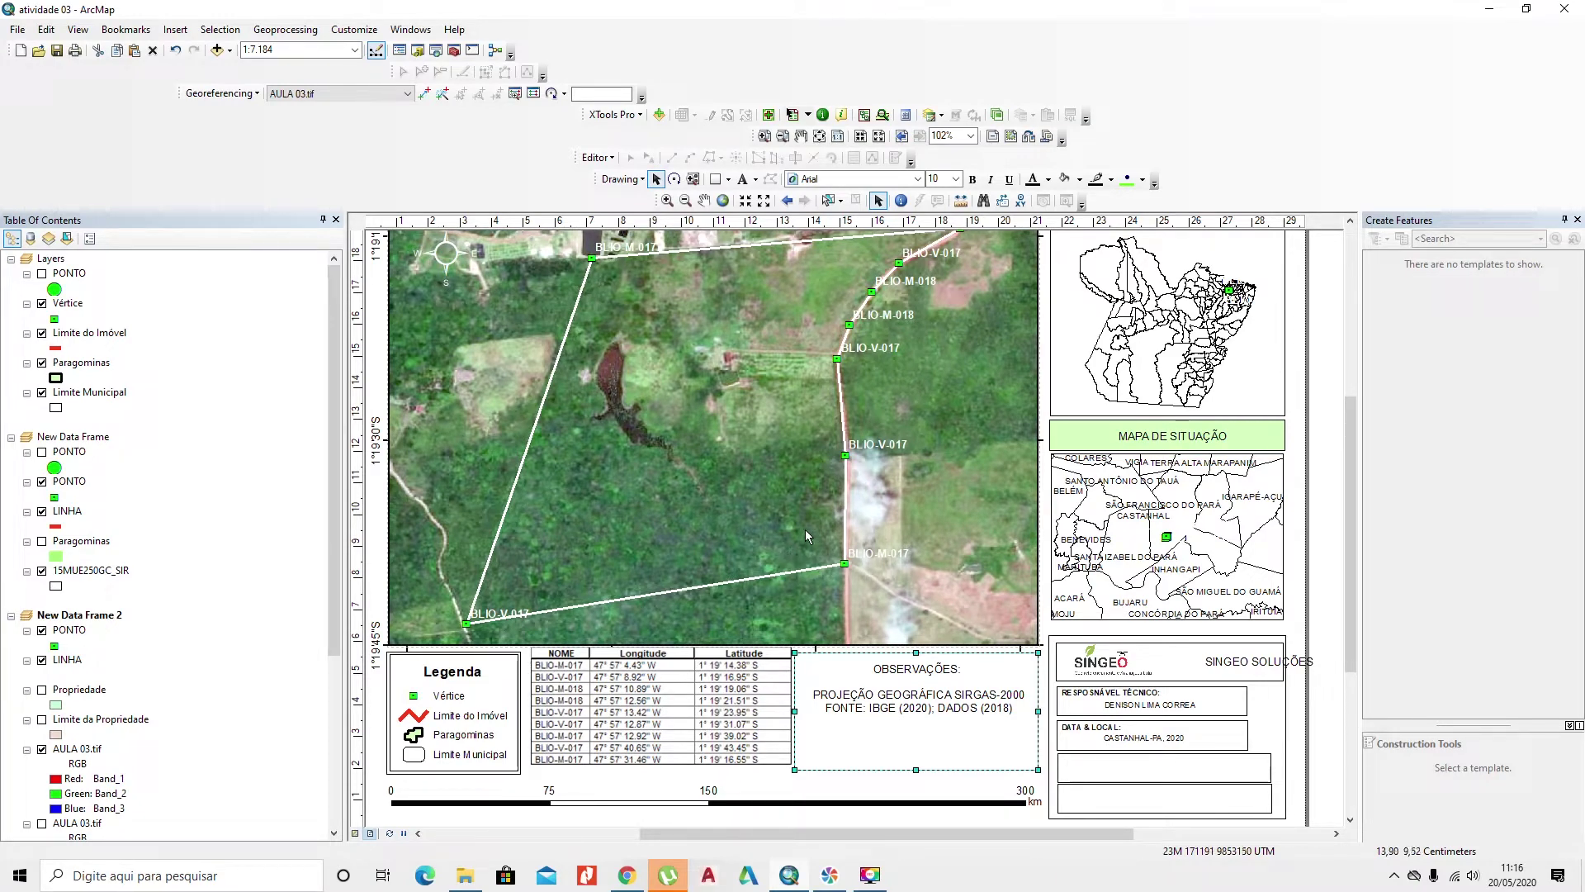
# Step: Switch the map from page layout to data view and open the Catalog window beside it
pyautogui.click(800, 541)
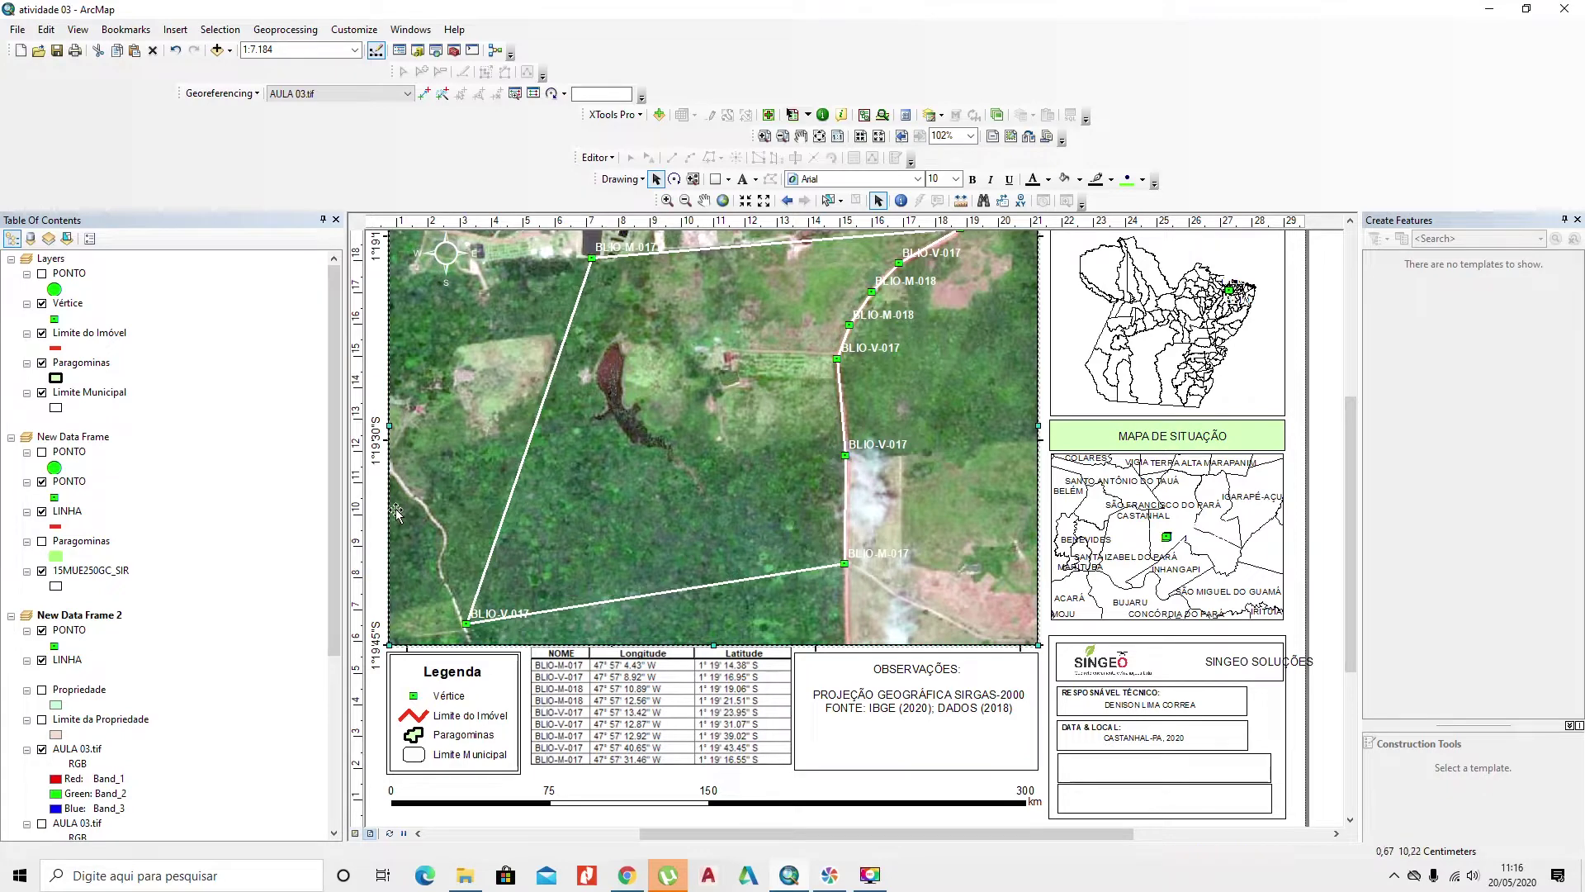
pyautogui.click(77, 29)
pyautogui.click(108, 47)
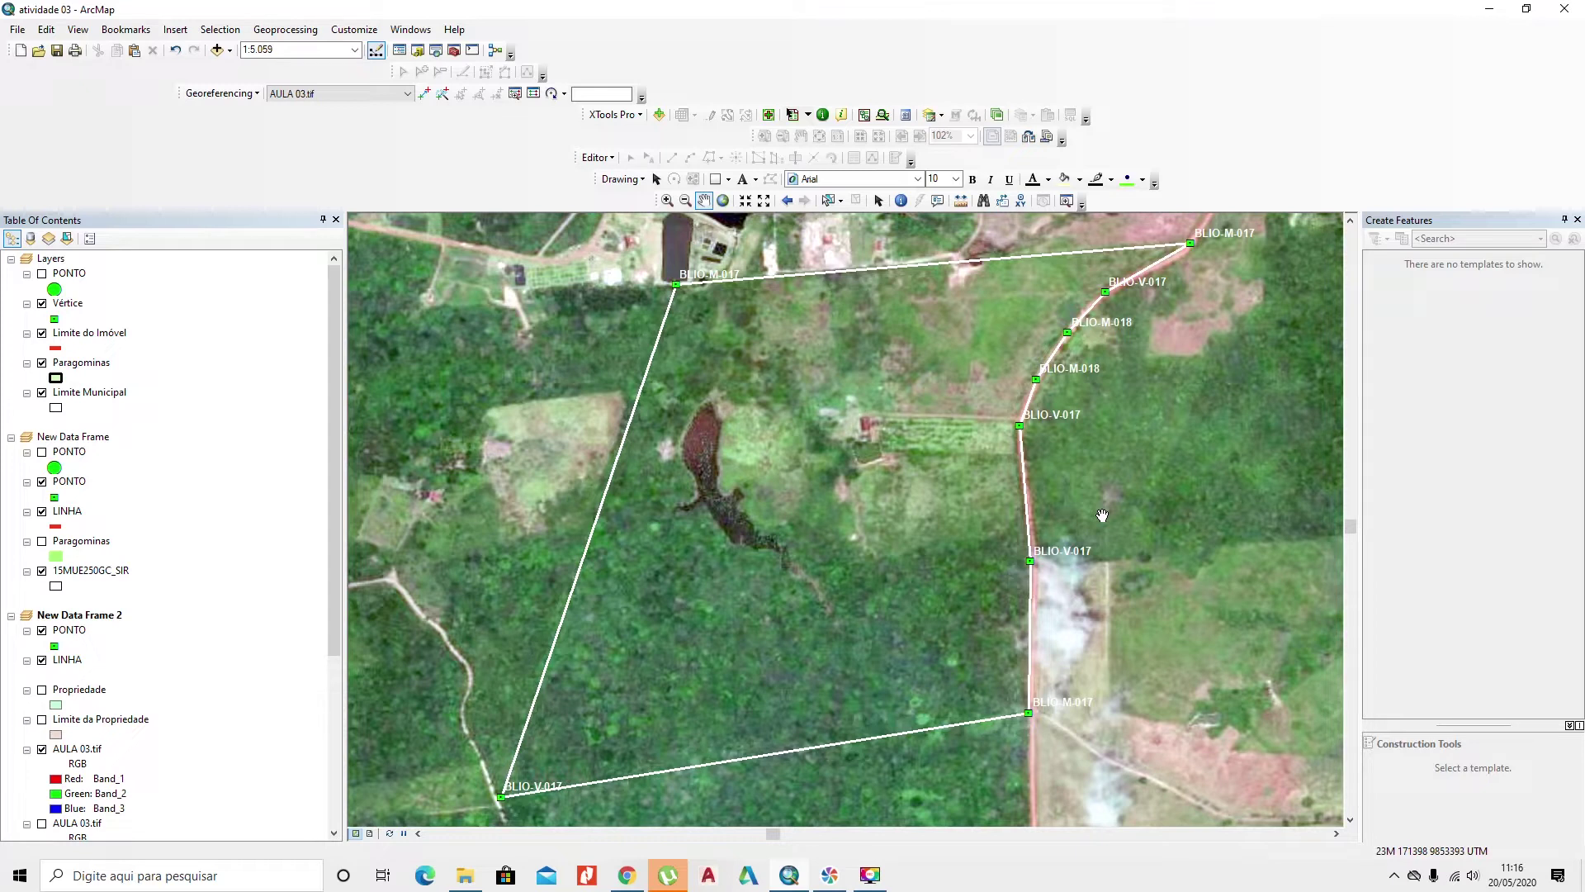
pyautogui.click(417, 51)
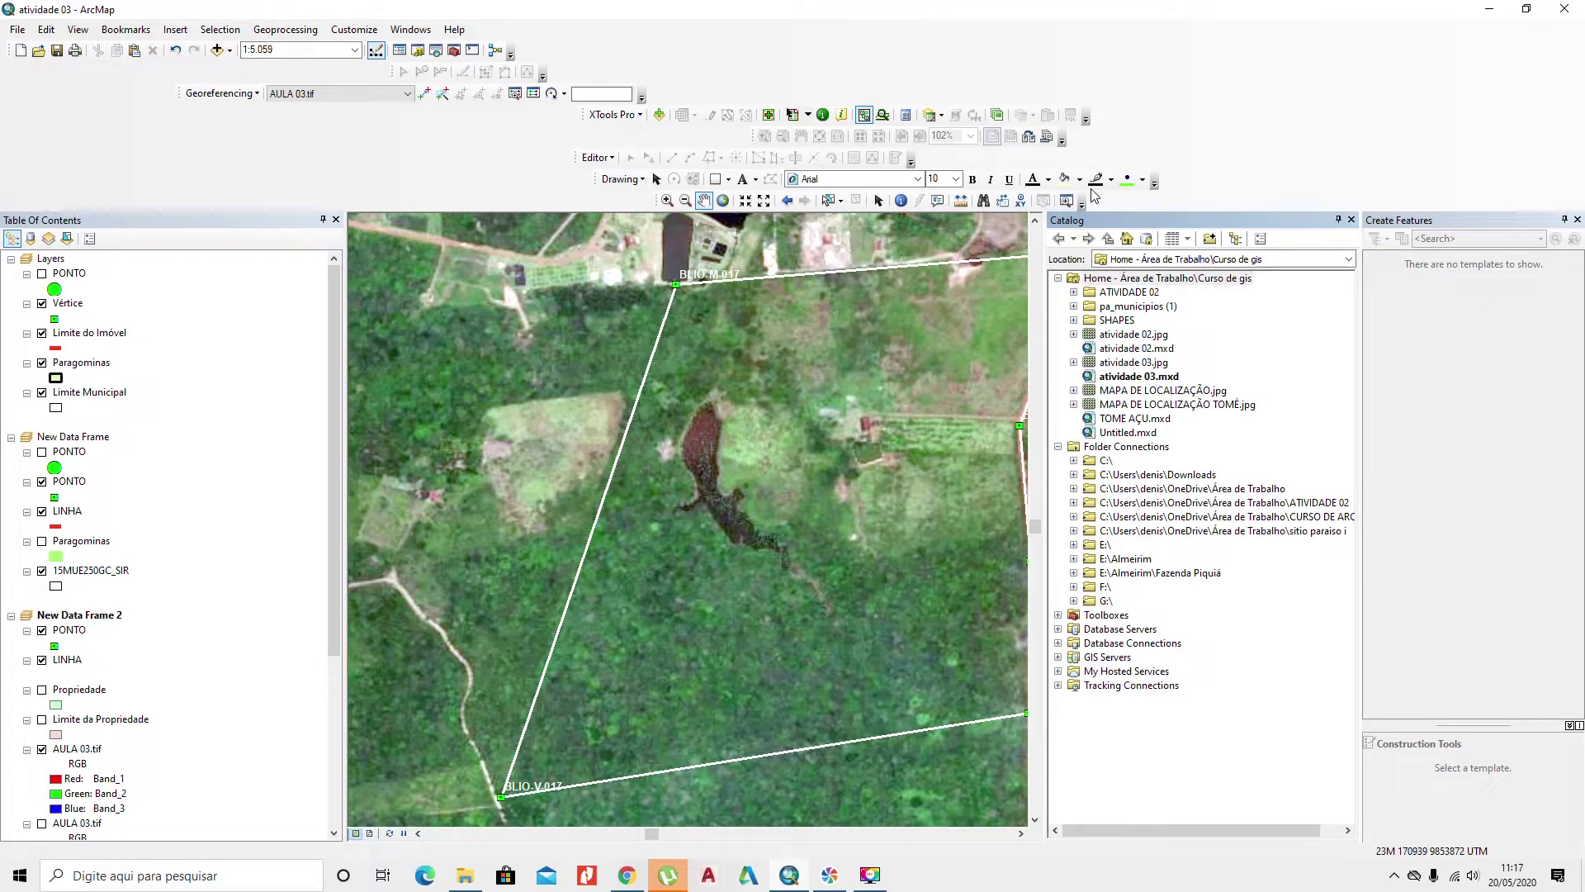
# Step: Point the Catalog at the Área de Trabalho folder and expand the curso de gis folder
pyautogui.click(1288, 260)
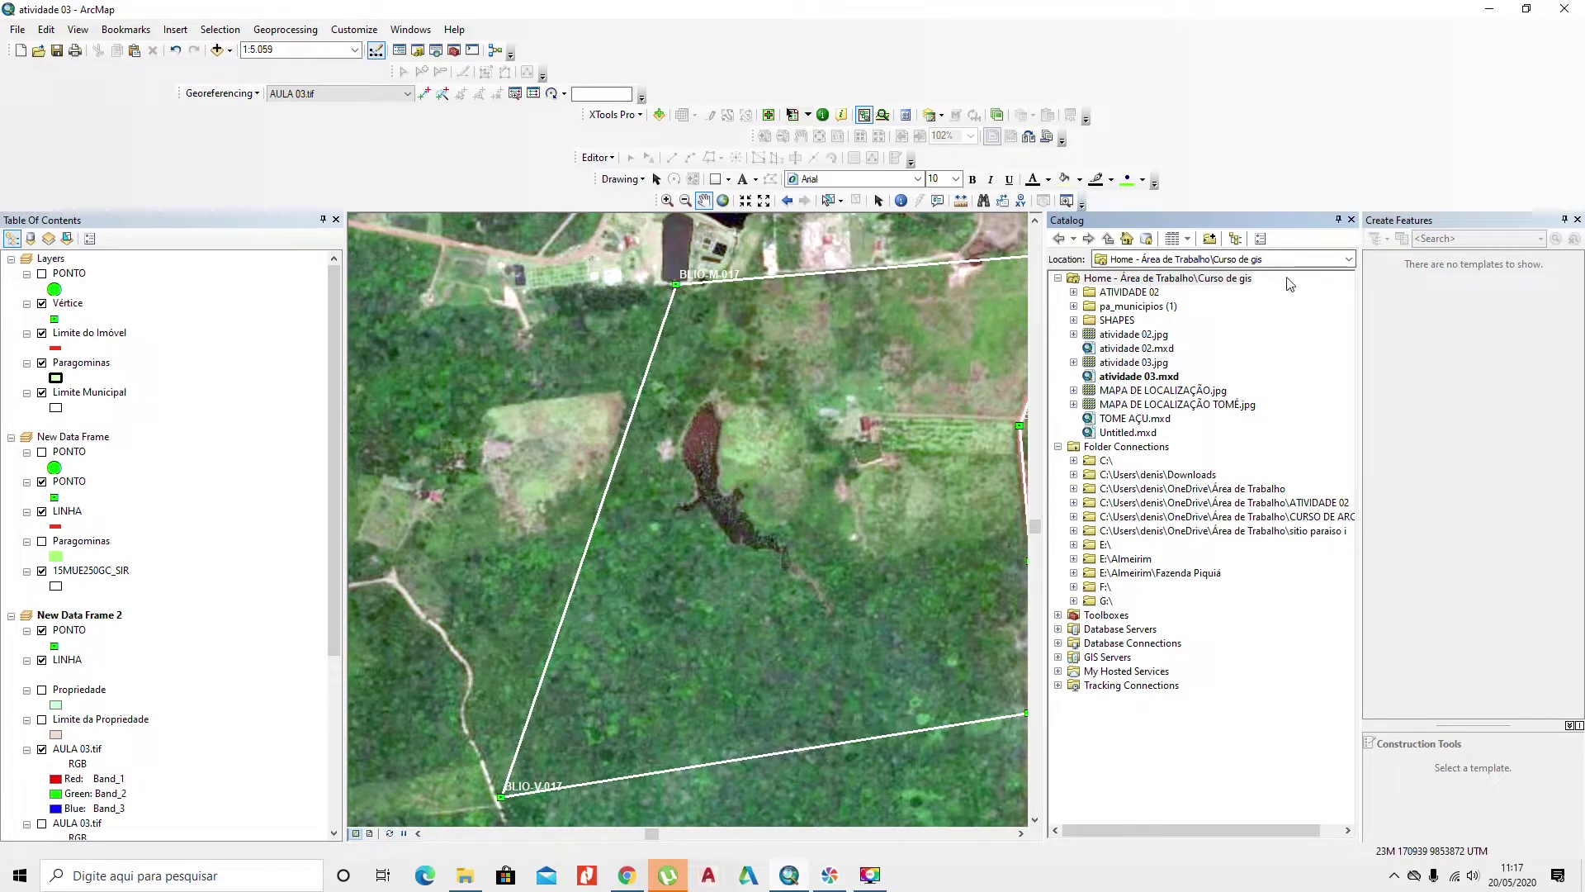
pyautogui.click(1348, 259)
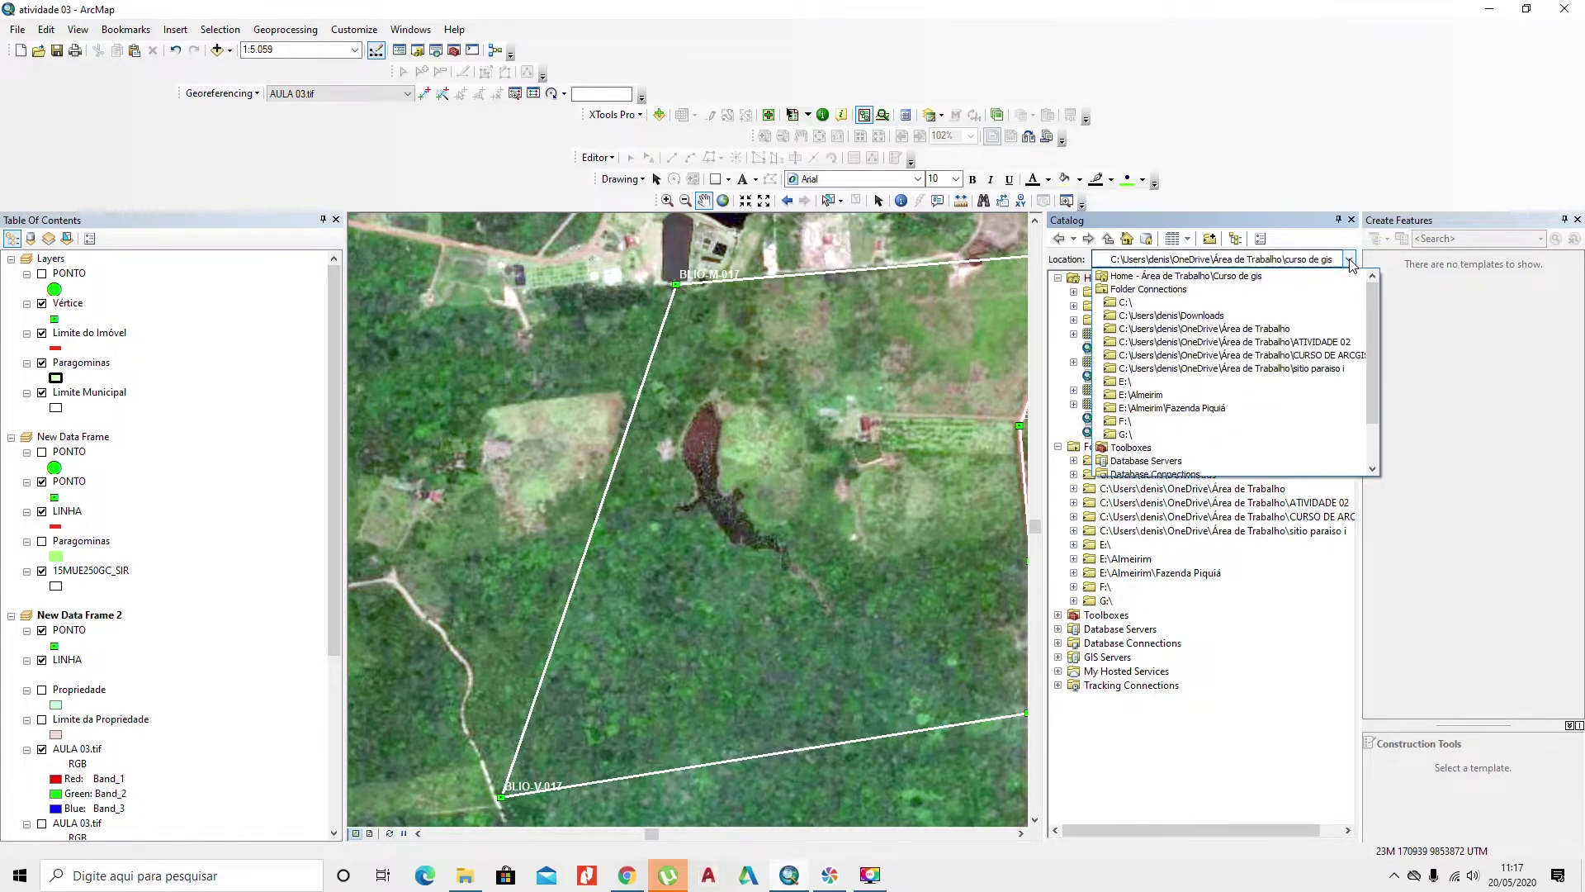
pyautogui.click(1274, 328)
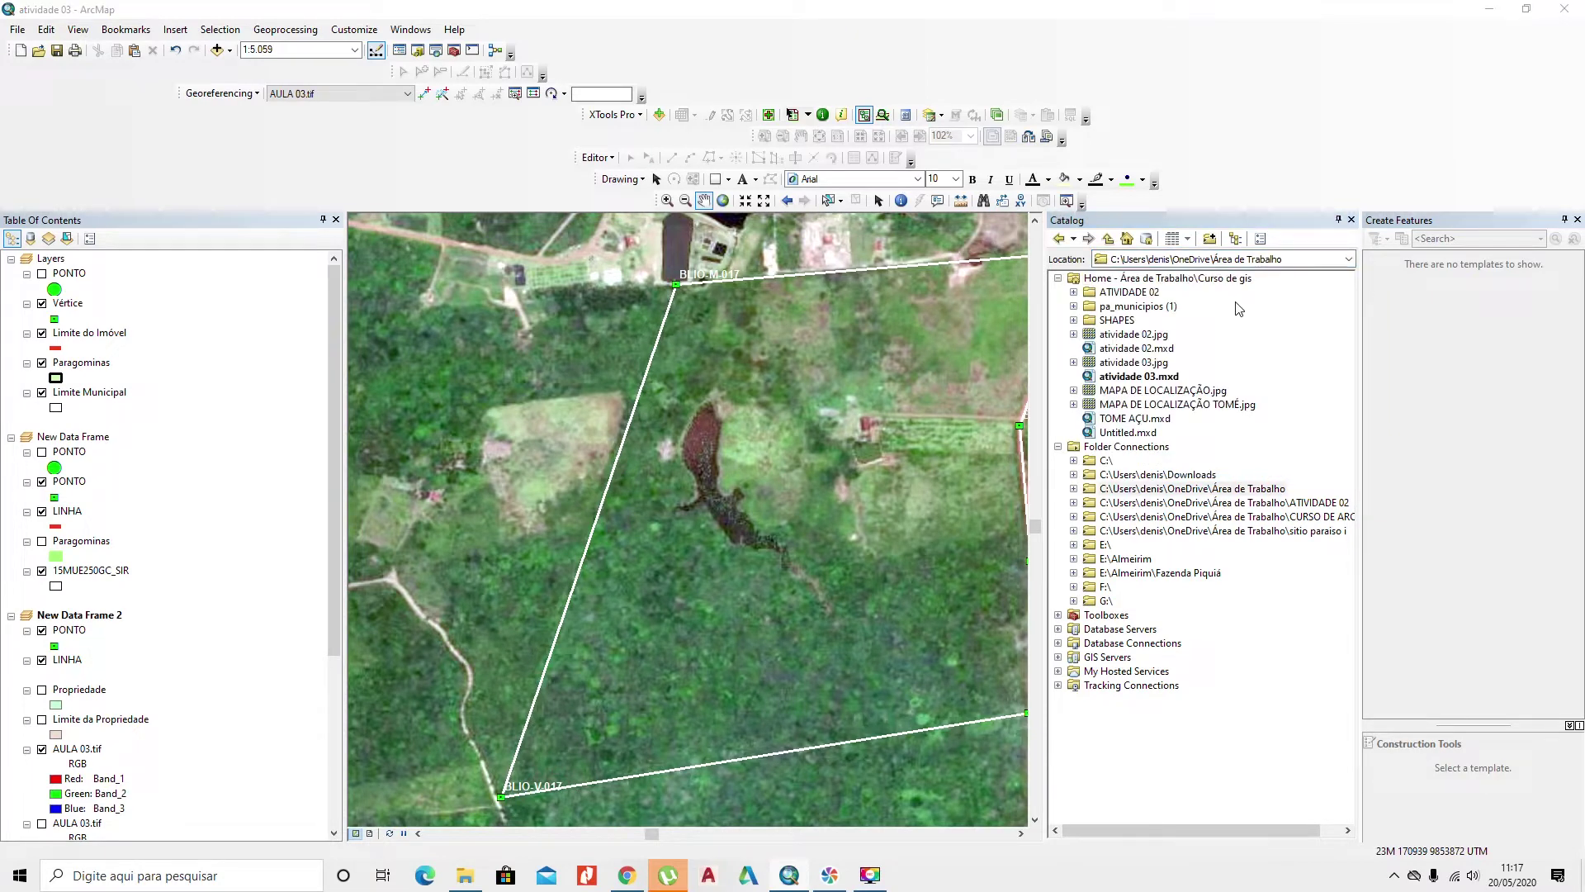
pyautogui.click(1074, 488)
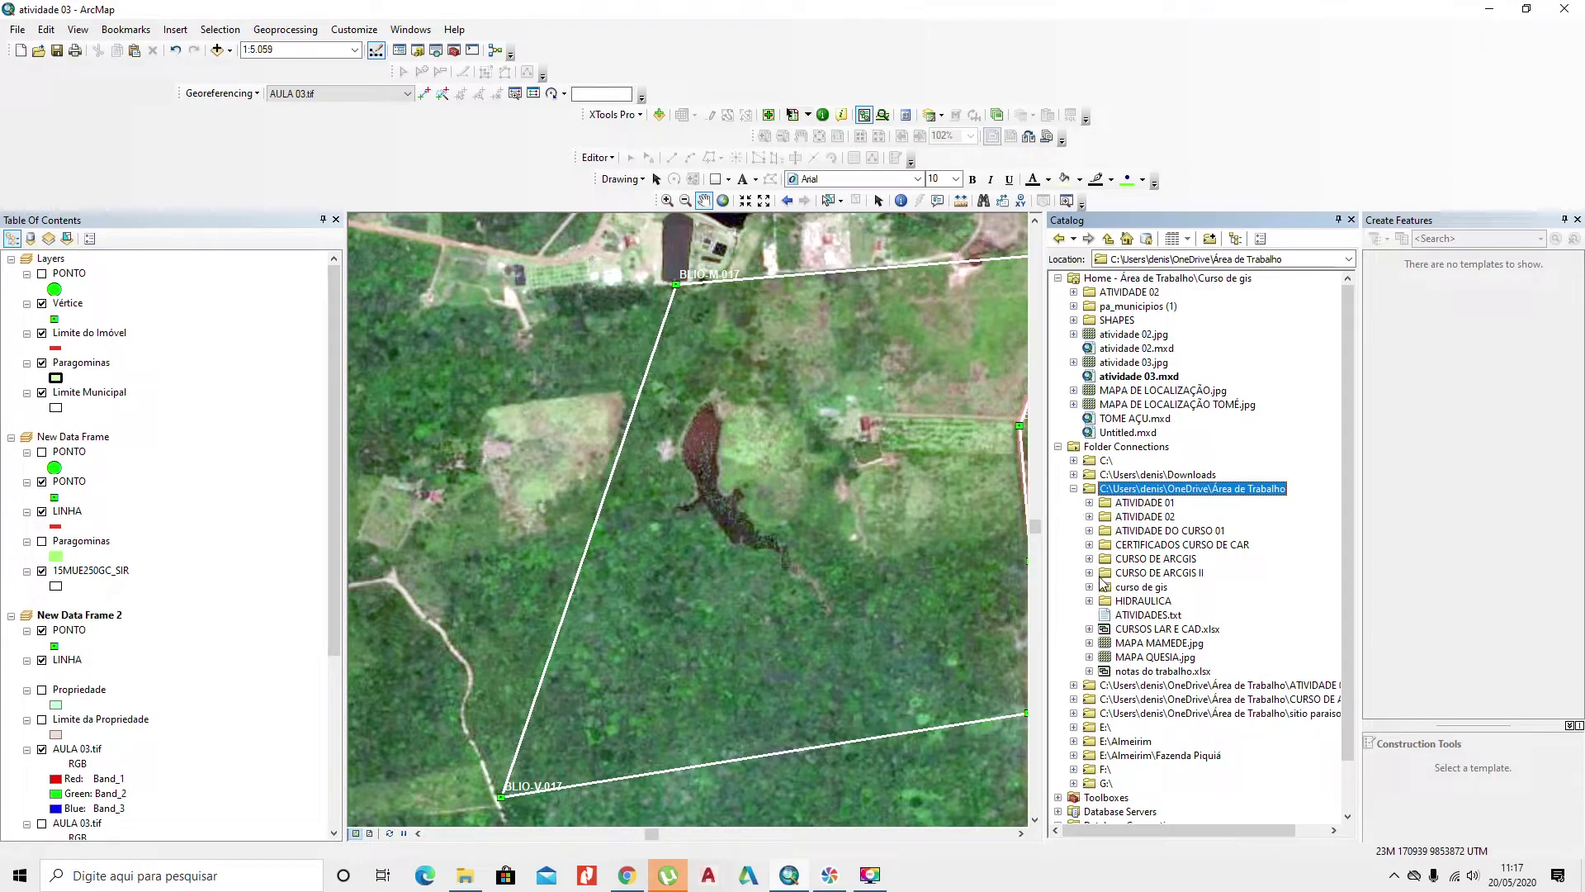
pyautogui.click(1090, 587)
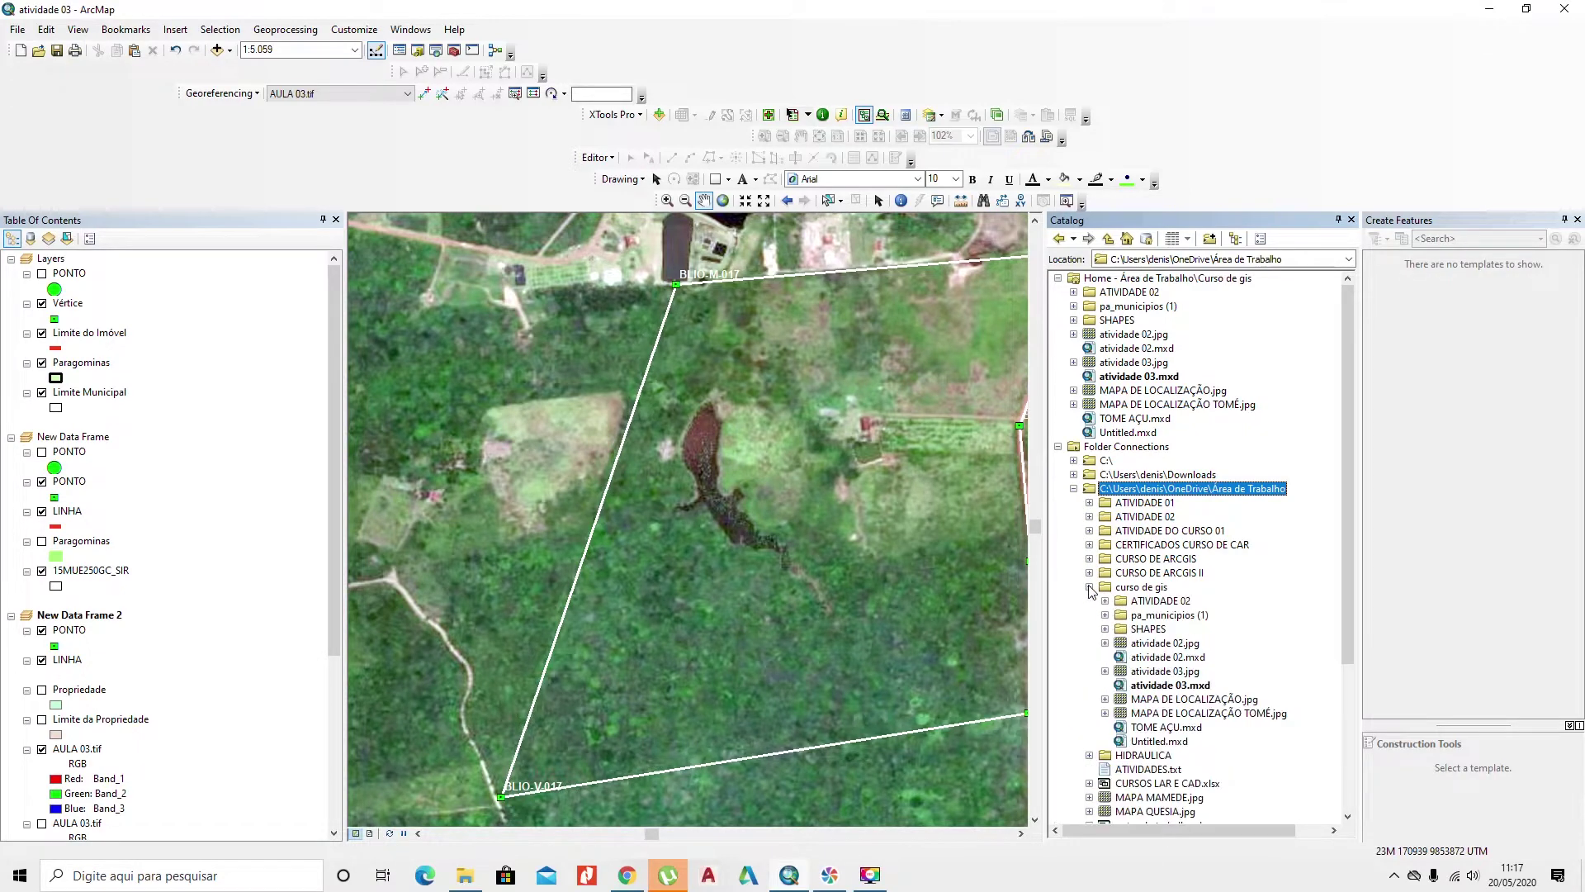
# Step: Bring up the New options on the SHAPES folder's context menu
pyautogui.rightClick(1150, 632)
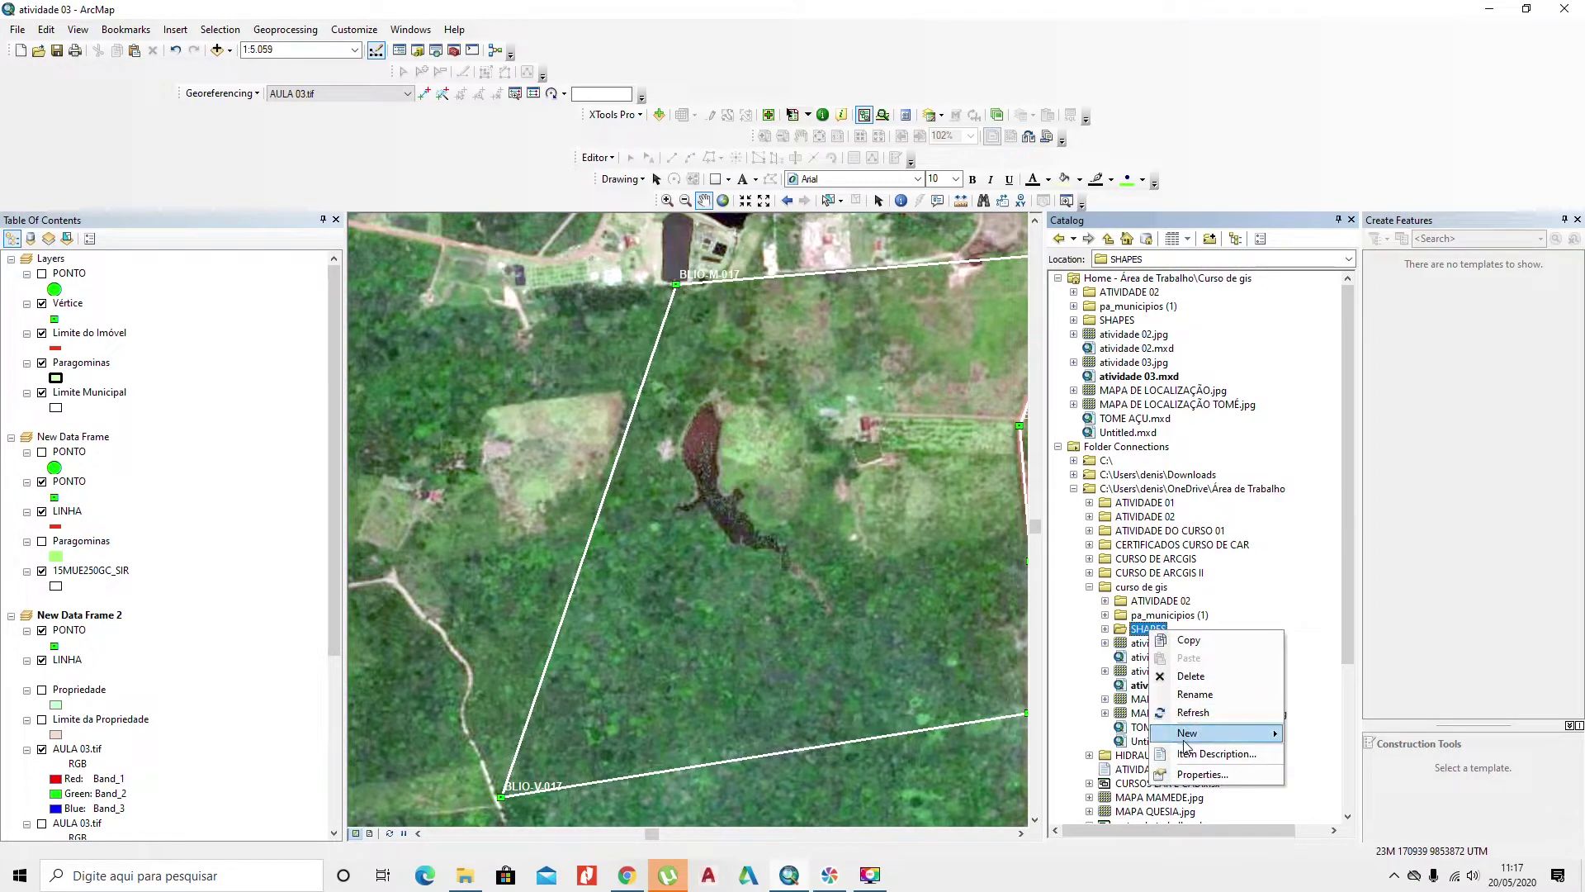
pyautogui.moveTo(1175, 735)
pyautogui.click(1067, 673)
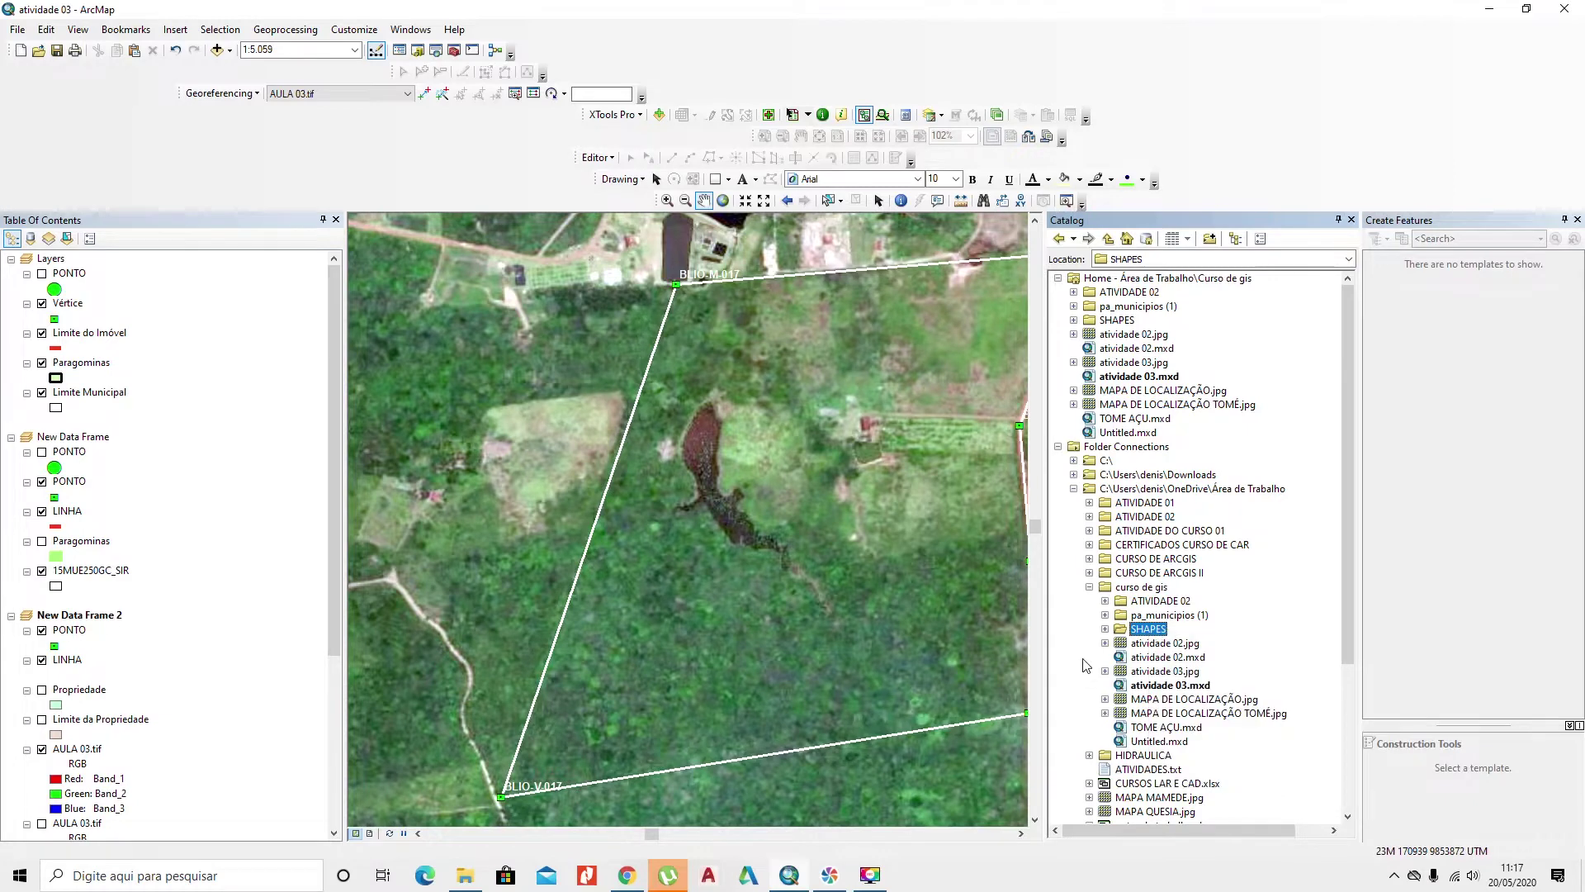
pyautogui.rightClick(1137, 588)
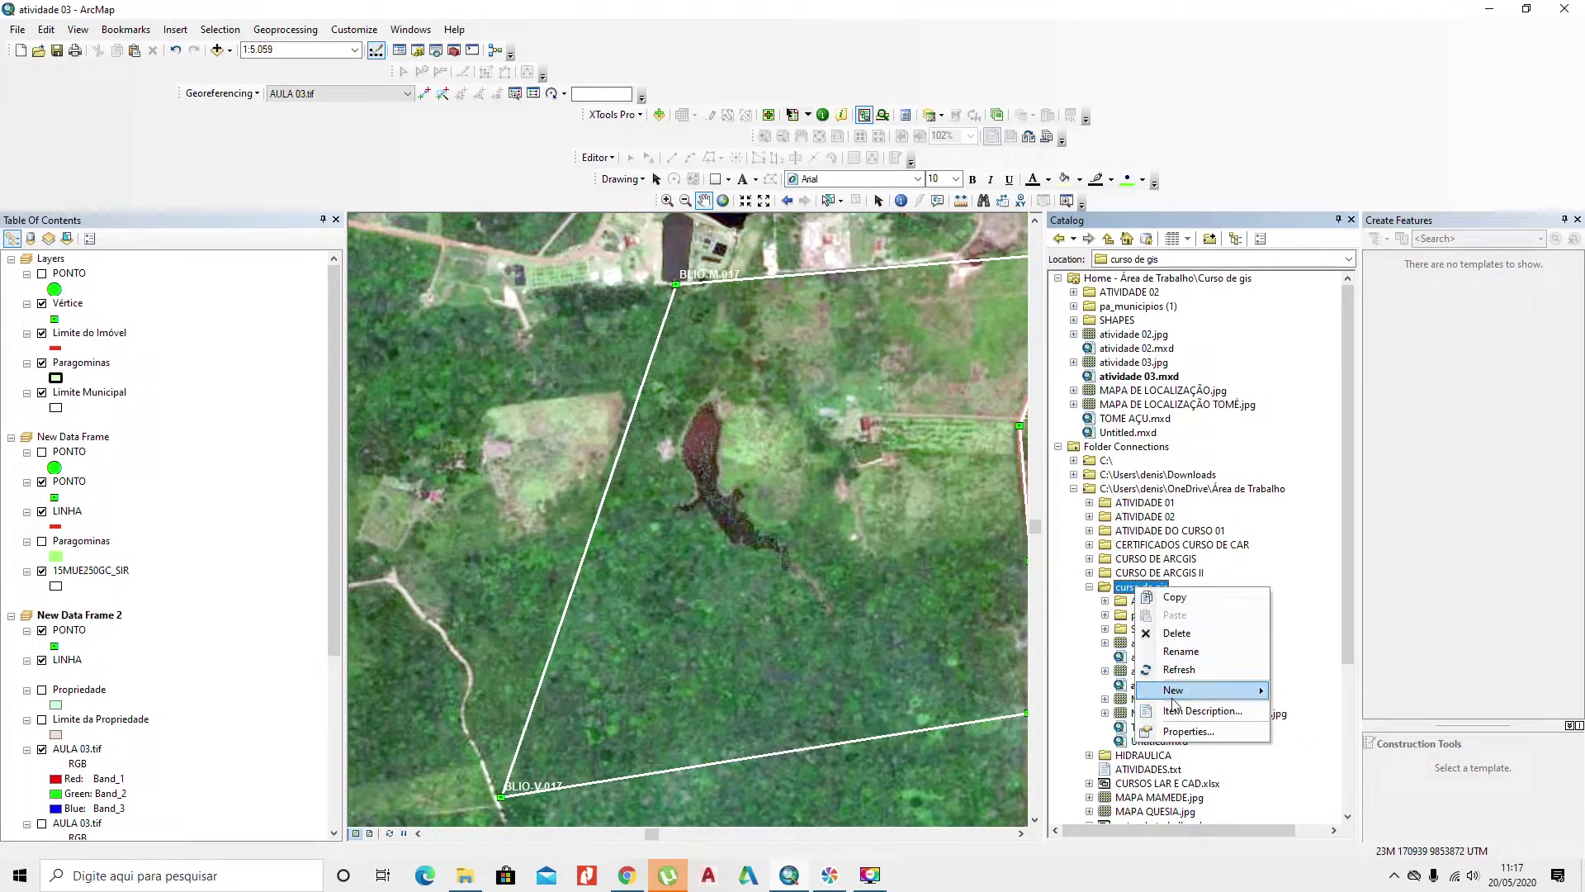
pyautogui.moveTo(1213, 690)
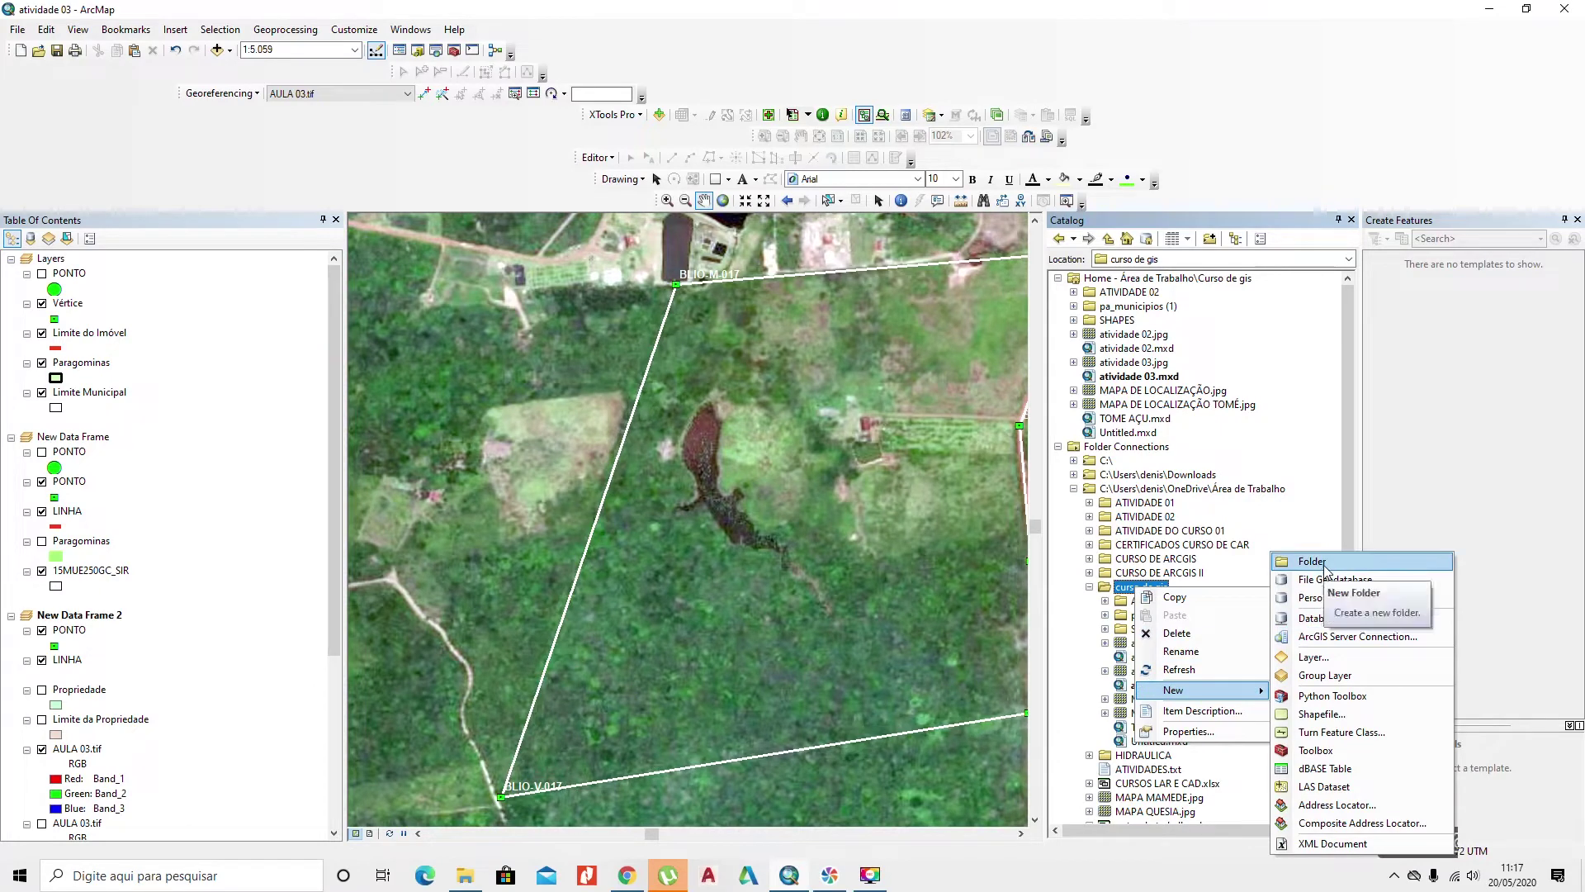
pyautogui.click(1077, 689)
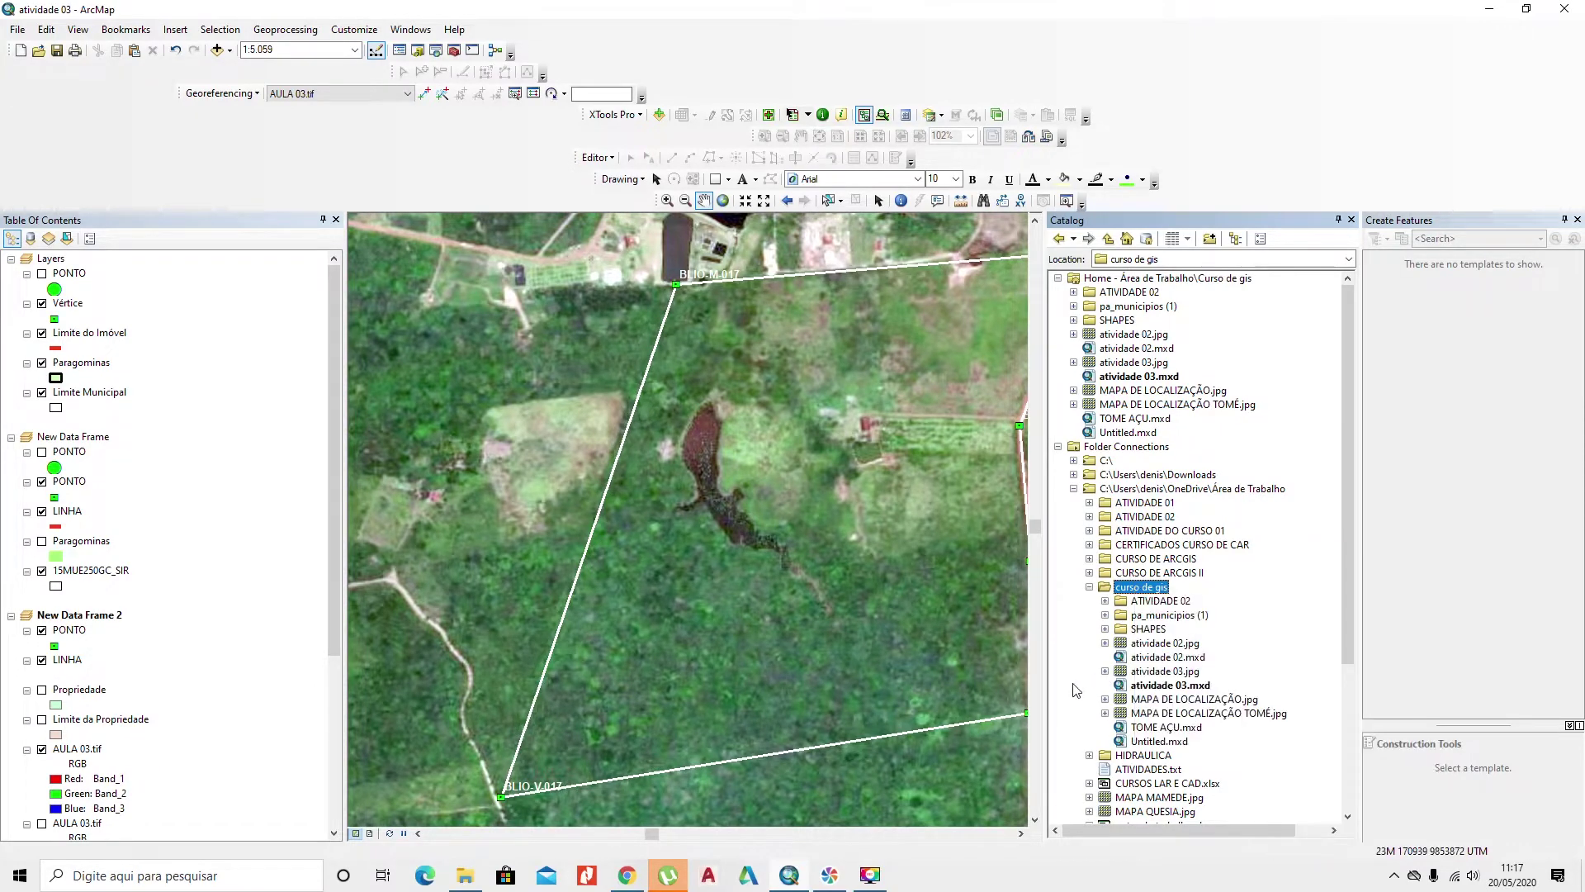
pyautogui.click(1160, 630)
pyautogui.rightClick(1162, 633)
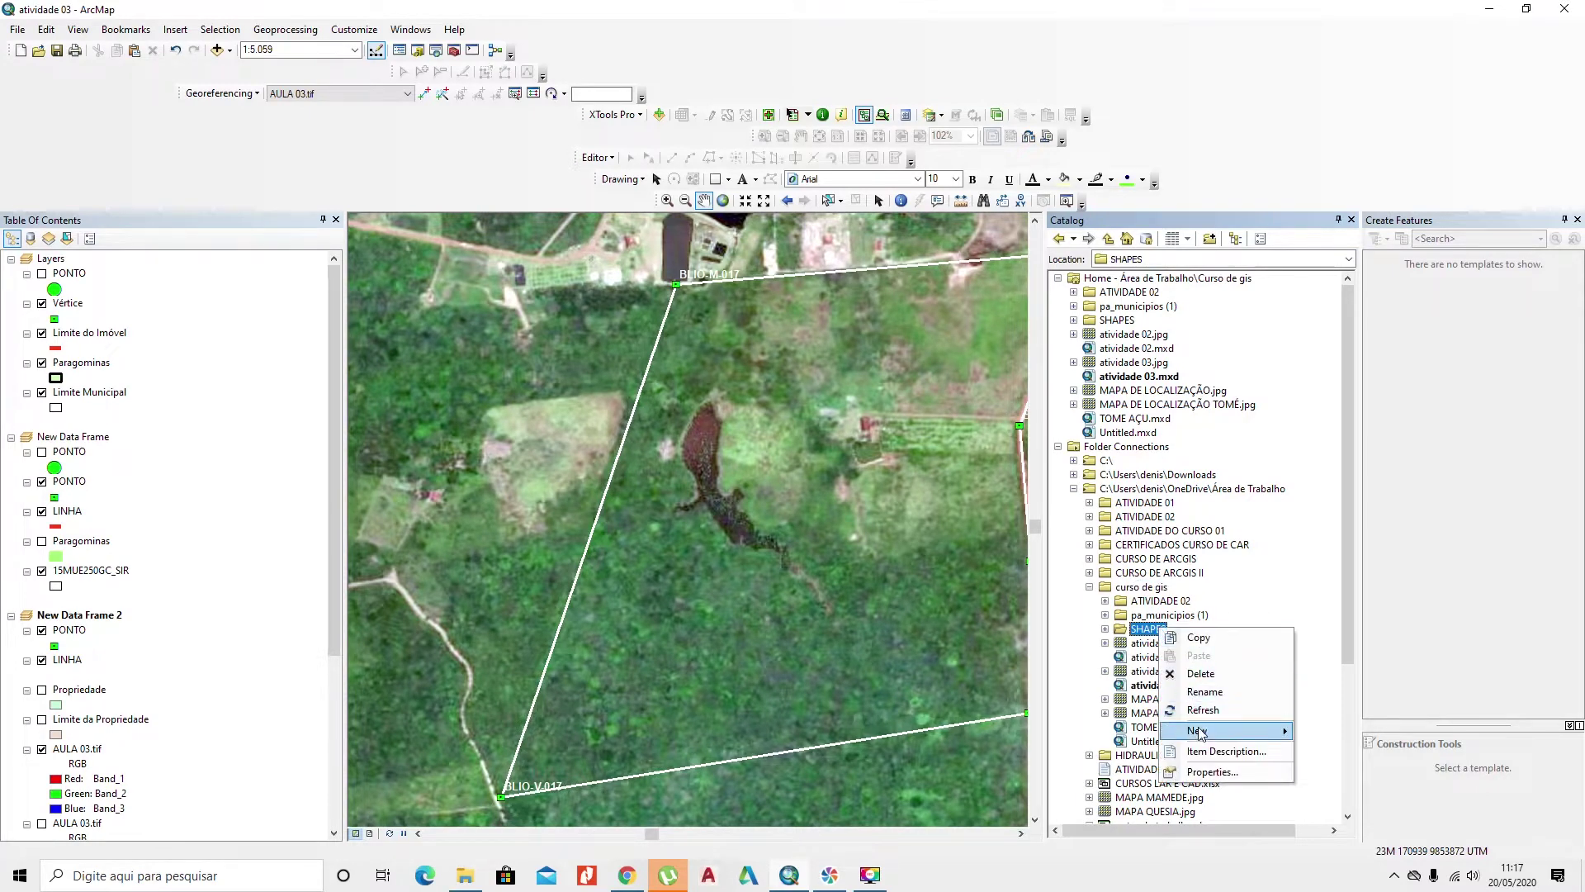
pyautogui.moveTo(1258, 734)
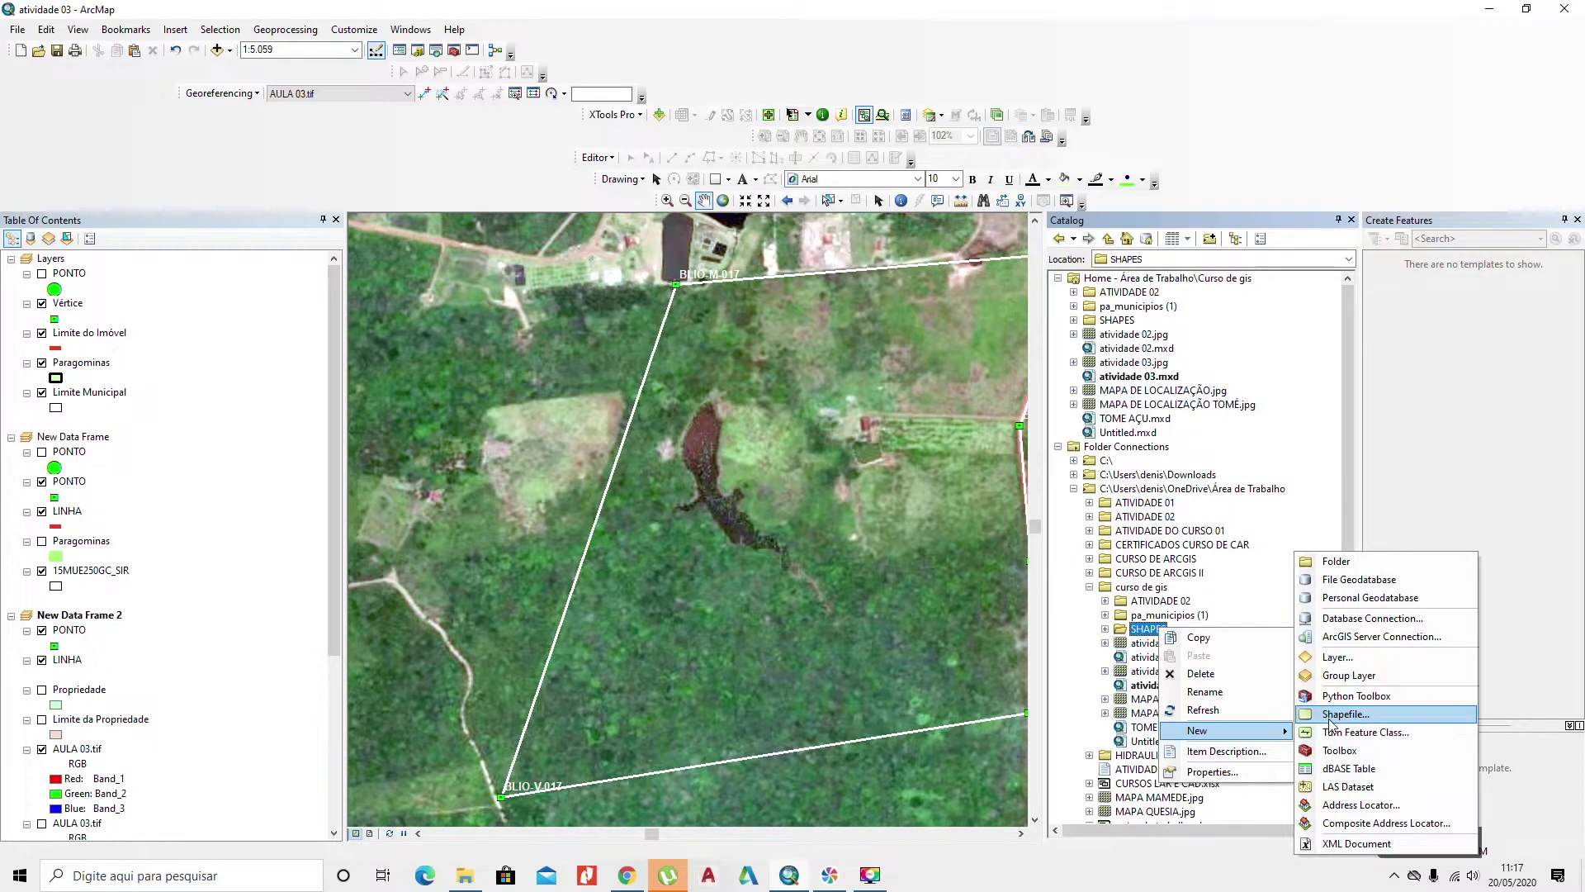
# Step: Create a polygon shapefile named ARL in SHAPES using the SIRGAS 2000 coordinate system
pyautogui.click(1329, 715)
pyautogui.press('BackSpace')
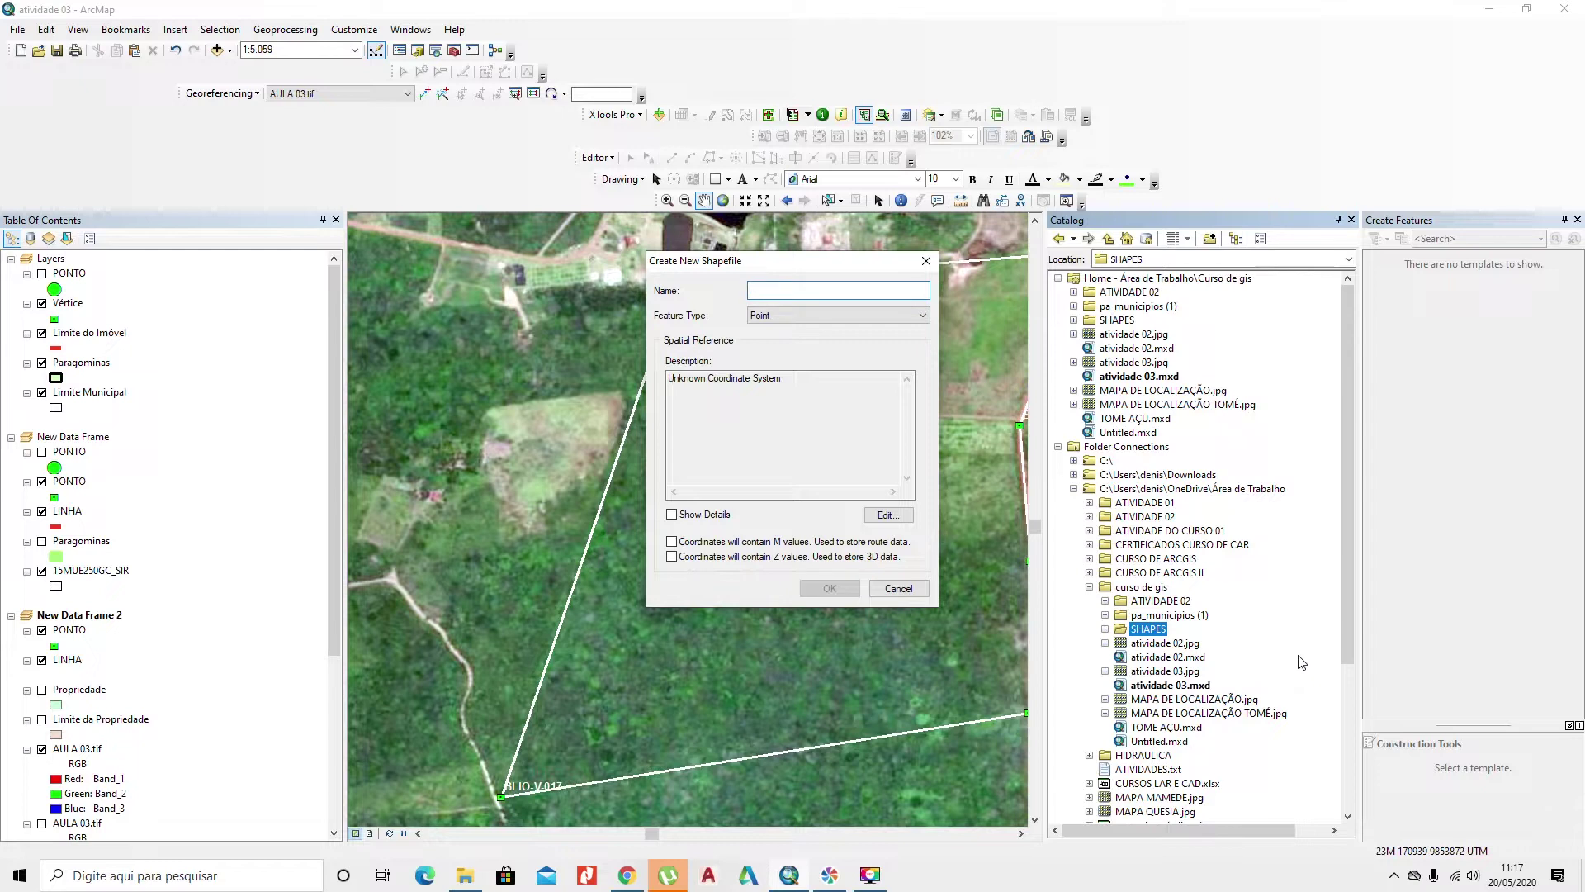
pyautogui.write('L')
pyautogui.press('BackSpace')
pyautogui.write('ARL')
pyautogui.click(840, 320)
pyautogui.click(829, 352)
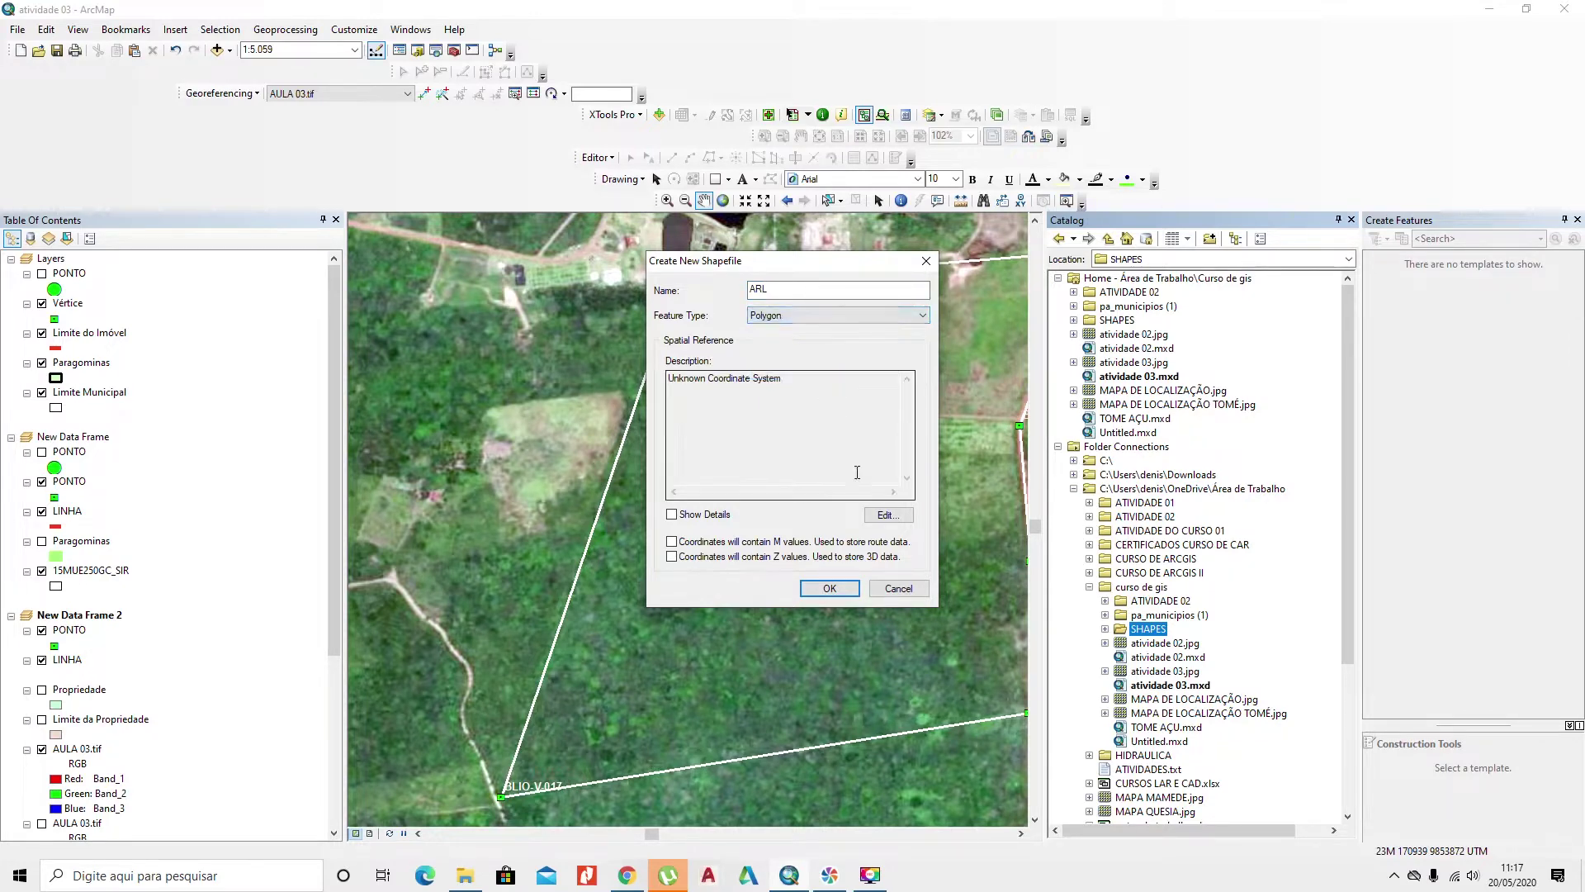
pyautogui.click(885, 514)
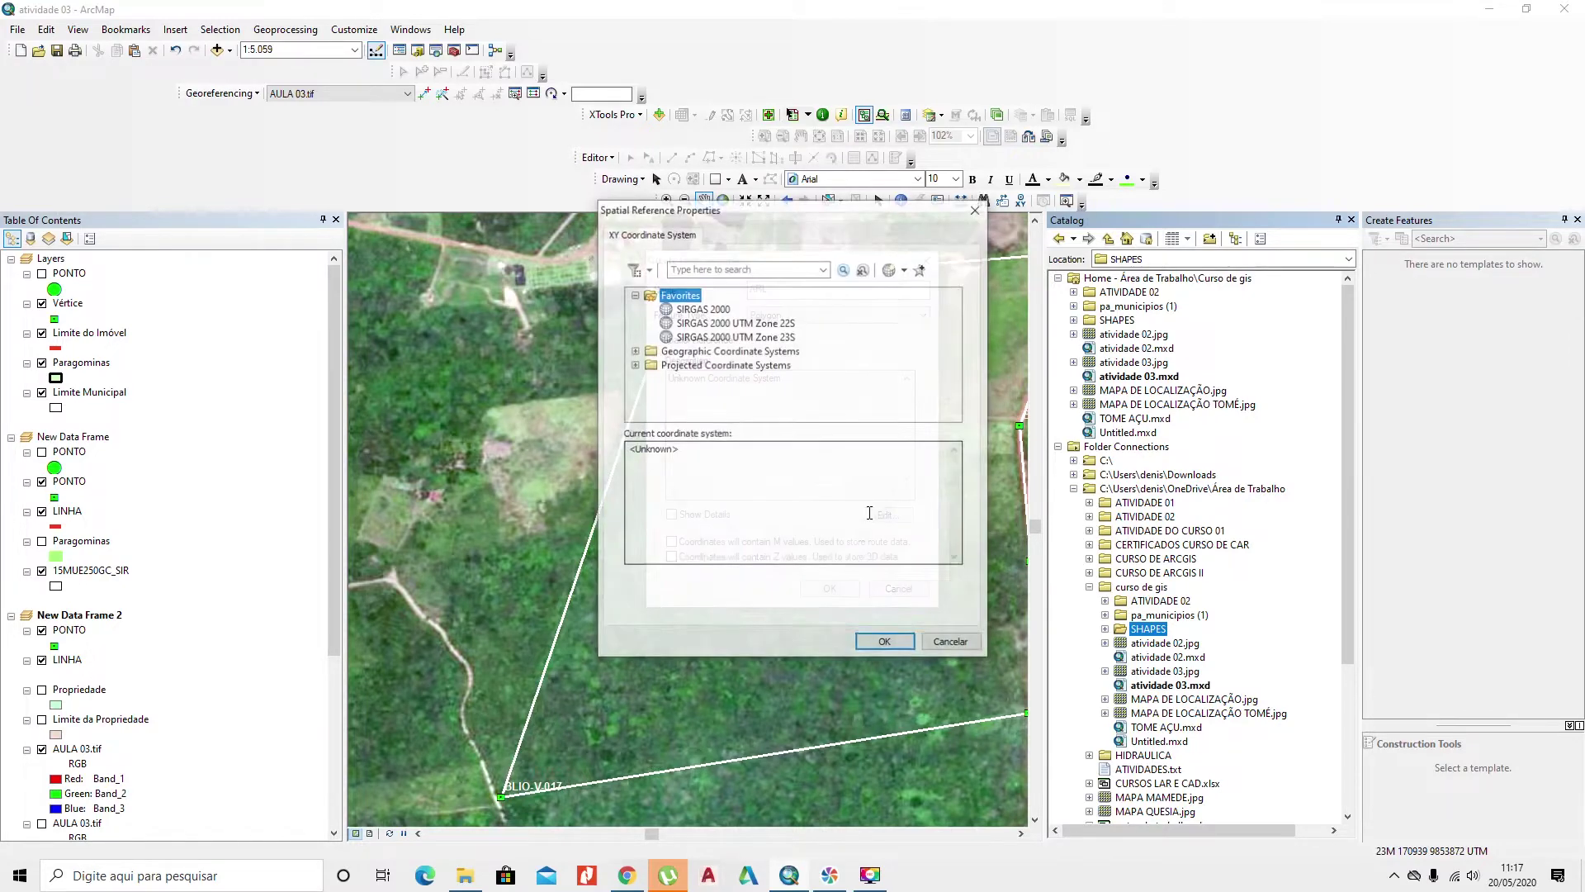
pyautogui.click(709, 309)
pyautogui.click(886, 644)
pyautogui.click(830, 588)
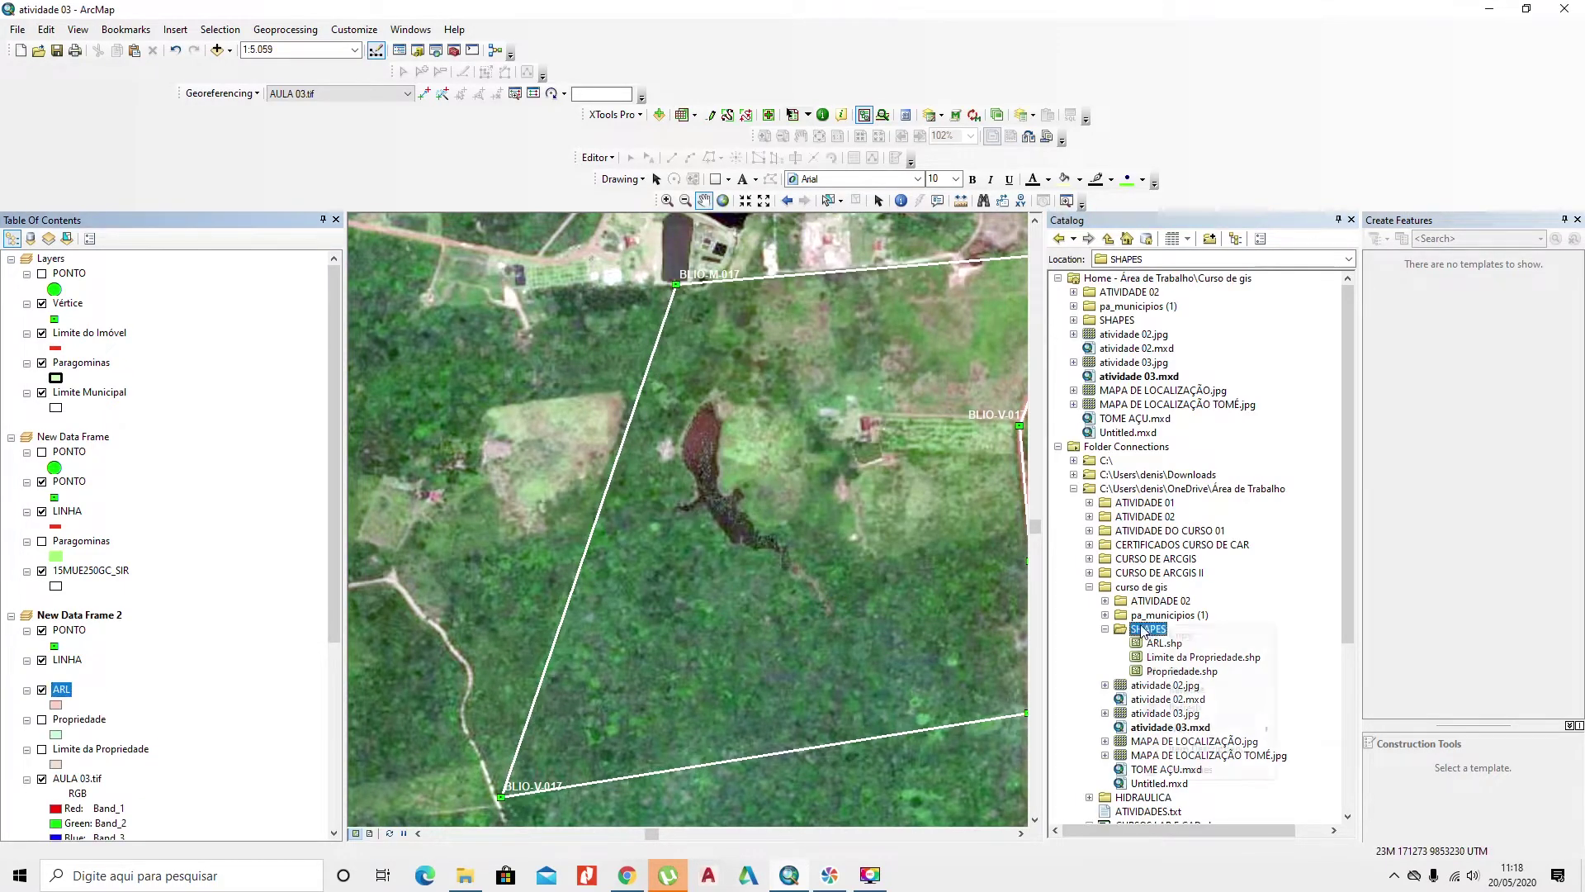
# Step: Create a polygon shapefile named USO DO SOLO in SHAPES with SIRGAS 2000
pyautogui.rightClick(1143, 631)
pyautogui.moveTo(1150, 728)
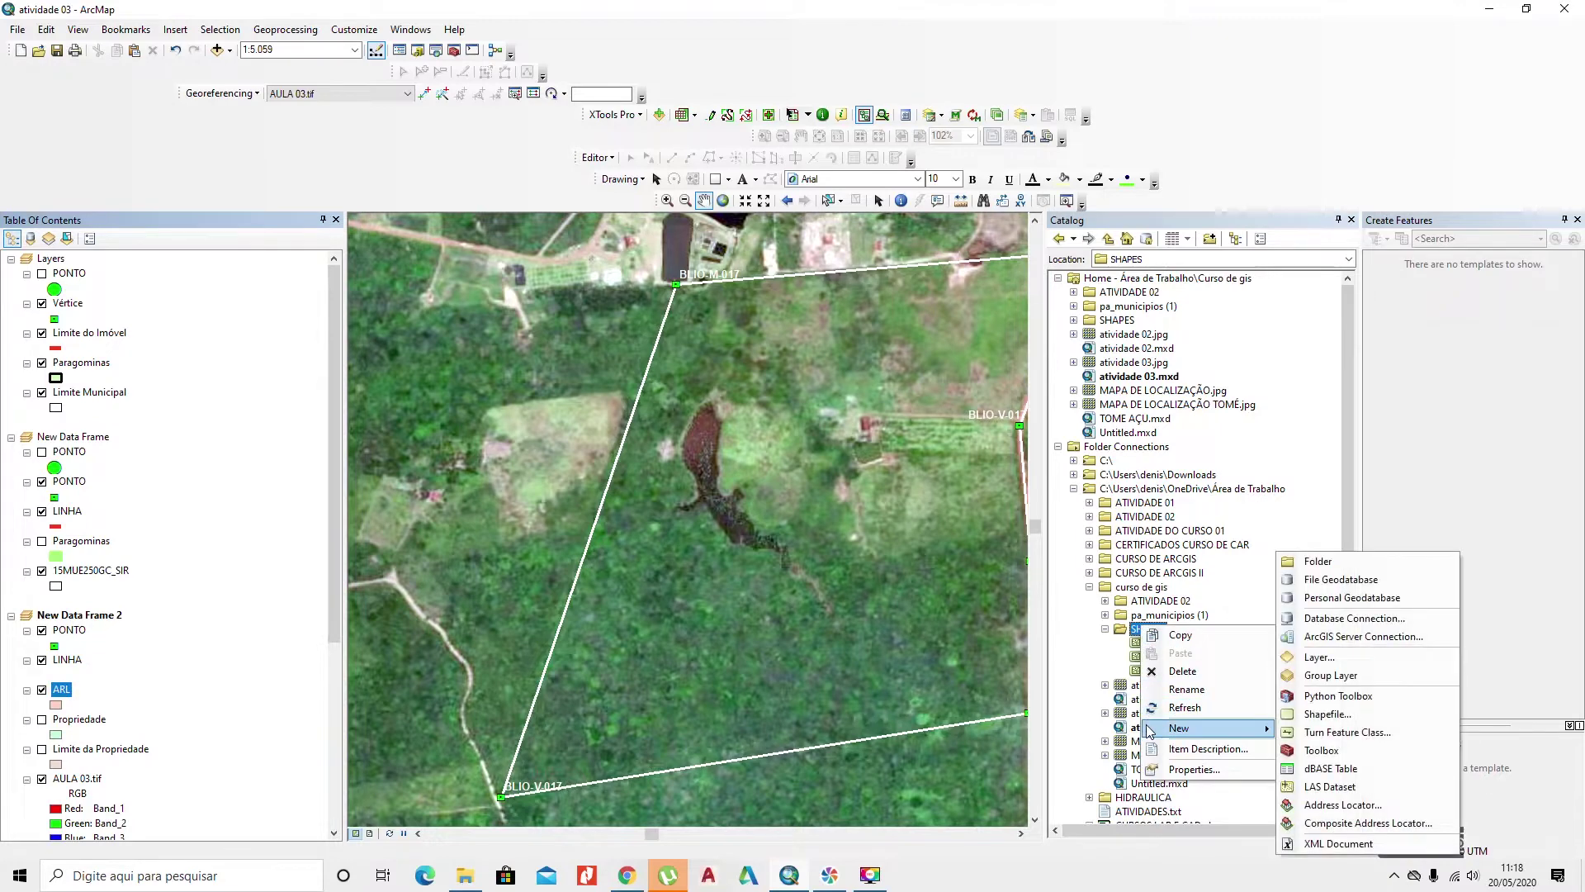
pyautogui.click(1339, 715)
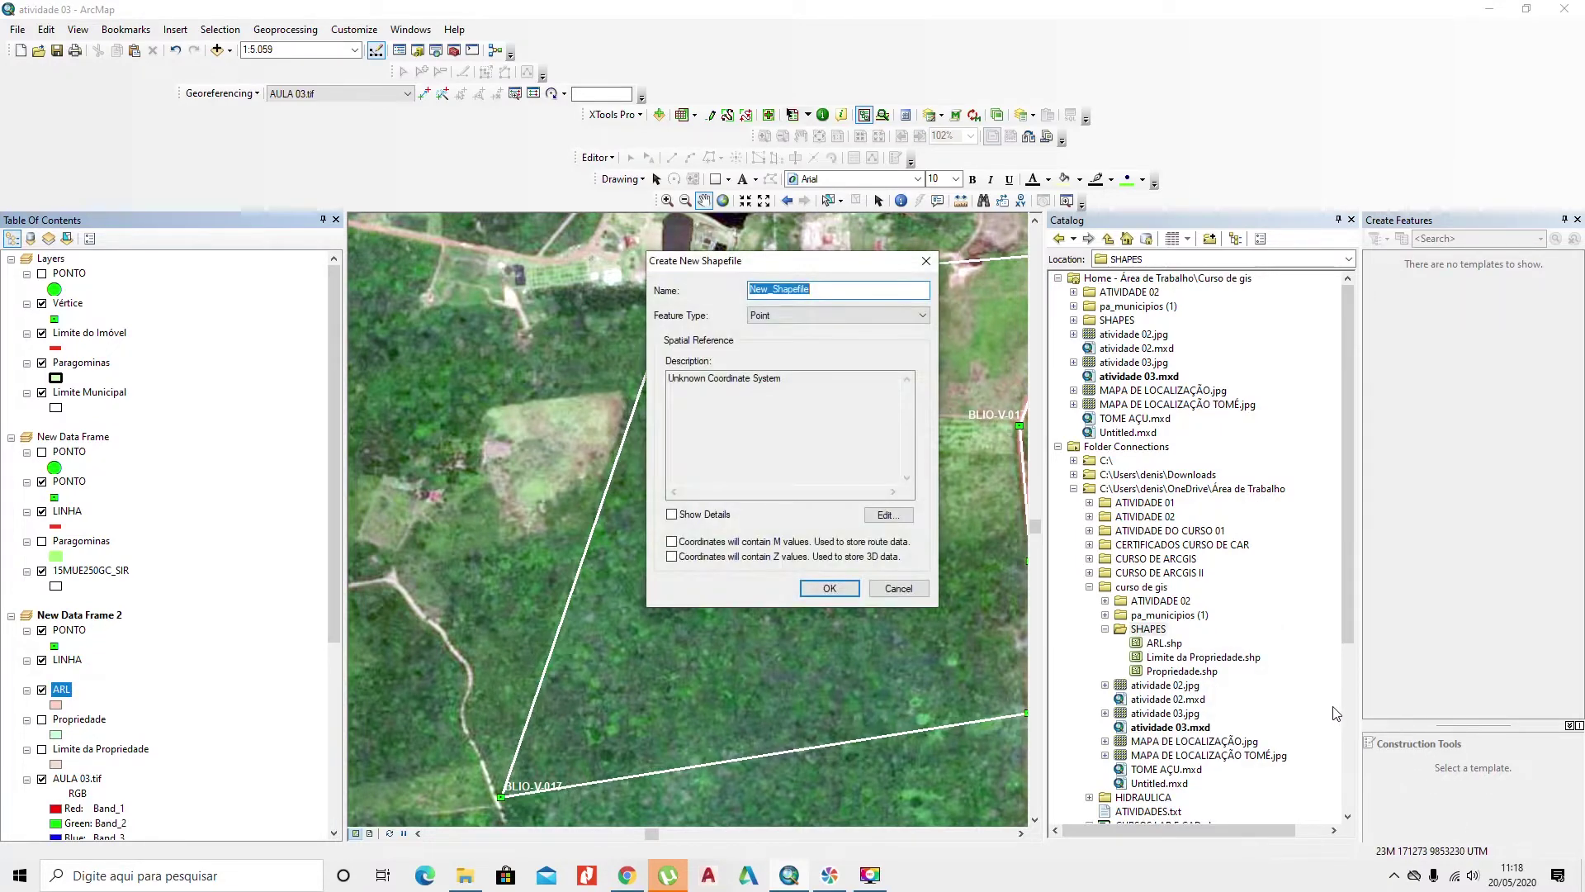
pyautogui.write('USO DO SOLO')
pyautogui.click(816, 318)
pyautogui.click(816, 349)
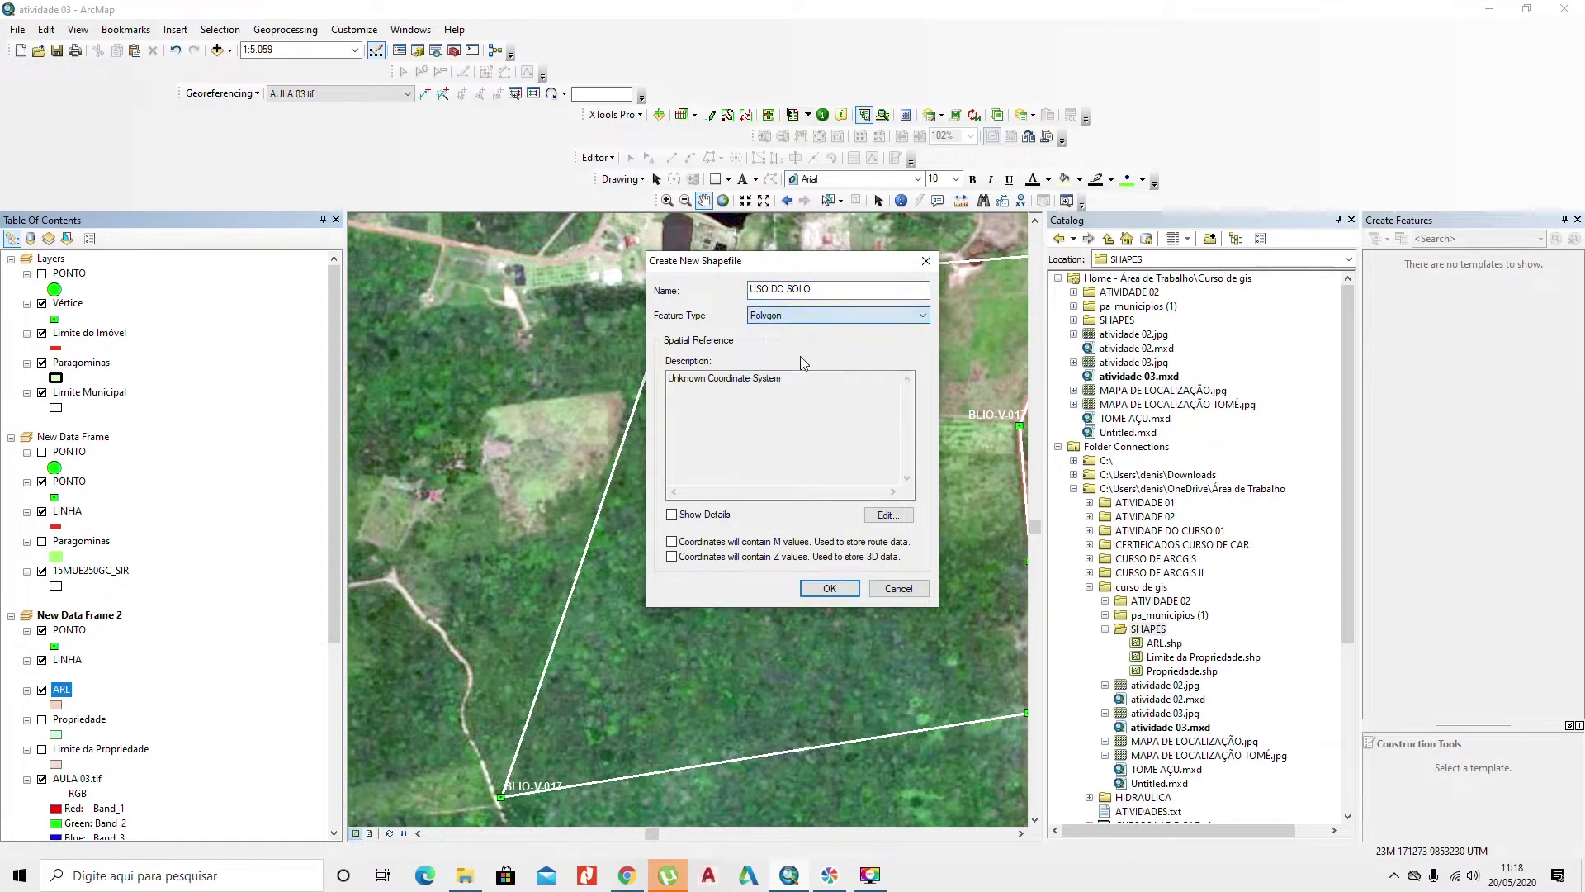
pyautogui.click(883, 516)
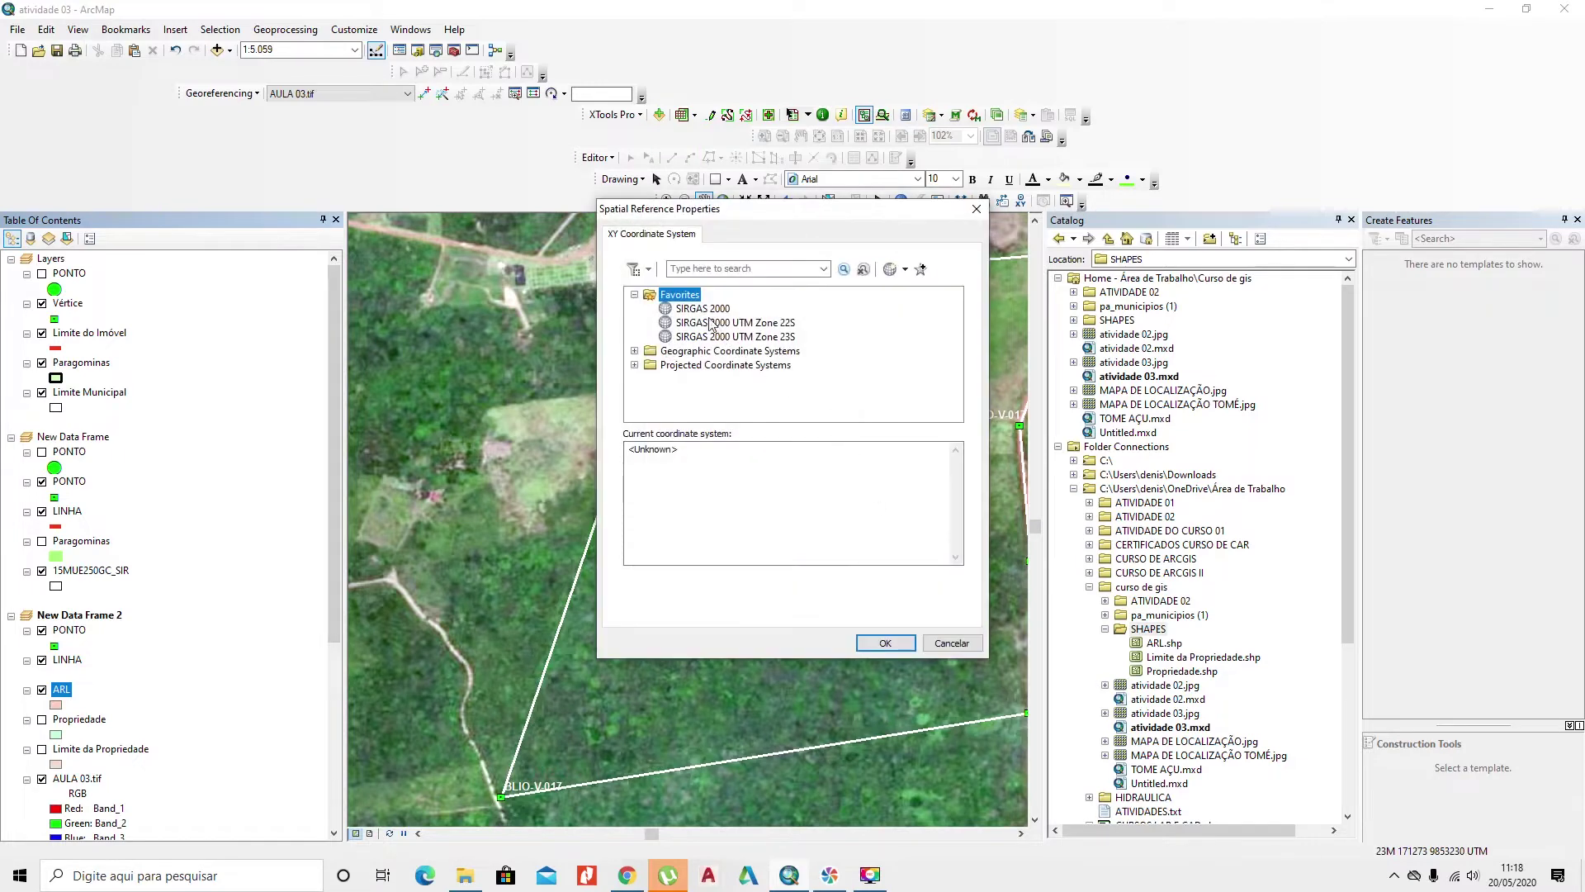
pyautogui.click(707, 311)
pyautogui.click(880, 640)
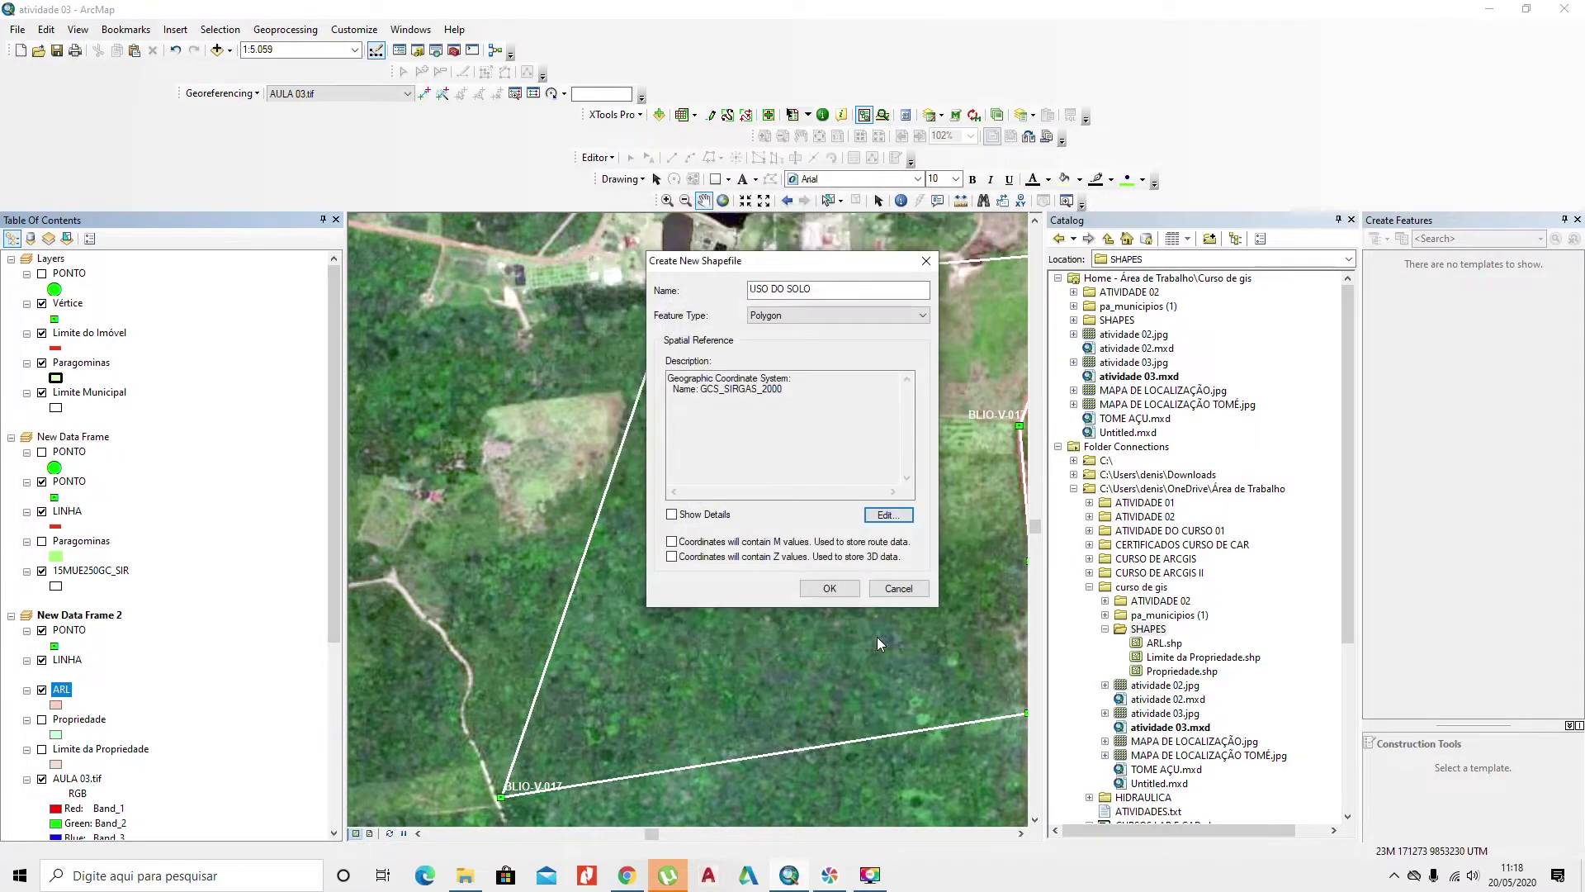
pyautogui.click(835, 591)
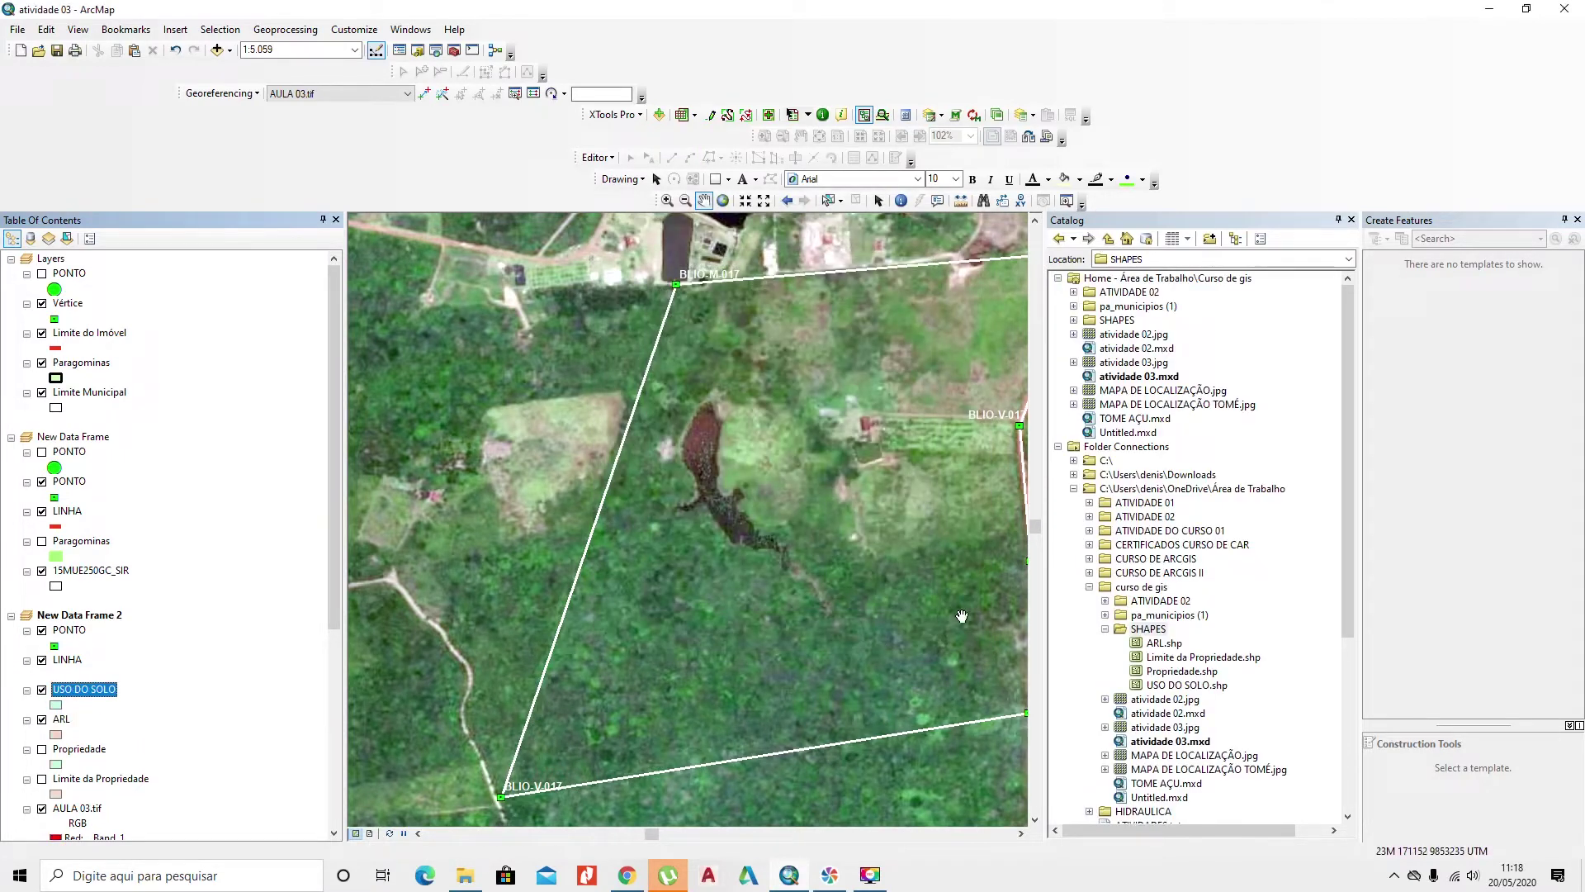
# Step: Create a polygon shapefile named LÁGOA in SHAPES with SIRGAS 2000
pyautogui.rightClick(1158, 631)
pyautogui.moveTo(1239, 729)
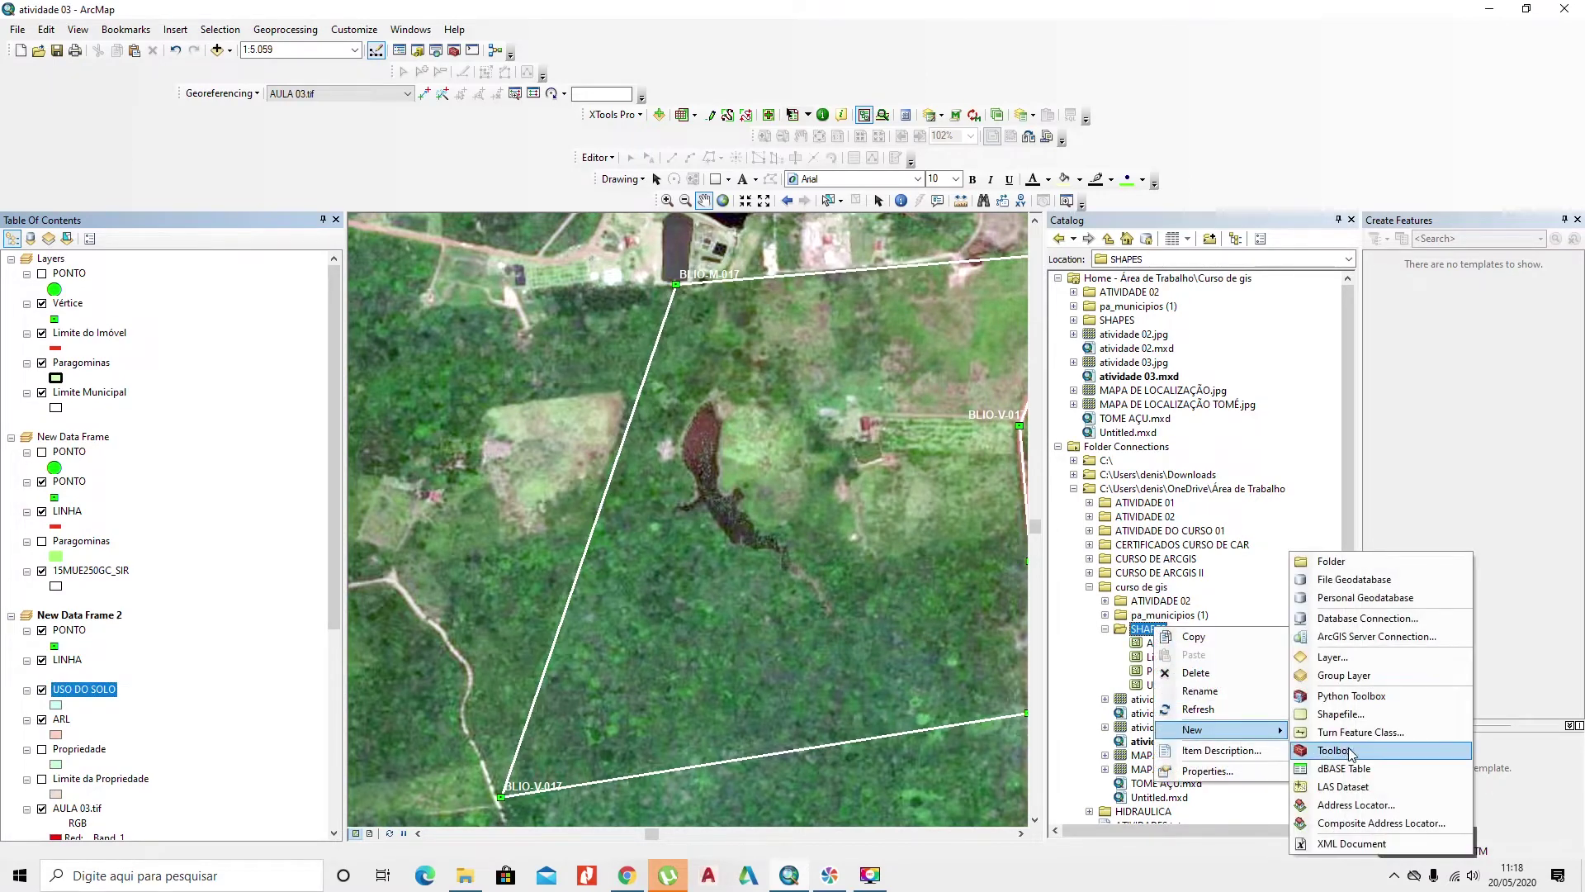
pyautogui.click(1338, 714)
pyautogui.write('L')
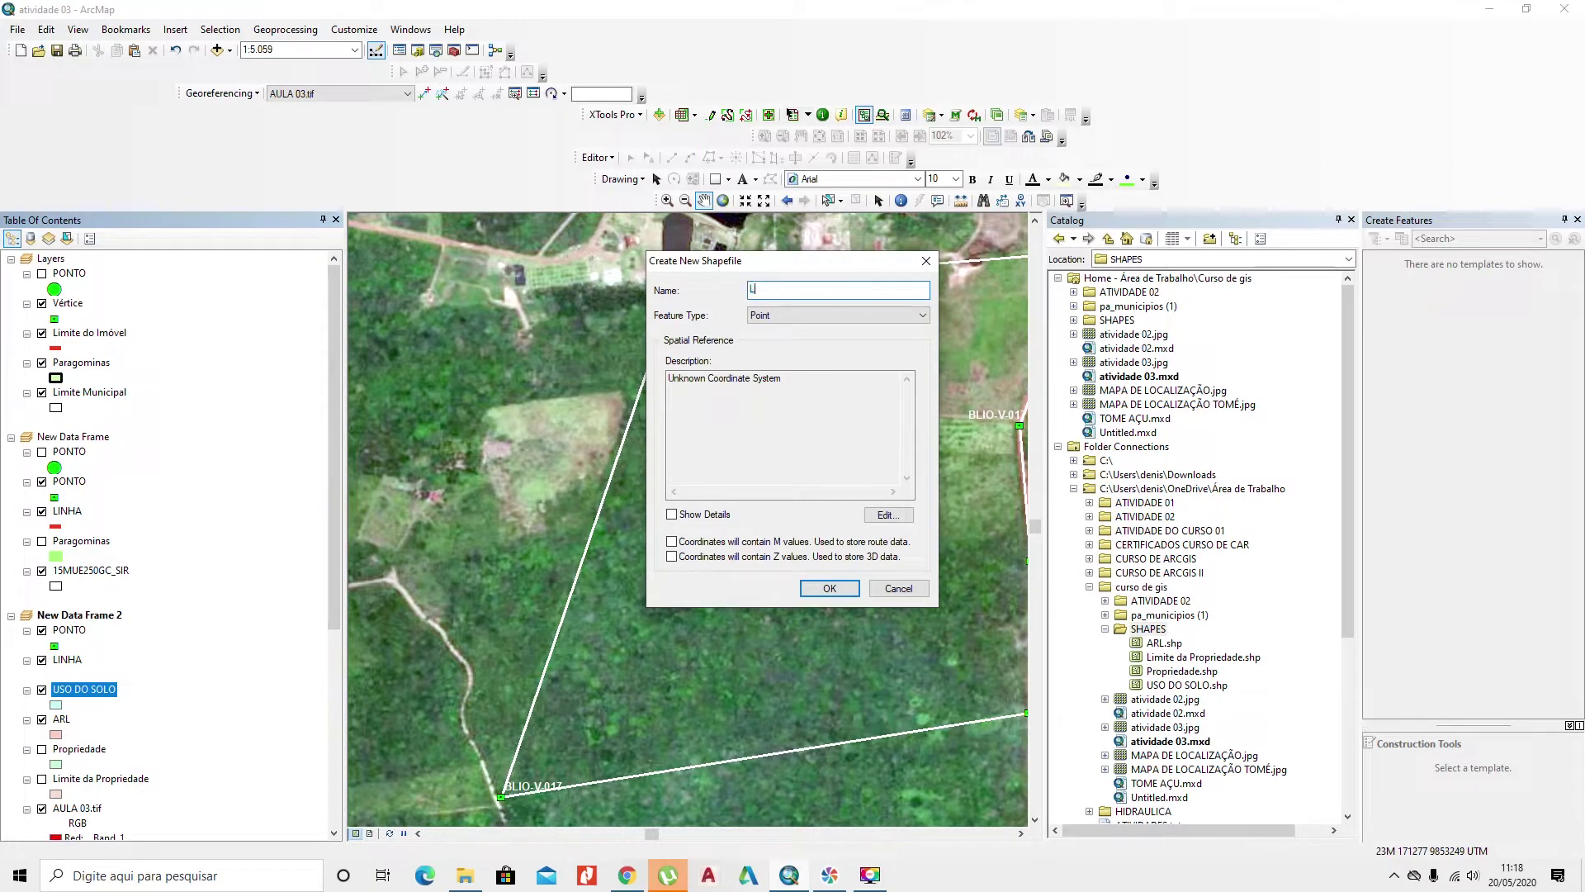
pyautogui.write('ÁGIA')
pyautogui.press('BackSpace')
pyautogui.write('OA')
pyautogui.click(817, 314)
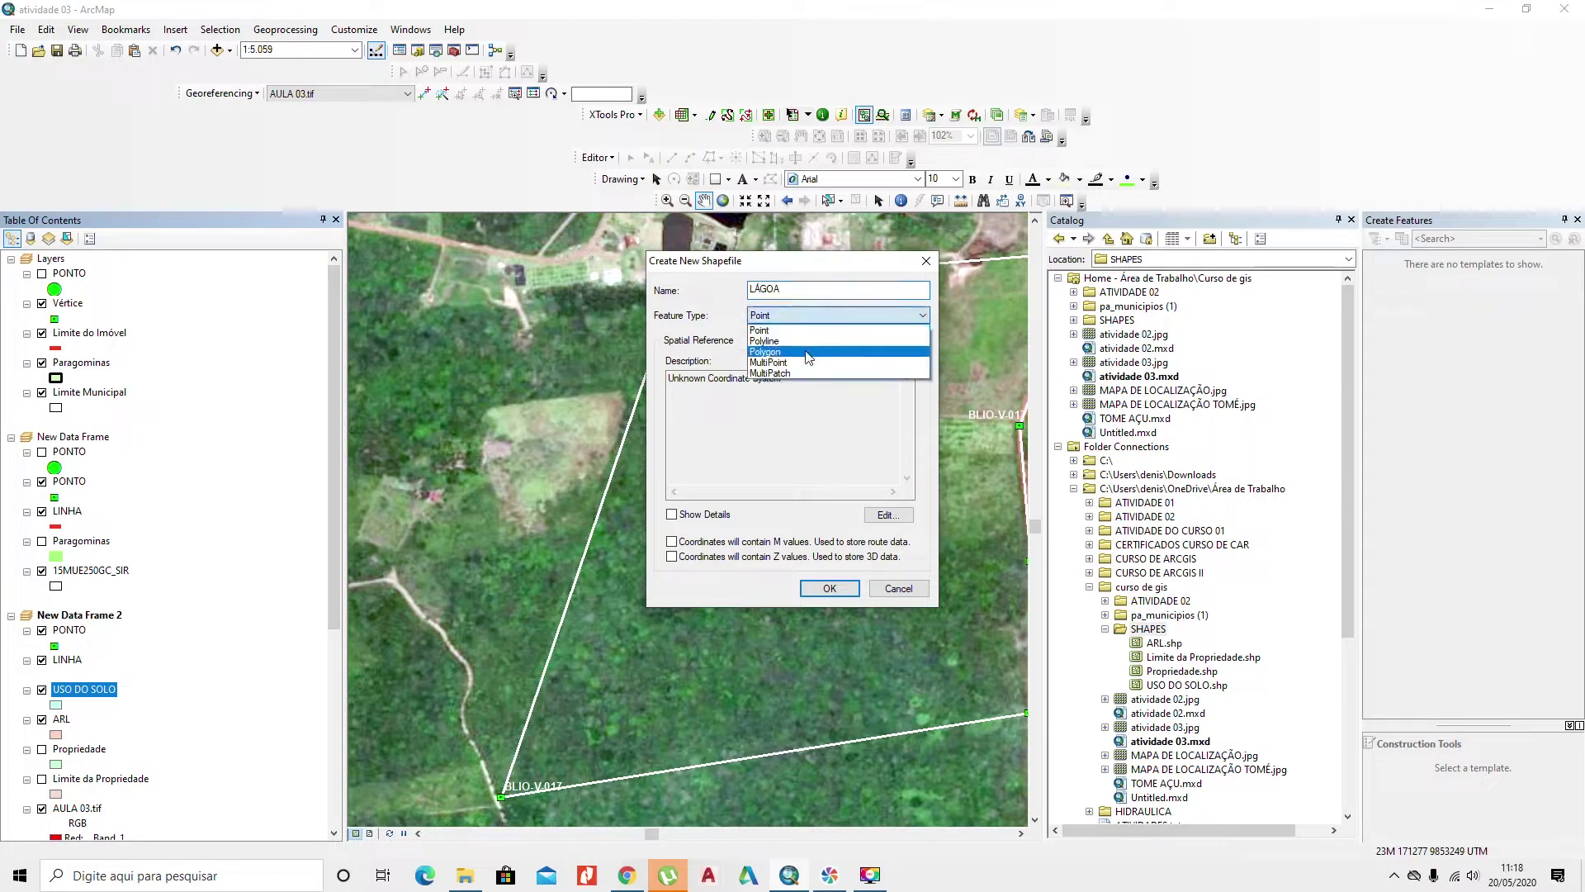
pyautogui.click(812, 353)
pyautogui.click(886, 515)
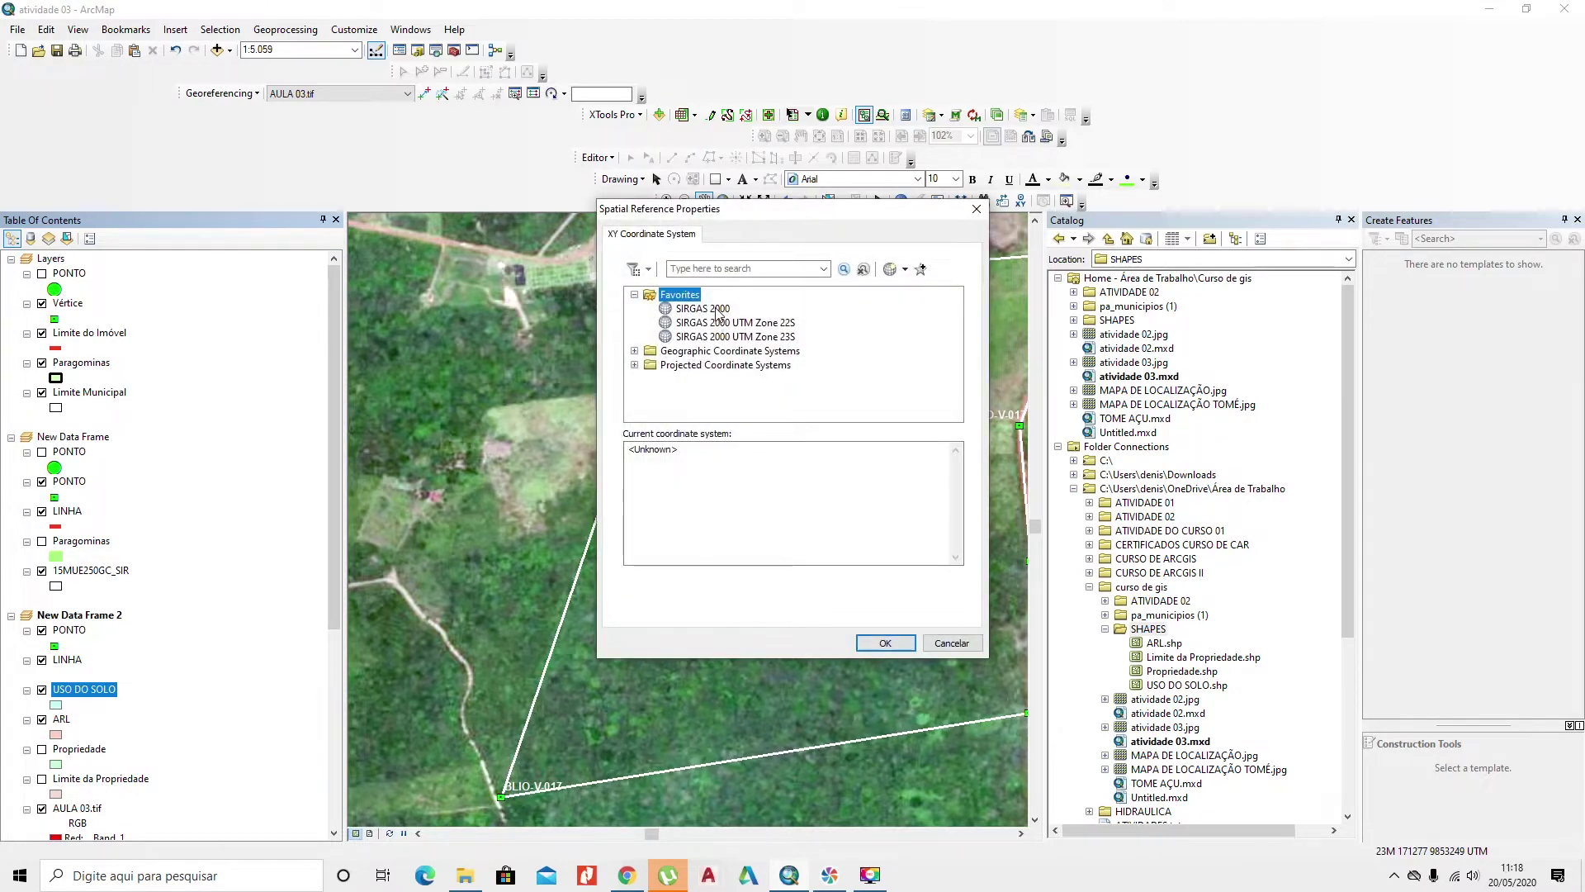
pyautogui.click(716, 310)
pyautogui.click(885, 643)
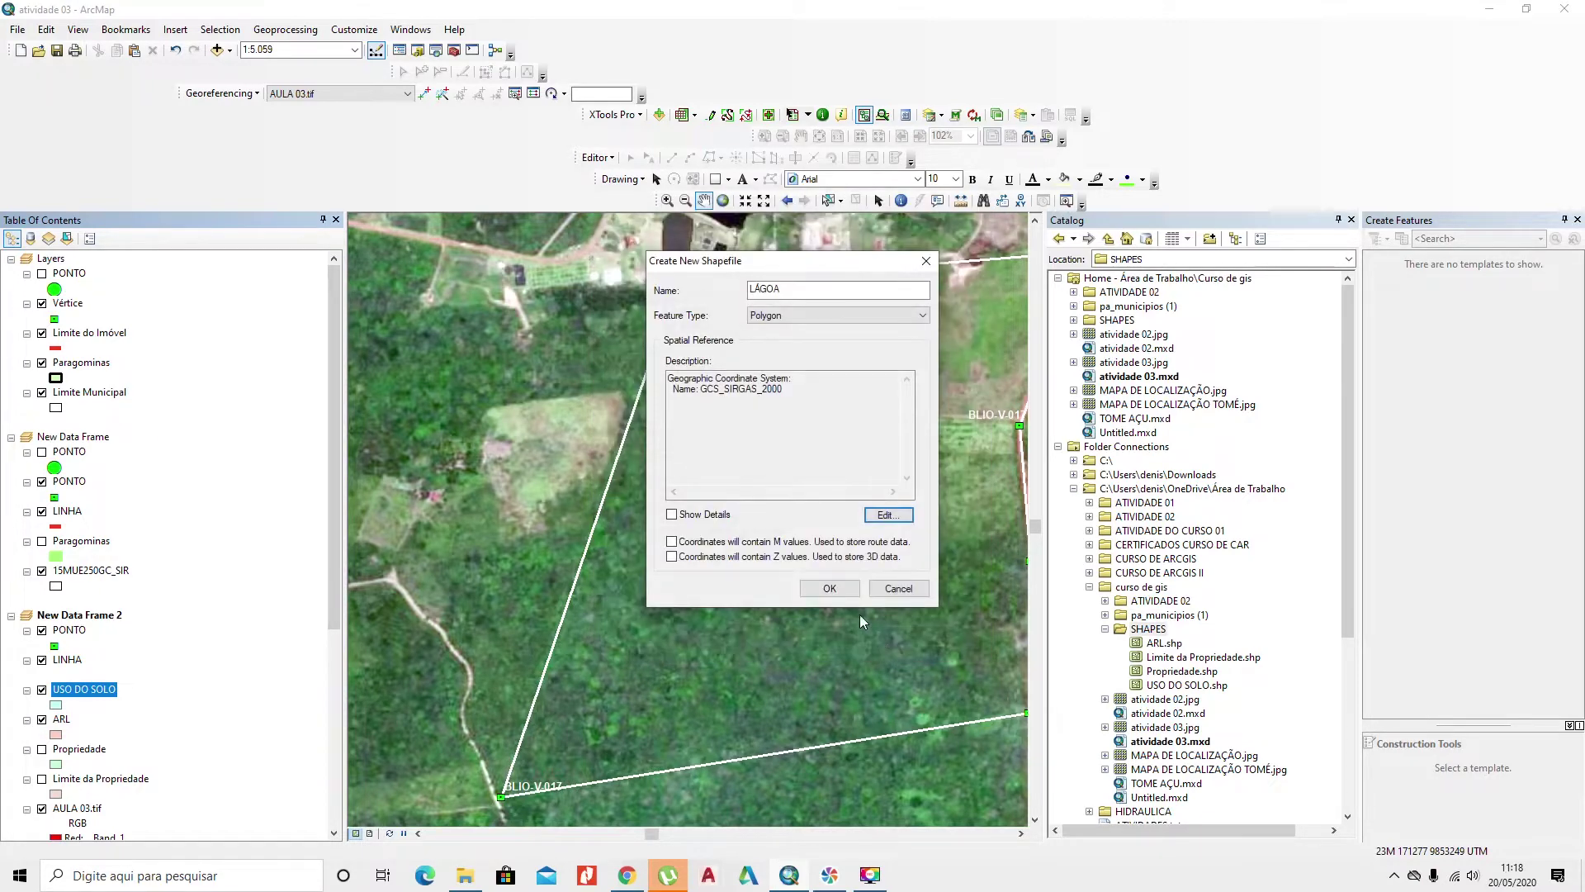
pyautogui.click(832, 589)
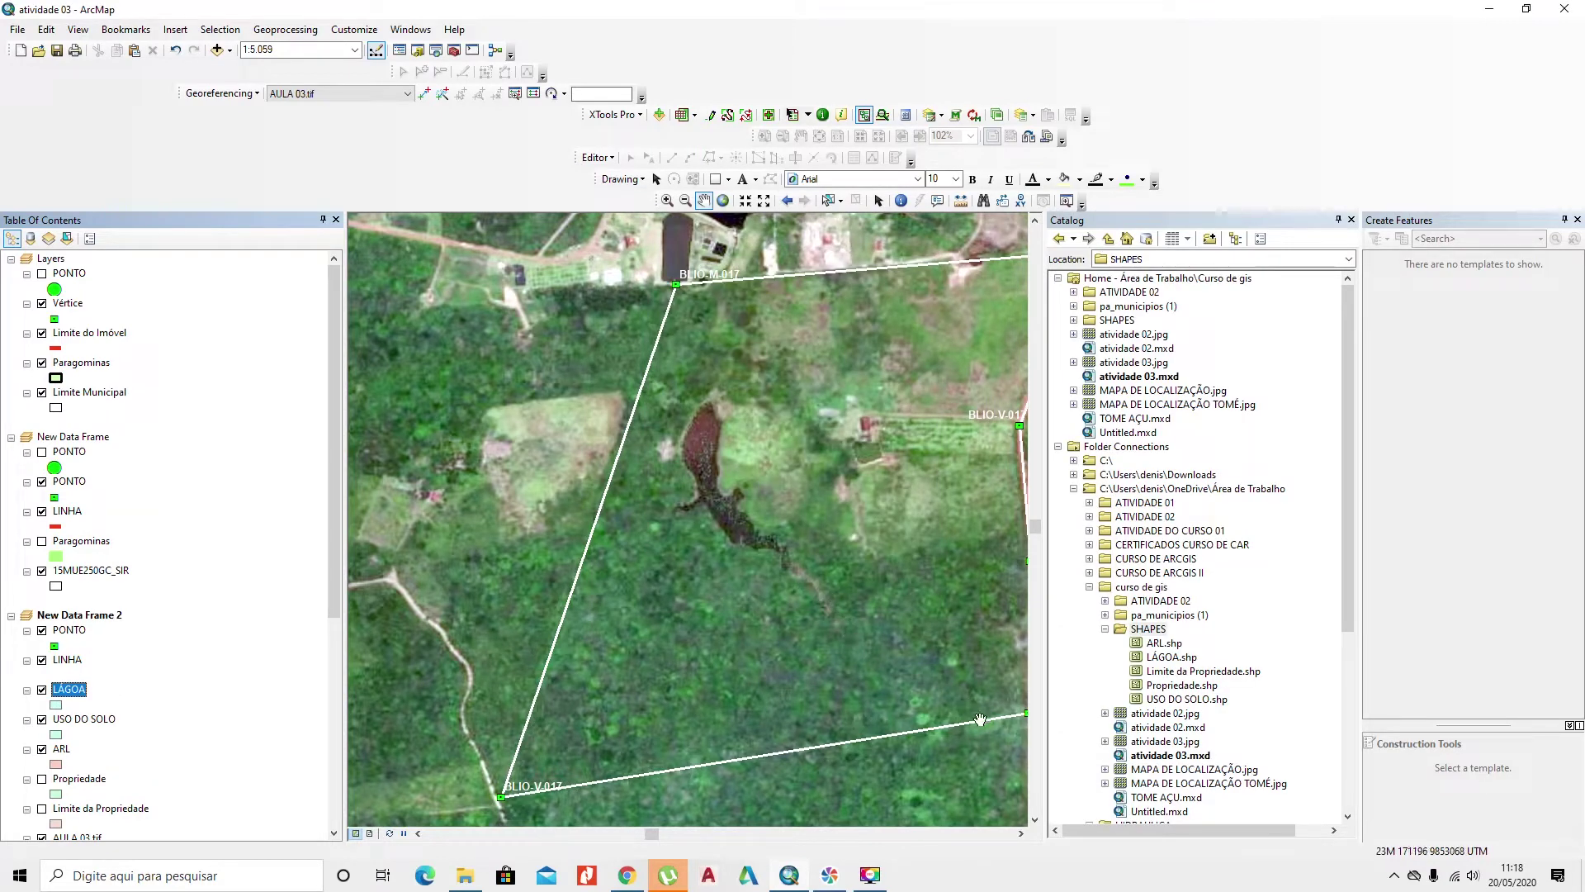
# Step: Pan and zoom in on the lake, then zoom out to about 1:8.000 to see the whole property boundary
pyautogui.moveTo(964, 733); pyautogui.dragTo(840, 725)
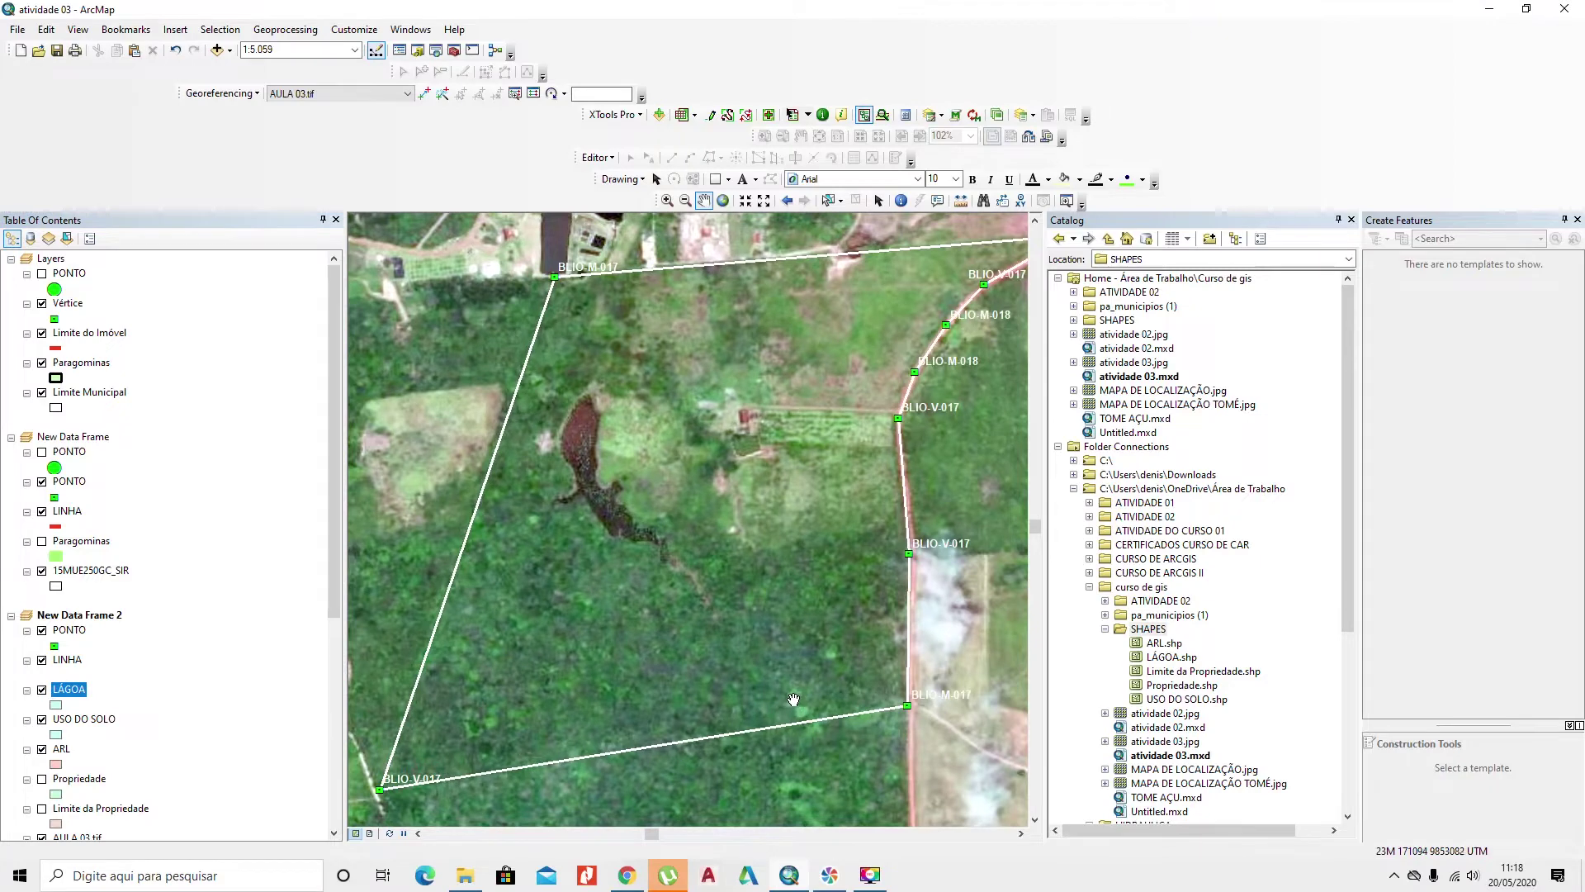
pyautogui.scroll(2, 793, 699)
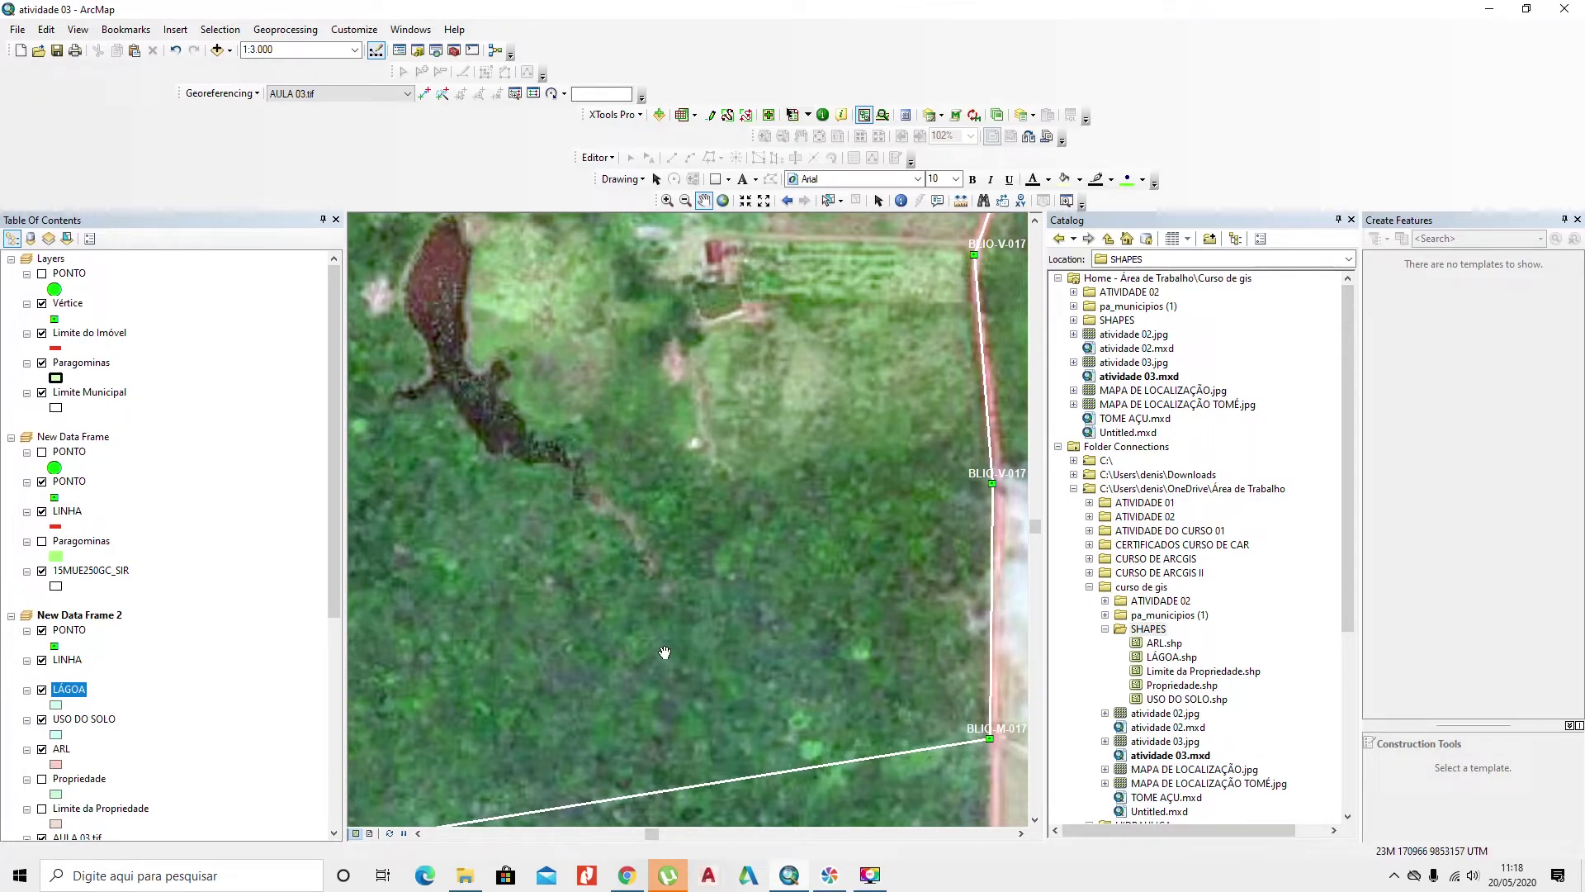
pyautogui.scroll(-2, 664, 652)
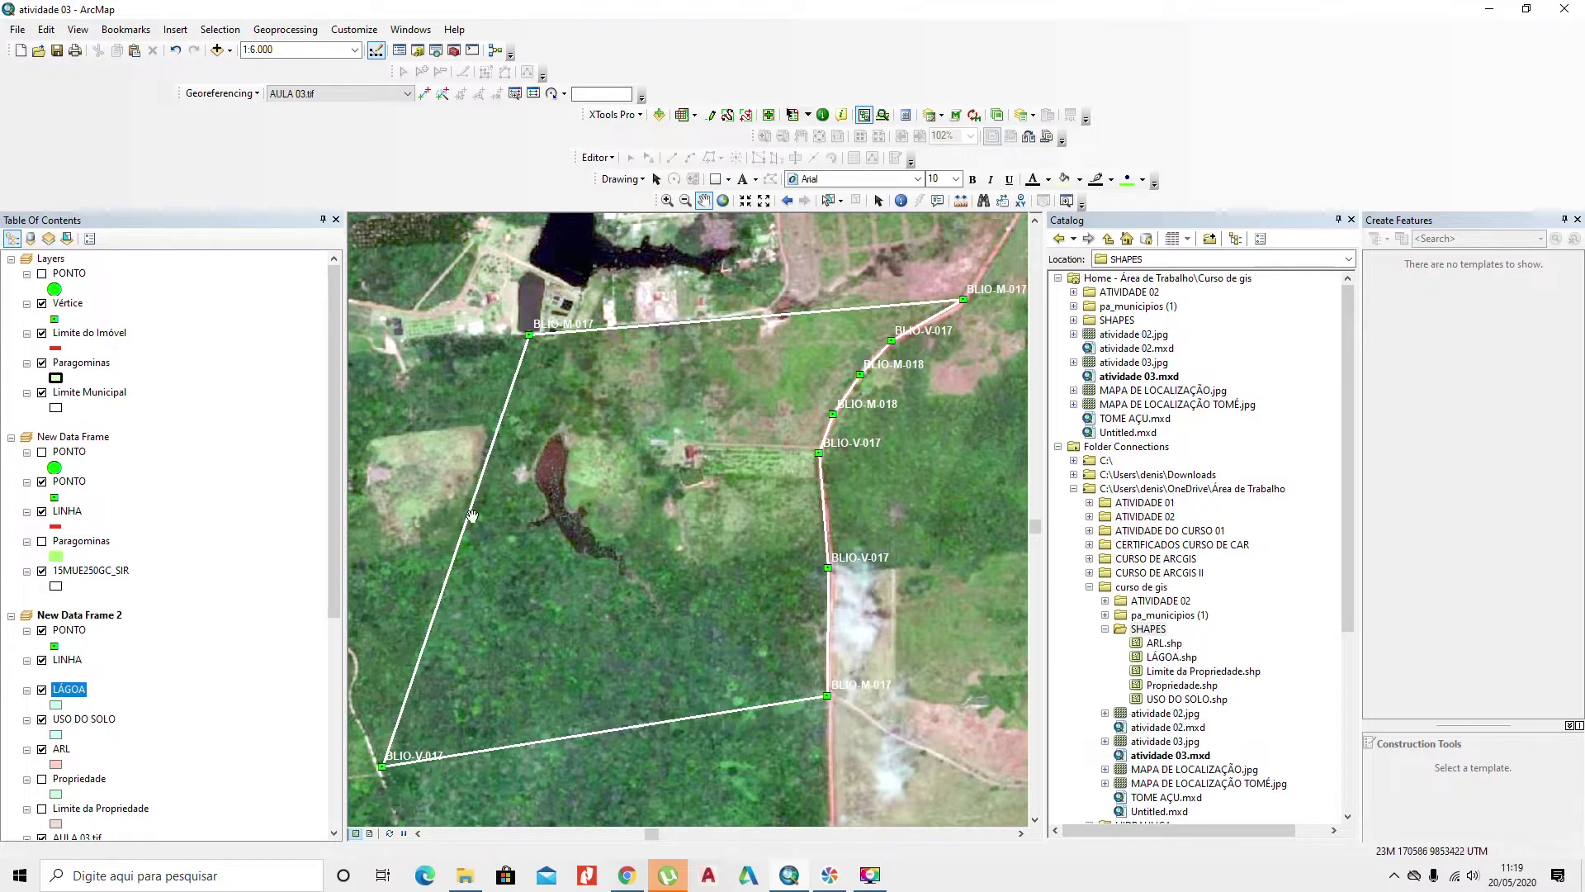
pyautogui.scroll(2, 562, 550)
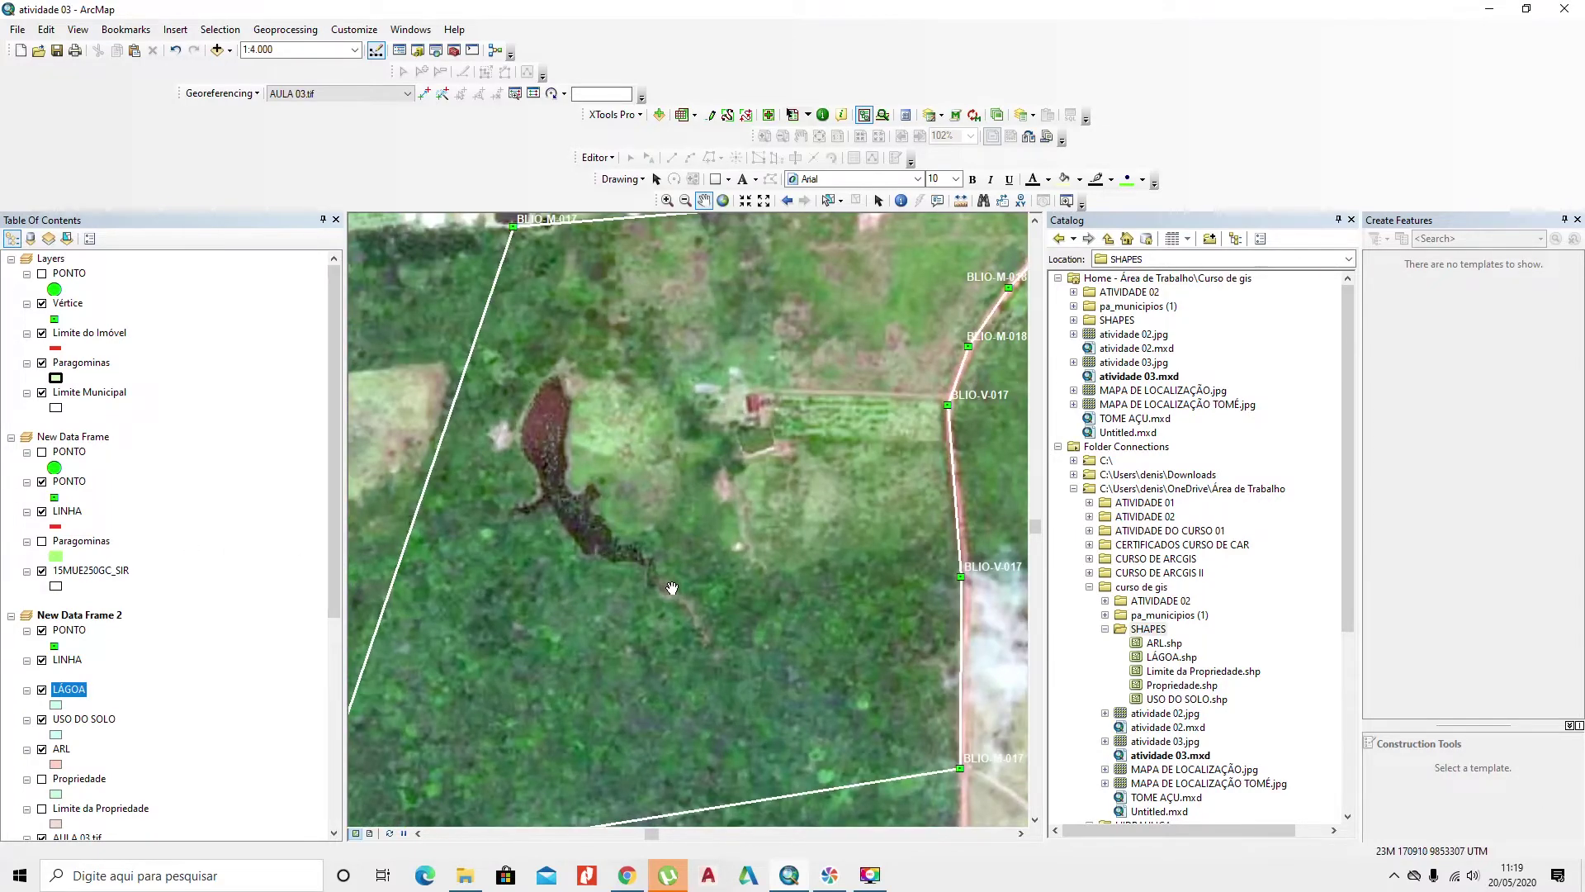
pyautogui.moveTo(841, 696); pyautogui.dragTo(911, 661)
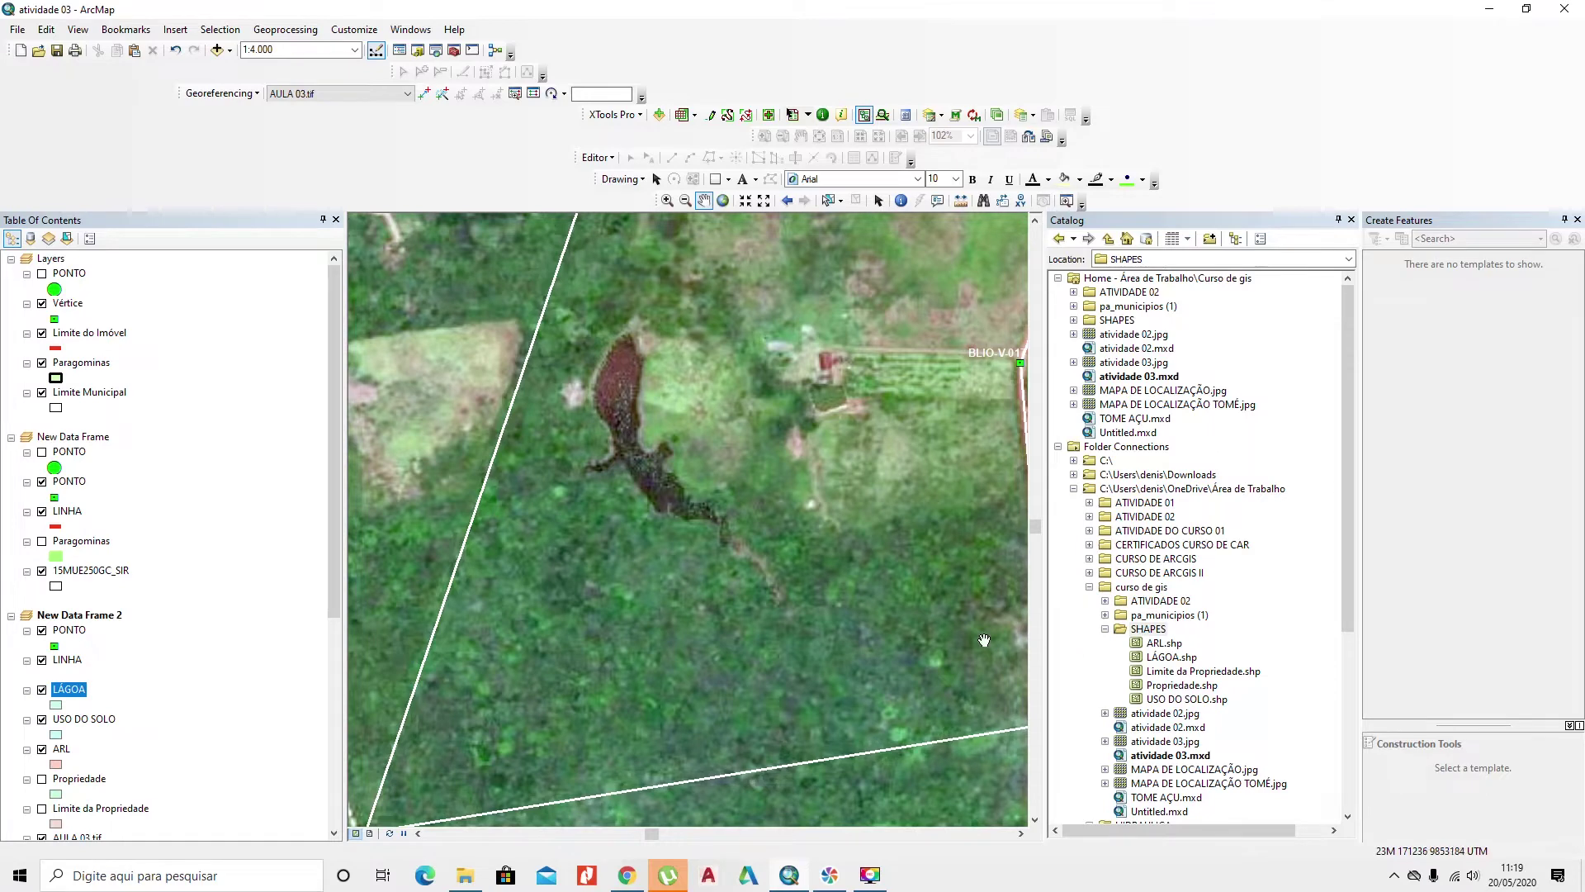
pyautogui.scroll(3, 768, 630)
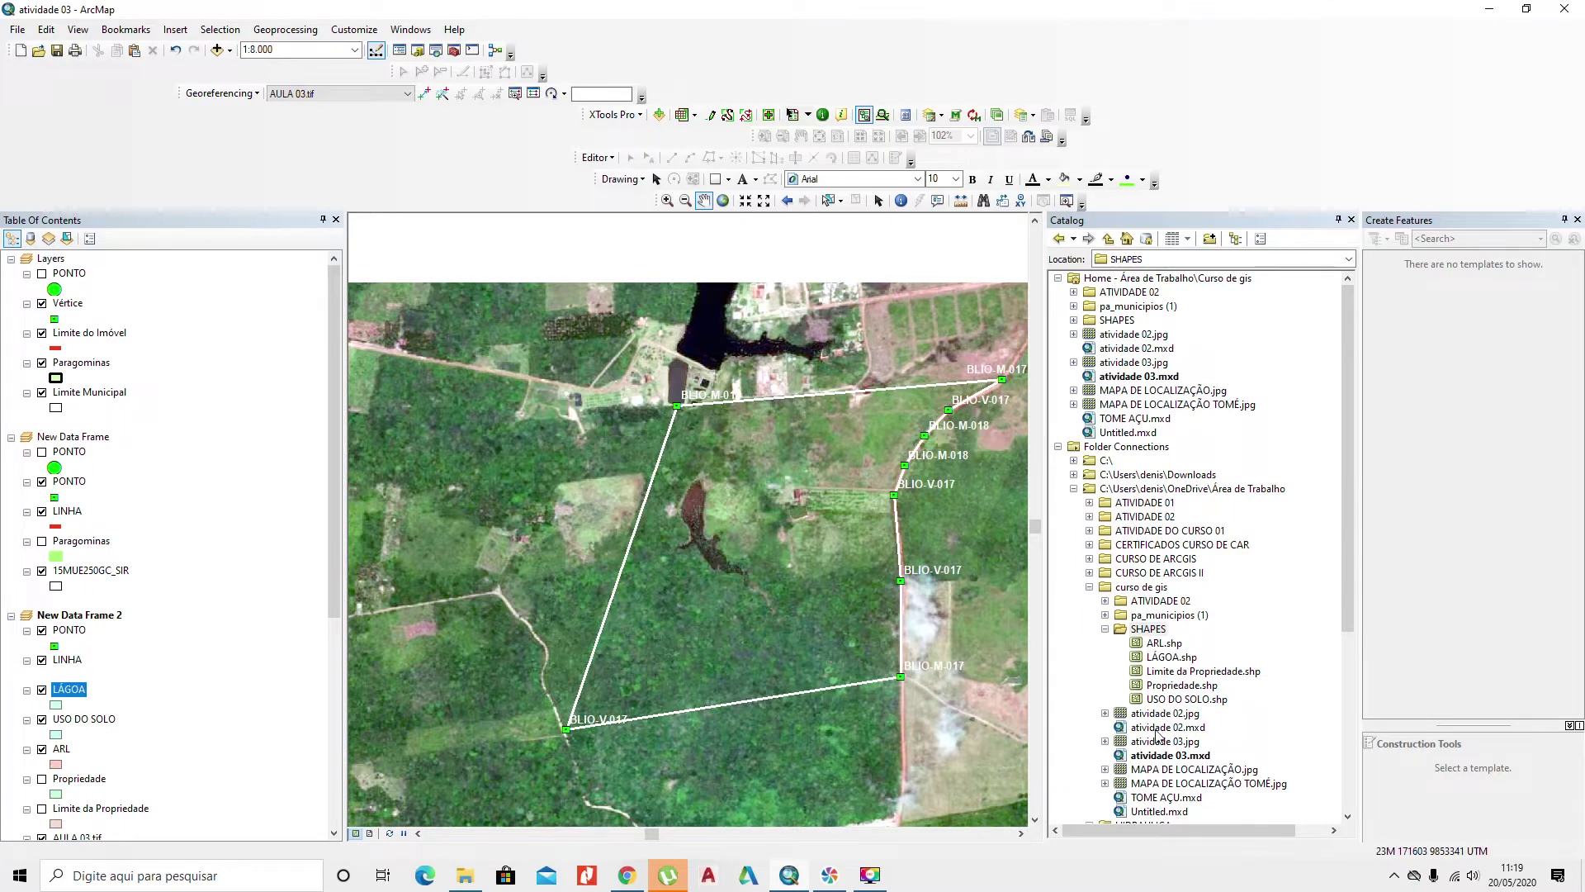
# Step: Close the Catalog panel, re-centre the property and switch off the PONTO vertex layer
pyautogui.click(1352, 220)
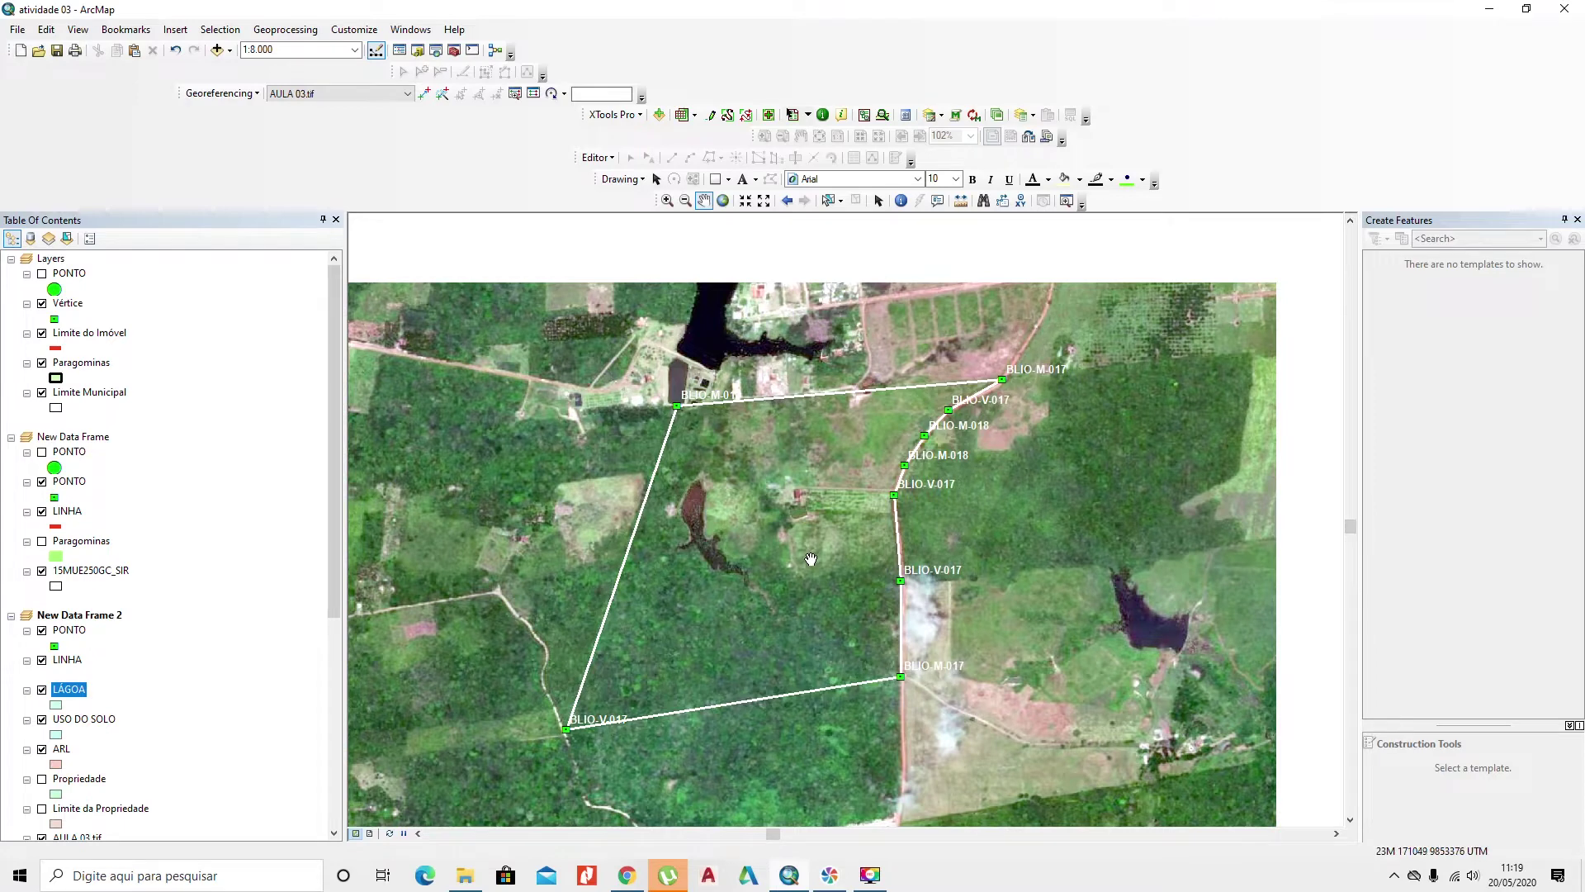
pyautogui.moveTo(641, 613); pyautogui.dragTo(649, 596)
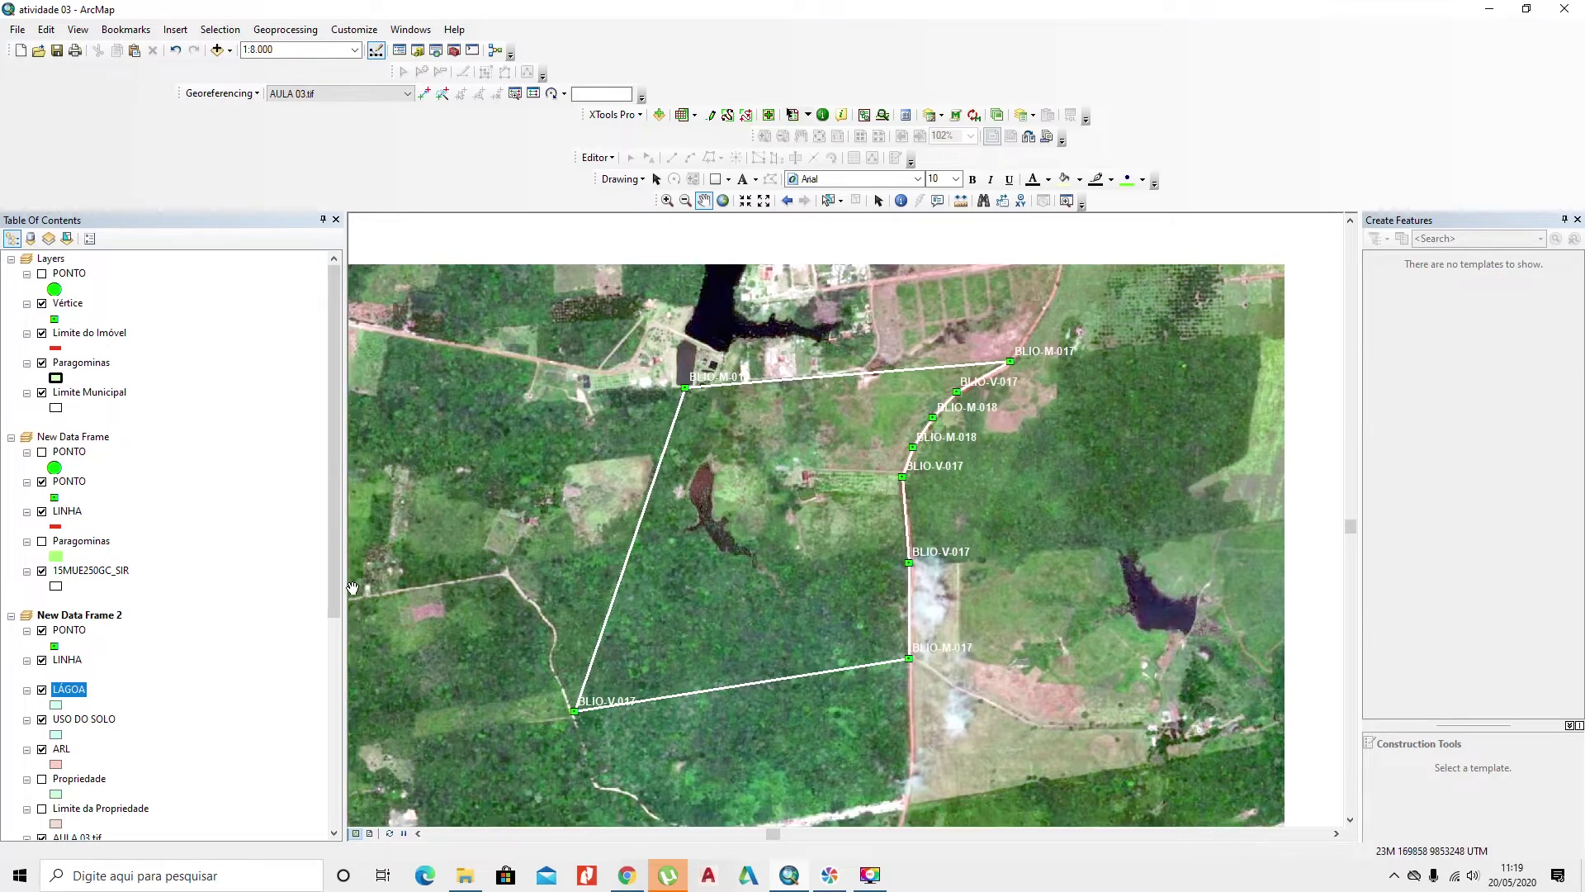
pyautogui.moveTo(335, 582); pyautogui.dragTo(329, 700)
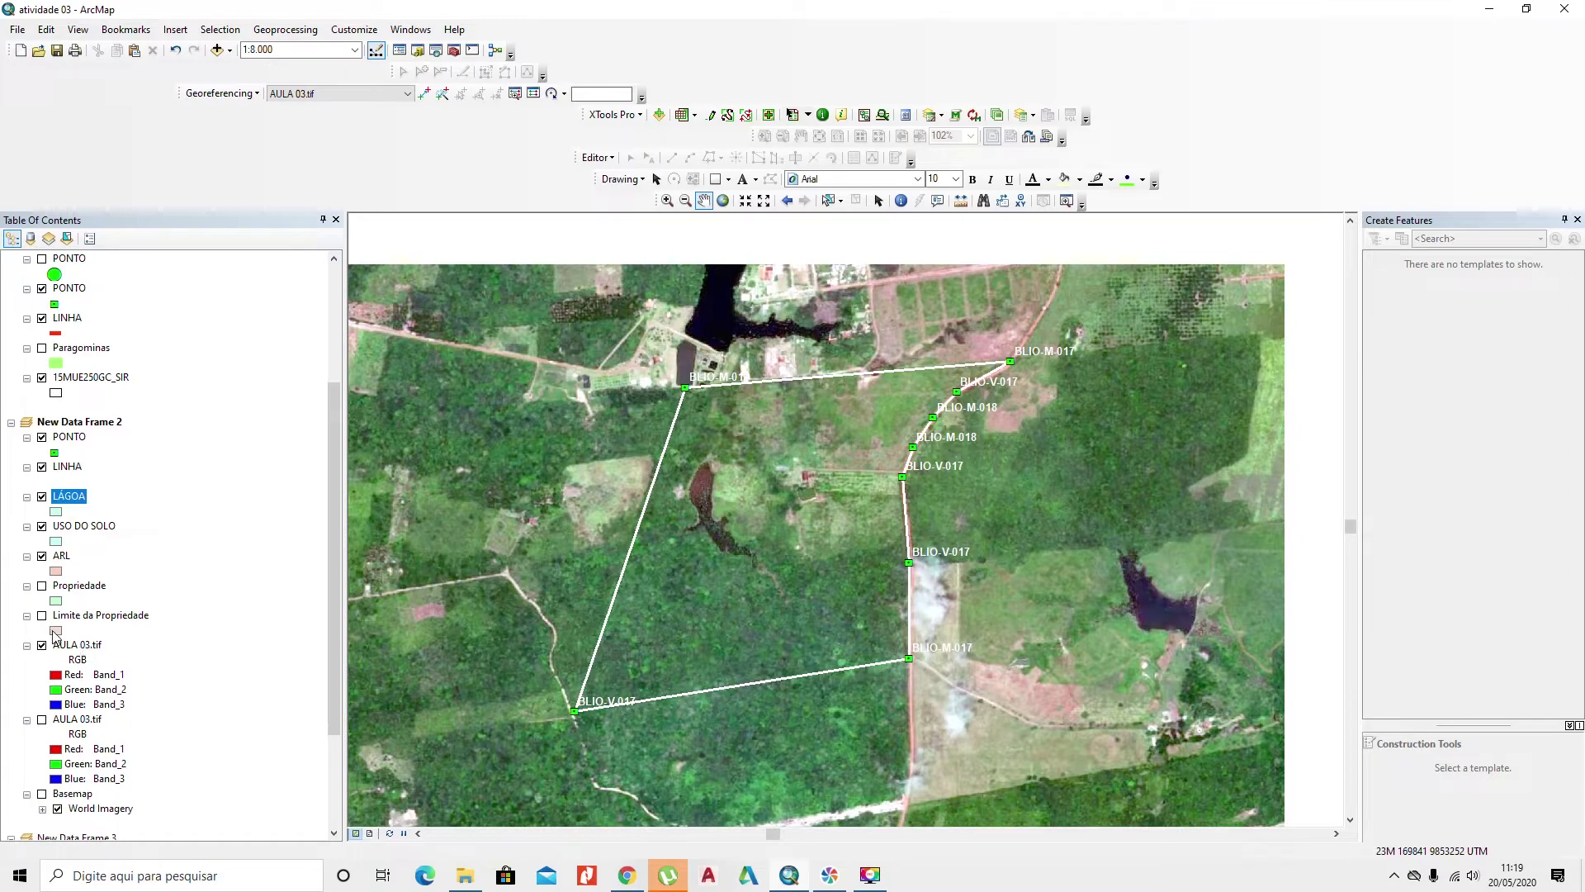
pyautogui.click(42, 438)
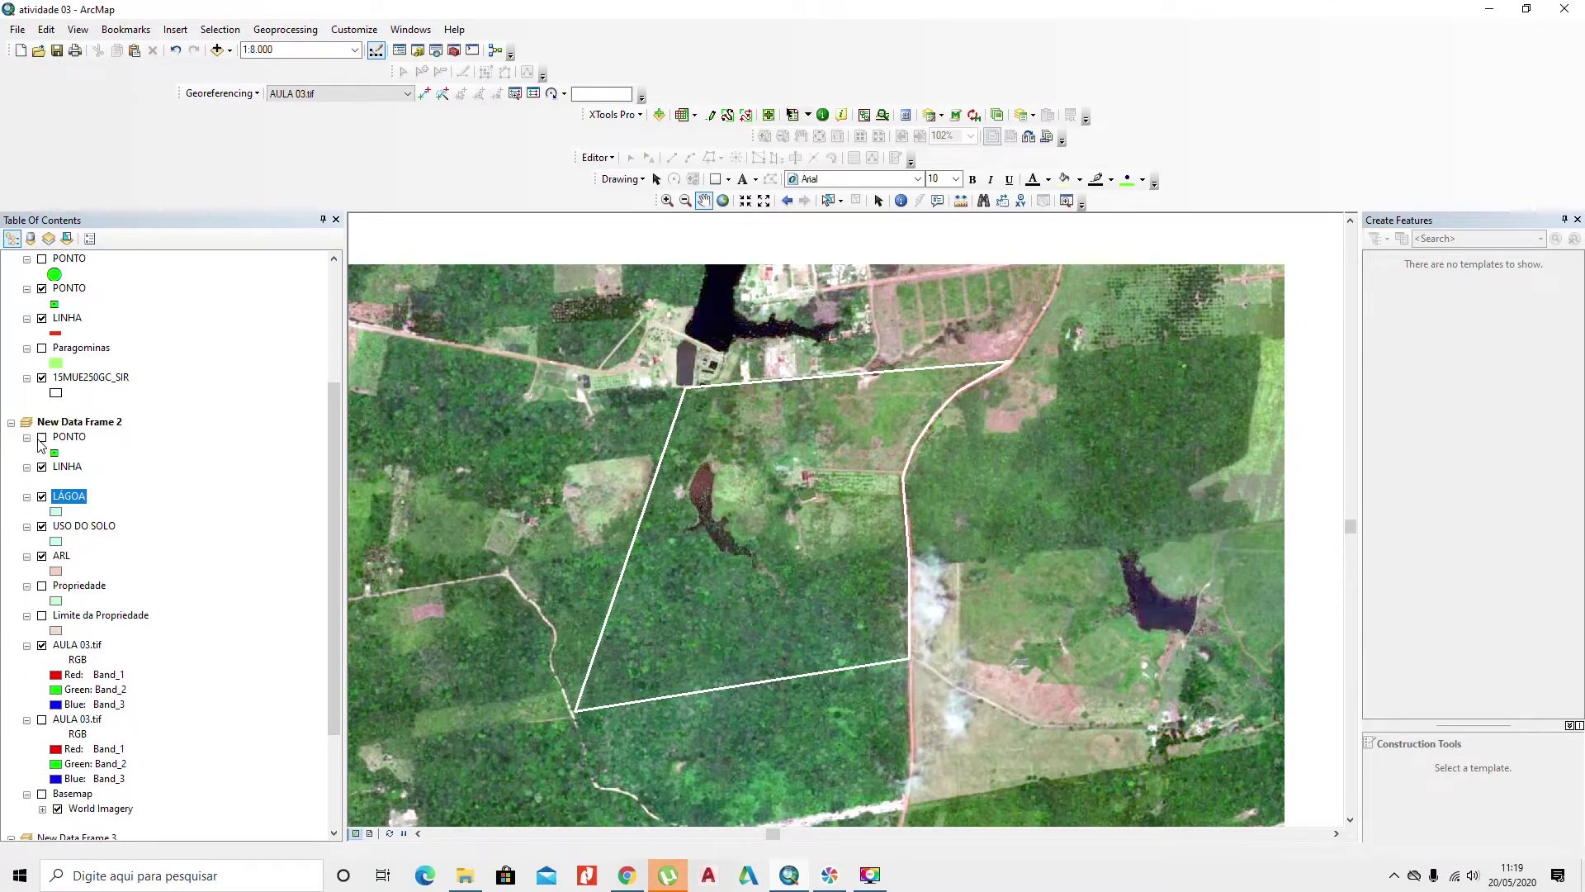
# Step: Apply the blue hatched Reservoir fill symbol to the LÁGOA layer
pyautogui.click(56, 513)
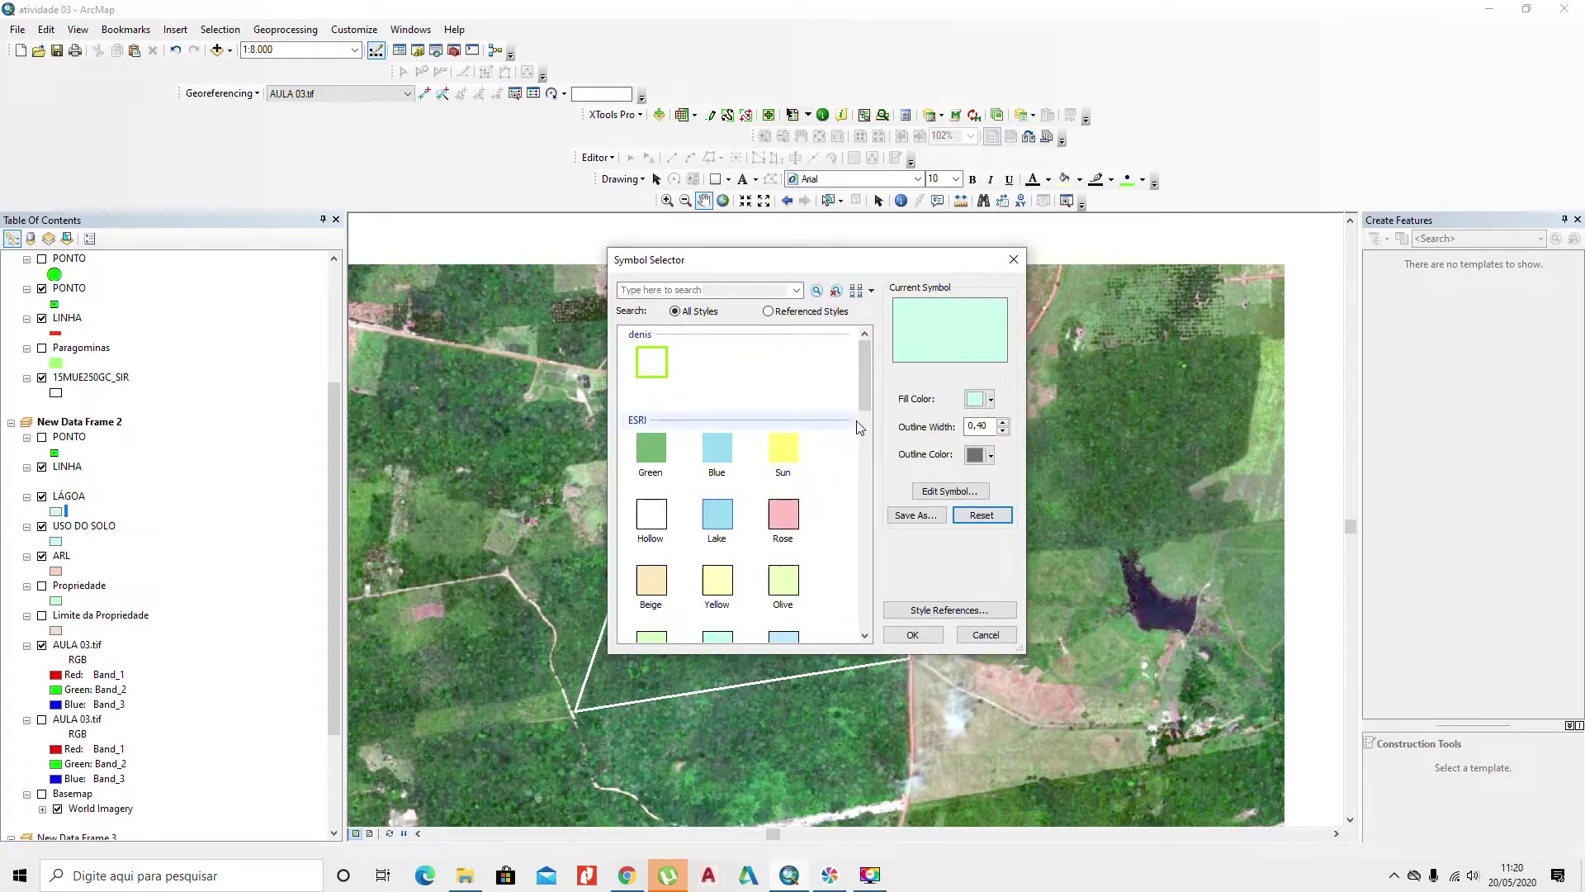
pyautogui.moveTo(863, 409); pyautogui.dragTo(848, 569)
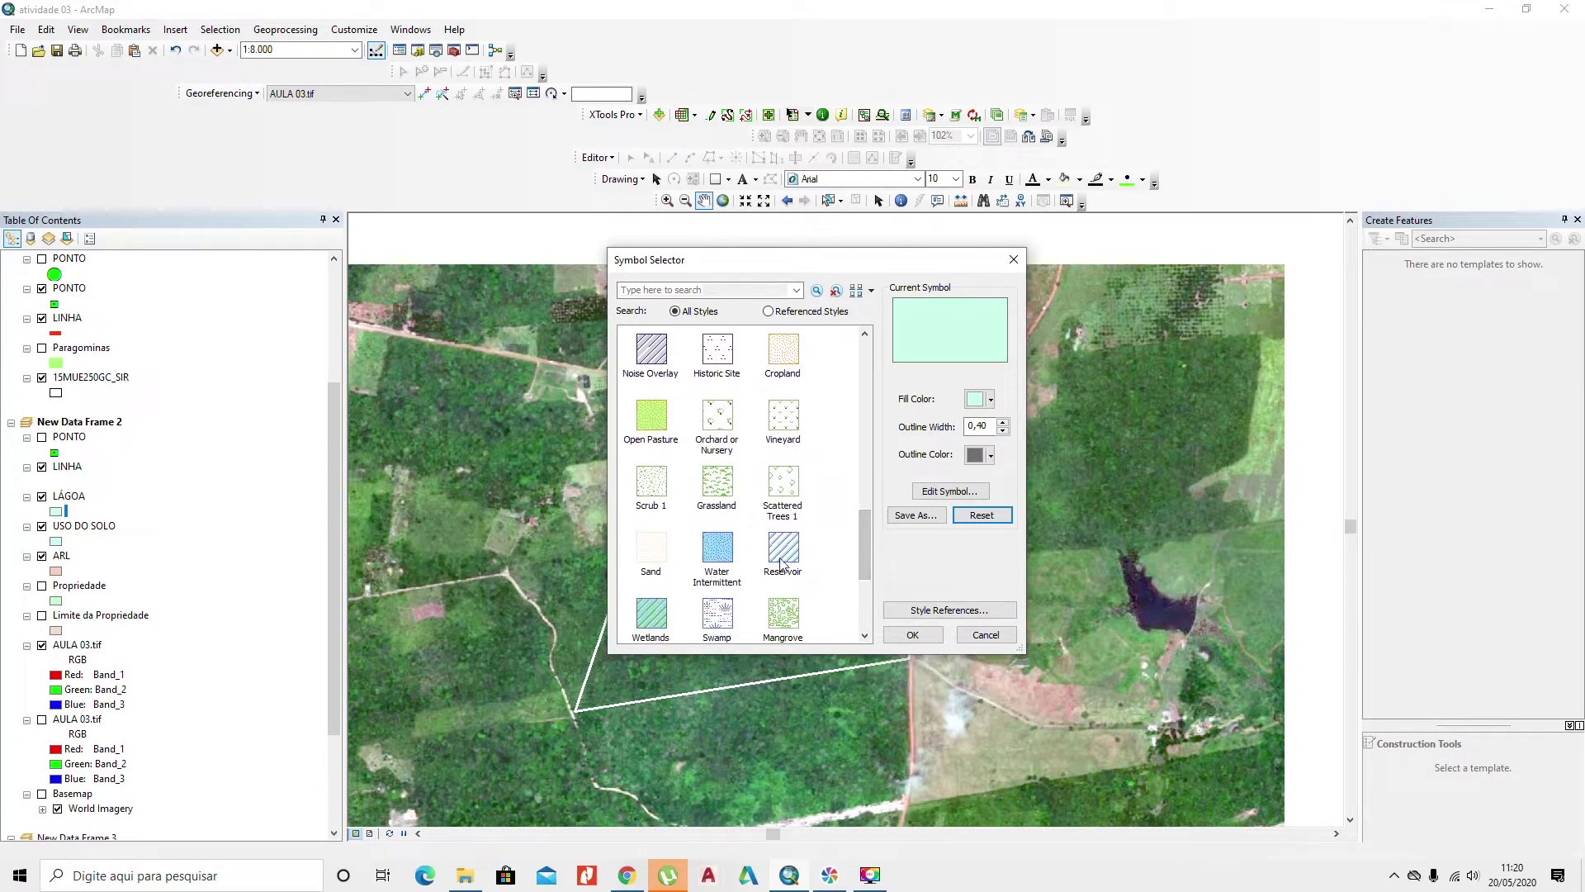
pyautogui.click(790, 548)
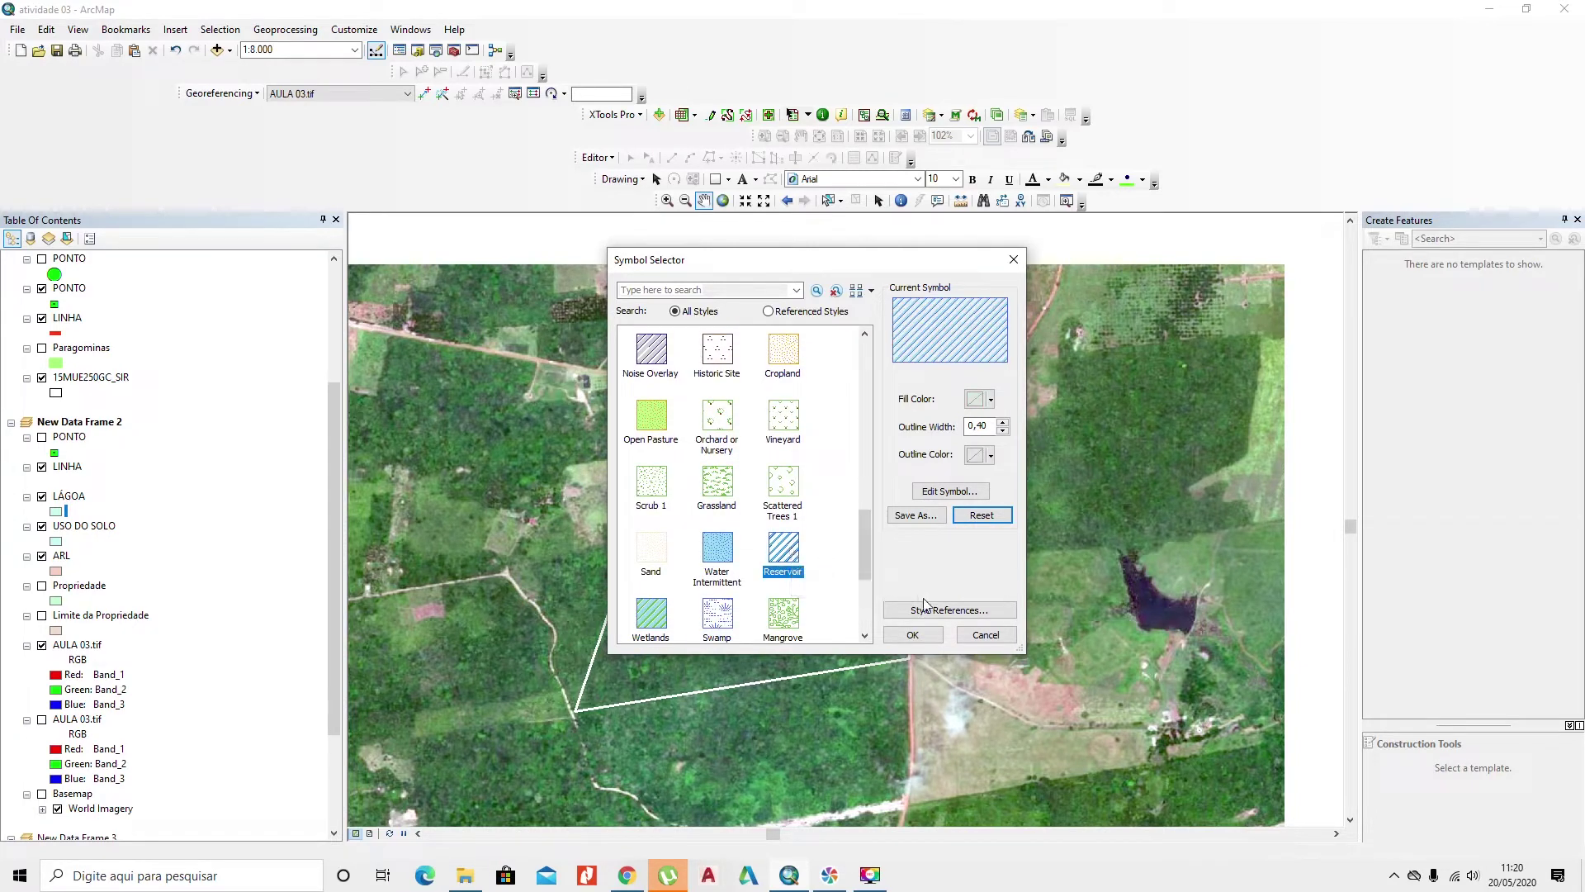
pyautogui.click(914, 634)
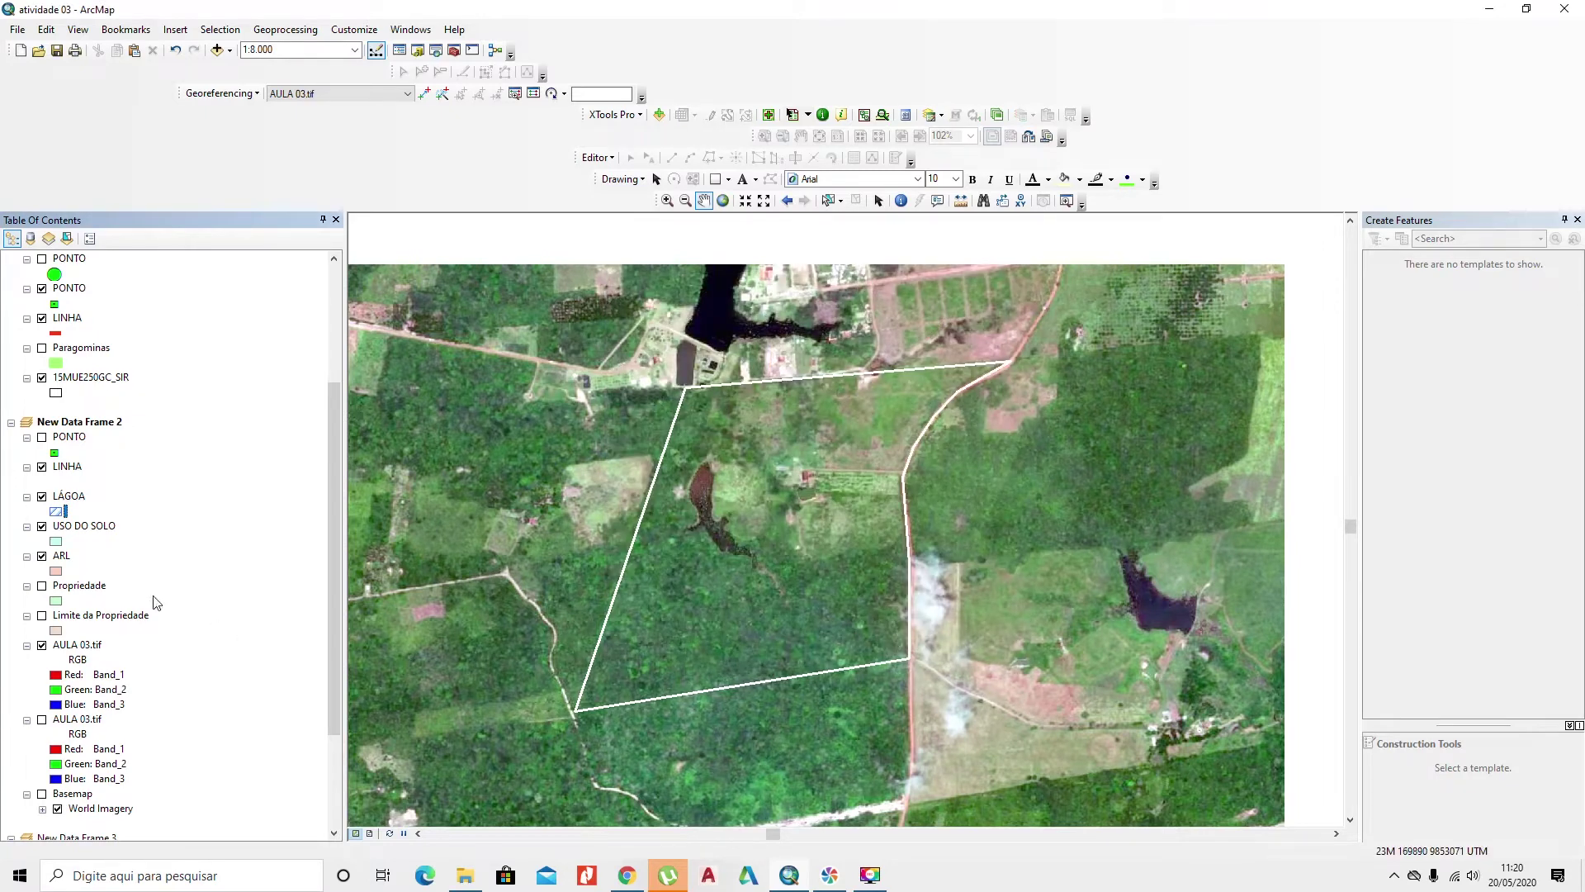
# Step: Give USO DO SOLO a 10% Simple hatch with red fill and red outline
pyautogui.click(56, 542)
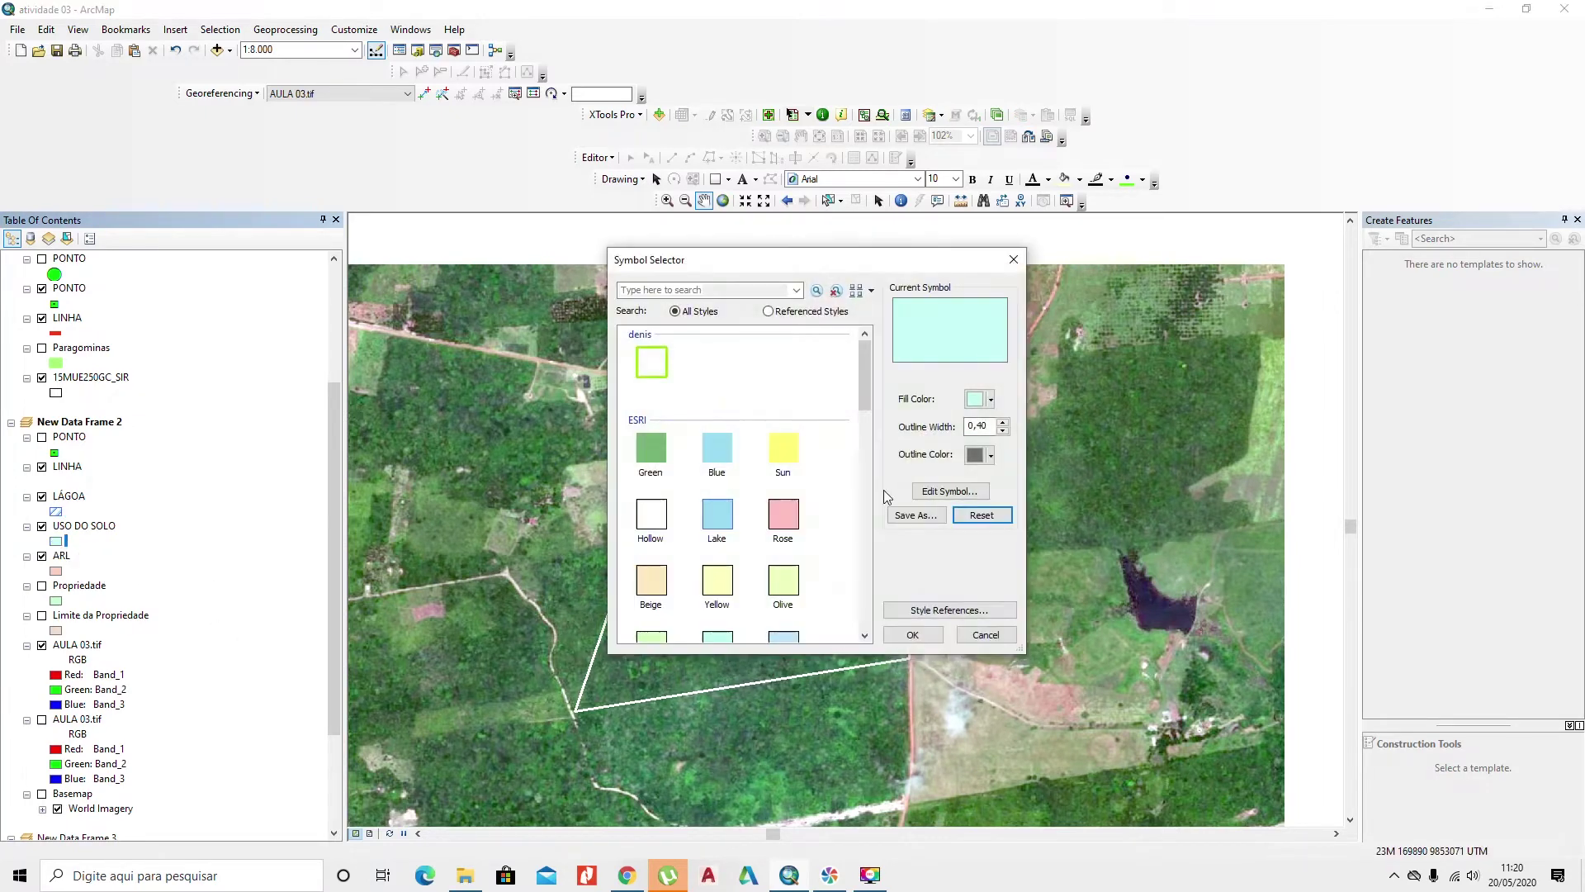
pyautogui.scroll(-10, 774, 493)
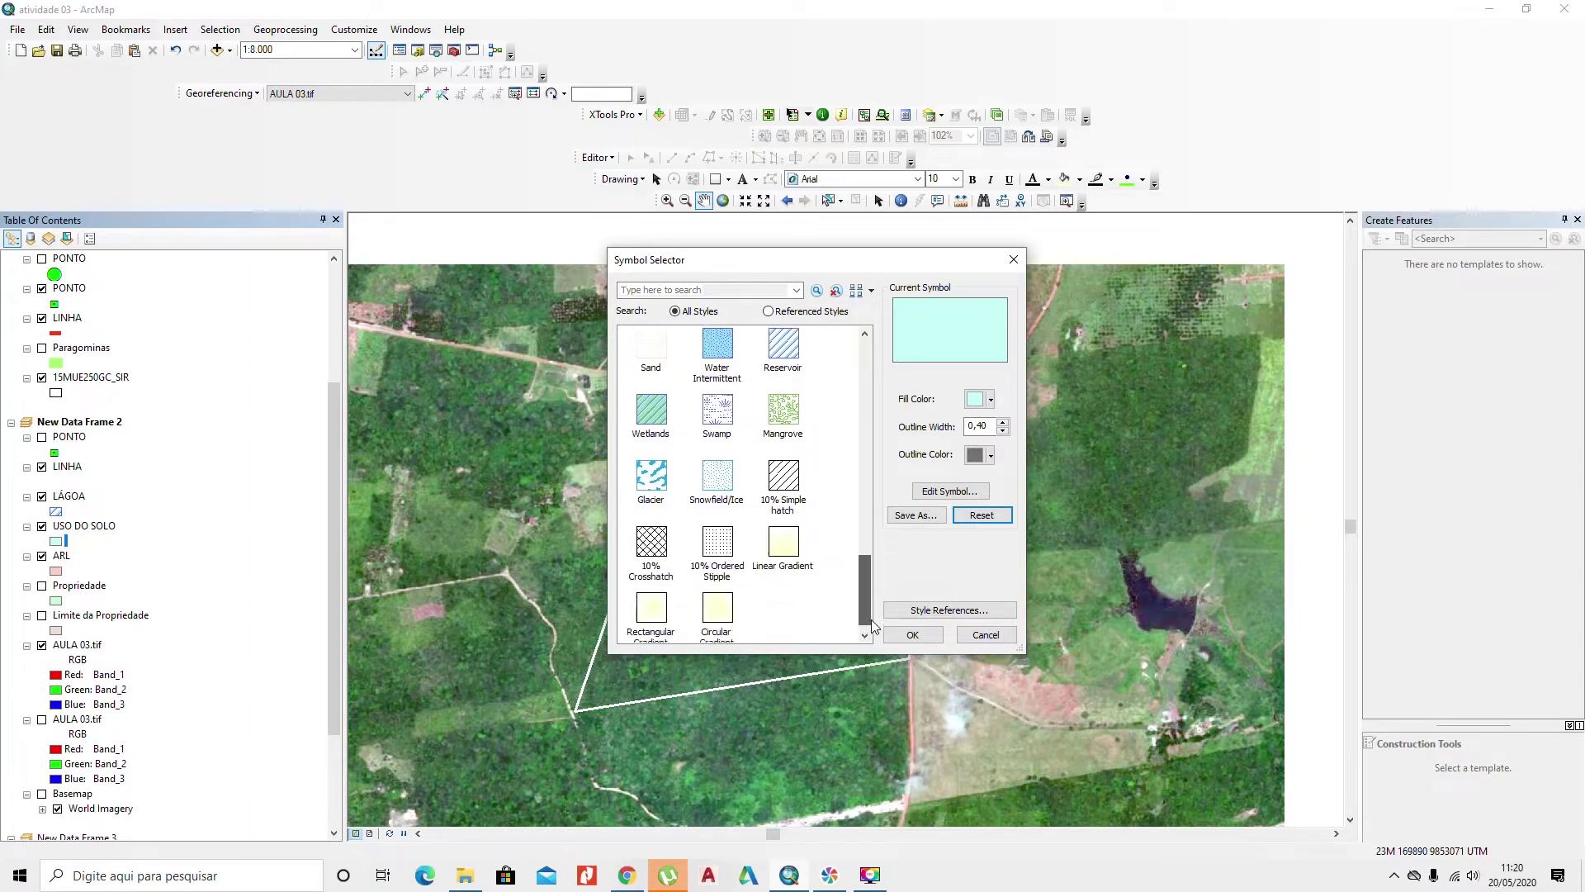
pyautogui.click(779, 490)
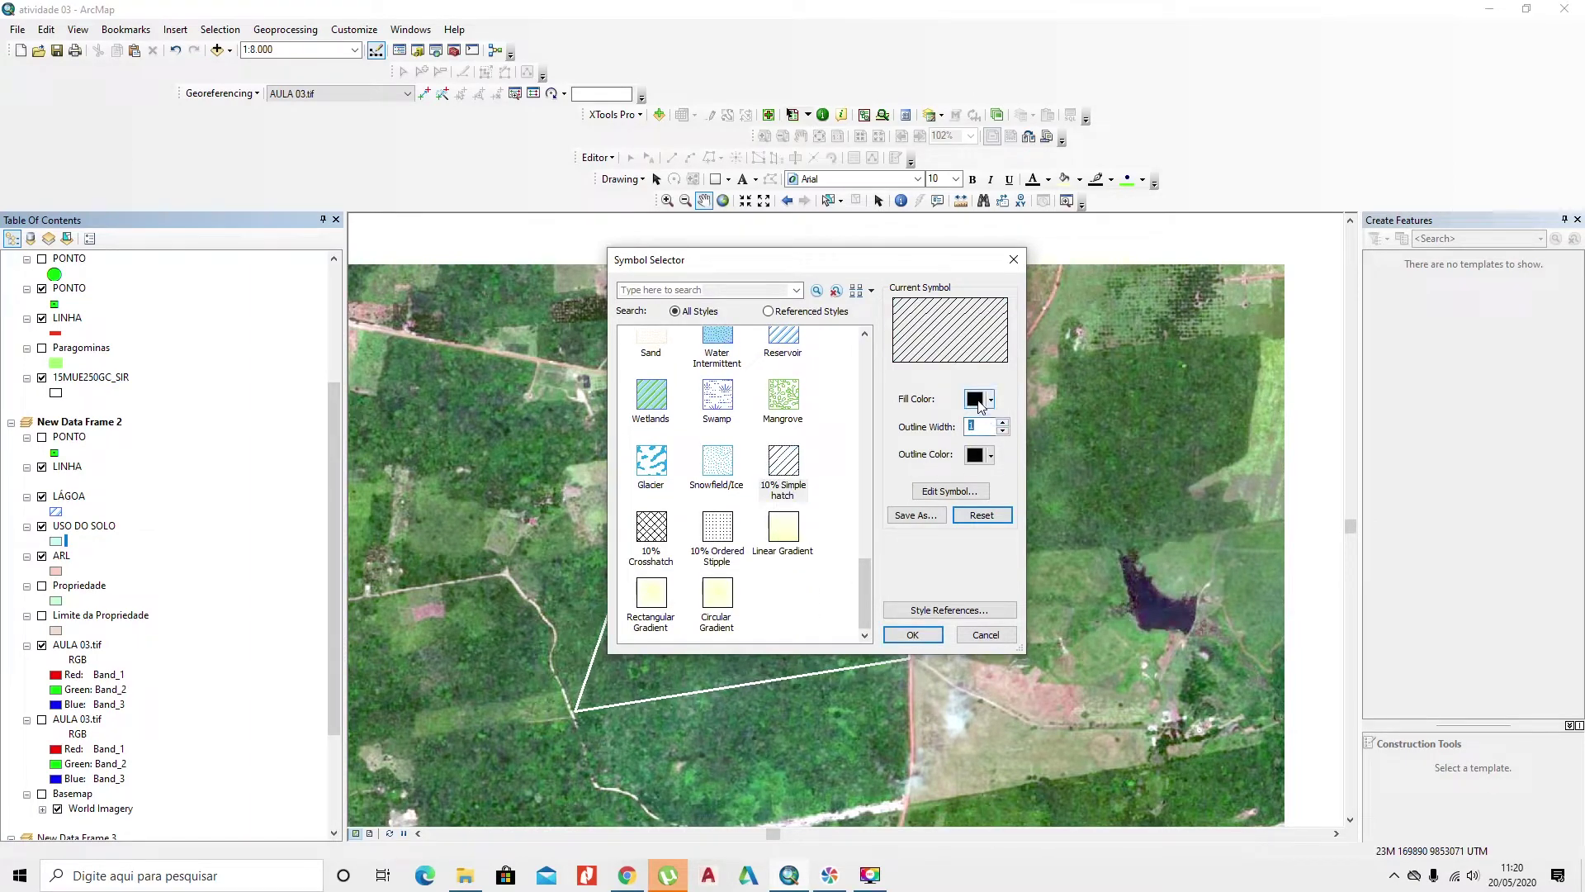
pyautogui.click(990, 399)
pyautogui.click(988, 472)
pyautogui.click(990, 455)
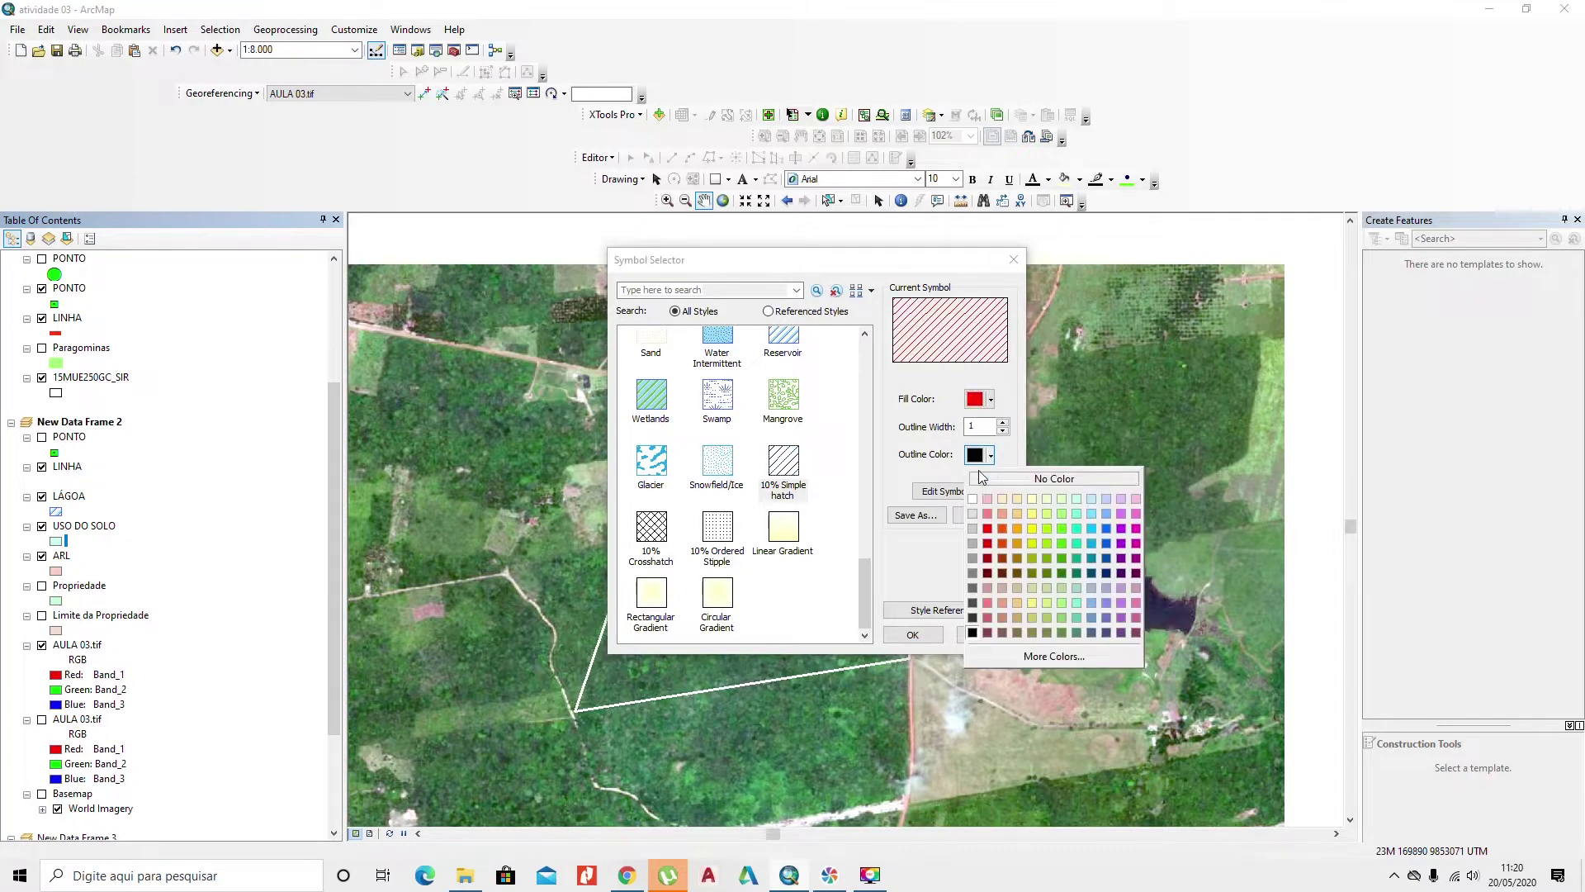
pyautogui.click(988, 529)
pyautogui.click(912, 634)
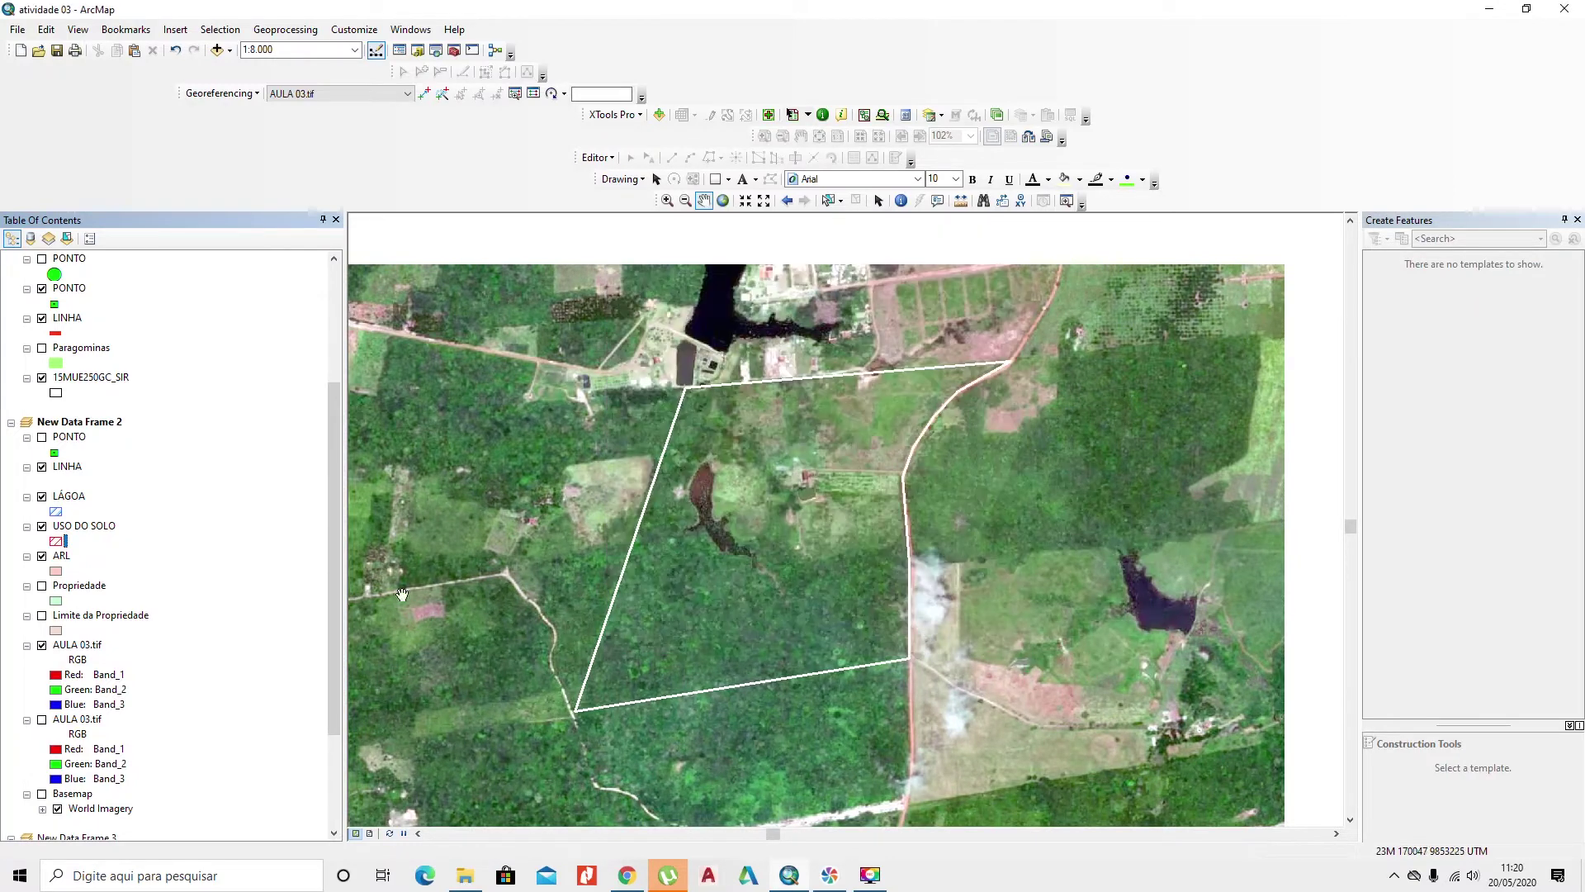
# Step: Give ARL a green 10% Simple hatch with a 1,5-width dark green outline, and turn Propriedade back on
pyautogui.click(58, 573)
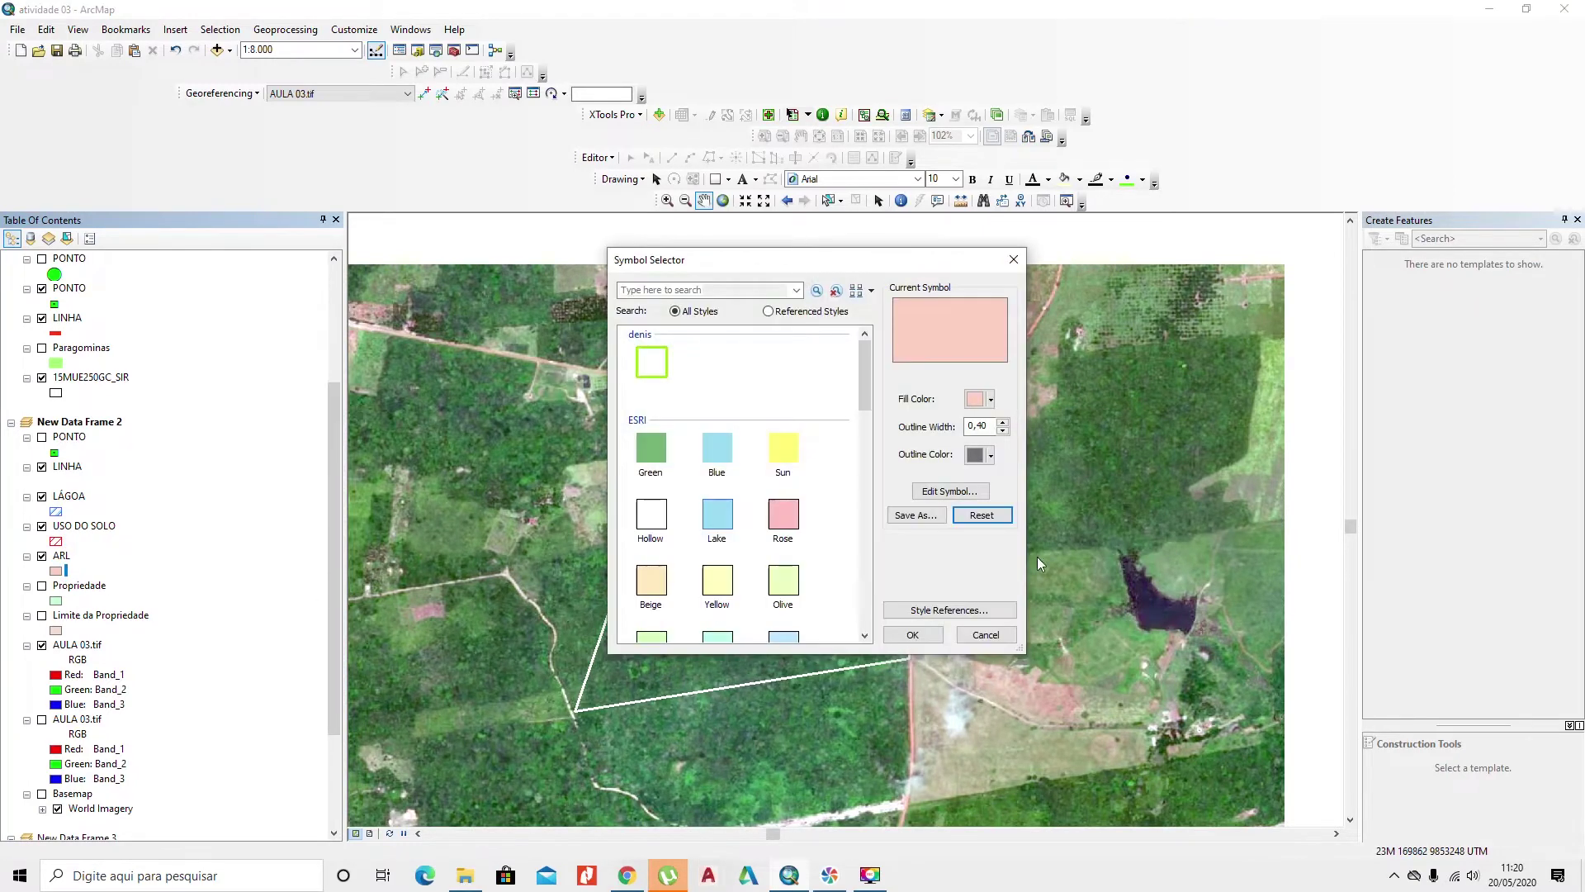
pyautogui.moveTo(865, 375); pyautogui.dragTo(869, 621)
pyautogui.click(783, 473)
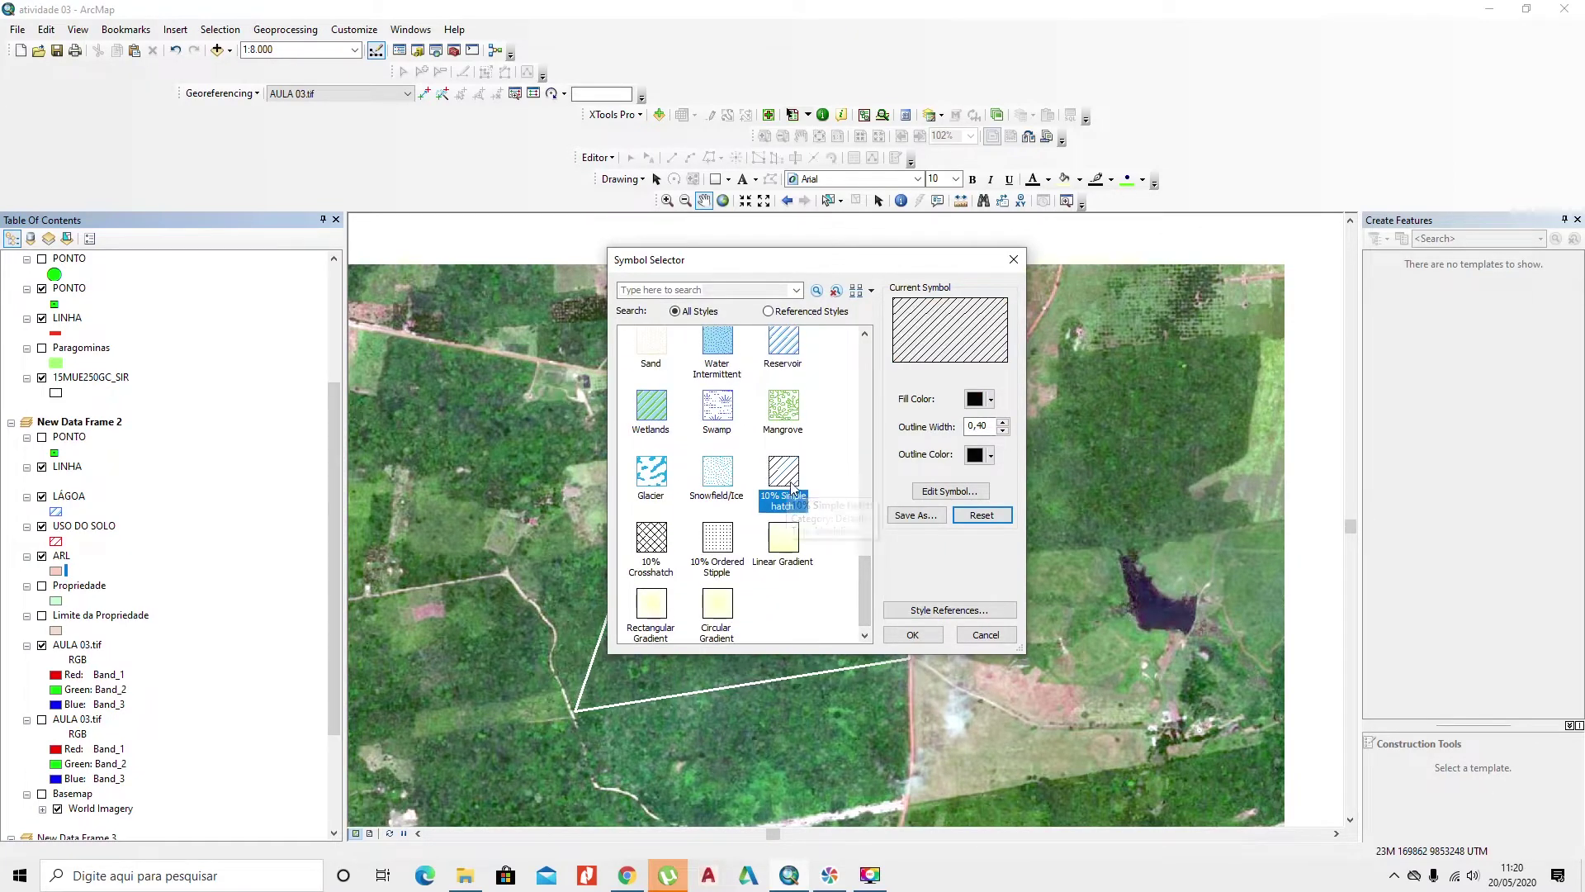
pyautogui.doubleClick(979, 425)
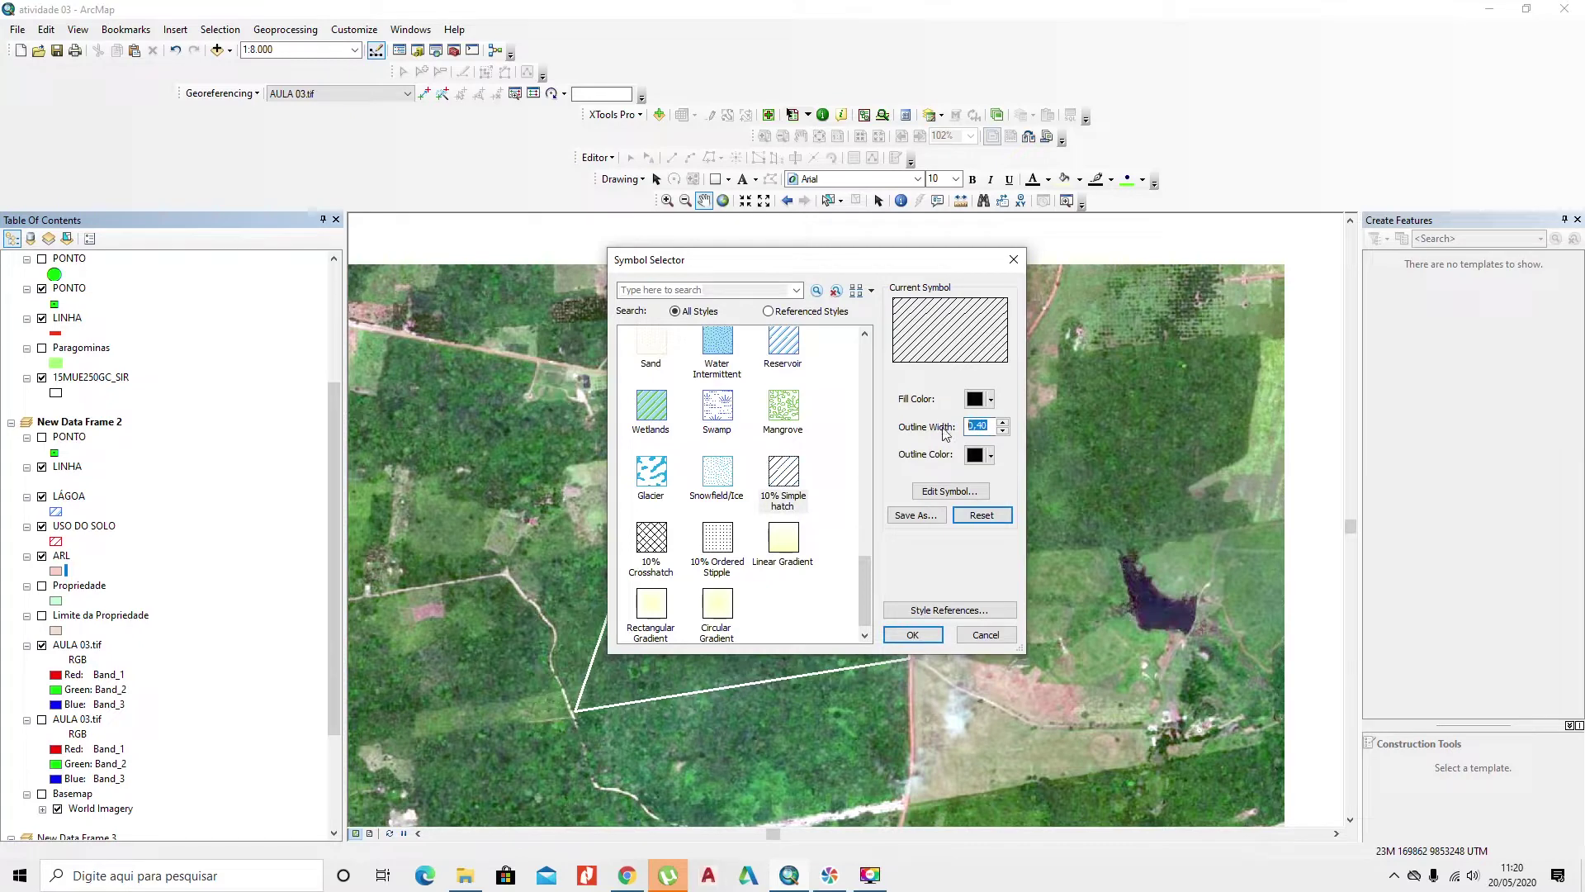
pyautogui.write('1,5')
pyautogui.click(990, 399)
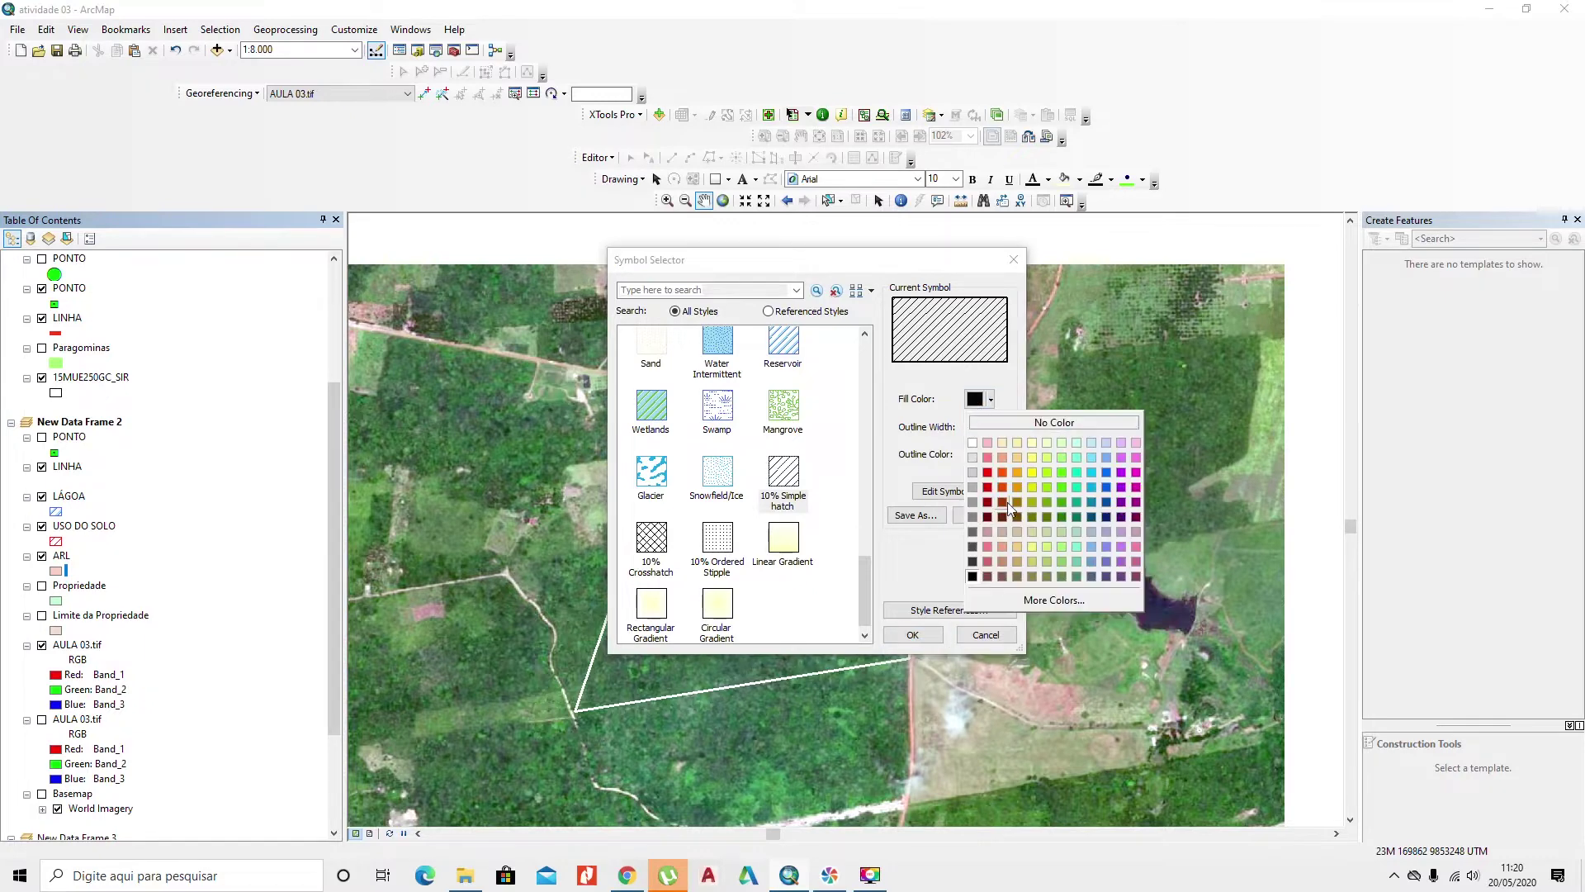
pyautogui.click(1063, 501)
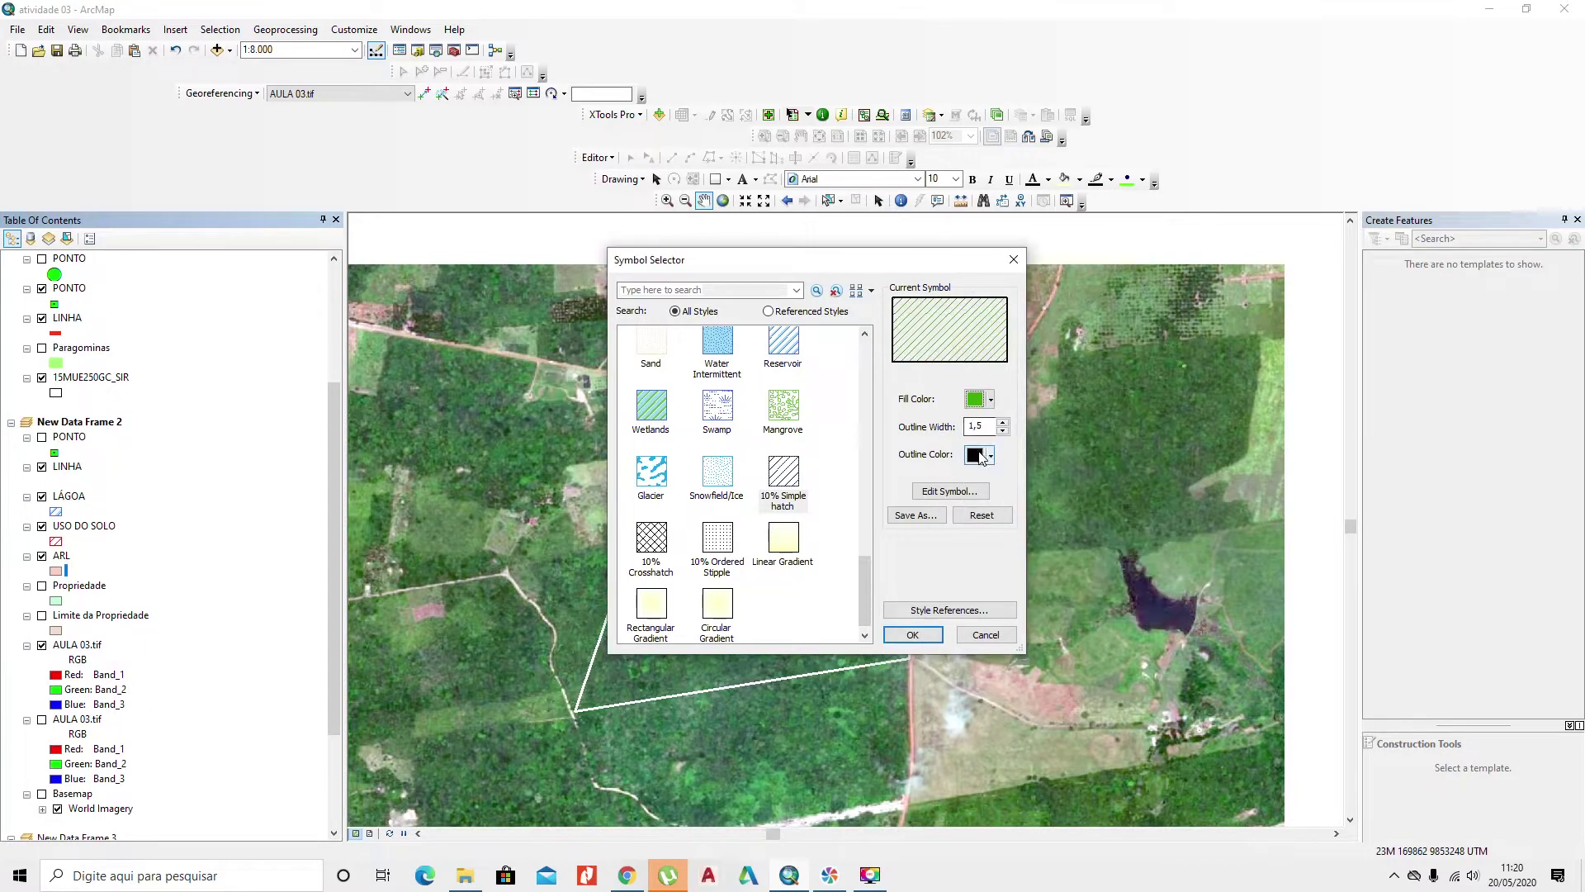
pyautogui.click(990, 454)
pyautogui.click(1060, 557)
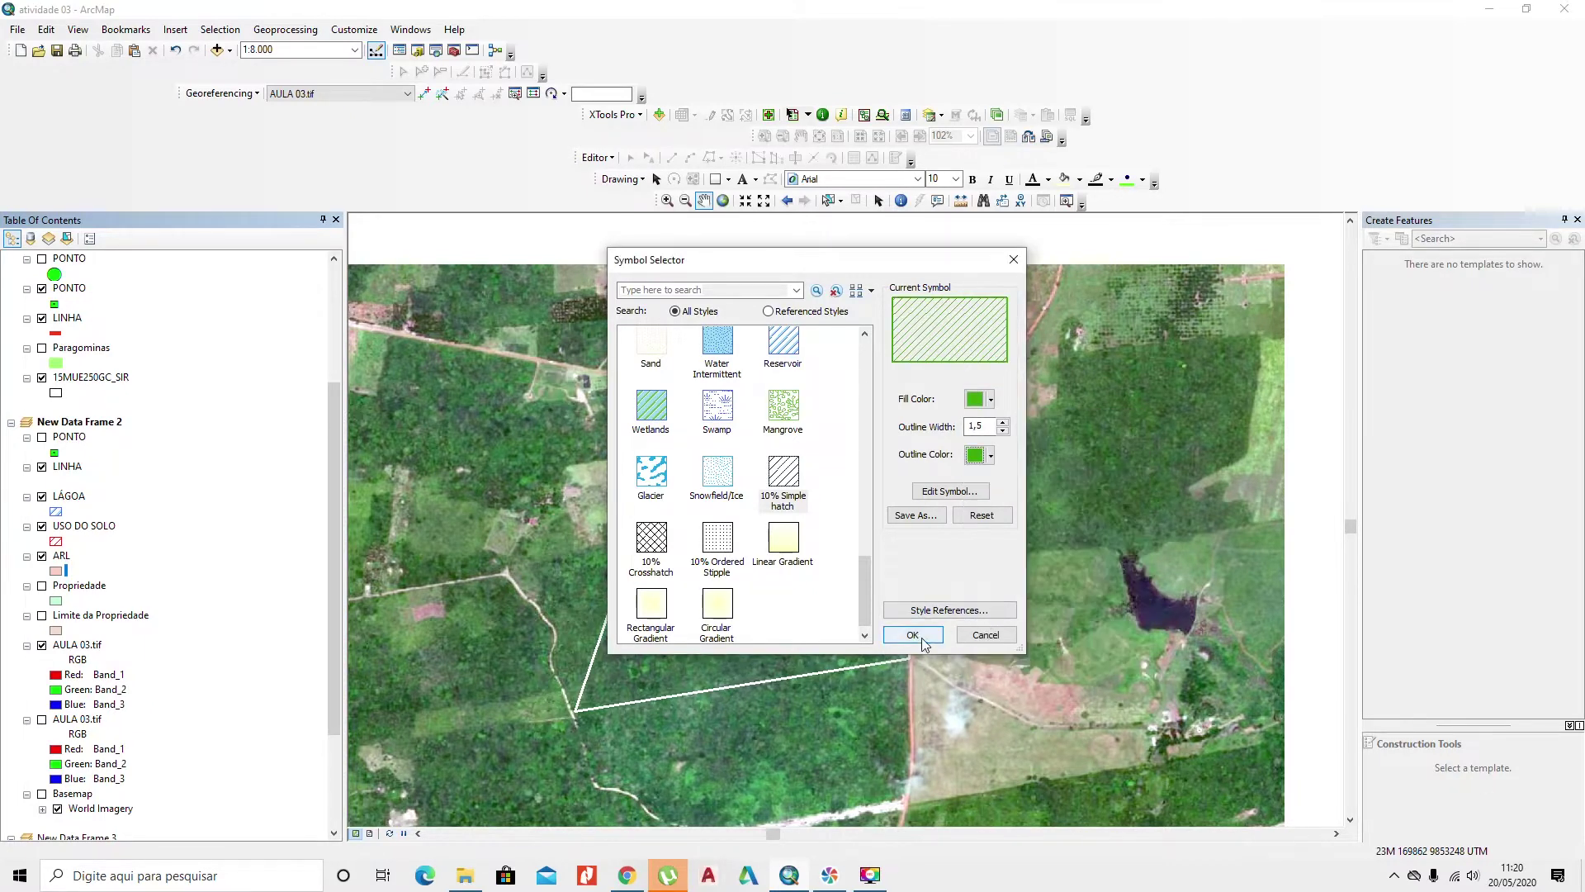
pyautogui.click(916, 635)
pyautogui.click(42, 586)
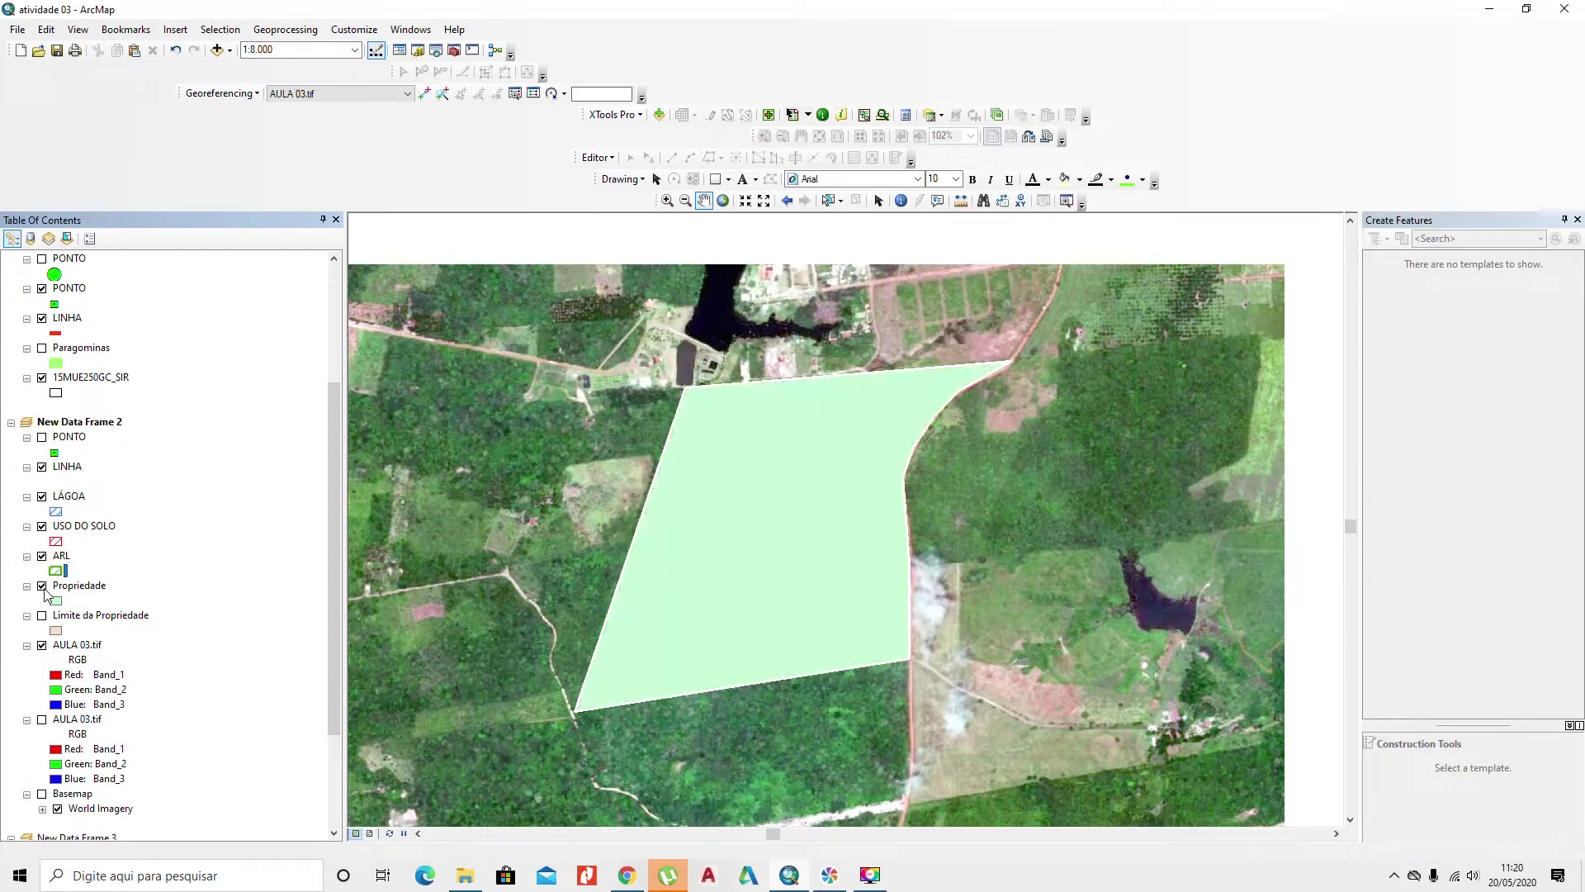
# Step: Make Propriedade hollow with a yellow outline of width 2, hide LINHA, and float the Editor toolbar
pyautogui.click(56, 601)
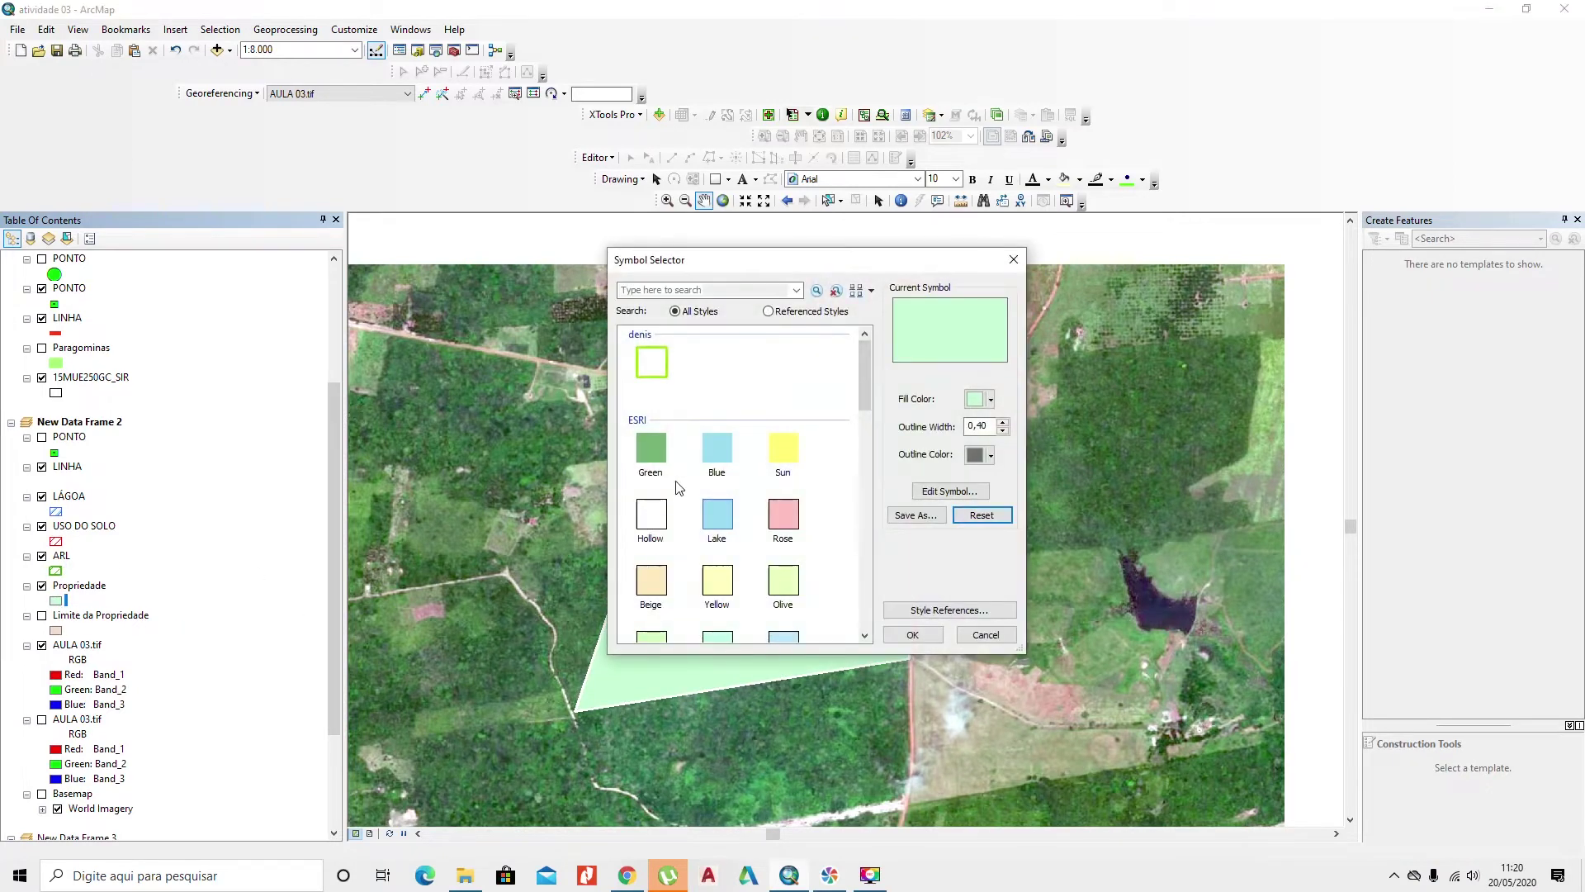
pyautogui.click(989, 398)
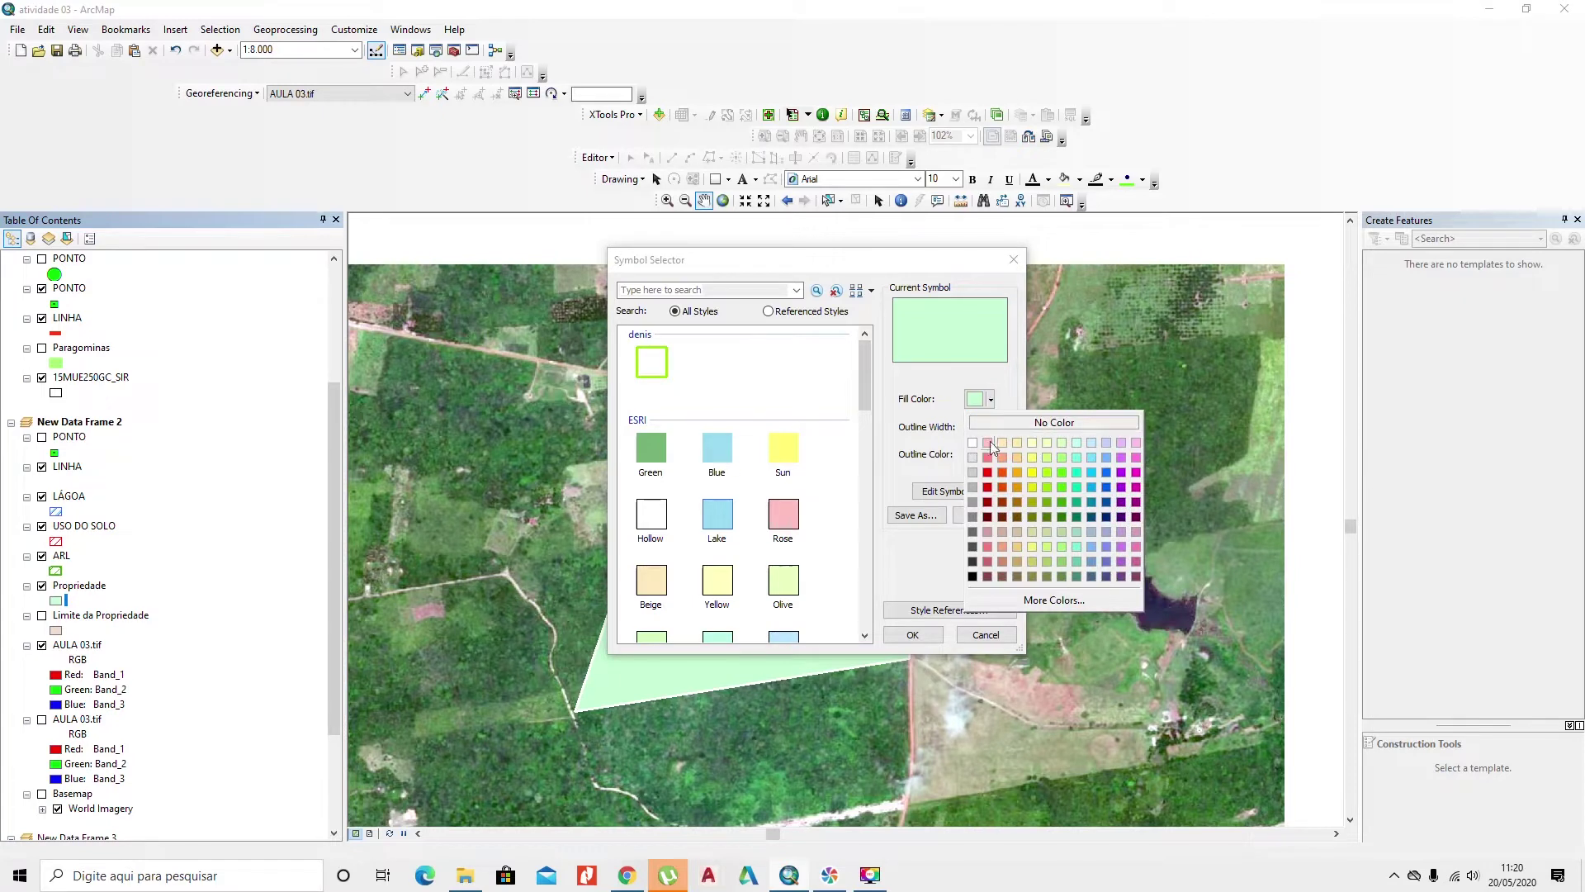
pyautogui.click(1042, 422)
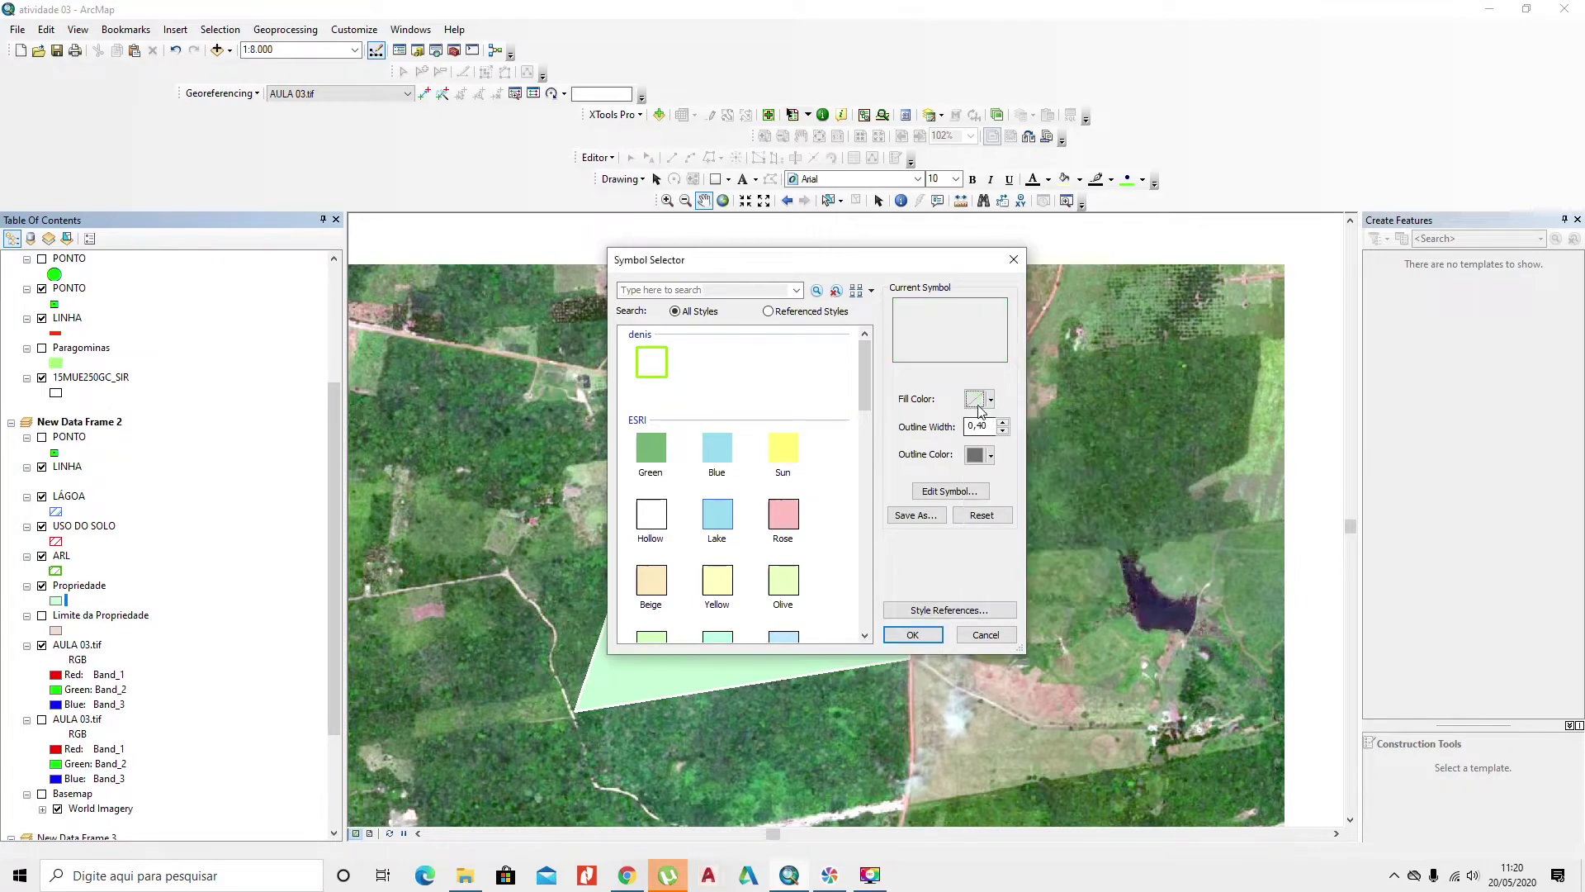
pyautogui.click(989, 455)
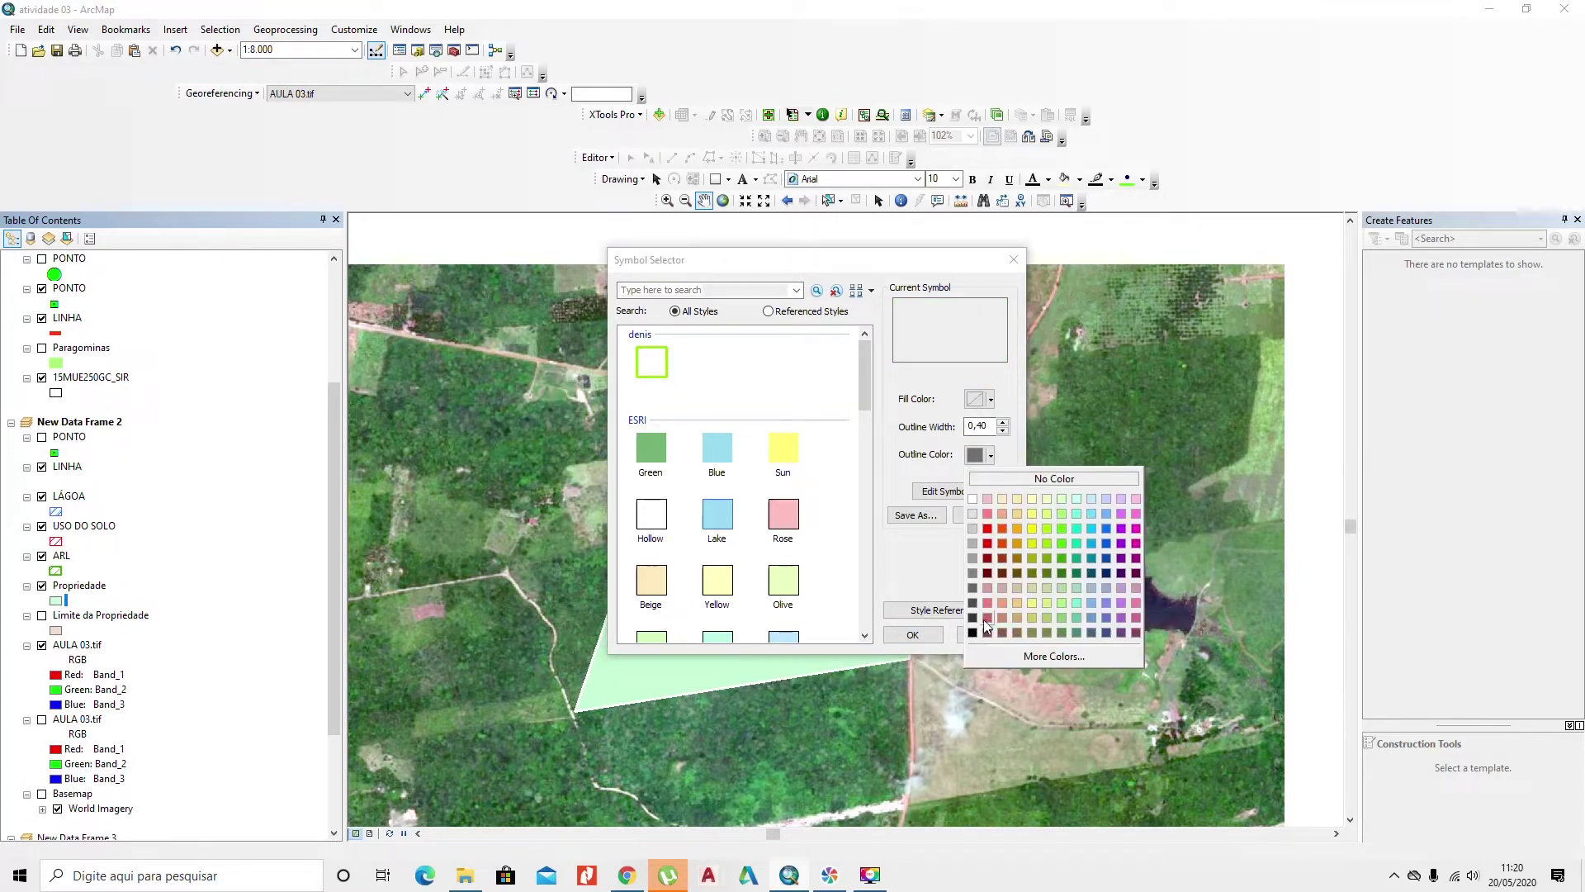
pyautogui.click(1032, 530)
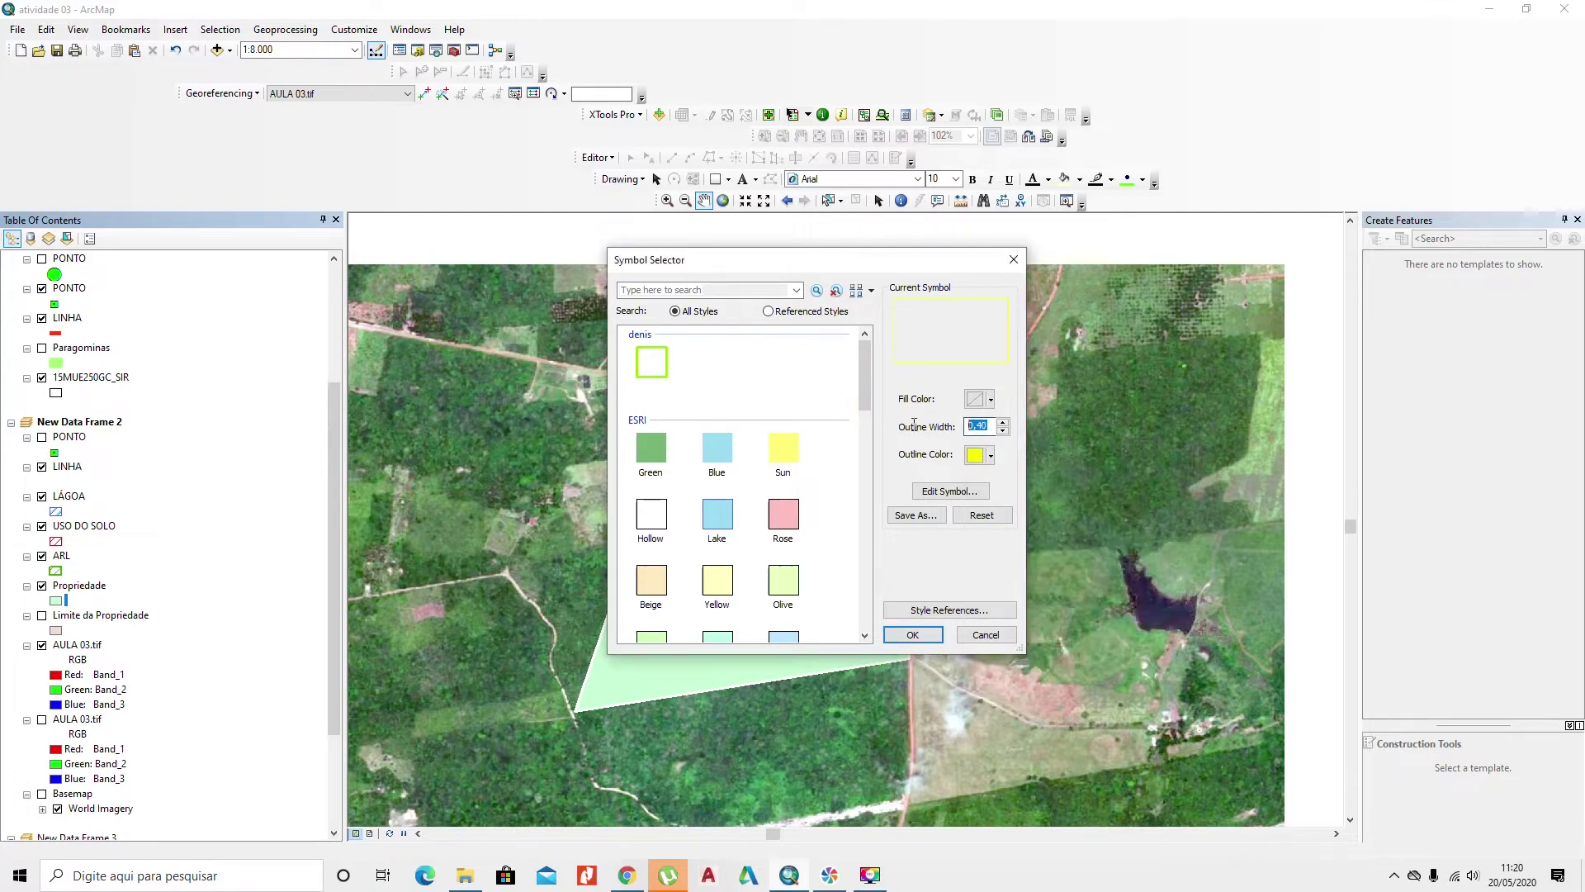
pyautogui.write('2')
pyautogui.press('Return')
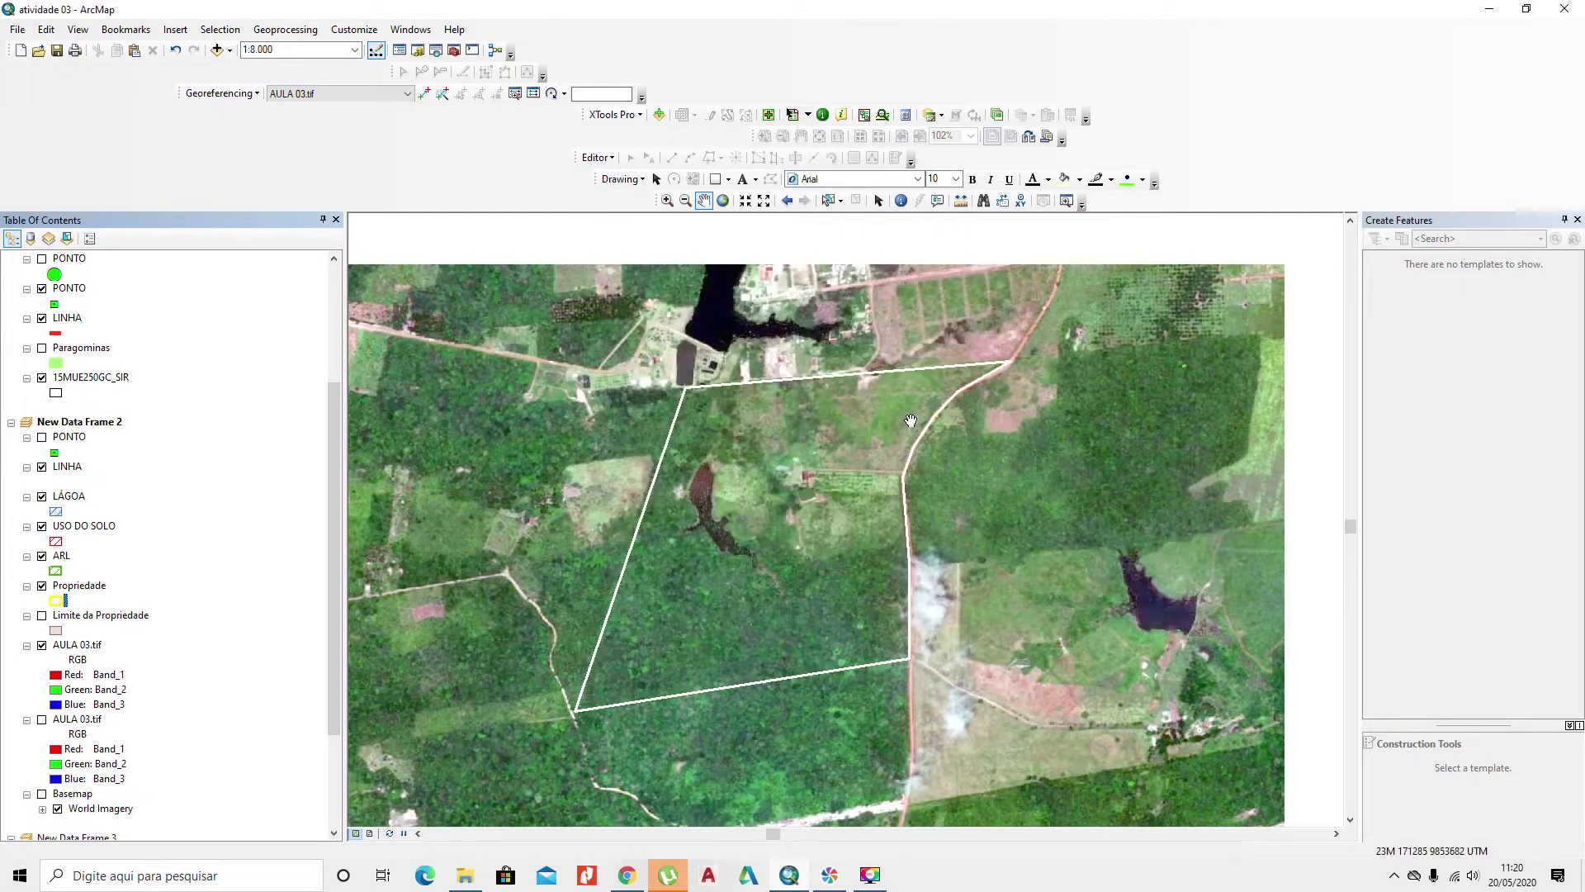
pyautogui.click(42, 468)
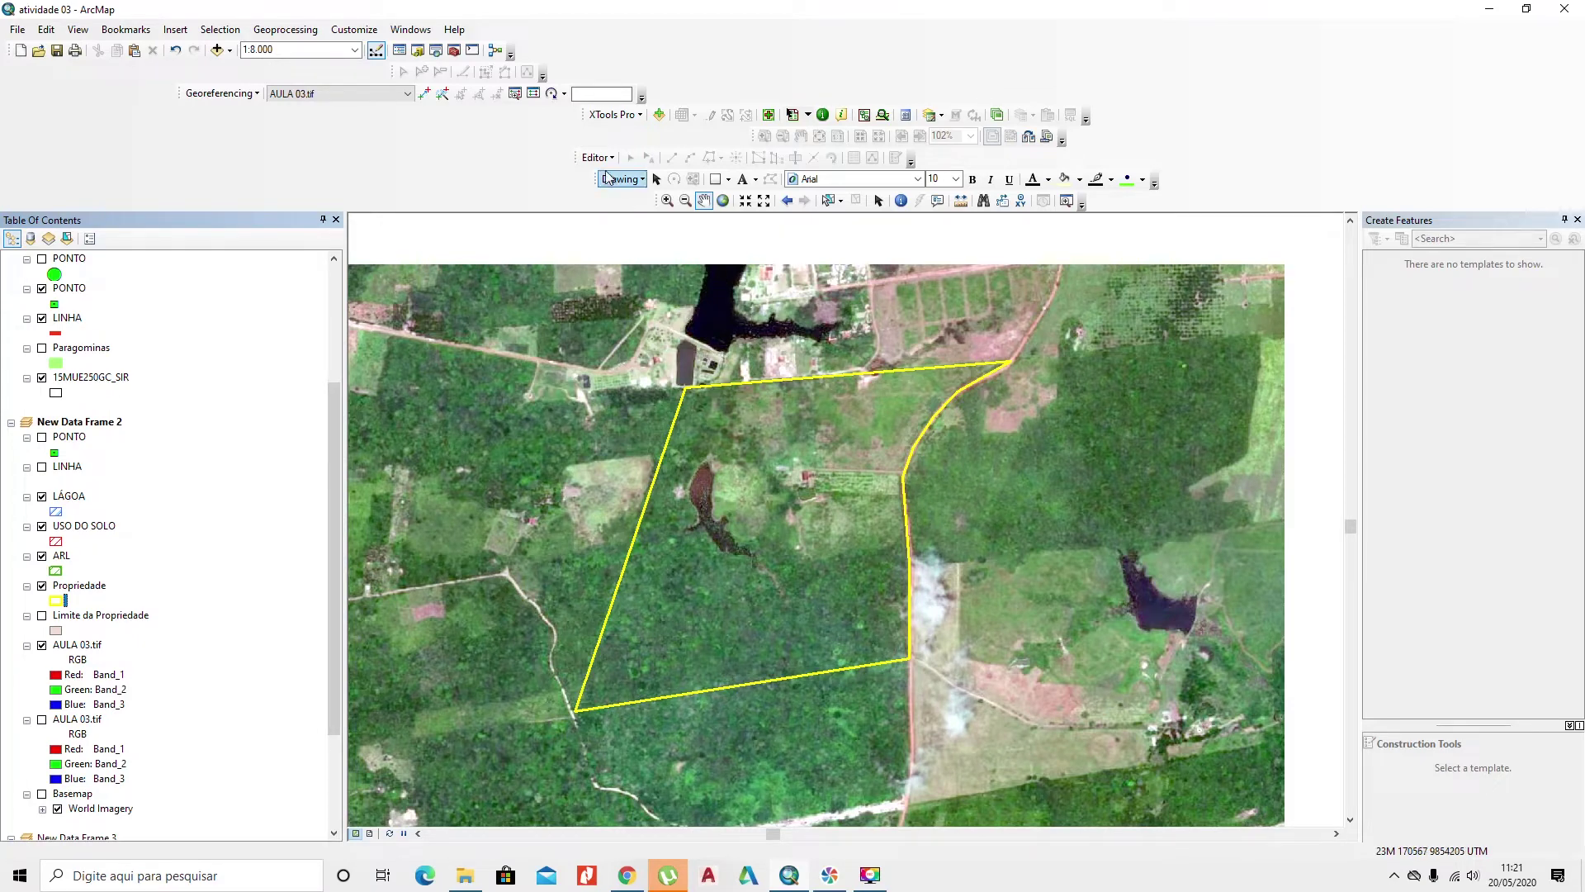
pyautogui.moveTo(590, 165); pyautogui.dragTo(652, 256)
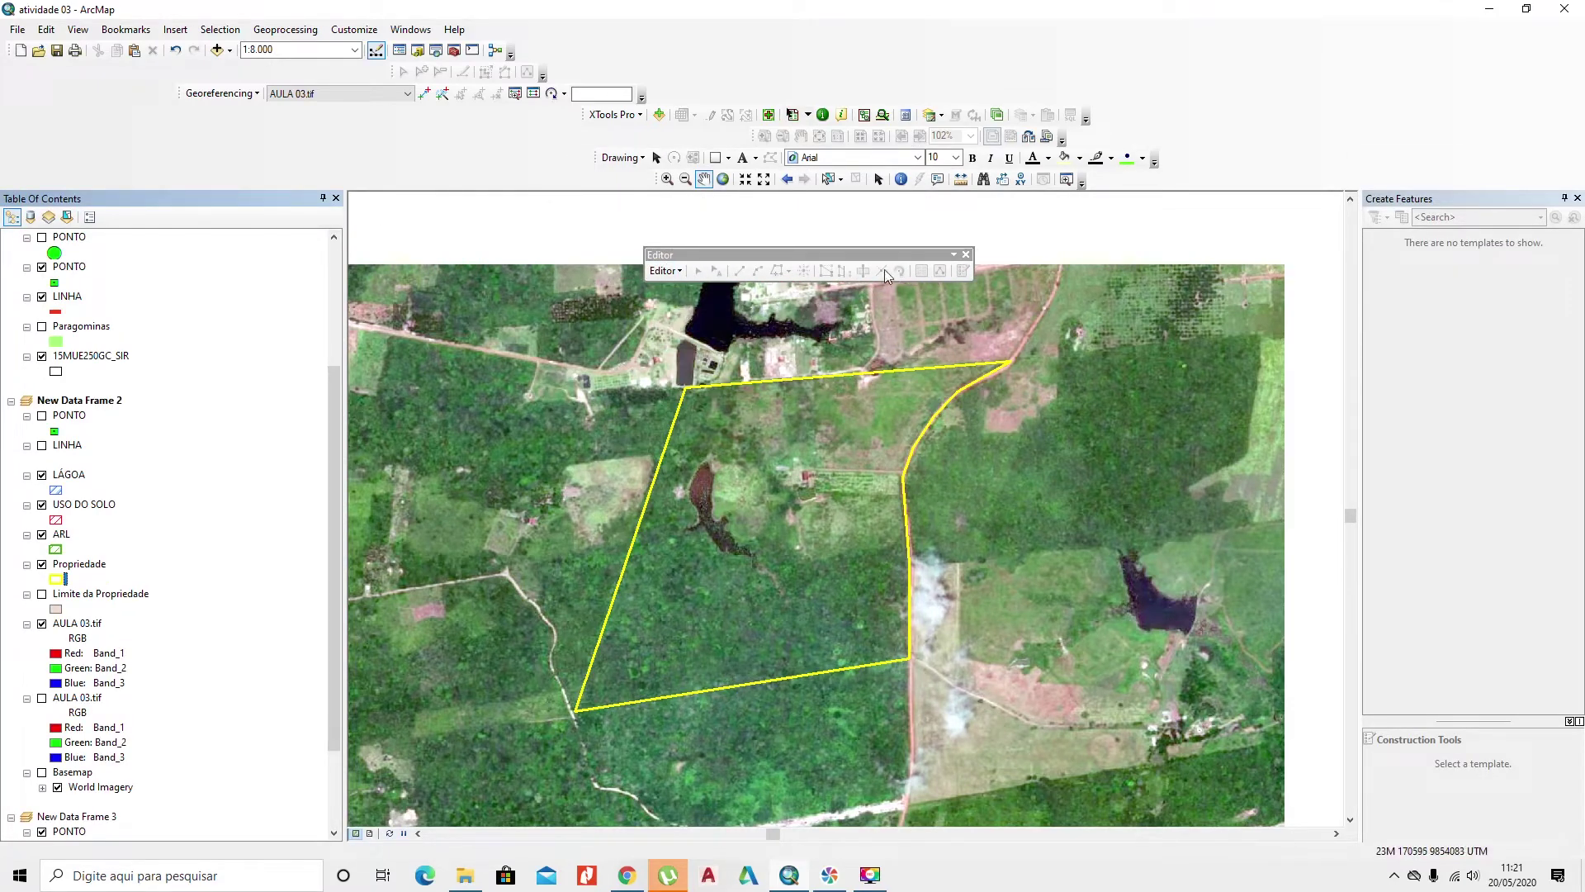
# Step: Move the floating Editor toolbar higher up on the screen
pyautogui.rightClick(812, 56)
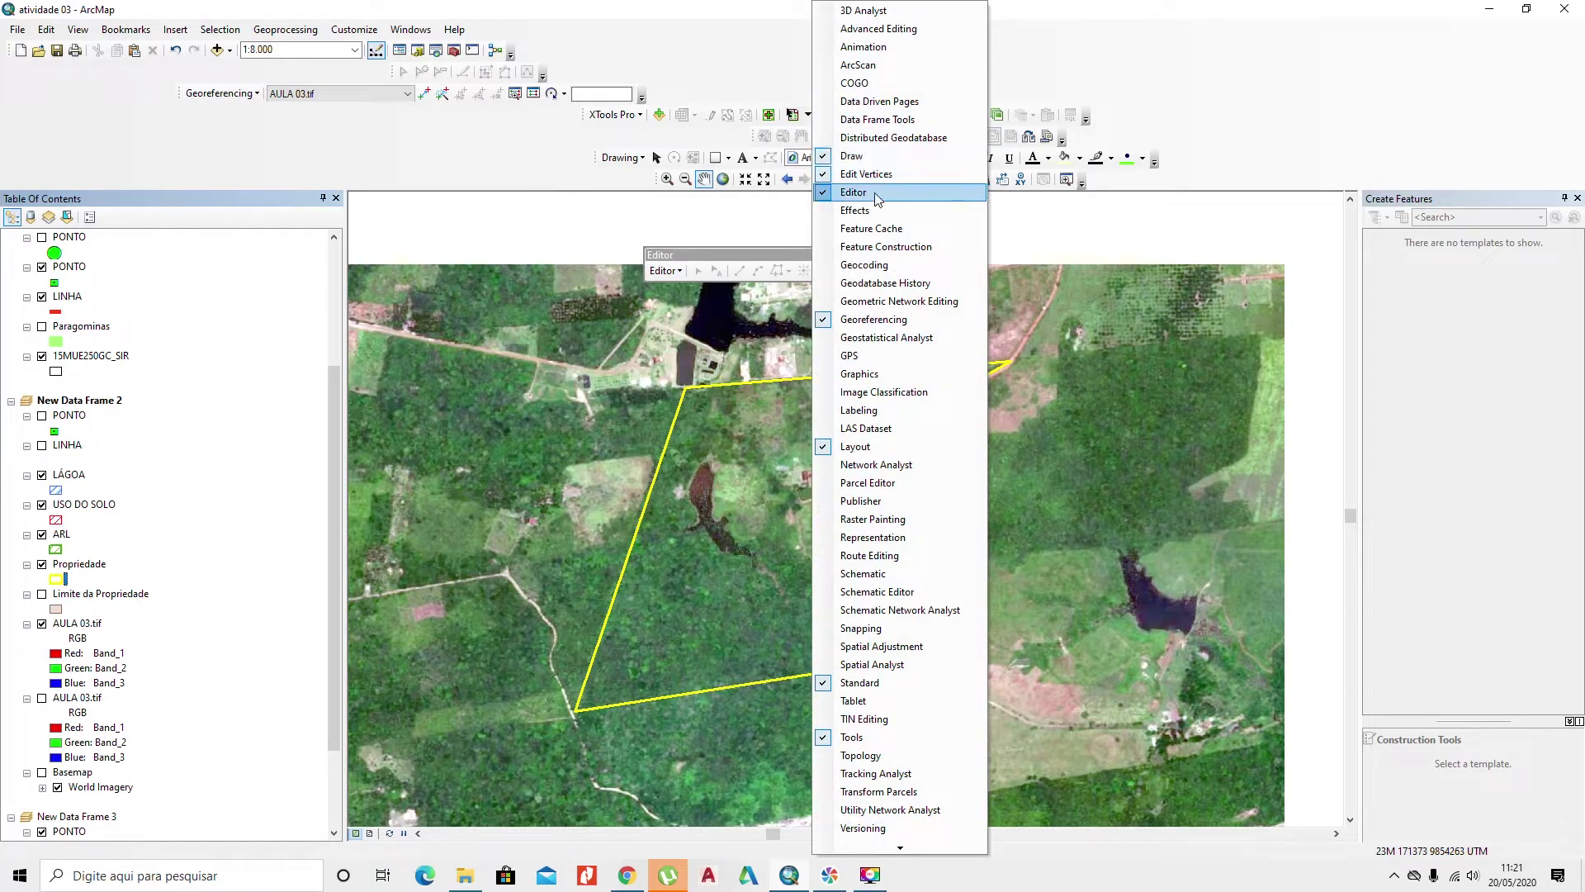
pyautogui.click(747, 256)
pyautogui.moveTo(747, 256); pyautogui.dragTo(740, 210)
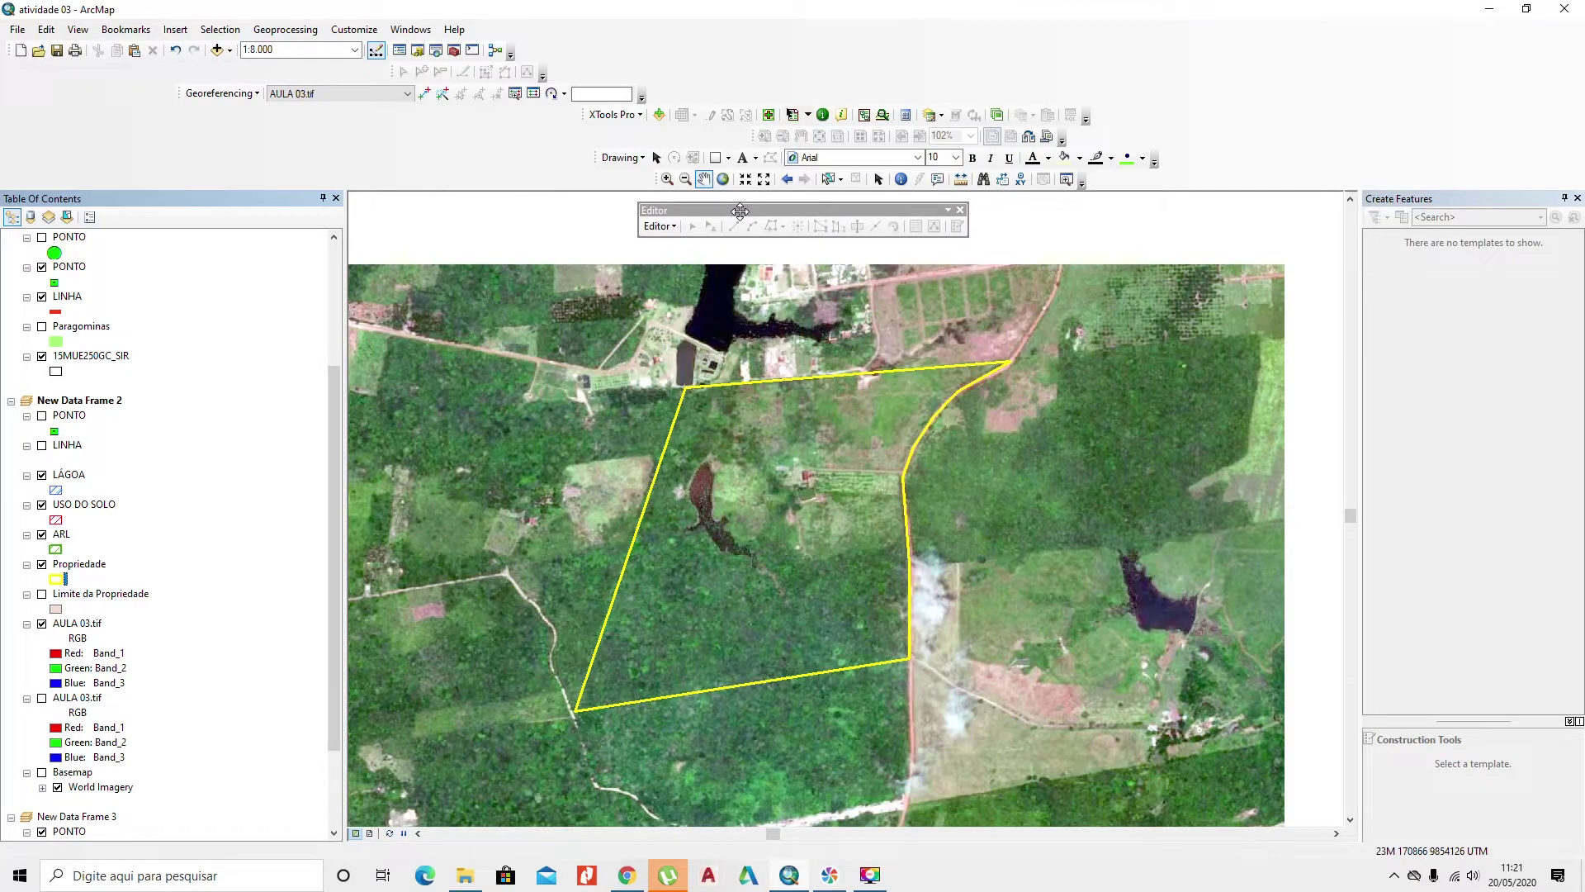
# Step: Start an edit session on the ARL layer's workspace, continuing past the spatial reference warnings
pyautogui.click(673, 228)
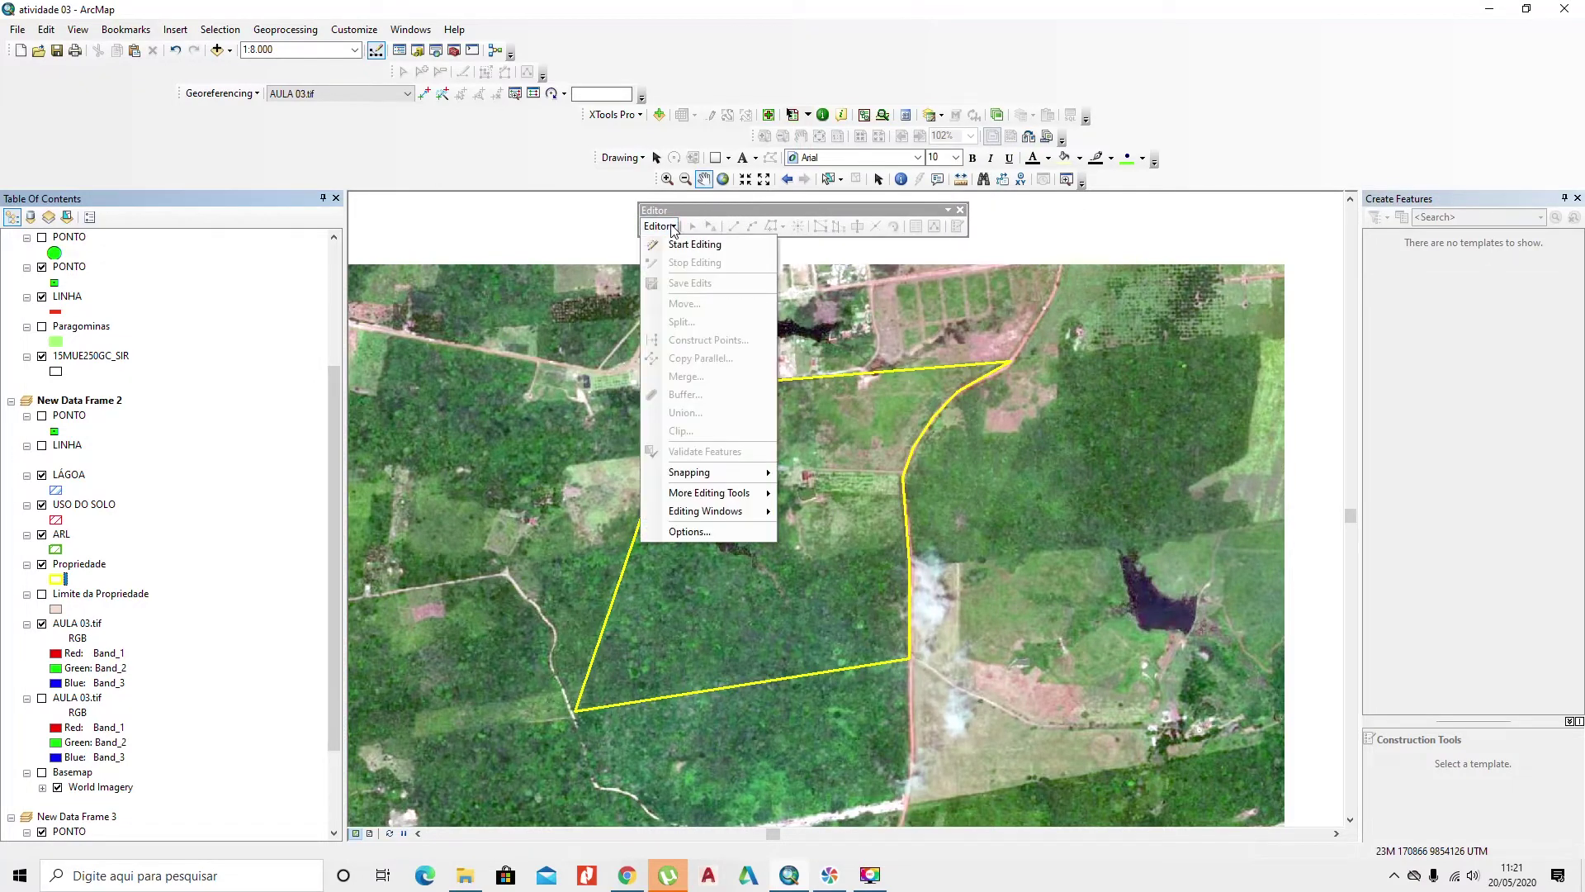
pyautogui.click(676, 246)
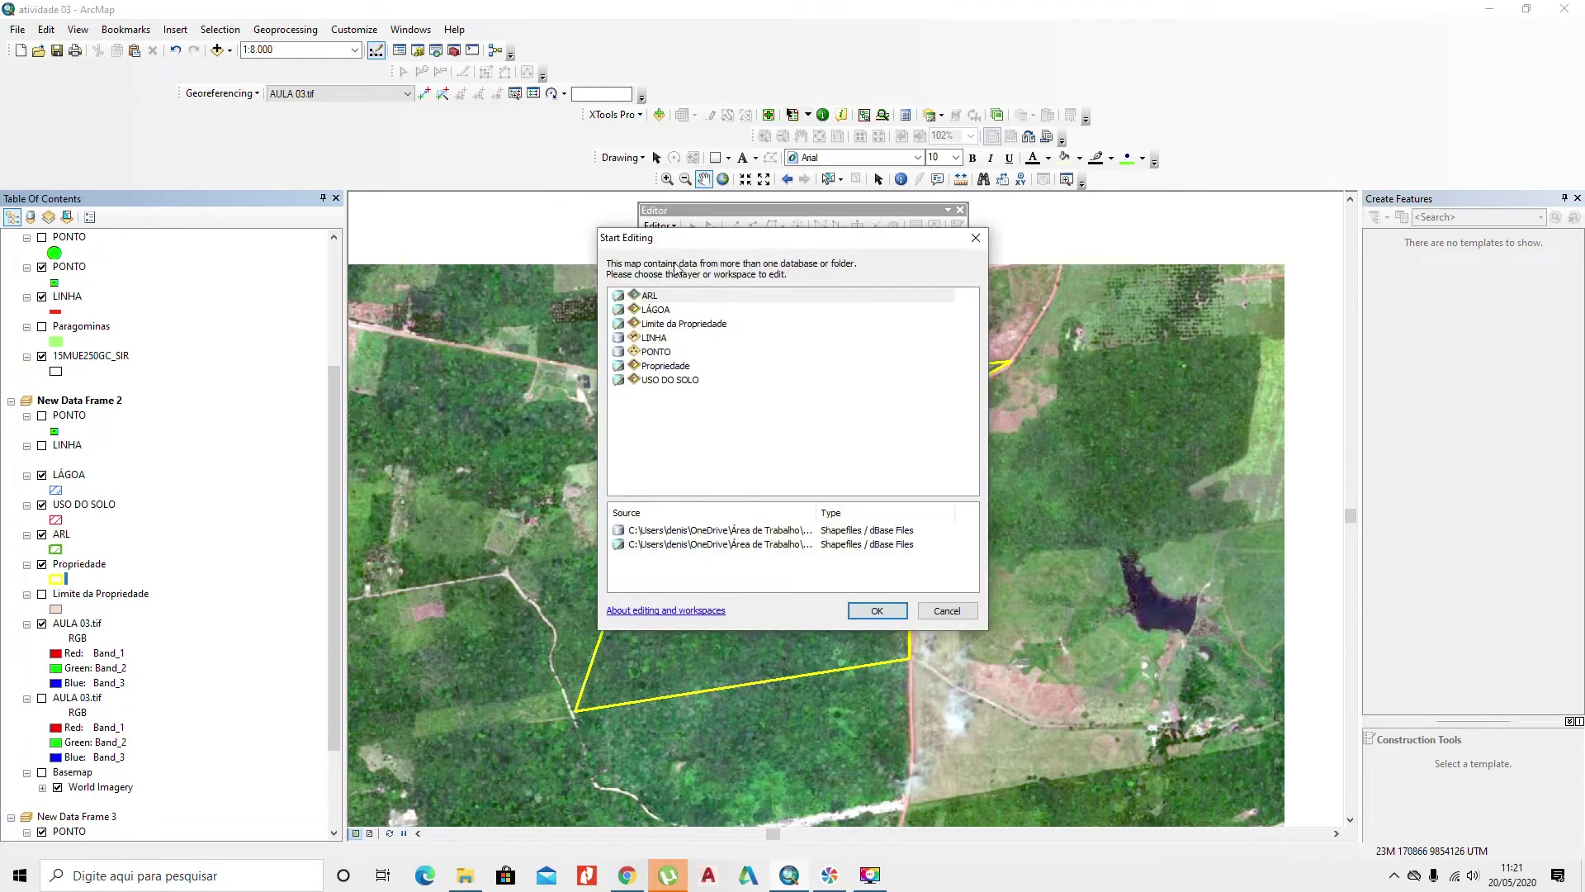
pyautogui.click(652, 299)
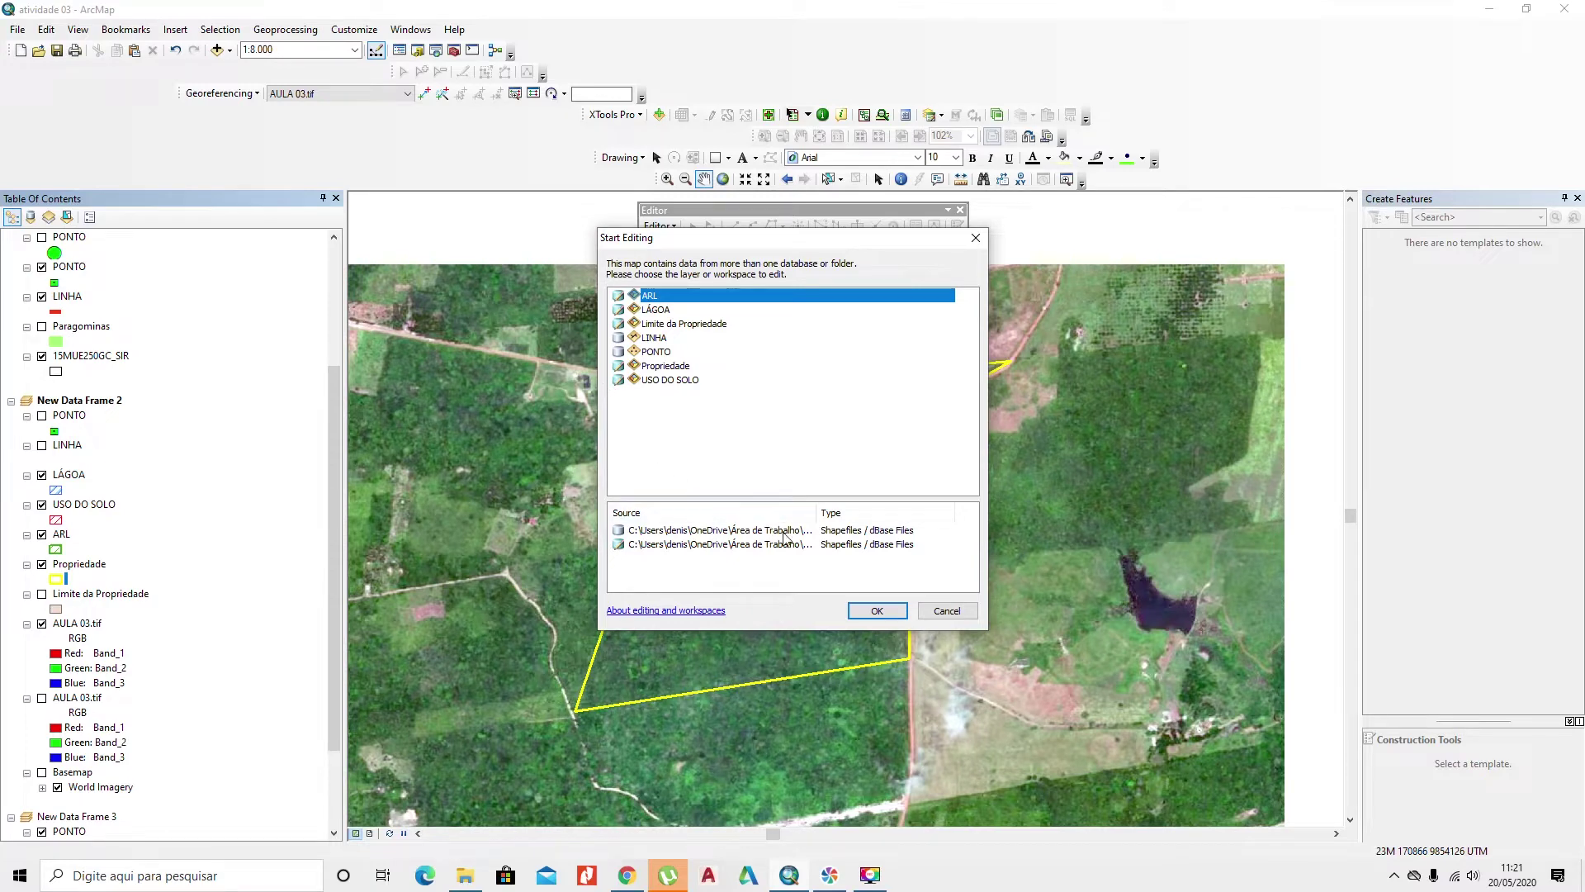
pyautogui.click(876, 609)
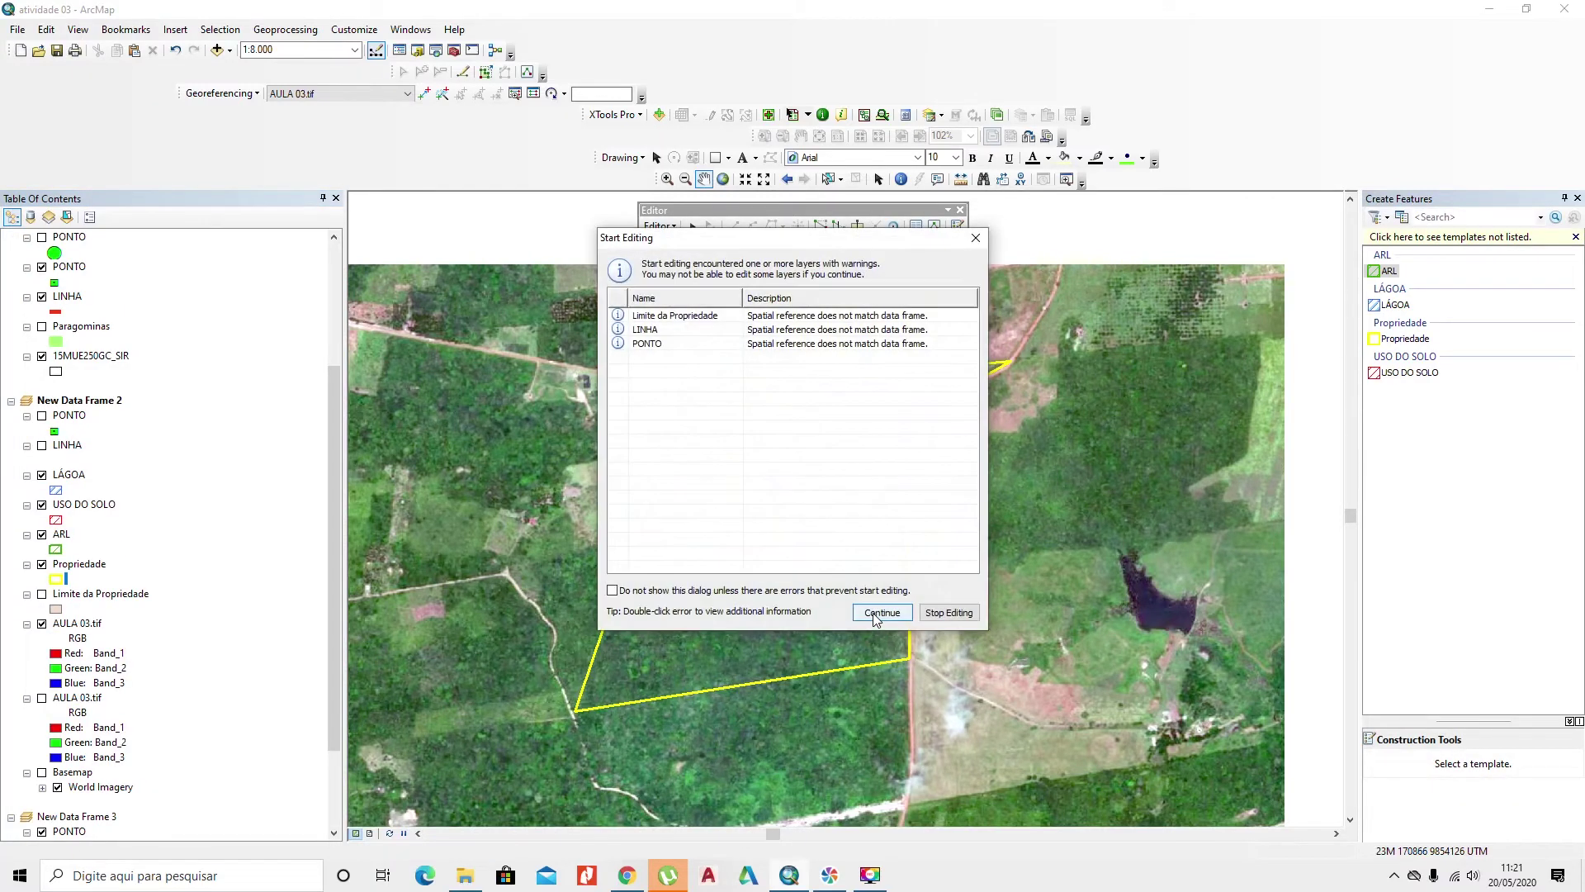
pyautogui.click(876, 615)
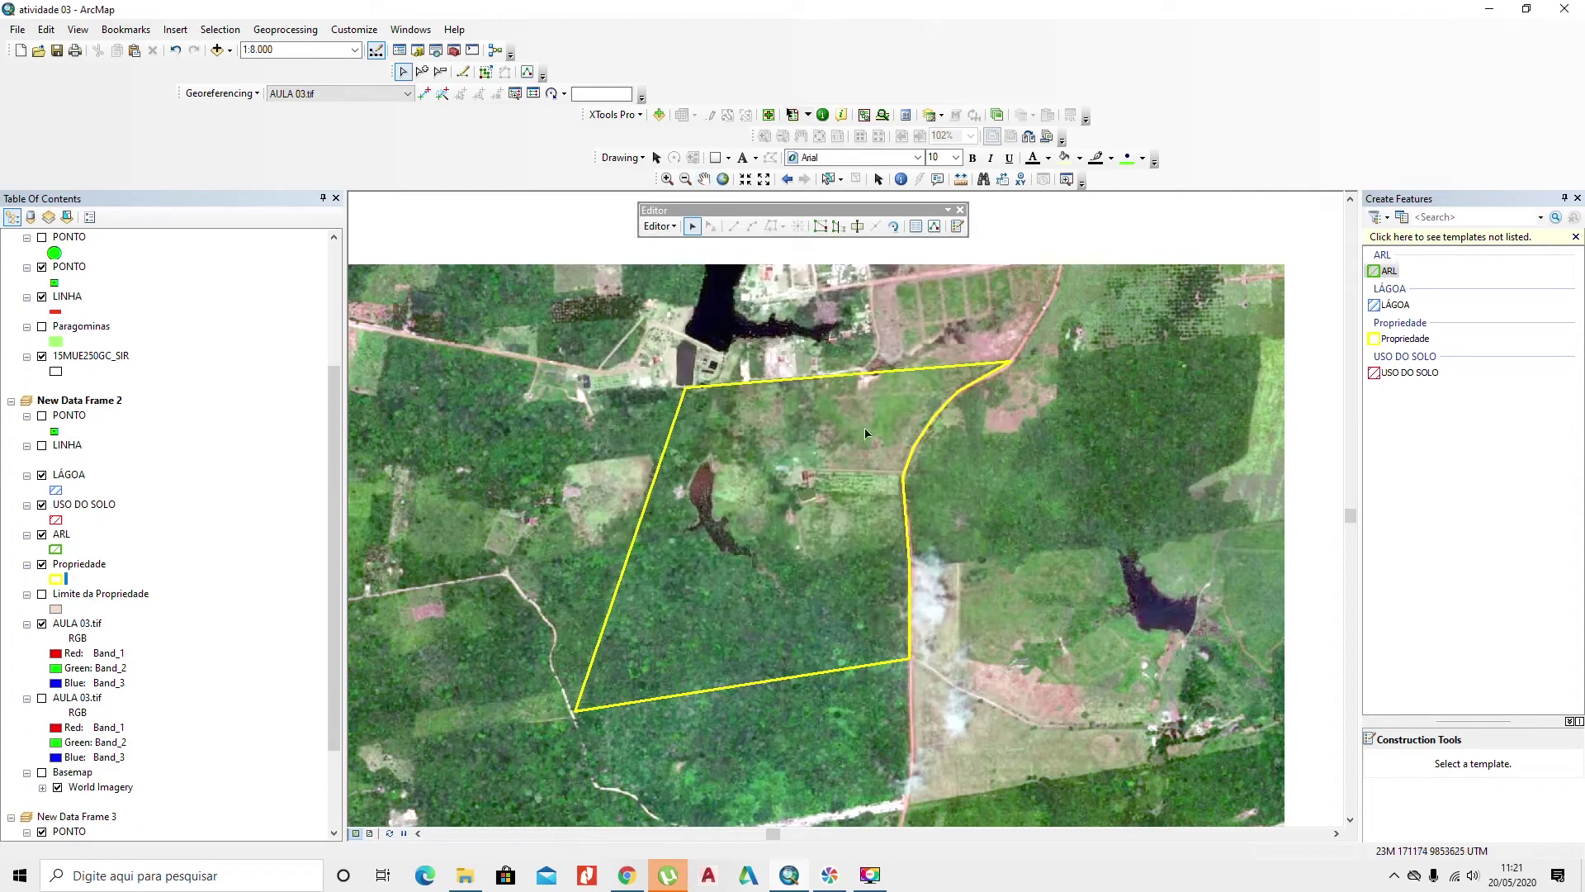
# Step: Dock the Editor toolbar, pick the LÁGOA feature template and frame the pond imagery
pyautogui.doubleClick(836, 211)
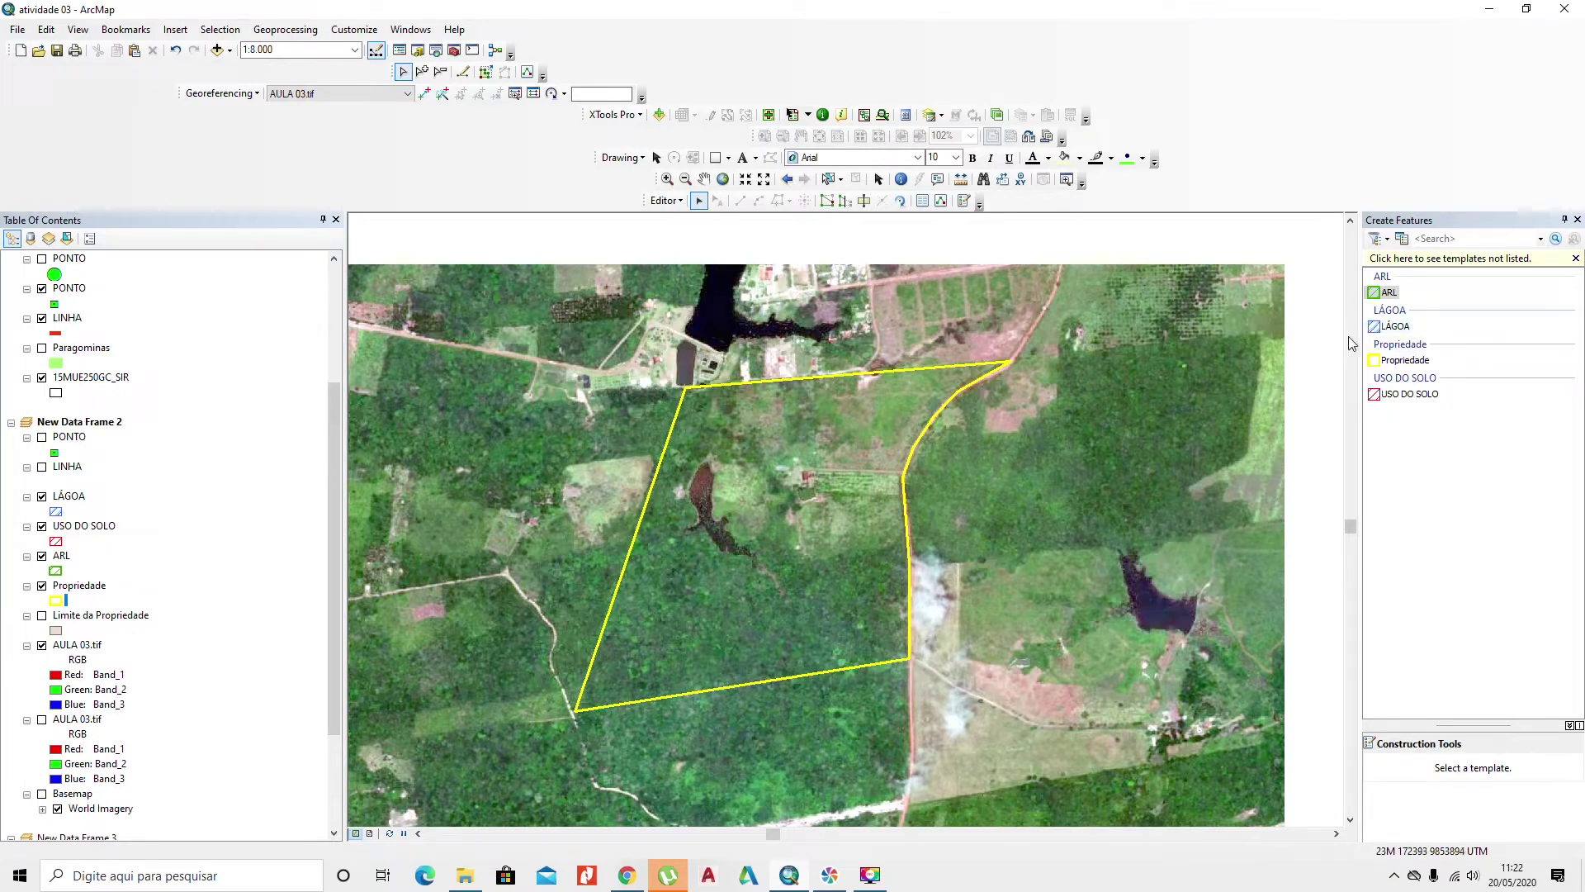
pyautogui.click(1378, 329)
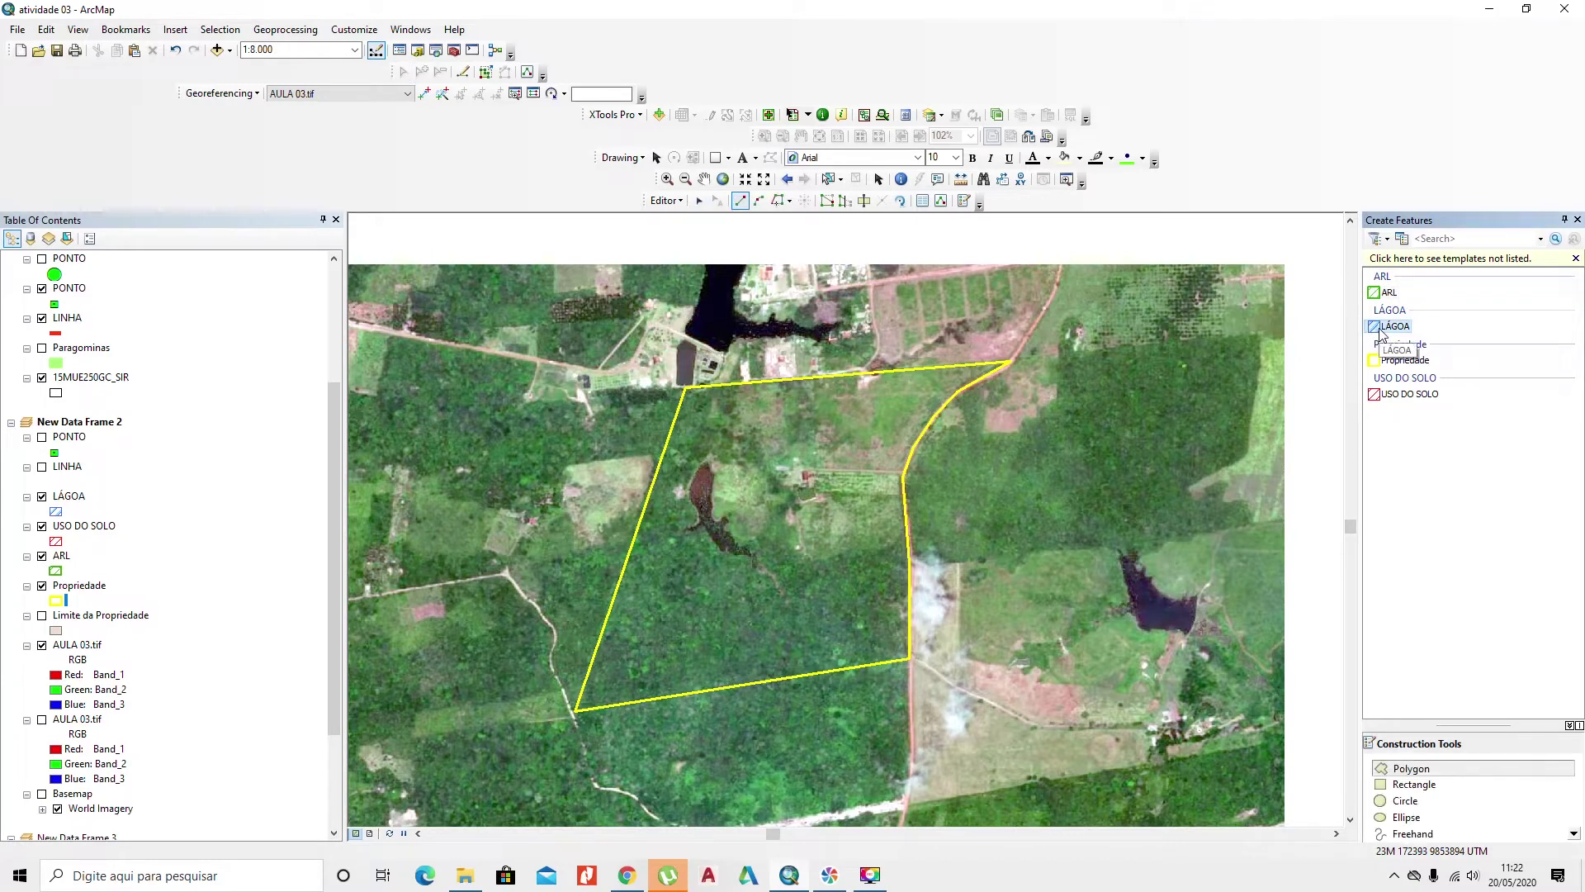
pyautogui.scroll(-4, 738, 525)
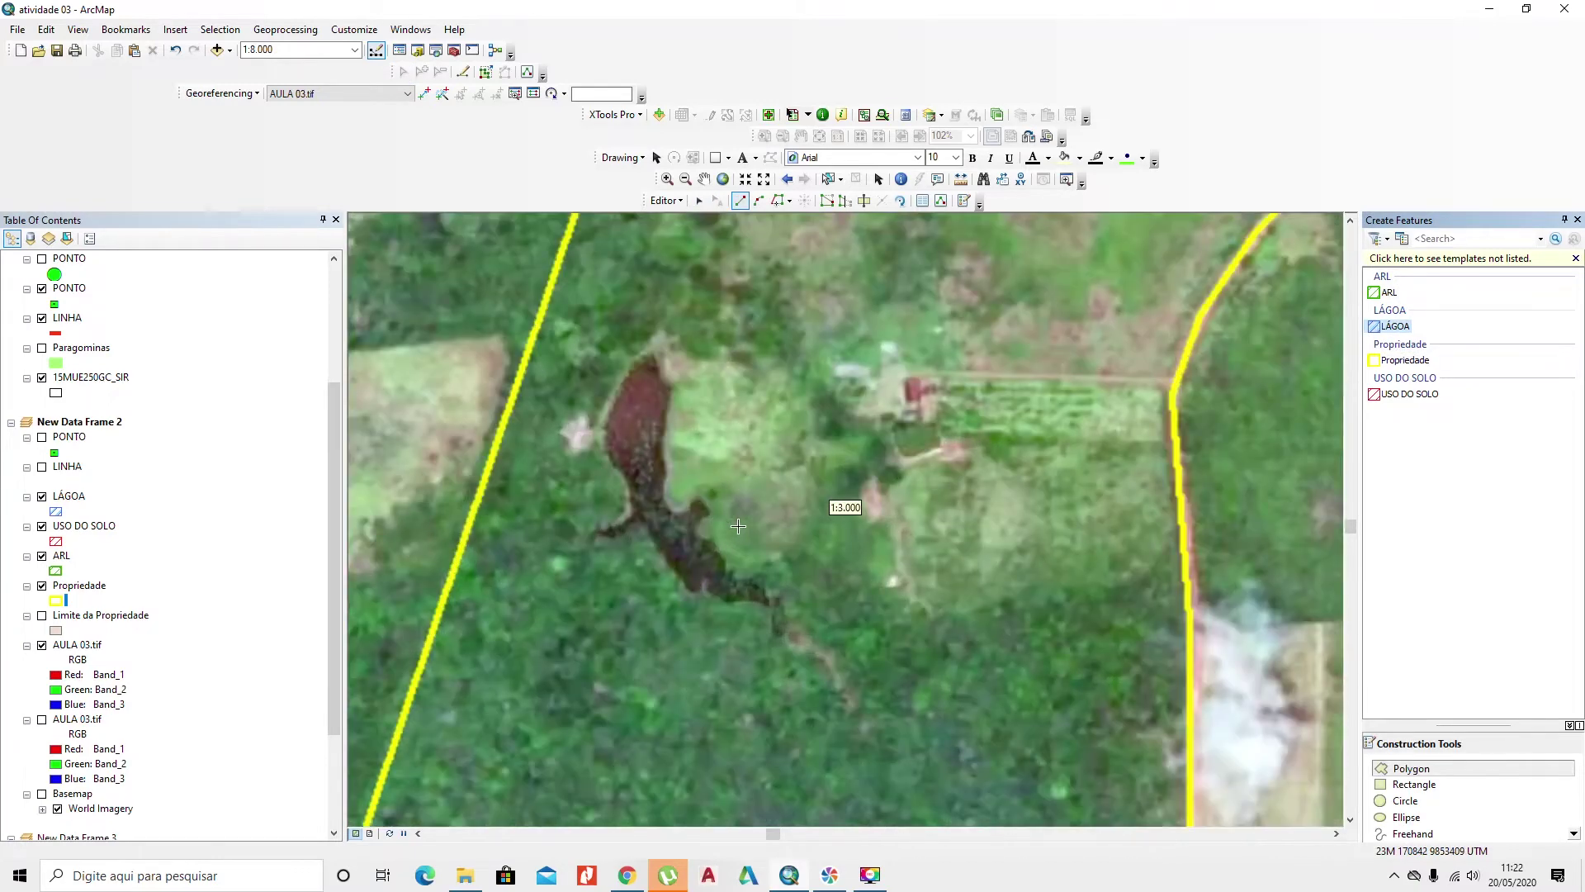
pyautogui.scroll(-3, 640, 419)
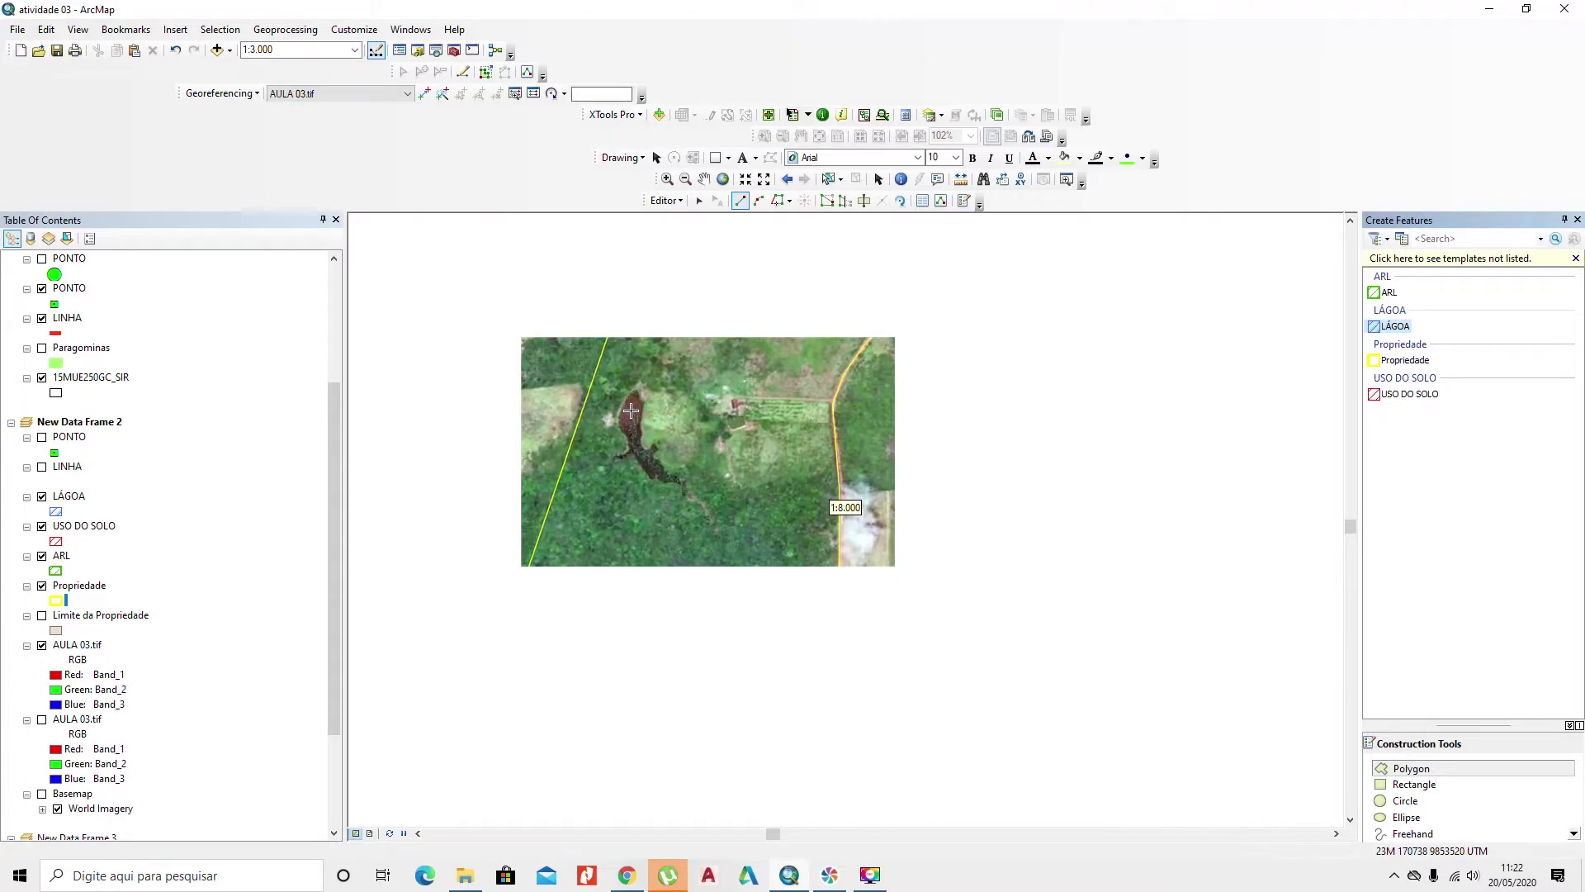
pyautogui.scroll(2, 631, 410)
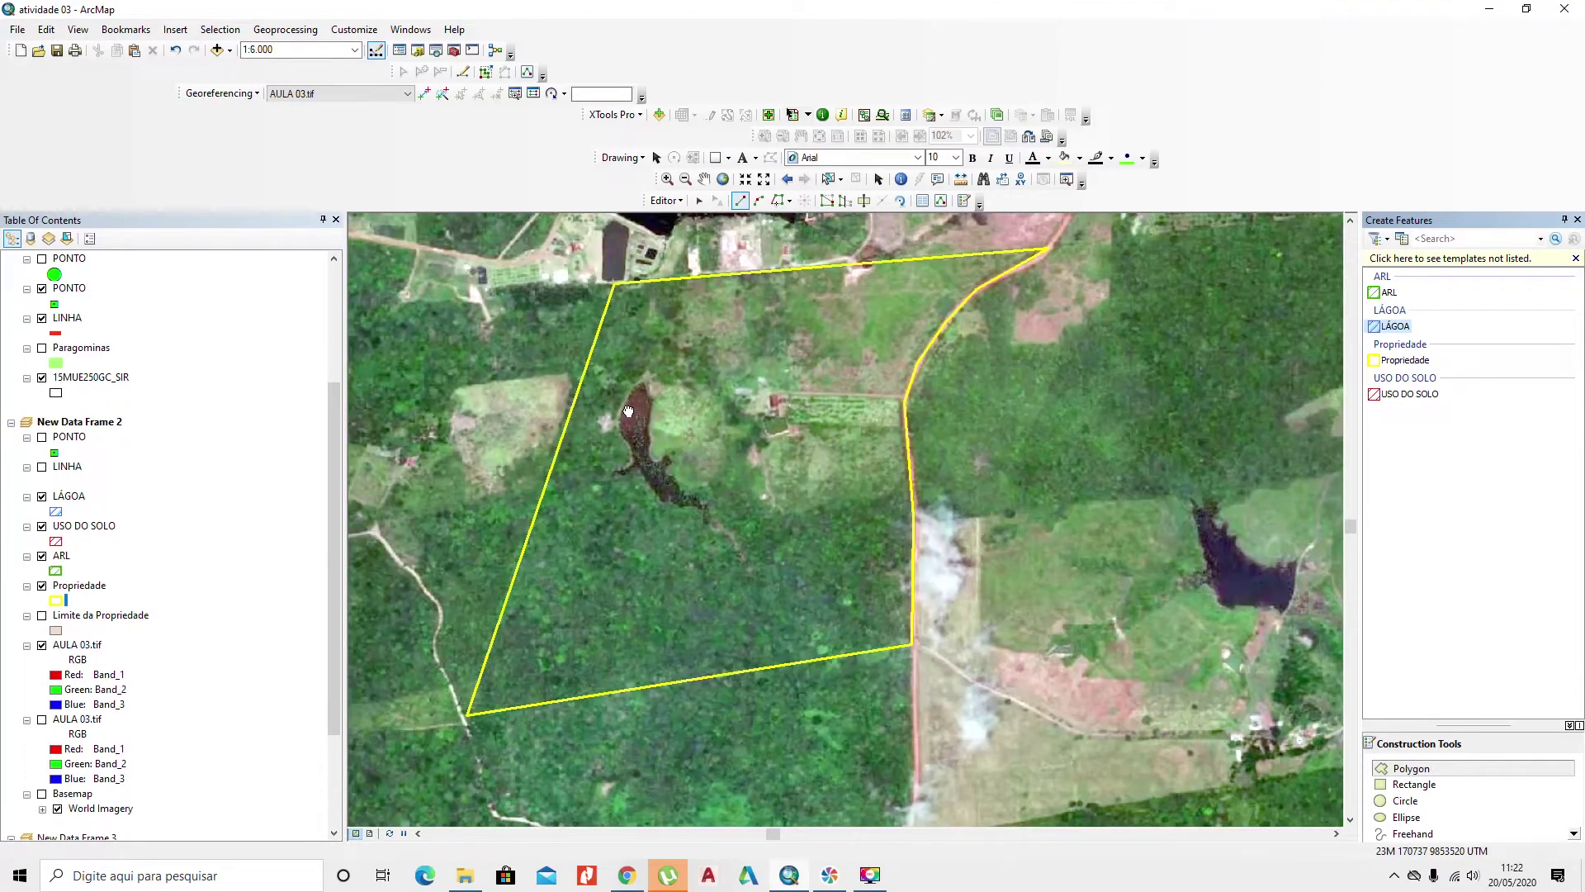
pyautogui.moveTo(629, 410); pyautogui.dragTo(914, 417)
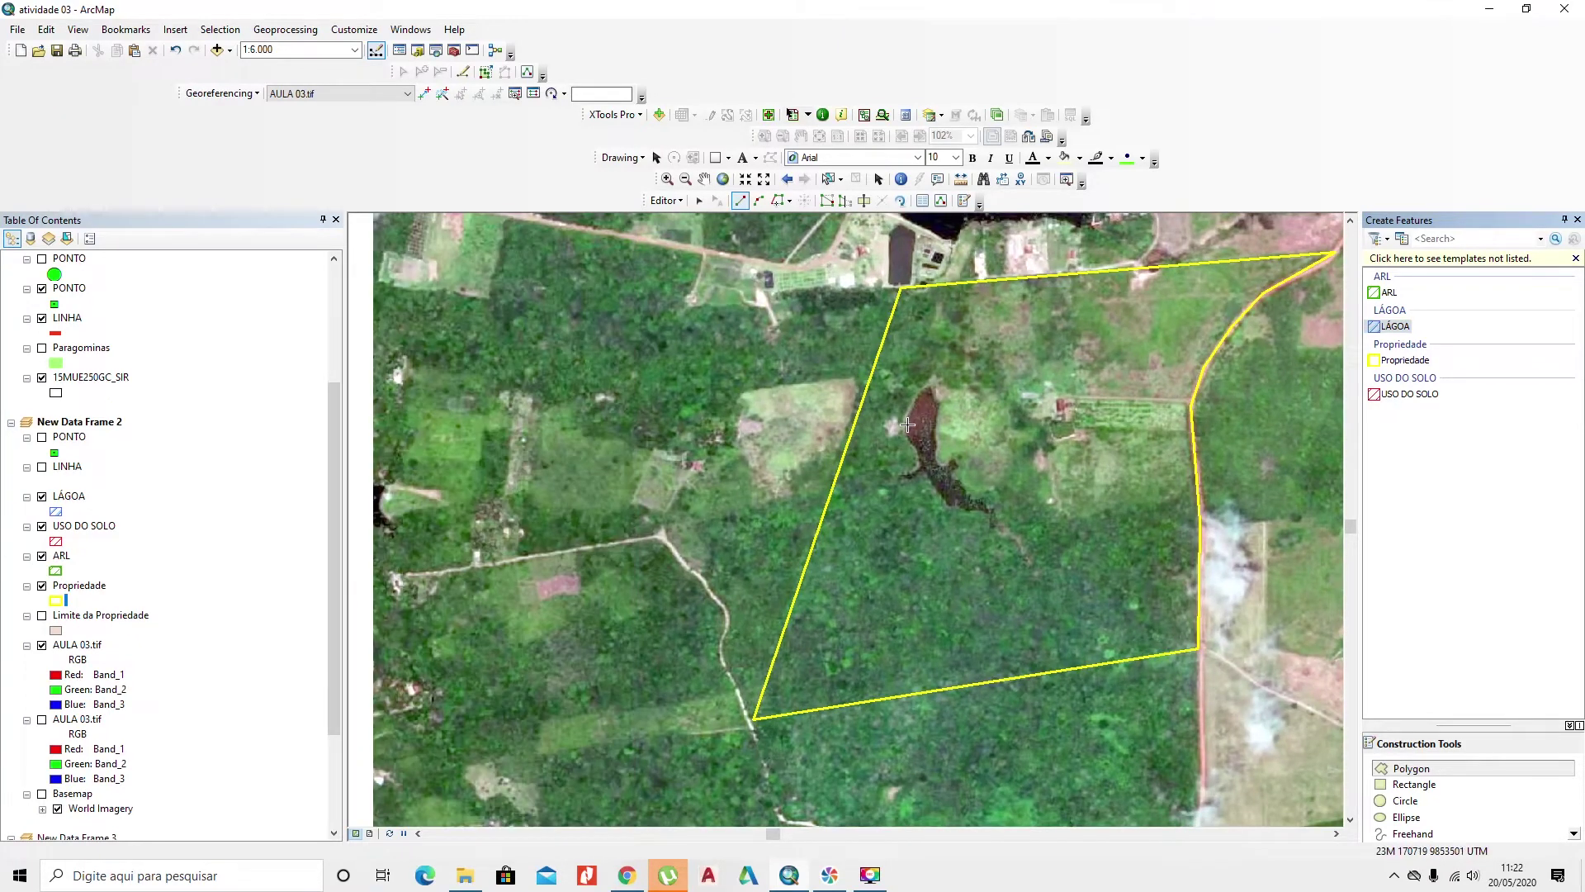
pyautogui.moveTo(759, 832); pyautogui.dragTo(693, 835)
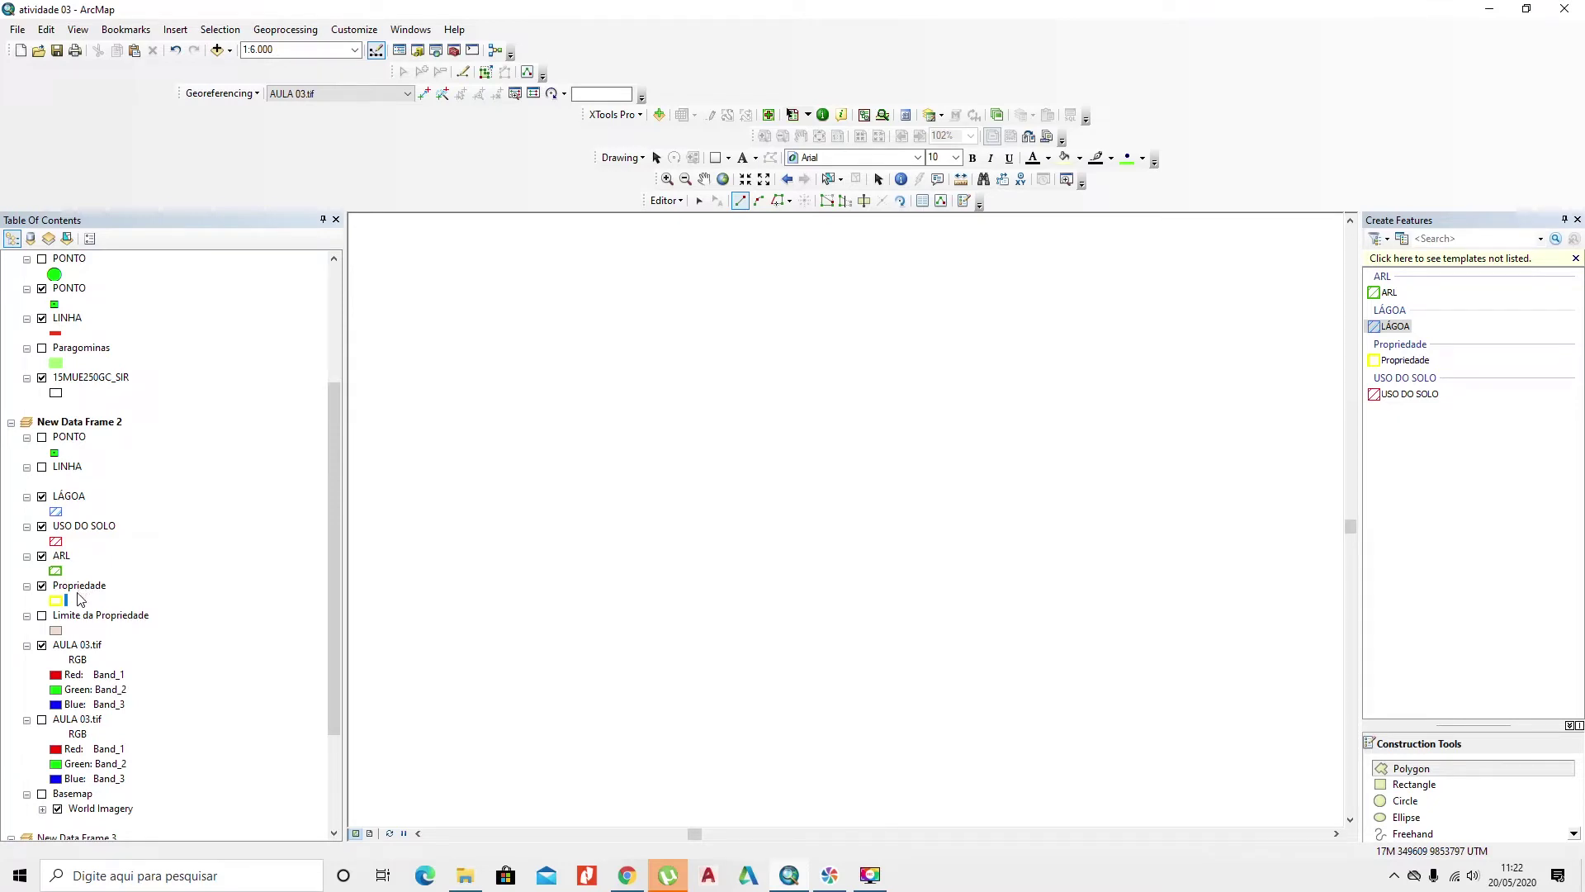
# Step: Zoom the map to the full extent of the Propriedade layer
pyautogui.click(73, 588)
pyautogui.rightClick(76, 588)
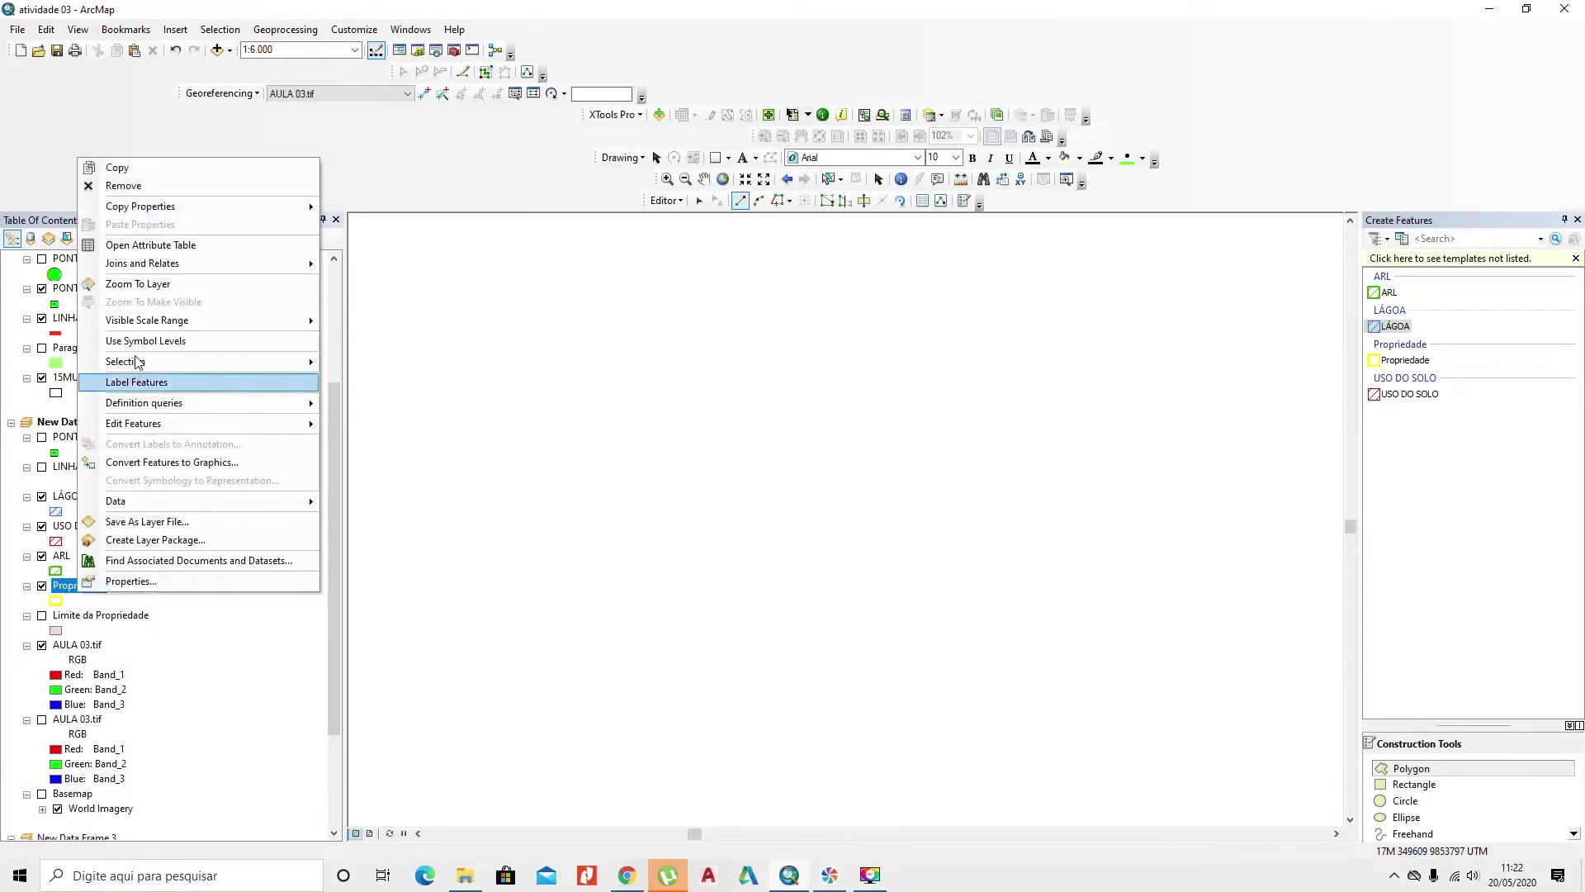
pyautogui.click(138, 284)
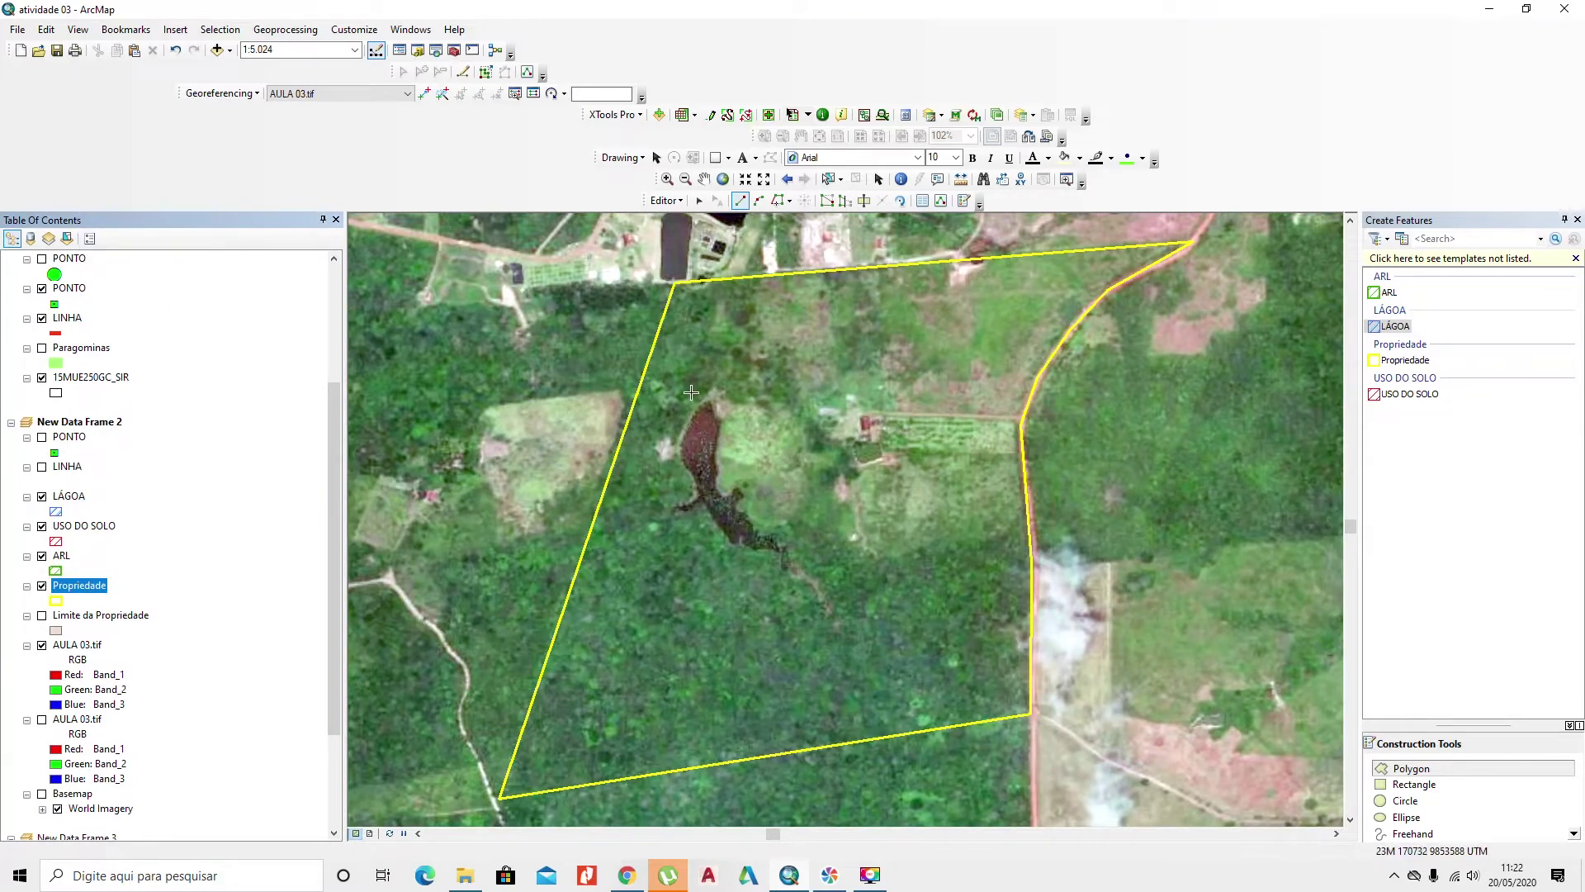
pyautogui.scroll(5, 692, 396)
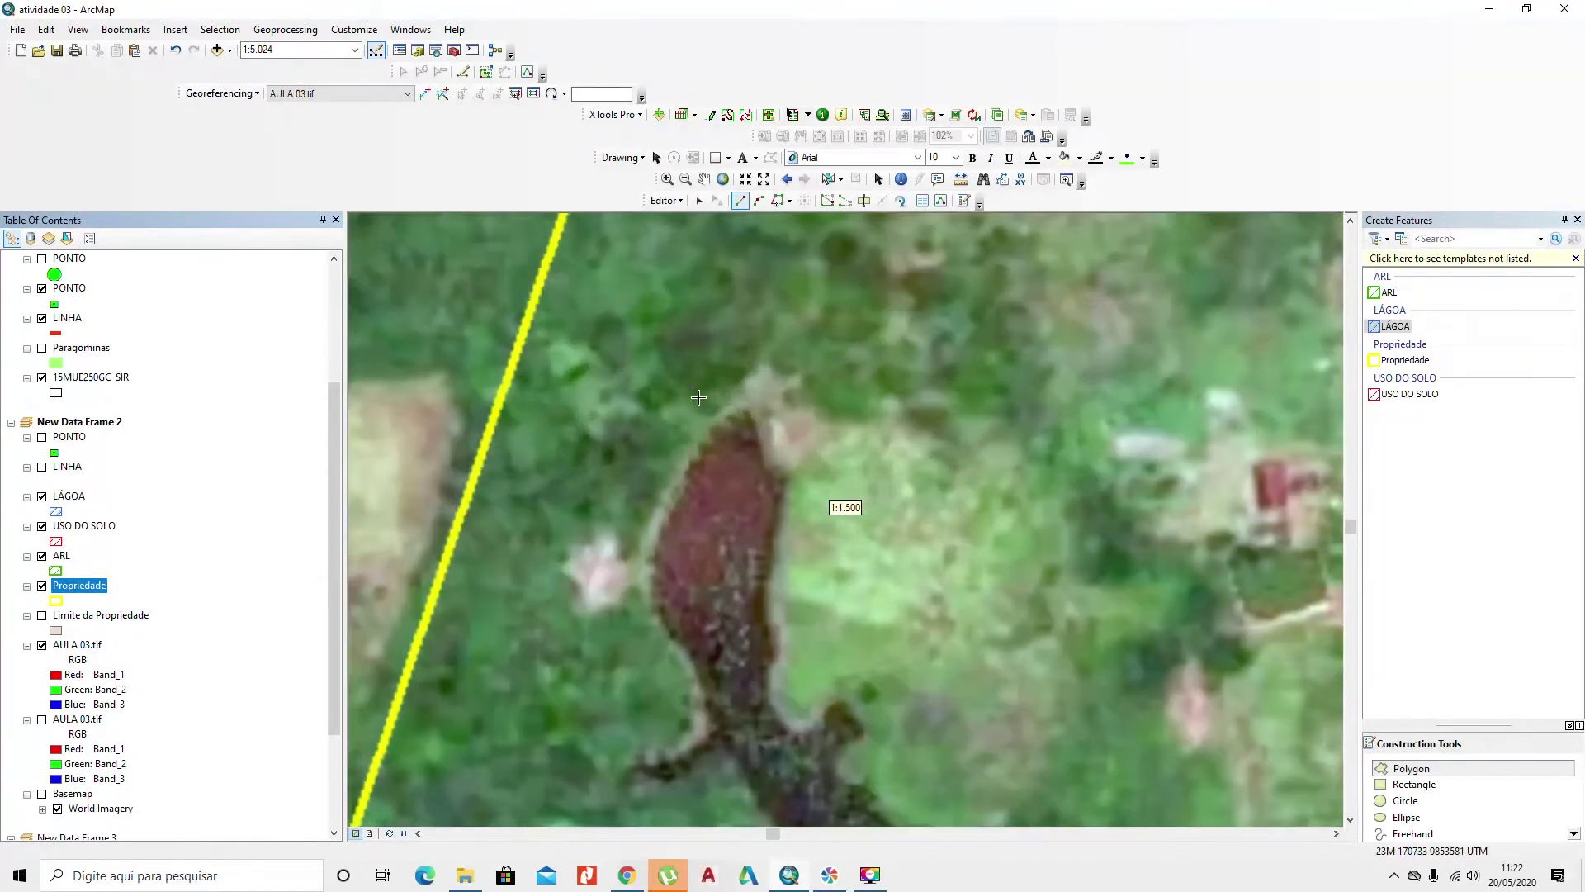
# Step: Place LÁGOA vertices from the pond's top down its left edge, redoing one misplaced vertex
pyautogui.click(730, 407)
pyautogui.click(710, 435)
pyautogui.click(684, 473)
pyautogui.click(663, 517)
pyautogui.click(621, 564)
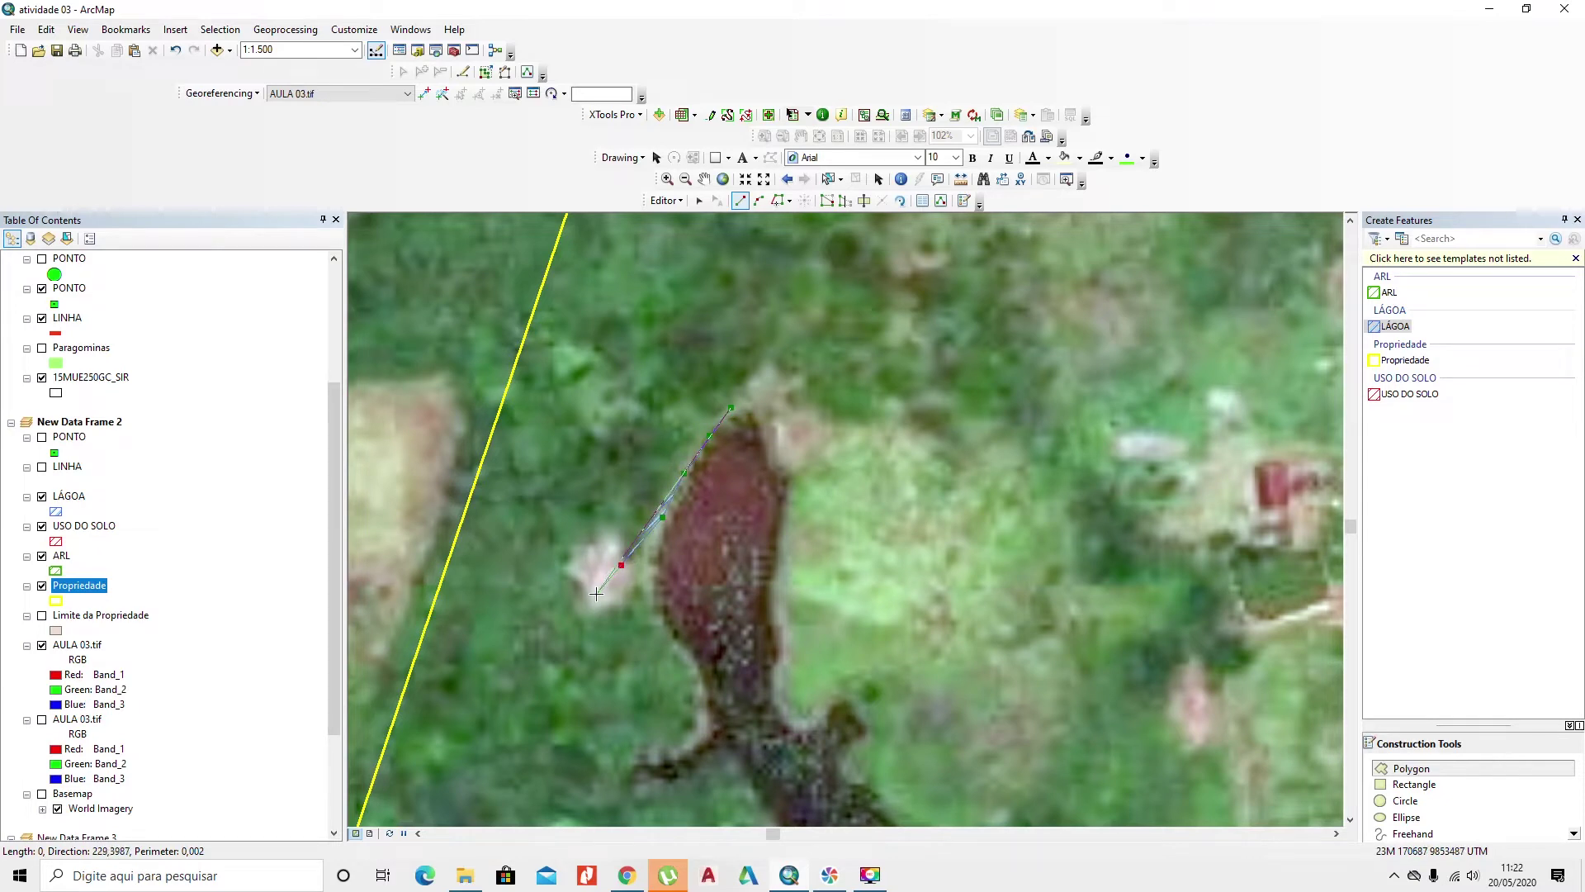
pyautogui.hotkey('ctrl', 'z')
pyautogui.click(651, 583)
pyautogui.scroll(4, 695, 687)
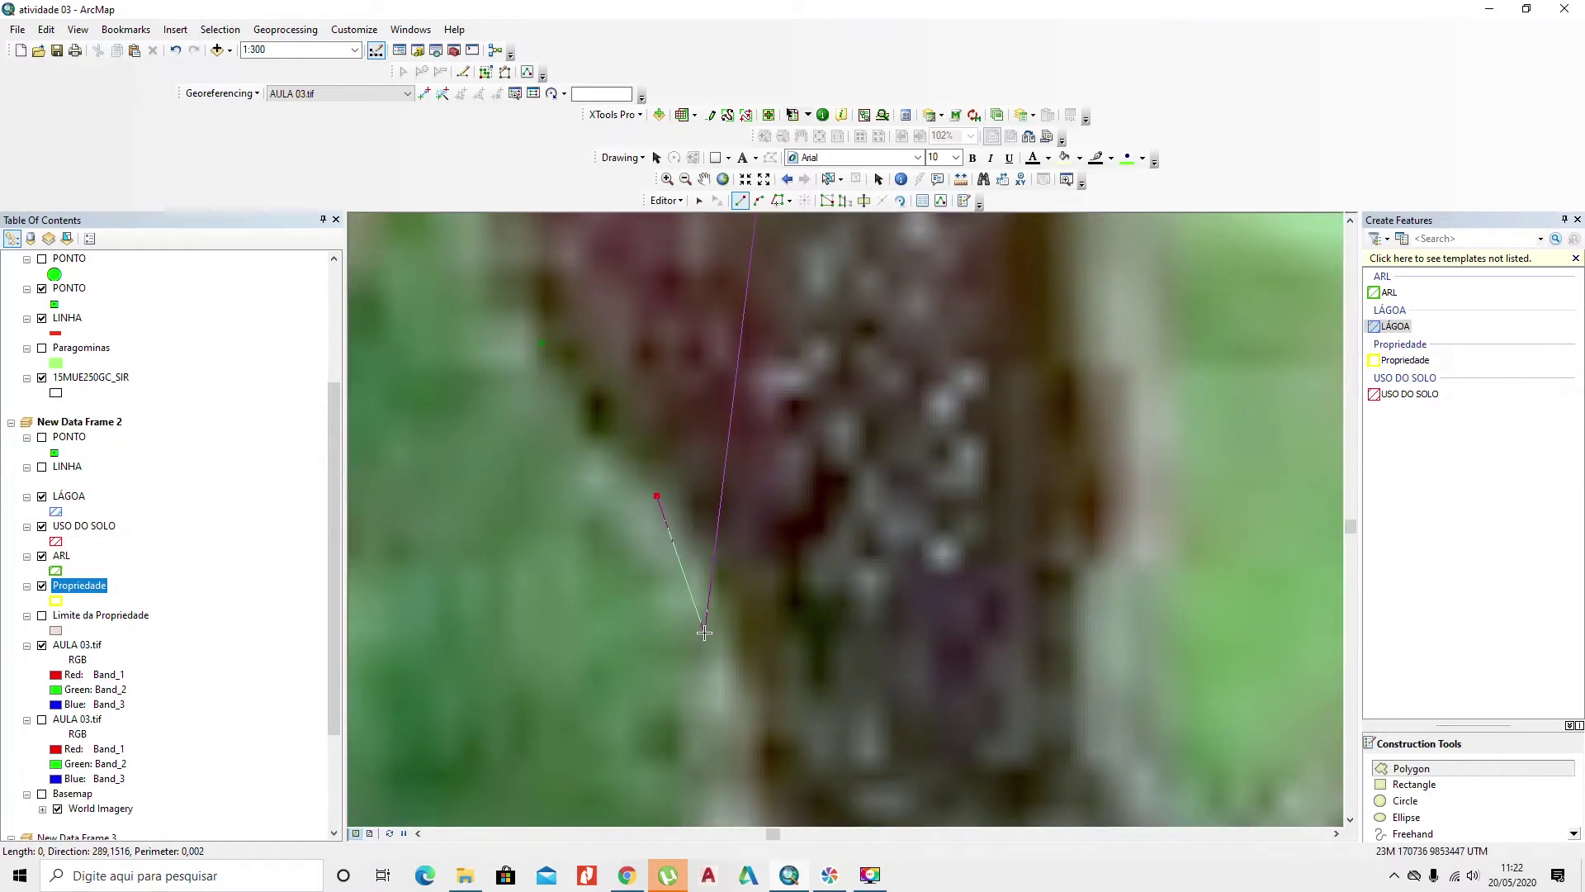
pyautogui.scroll(-3, 701, 628)
pyautogui.scroll(-1, 704, 633)
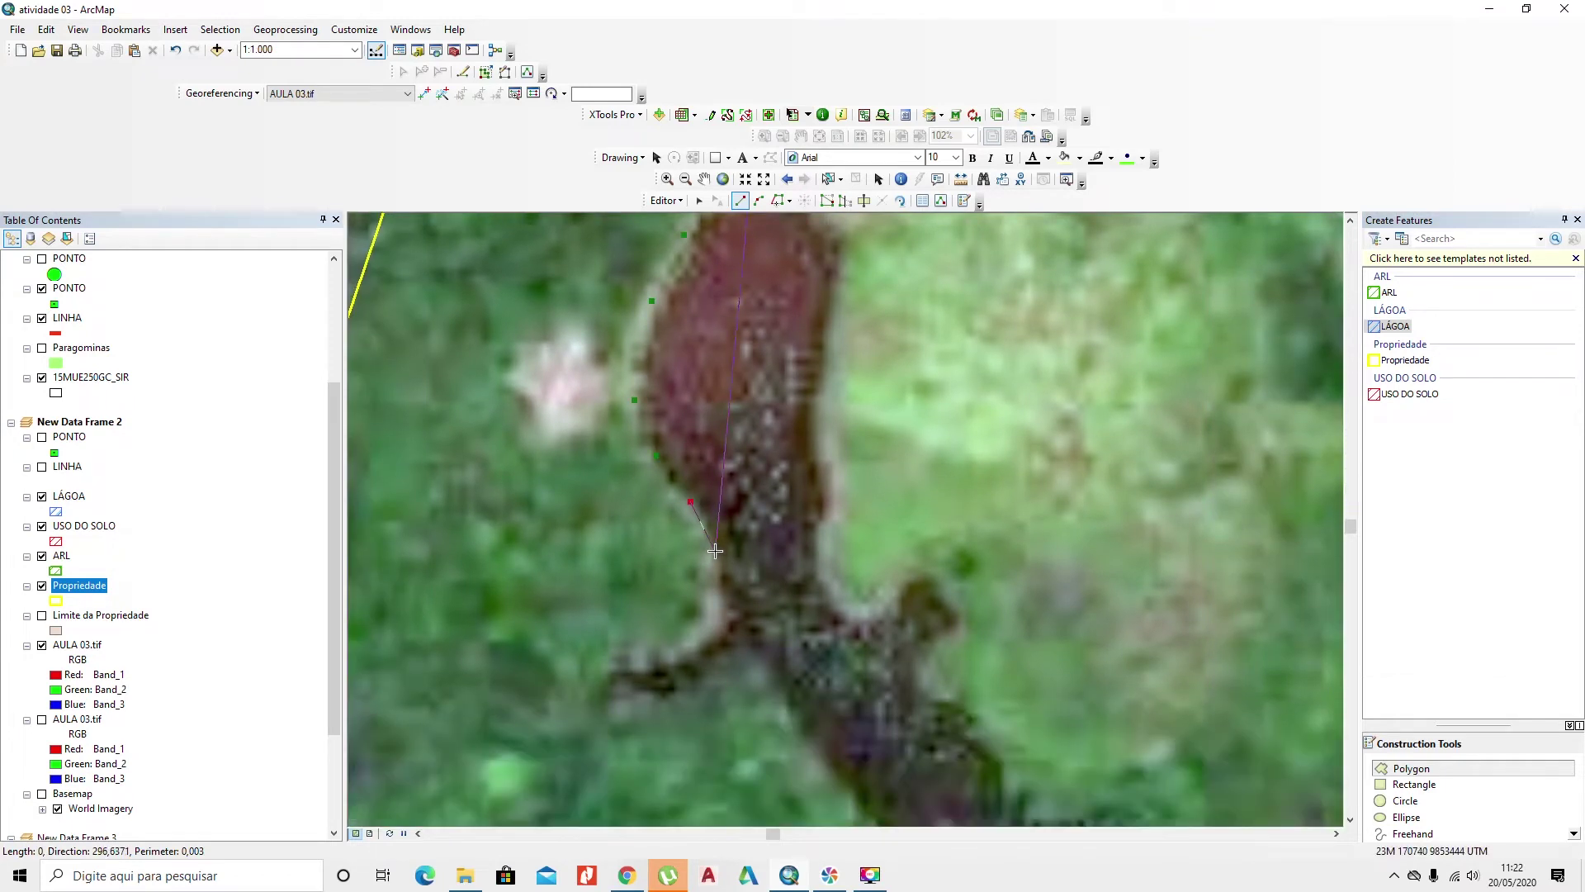
# Step: Trace vertices further down the pond's left edge and around its lower-left arm
pyautogui.click(717, 552)
pyautogui.click(722, 584)
pyautogui.click(711, 622)
pyautogui.click(684, 652)
pyautogui.click(645, 666)
pyautogui.click(607, 690)
pyautogui.click(620, 695)
pyautogui.click(638, 695)
pyautogui.click(663, 692)
pyautogui.click(692, 675)
pyautogui.click(732, 641)
pyautogui.click(750, 648)
pyautogui.click(766, 683)
# Step: Continue the outline along the lower arm, around the far end and back along the upper edge
pyautogui.moveTo(796, 731); pyautogui.dragTo(610, 474)
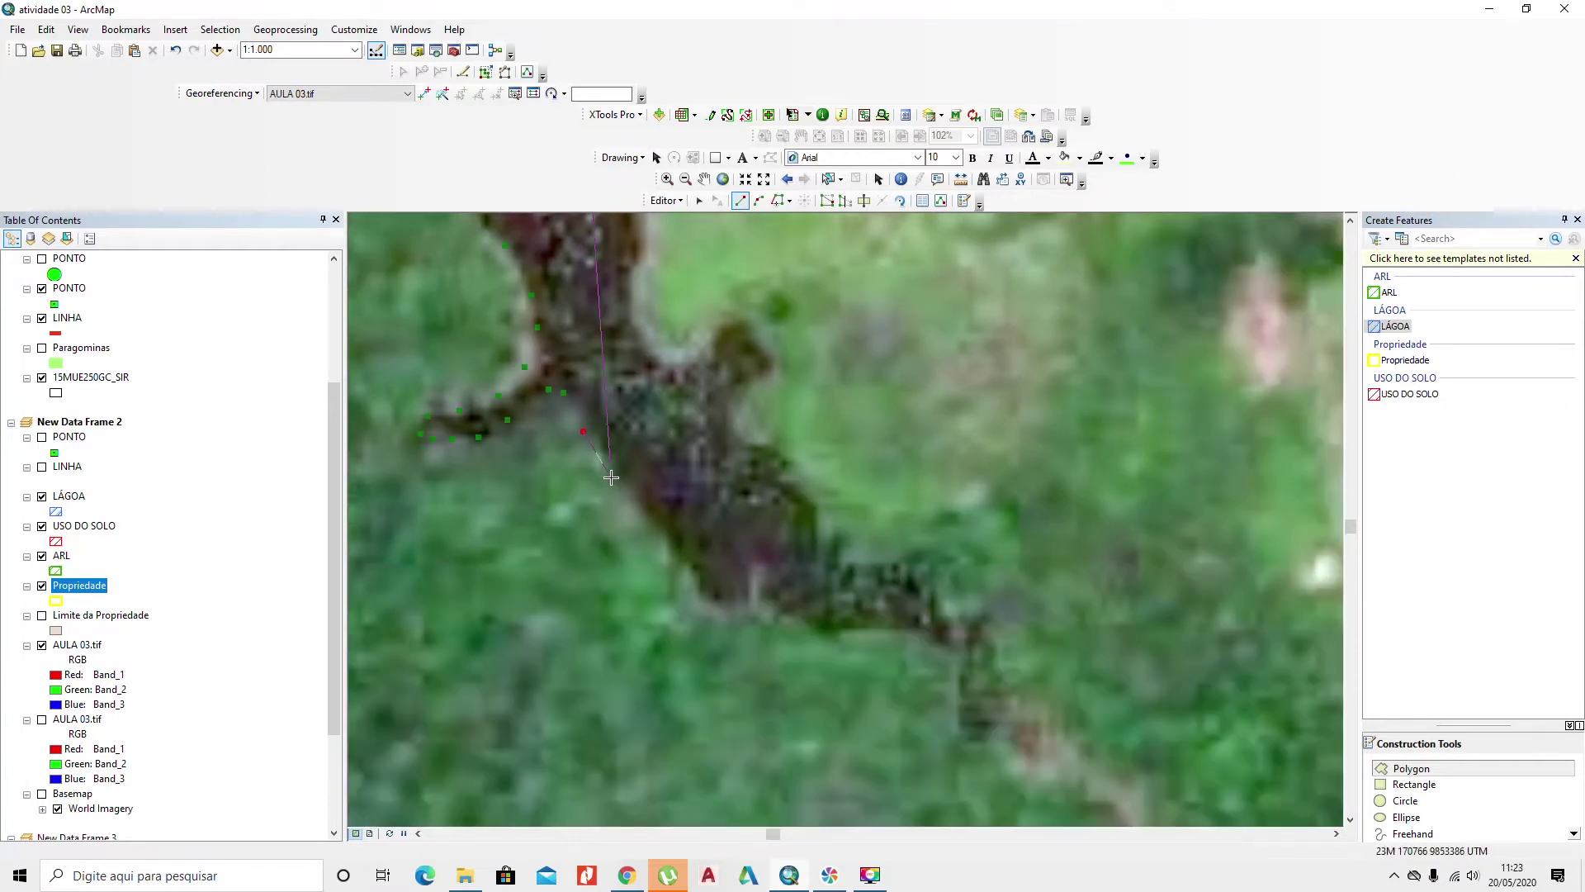
pyautogui.click(628, 484)
pyautogui.click(693, 585)
pyautogui.click(745, 616)
pyautogui.click(828, 630)
pyautogui.click(910, 634)
pyautogui.click(959, 679)
pyautogui.click(957, 720)
pyautogui.click(968, 739)
pyautogui.click(988, 745)
pyautogui.click(1000, 717)
pyautogui.click(1000, 685)
pyautogui.click(989, 633)
pyautogui.click(967, 617)
pyautogui.click(947, 612)
pyautogui.click(929, 570)
pyautogui.click(908, 561)
pyautogui.click(843, 565)
pyautogui.click(818, 534)
pyautogui.click(818, 506)
pyautogui.click(777, 478)
pyautogui.click(785, 464)
pyautogui.click(776, 443)
pyautogui.click(734, 443)
pyautogui.click(738, 406)
pyautogui.click(761, 384)
pyautogui.click(772, 352)
pyautogui.click(750, 319)
pyautogui.click(726, 312)
pyautogui.click(701, 334)
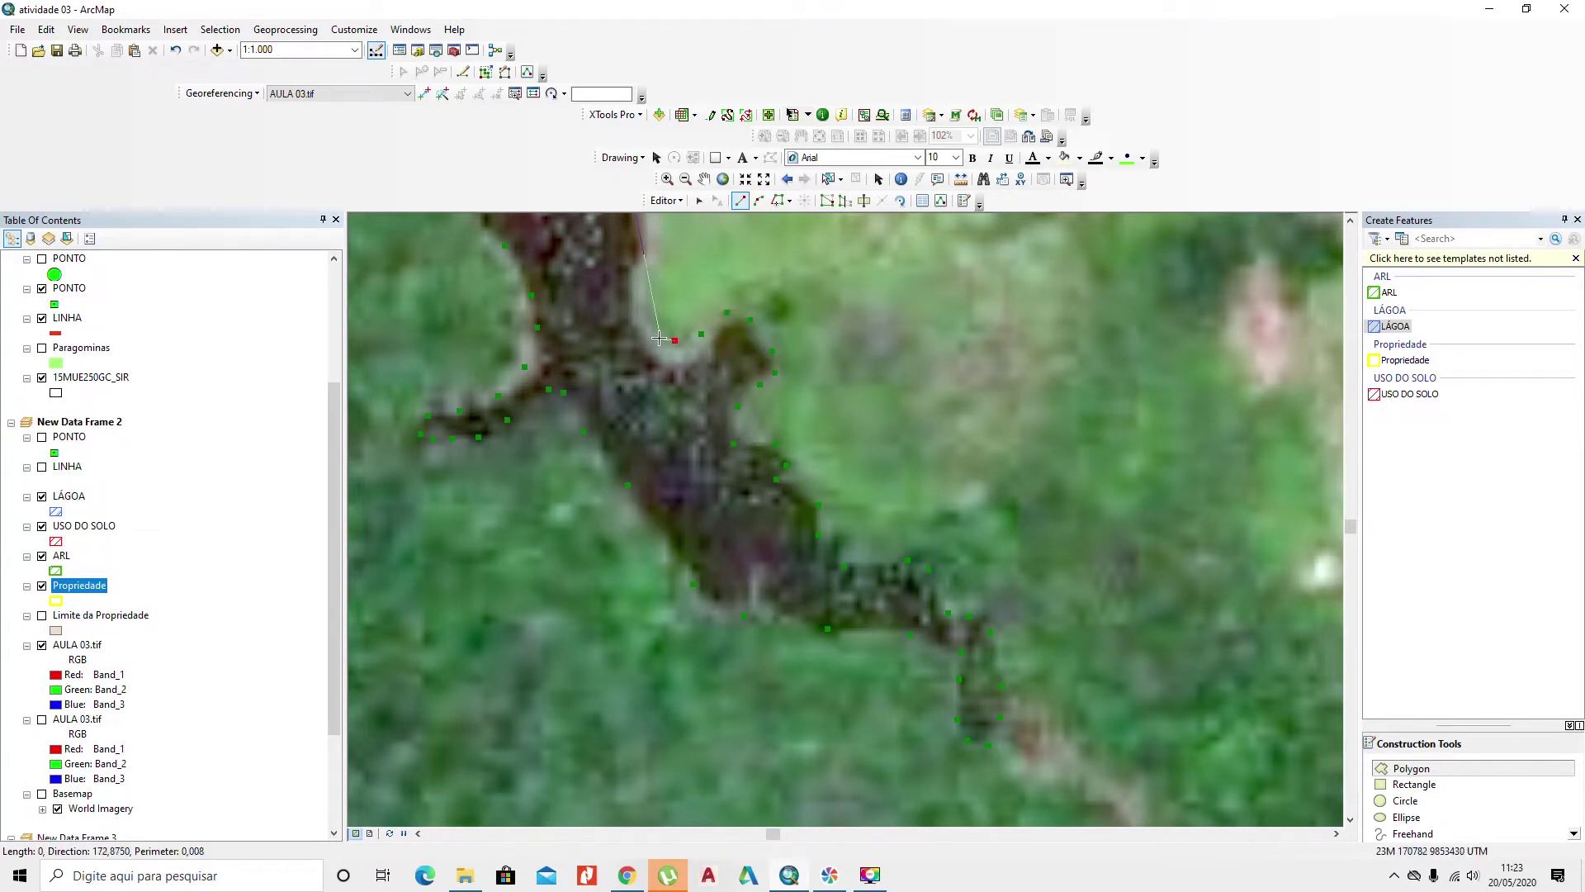
# Step: Trace up to the pond's tip and finish the sketch as a LÁGOA polygon
pyautogui.moveTo(648, 283); pyautogui.dragTo(668, 596)
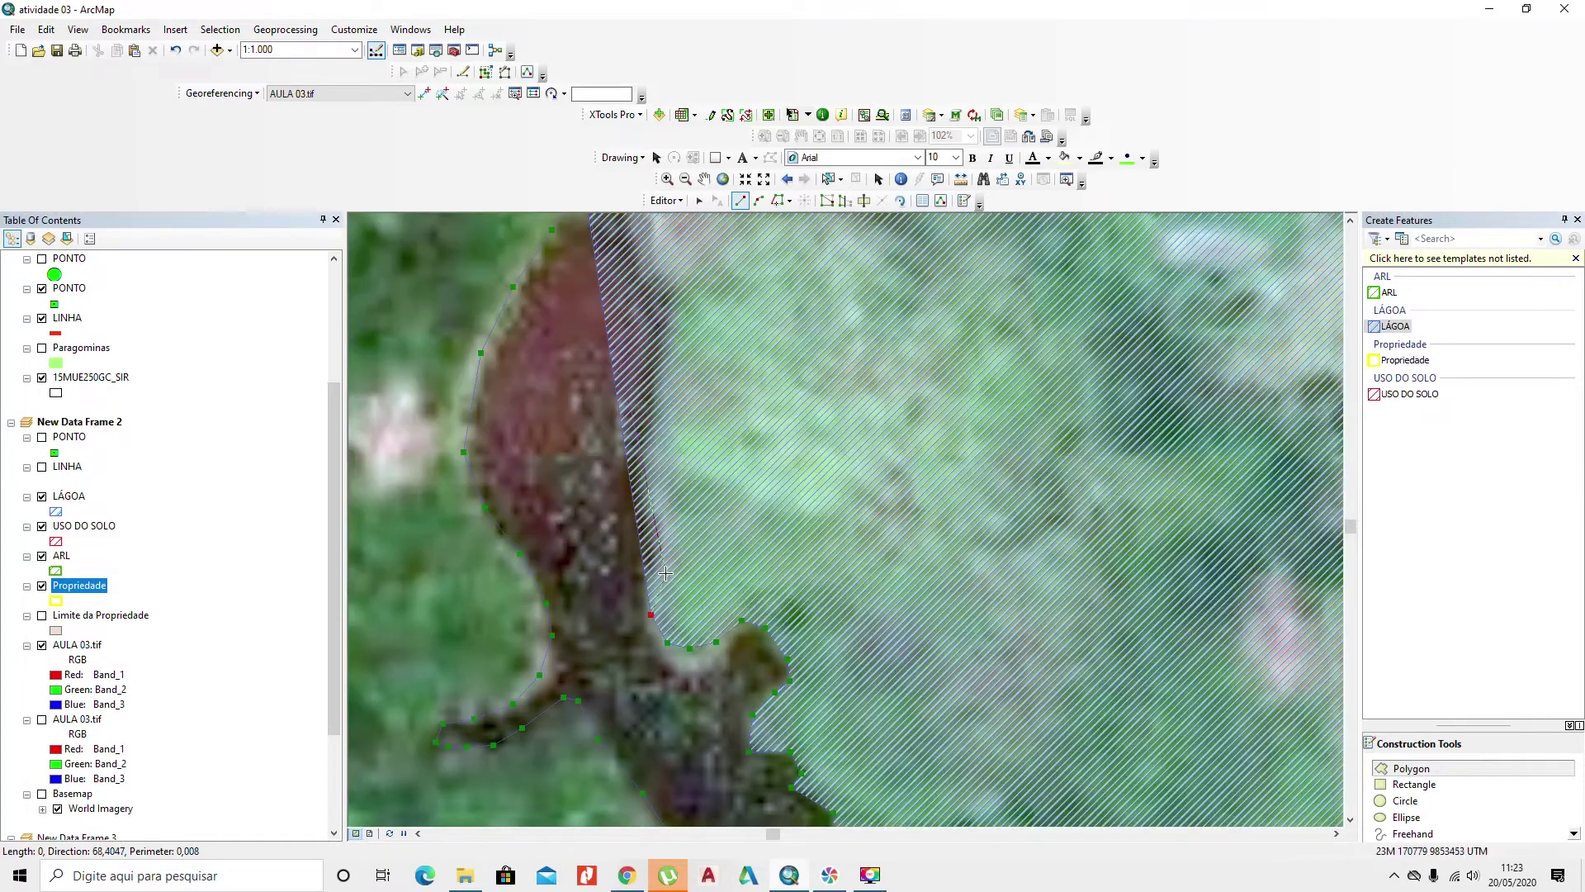
pyautogui.click(656, 561)
pyautogui.click(651, 498)
pyautogui.click(657, 439)
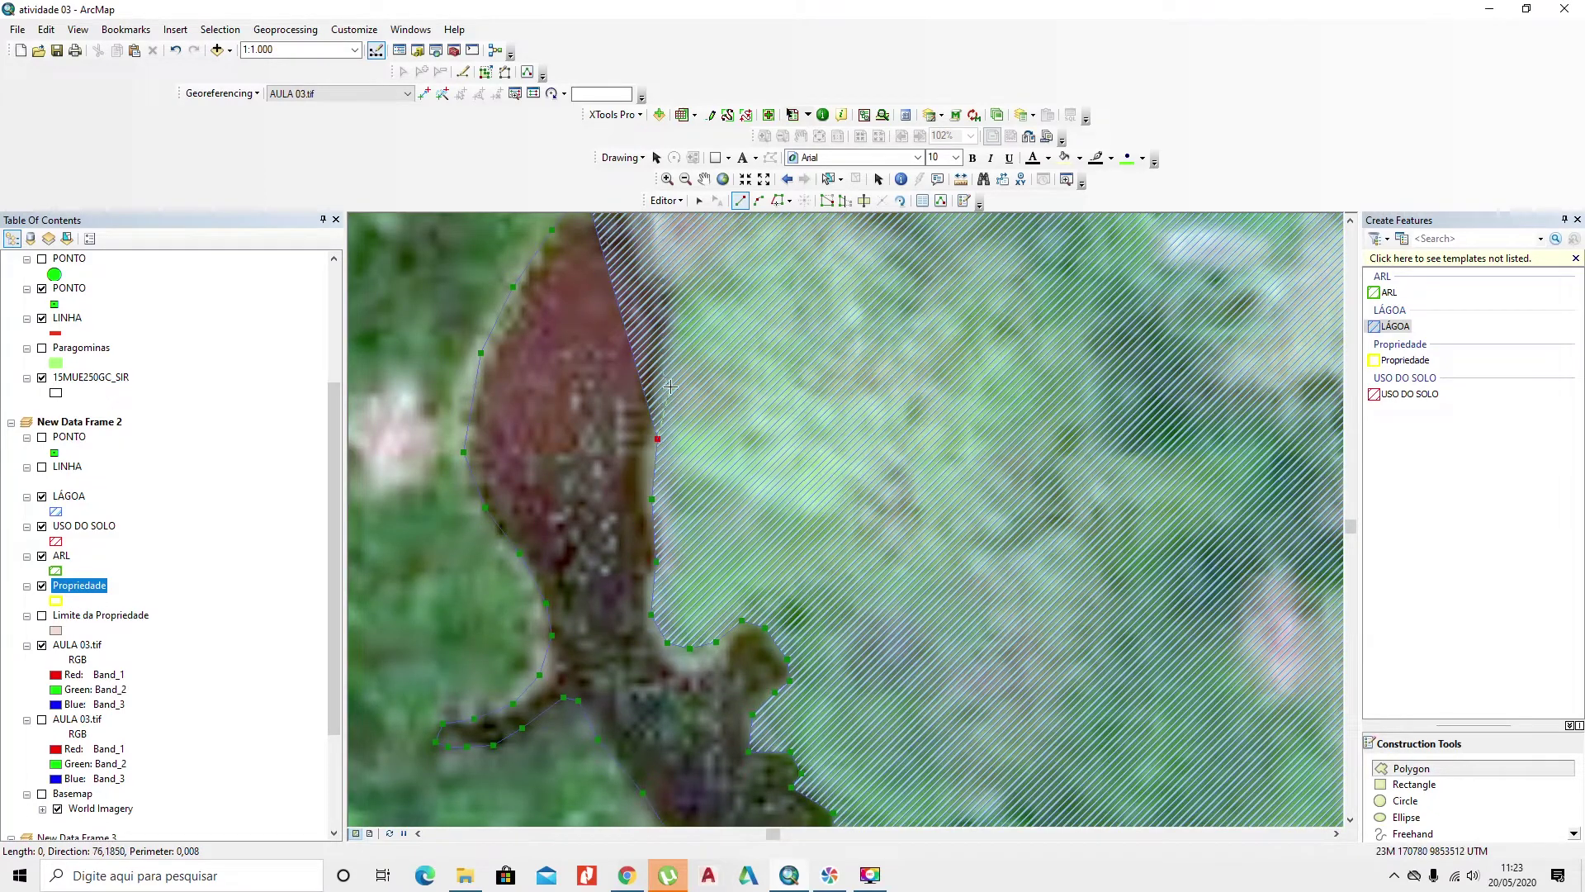
pyautogui.moveTo(671, 362); pyautogui.dragTo(689, 542)
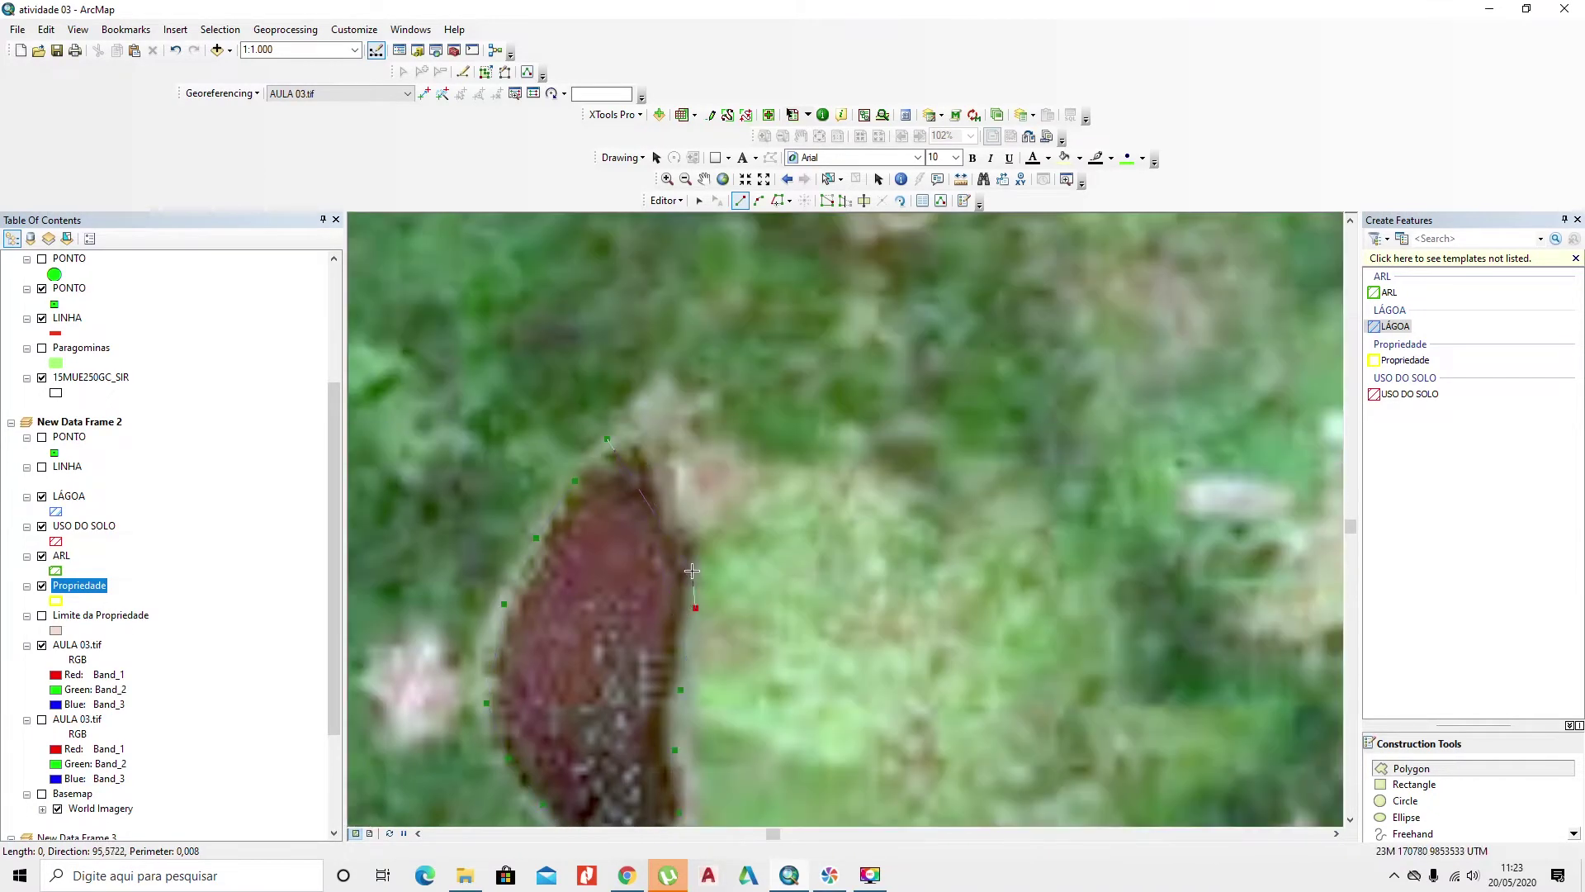
pyautogui.click(688, 546)
pyautogui.click(685, 525)
pyautogui.click(666, 503)
pyautogui.click(661, 477)
pyautogui.click(651, 451)
pyautogui.click(635, 429)
pyautogui.rightClick(626, 492)
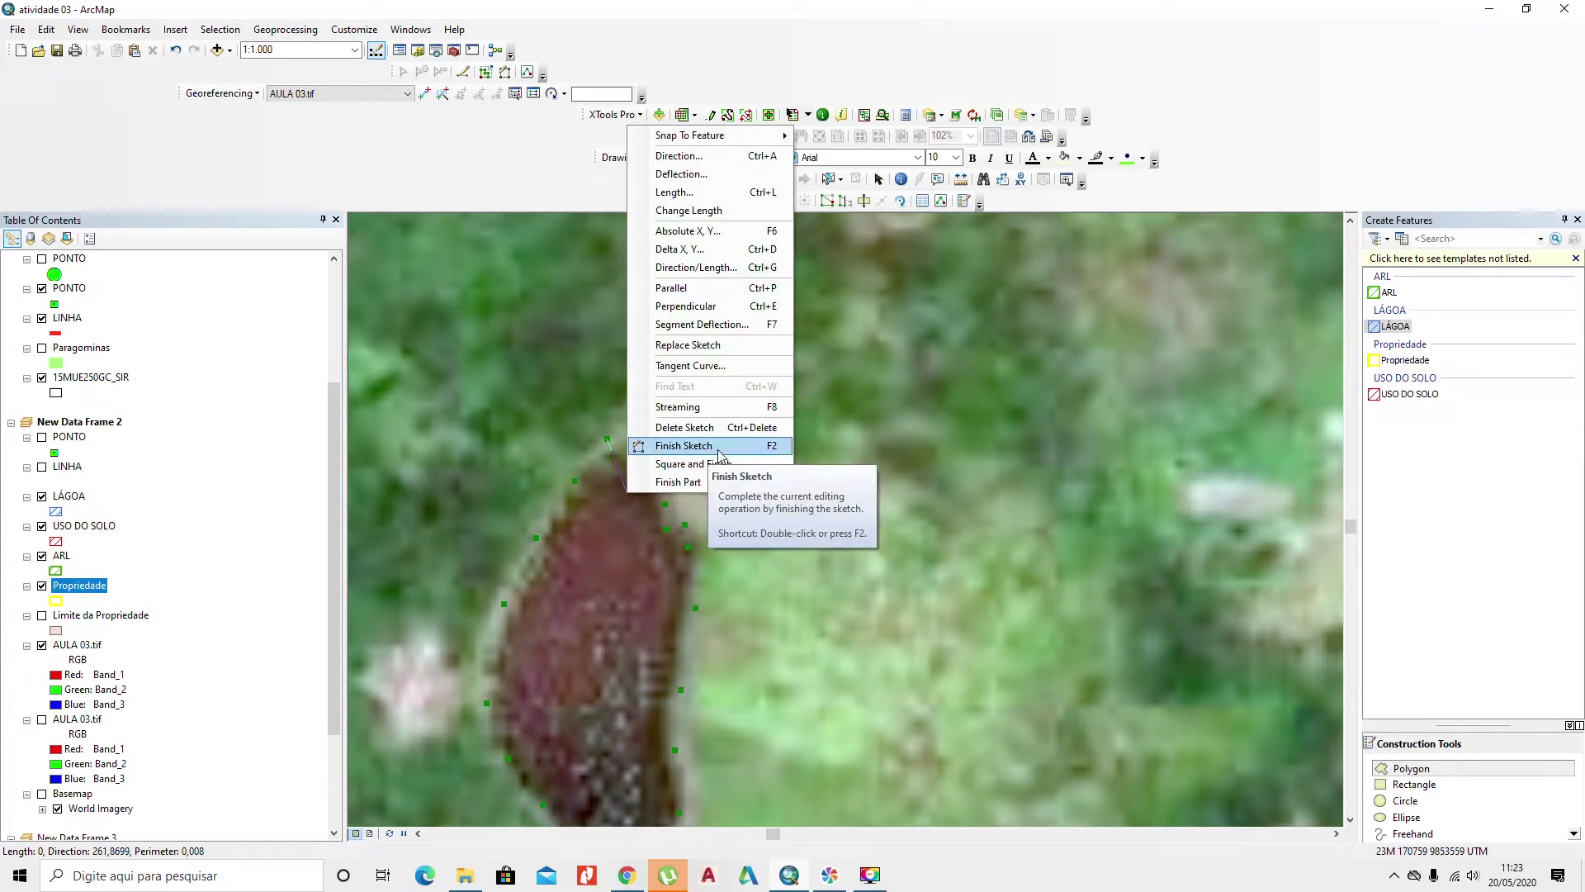
pyautogui.click(722, 446)
pyautogui.scroll(3, 722, 447)
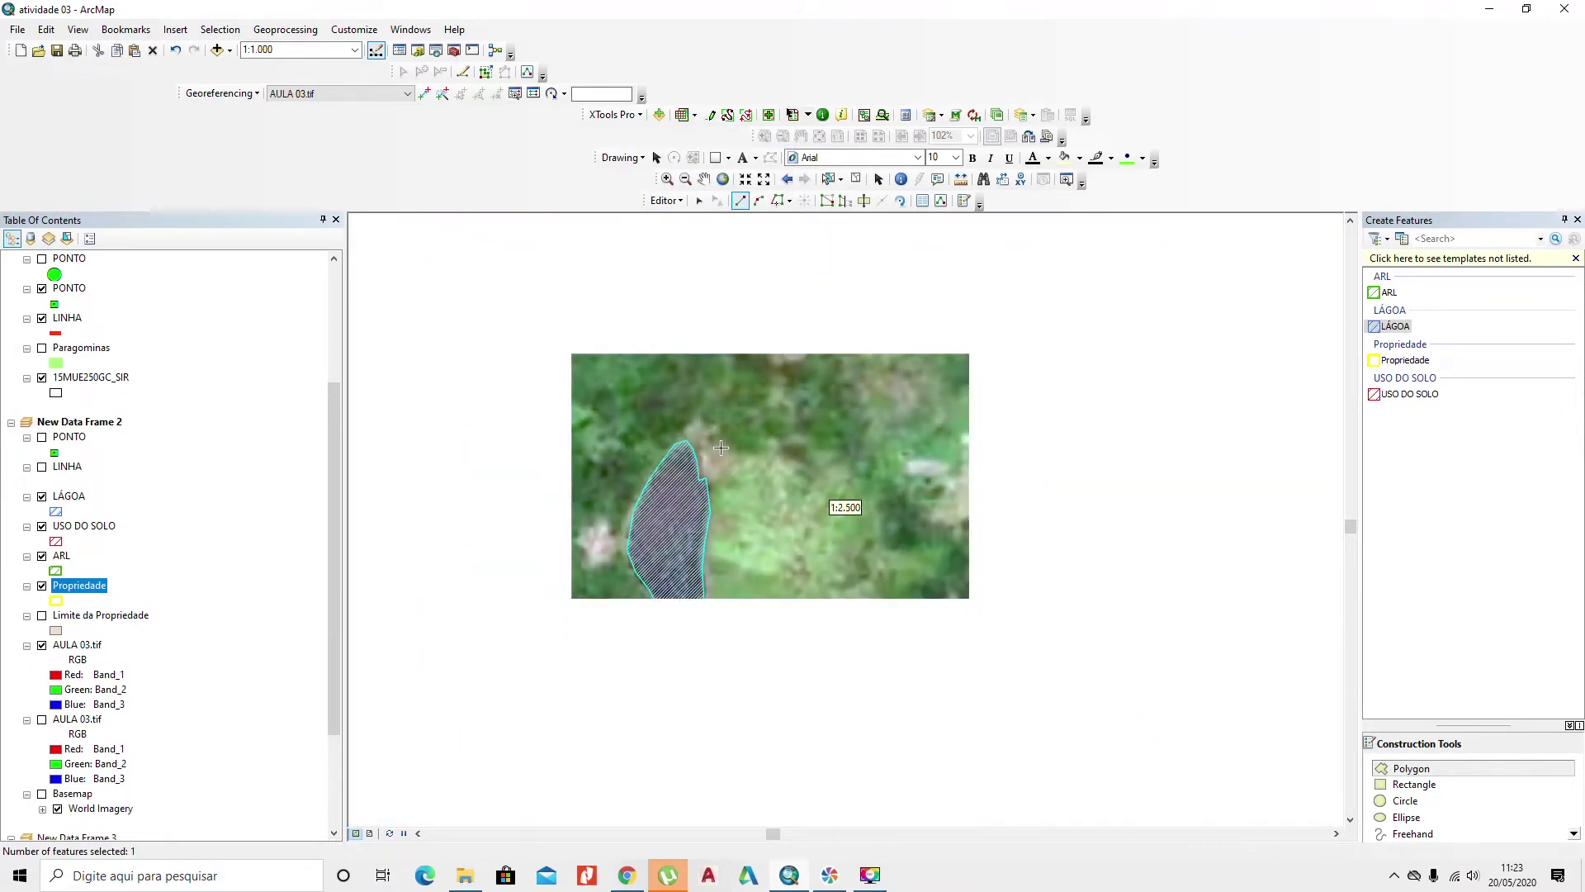
# Step: Zoom and pan to centre the new pond polygon at 1:2.000
pyautogui.scroll(-2, 747, 470)
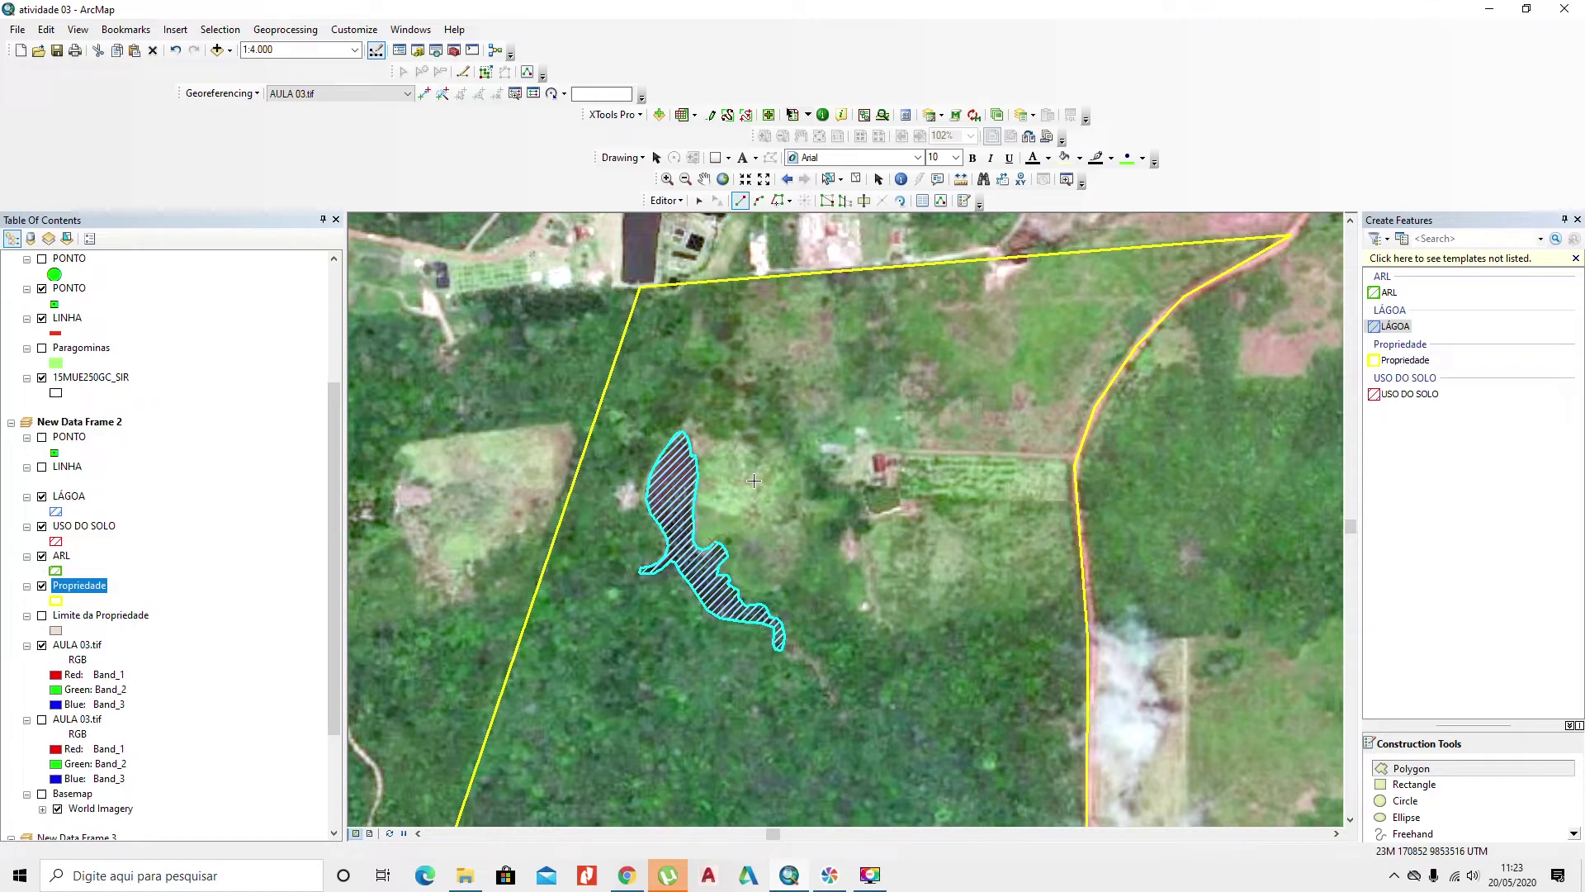
pyautogui.moveTo(718, 524); pyautogui.dragTo(714, 486)
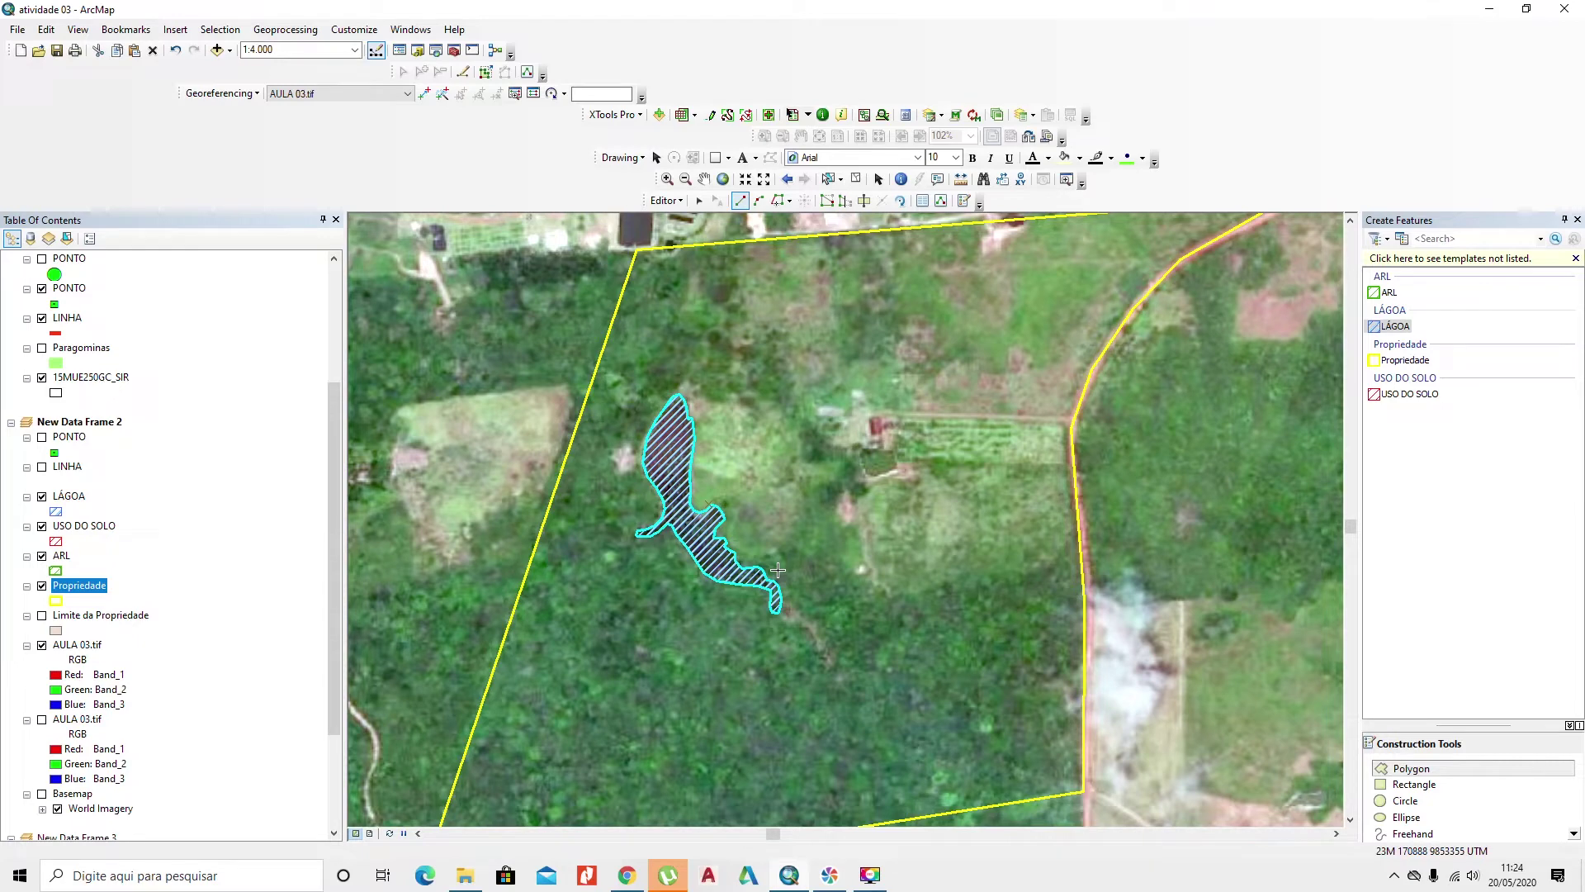
pyautogui.scroll(3, 778, 570)
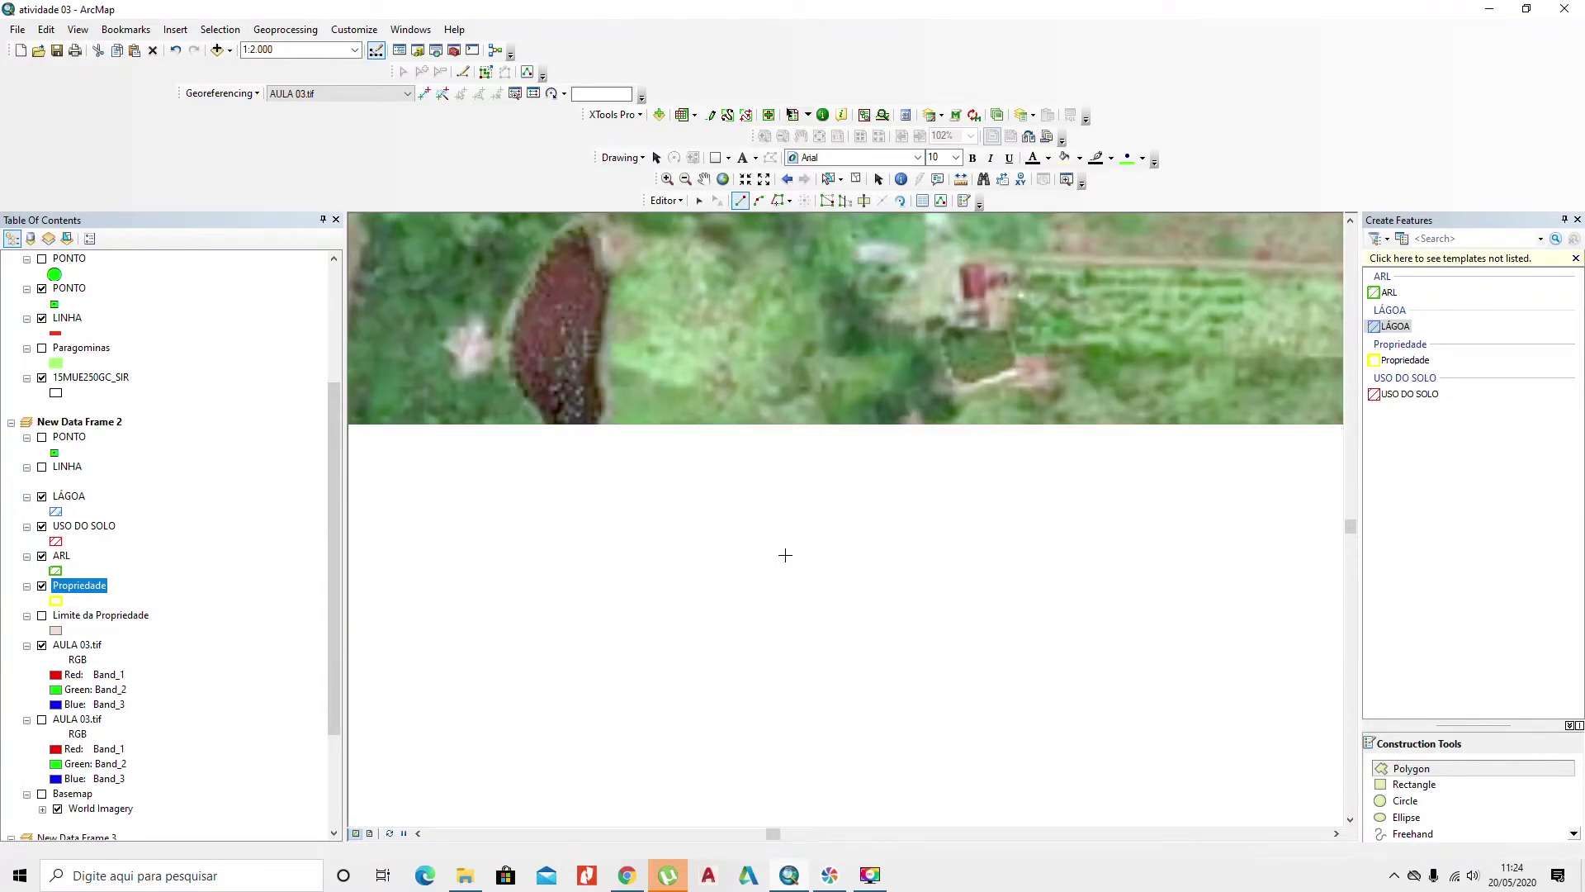
pyautogui.moveTo(749, 505); pyautogui.dragTo(895, 604)
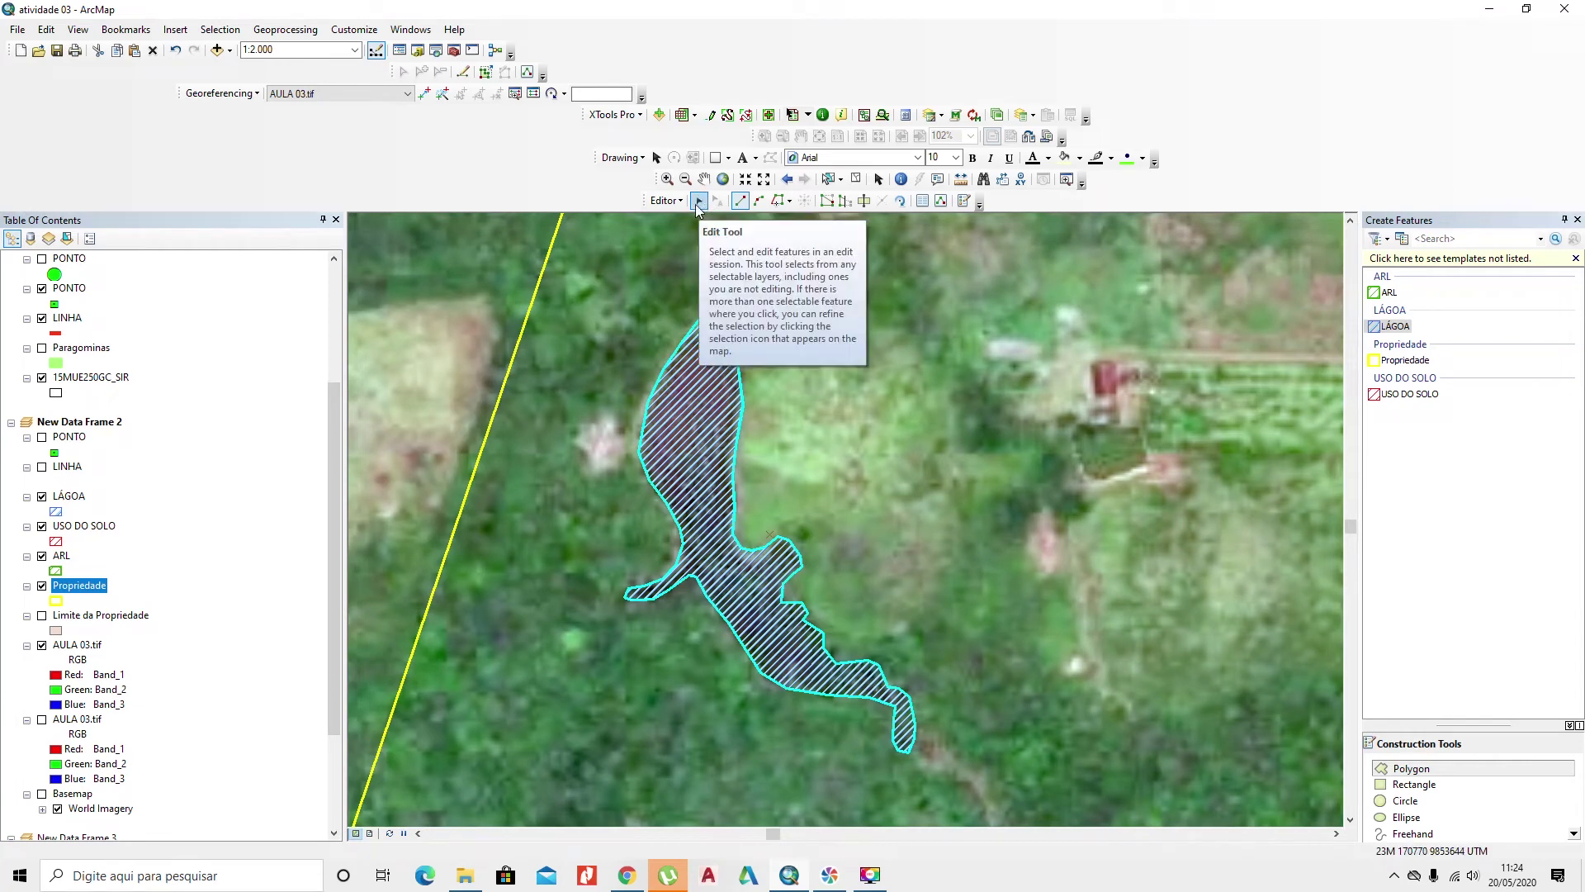
# Step: Edit the pond polygon's vertices, dragging the top and notch vertices onto the water edge
pyautogui.click(697, 203)
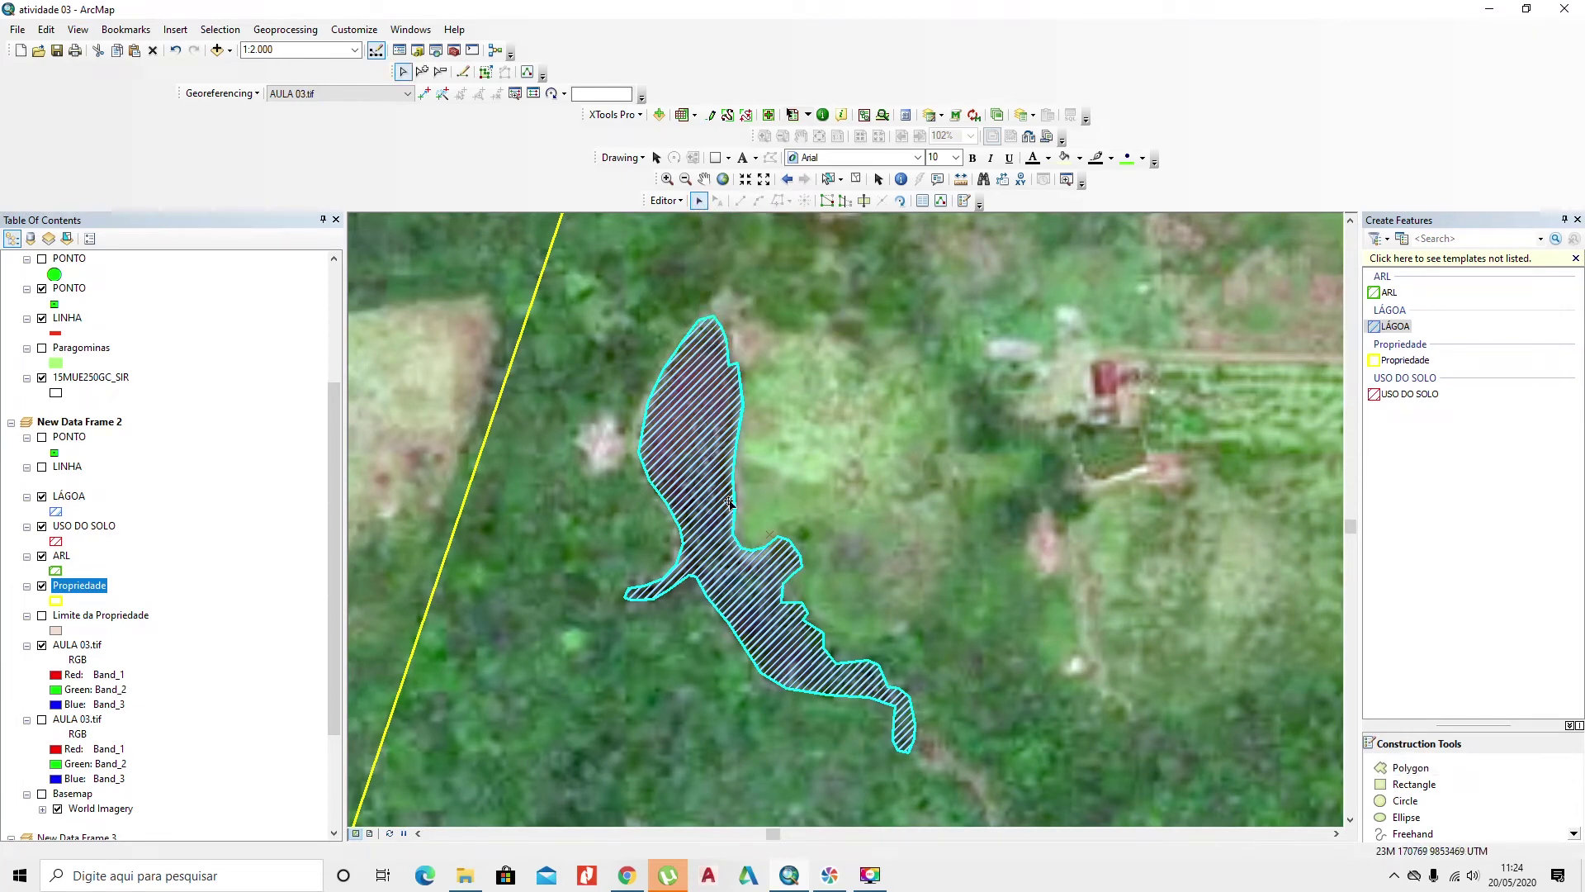
pyautogui.rightClick(740, 551)
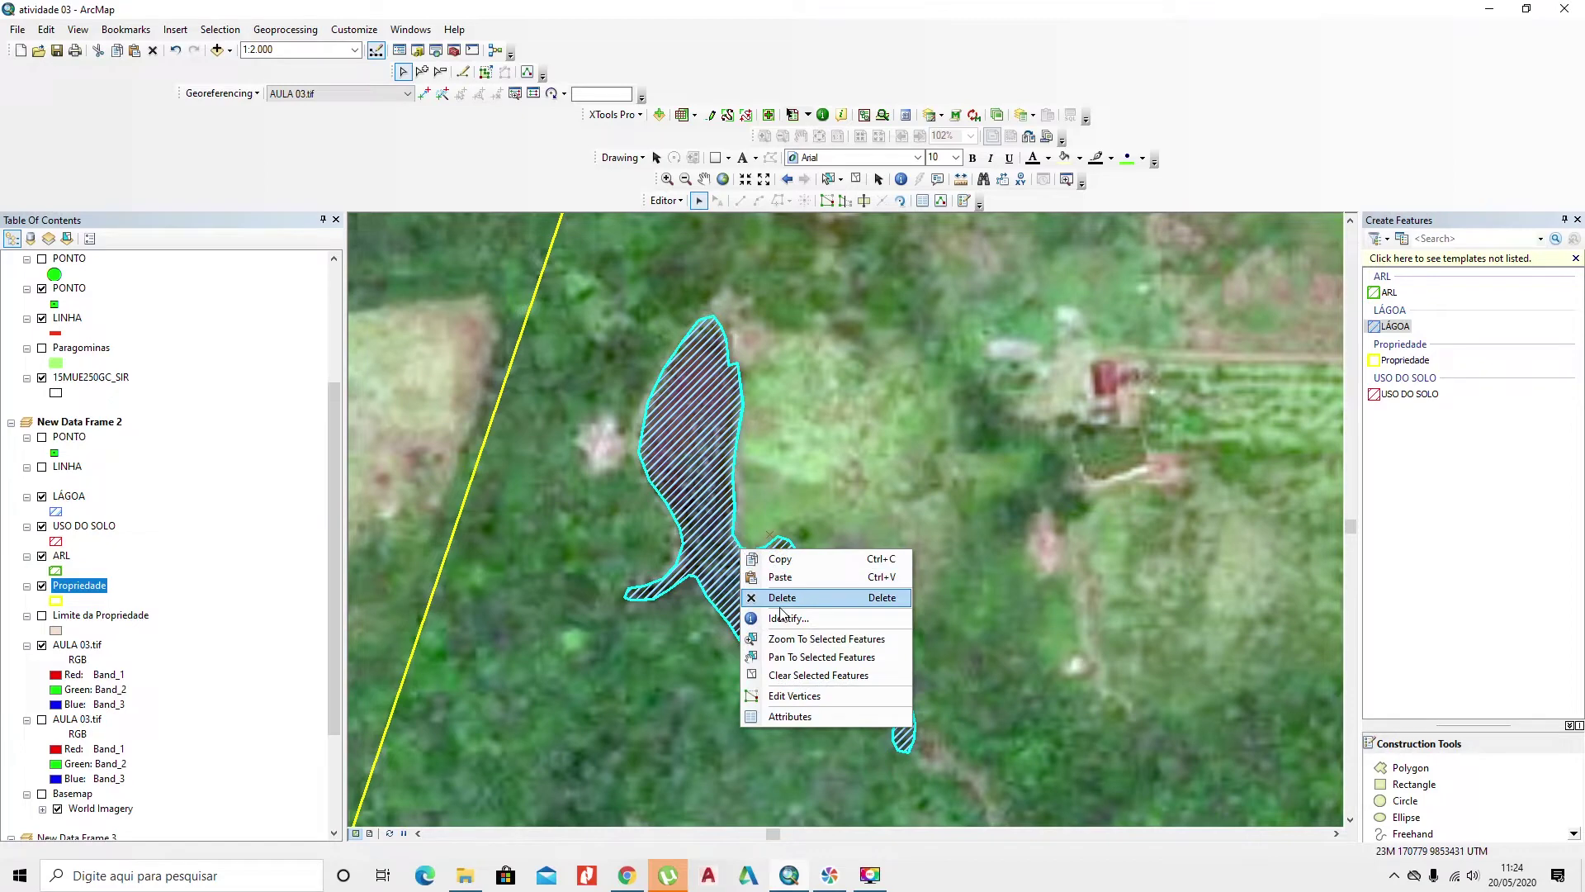
pyautogui.click(807, 695)
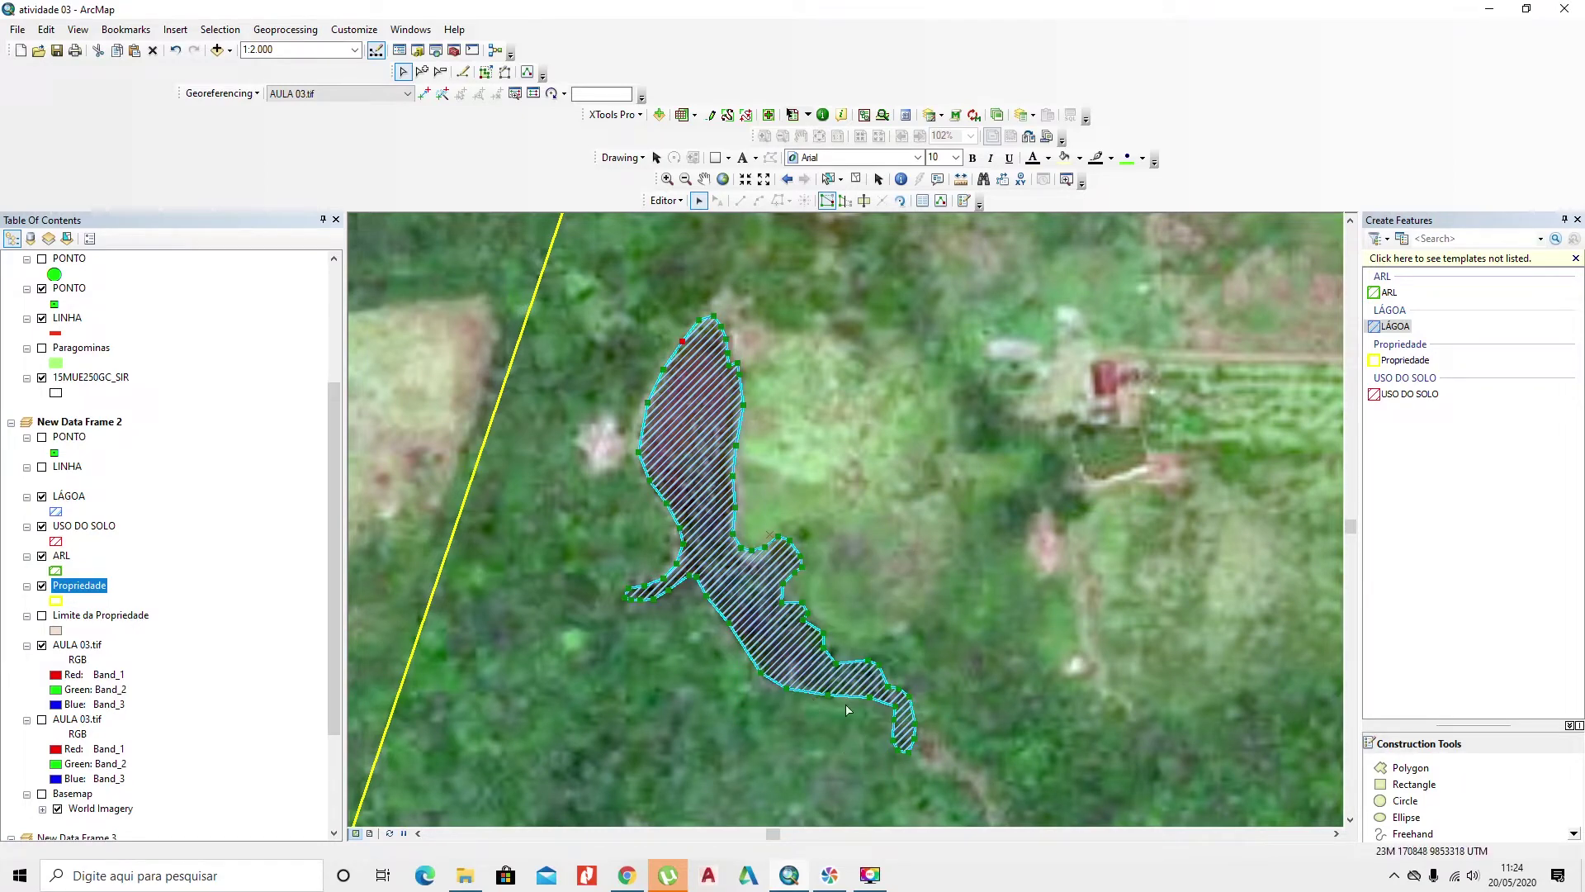
pyautogui.scroll(-5, 716, 312)
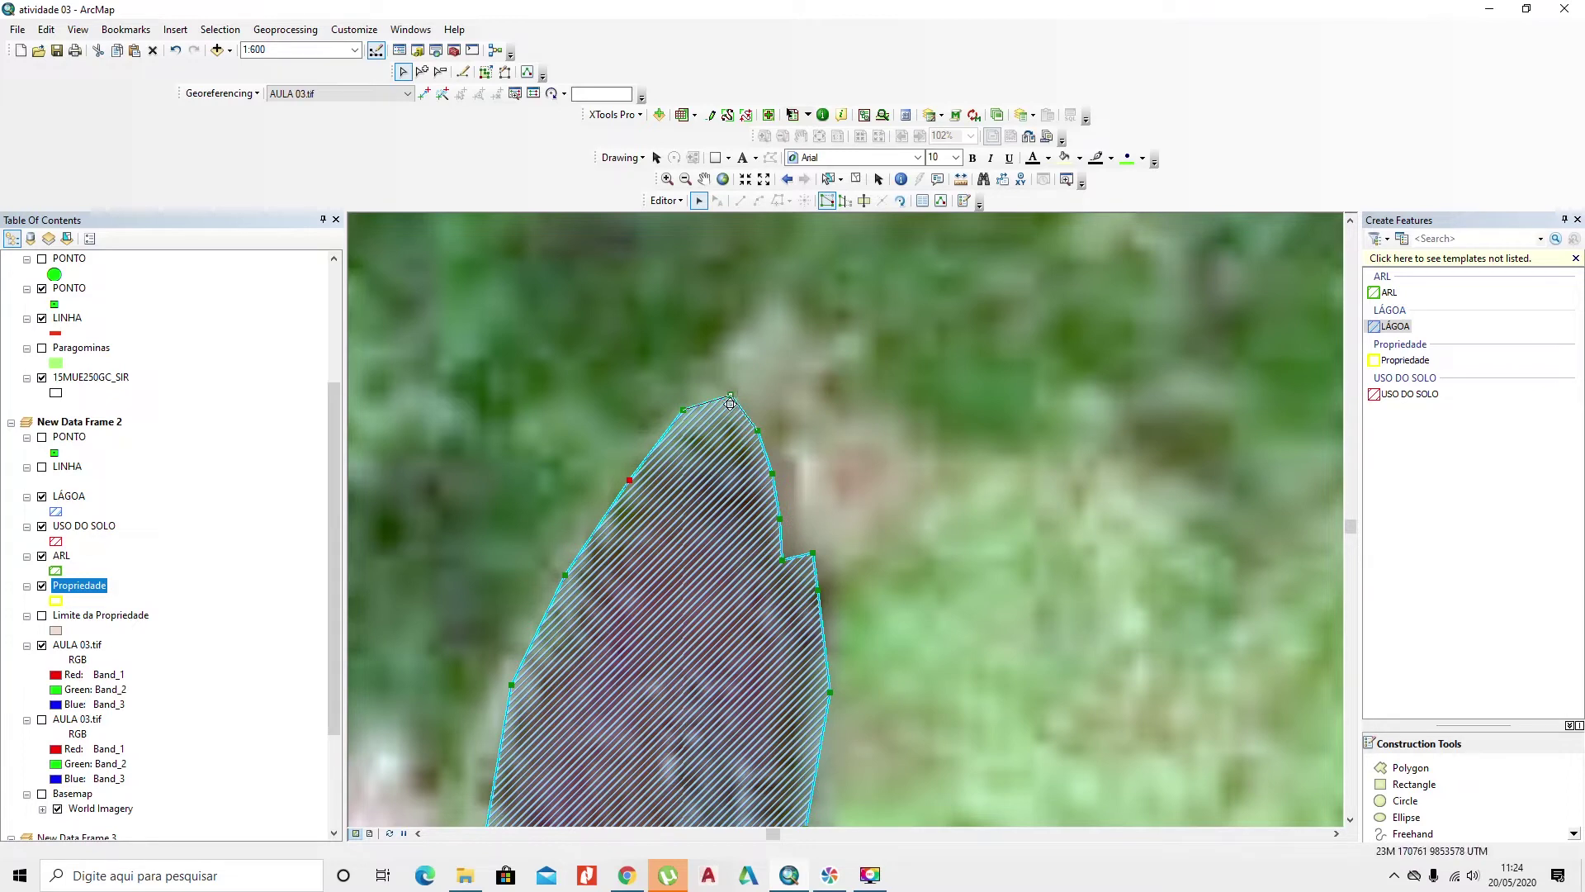
pyautogui.moveTo(731, 395); pyautogui.dragTo(730, 409)
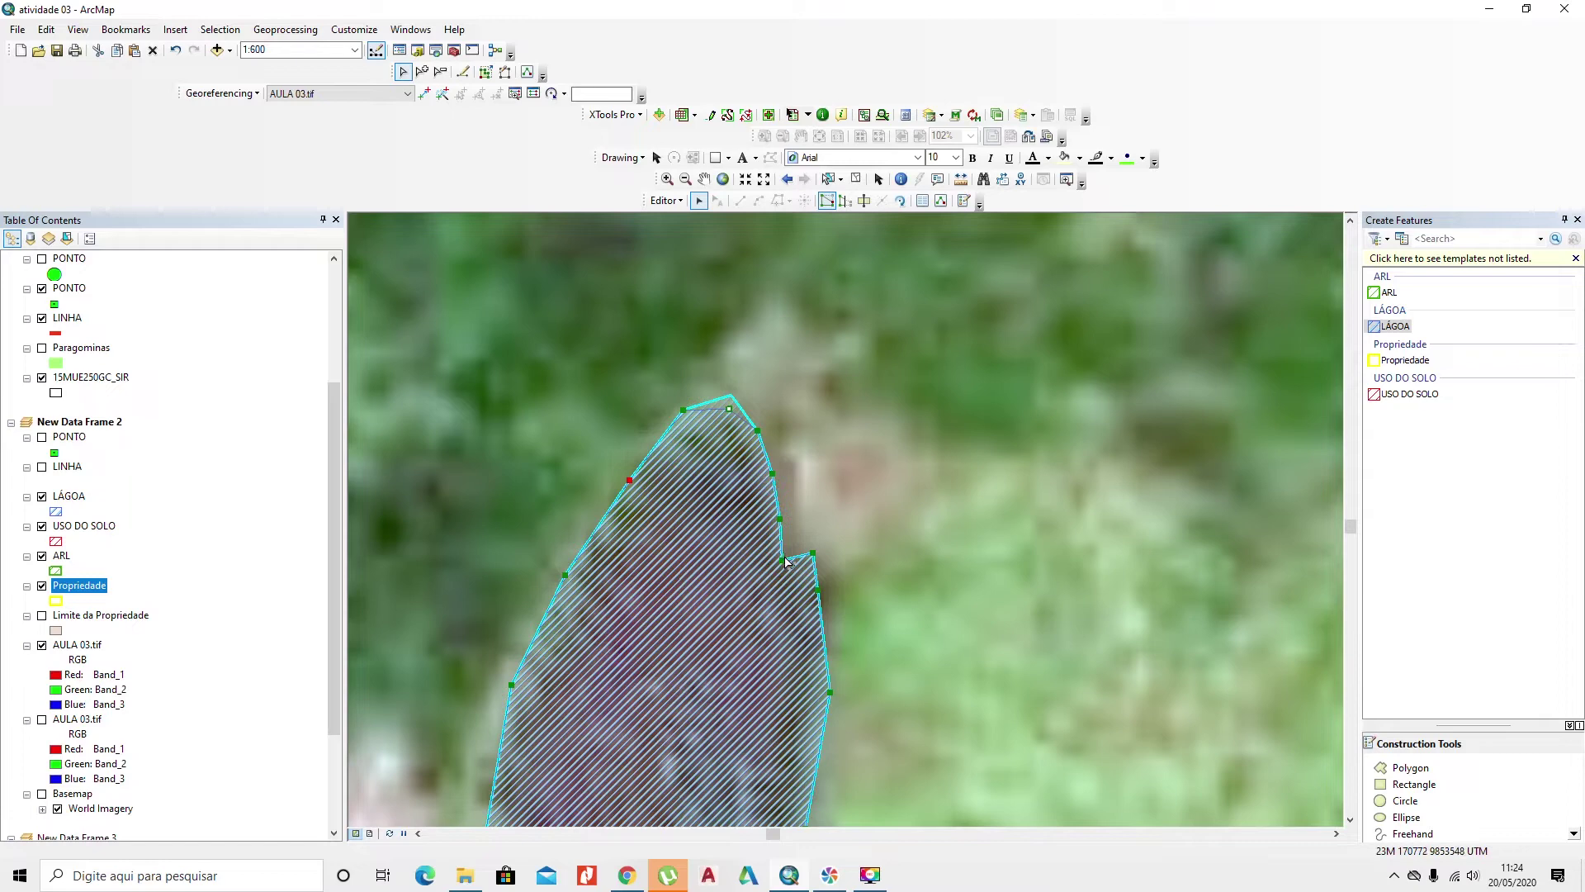
pyautogui.moveTo(781, 561); pyautogui.dragTo(795, 460)
pyautogui.moveTo(912, 622); pyautogui.dragTo(902, 416)
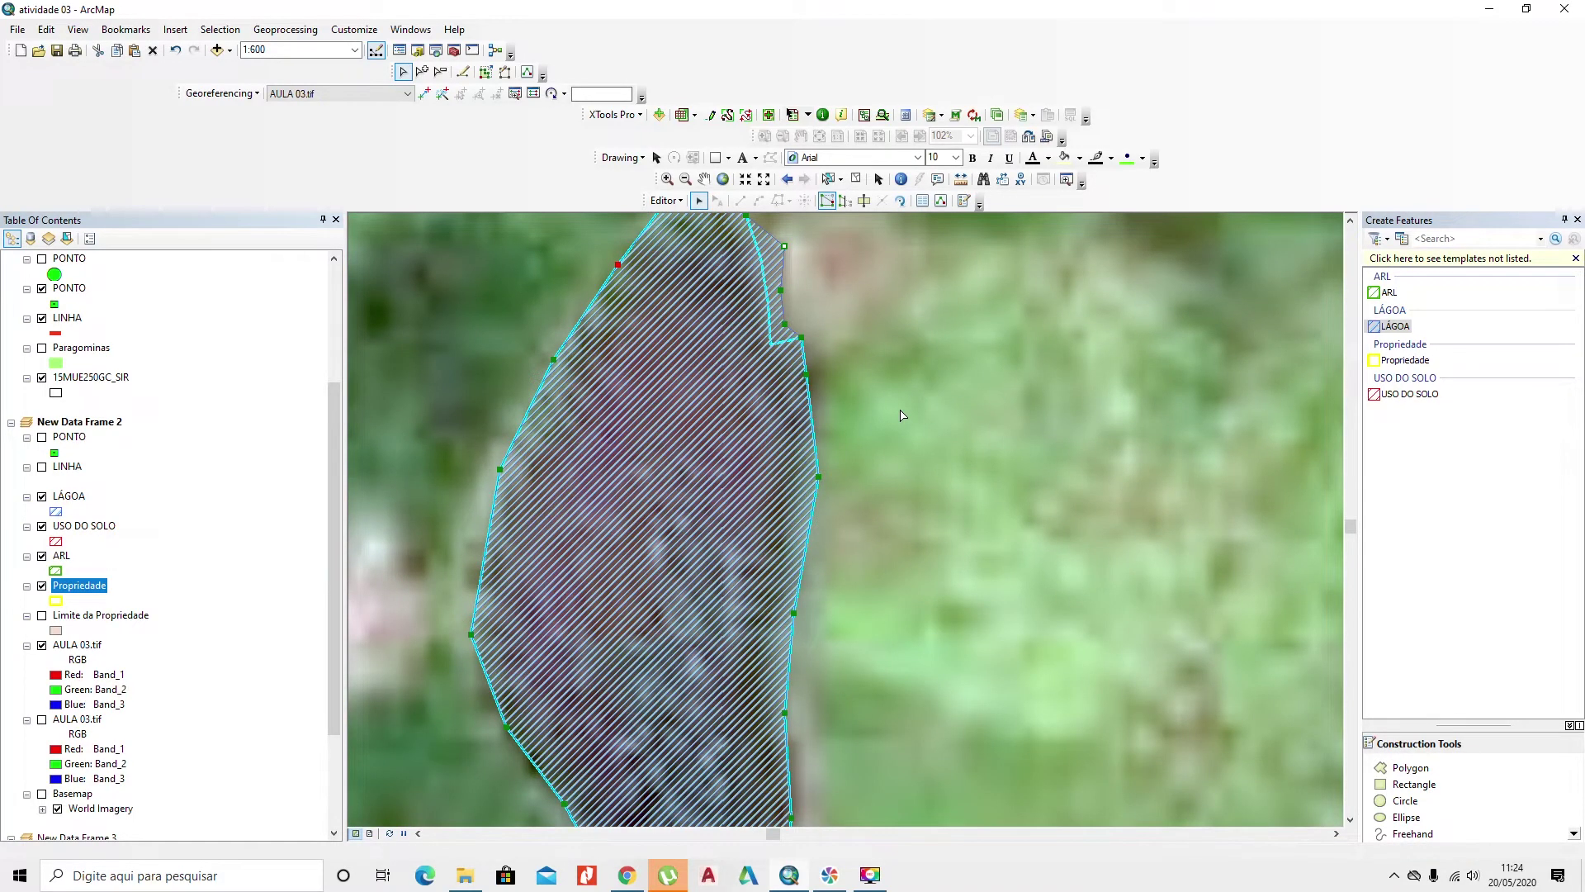
pyautogui.click(984, 455)
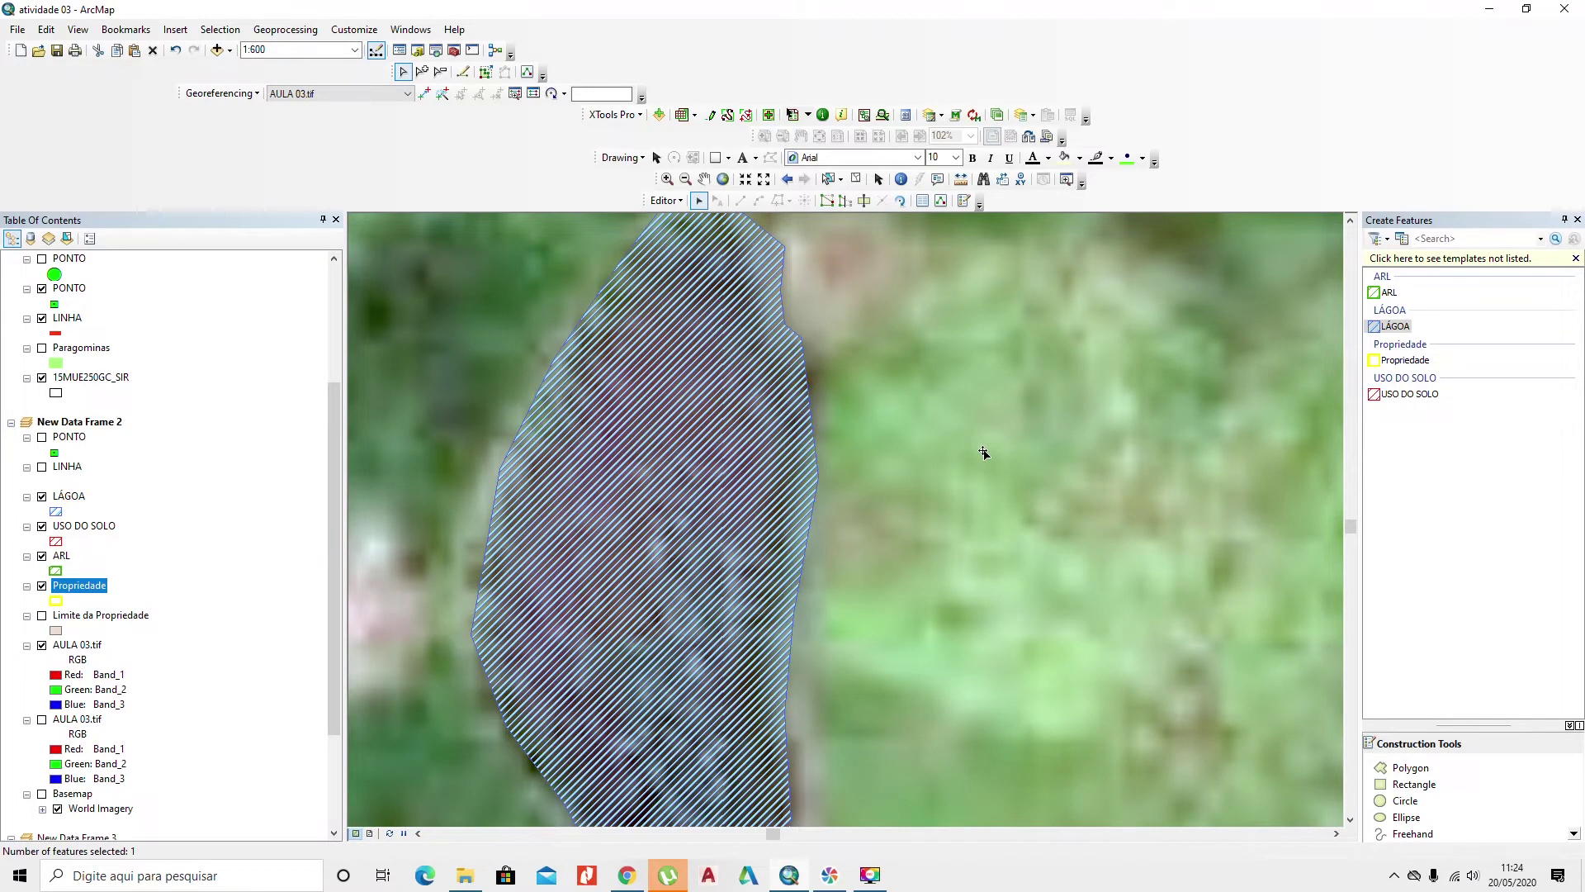
# Step: Select the pond polygon to verify it belongs to LÁGOA, then choose the ARL template
pyautogui.scroll(3, 983, 453)
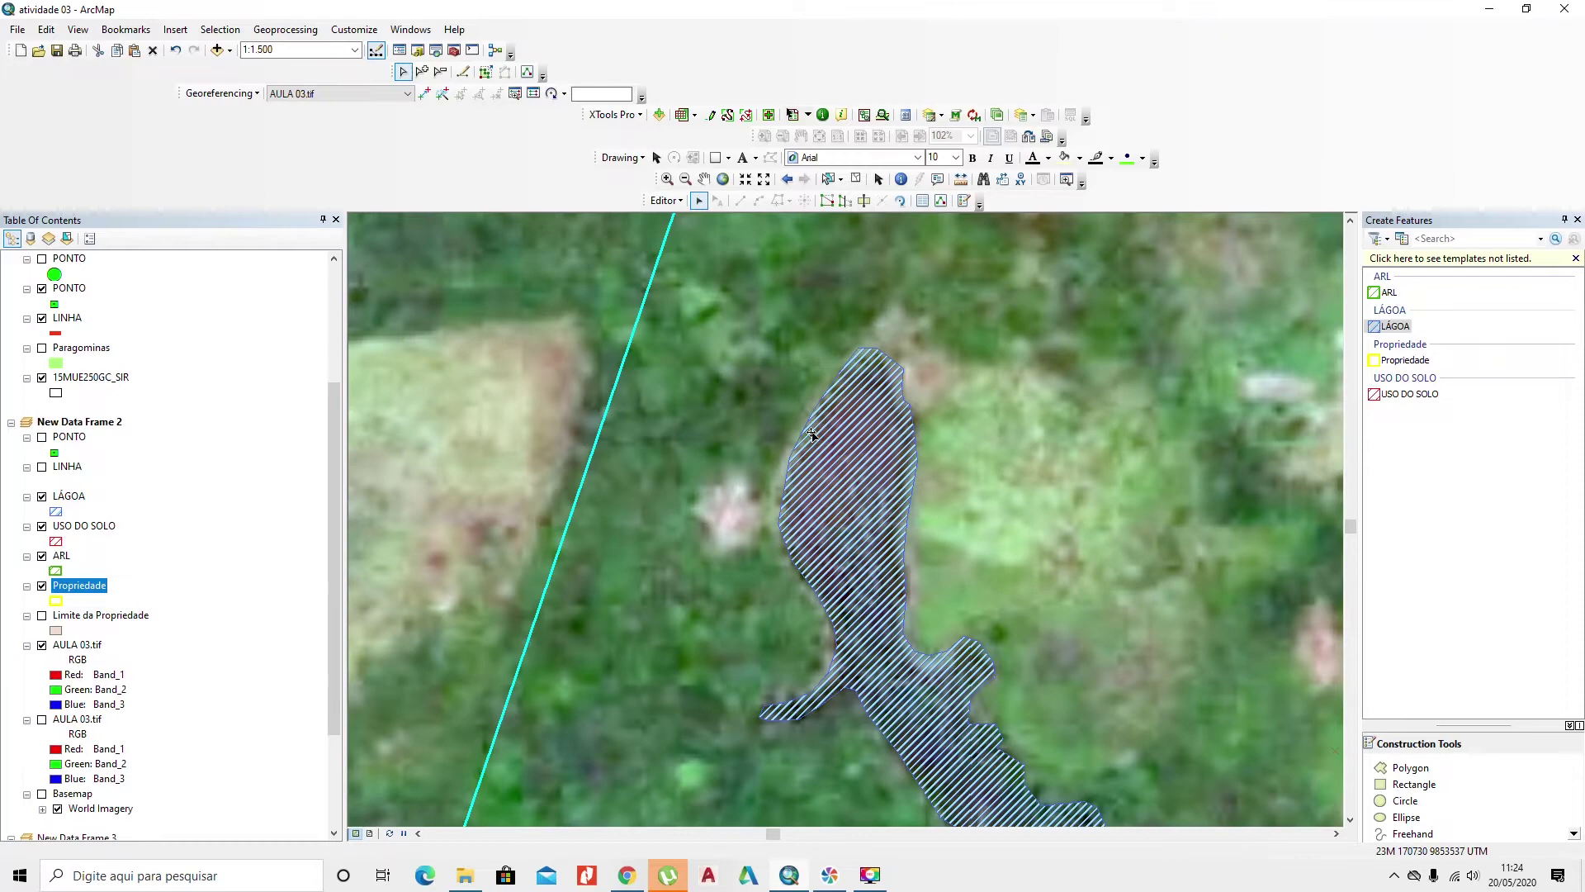
pyautogui.scroll(4, 818, 487)
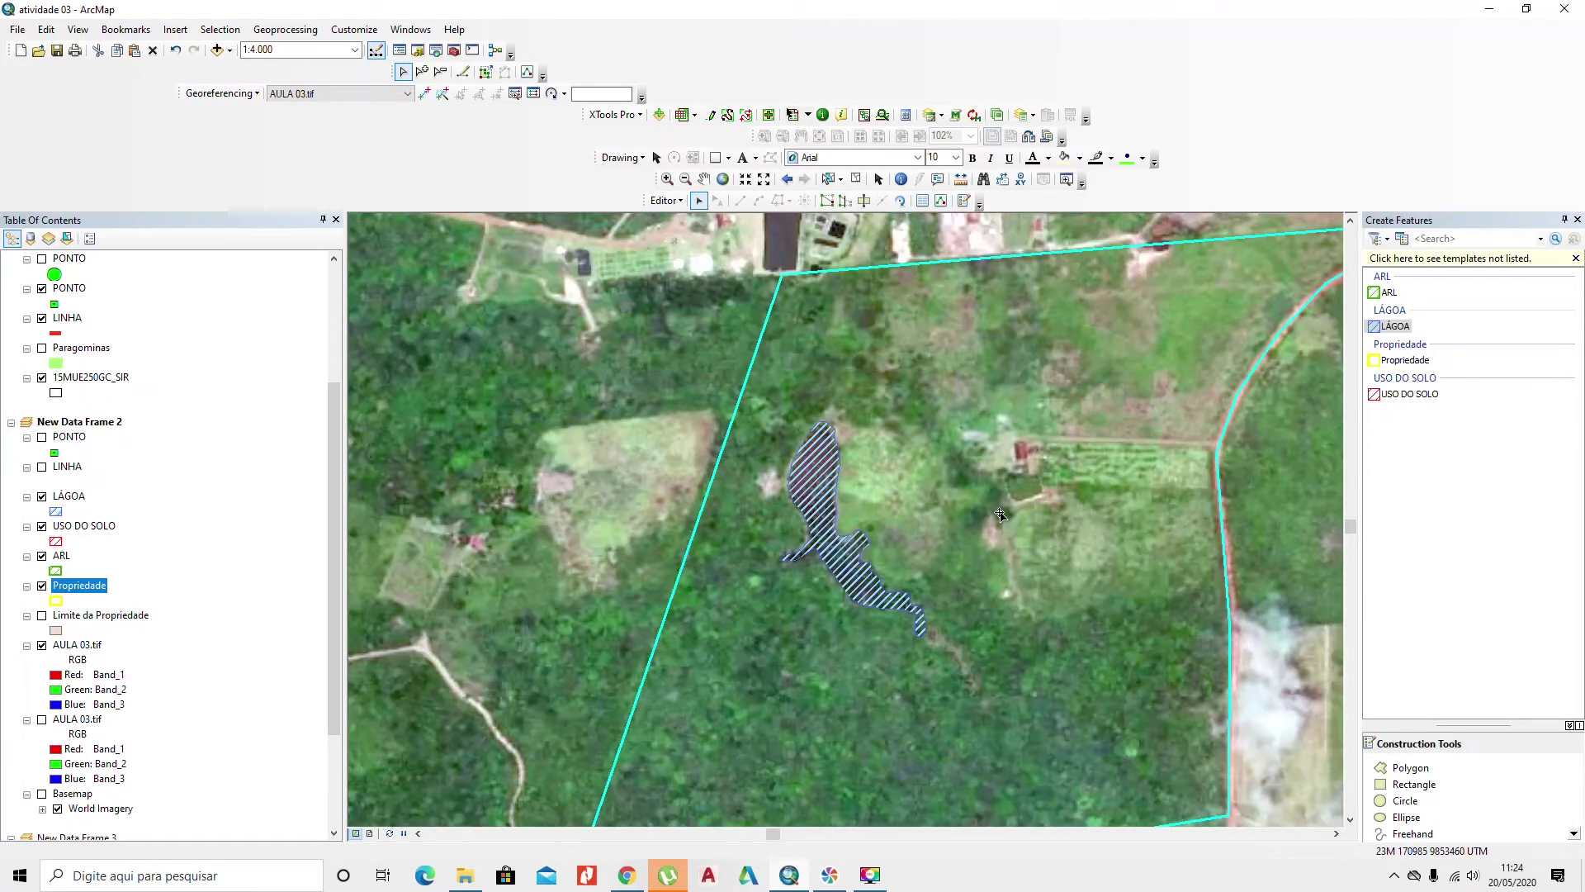
pyautogui.click(899, 607)
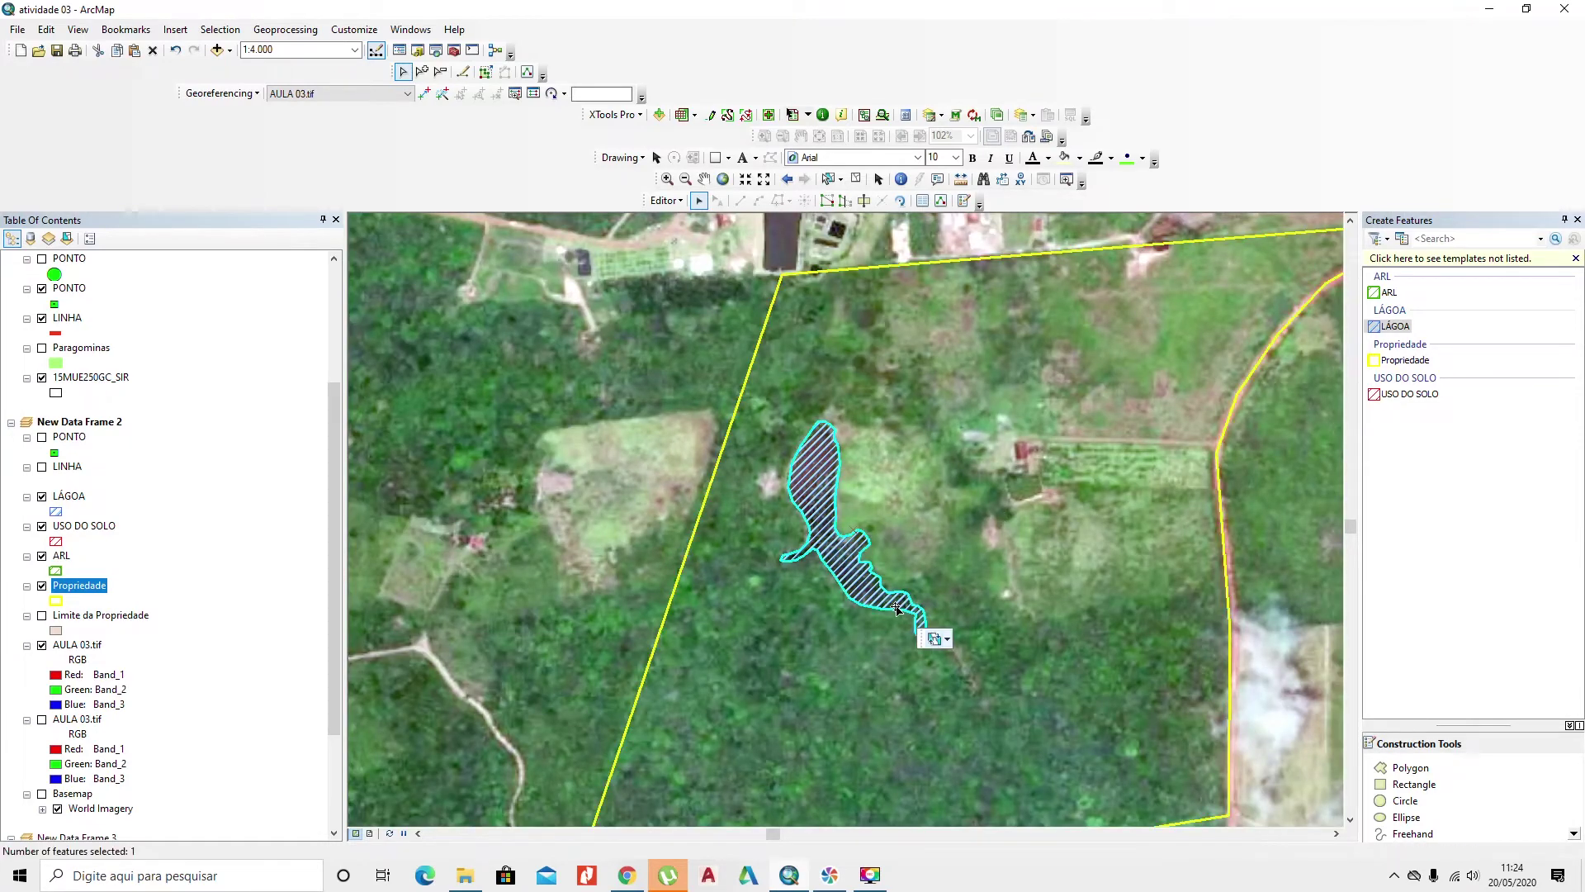
pyautogui.click(947, 641)
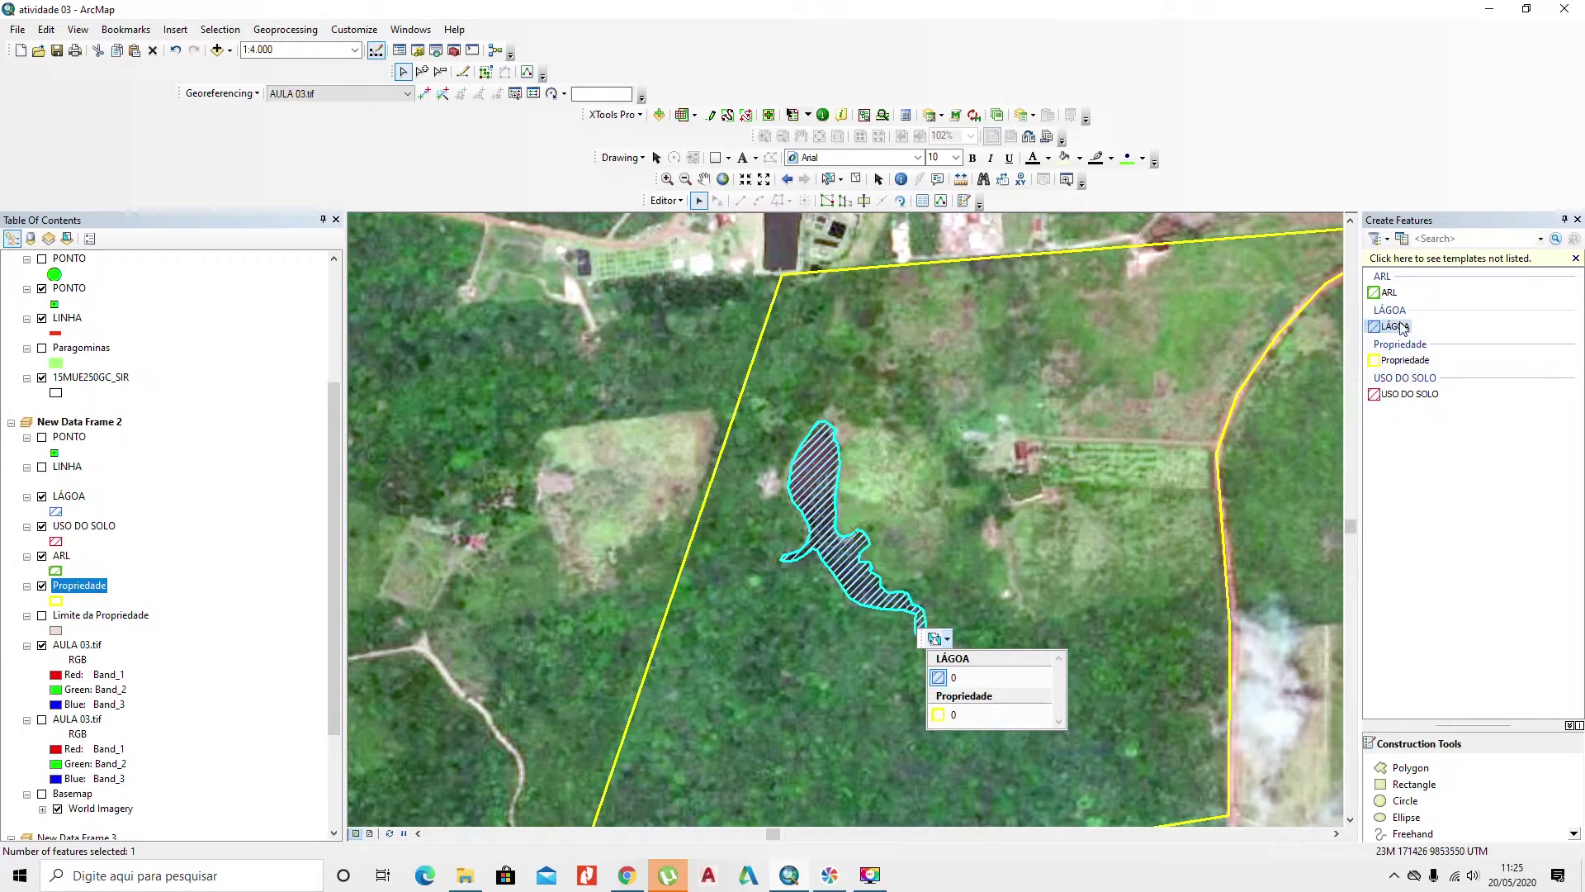
pyautogui.click(1389, 293)
pyautogui.moveTo(1120, 599); pyautogui.dragTo(967, 551)
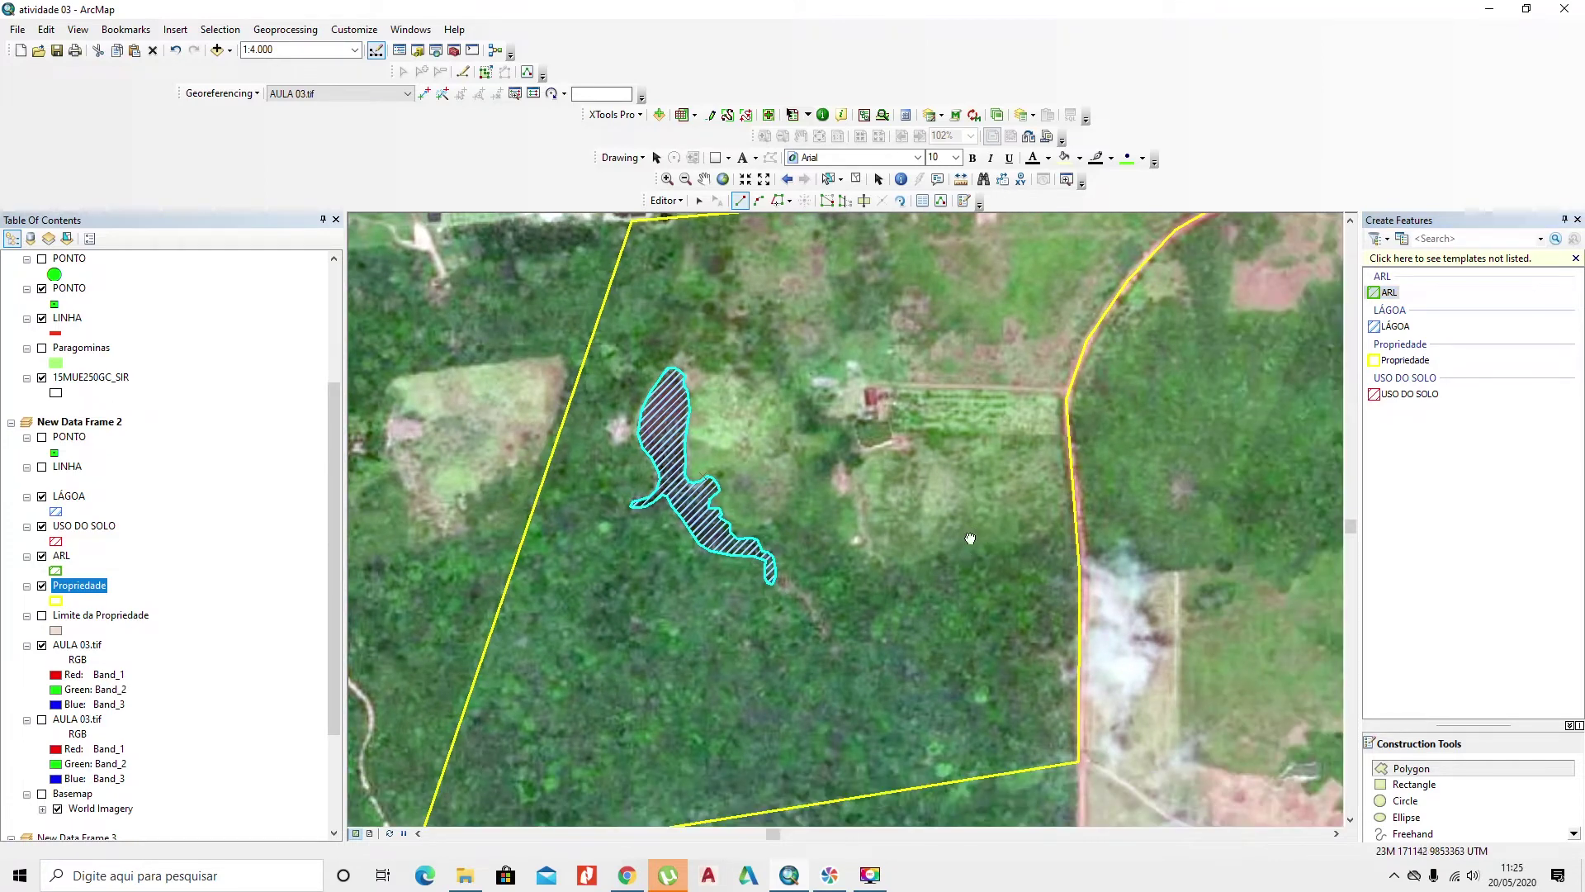
# Step: Pick the ARL template and place its first vertex on the yellow eastern boundary
pyautogui.moveTo(971, 538); pyautogui.dragTo(975, 578)
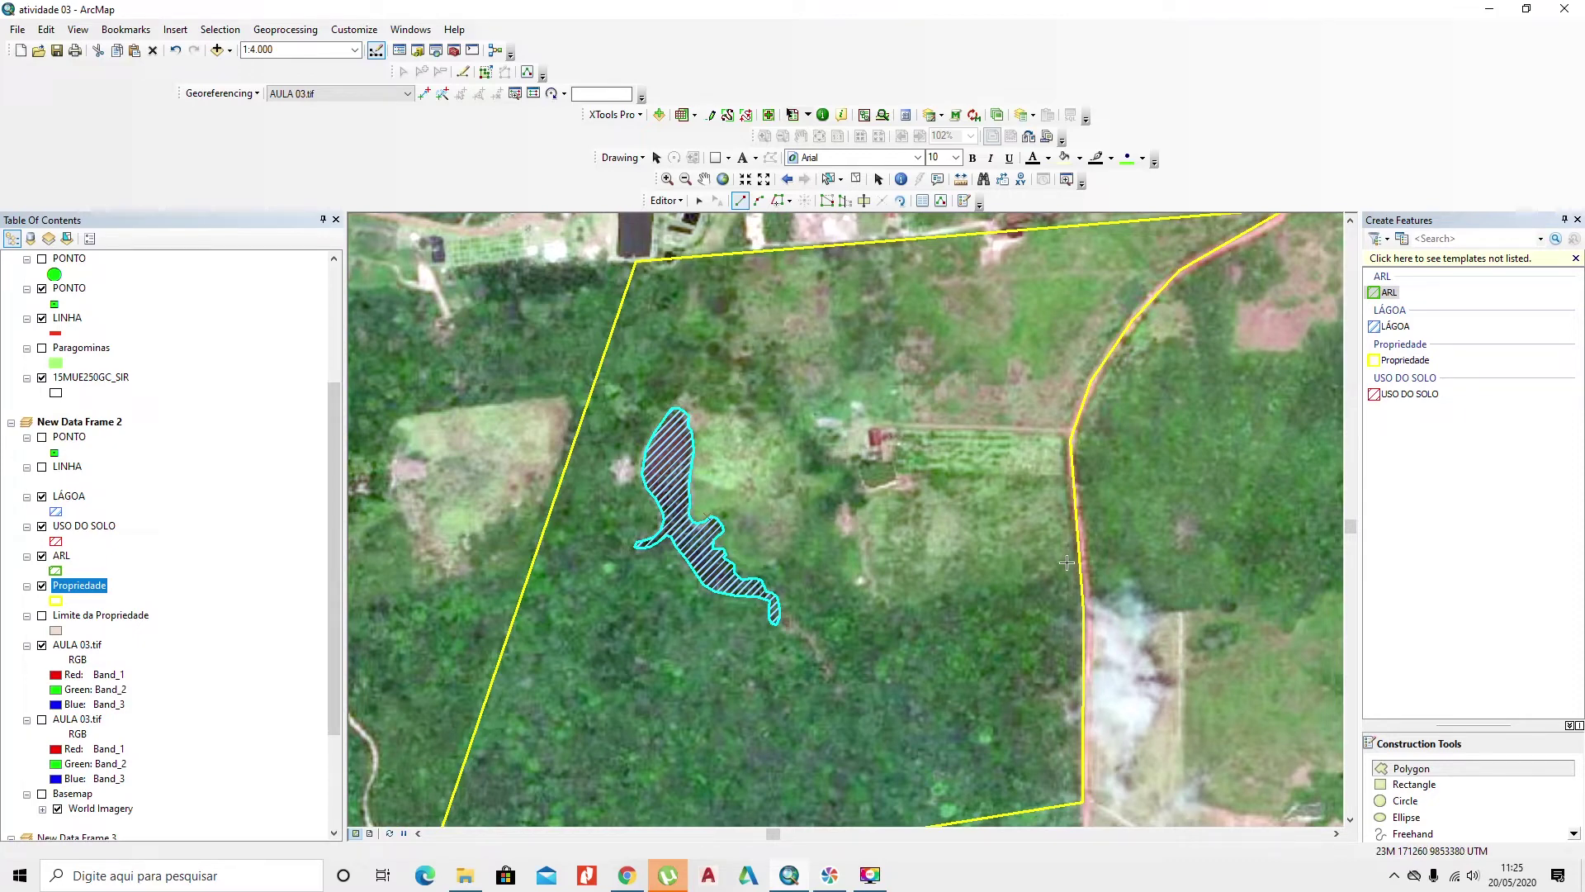
pyautogui.click(1374, 296)
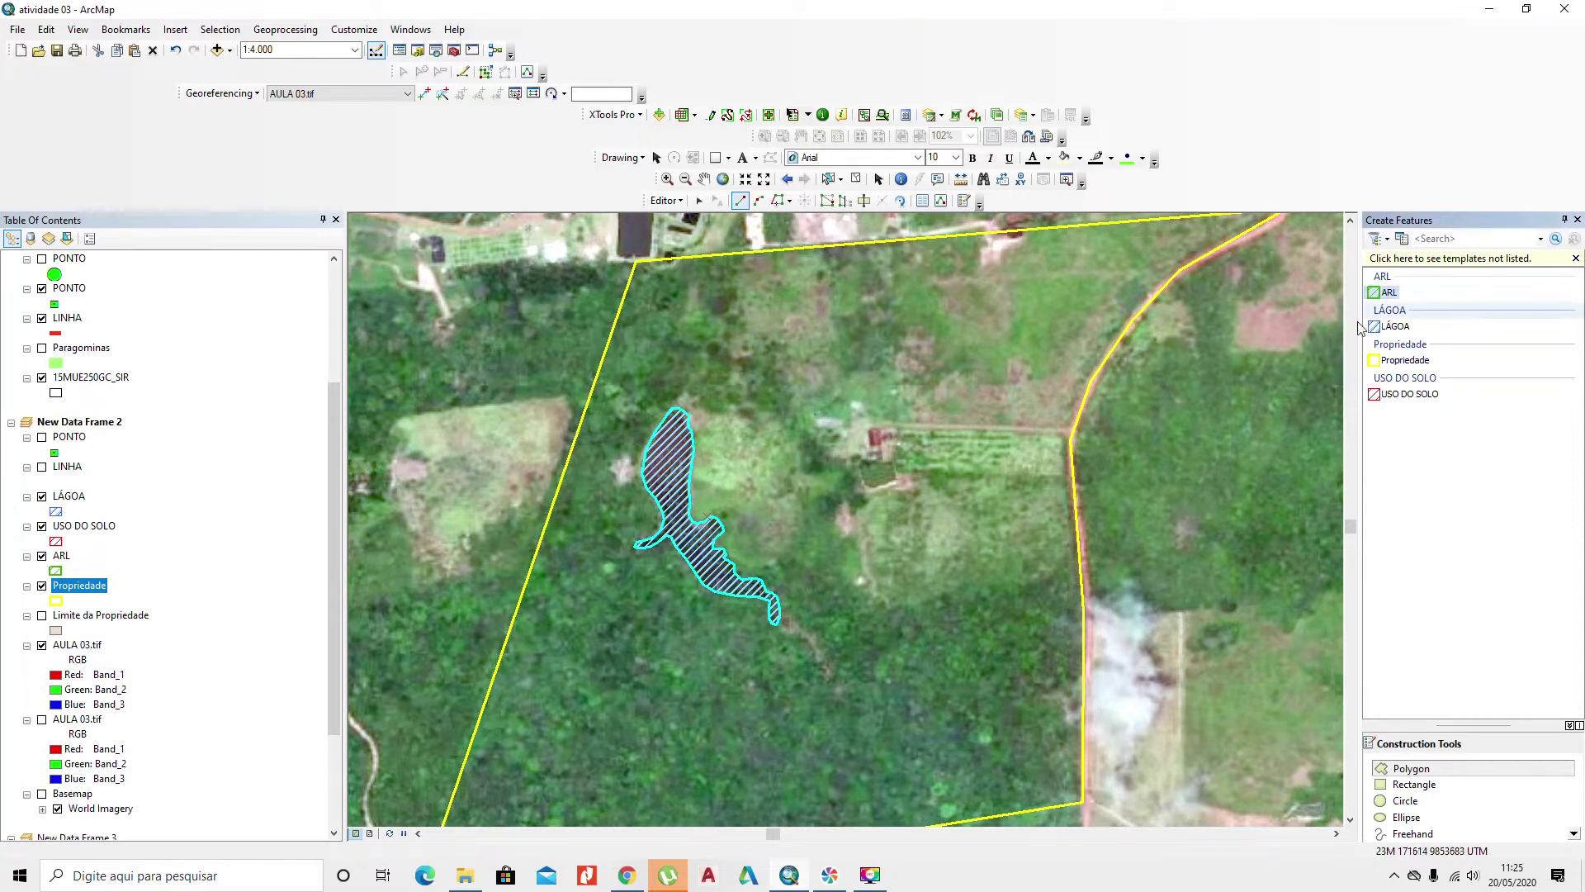
pyautogui.click(1079, 543)
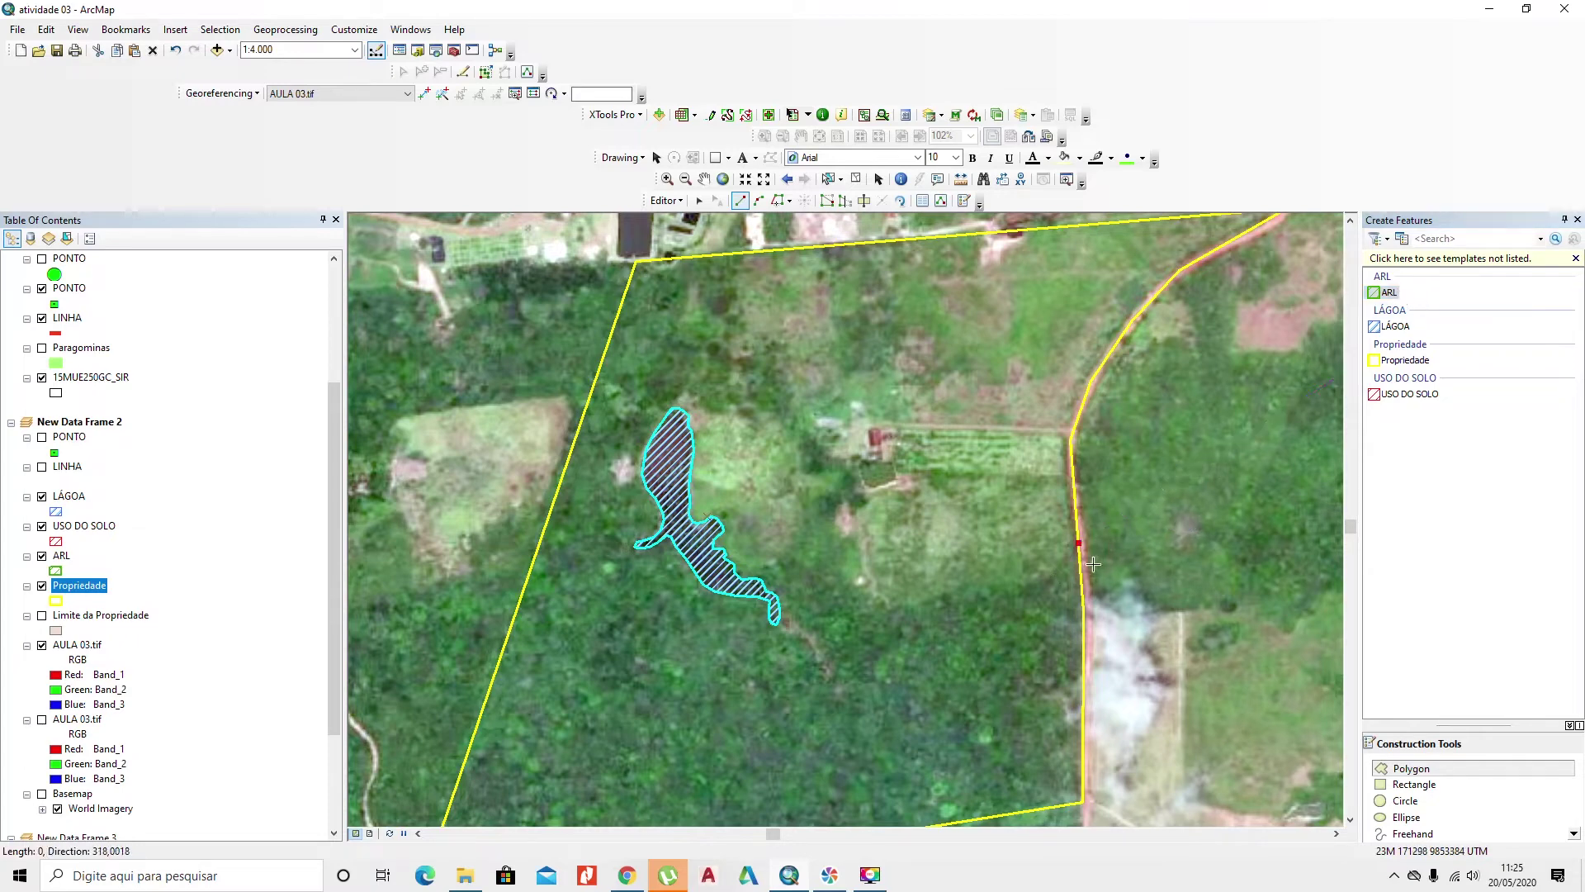
pyautogui.moveTo(1040, 650); pyautogui.dragTo(1049, 623)
pyautogui.scroll(-2, 1060, 596)
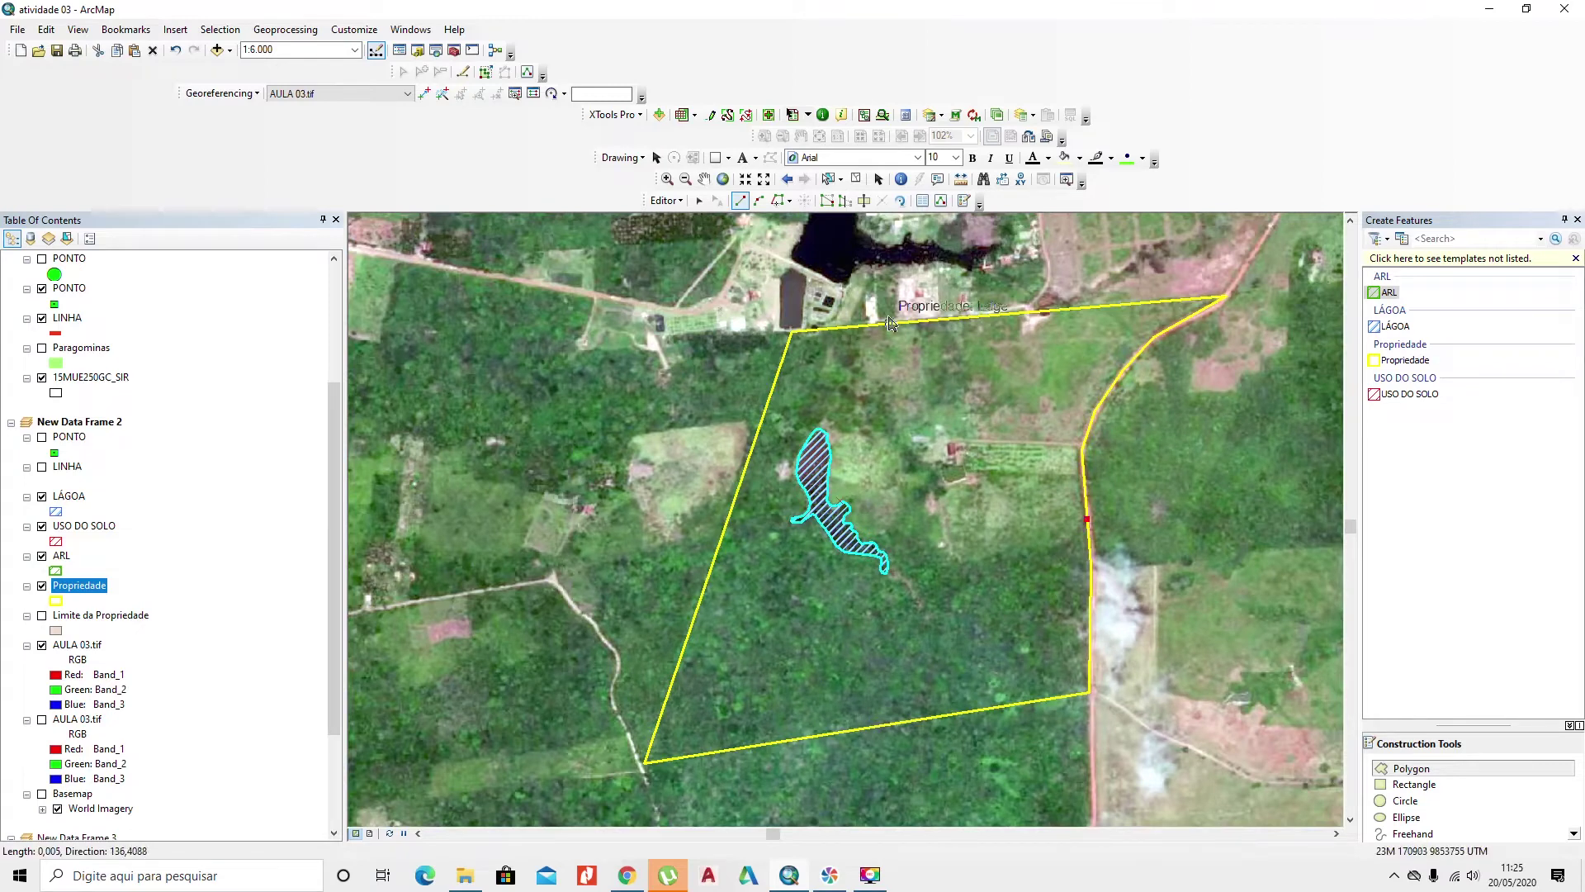
# Step: Trace the property outline with the Trace method to create an ARL polygon
pyautogui.click(791, 202)
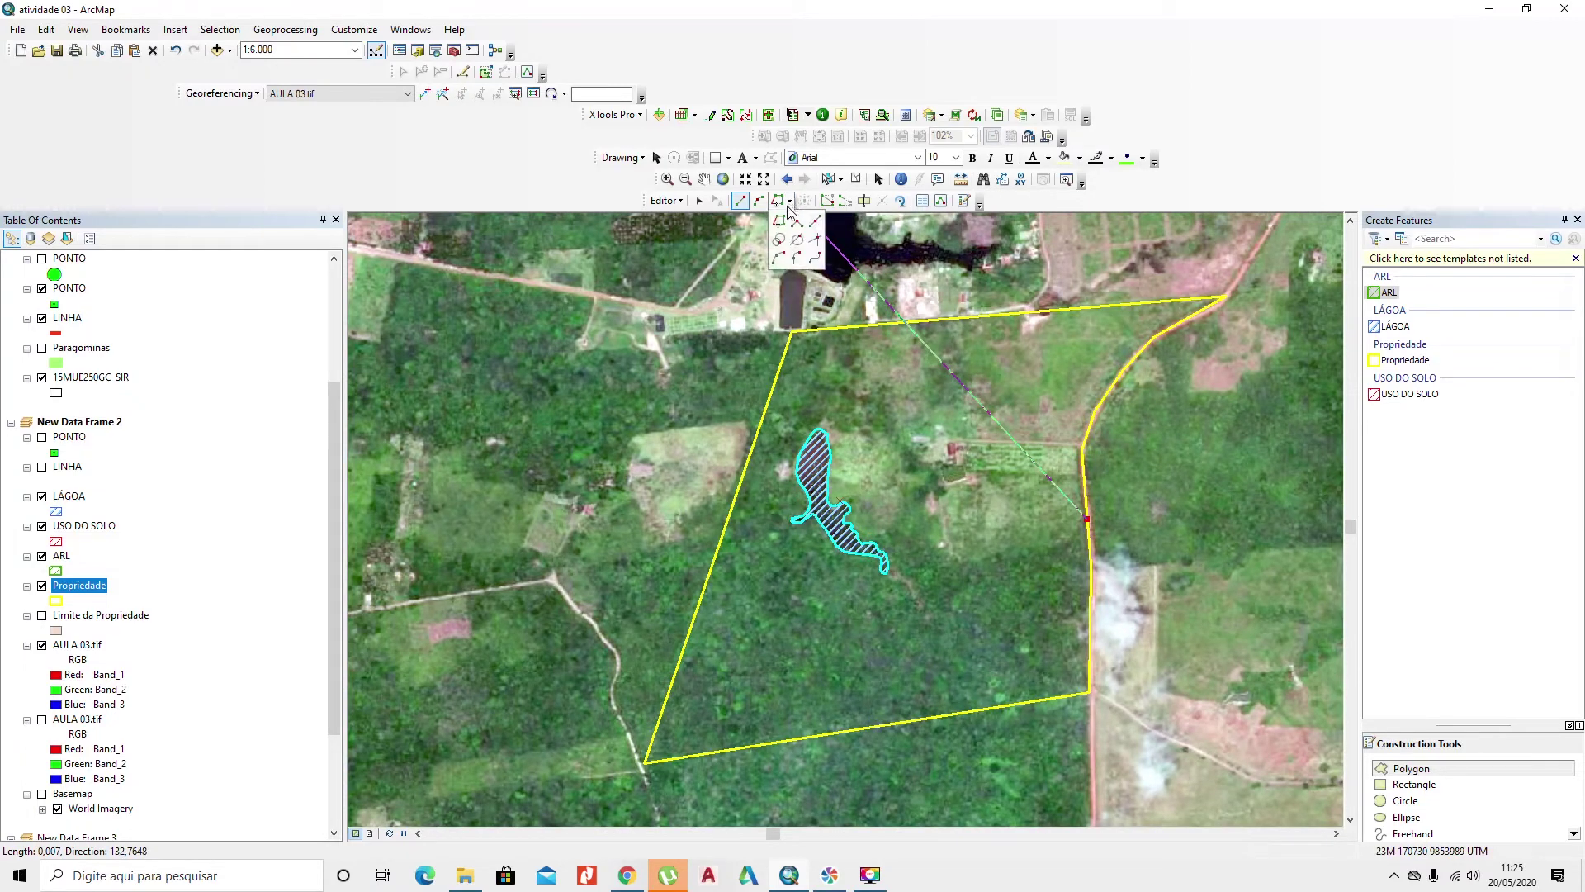
pyautogui.click(780, 223)
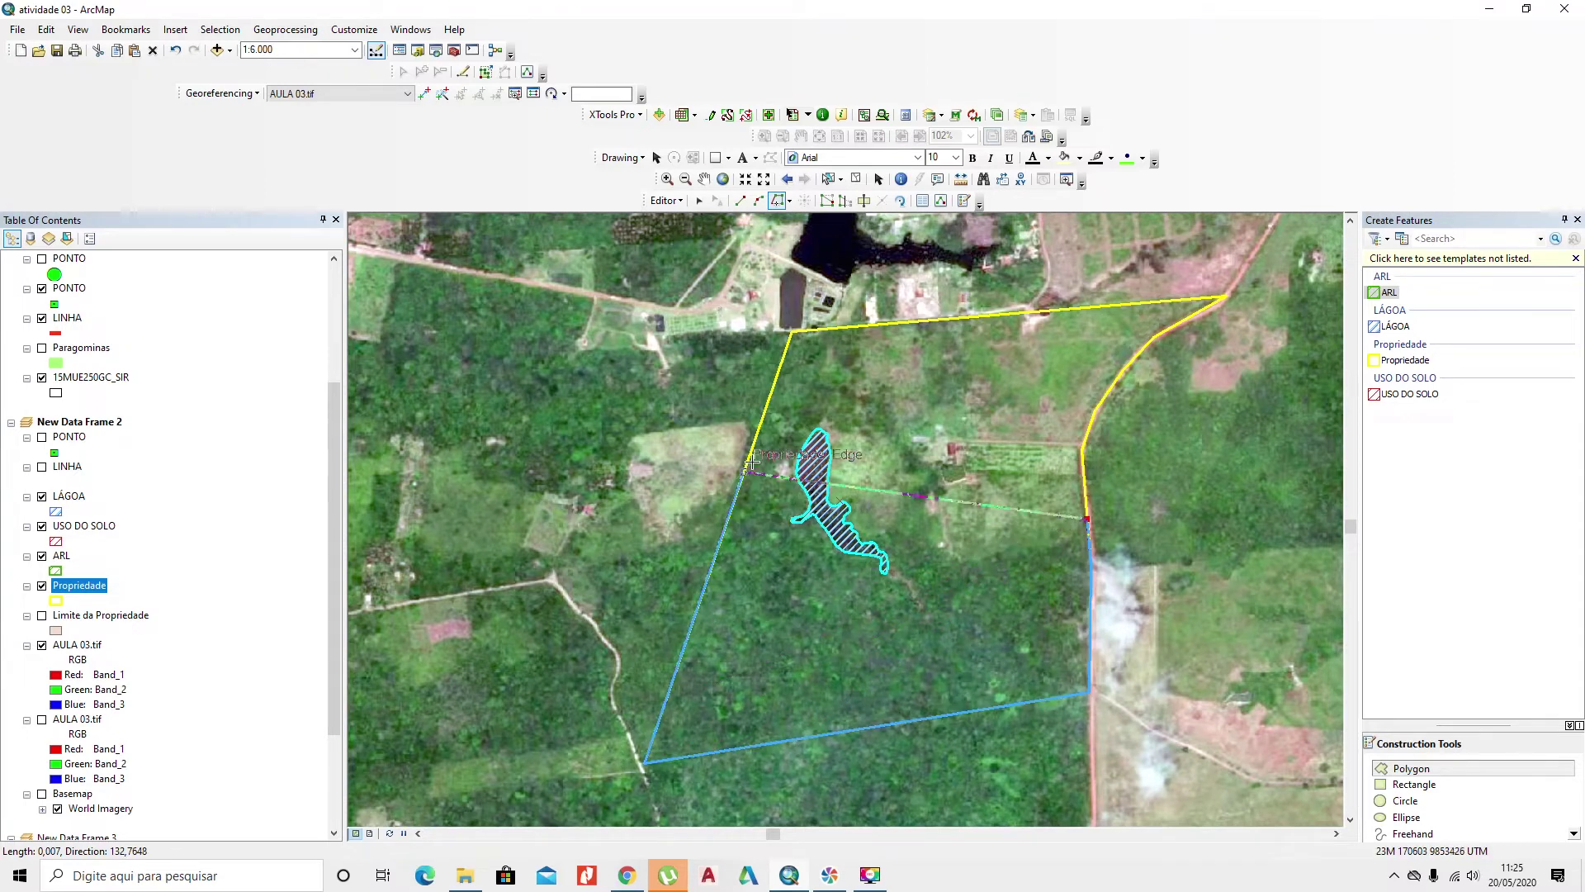
pyautogui.doubleClick(863, 339)
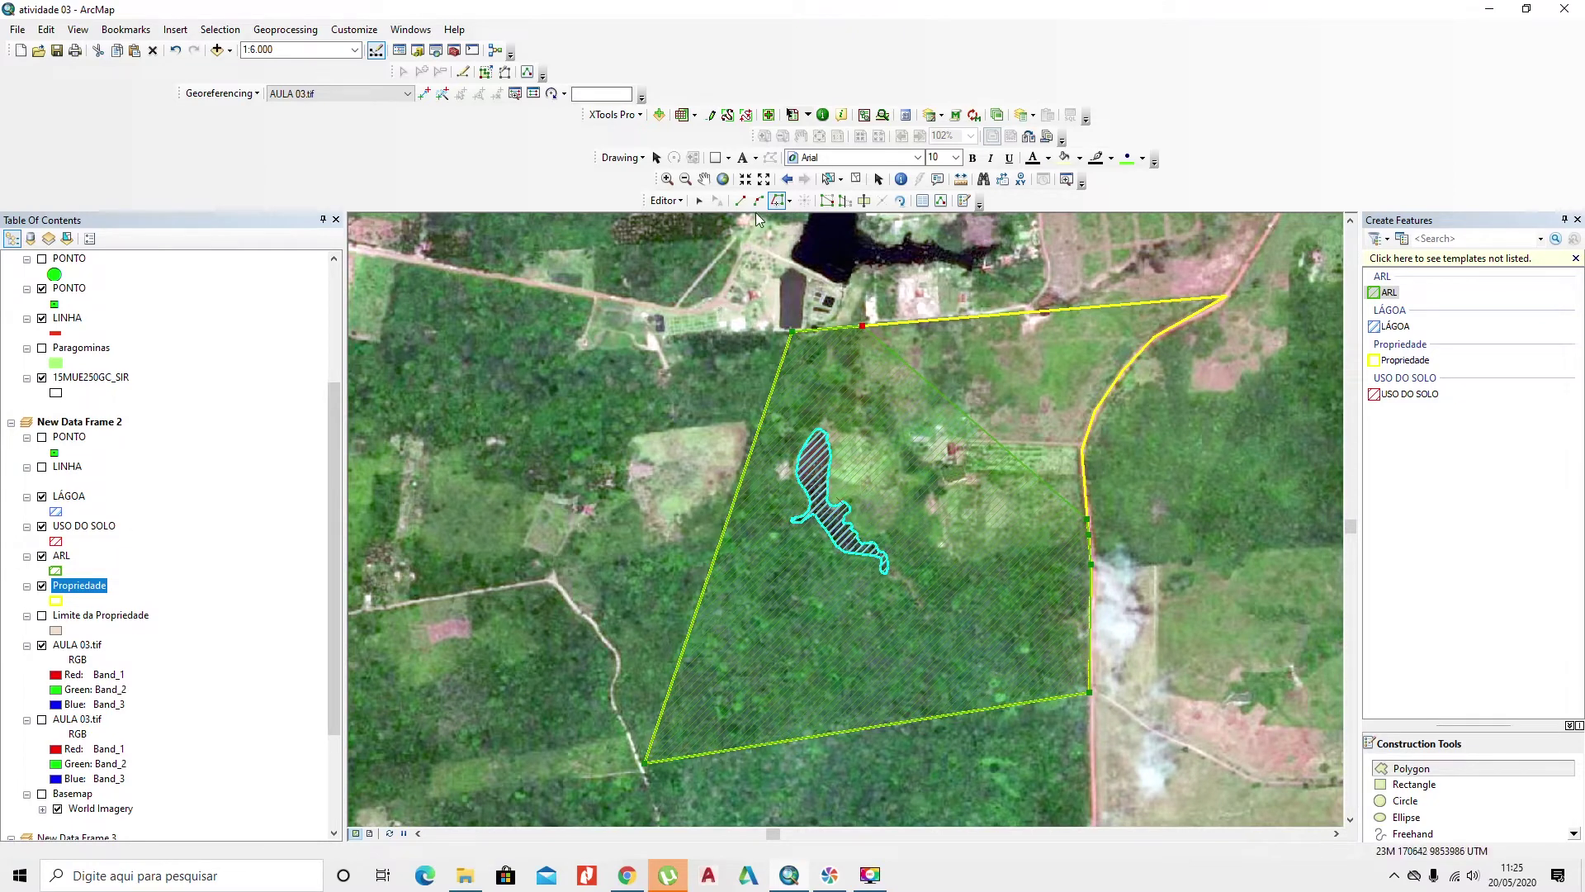
# Step: Begin a second ARL sketch with straight segments from the north edge down to the lake
pyautogui.click(740, 201)
pyautogui.click(863, 326)
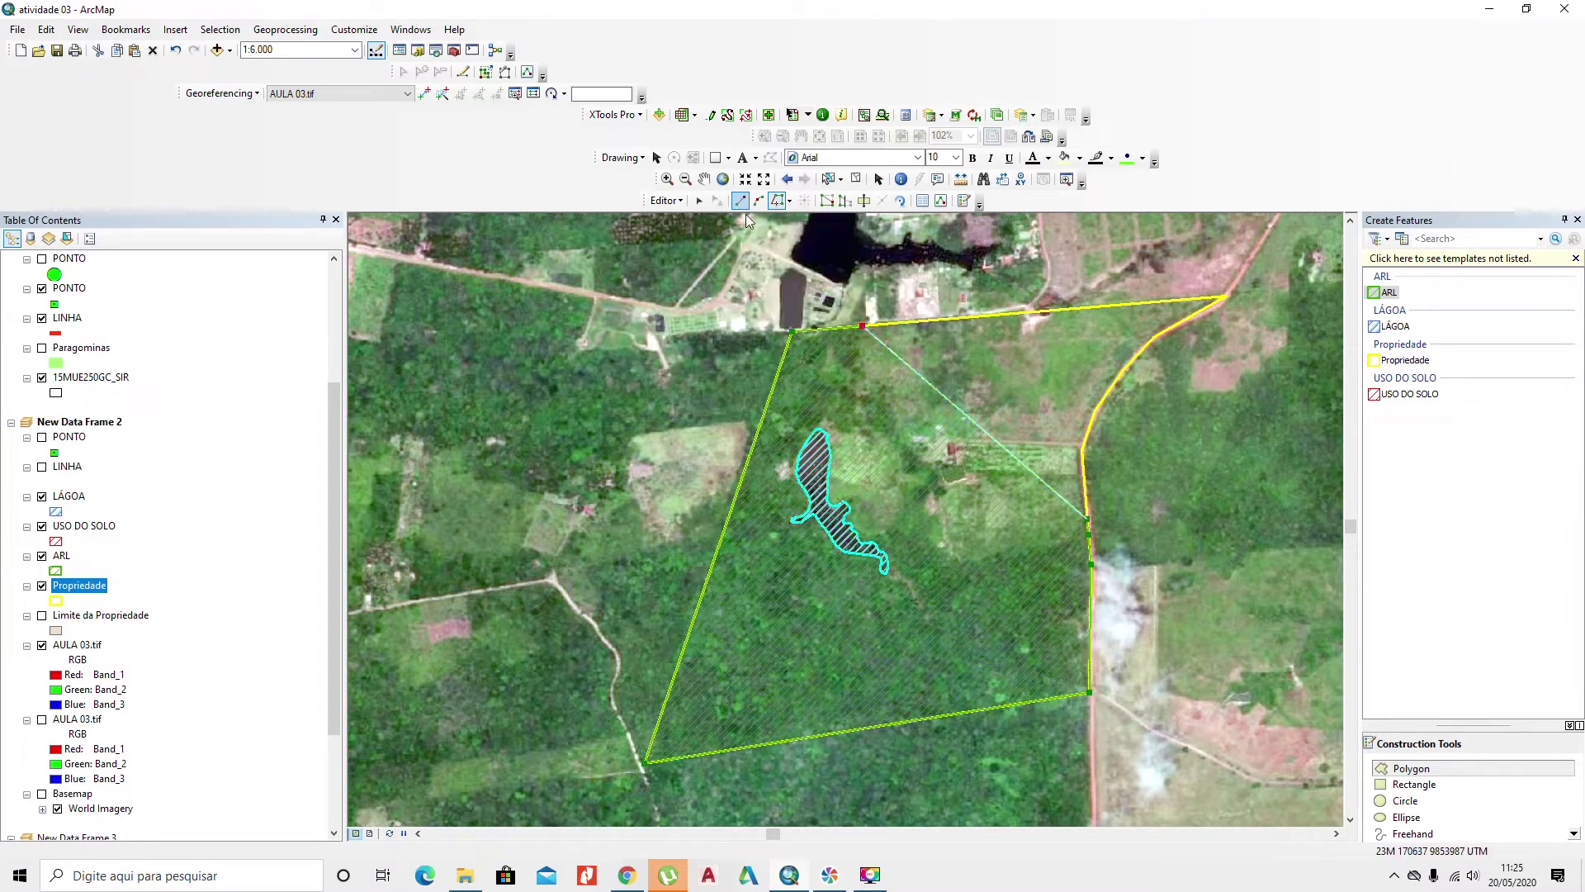
pyautogui.click(856, 429)
pyautogui.click(823, 431)
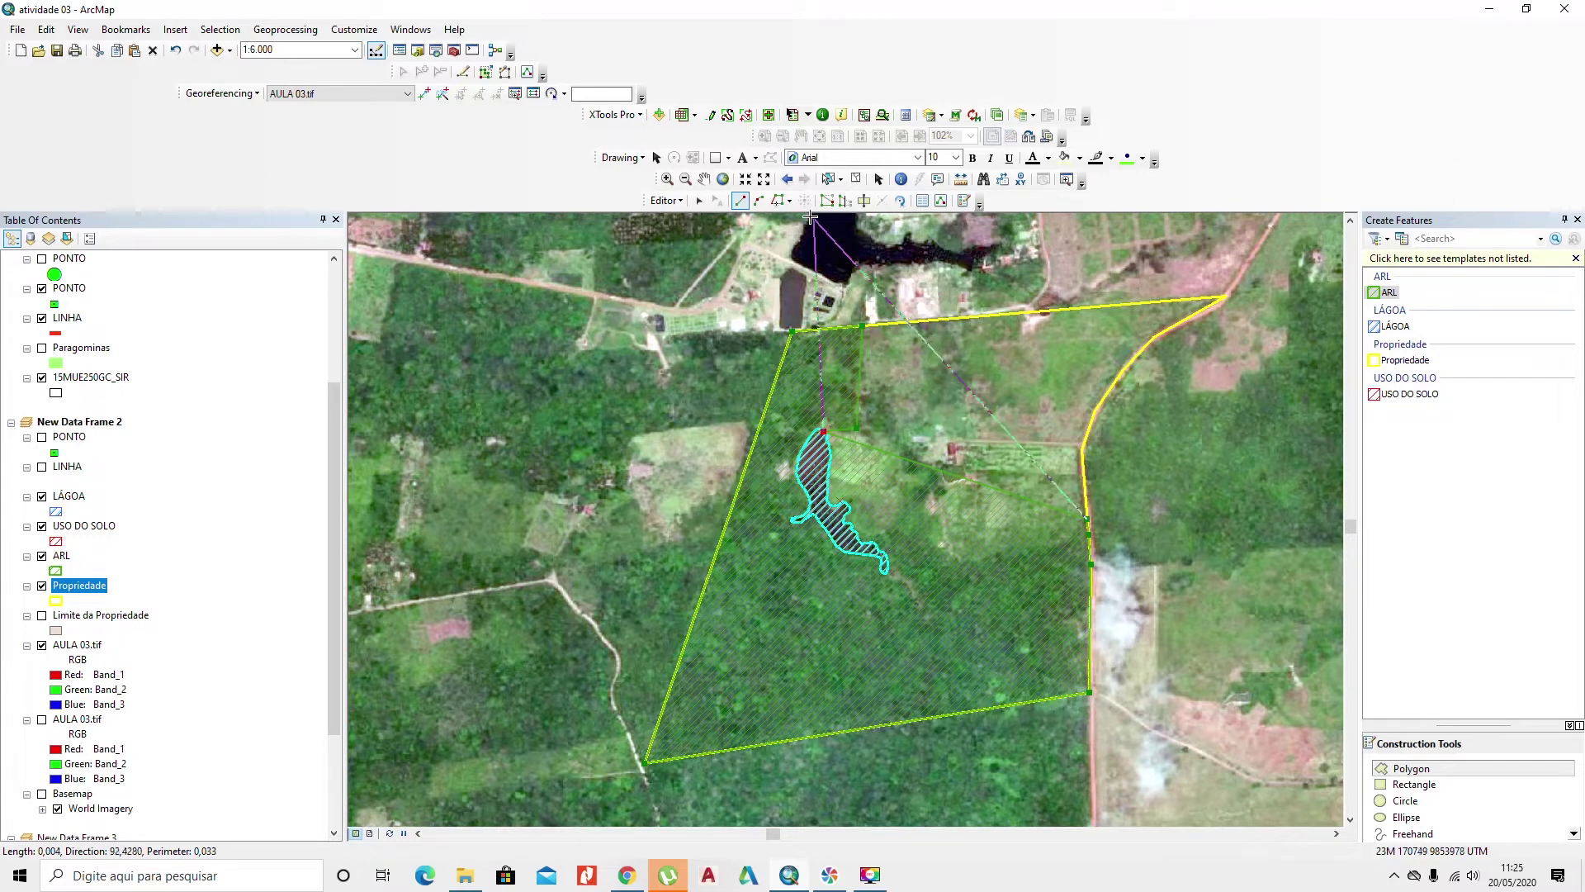
pyautogui.click(777, 201)
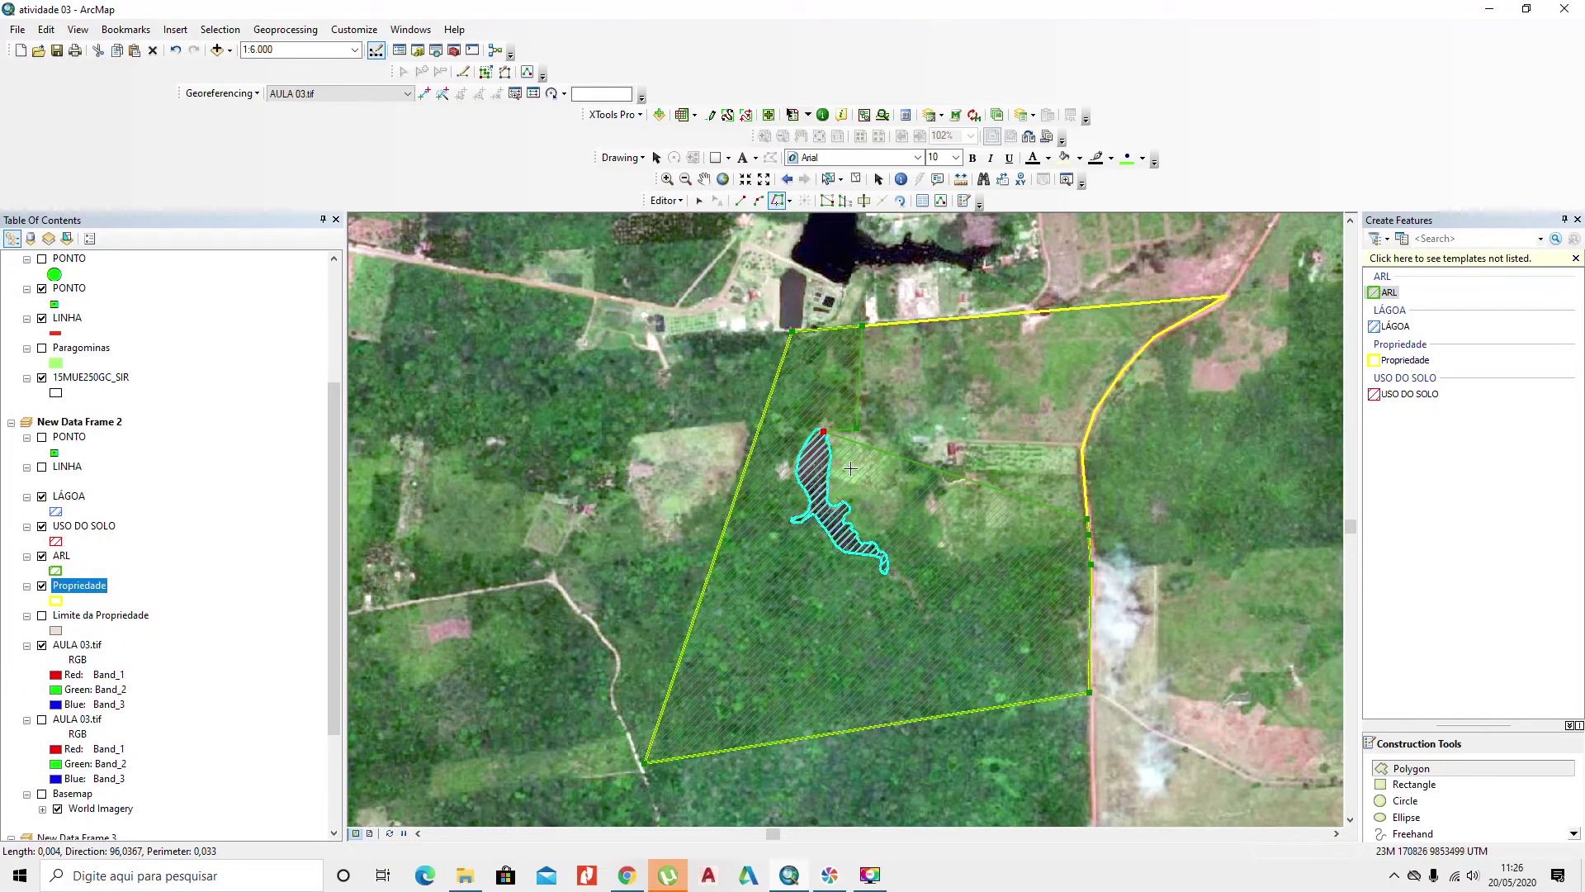
pyautogui.scroll(3, 826, 425)
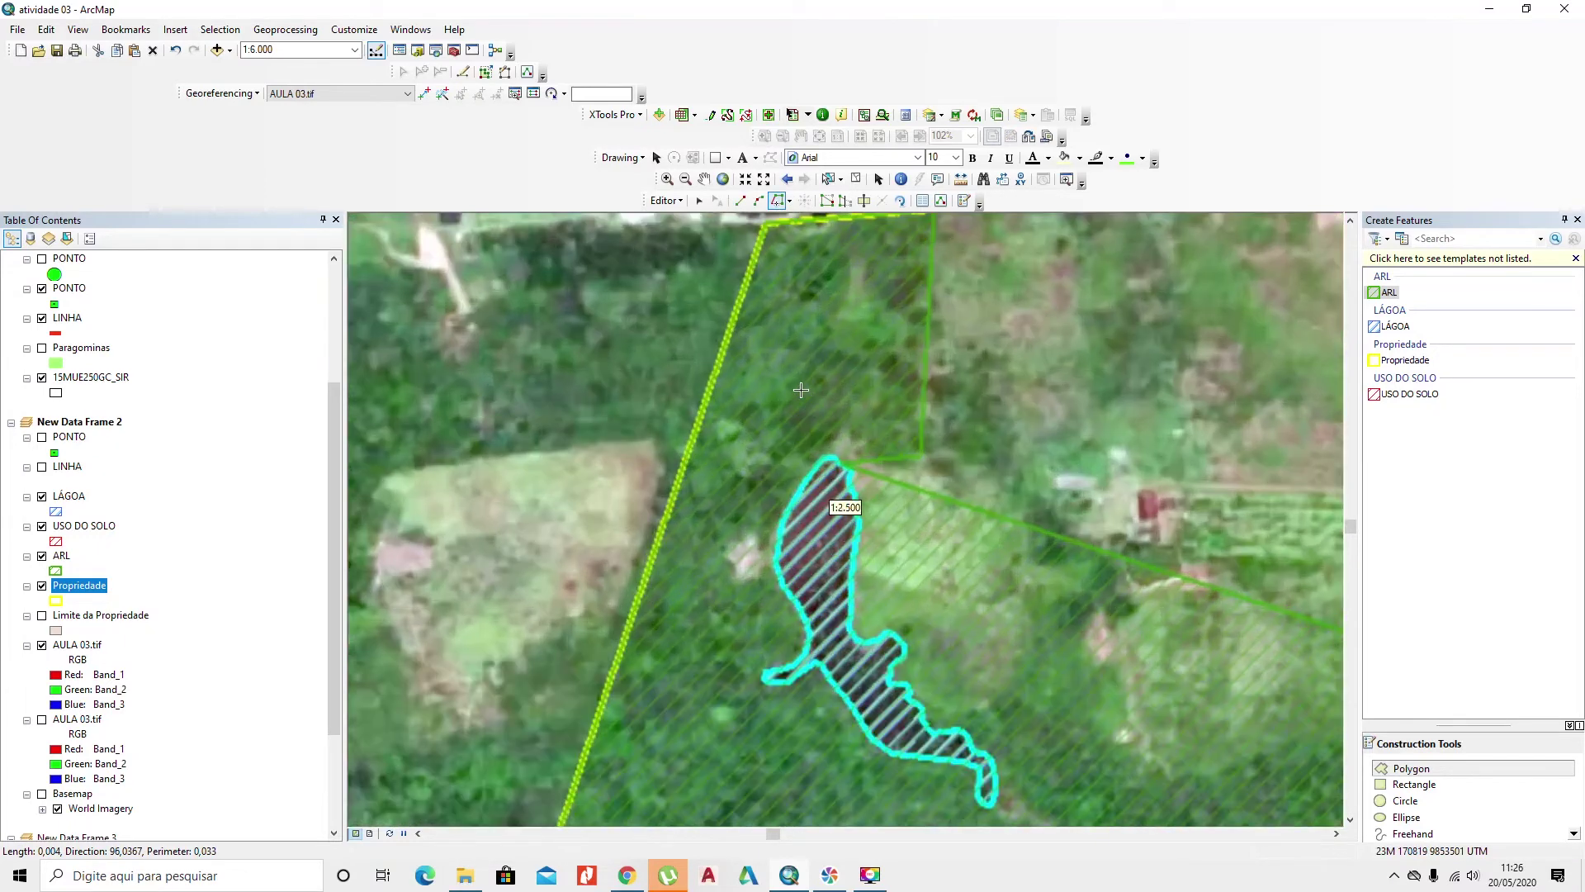
# Step: Trace the second ARL sketch from the lake's northern tip along its edge to the south side
pyautogui.click(834, 453)
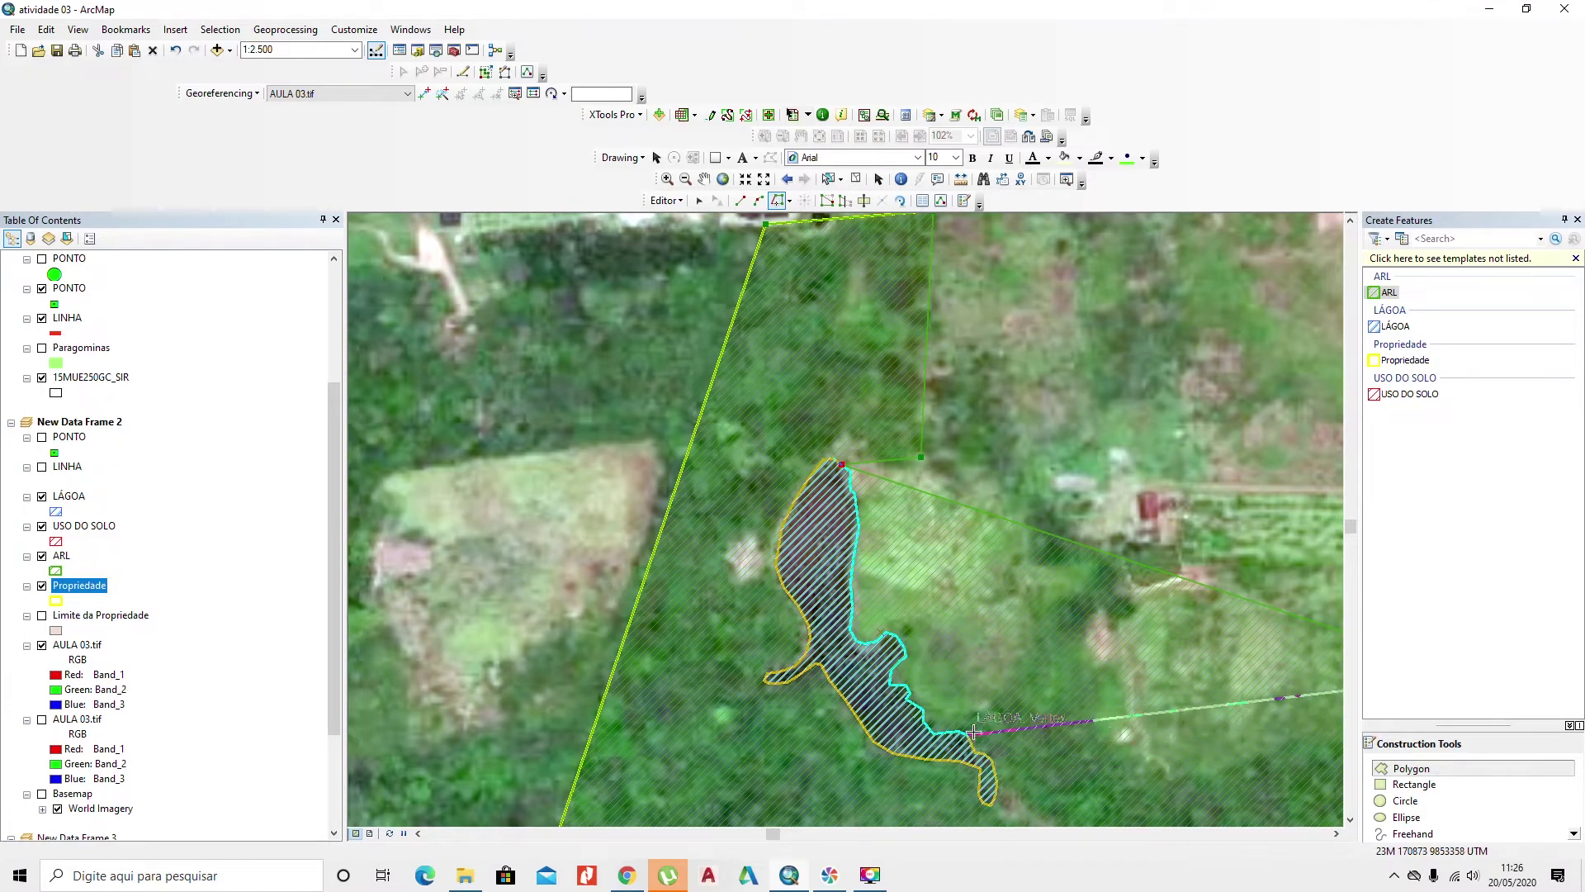
pyautogui.click(924, 710)
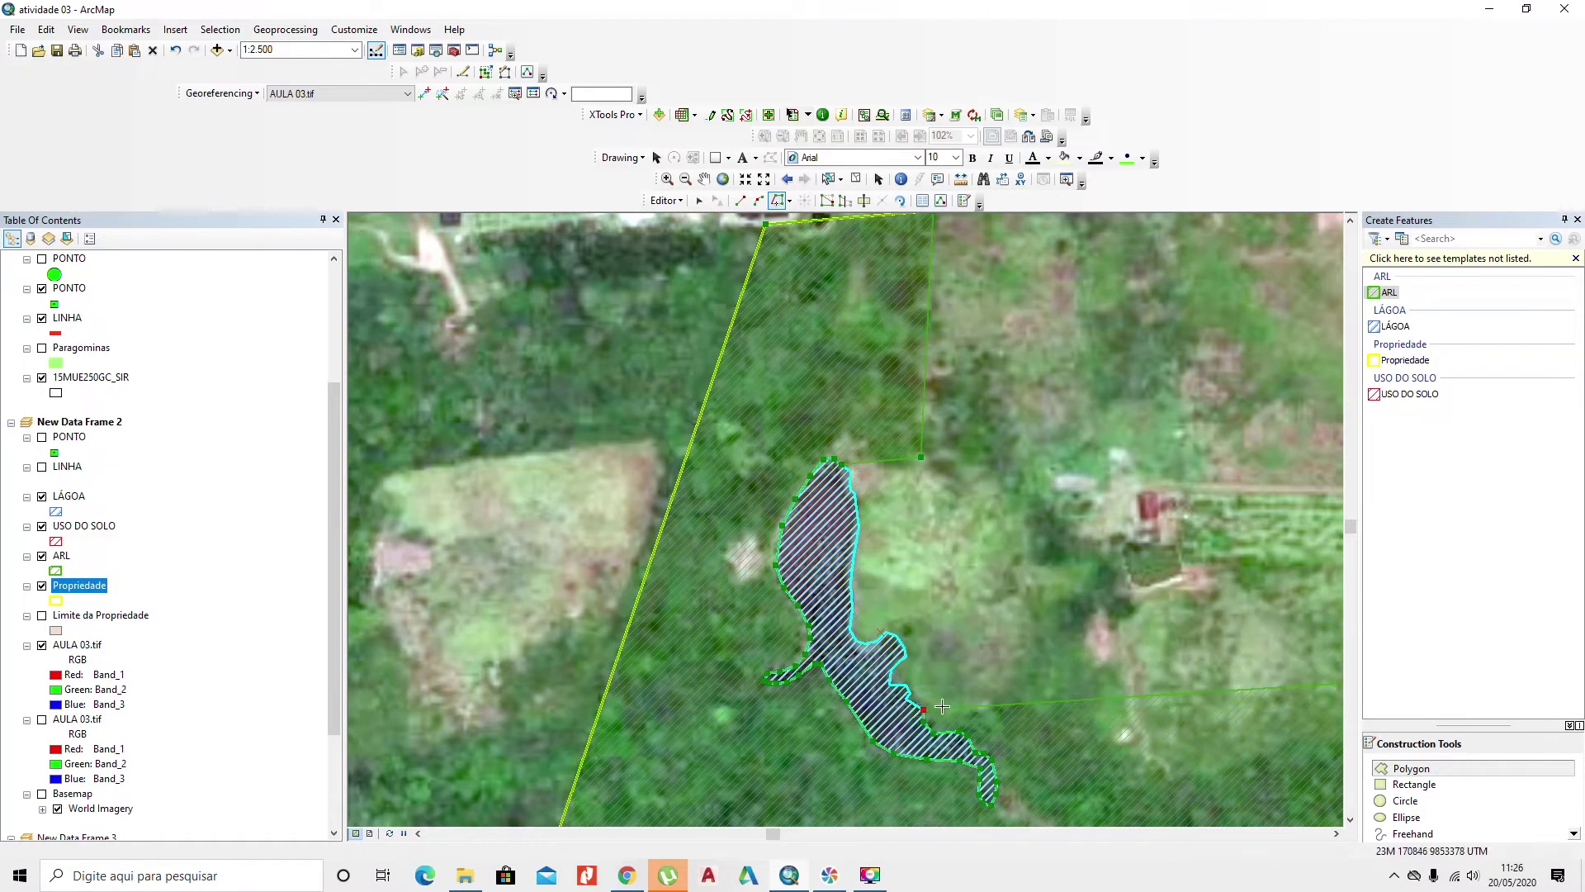
pyautogui.moveTo(961, 691); pyautogui.dragTo(818, 513)
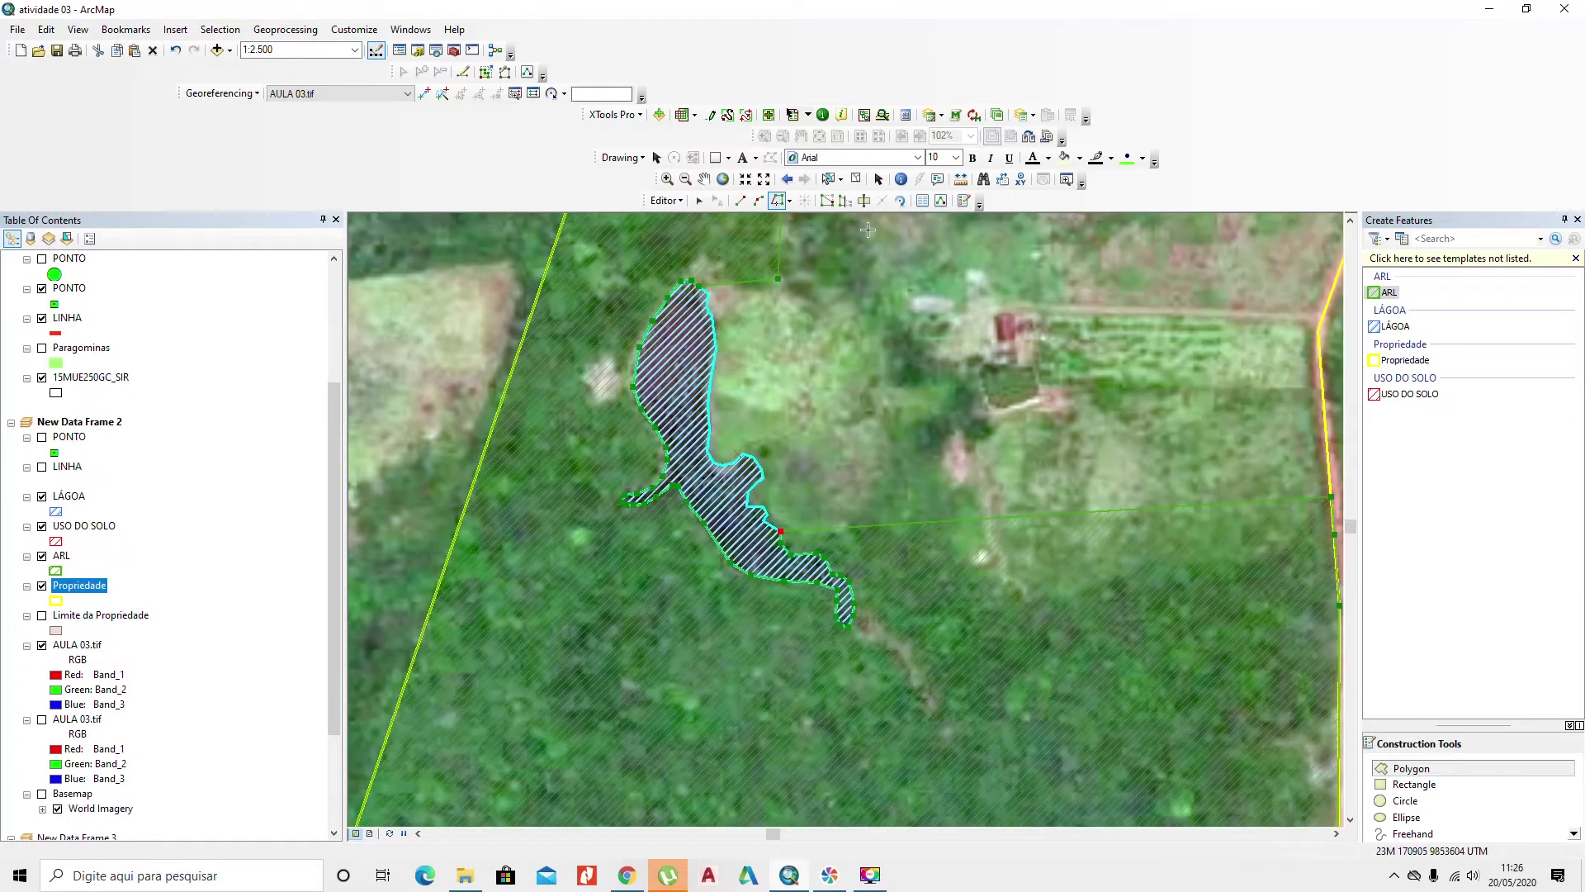
# Step: Add straight segments east from the lake to the property's east edge and finish the sketch
pyautogui.click(740, 201)
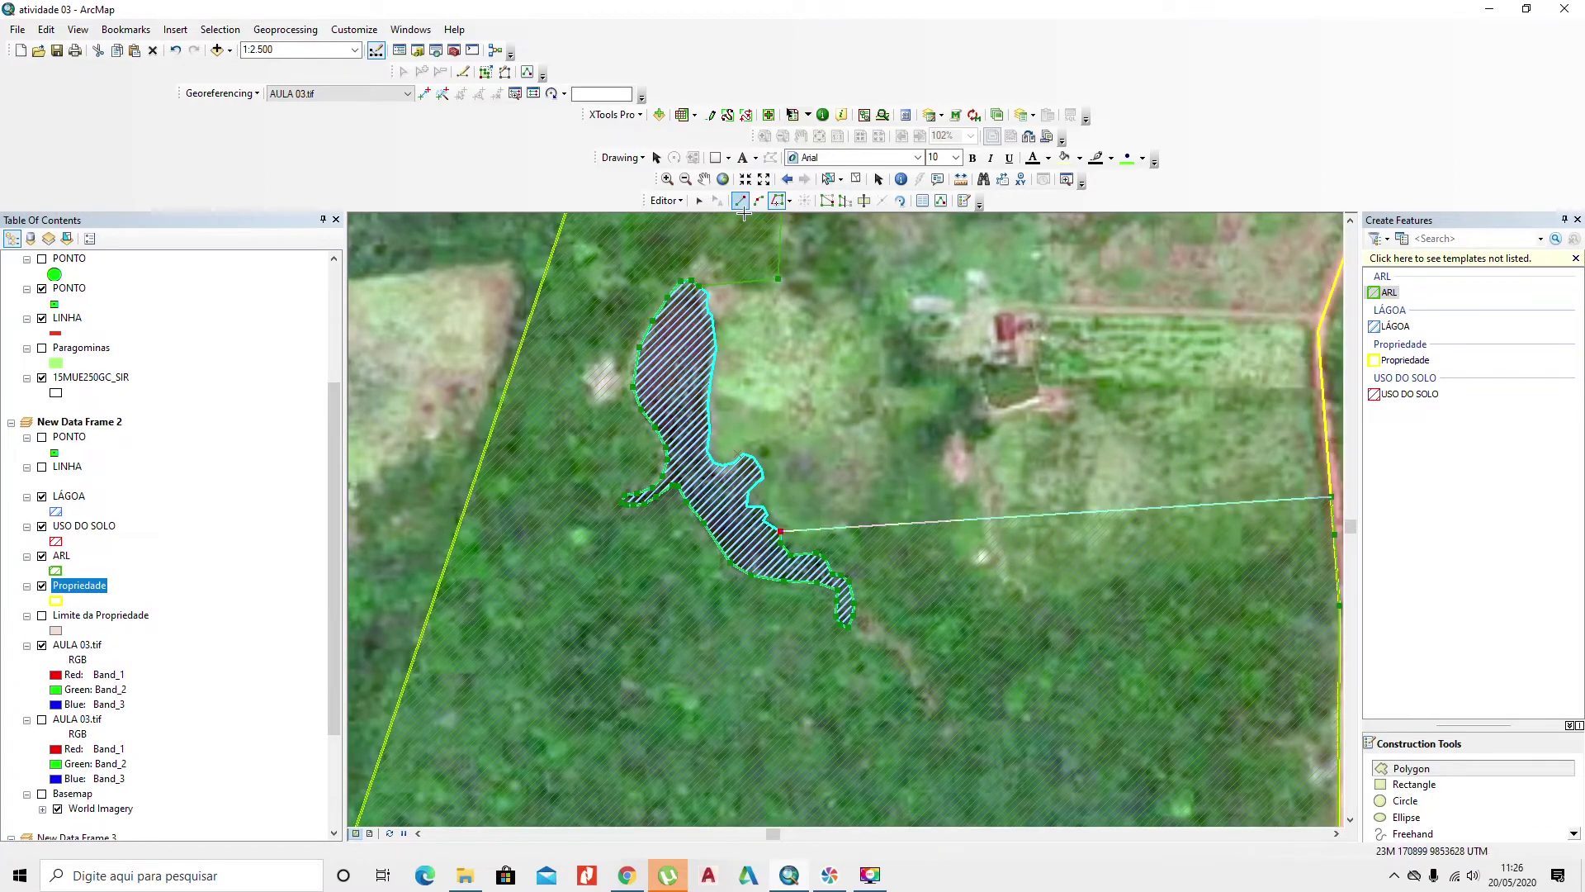
pyautogui.click(851, 524)
pyautogui.click(971, 550)
pyautogui.click(1032, 593)
pyautogui.click(1232, 545)
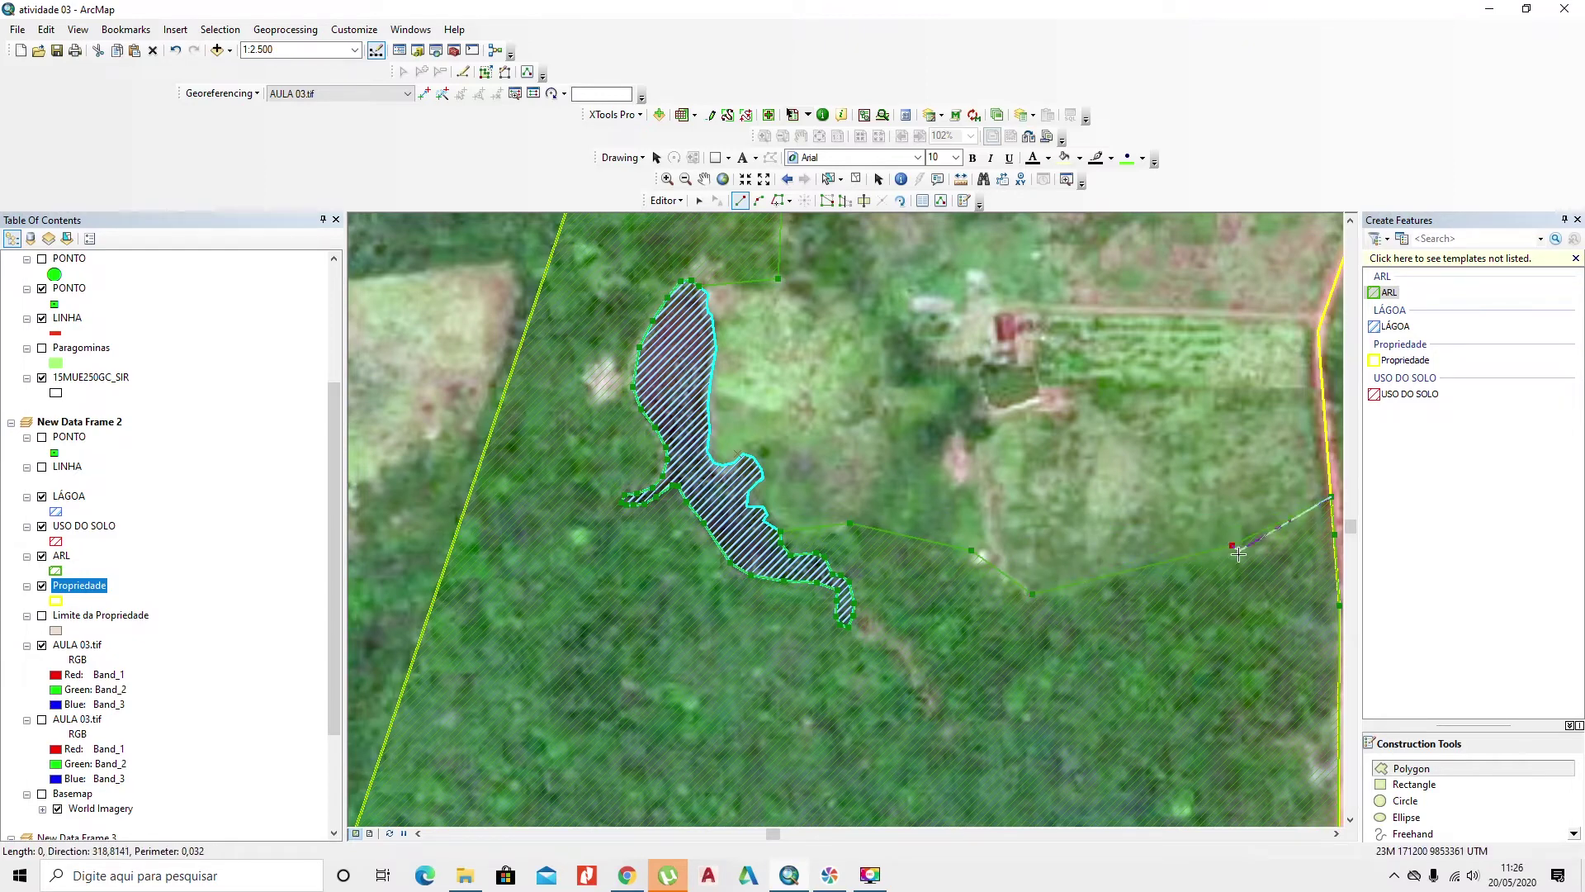
pyautogui.rightClick(1238, 580)
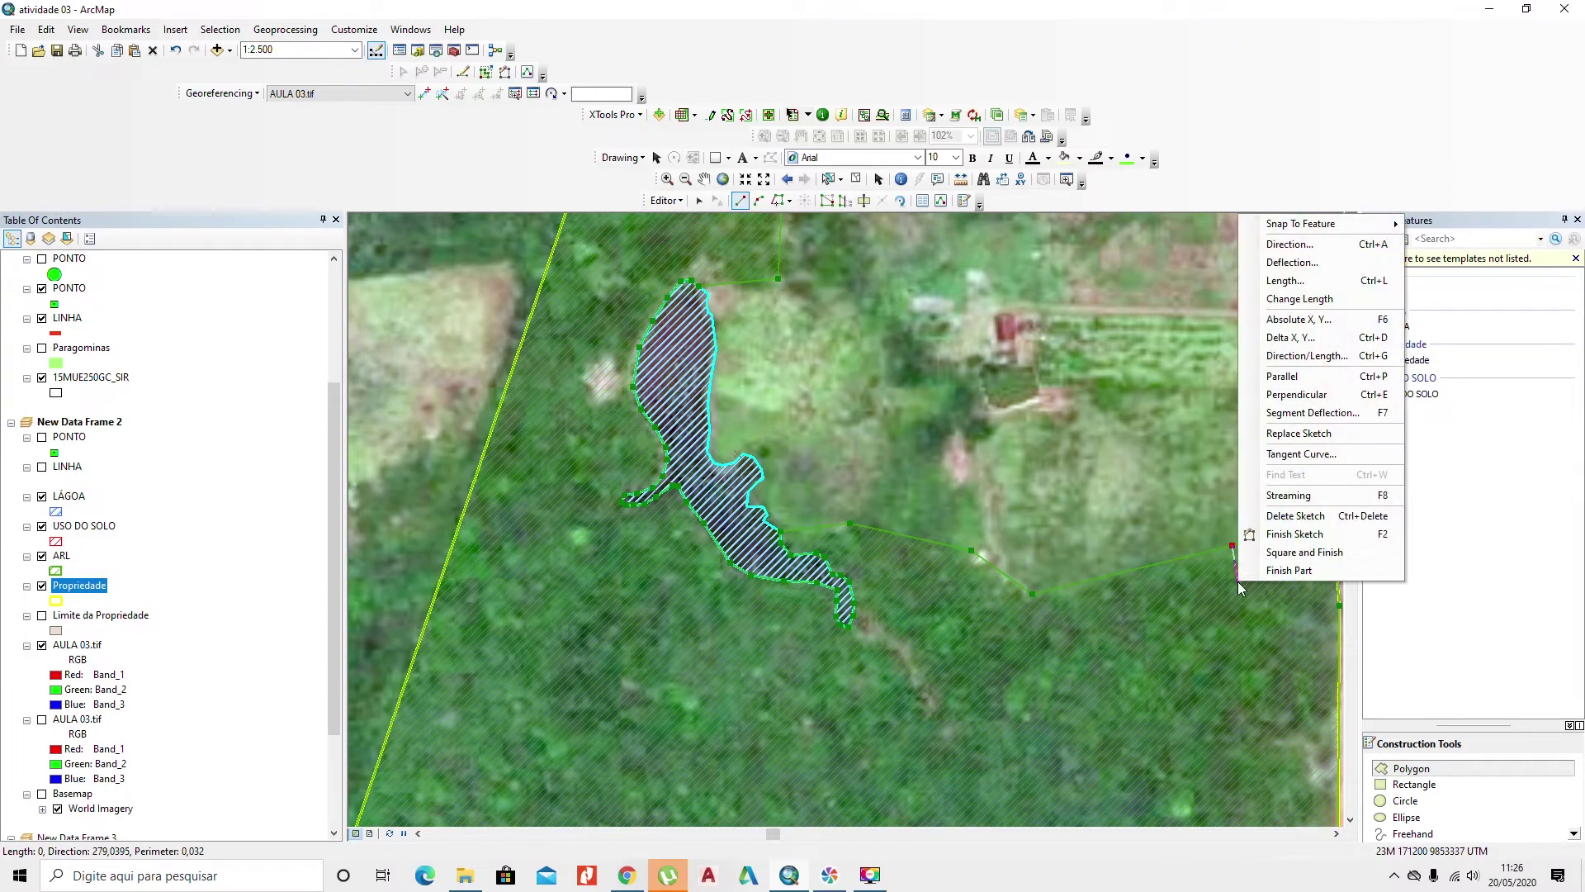
pyautogui.click(1295, 535)
pyautogui.scroll(3, 1139, 596)
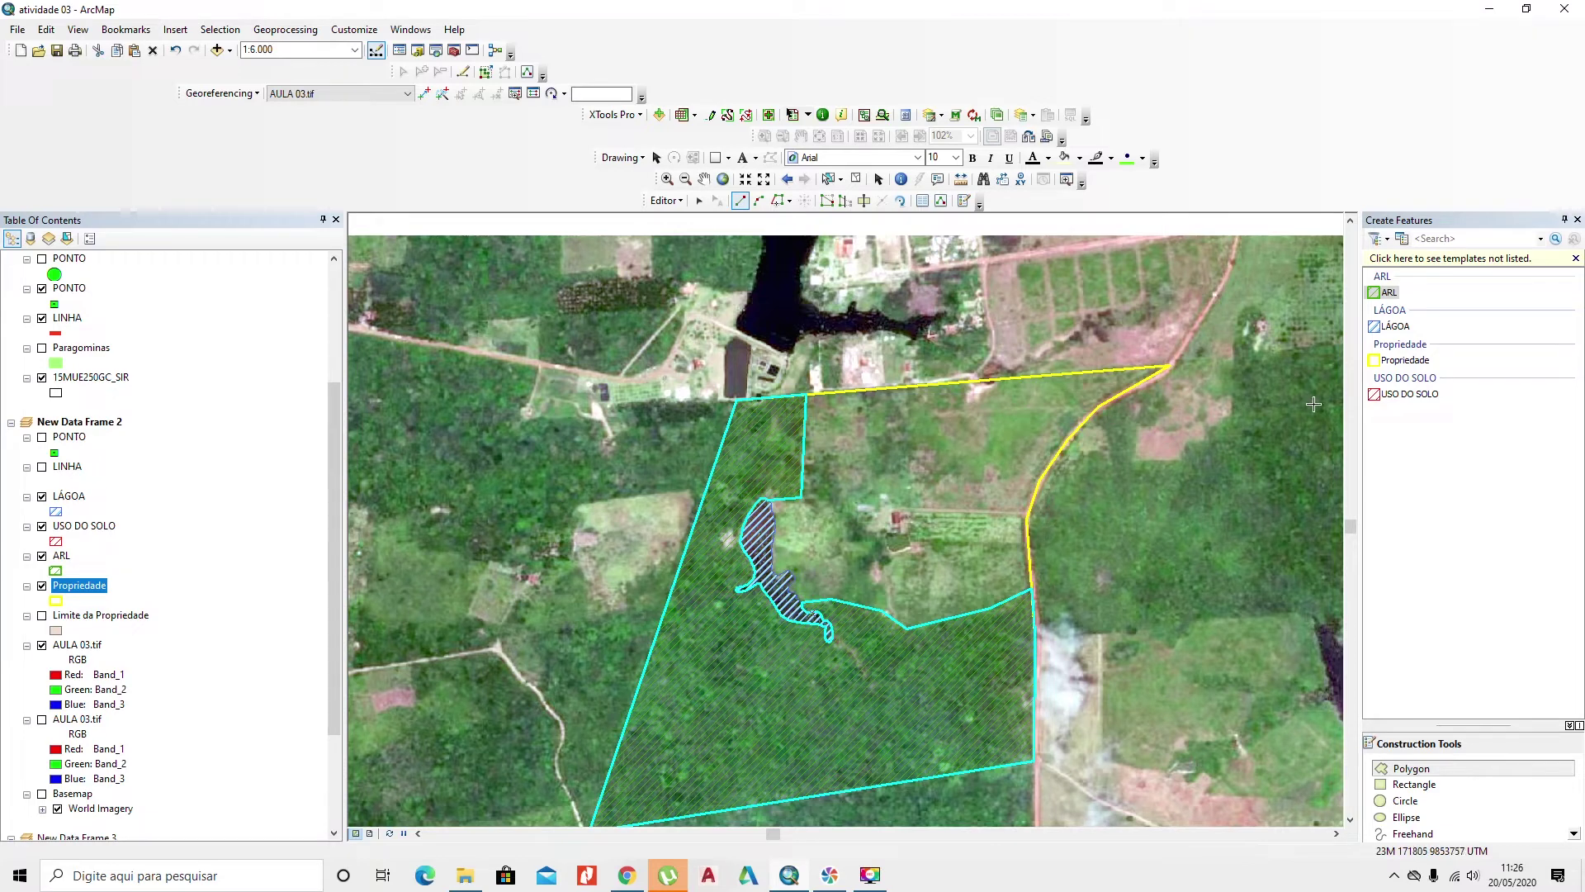
# Step: Pick the USO DO SOLO template with the Trace tool and hide the AULA 03.tif imagery
pyautogui.click(1396, 398)
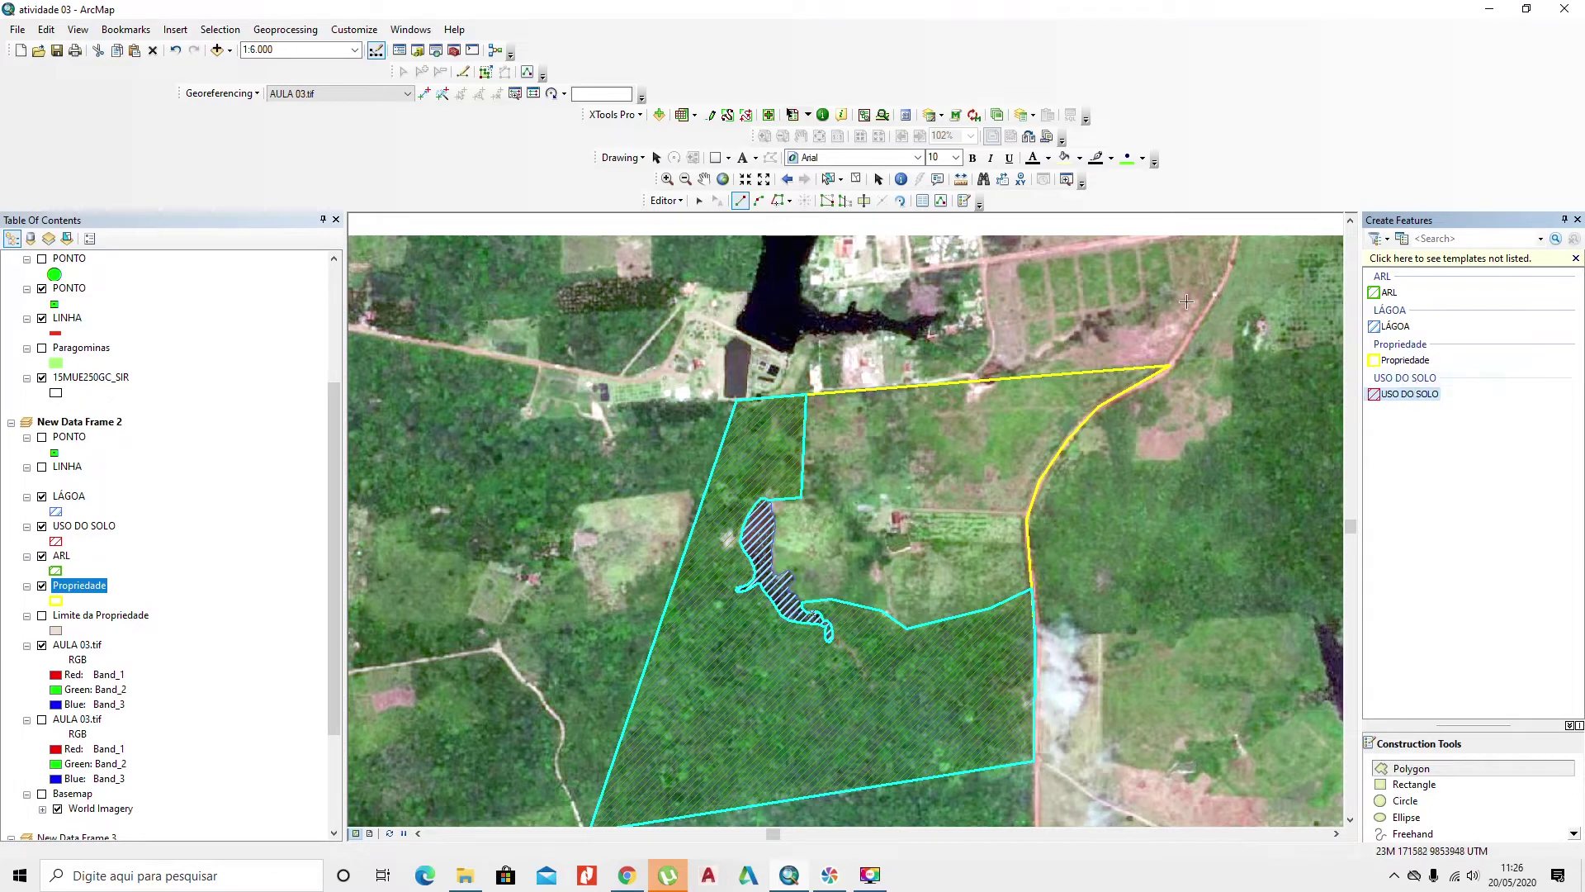
pyautogui.click(777, 200)
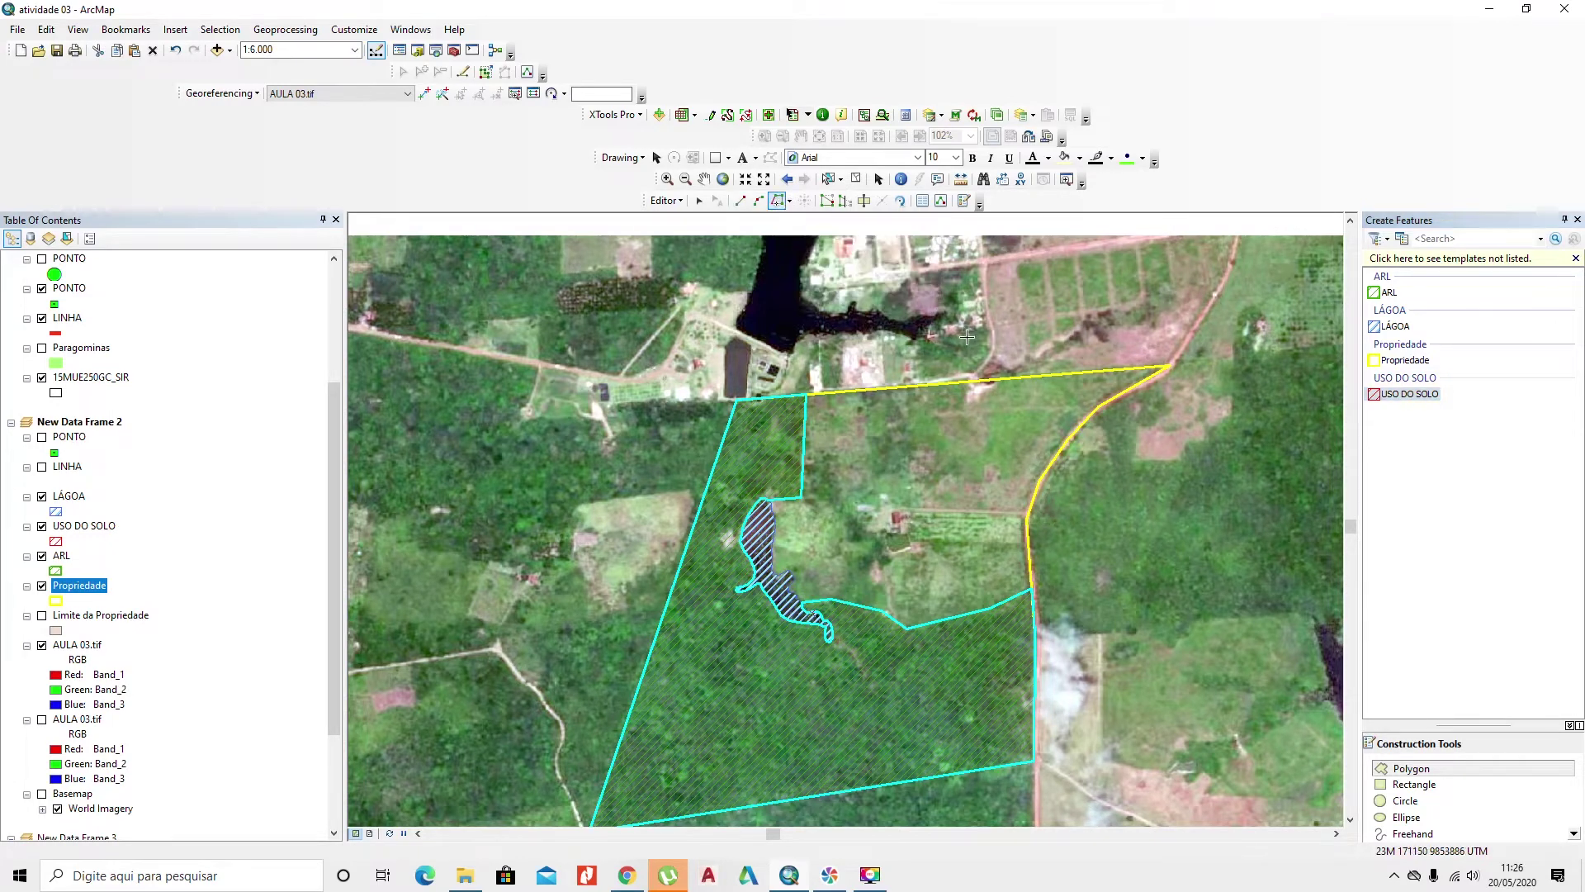
pyautogui.click(42, 645)
# Step: Trace the property's northeast area and finish it as a red-hatched USO DO SOLO polygon
pyautogui.click(929, 385)
pyautogui.click(1171, 365)
pyautogui.click(1128, 390)
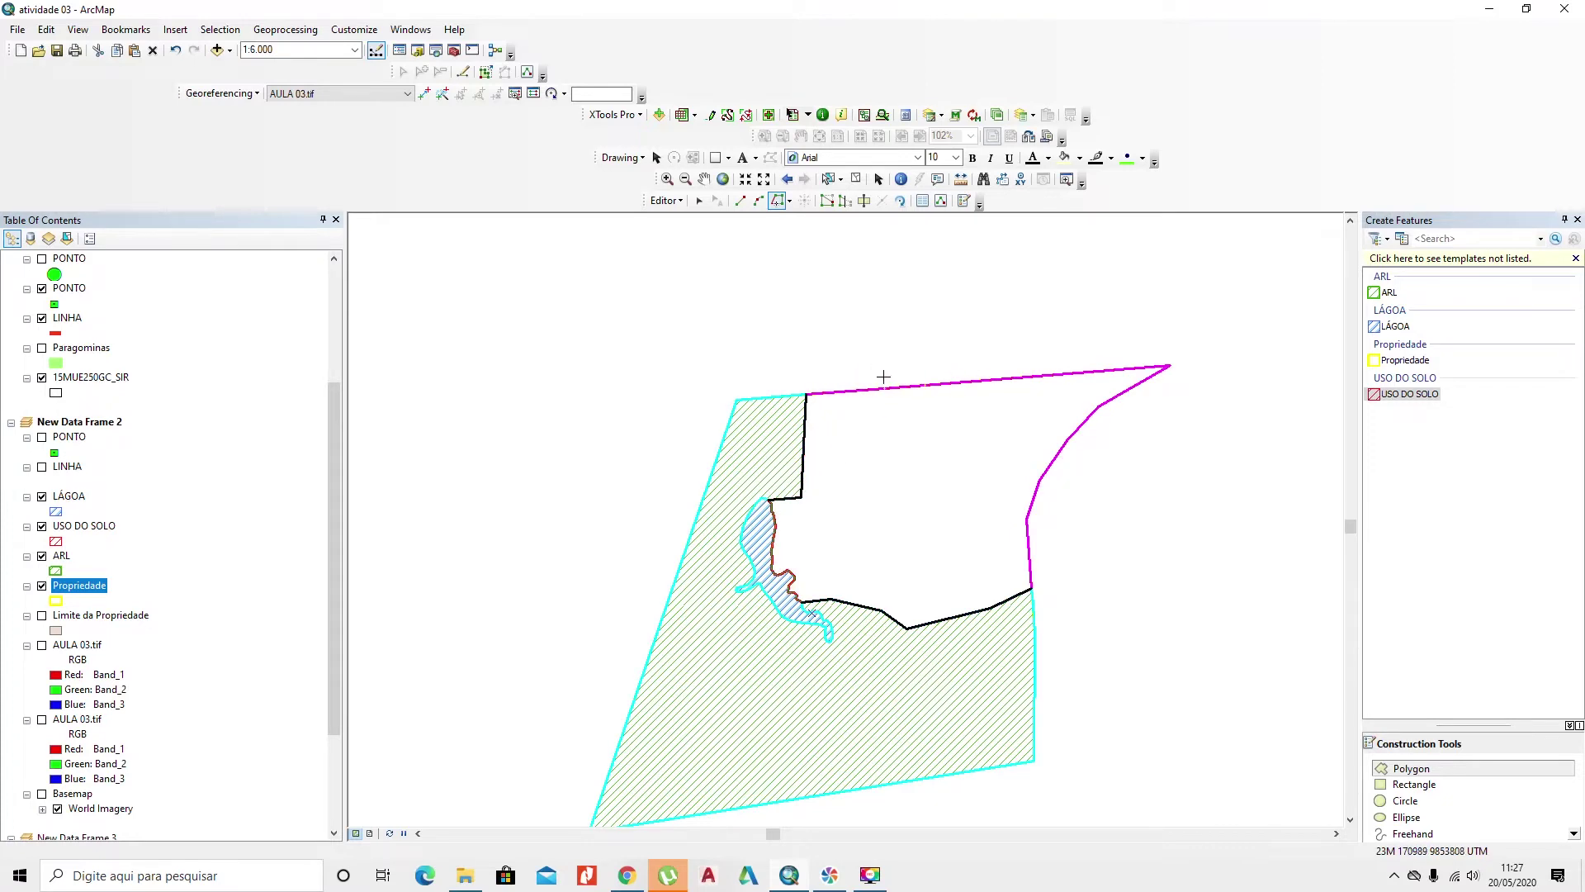
pyautogui.doubleClick(884, 377)
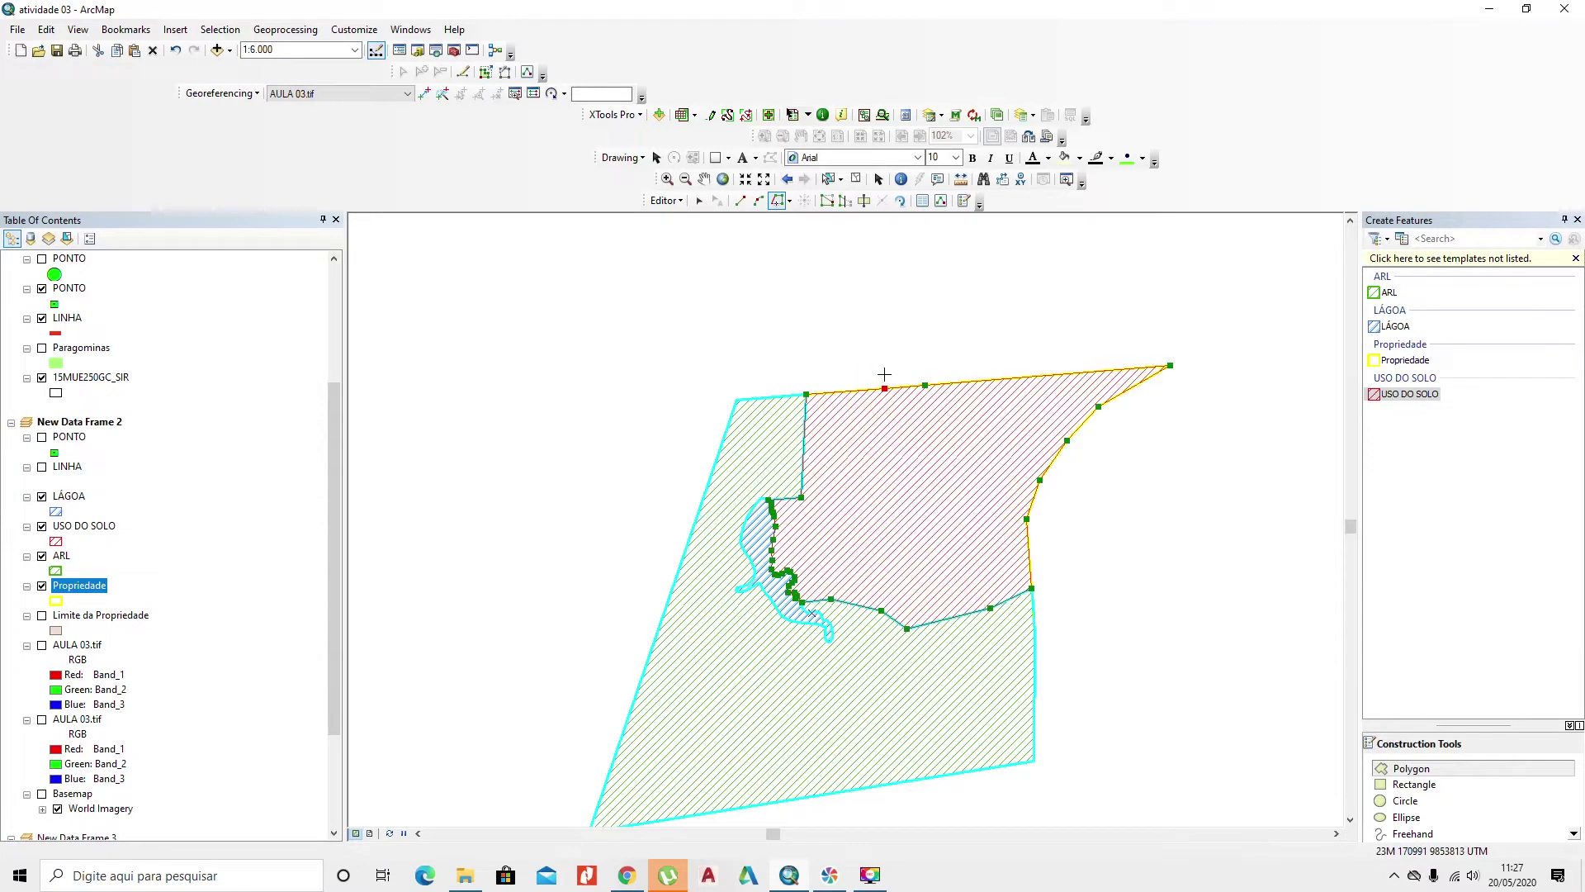
pyautogui.rightClick(890, 372)
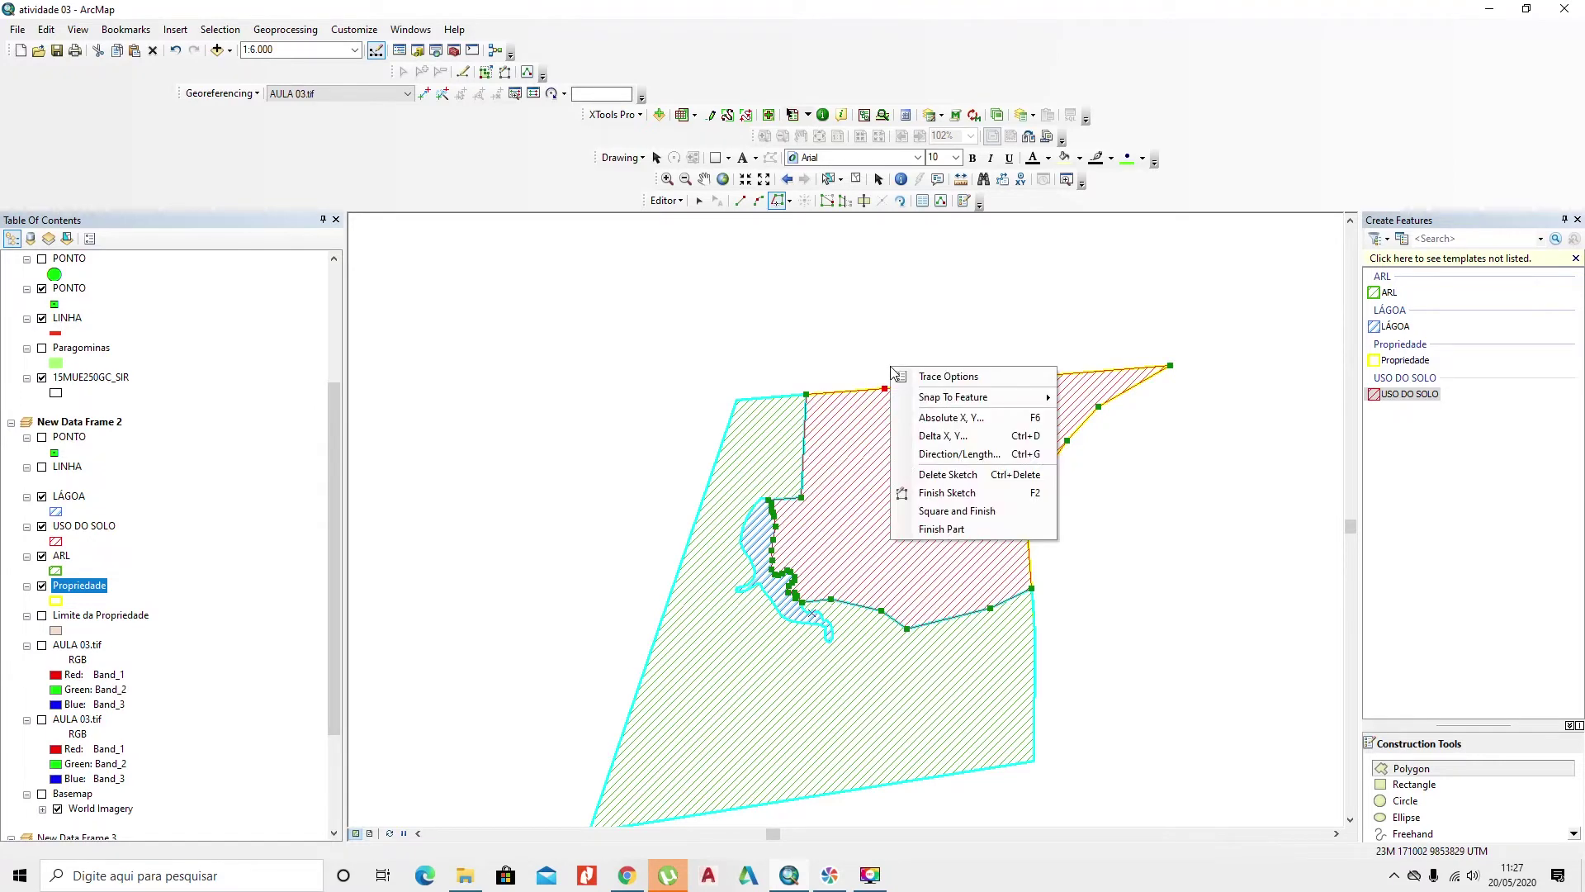
pyautogui.click(976, 496)
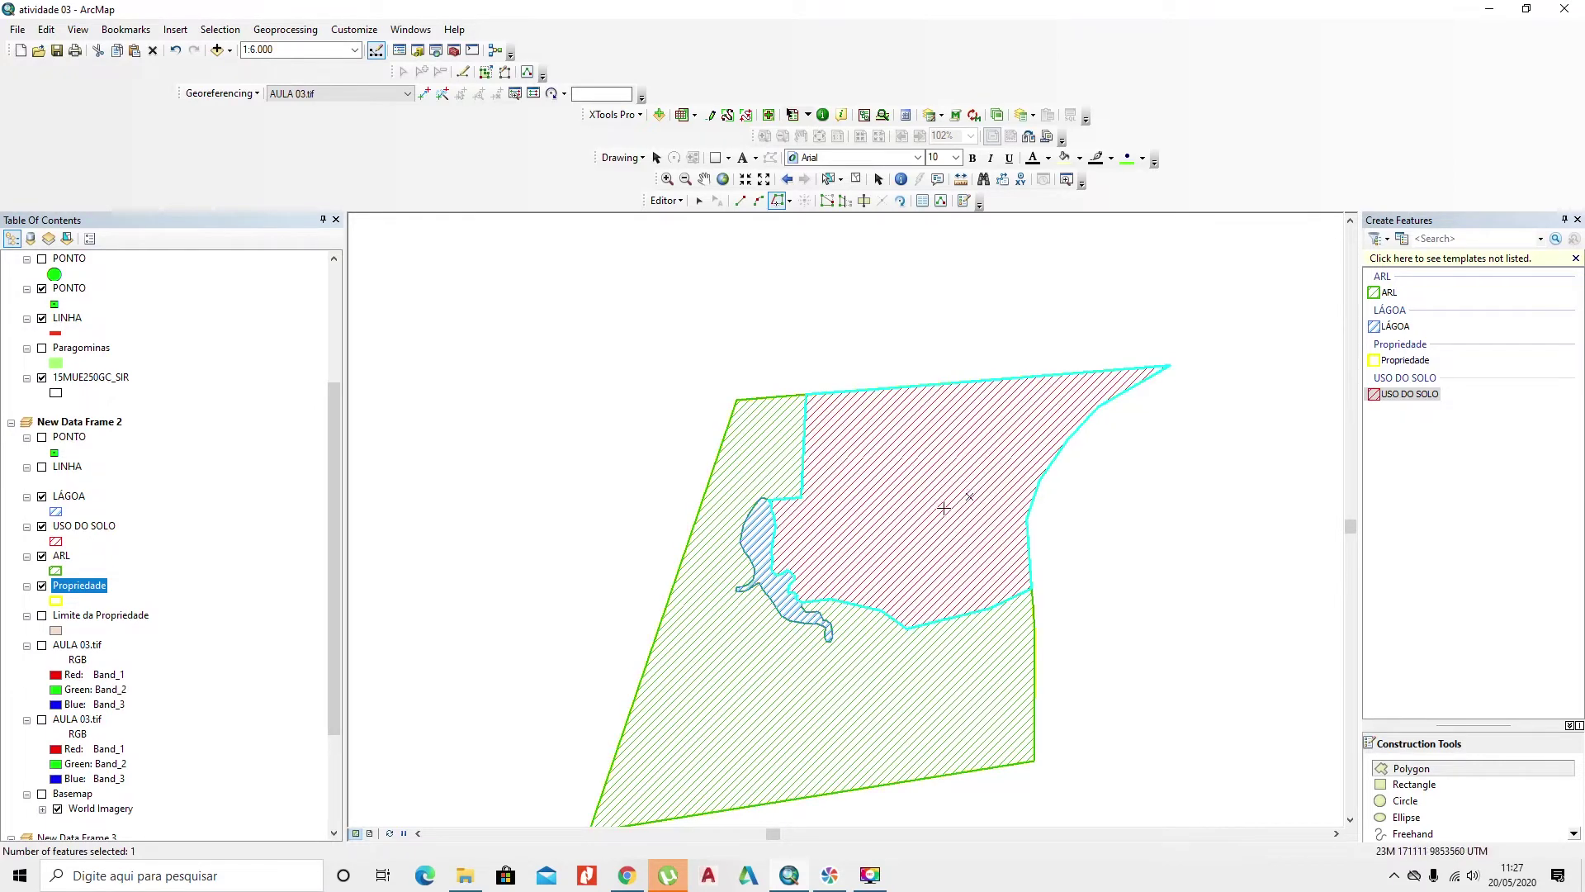
pyautogui.moveTo(943, 506); pyautogui.dragTo(953, 454)
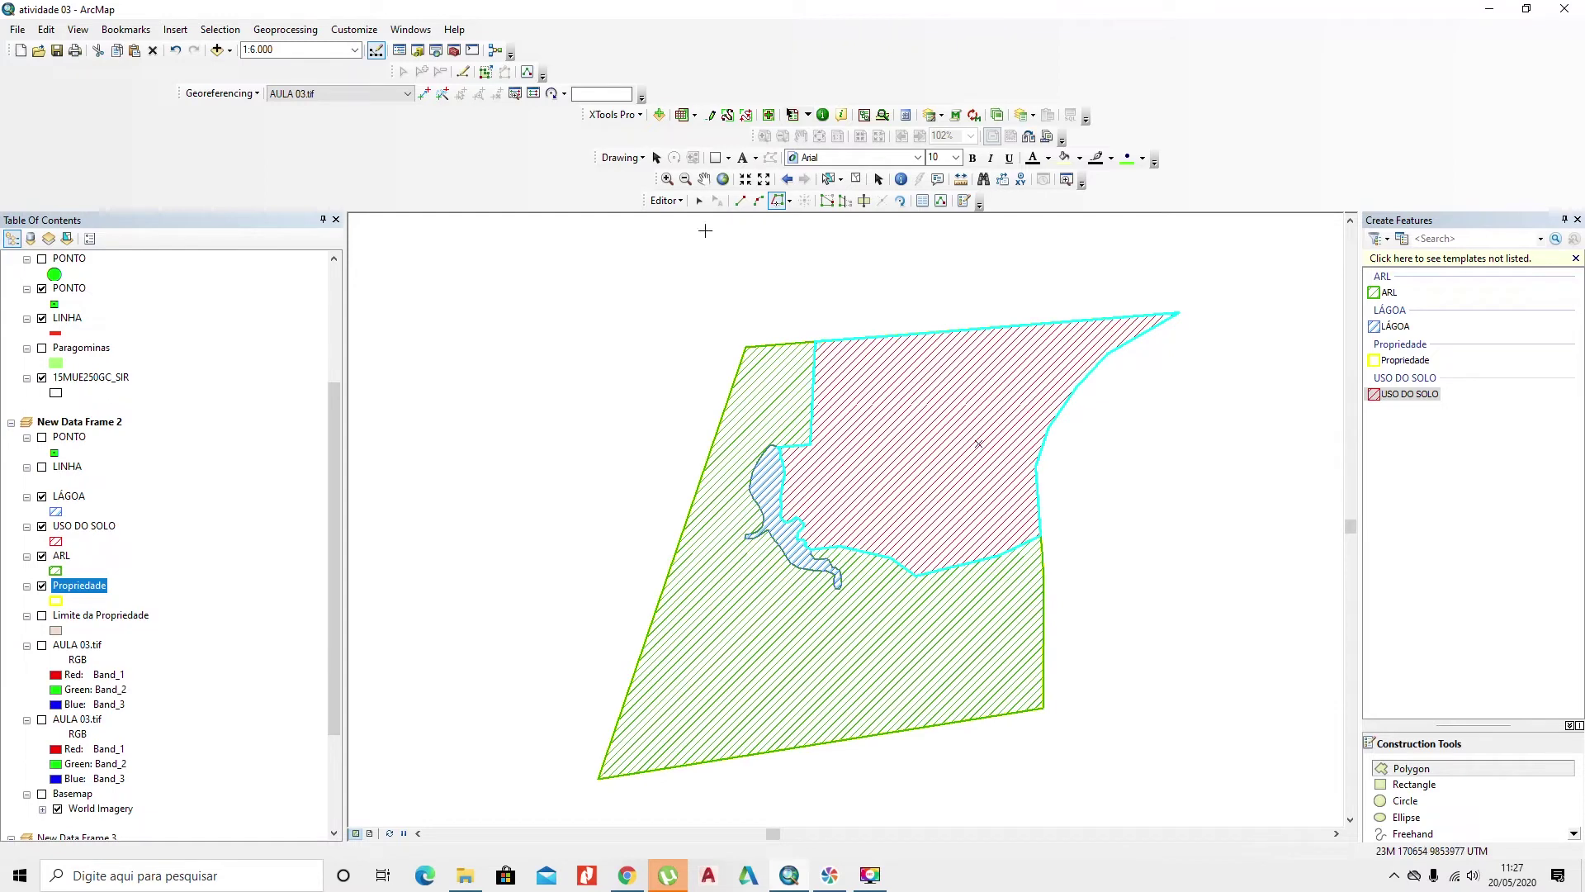
pyautogui.click(667, 200)
# Step: Stop editing and save the ARL, LÁGOA and USO DO SOLO polygon edits
pyautogui.click(701, 237)
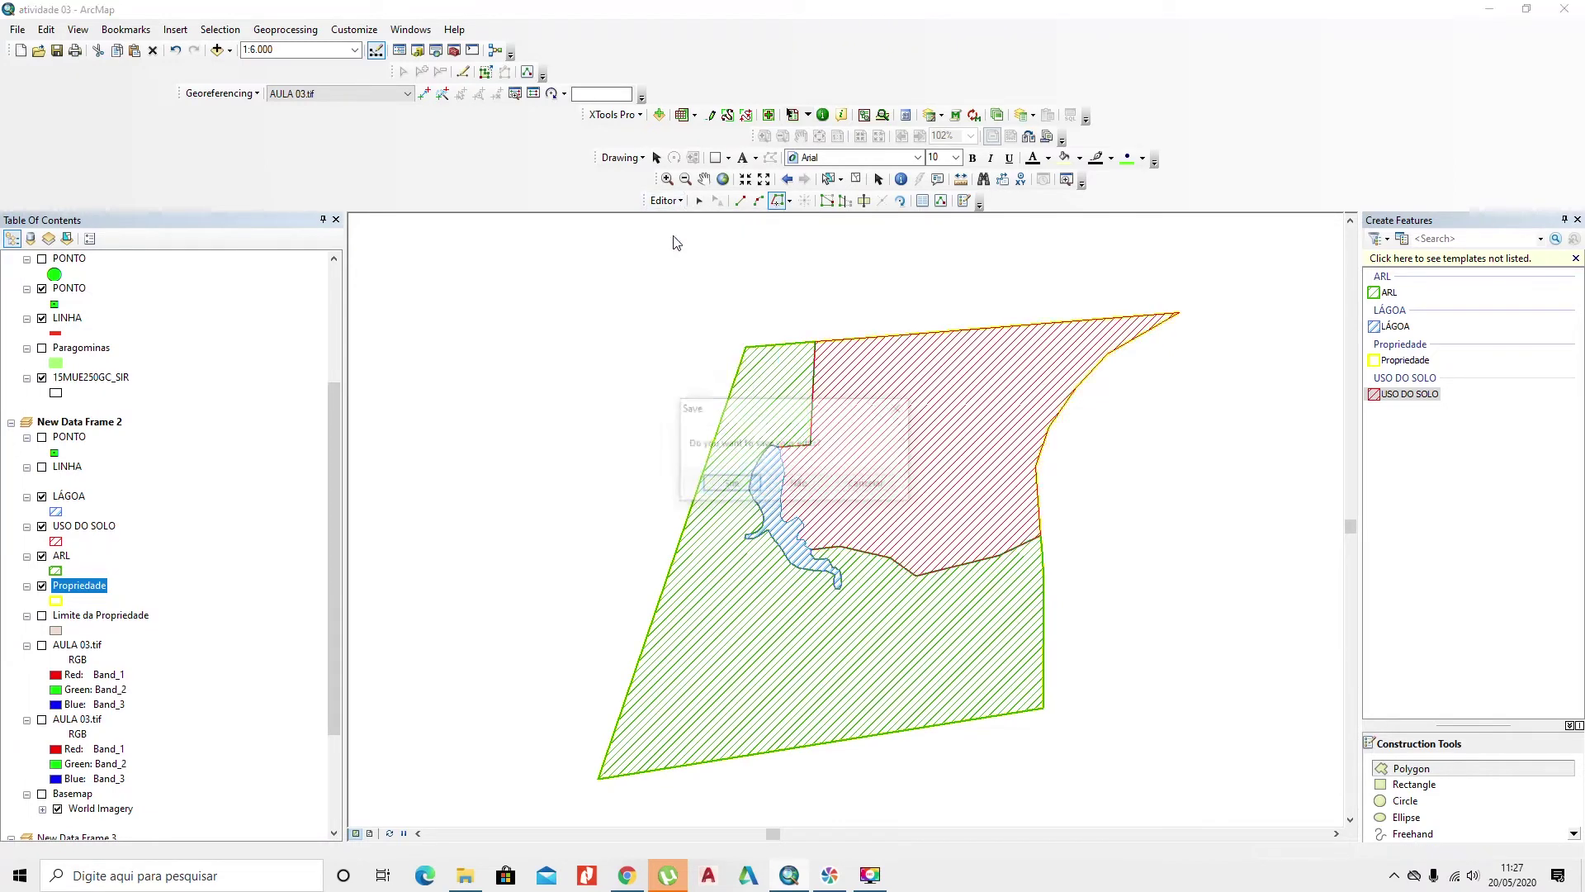
pyautogui.click(731, 485)
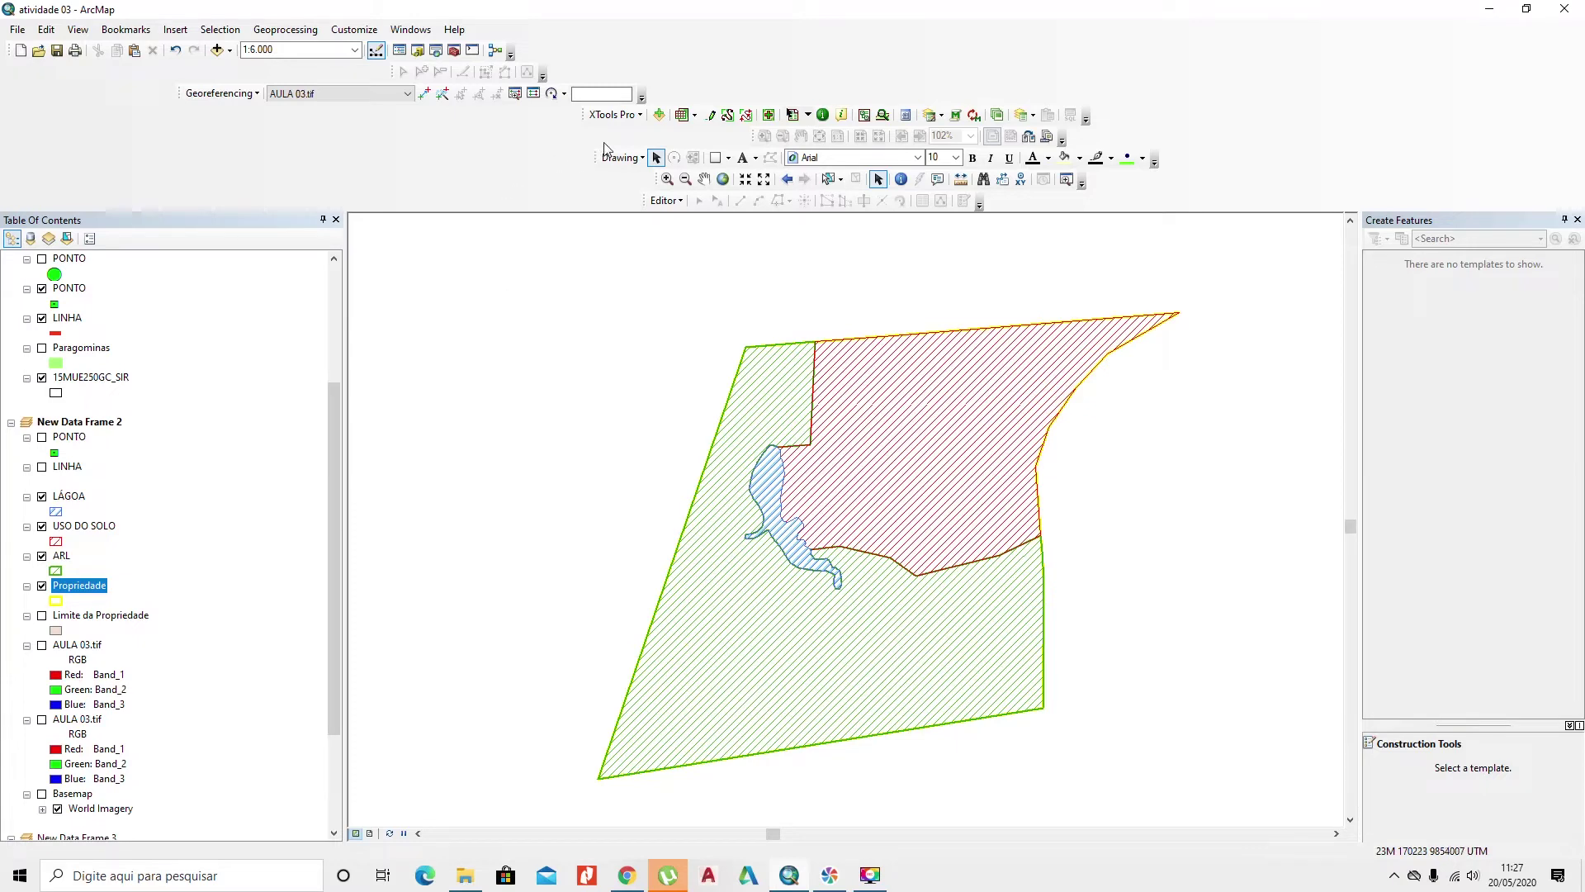
pyautogui.click(617, 117)
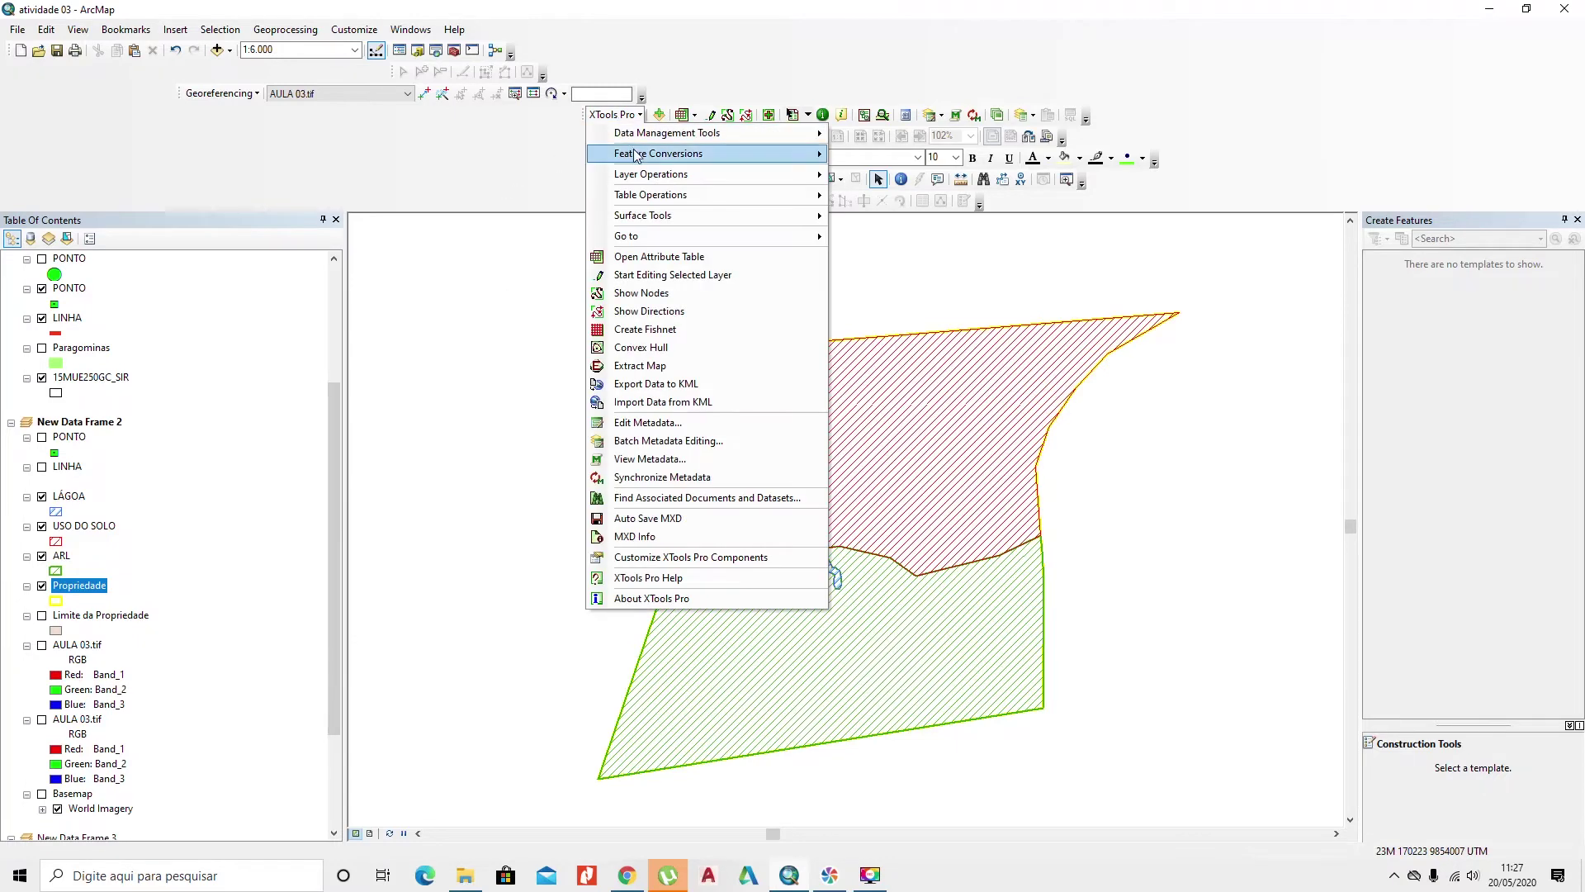
# Step: Set up the XTools Calculate Area, Perimeter tool for LÁGOA with SIRGAS 2000 UTM Zone 23S
pyautogui.moveTo(652, 138)
pyautogui.moveTo(662, 198)
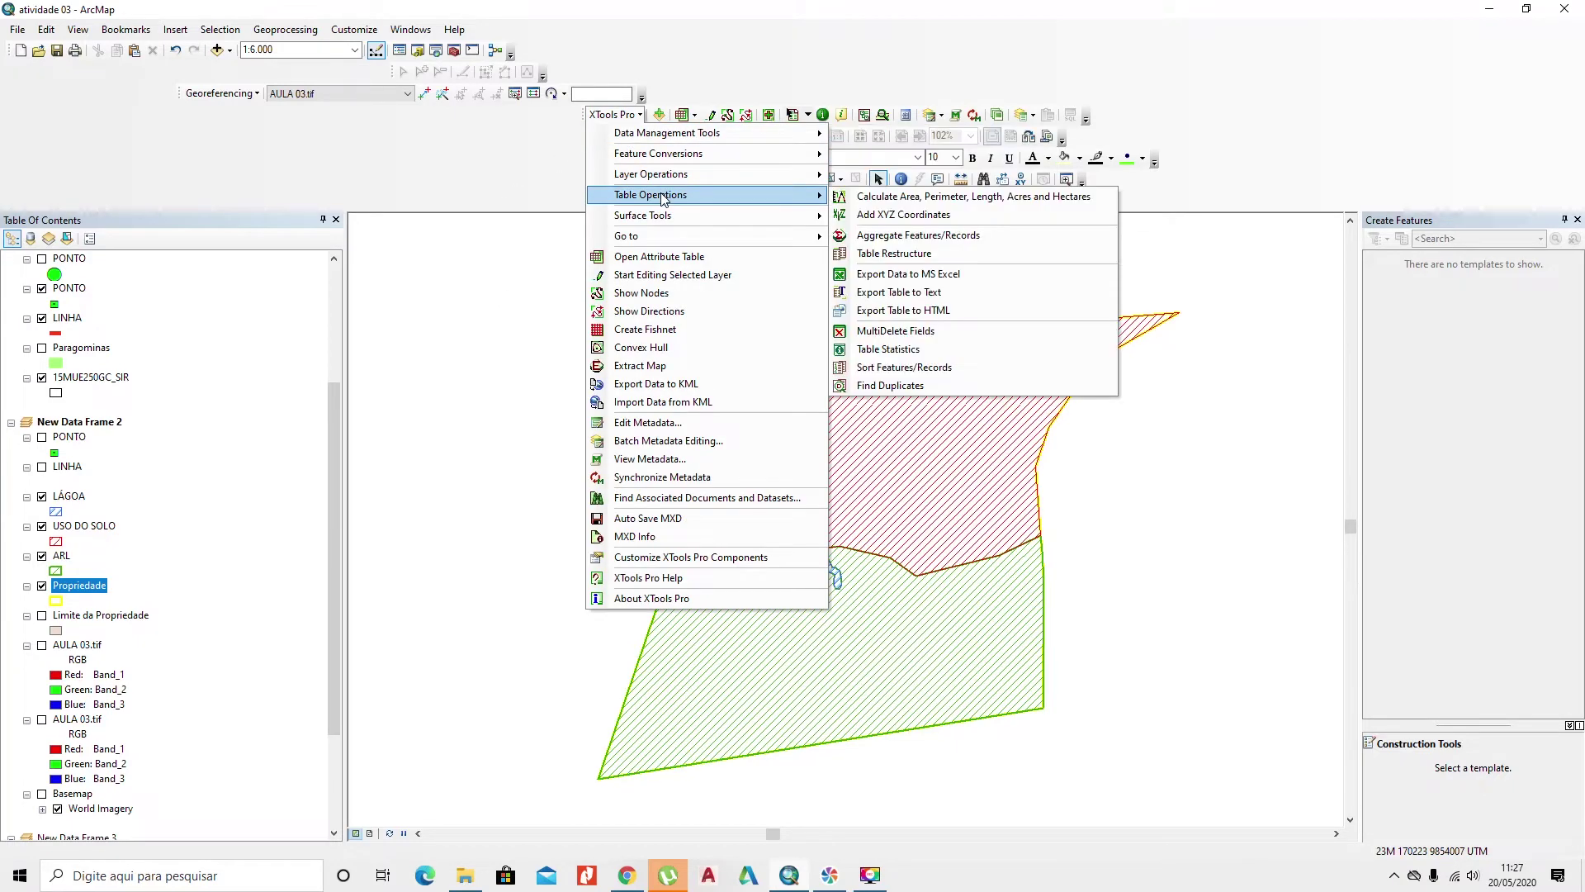
pyautogui.click(864, 198)
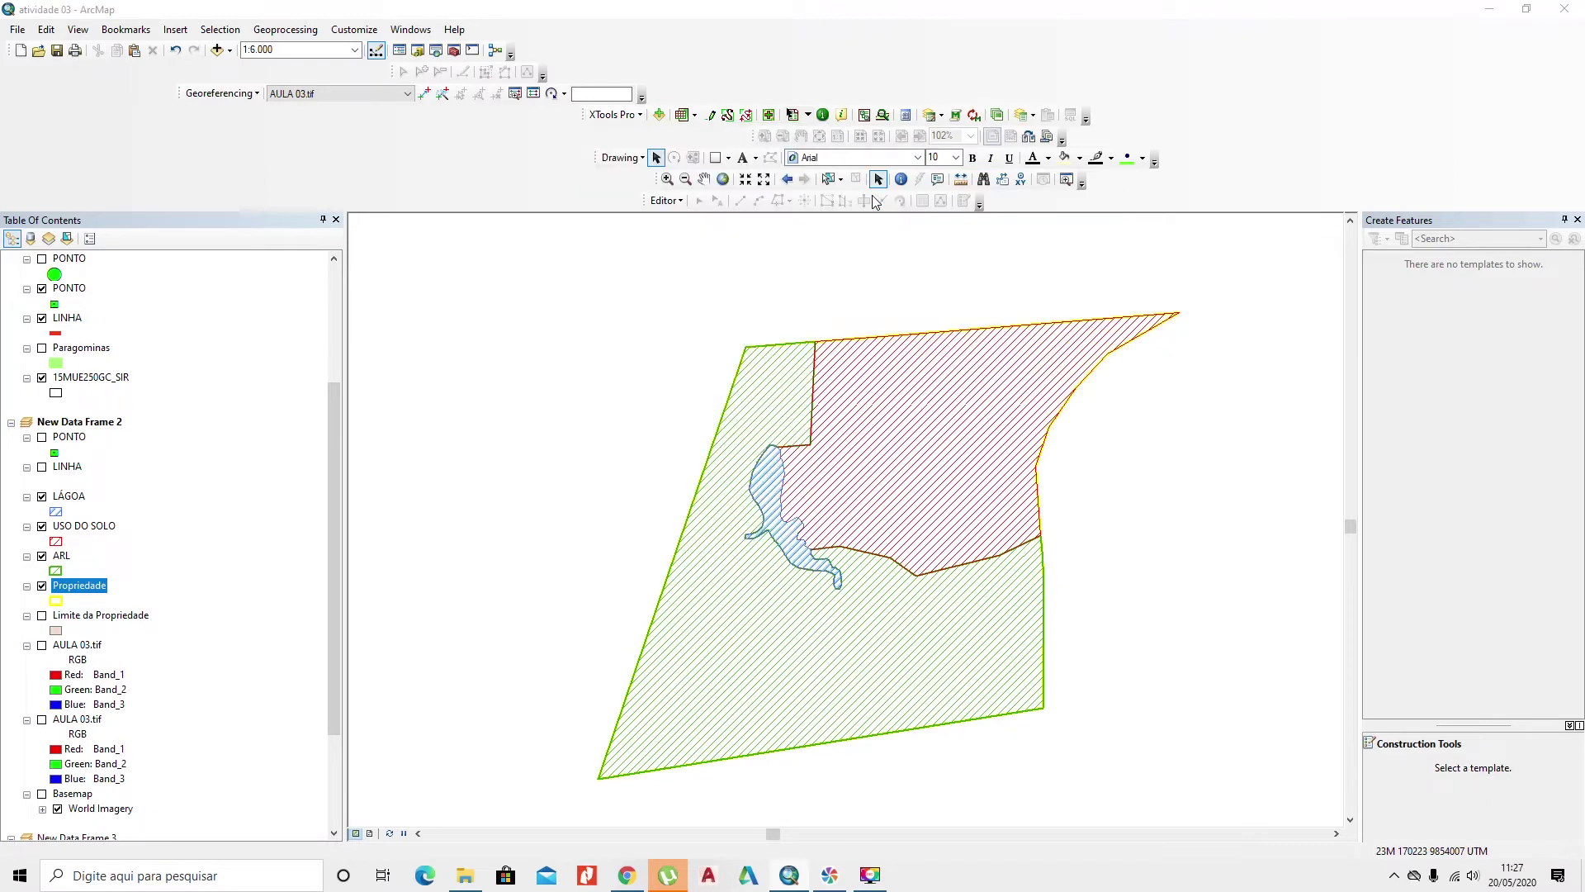
pyautogui.click(742, 303)
pyautogui.scroll(2, 715, 337)
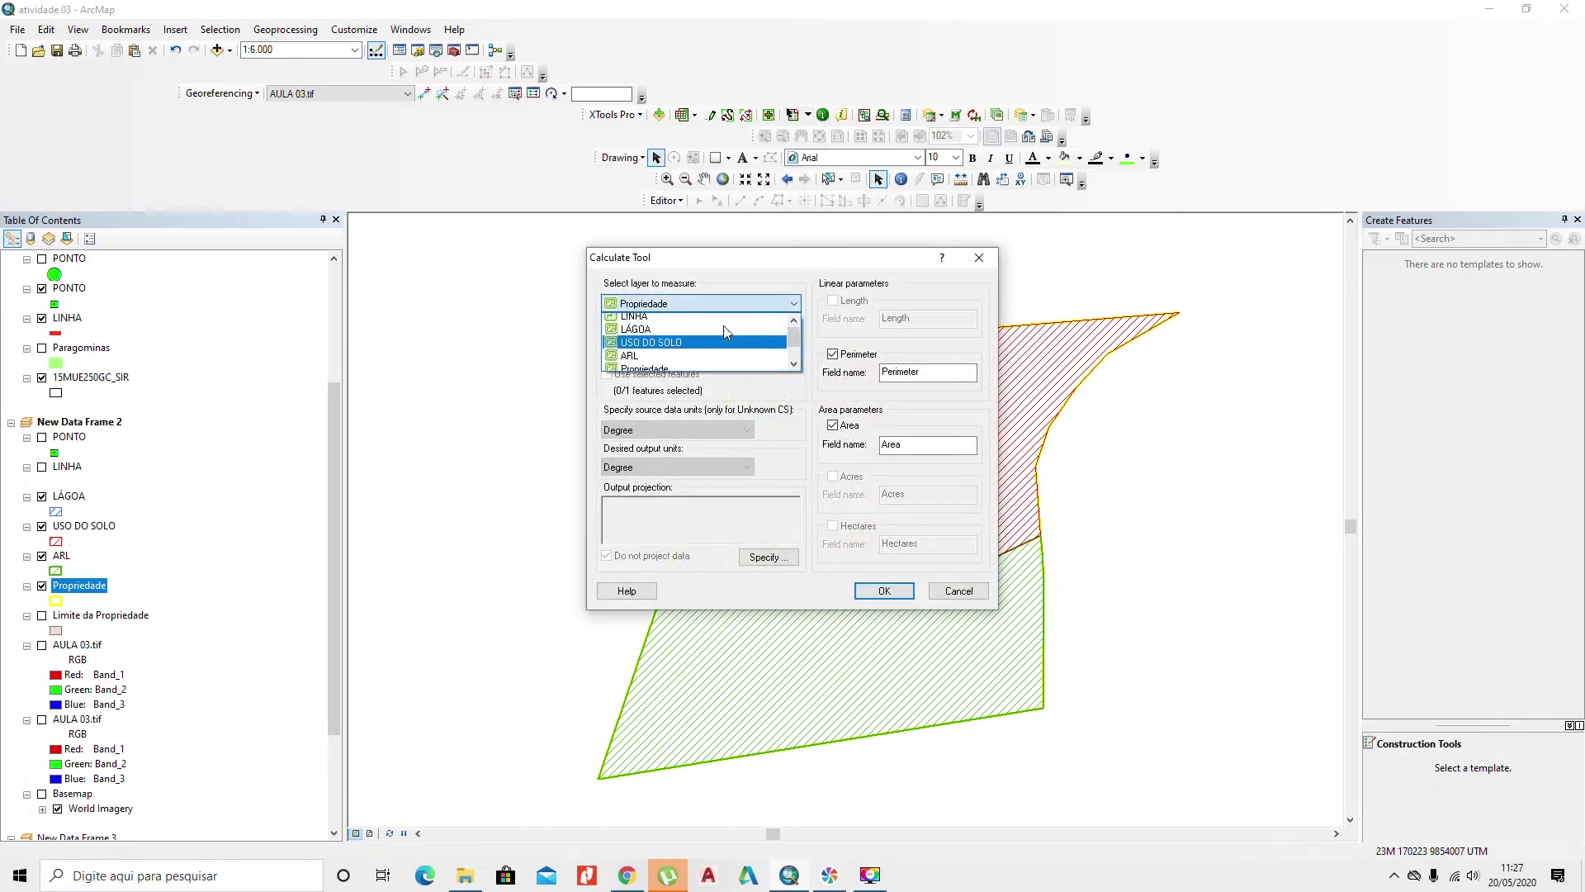
pyautogui.click(703, 335)
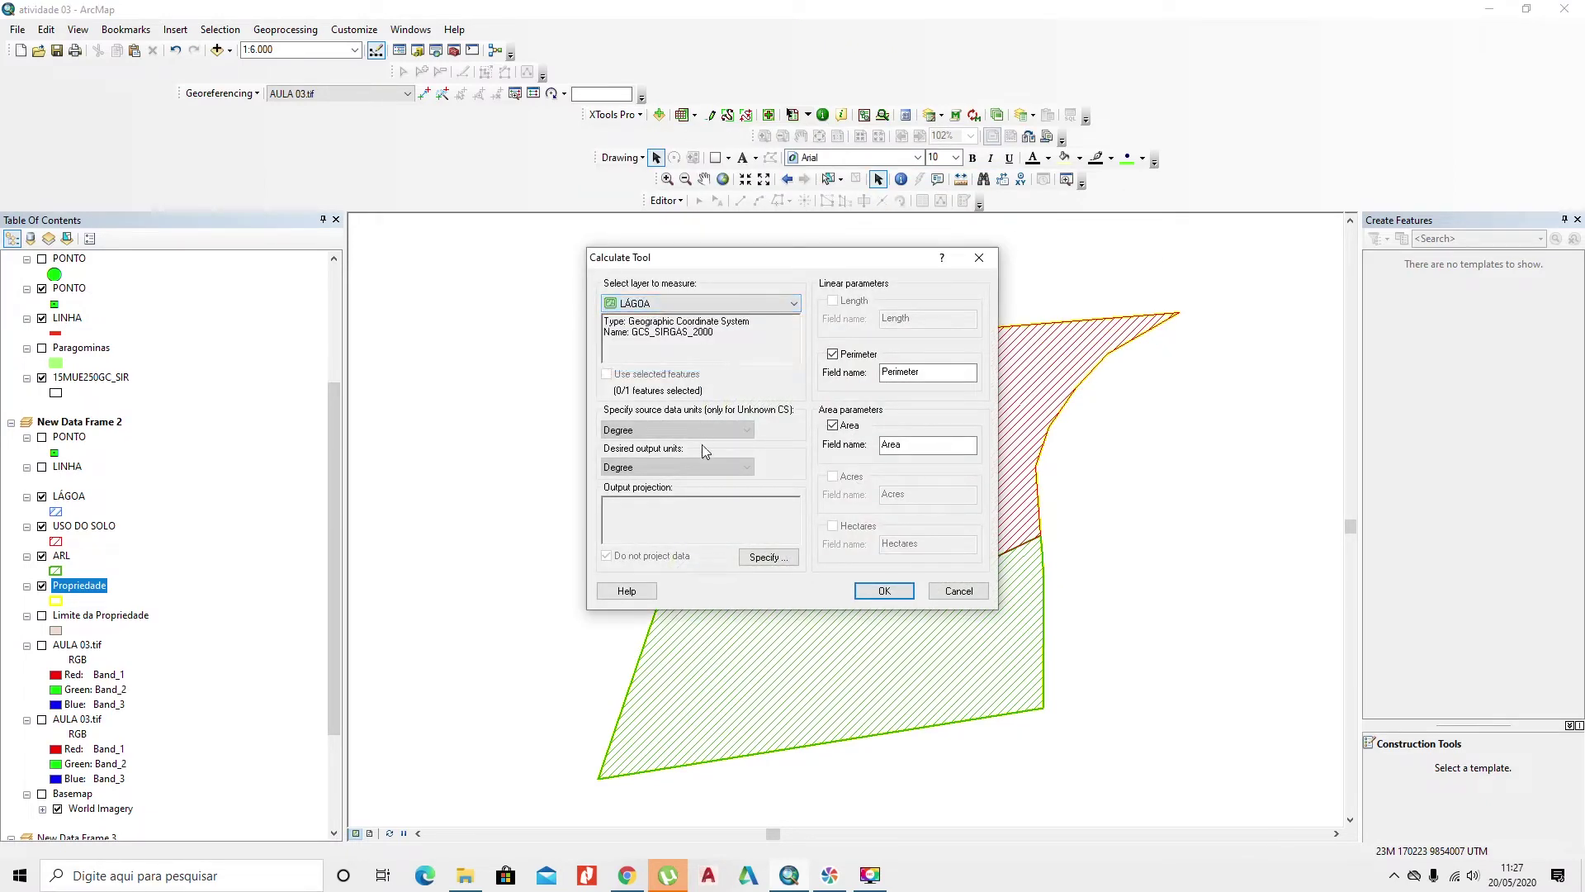
pyautogui.click(766, 557)
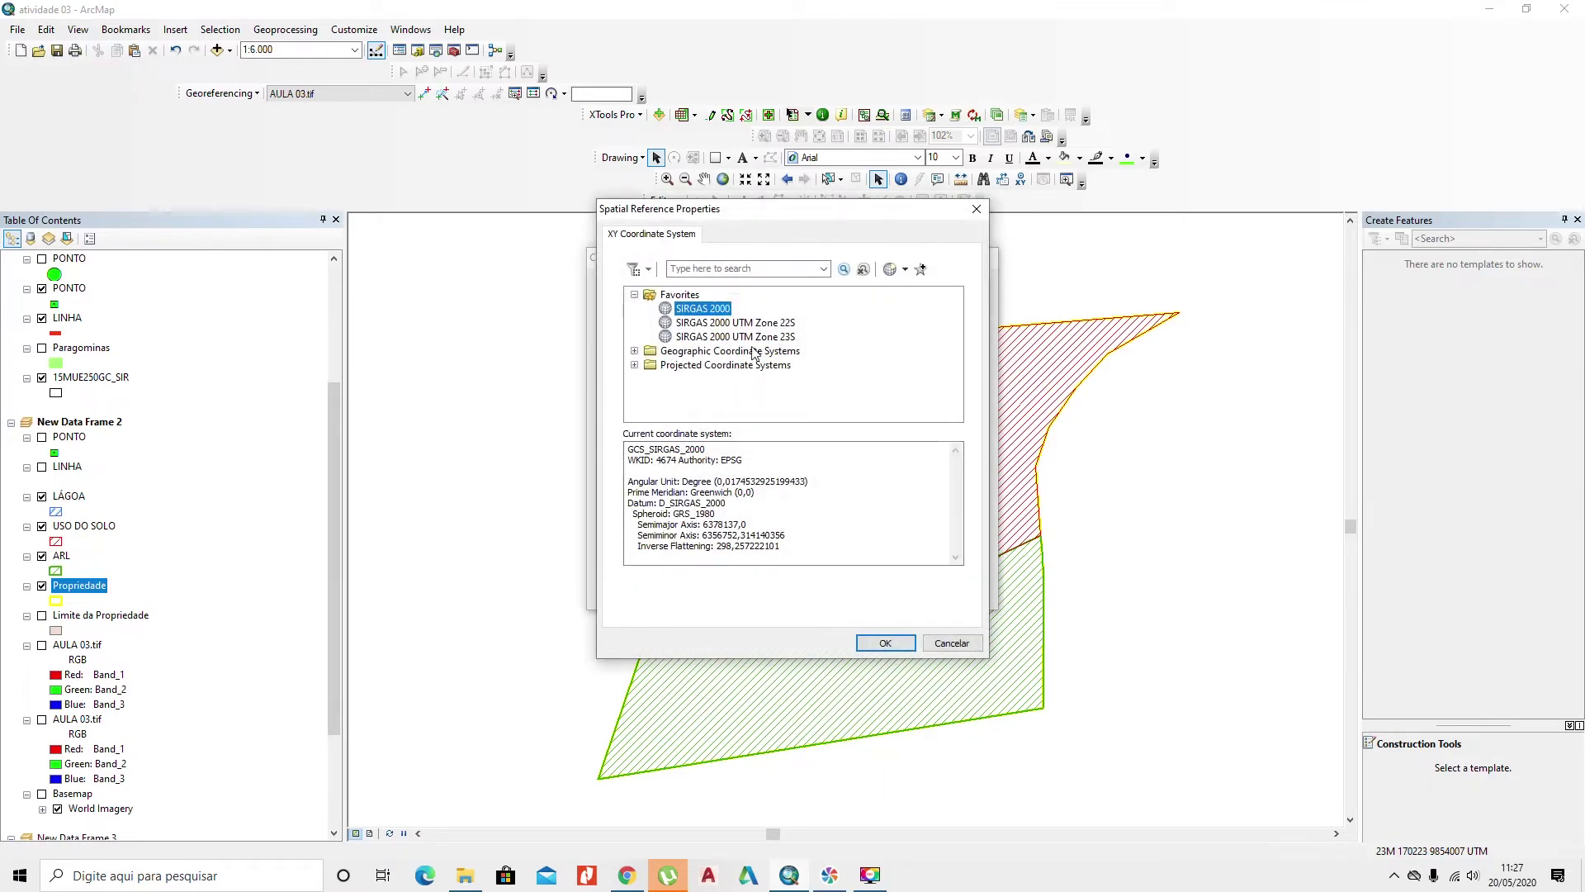
pyautogui.click(752, 338)
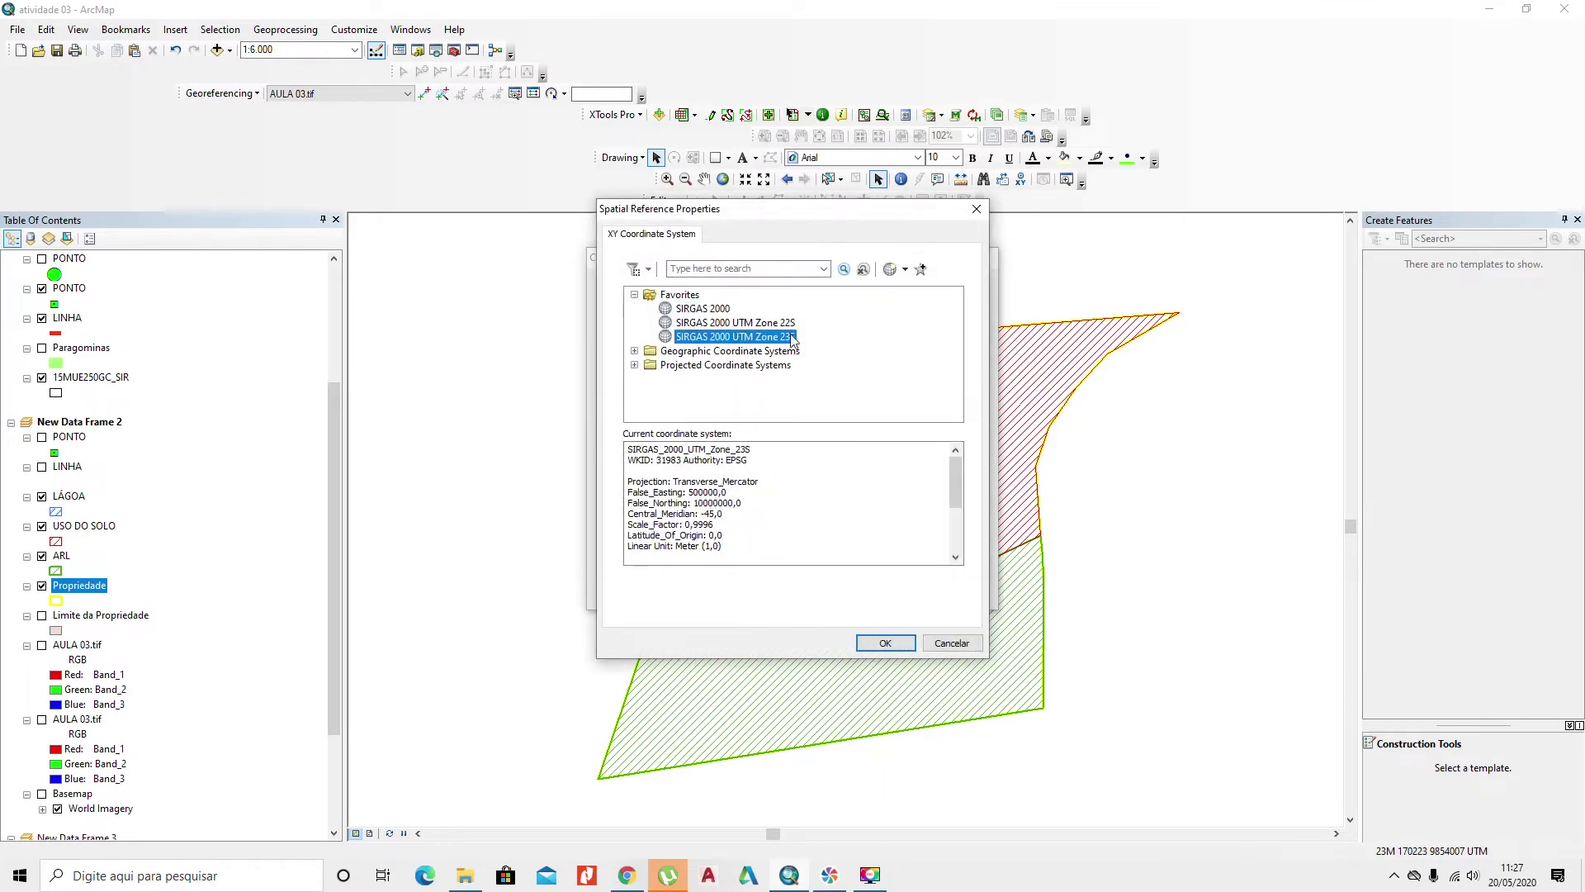
pyautogui.click(881, 644)
# Step: Use Meters as units, clear Acres and Area, and run the LÁGOA calculation
pyautogui.click(712, 467)
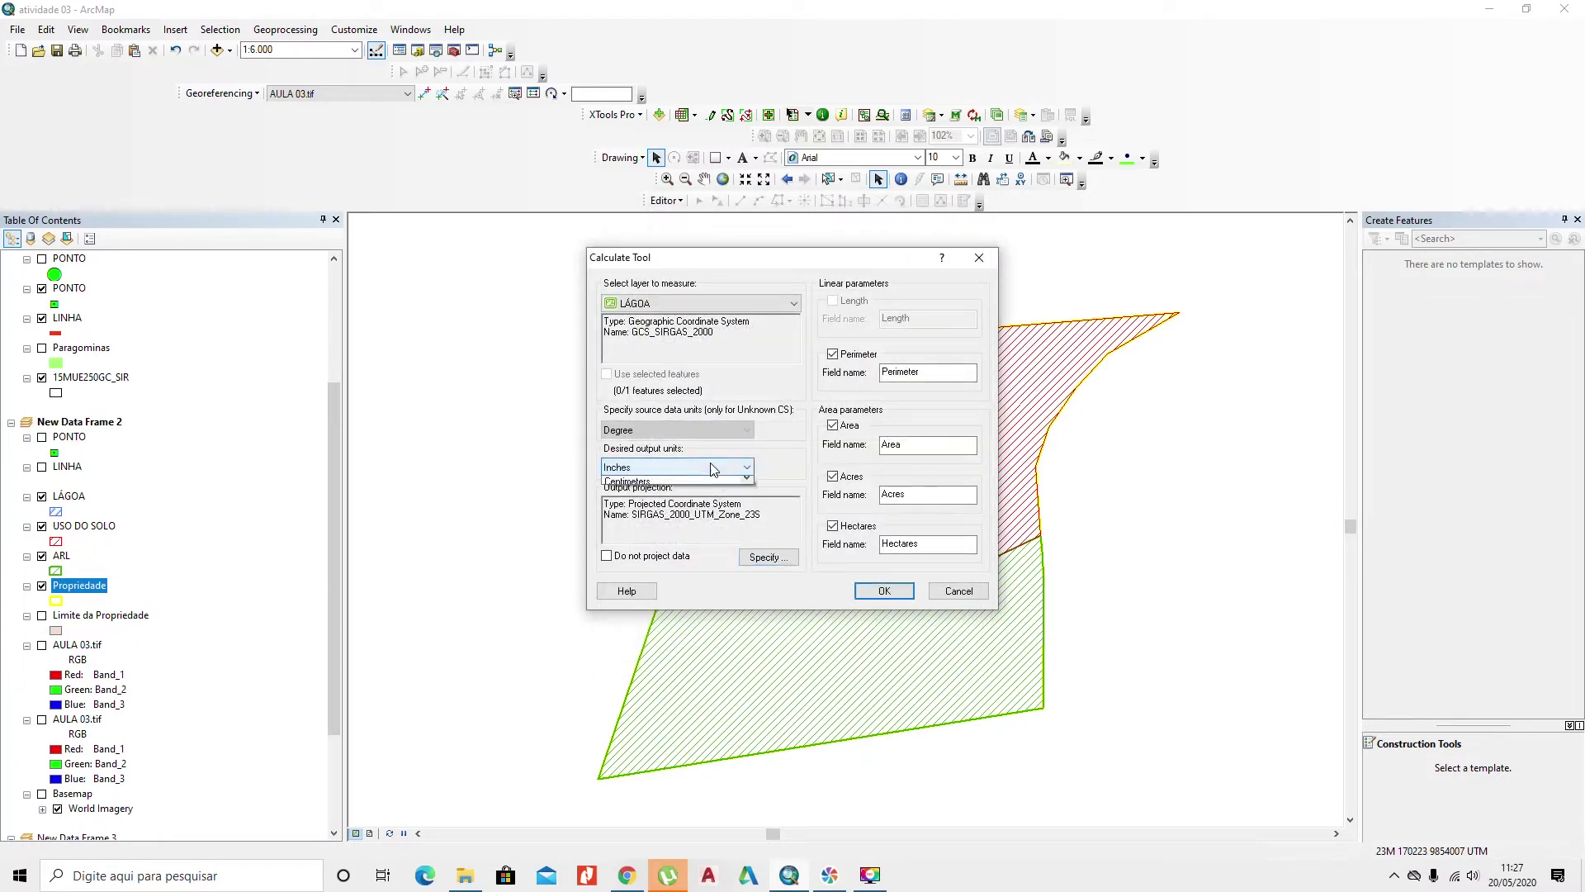
pyautogui.scroll(-1, 692, 536)
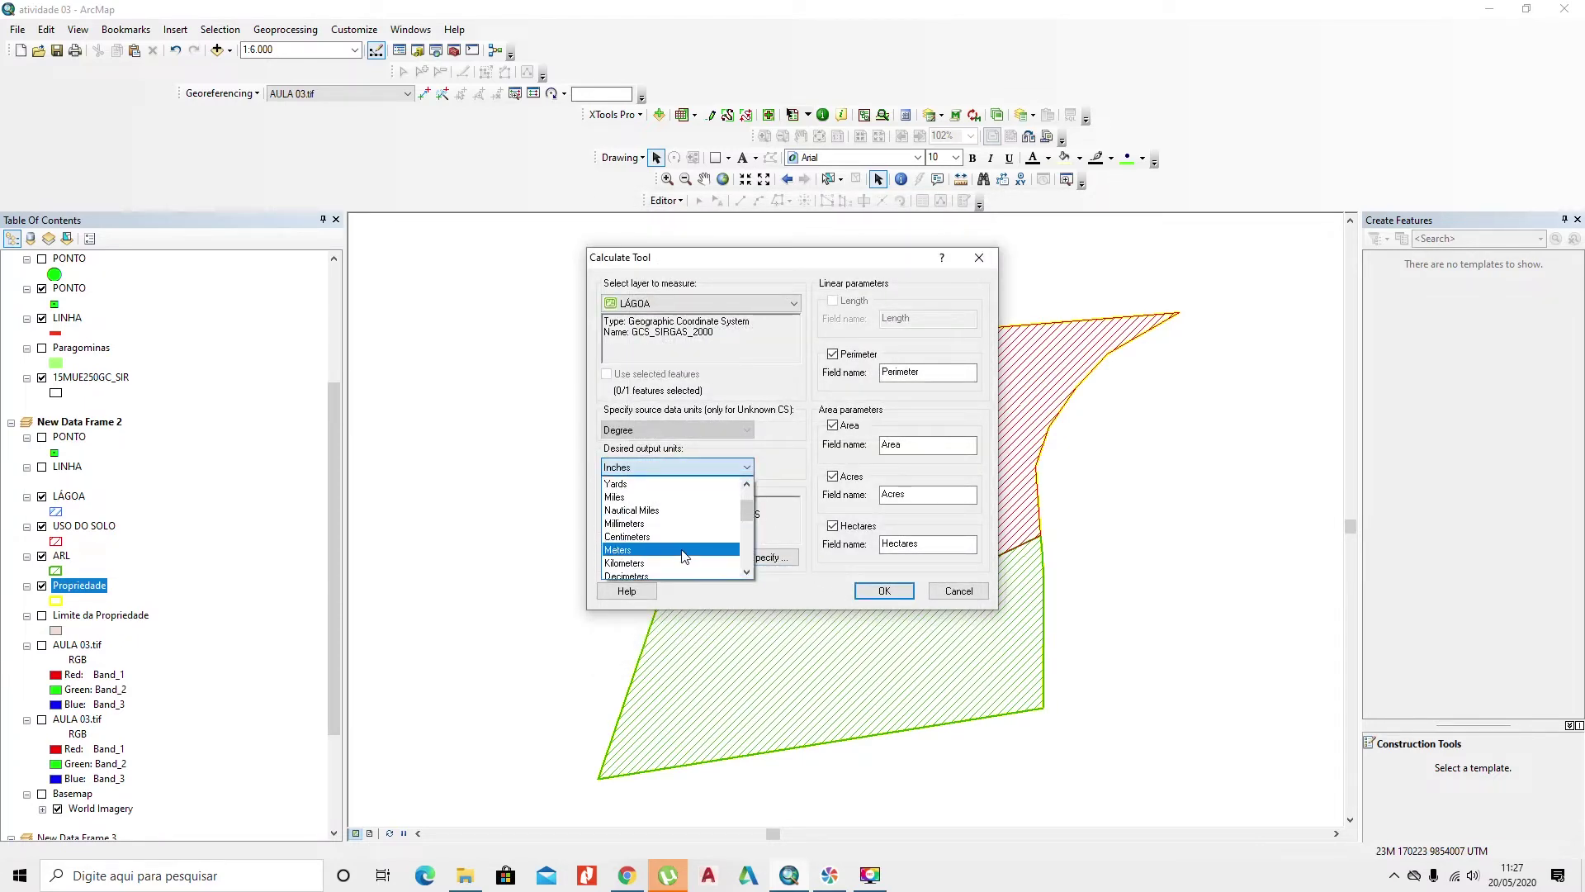
pyautogui.click(684, 550)
pyautogui.click(834, 477)
pyautogui.click(834, 426)
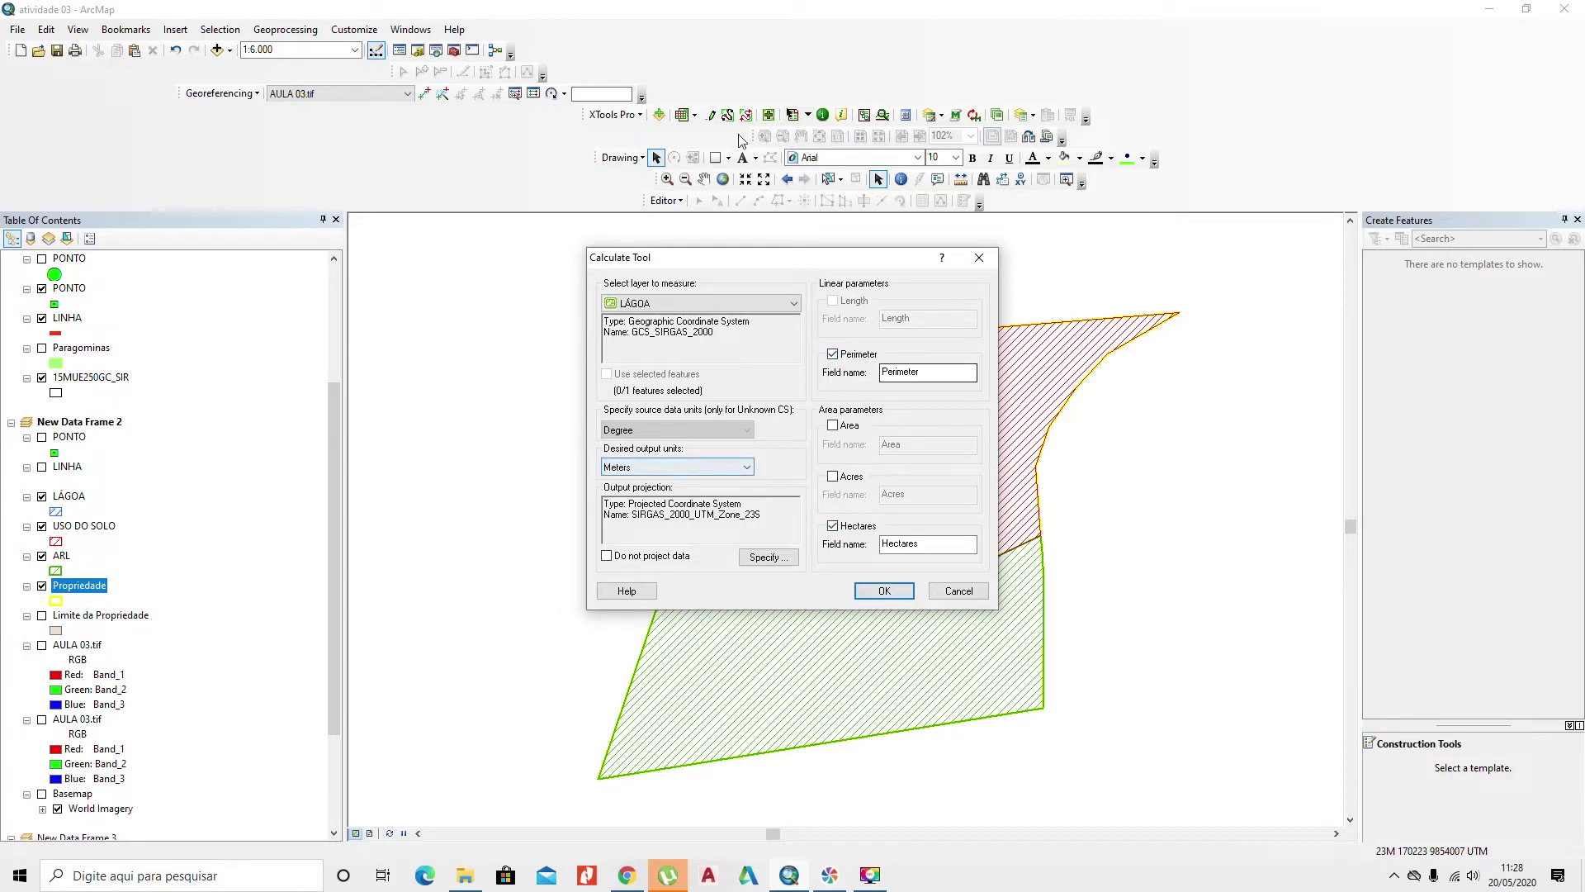
pyautogui.click(883, 592)
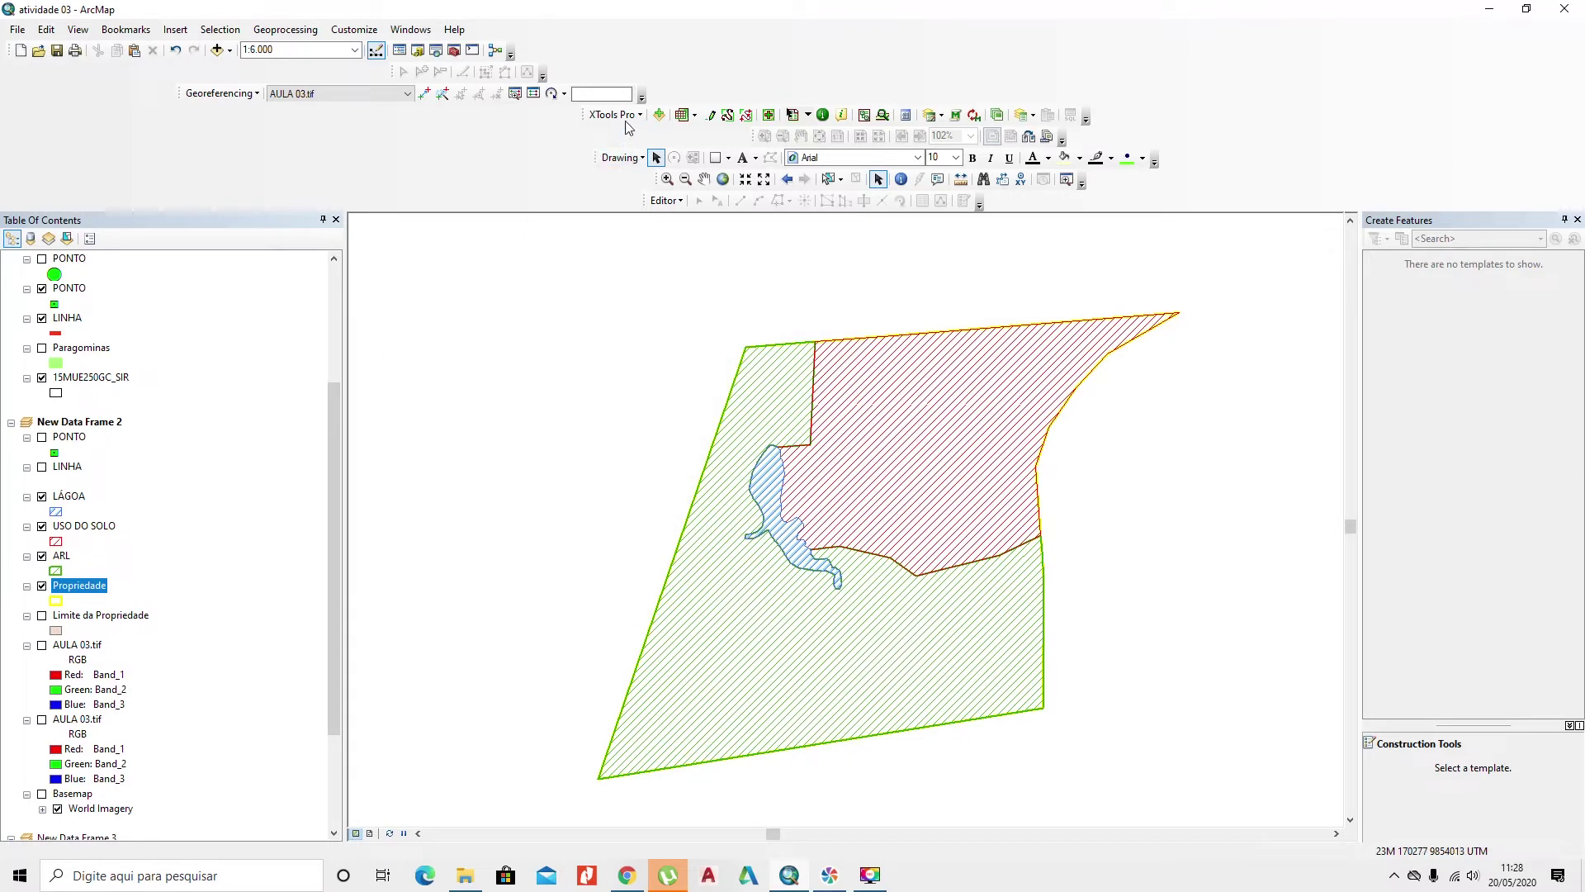
# Step: Open the XTools Calculate Area, Perimeter tool for the USO DO SOLO layer
pyautogui.click(613, 115)
pyautogui.moveTo(673, 195)
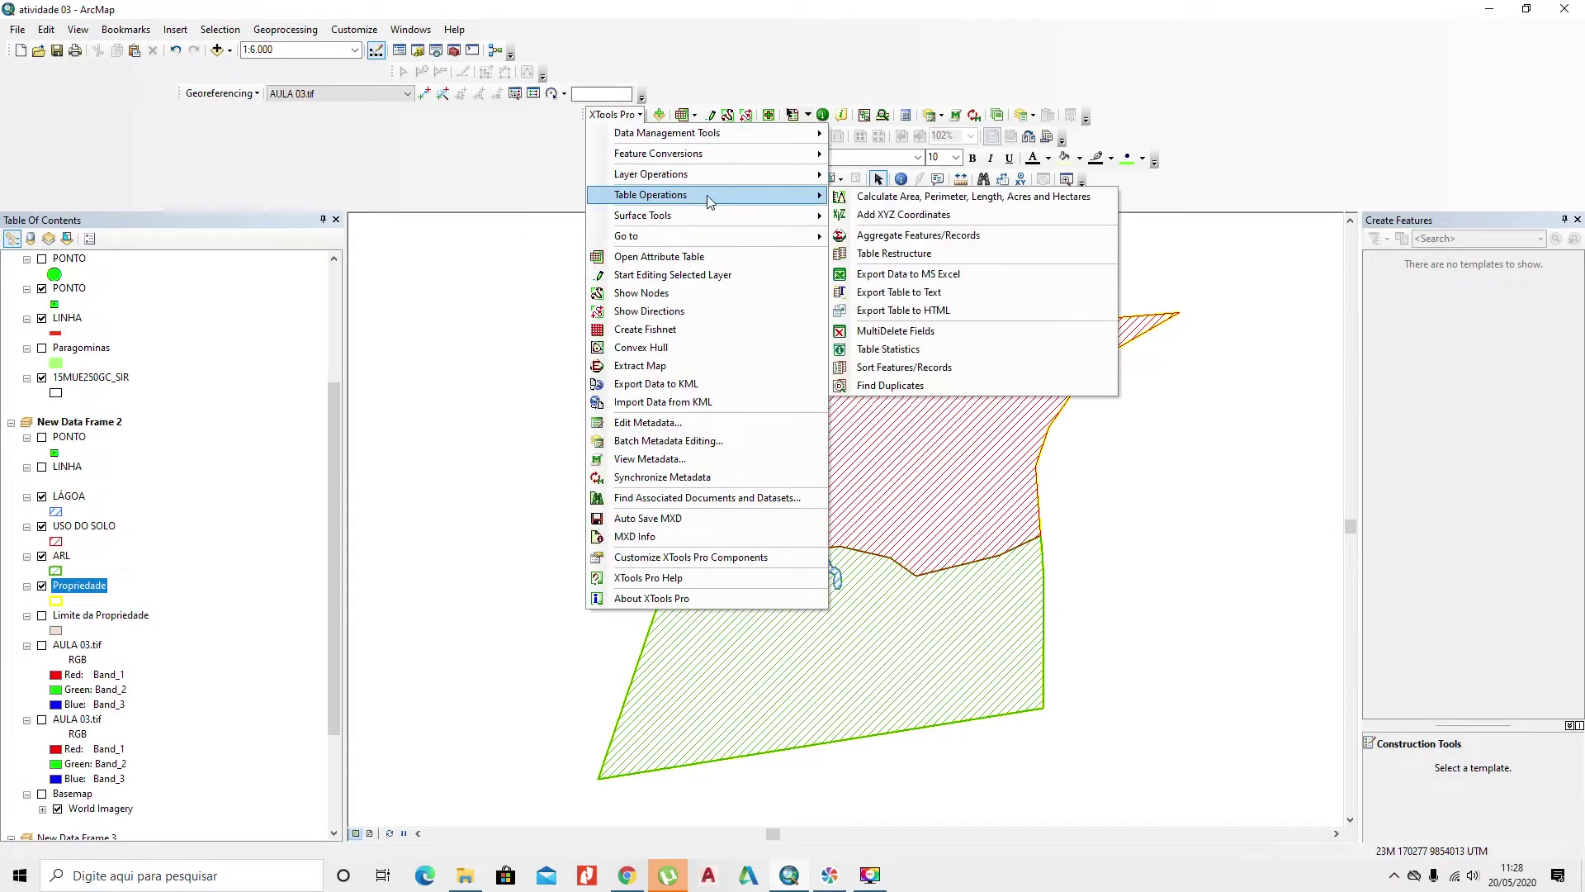
pyautogui.click(861, 200)
pyautogui.click(747, 304)
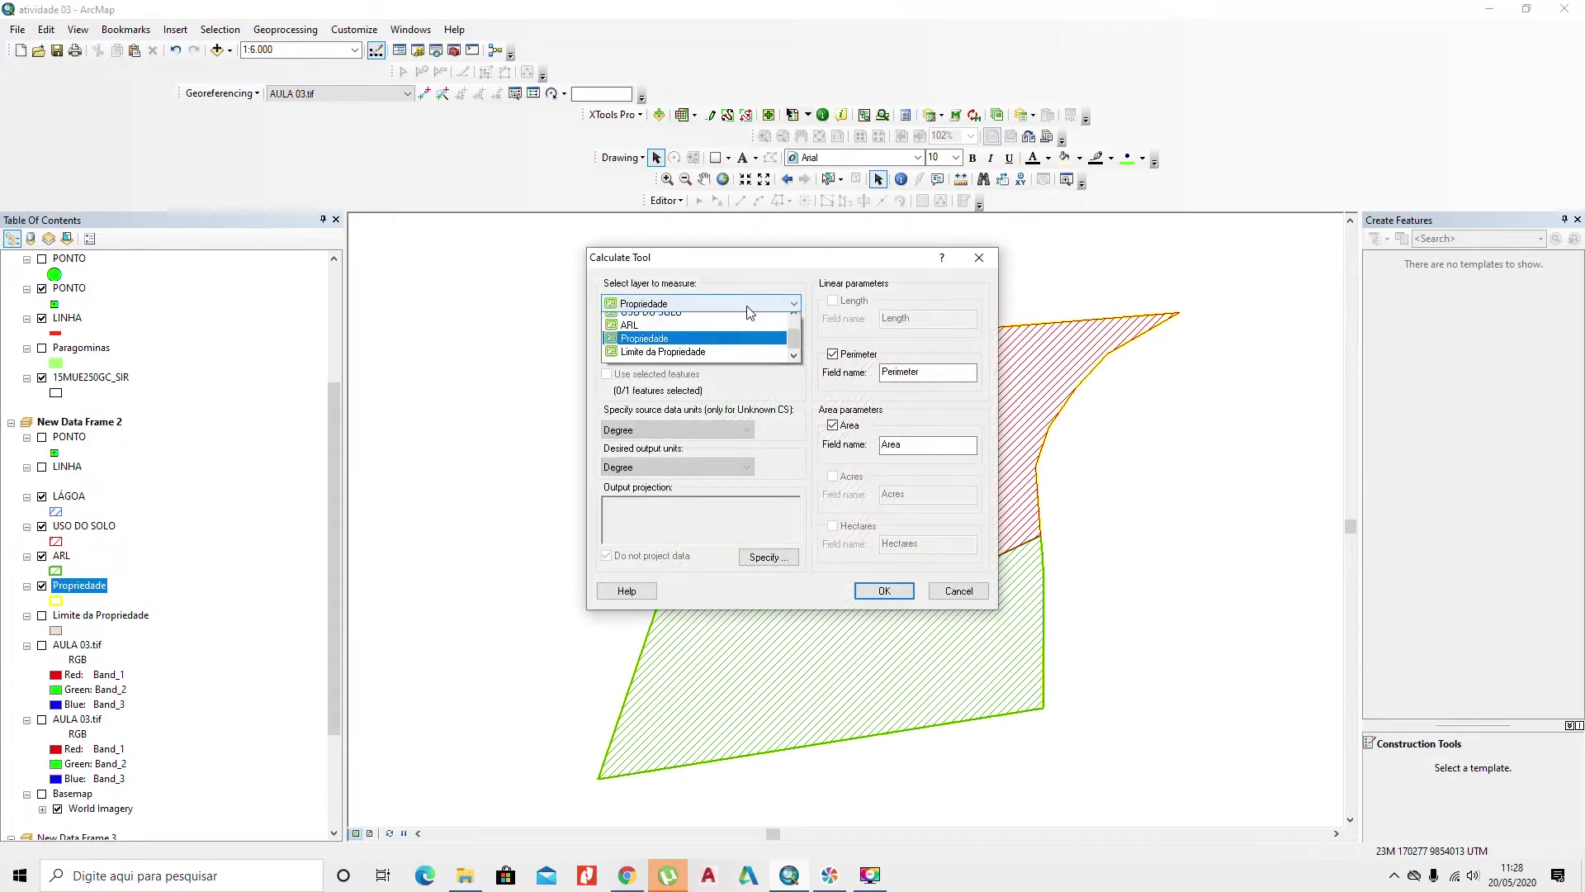
pyautogui.click(731, 319)
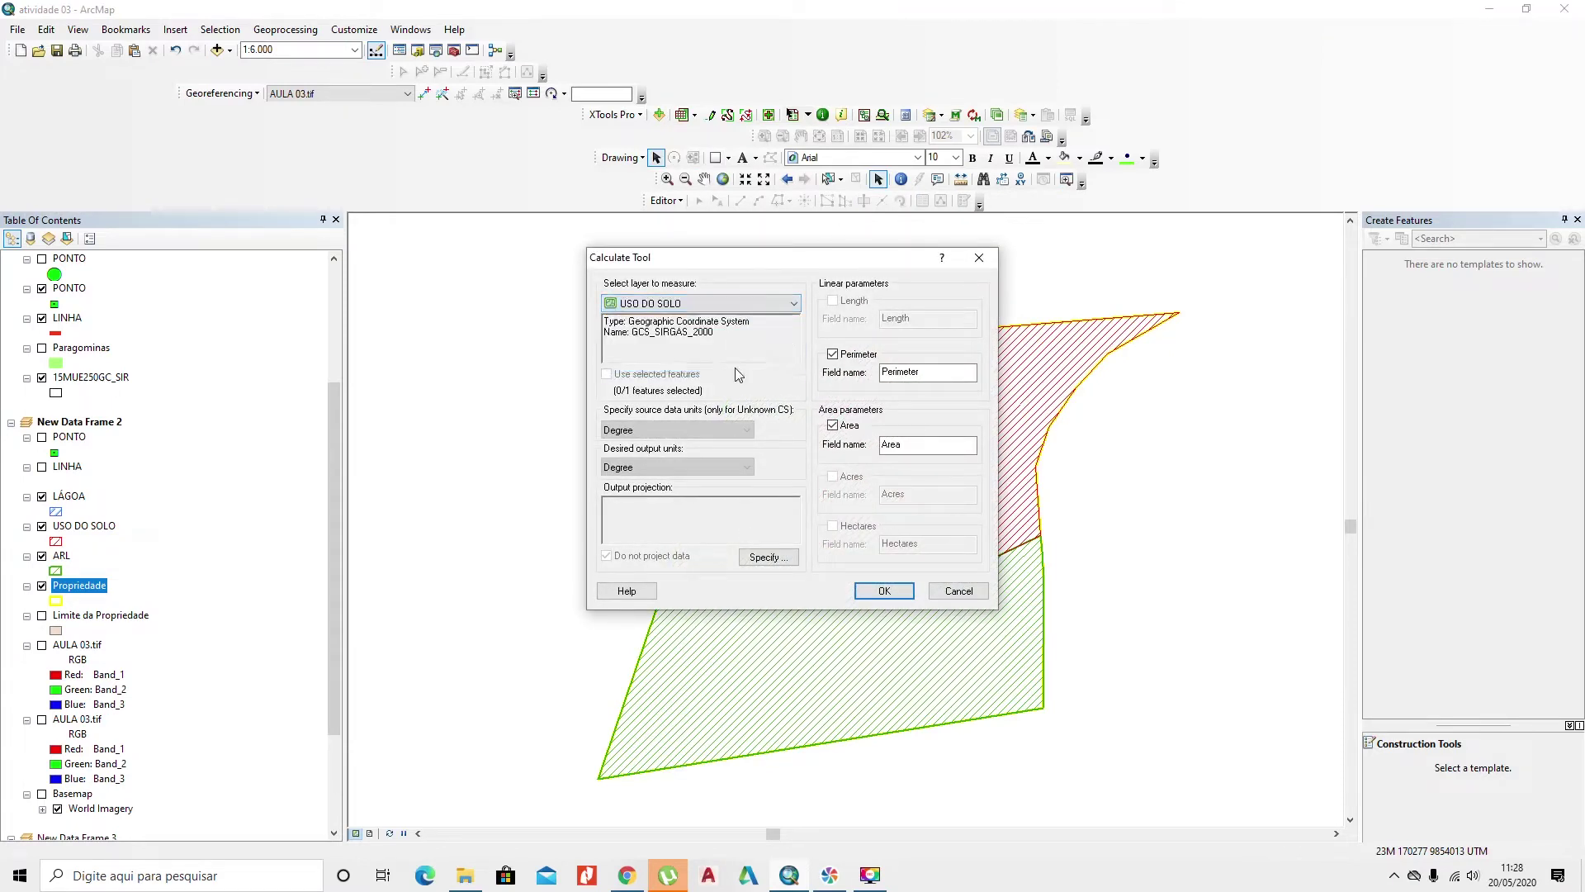
# Step: Set the output projection to SIRGAS 2000 UTM Zone 23S
pyautogui.click(758, 559)
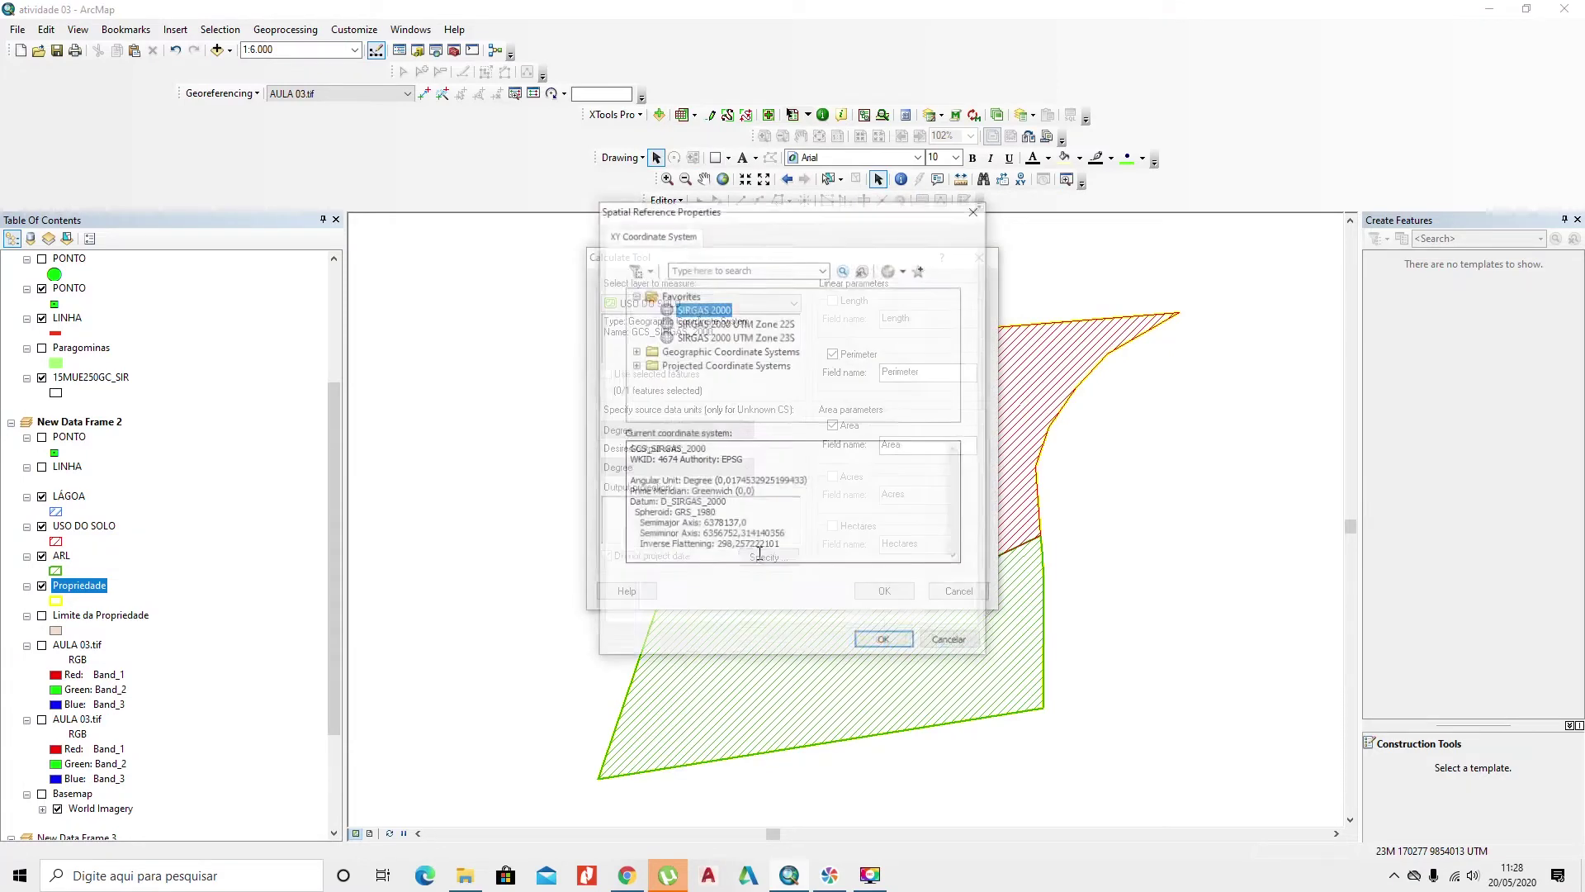
pyautogui.click(716, 337)
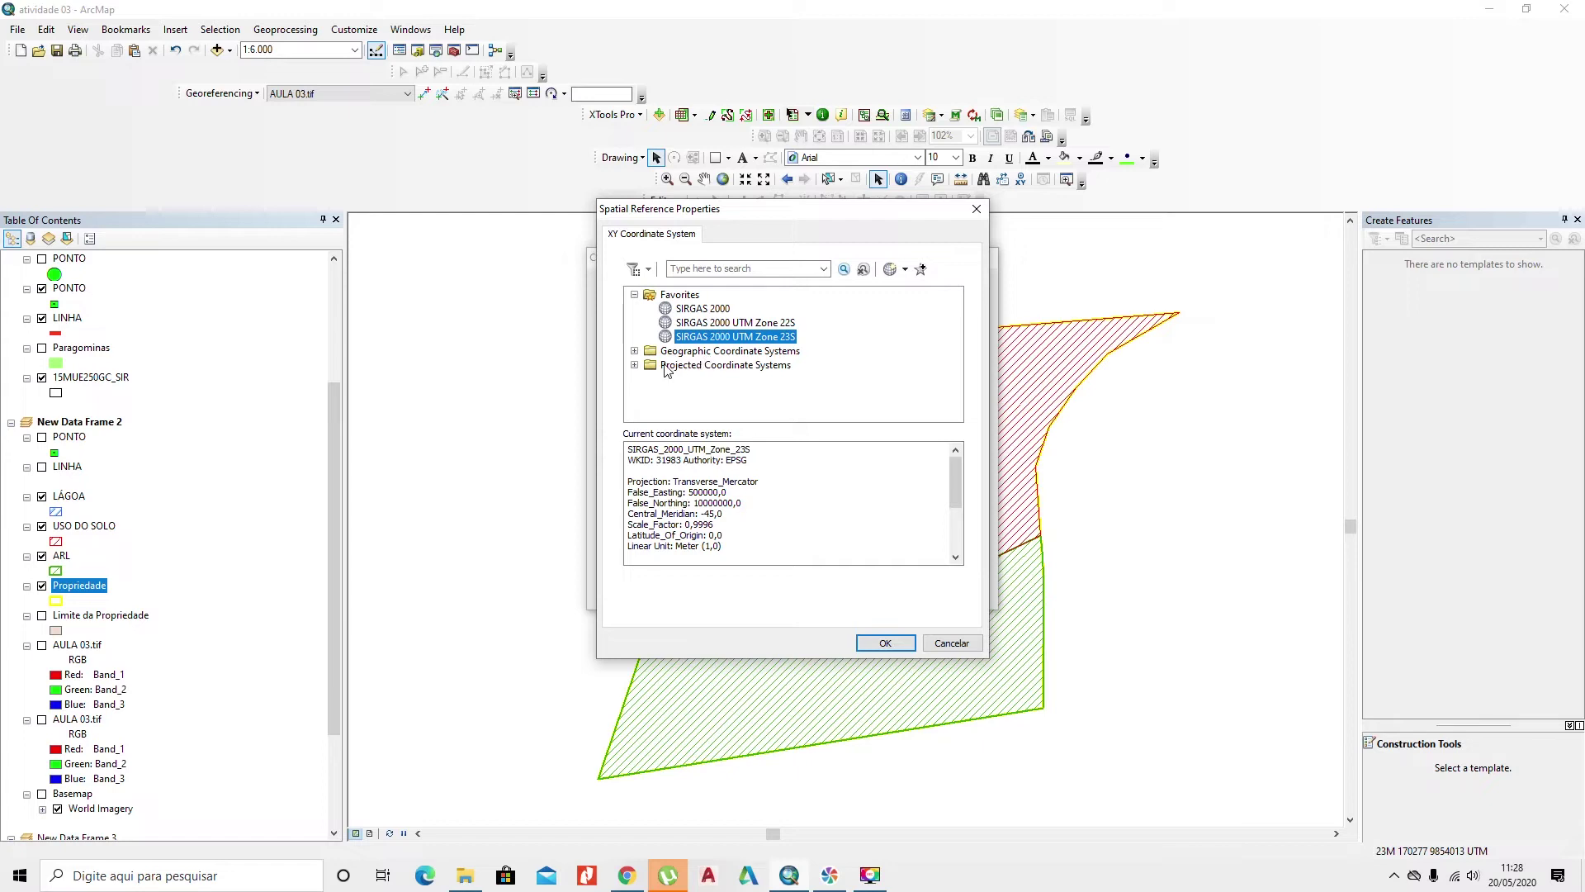
pyautogui.click(634, 365)
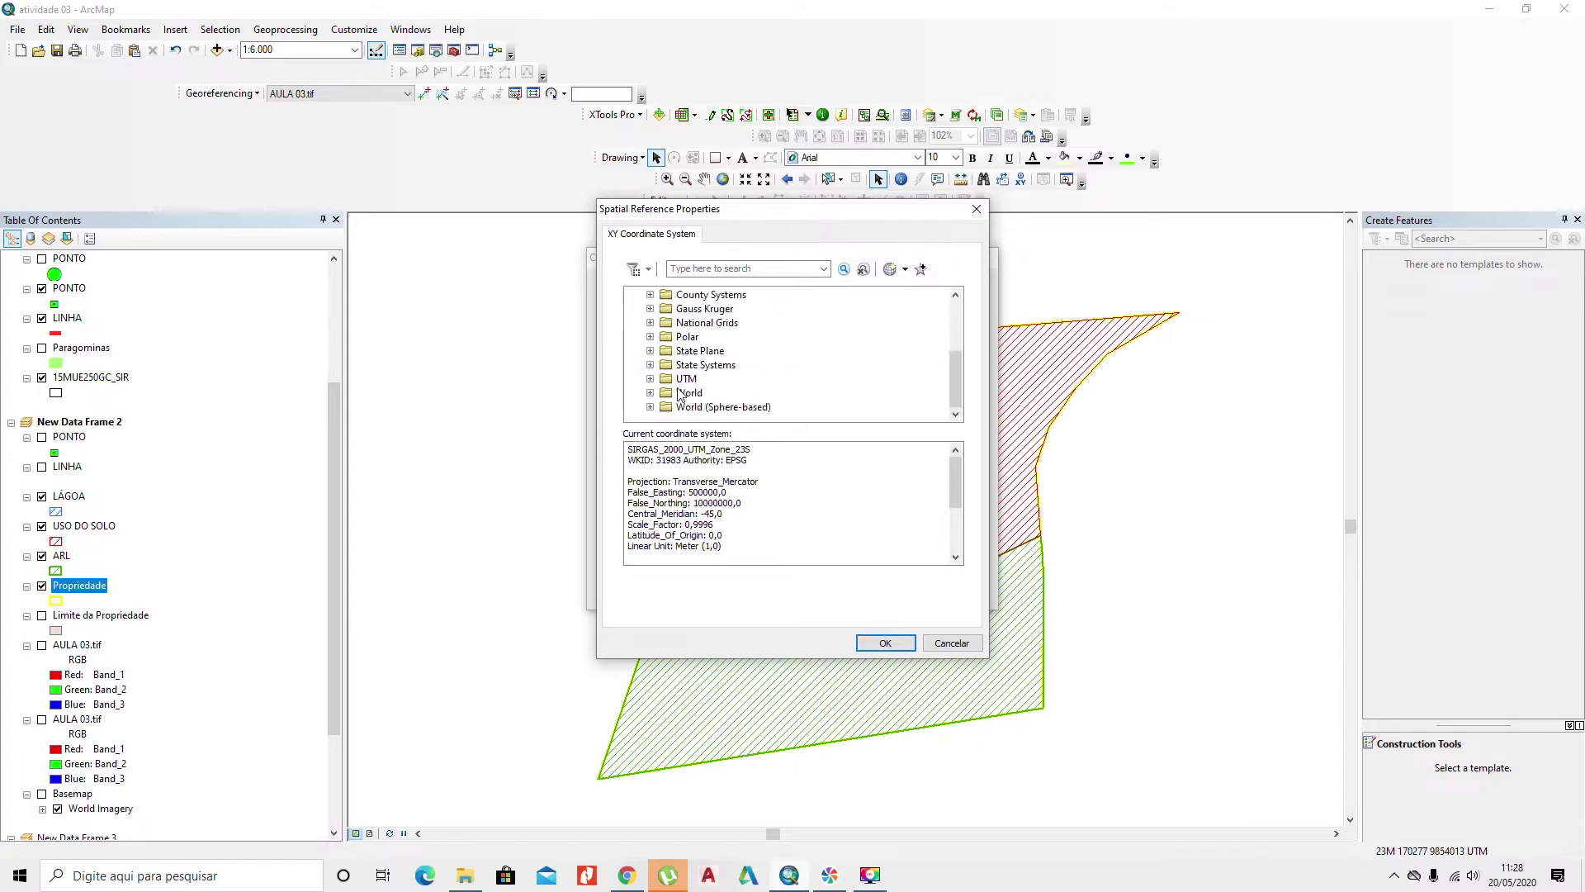
pyautogui.click(650, 379)
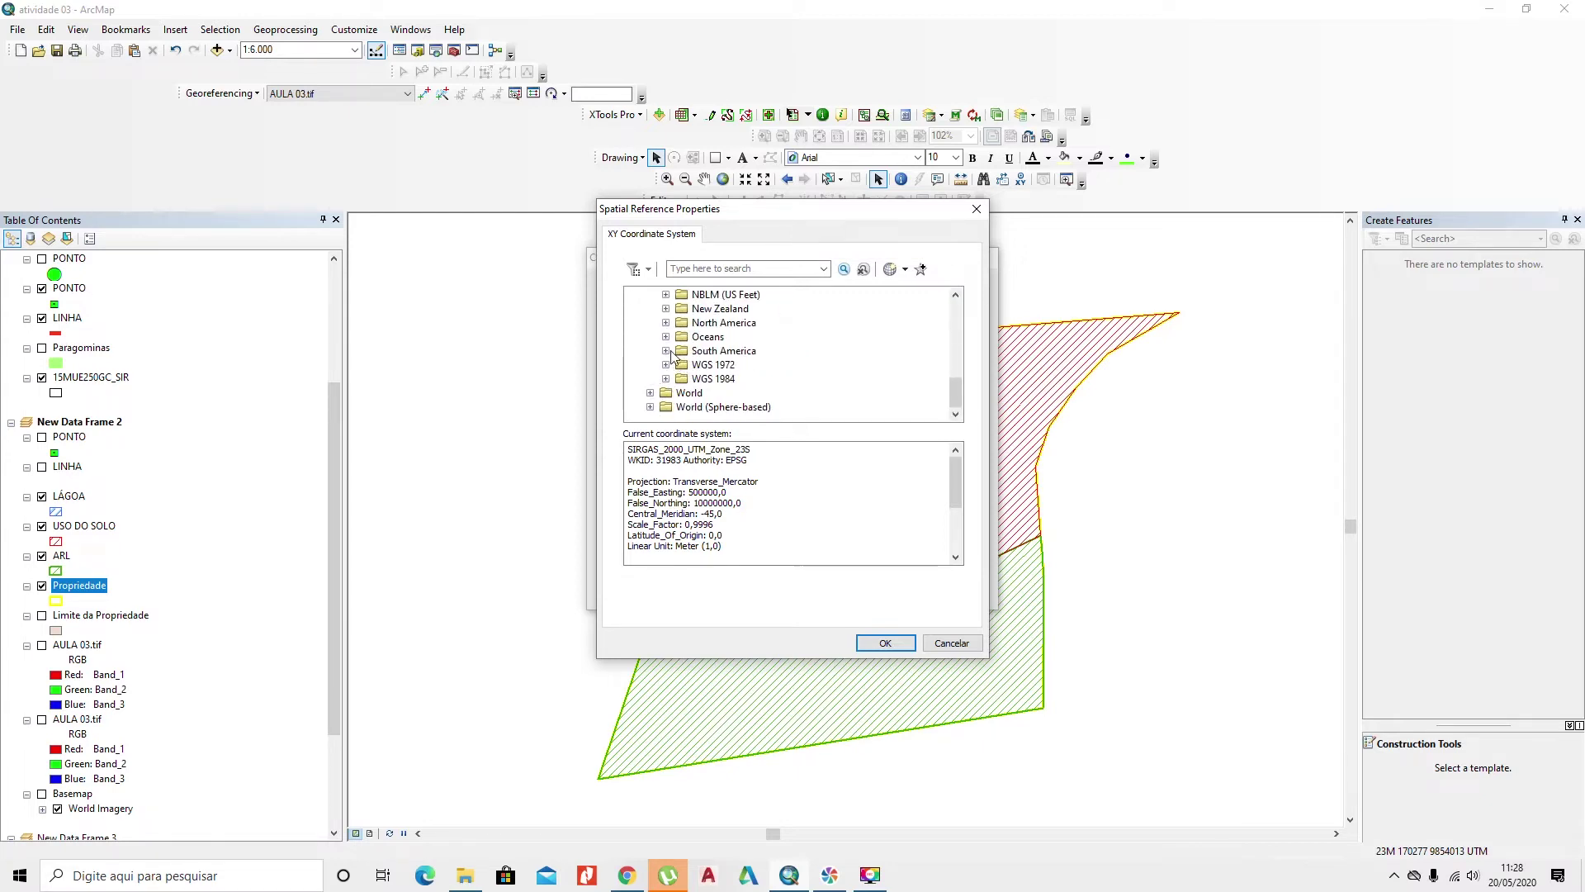
pyautogui.click(669, 355)
pyautogui.scroll(-20, 694, 351)
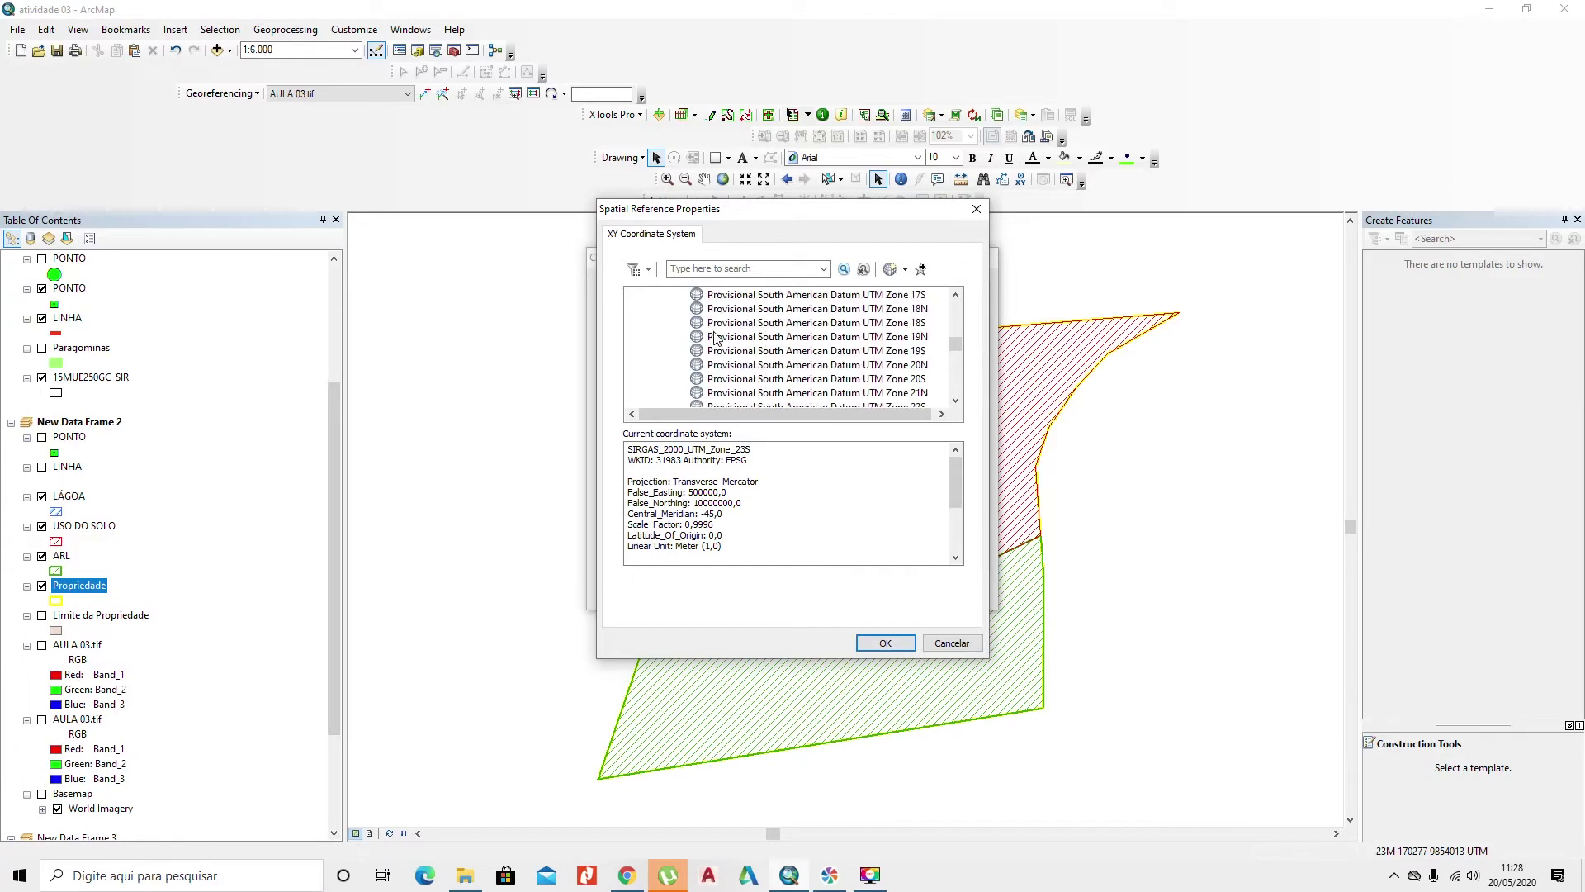
pyautogui.scroll(-7, 718, 340)
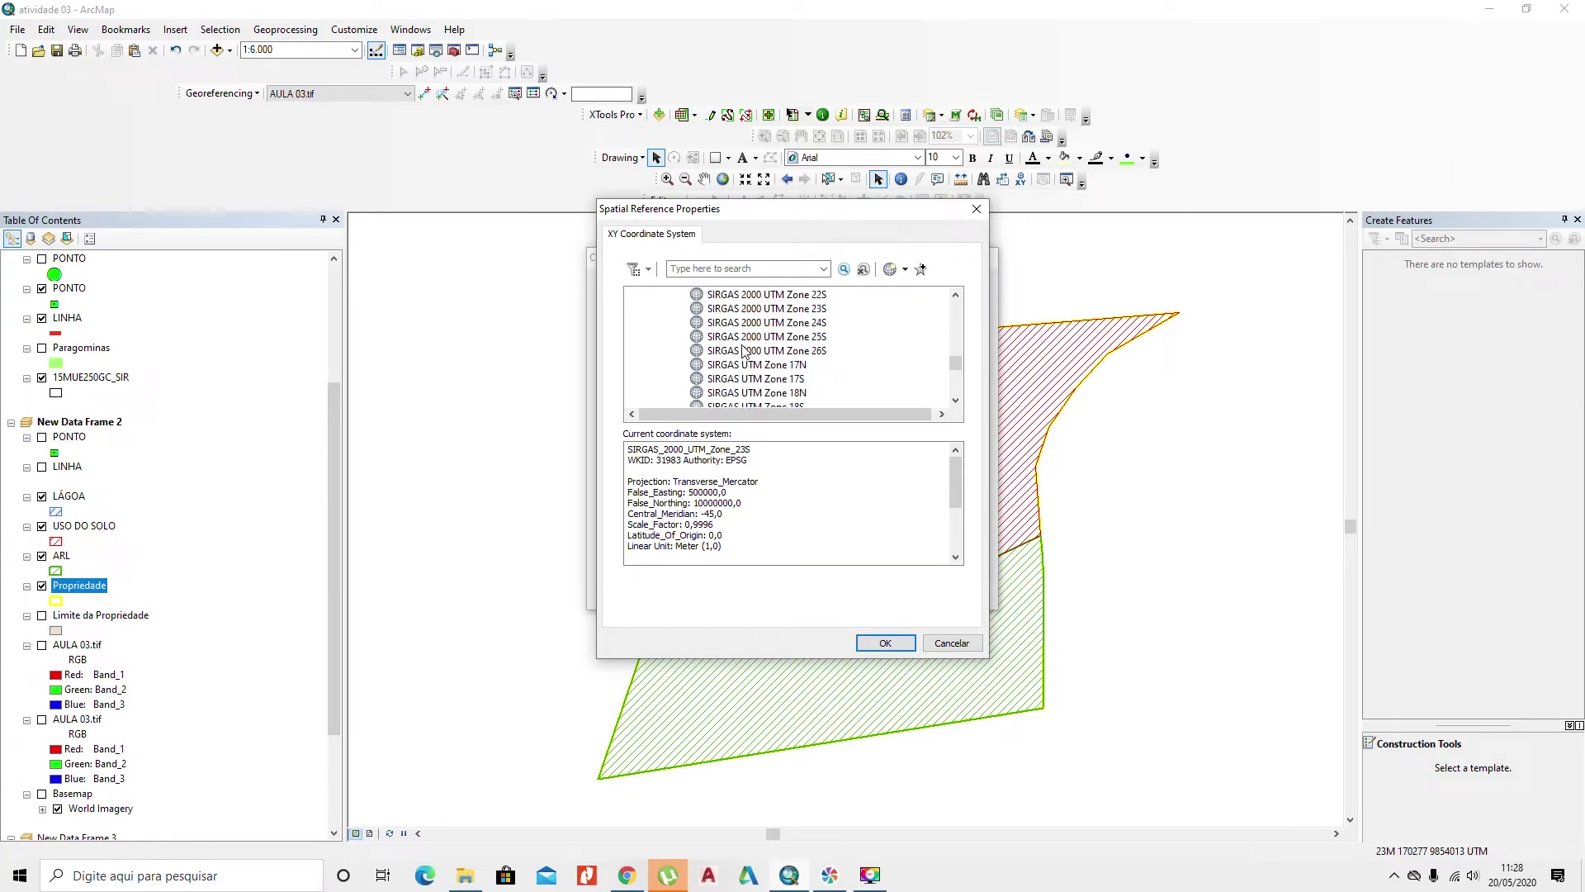
pyautogui.rightClick(818, 310)
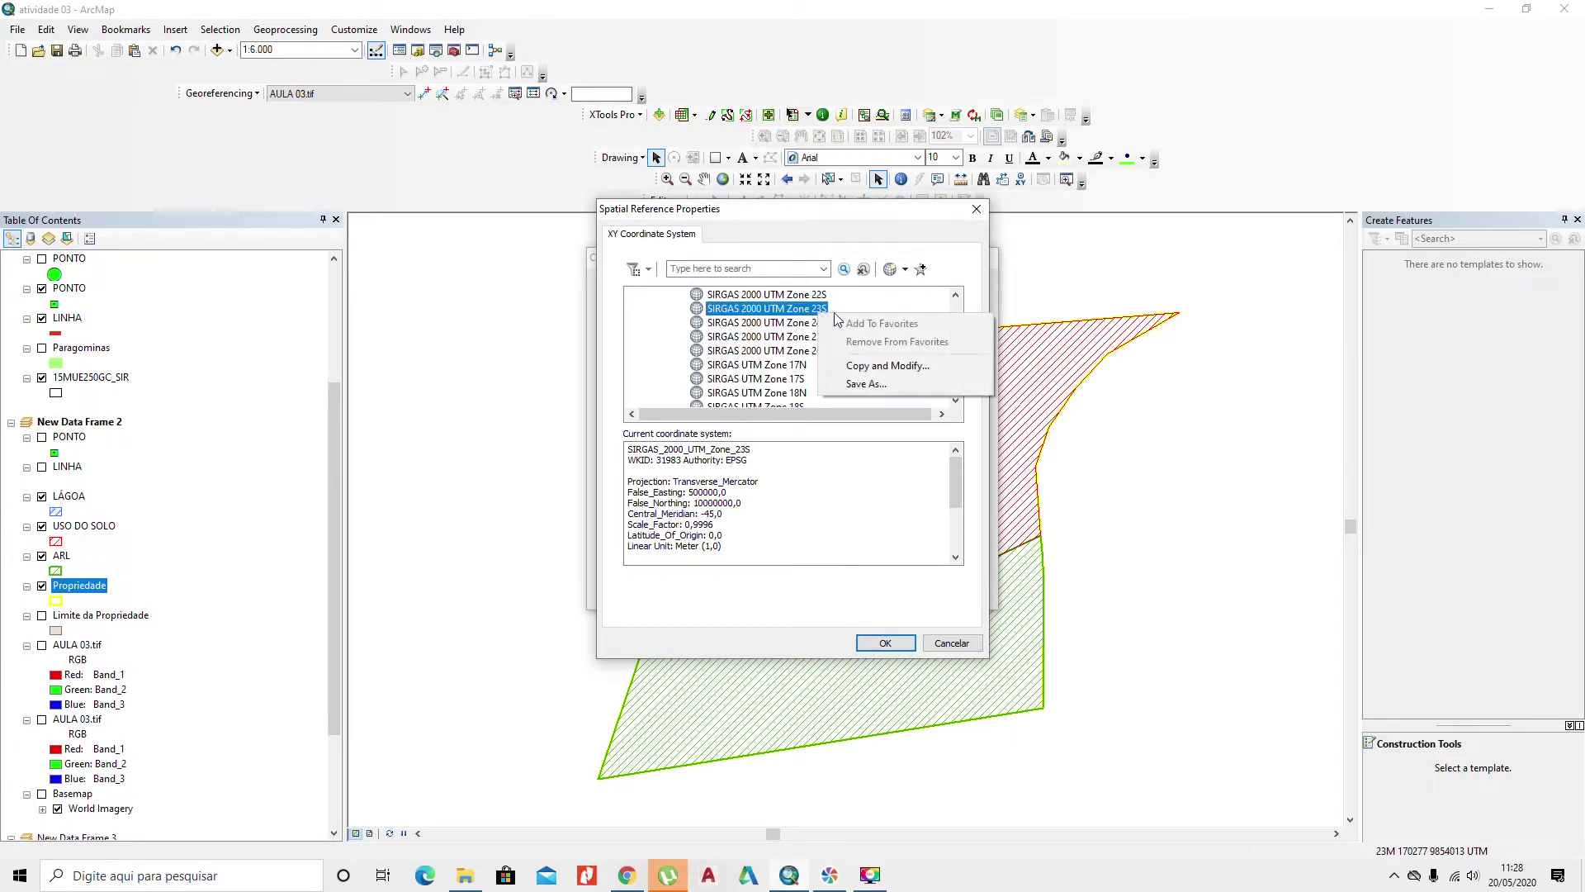
pyautogui.click(890, 411)
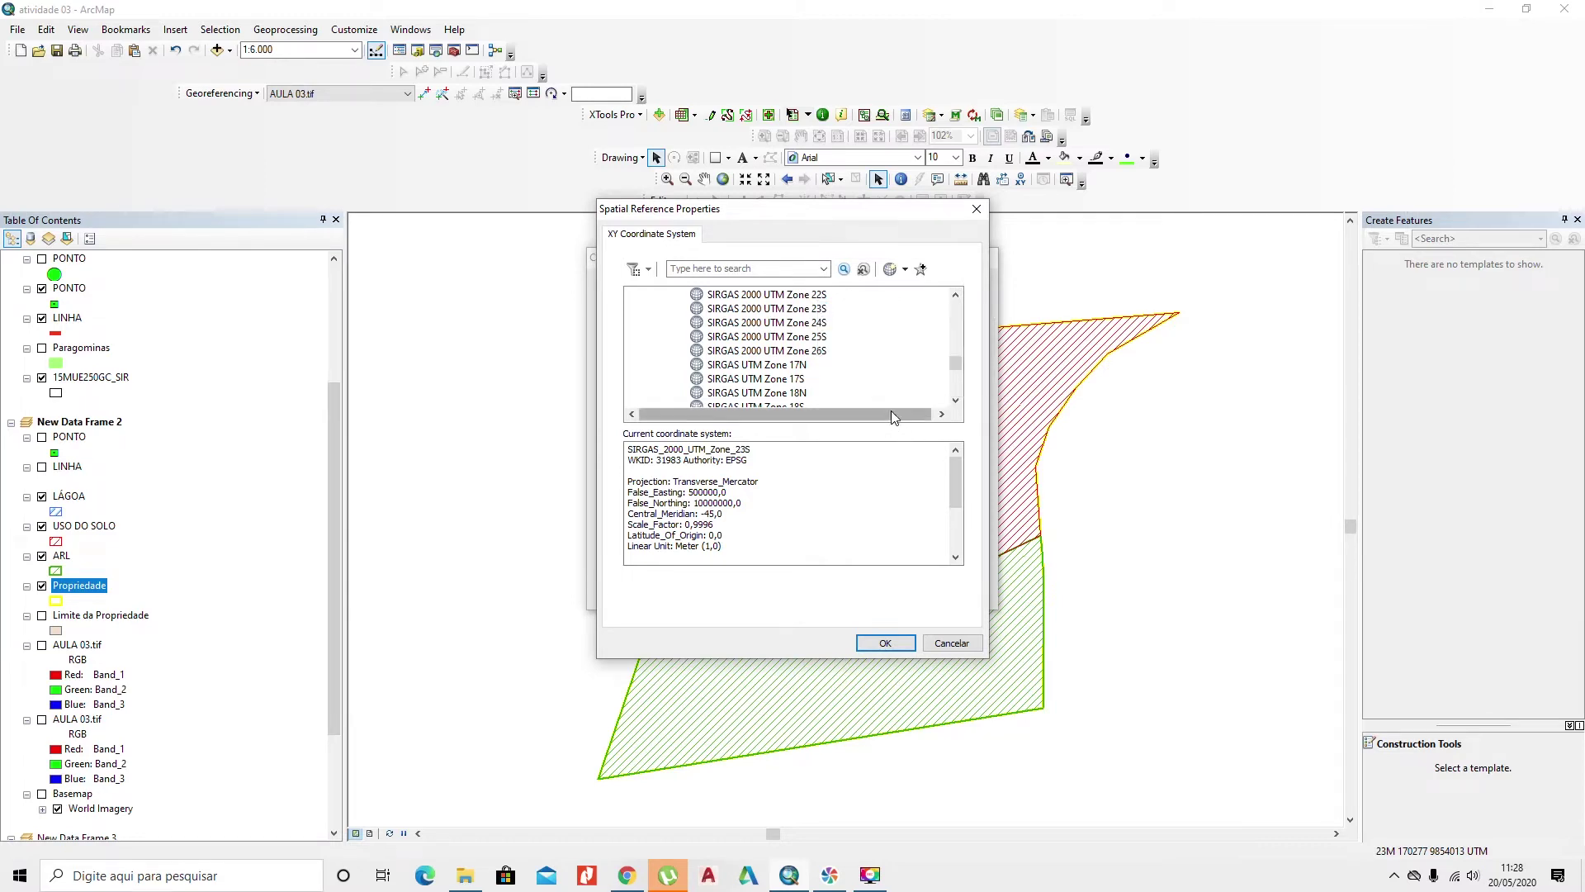
pyautogui.moveTo(955, 367); pyautogui.dragTo(925, 297)
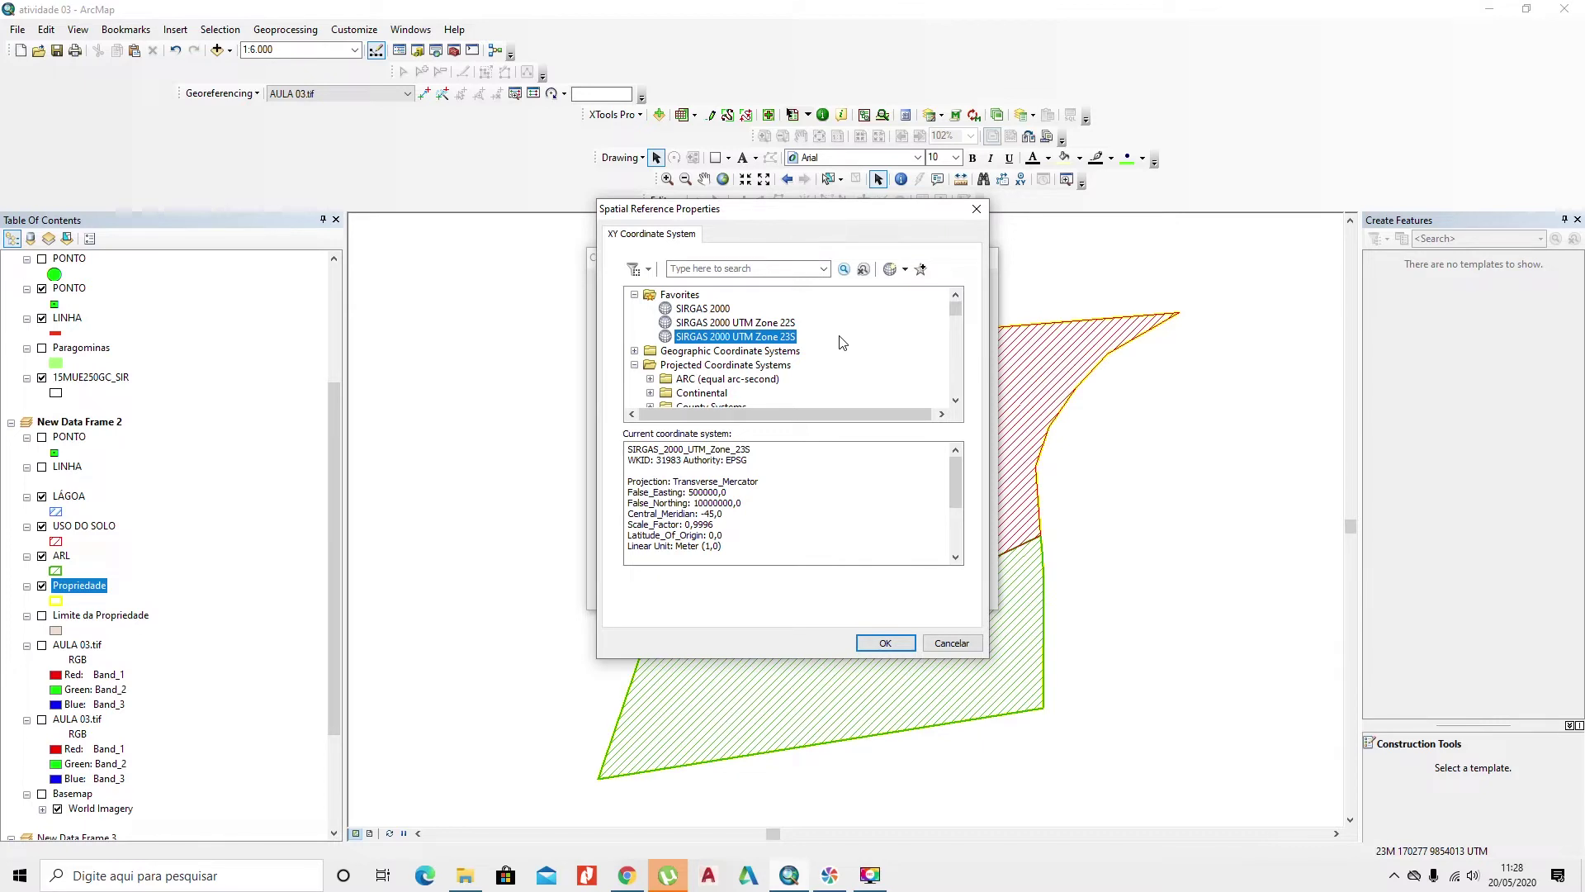
pyautogui.click(884, 643)
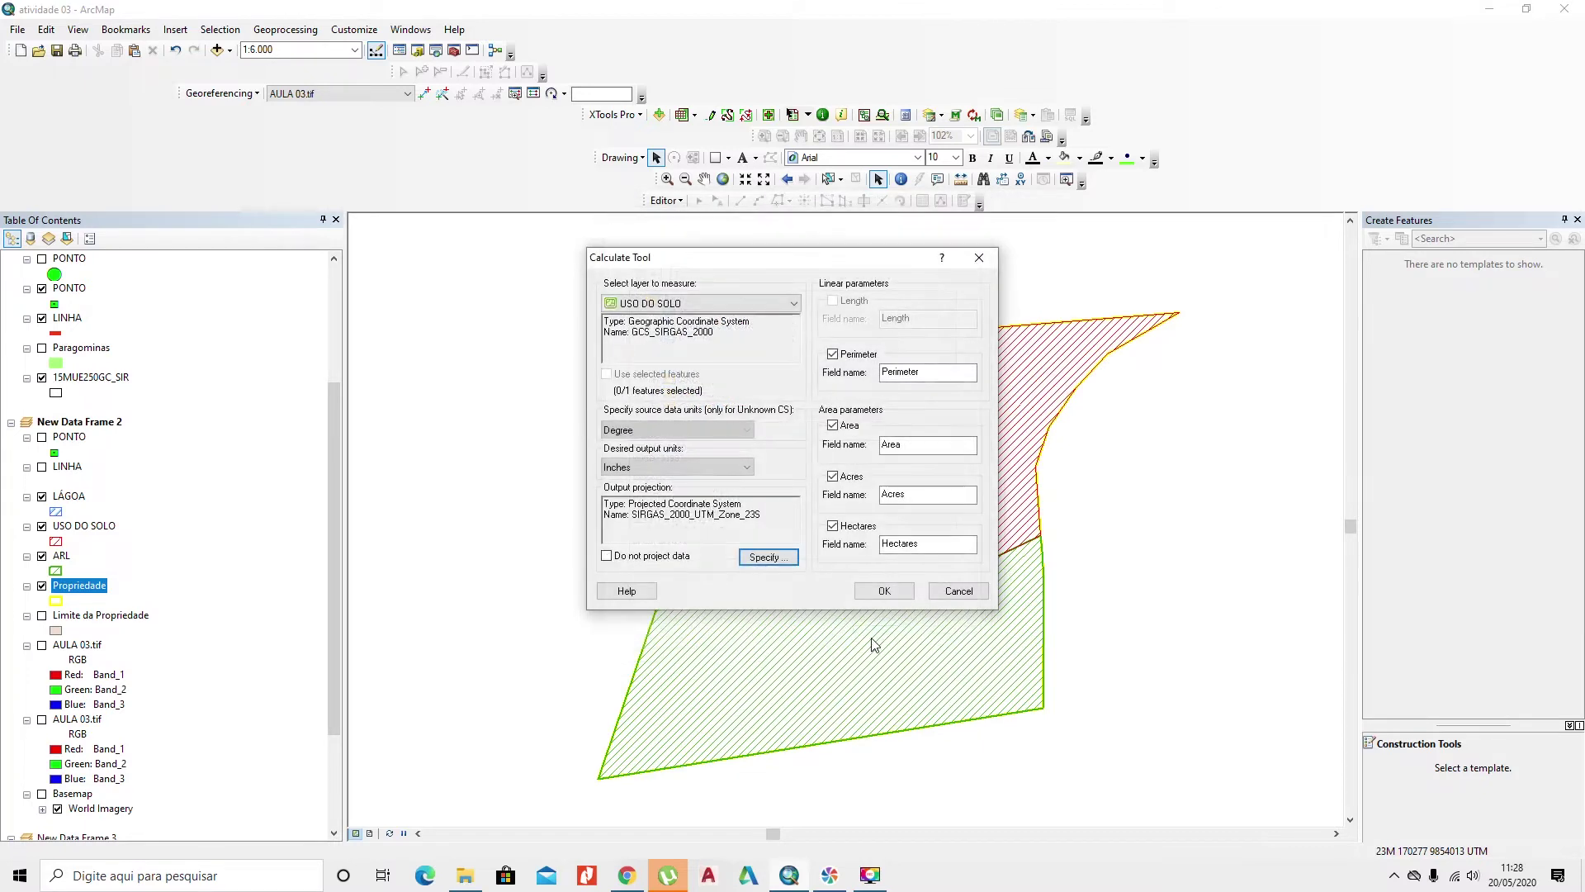
# Step: Clear Acres and Area, use Meters as units, and run the USO DO SOLO calculation
pyautogui.click(842, 477)
pyautogui.click(843, 426)
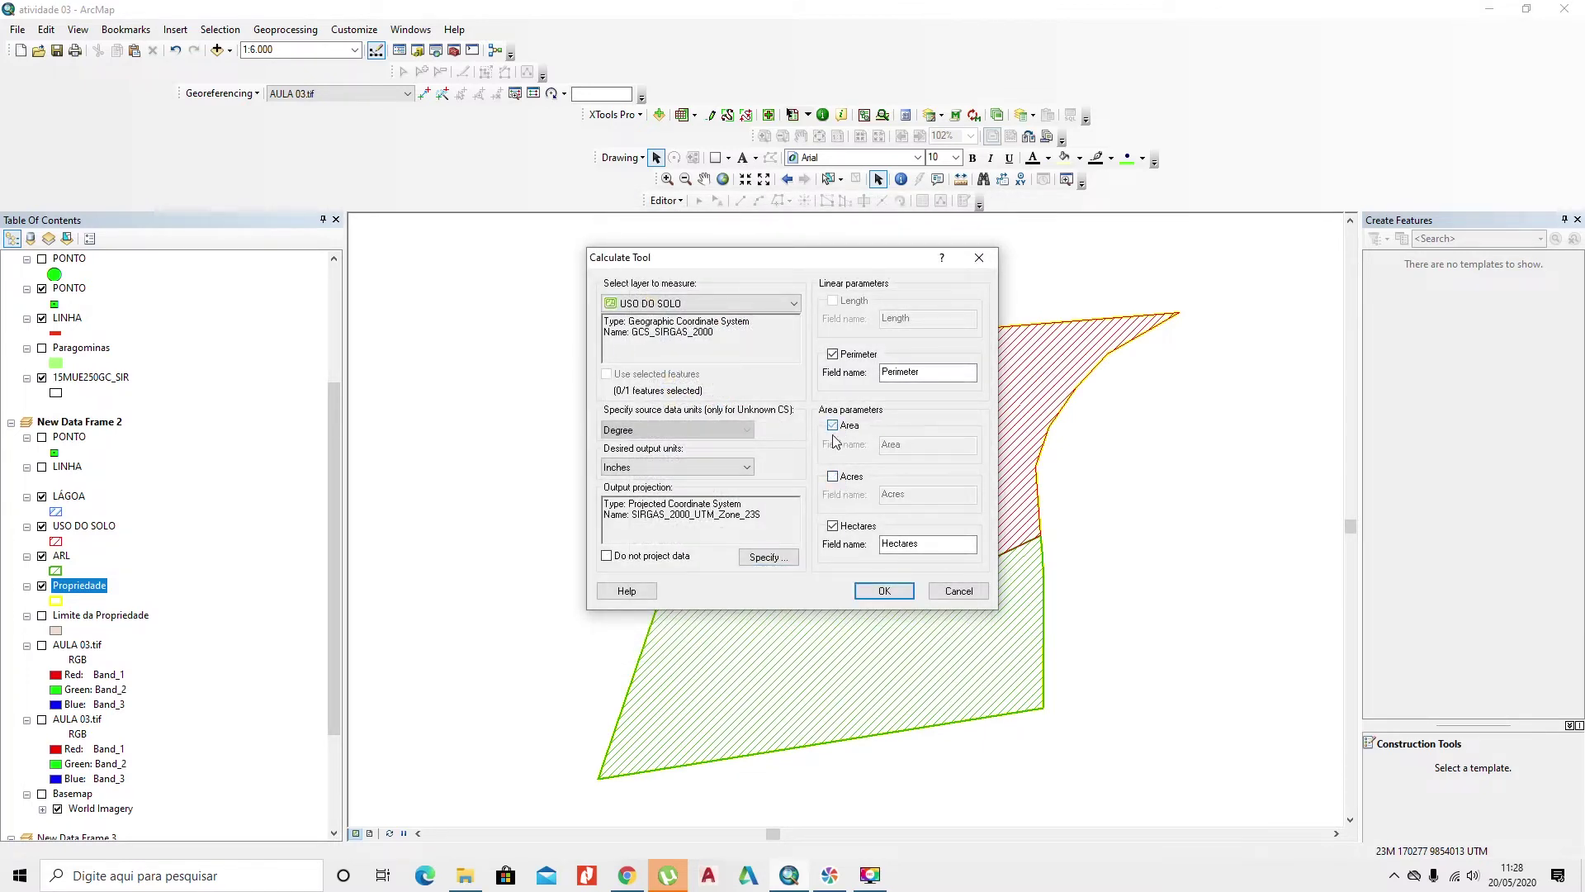
pyautogui.click(677, 467)
pyautogui.scroll(-1, 673, 529)
pyautogui.click(682, 550)
pyautogui.click(861, 591)
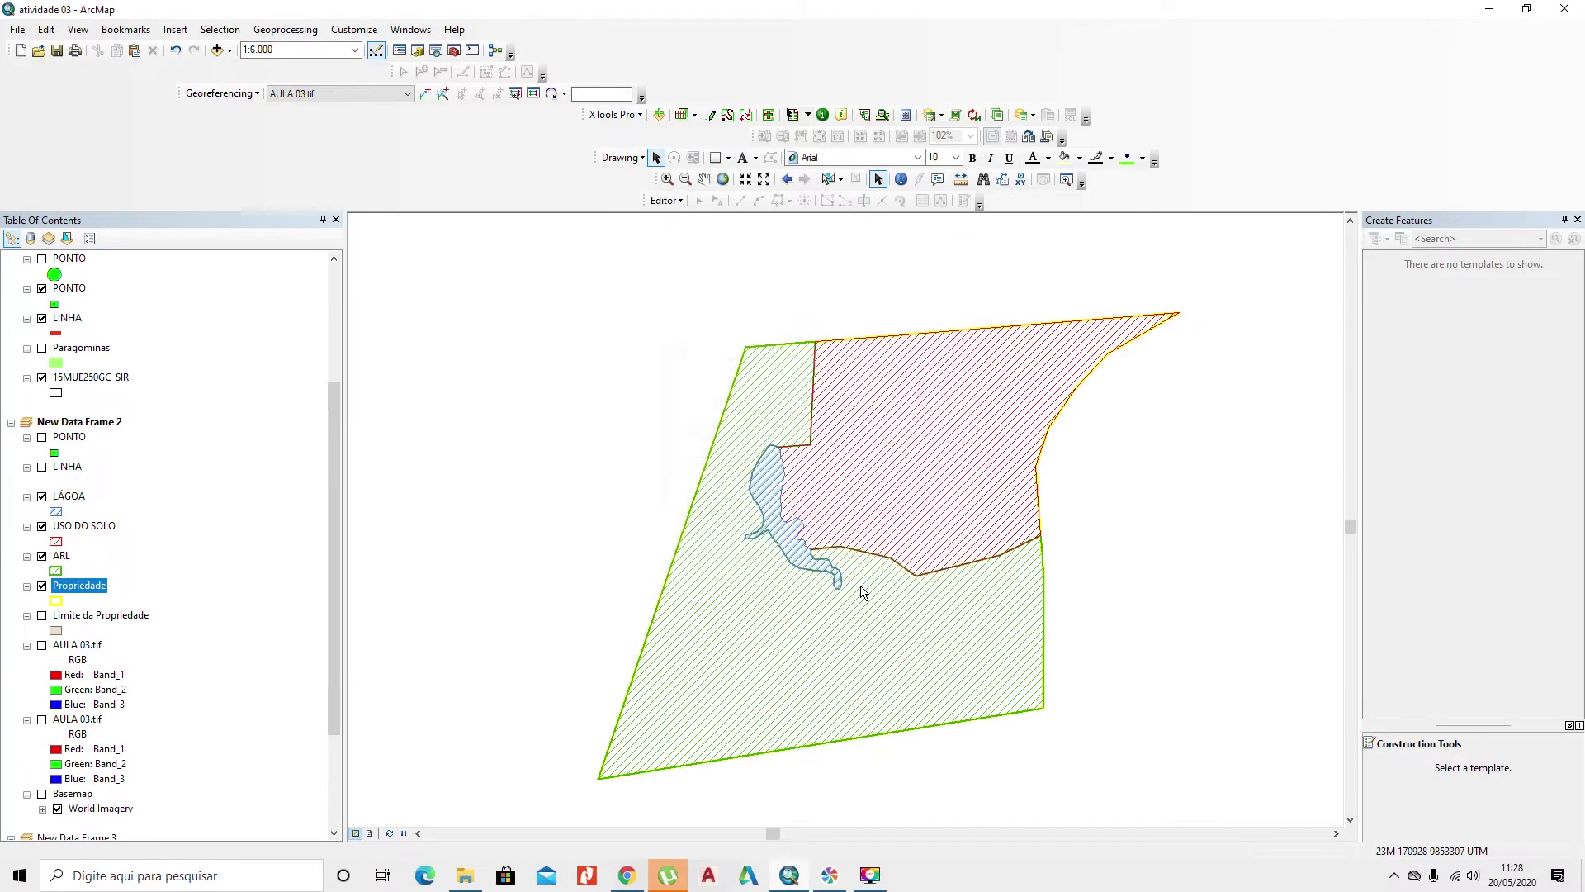
# Step: Calculate ARL perimeter in meters and hectares in SIRGAS 2000 UTM Zone 23S, without acres
pyautogui.click(614, 116)
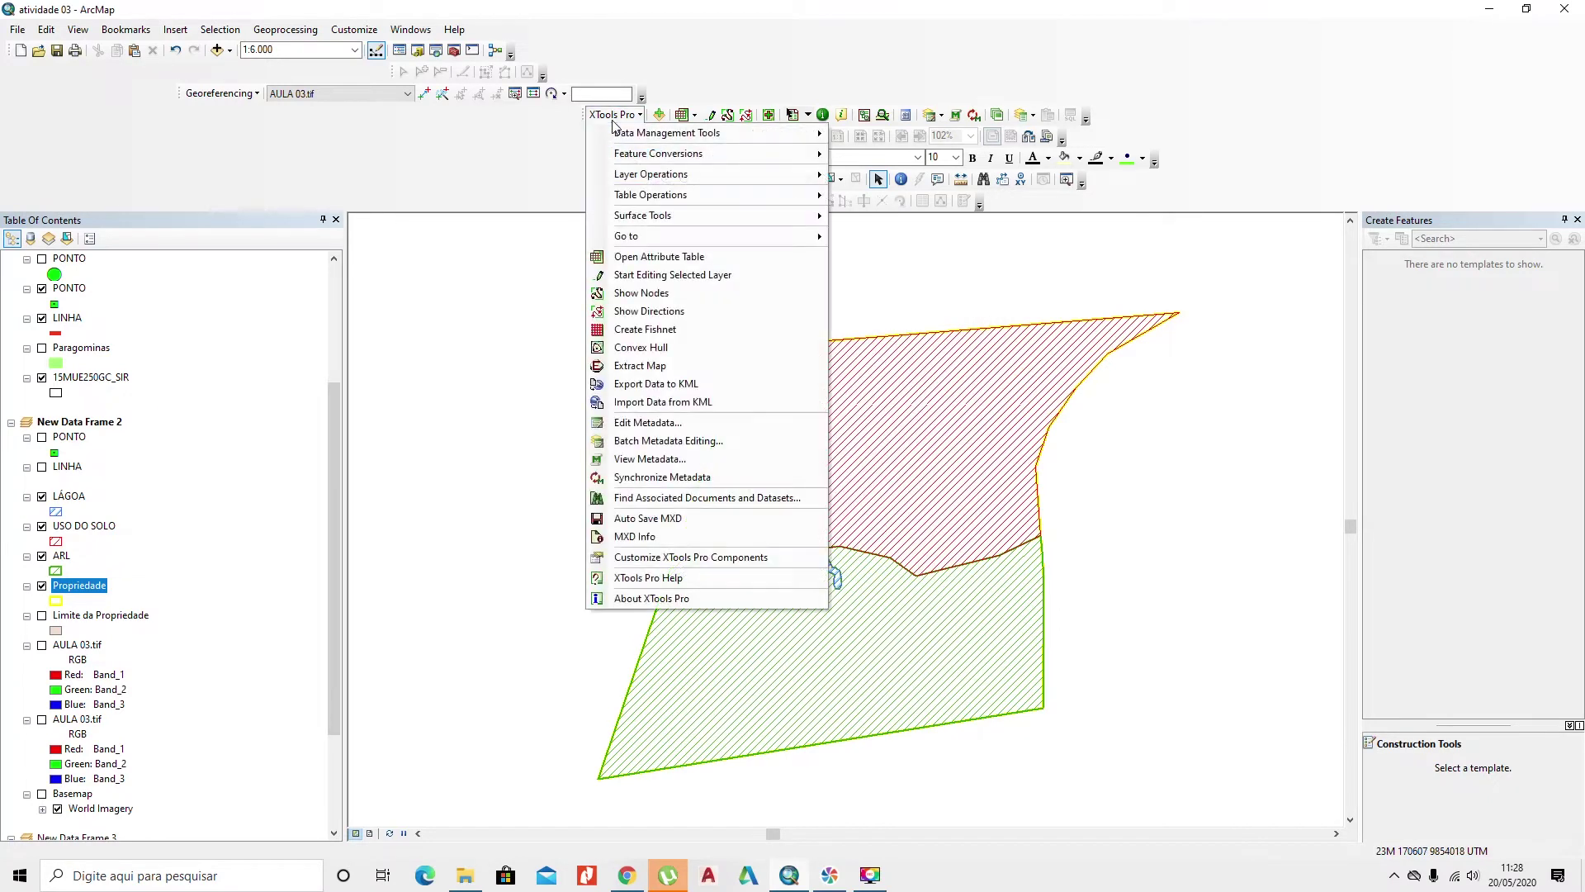
pyautogui.moveTo(661, 200)
pyautogui.click(908, 196)
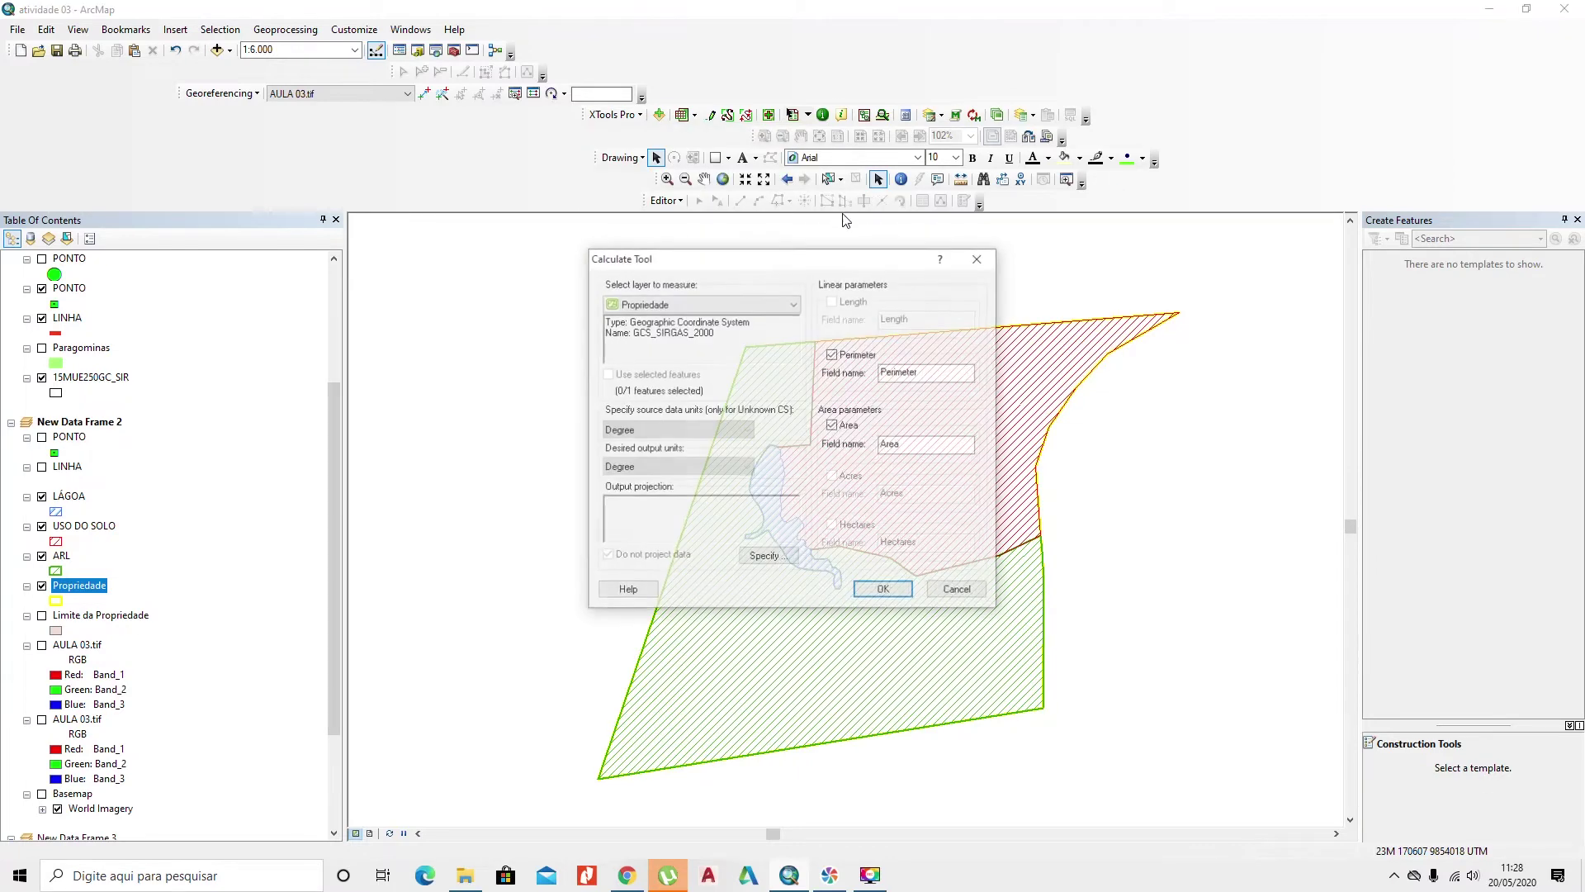
pyautogui.click(706, 303)
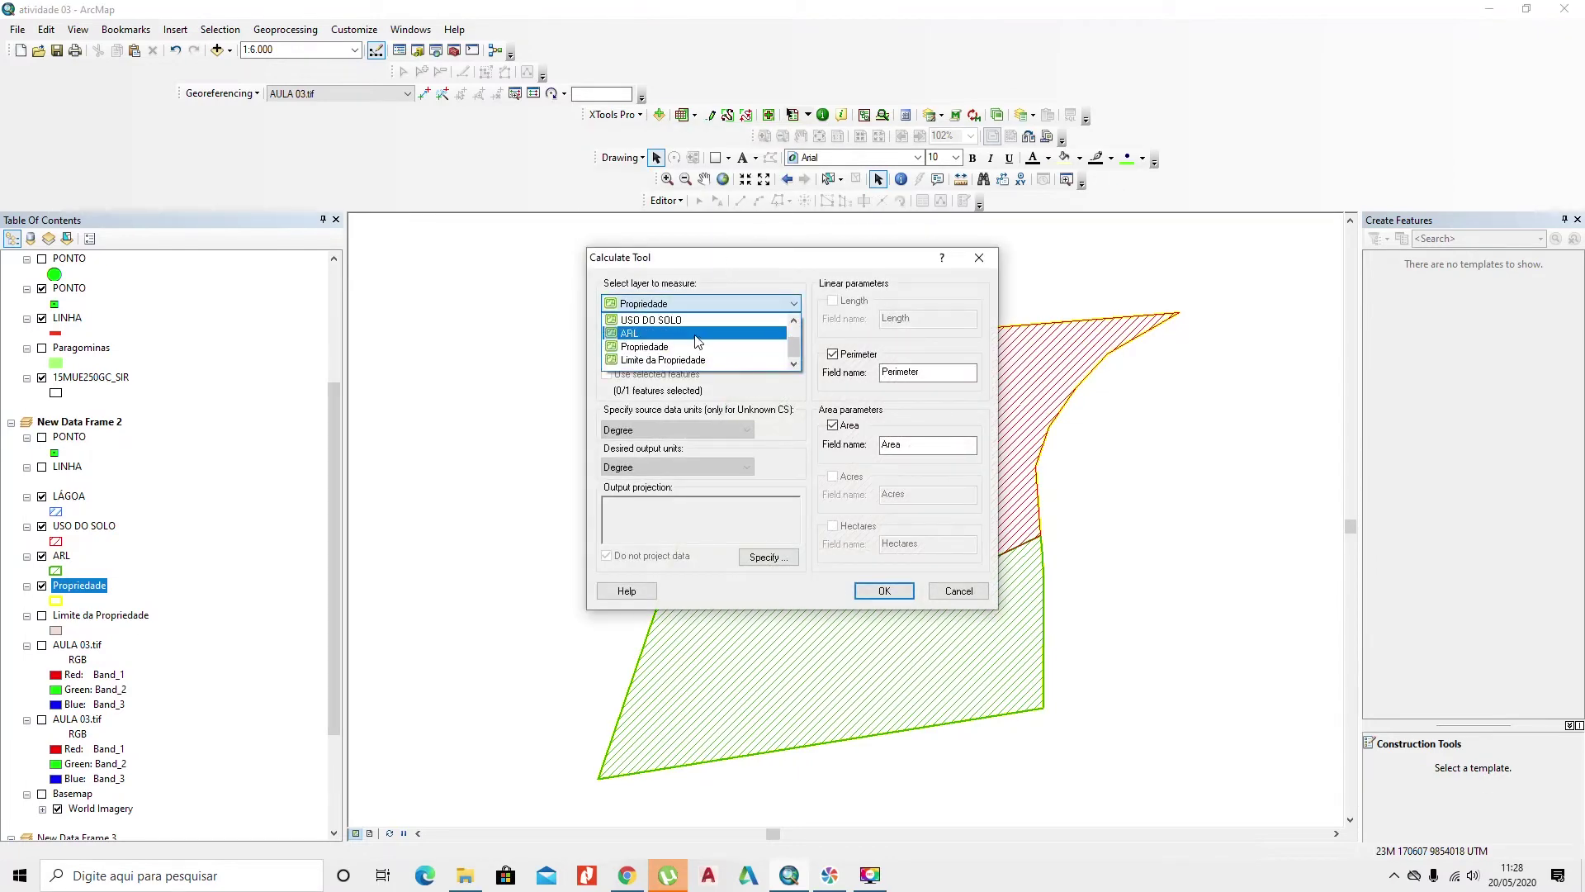
pyautogui.click(694, 333)
pyautogui.click(764, 558)
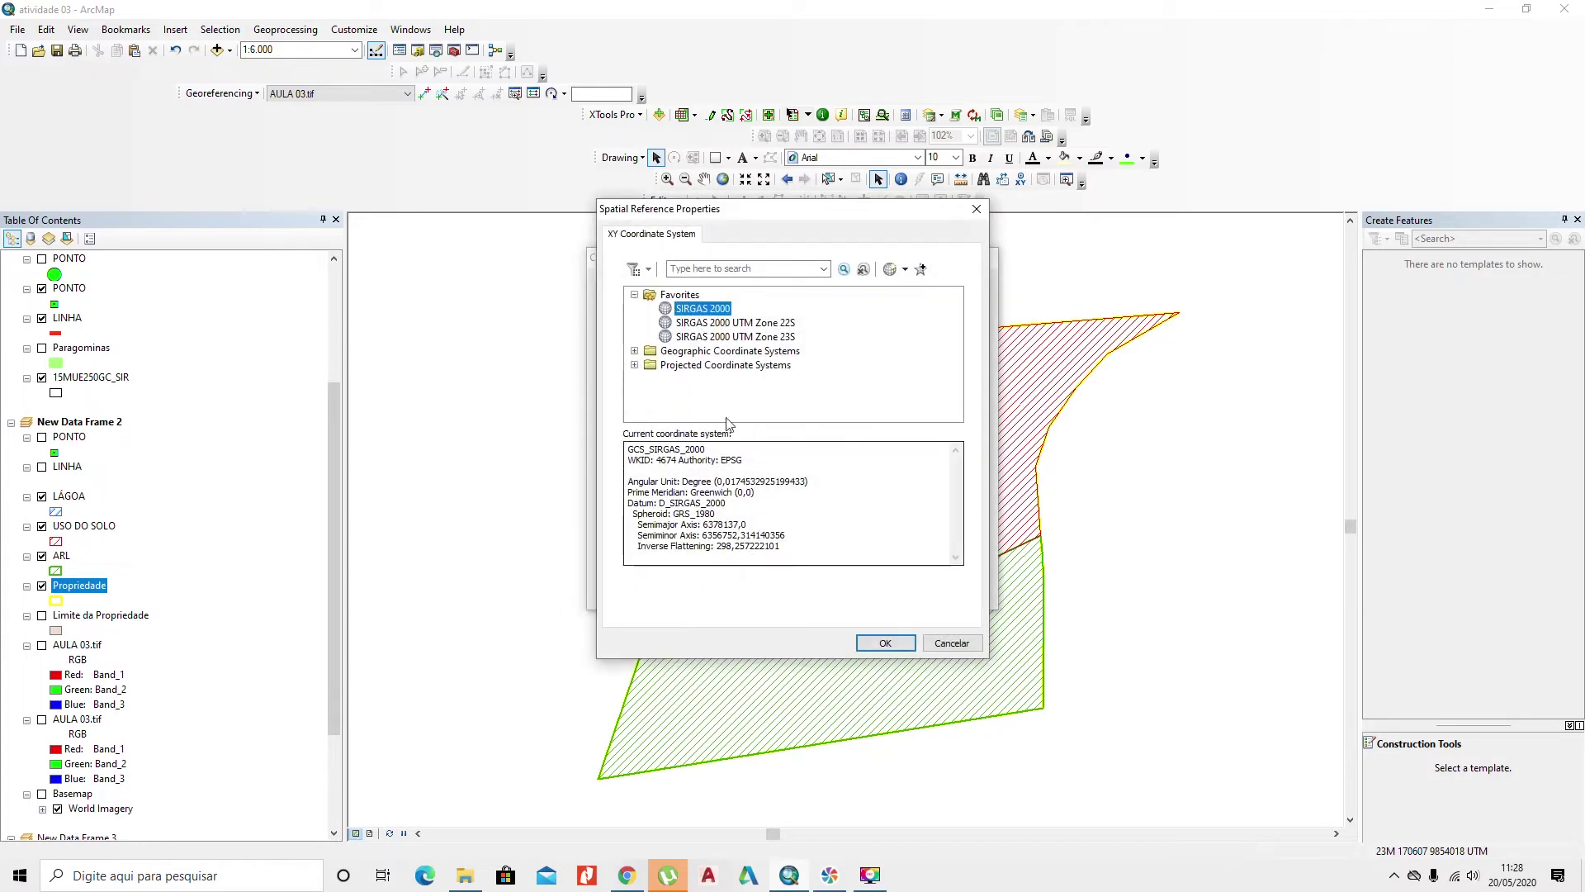
pyautogui.click(711, 337)
pyautogui.click(873, 643)
pyautogui.click(743, 467)
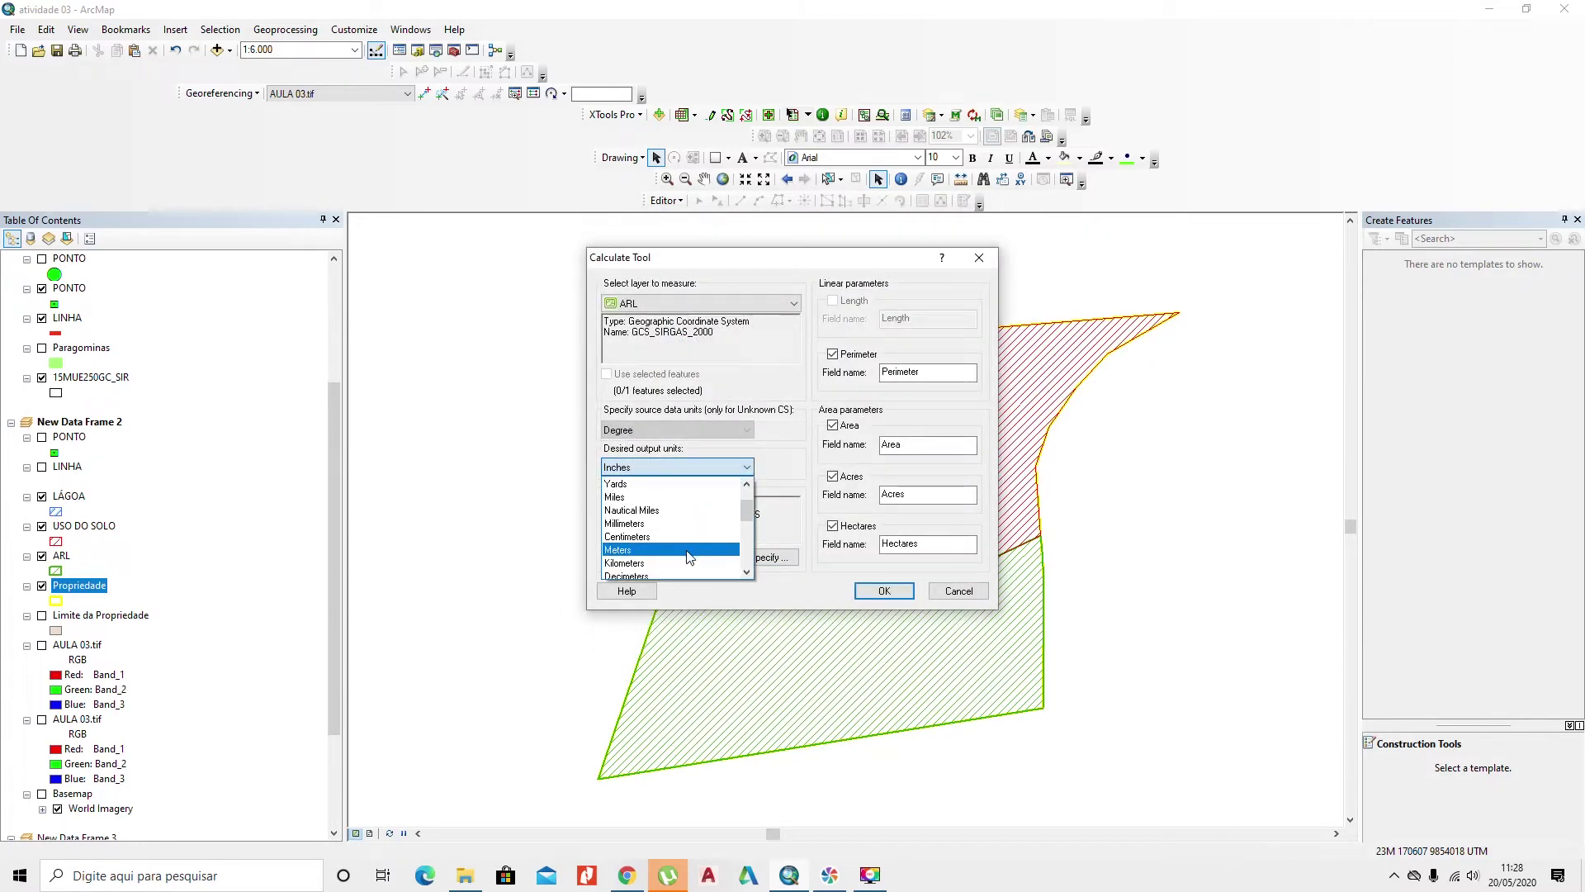
pyautogui.click(700, 550)
pyautogui.click(832, 477)
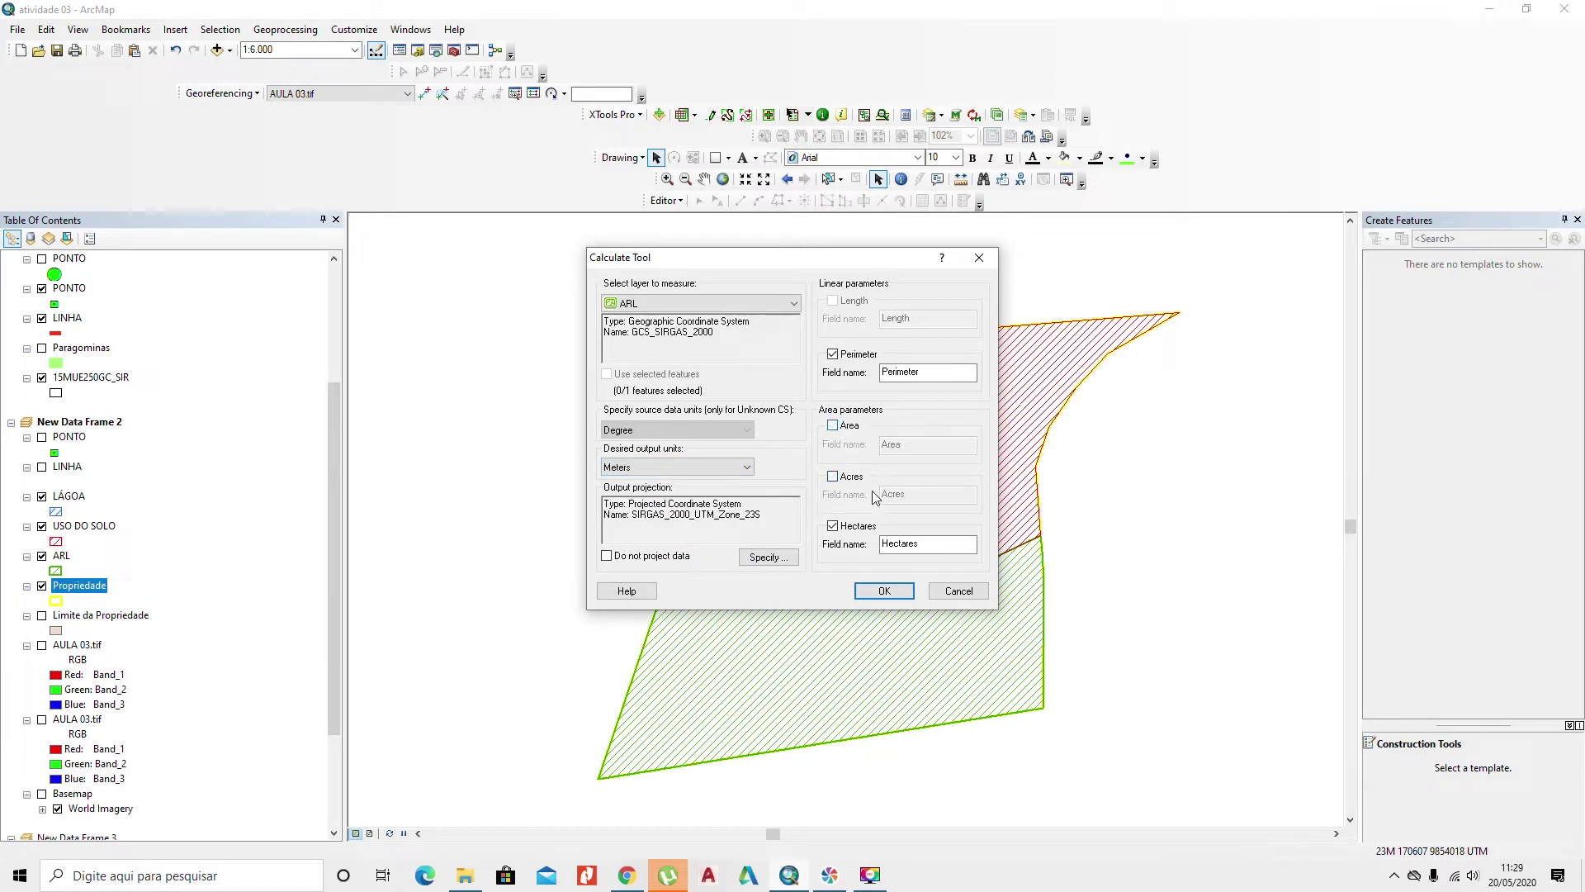
pyautogui.click(884, 591)
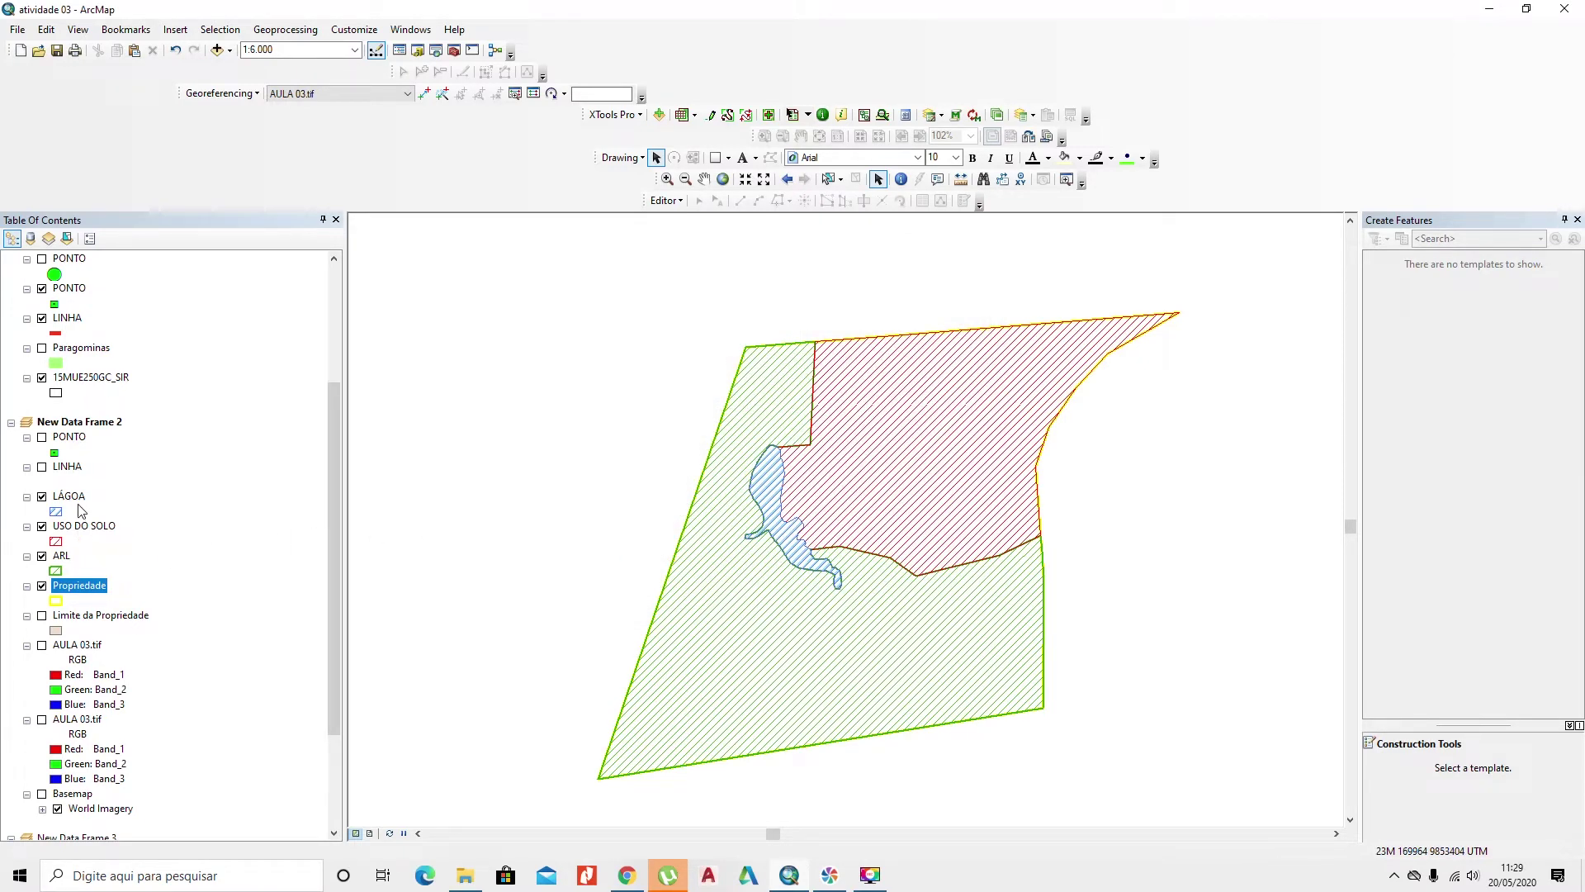
# Step: Check Propriedade's attribute table (3465.798081 perimeter, 58.653959 hectares), then close it
pyautogui.rightClick(88, 592)
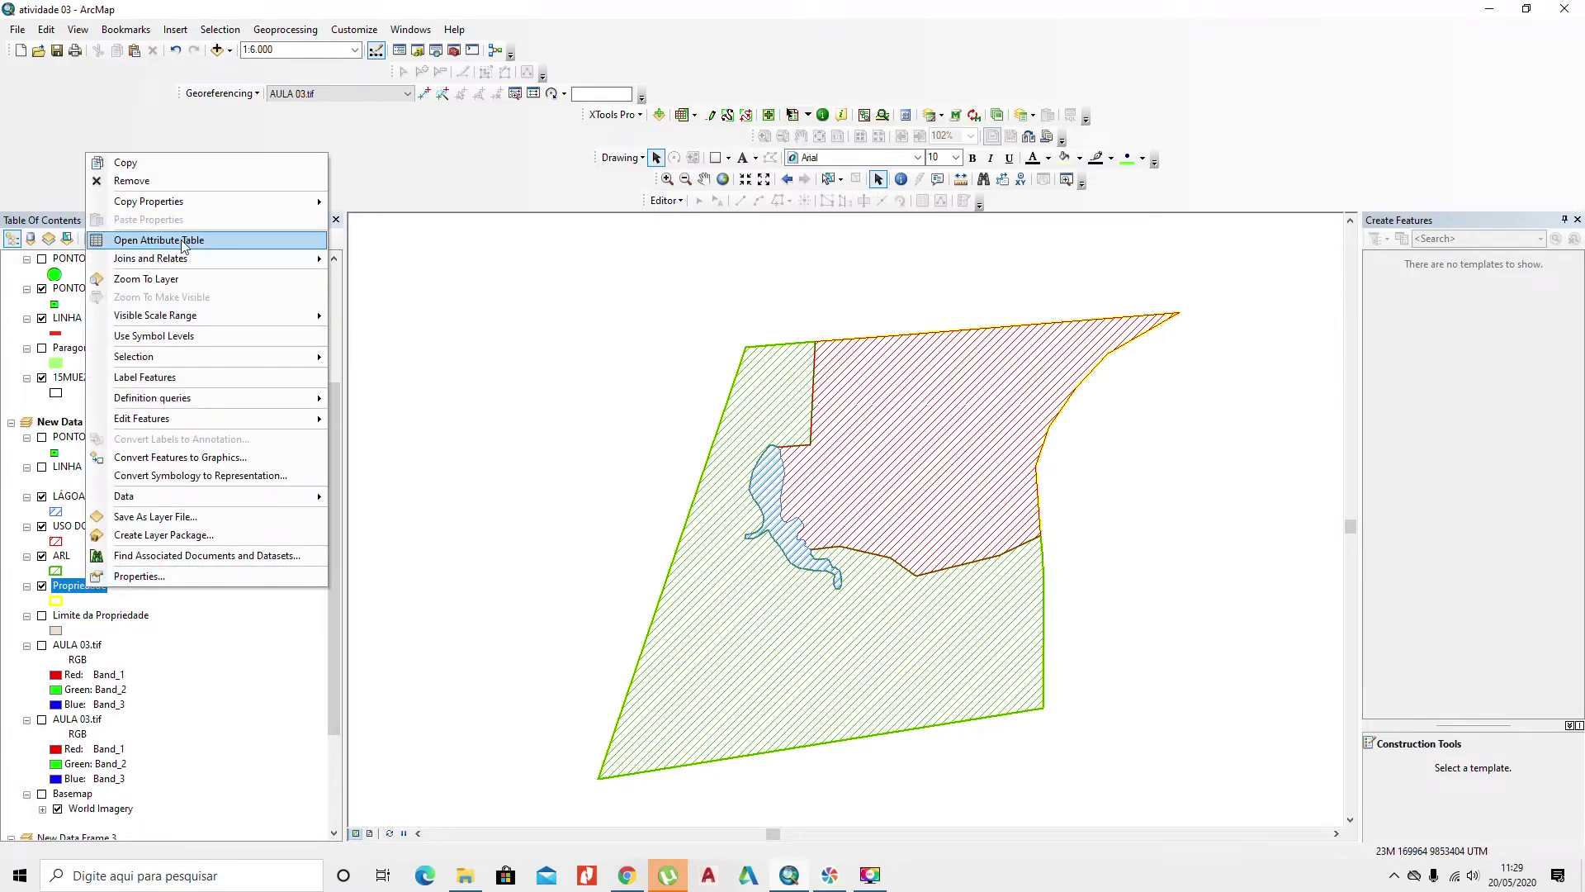
pyautogui.click(188, 240)
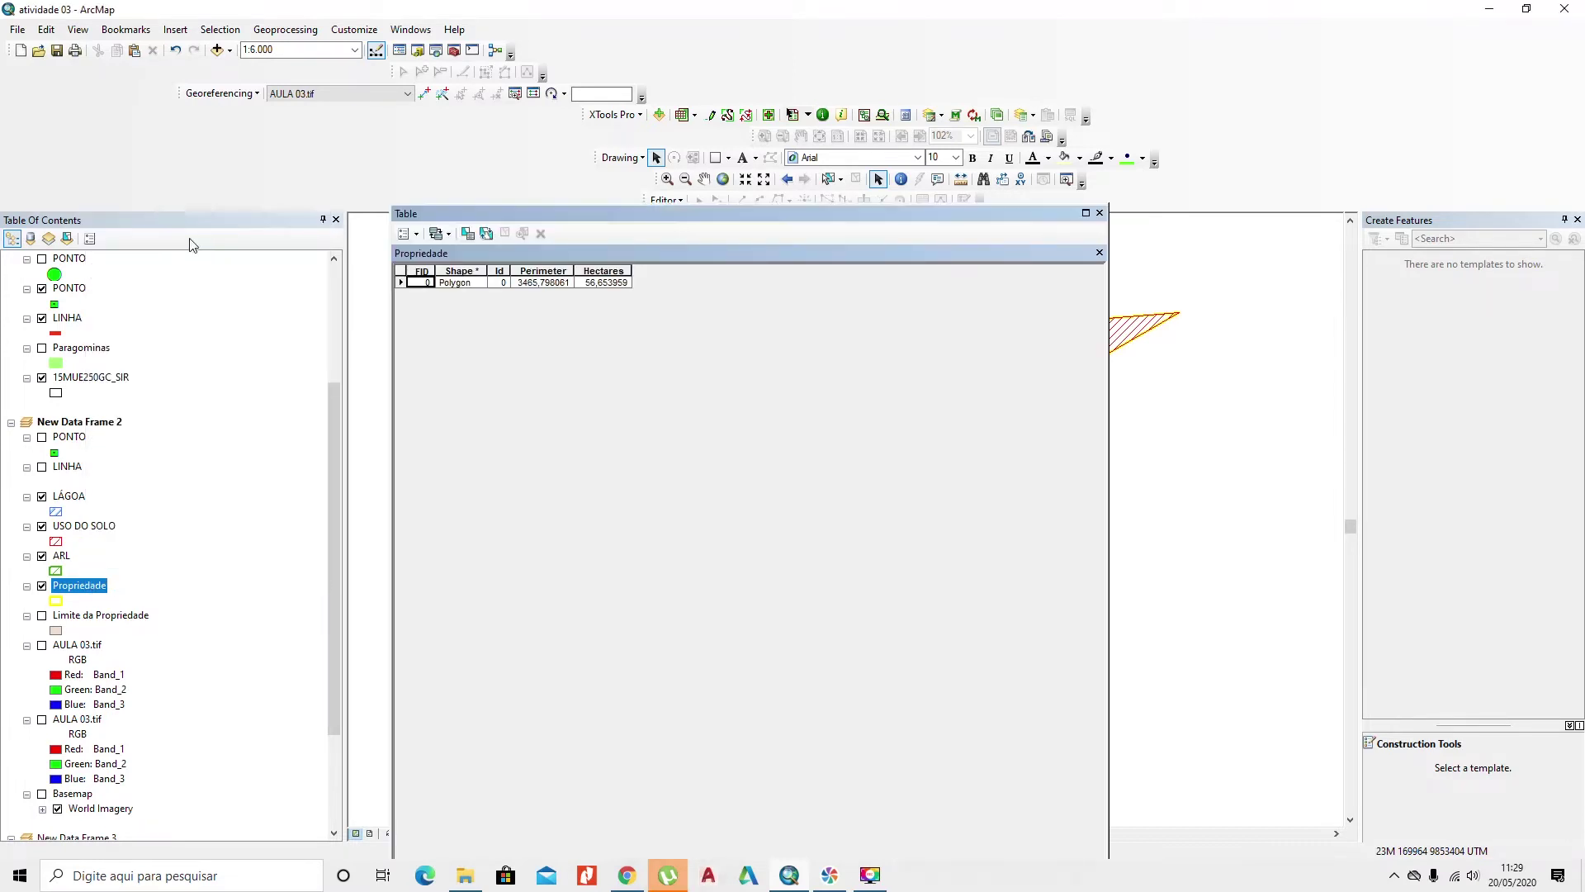
pyautogui.click(1099, 212)
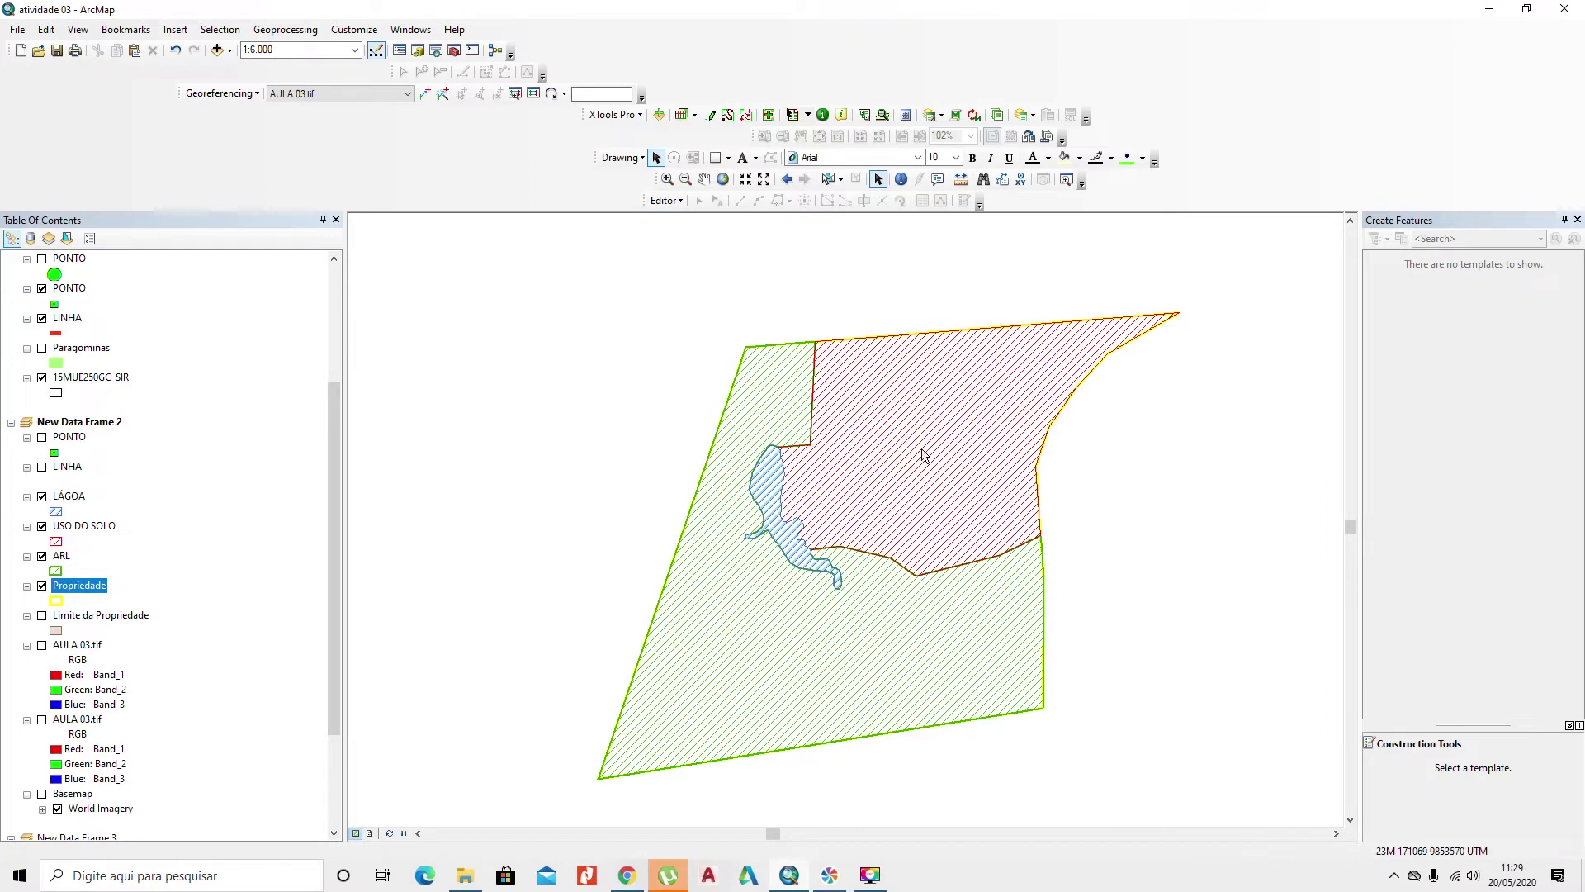
# Step: In Layout View, zoom to the Propriedade layer and show the AULA 03.tif imagery and PONTO vertices
pyautogui.click(370, 833)
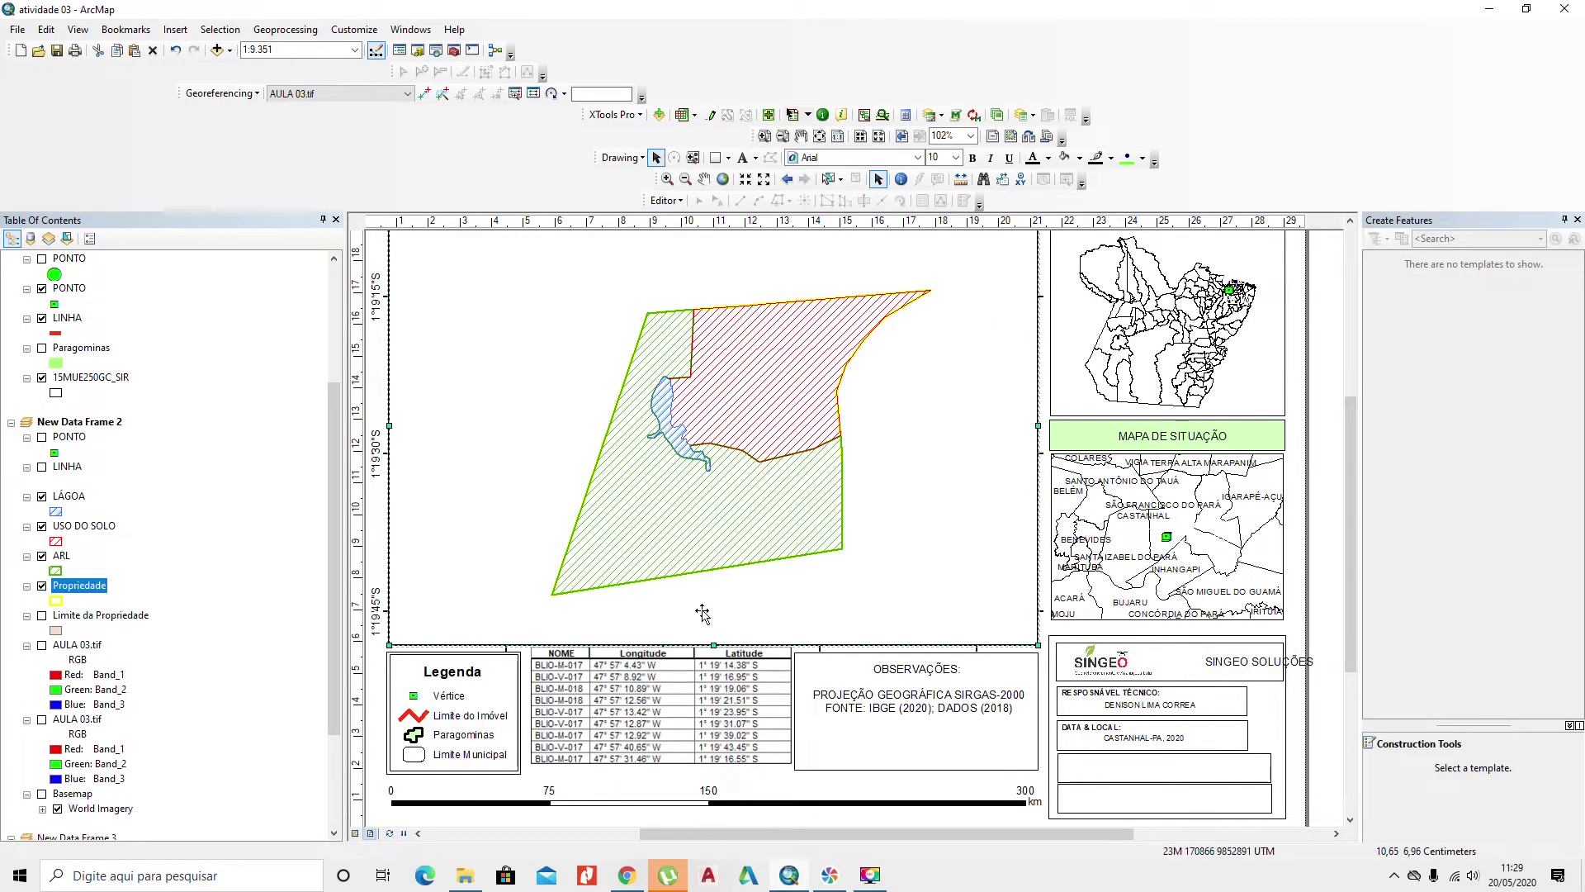
pyautogui.rightClick(87, 591)
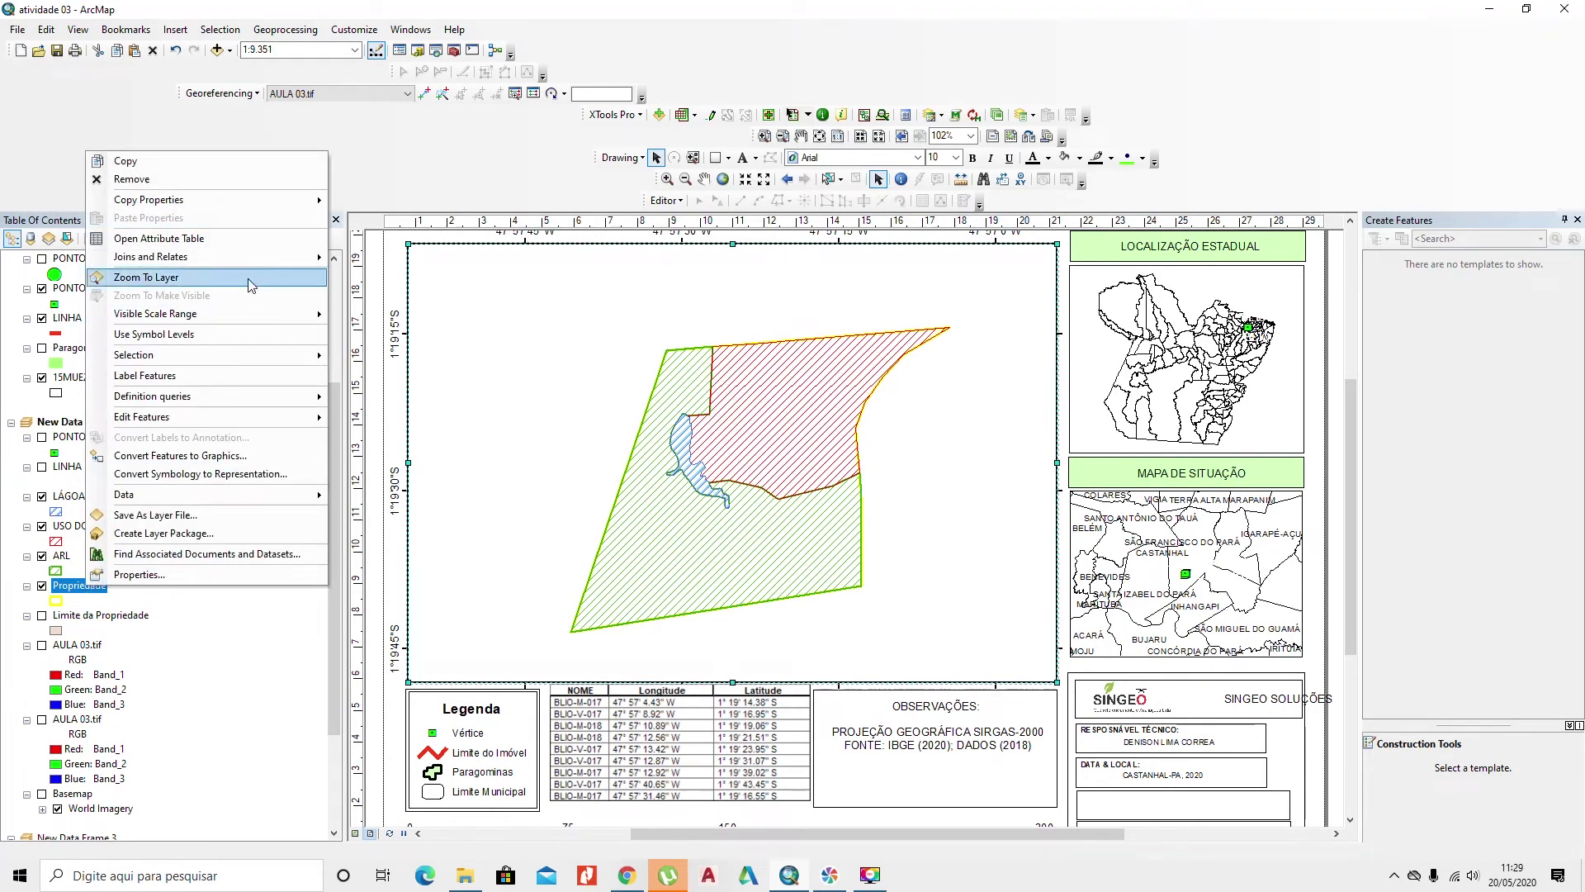
pyautogui.click(248, 278)
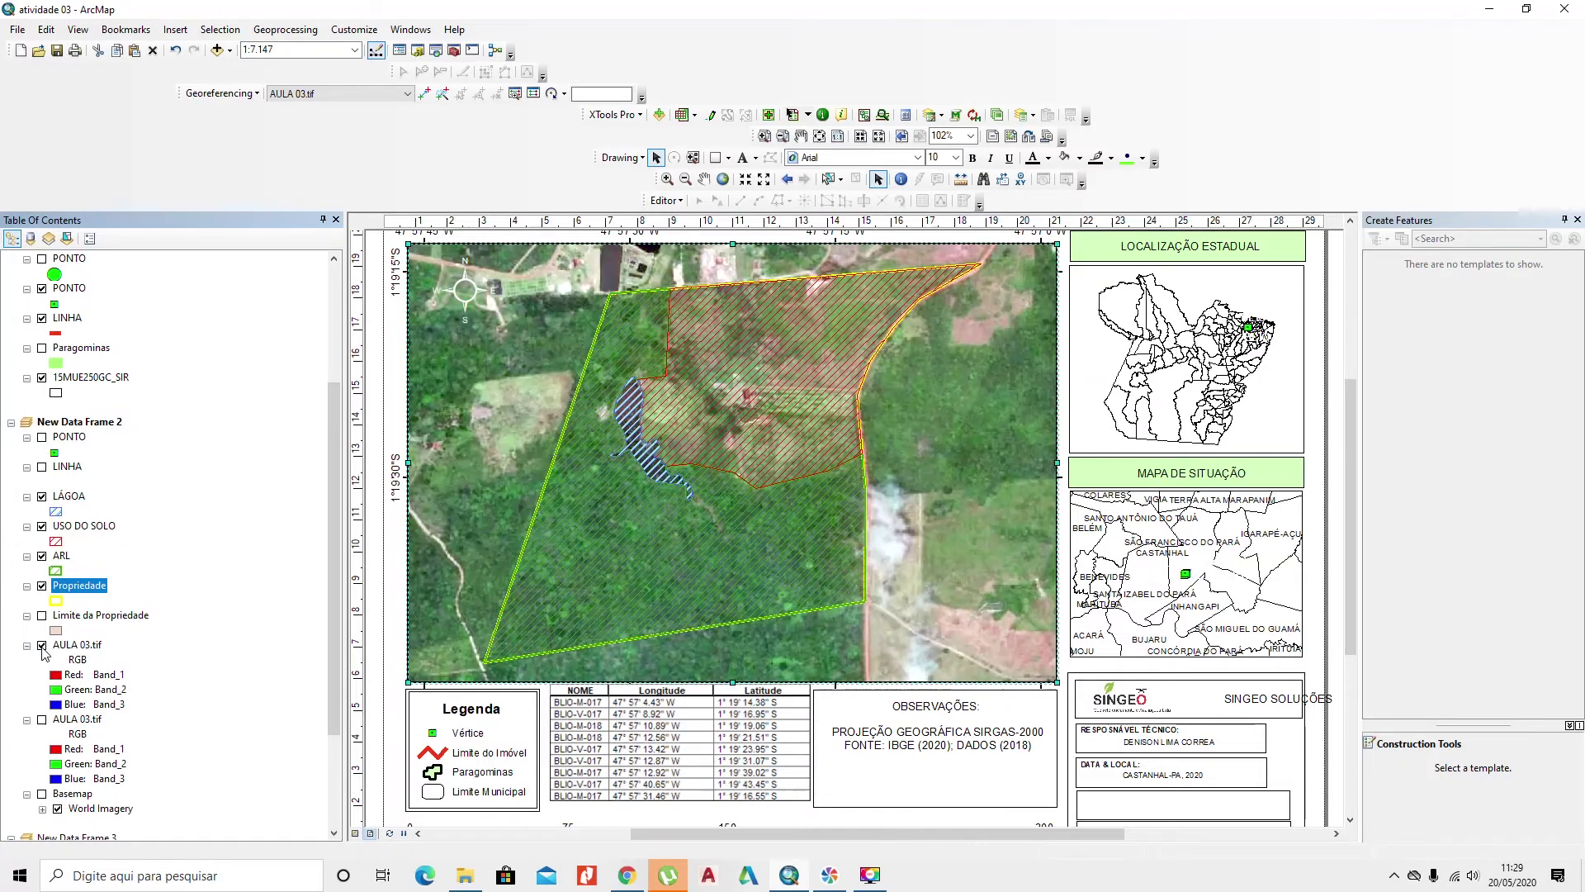
pyautogui.moveTo(686, 475); pyautogui.dragTo(721, 501)
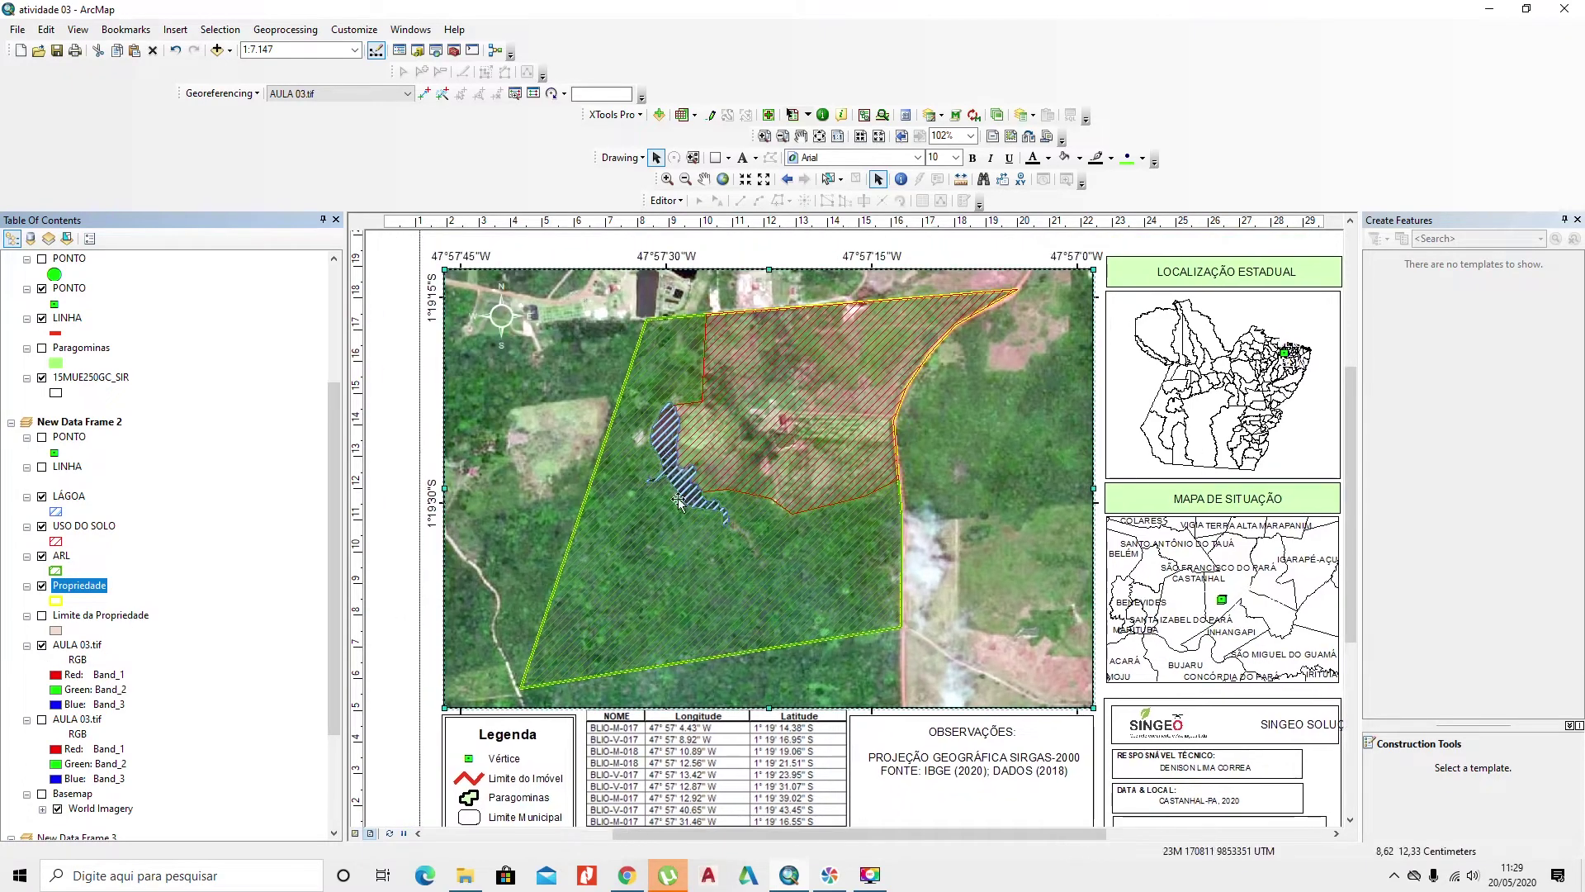
pyautogui.click(41, 438)
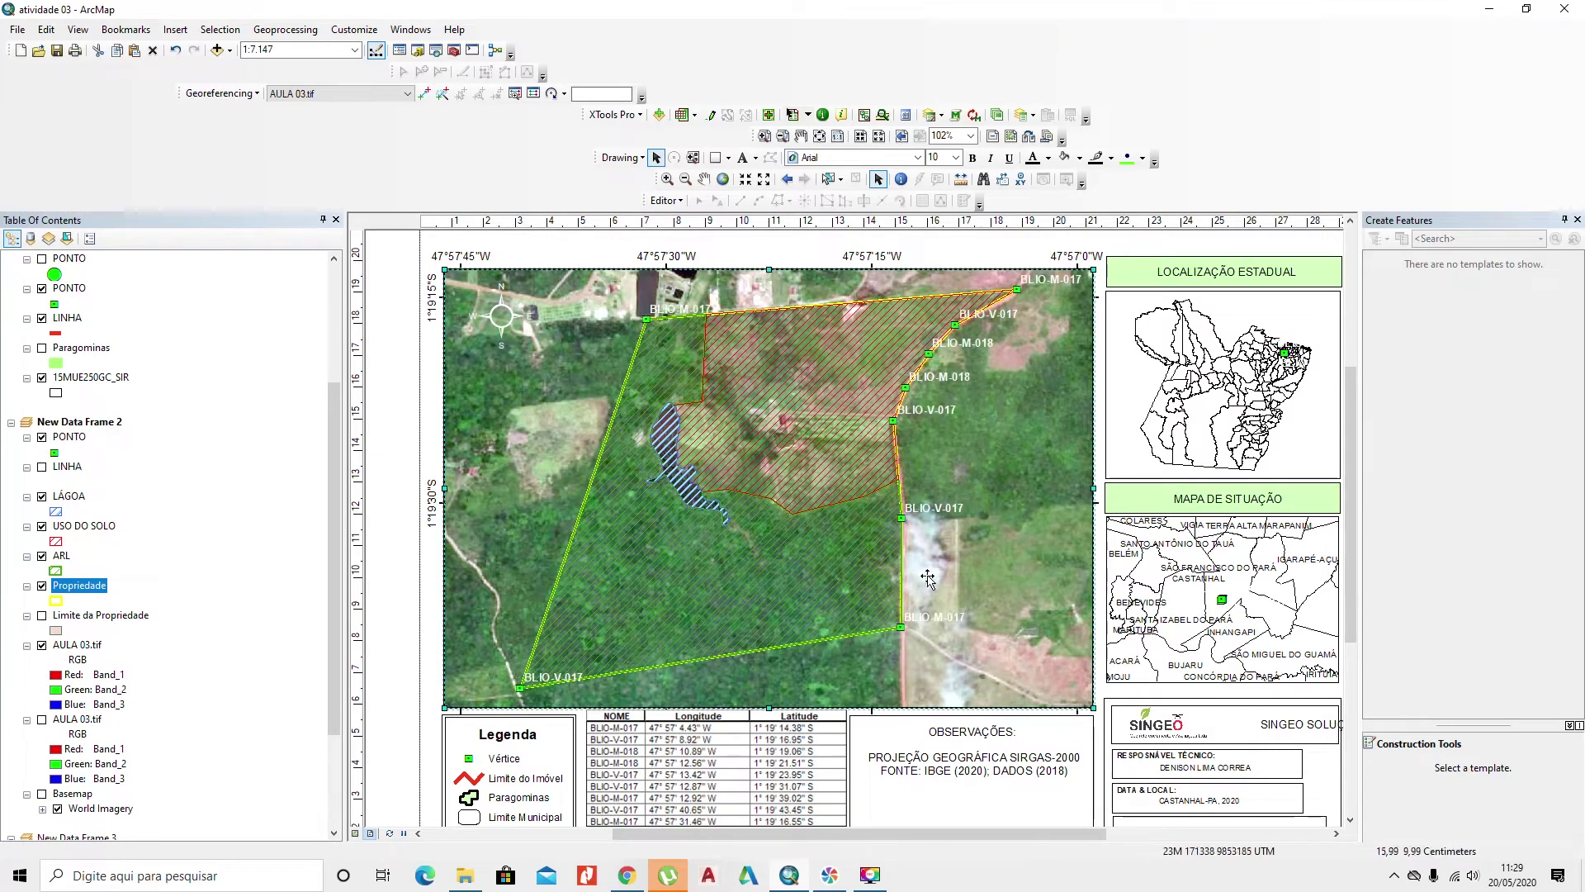
pyautogui.moveTo(837, 611); pyautogui.dragTo(828, 489)
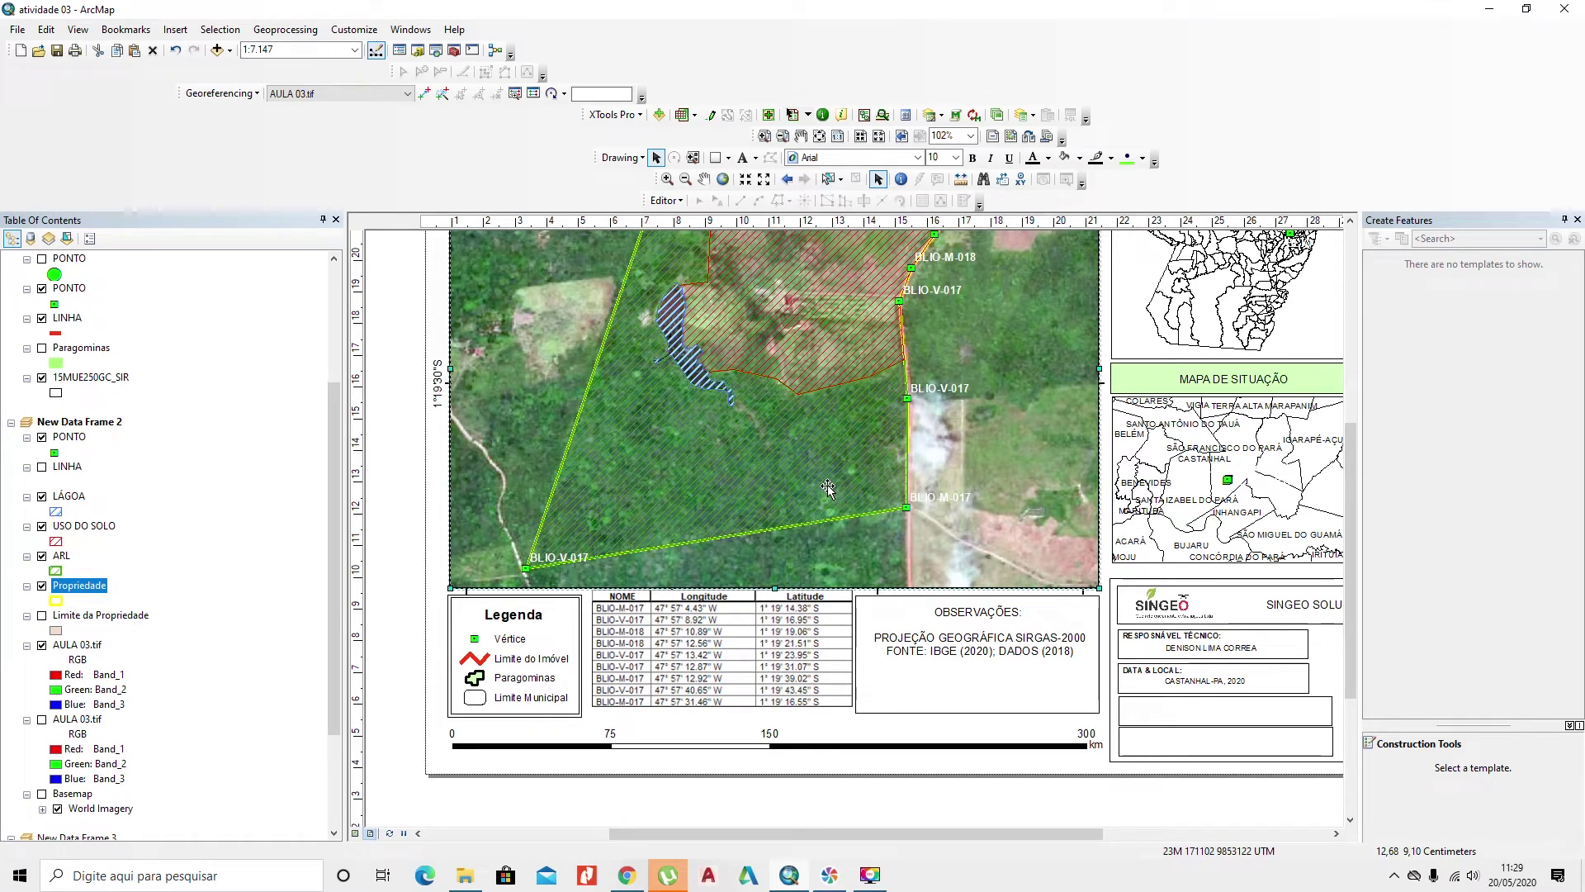
# Step: Shorten the scale bar to 0–80 km, stretch the OBSERVAÇÕES box, and move the bar under the table
pyautogui.click(956, 644)
pyautogui.click(953, 745)
pyautogui.moveTo(1109, 746); pyautogui.dragTo(797, 744)
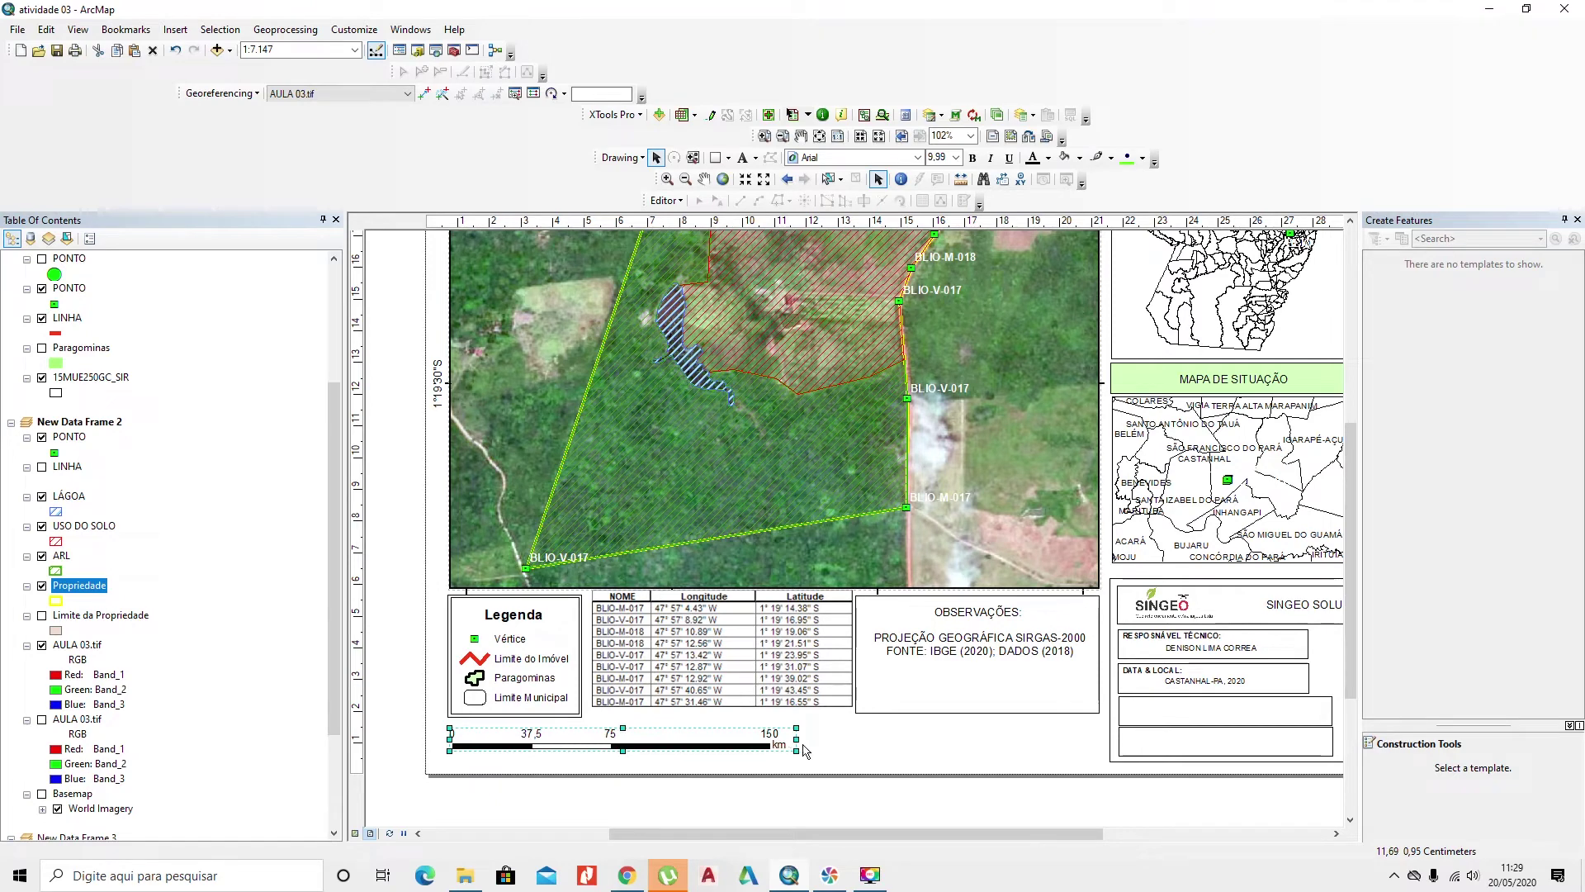
pyautogui.click(948, 710)
pyautogui.moveTo(977, 712); pyautogui.dragTo(978, 767)
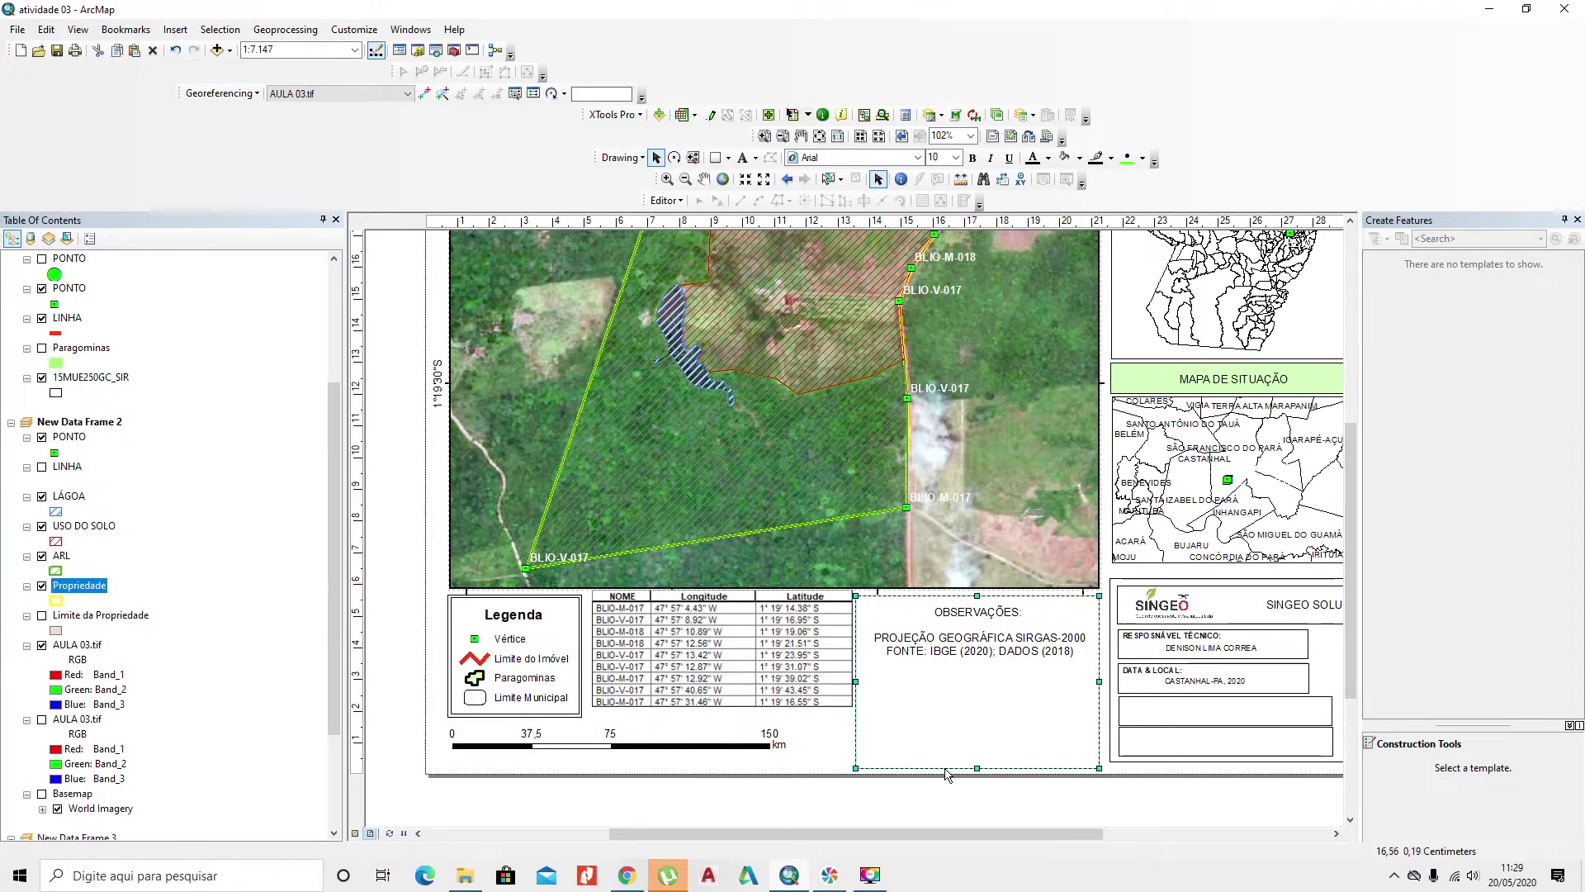
pyautogui.click(748, 750)
pyautogui.moveTo(451, 739); pyautogui.dragTo(588, 740)
pyautogui.moveTo(696, 745); pyautogui.dragTo(764, 716)
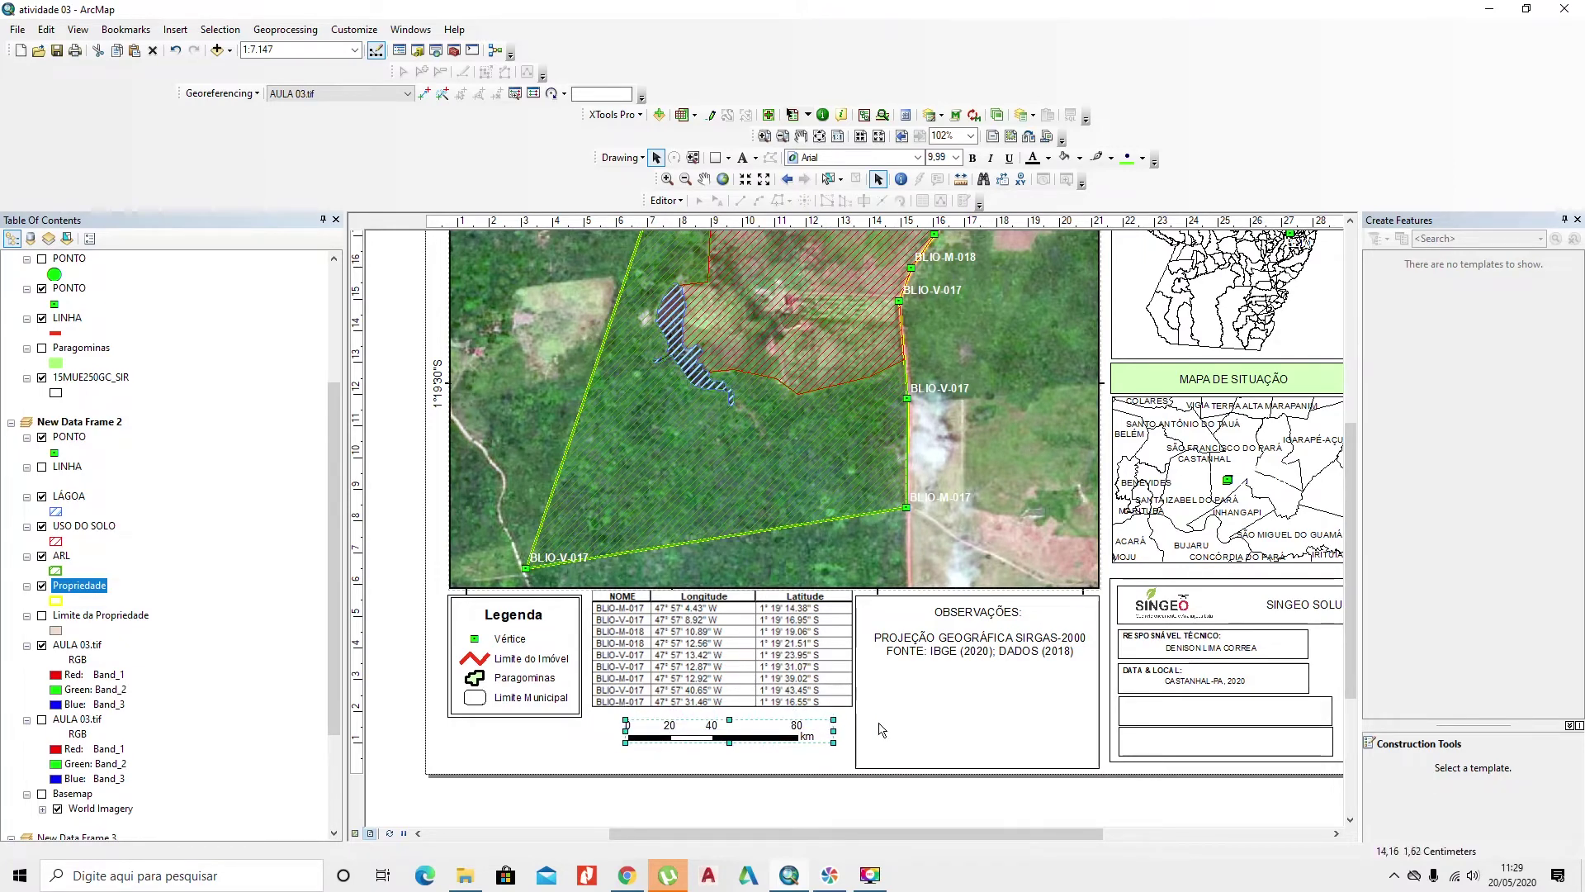
# Step: Move the PROJEÇÃO/FONTE note beneath the scale bar and set its font size to 8
pyautogui.moveTo(1003, 651); pyautogui.dragTo(760, 763)
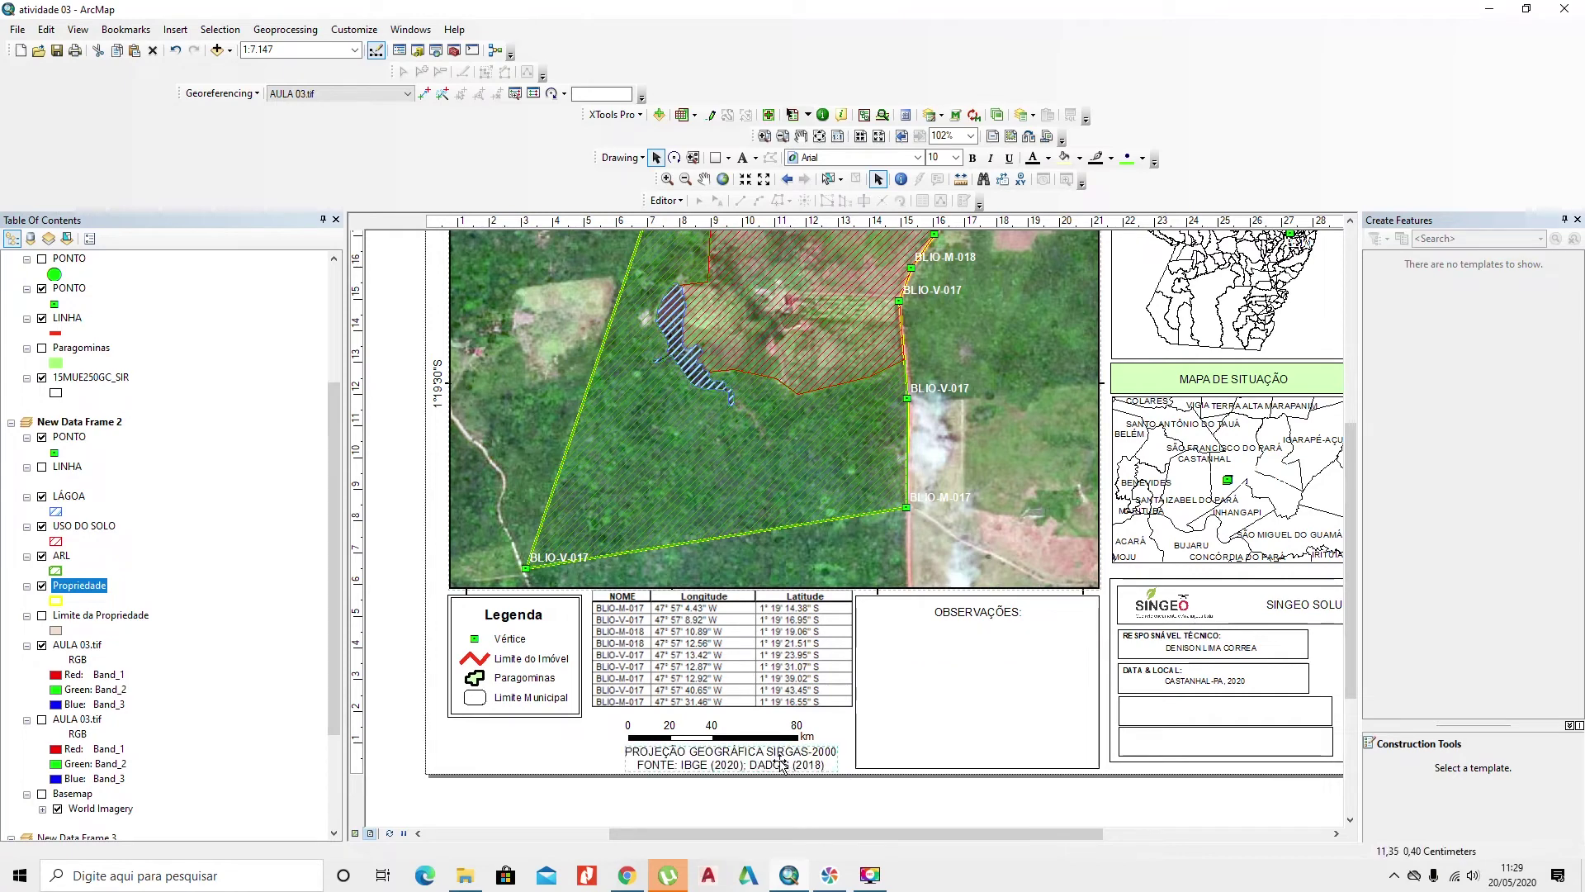
pyautogui.doubleClick(937, 157)
pyautogui.write('8')
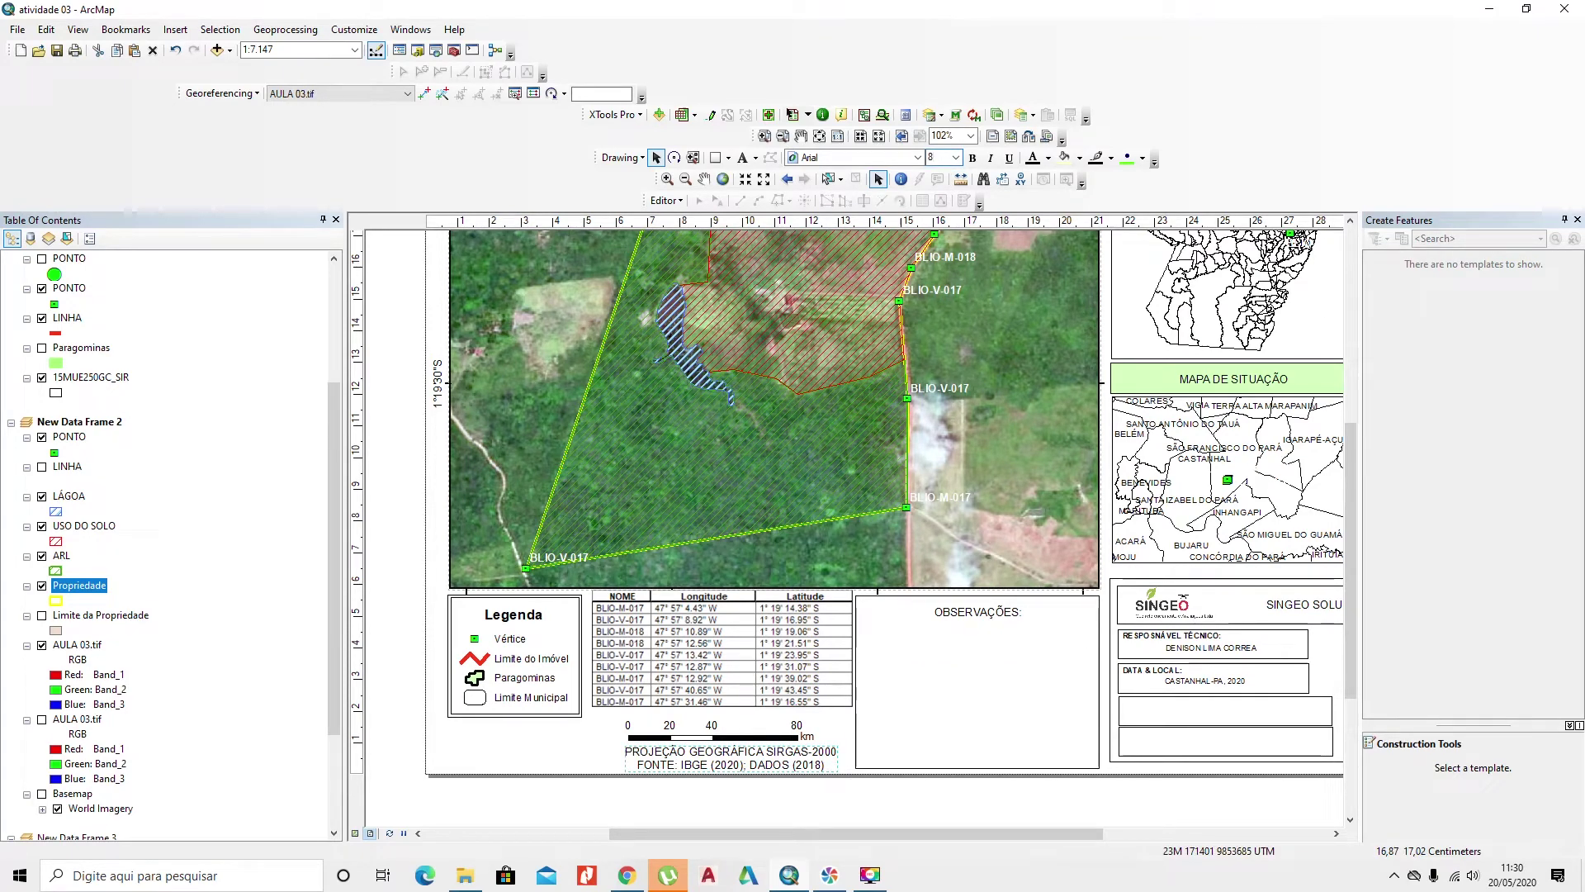
pyautogui.press('Return')
pyautogui.moveTo(712, 763); pyautogui.dragTo(701, 761)
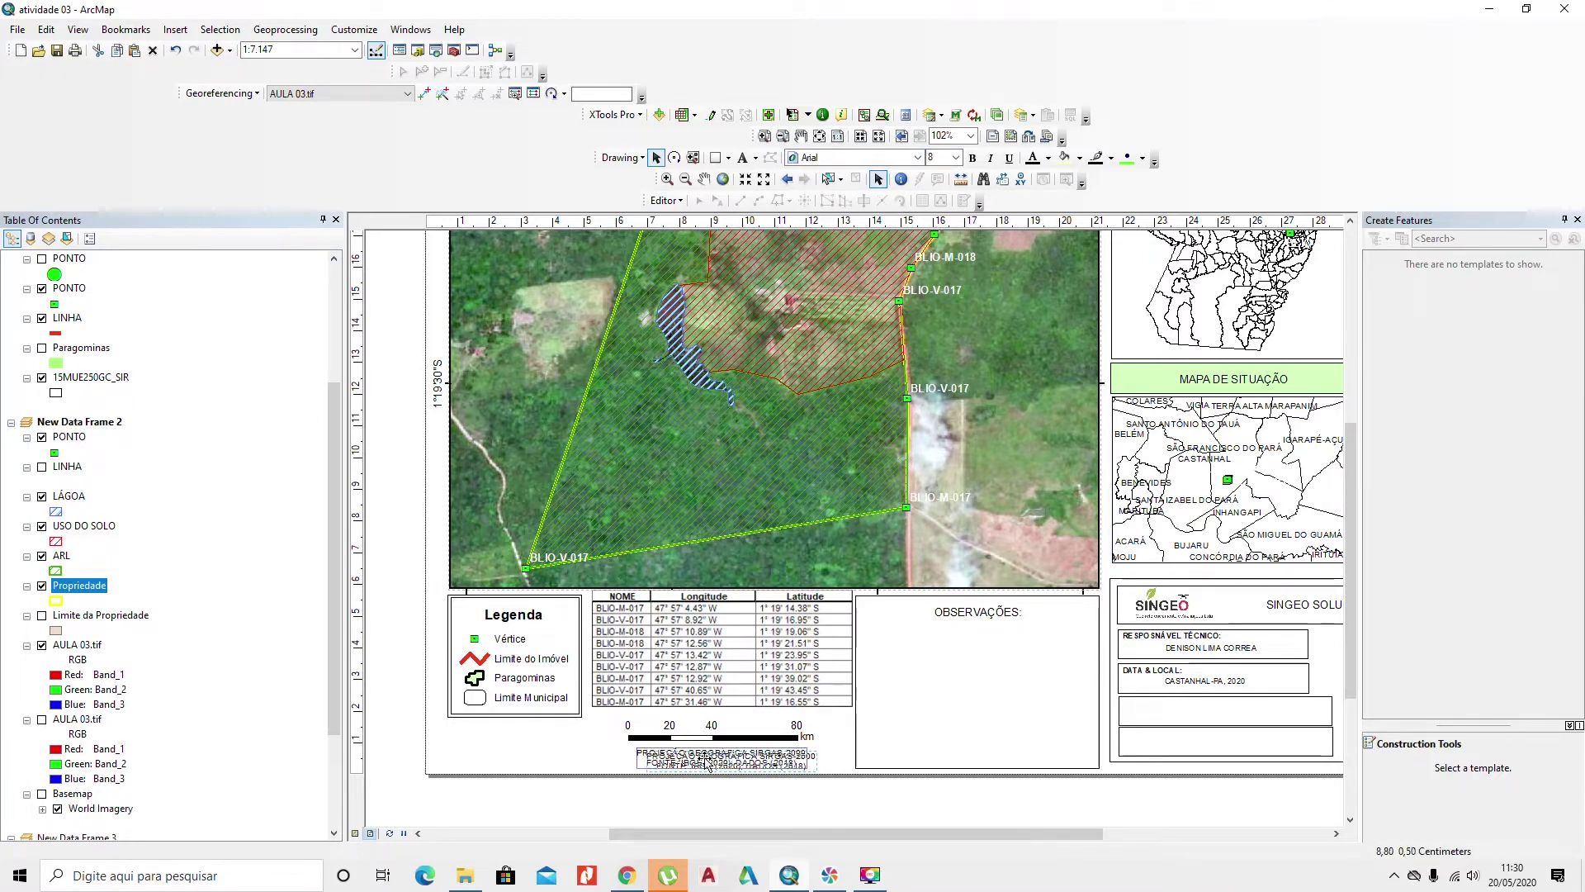
pyautogui.click(689, 542)
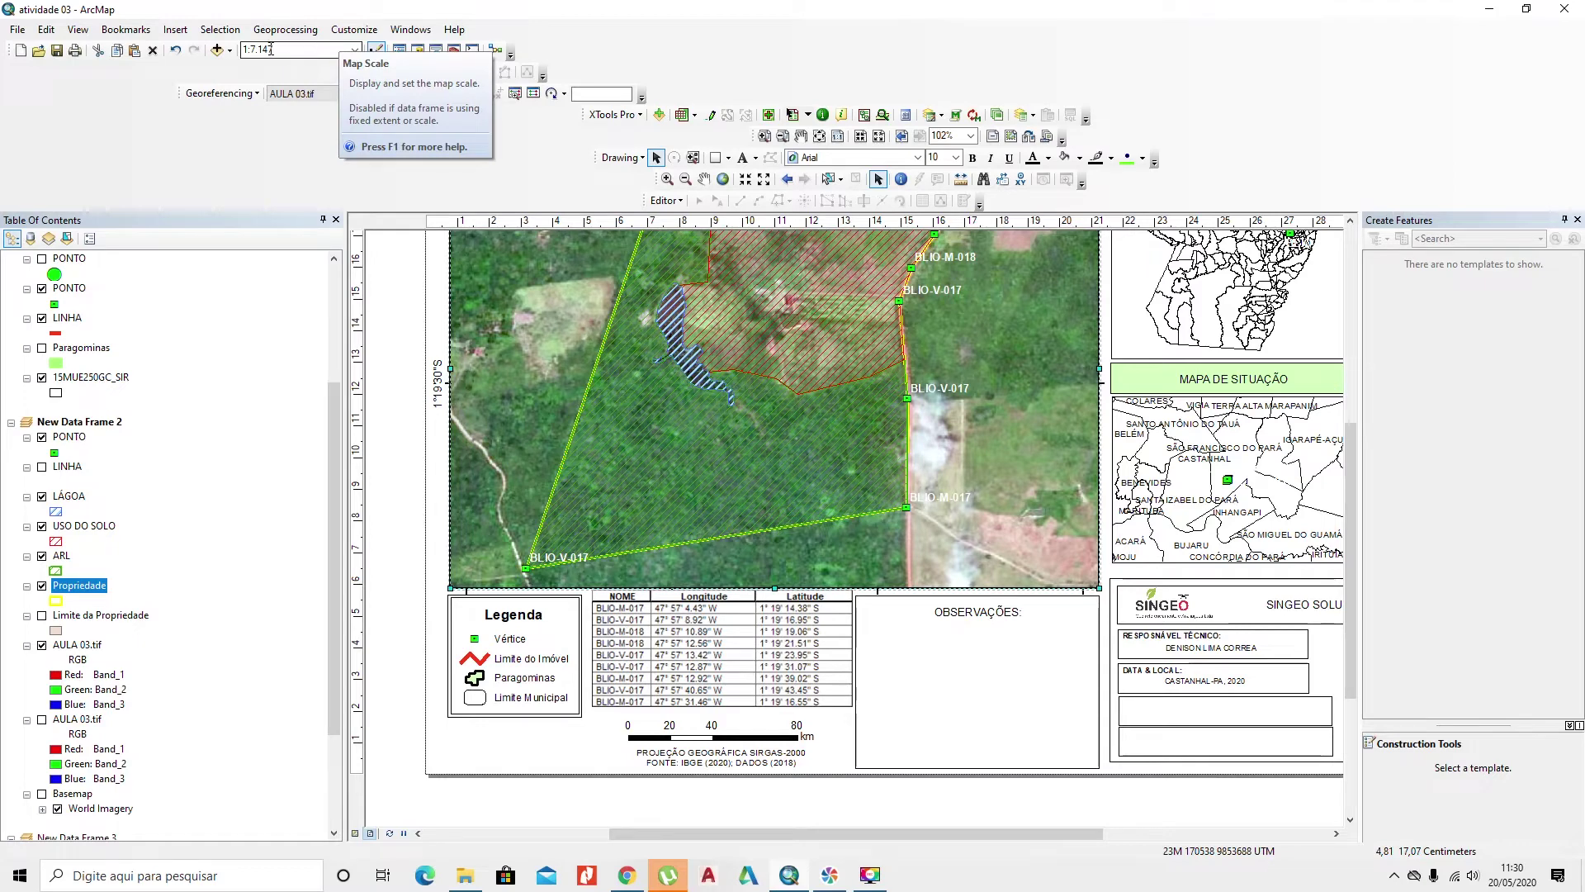
# Step: Start a new legend, leaving AULA 03.tif out of the legend items
pyautogui.click(175, 29)
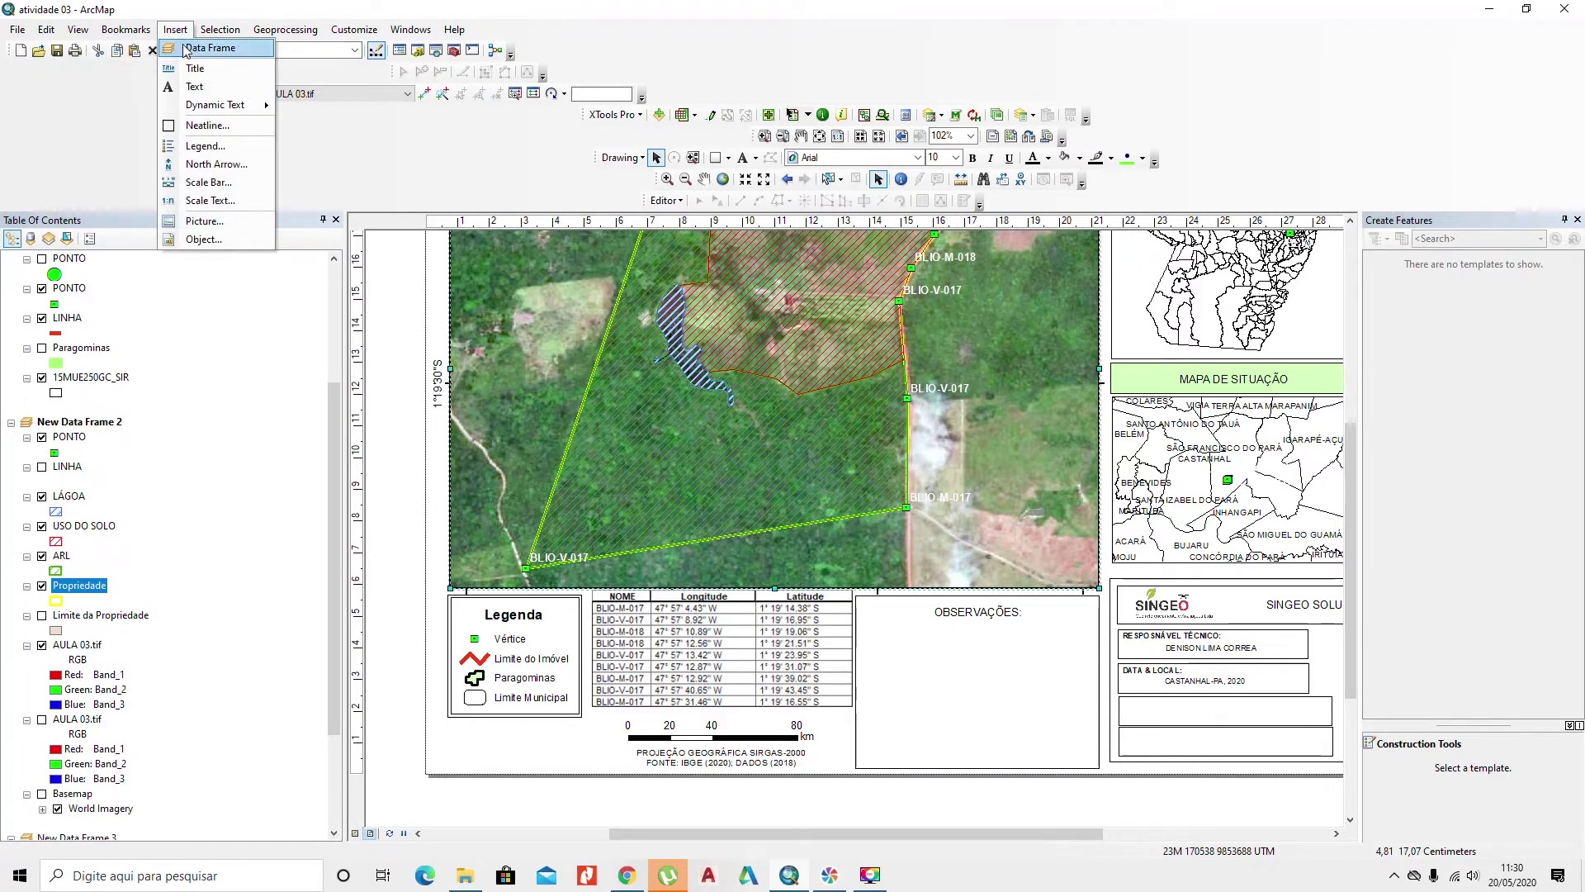
pyautogui.click(204, 147)
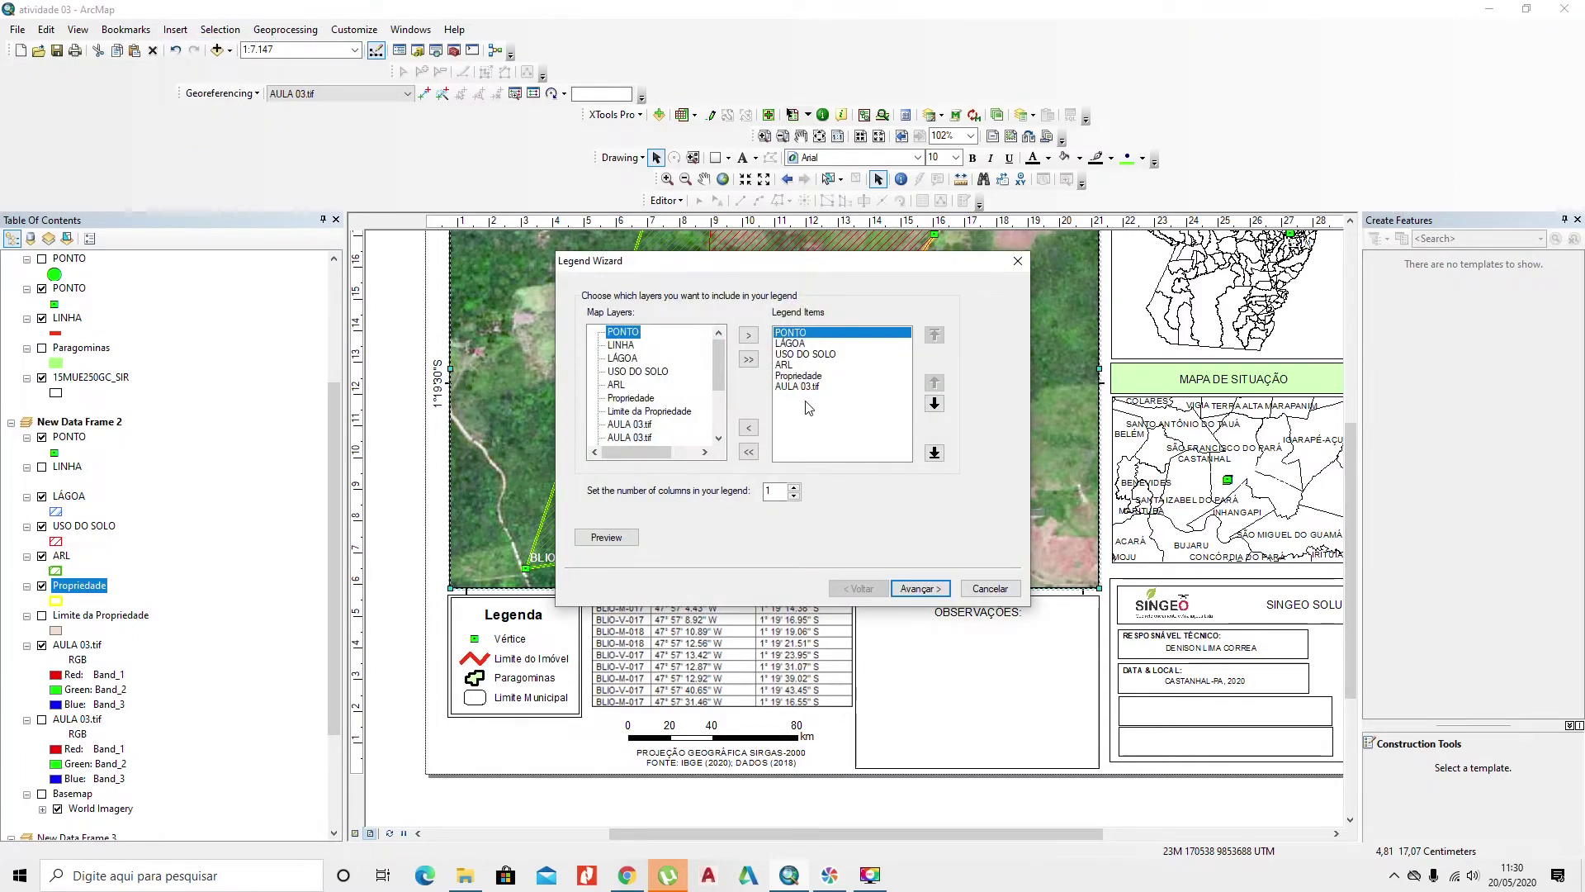
pyautogui.click(809, 389)
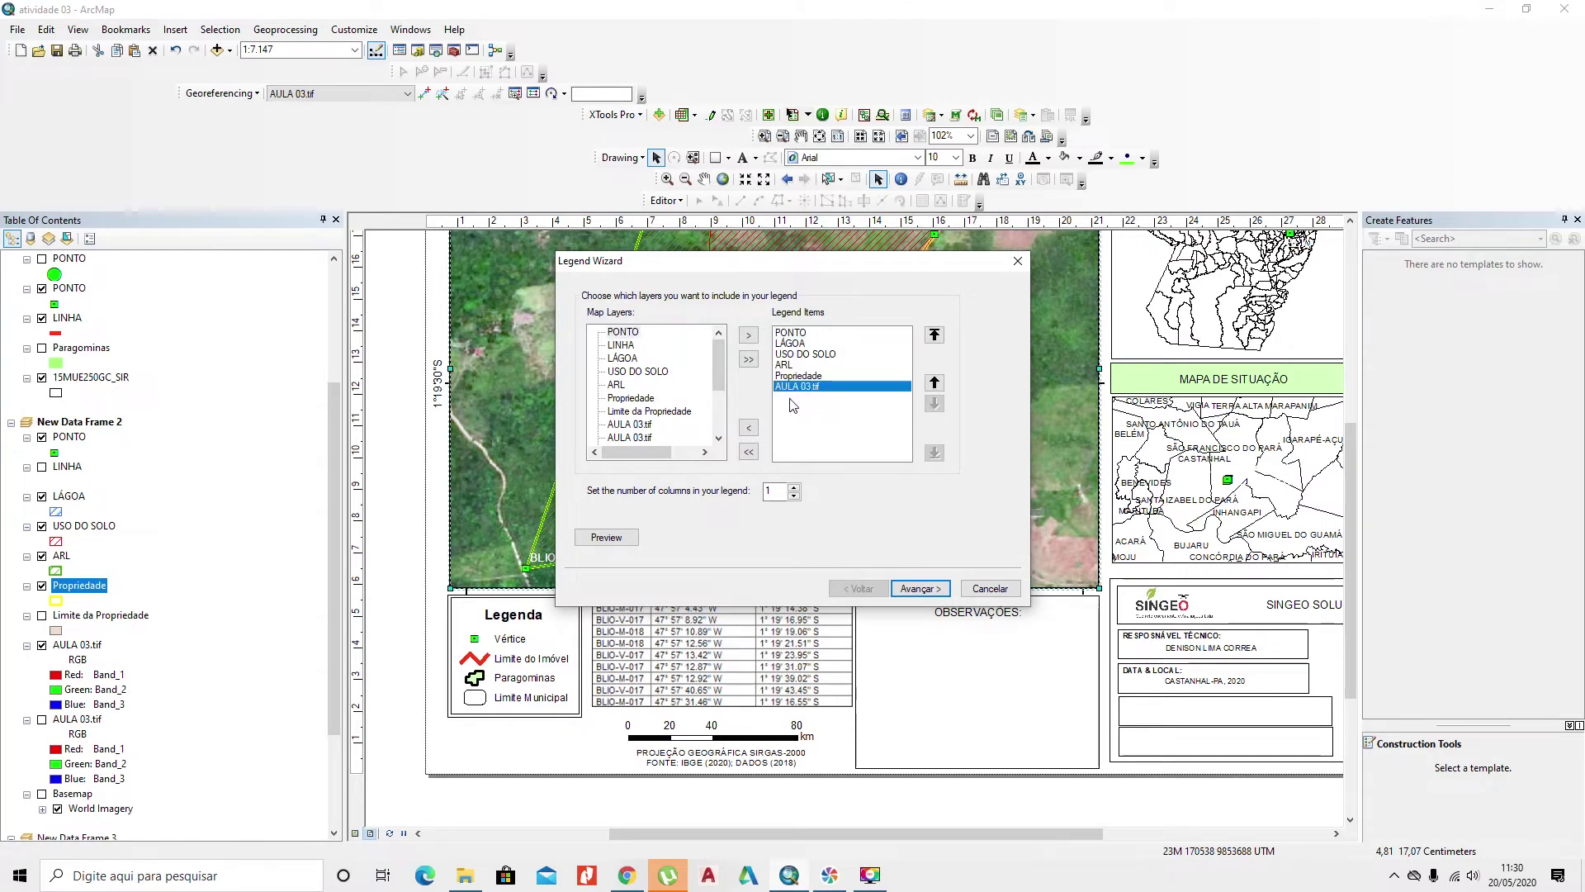
pyautogui.click(748, 427)
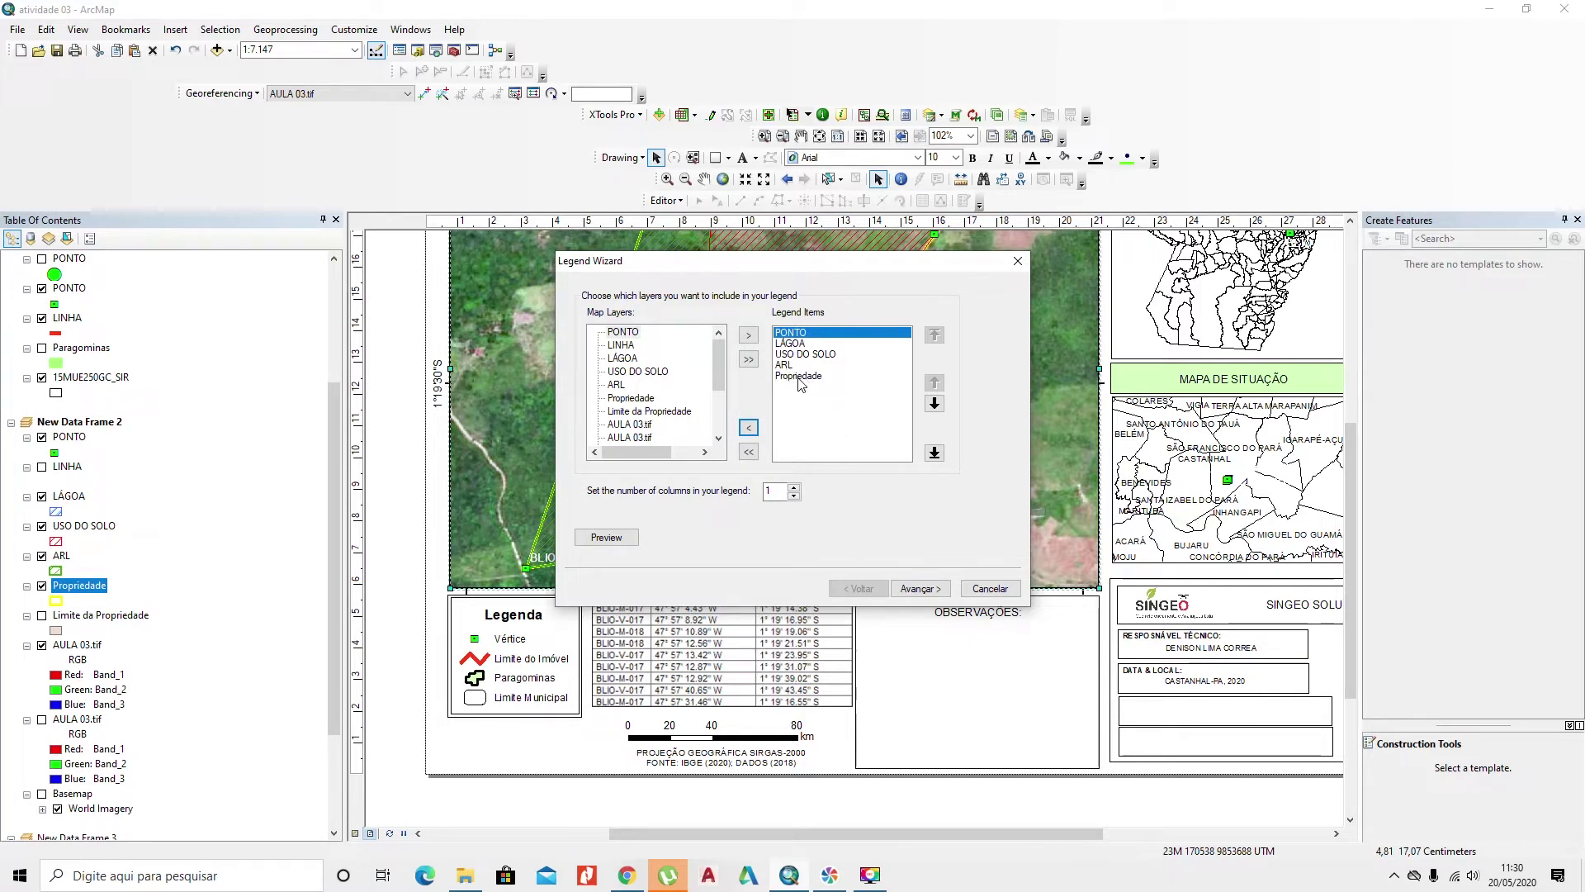
pyautogui.click(927, 588)
pyautogui.click(924, 593)
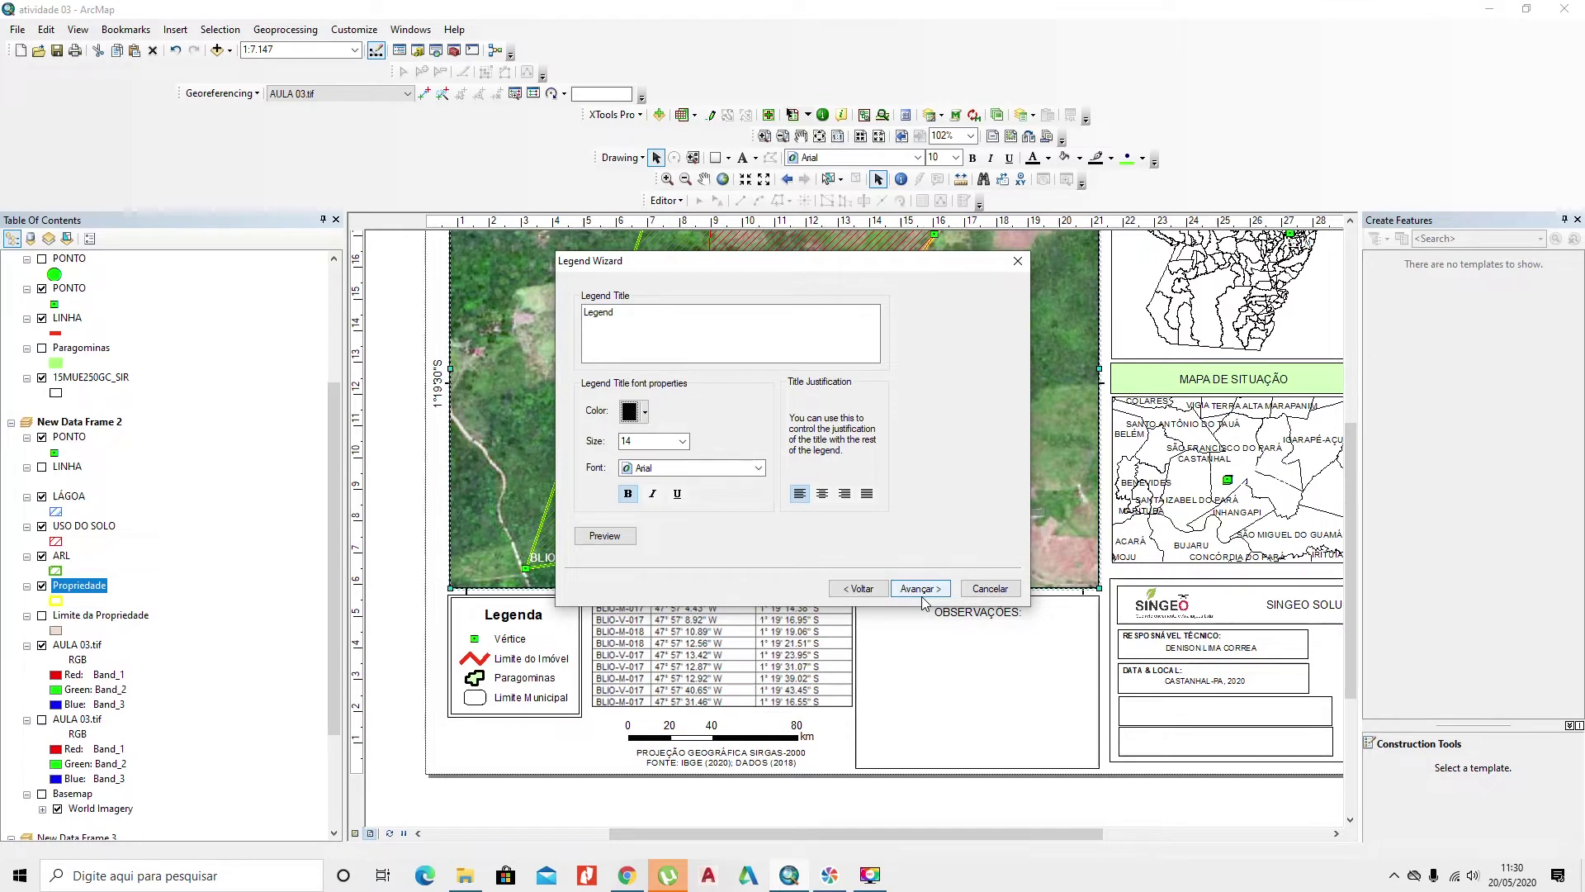
# Step: Title the legend 'Legenda' and give it a line border
pyautogui.click(679, 333)
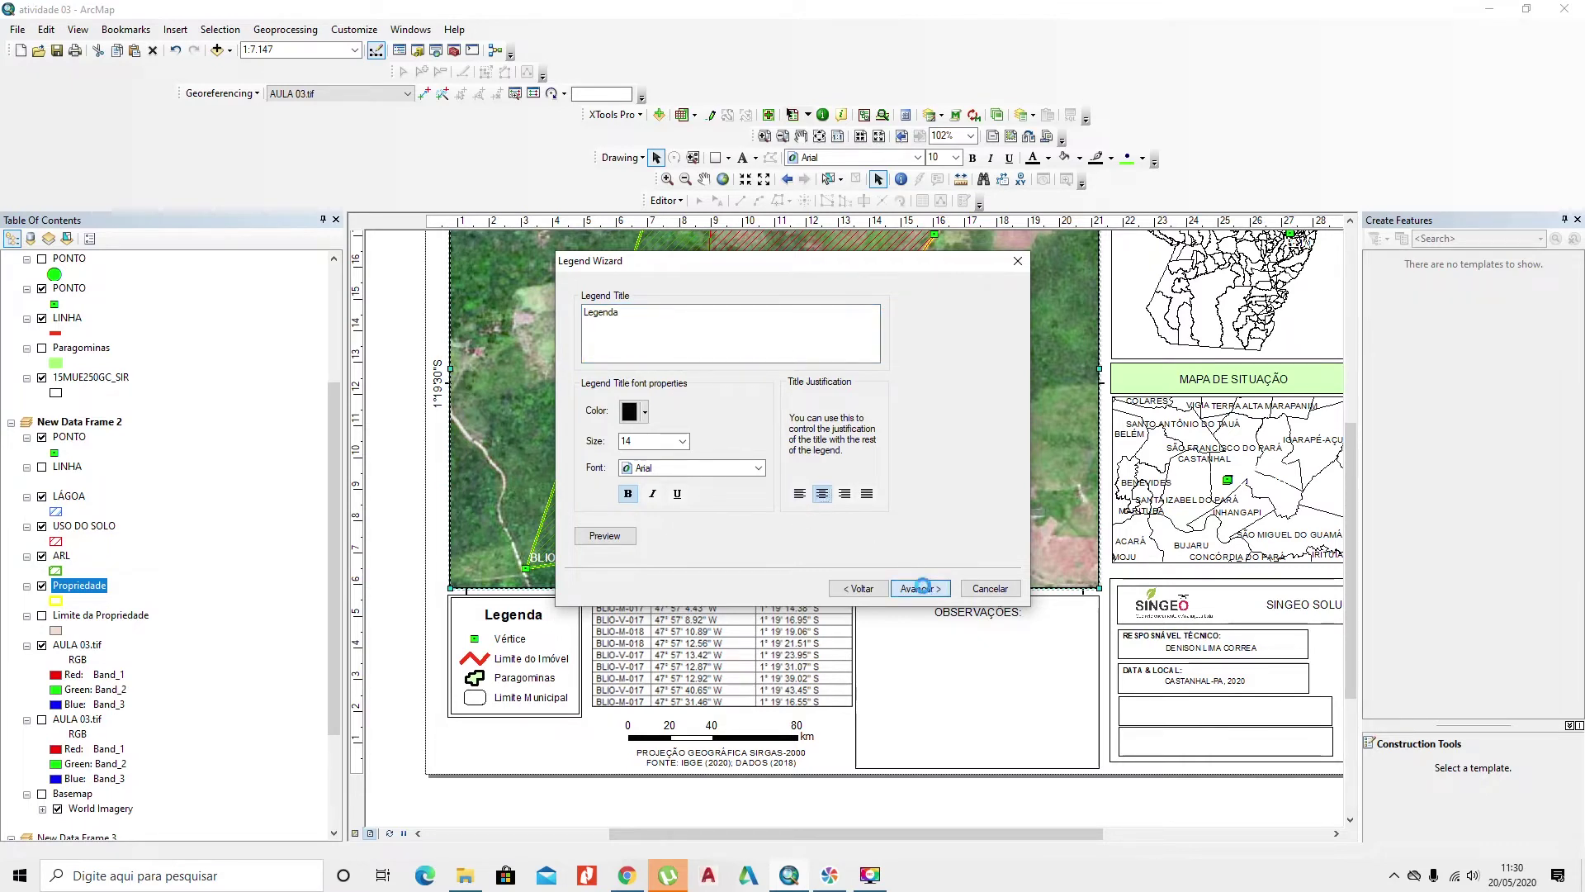
pyautogui.click(922, 588)
pyautogui.click(723, 337)
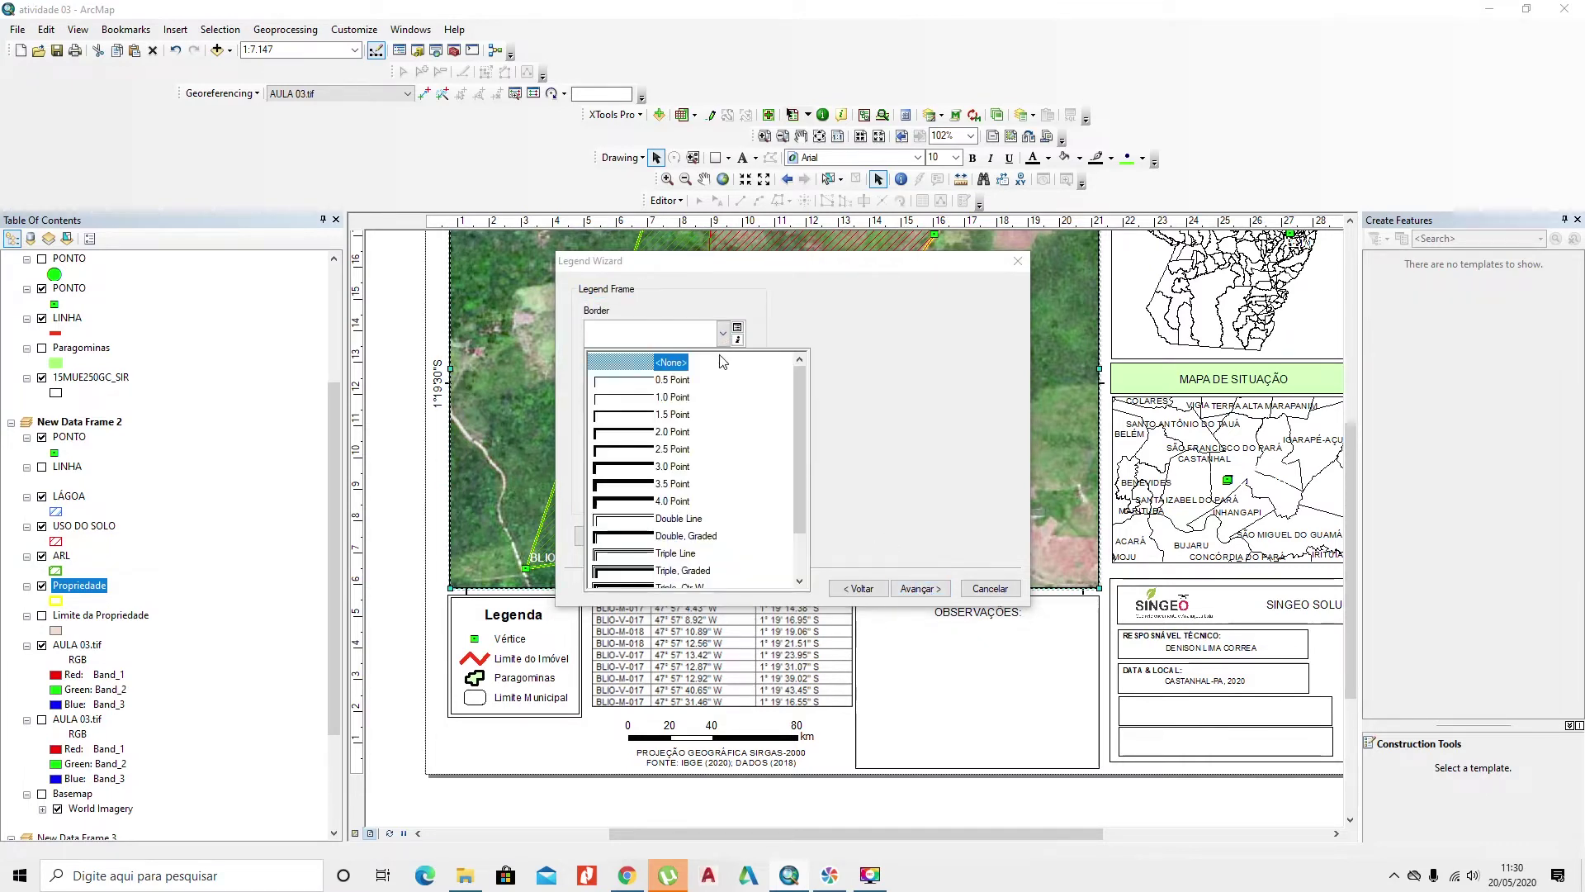
pyautogui.click(680, 389)
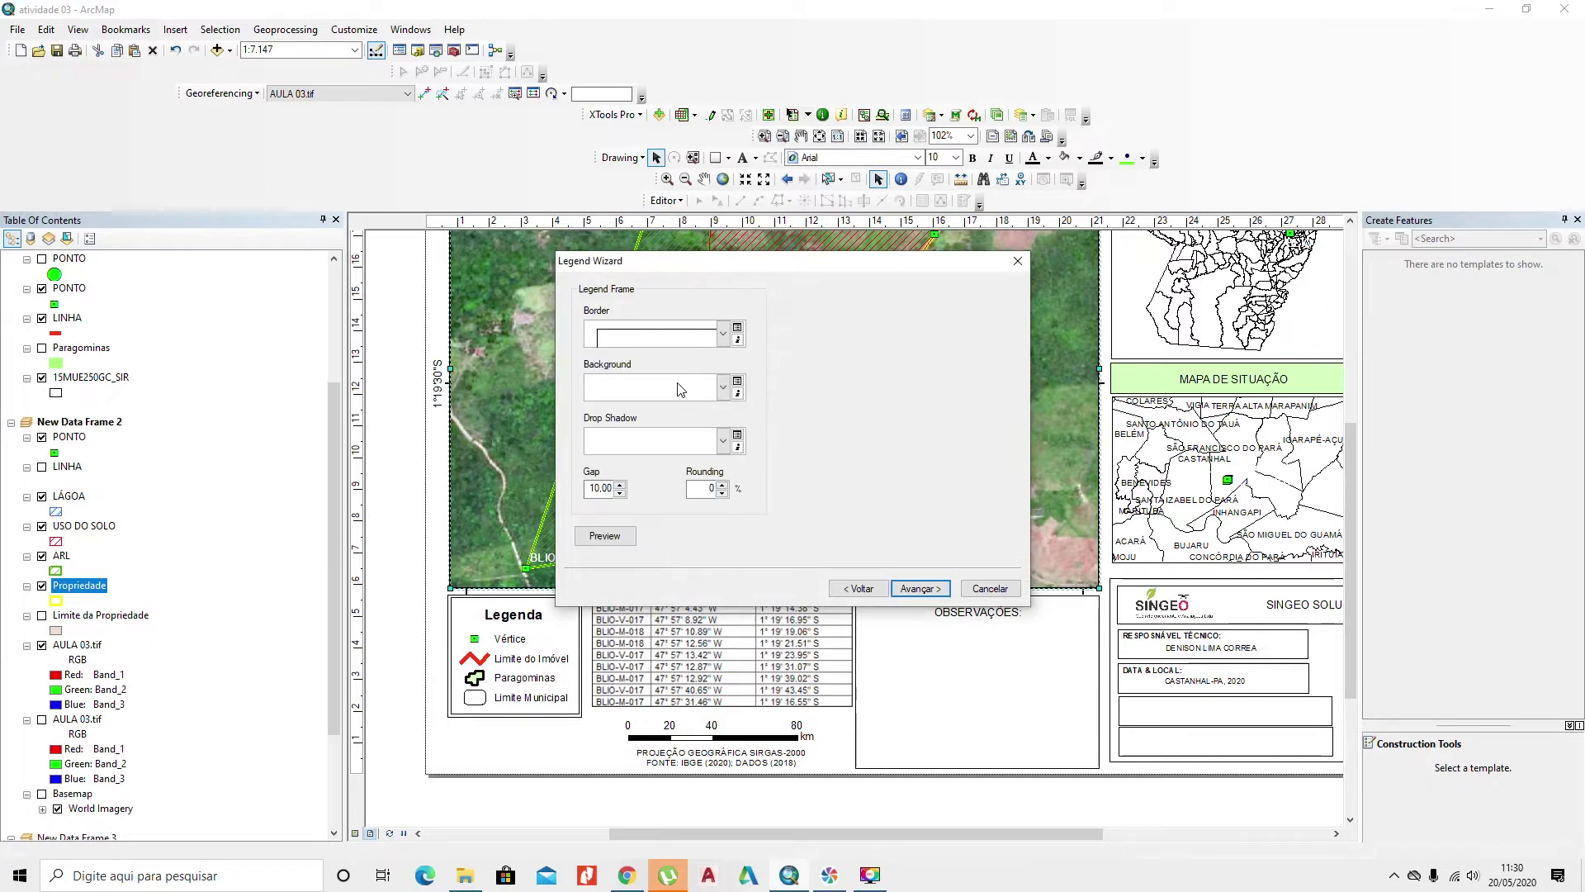
pyautogui.click(928, 589)
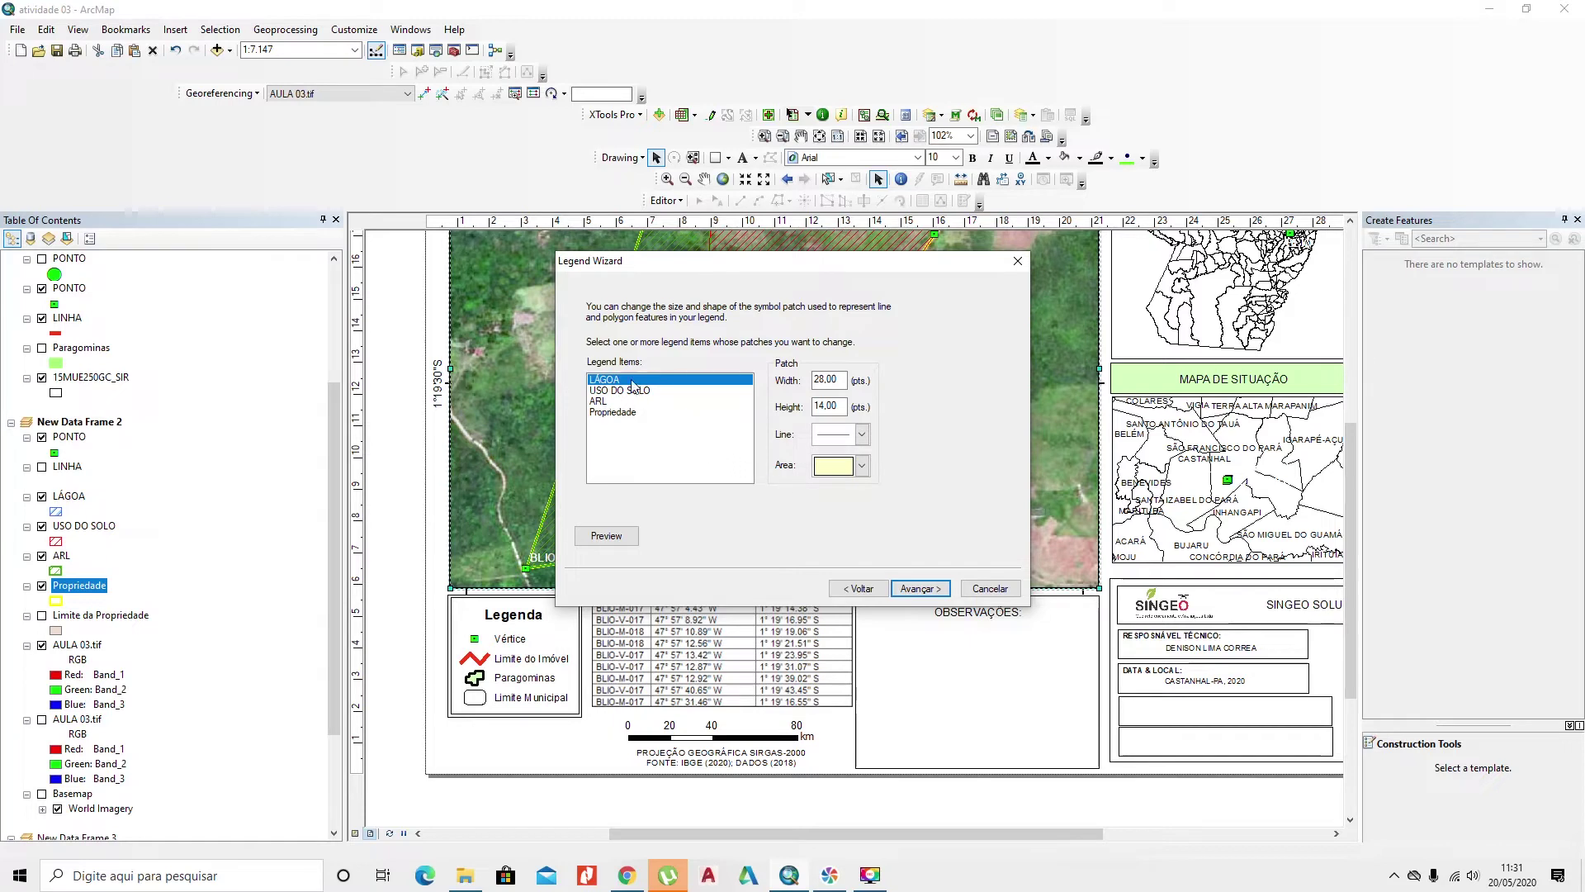
# Step: Give LÁGOA a water body patch and USO DO SOLO a natural area patch
pyautogui.click(861, 466)
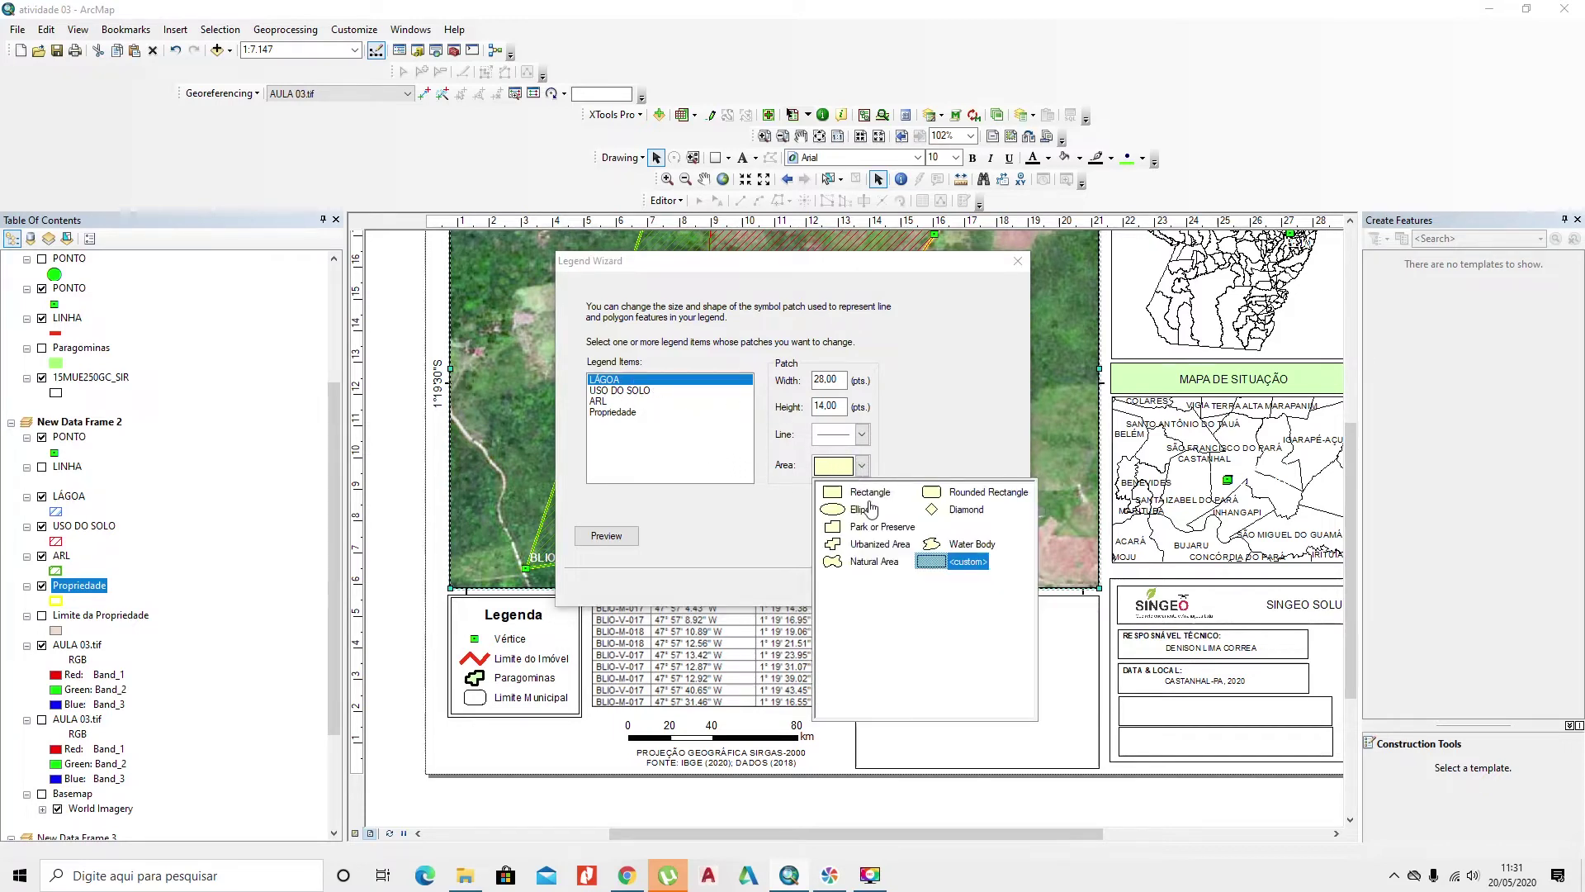
pyautogui.click(938, 542)
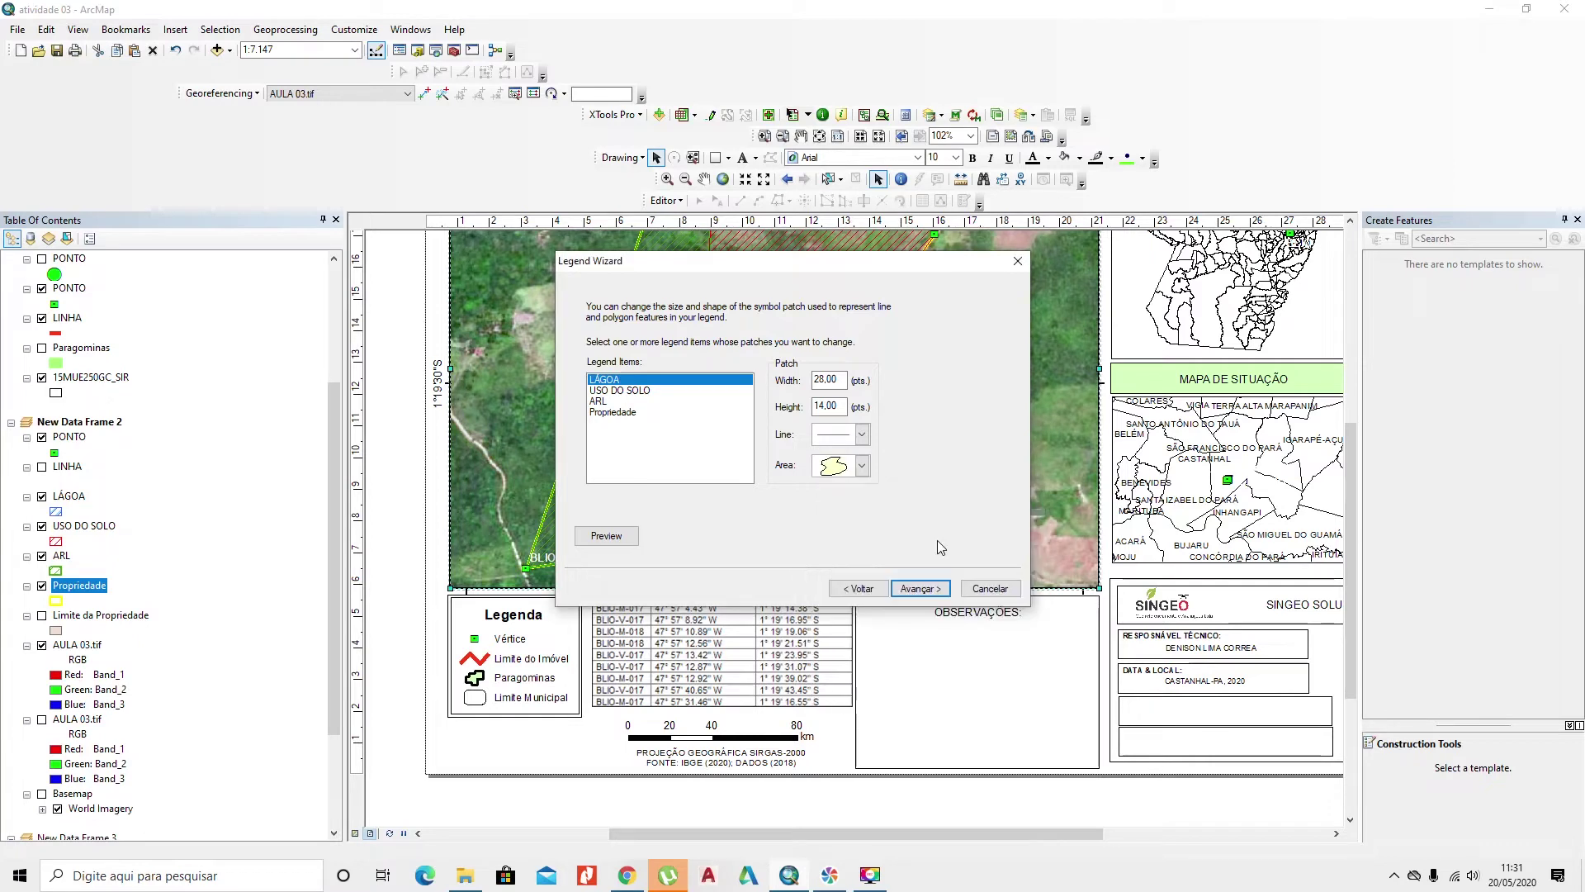
pyautogui.click(611, 390)
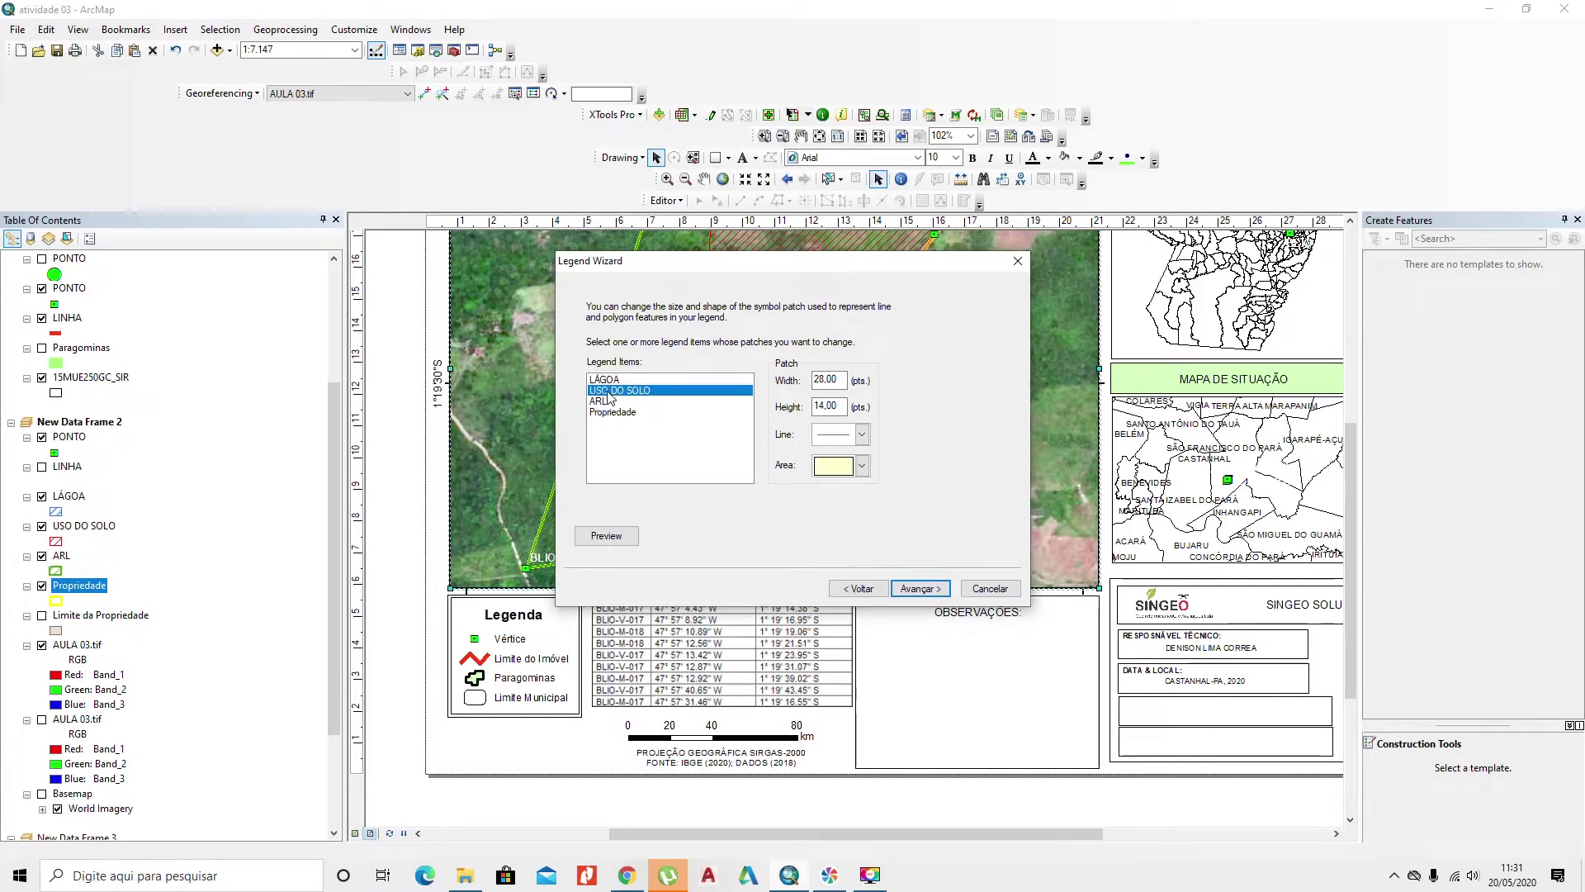
pyautogui.click(861, 467)
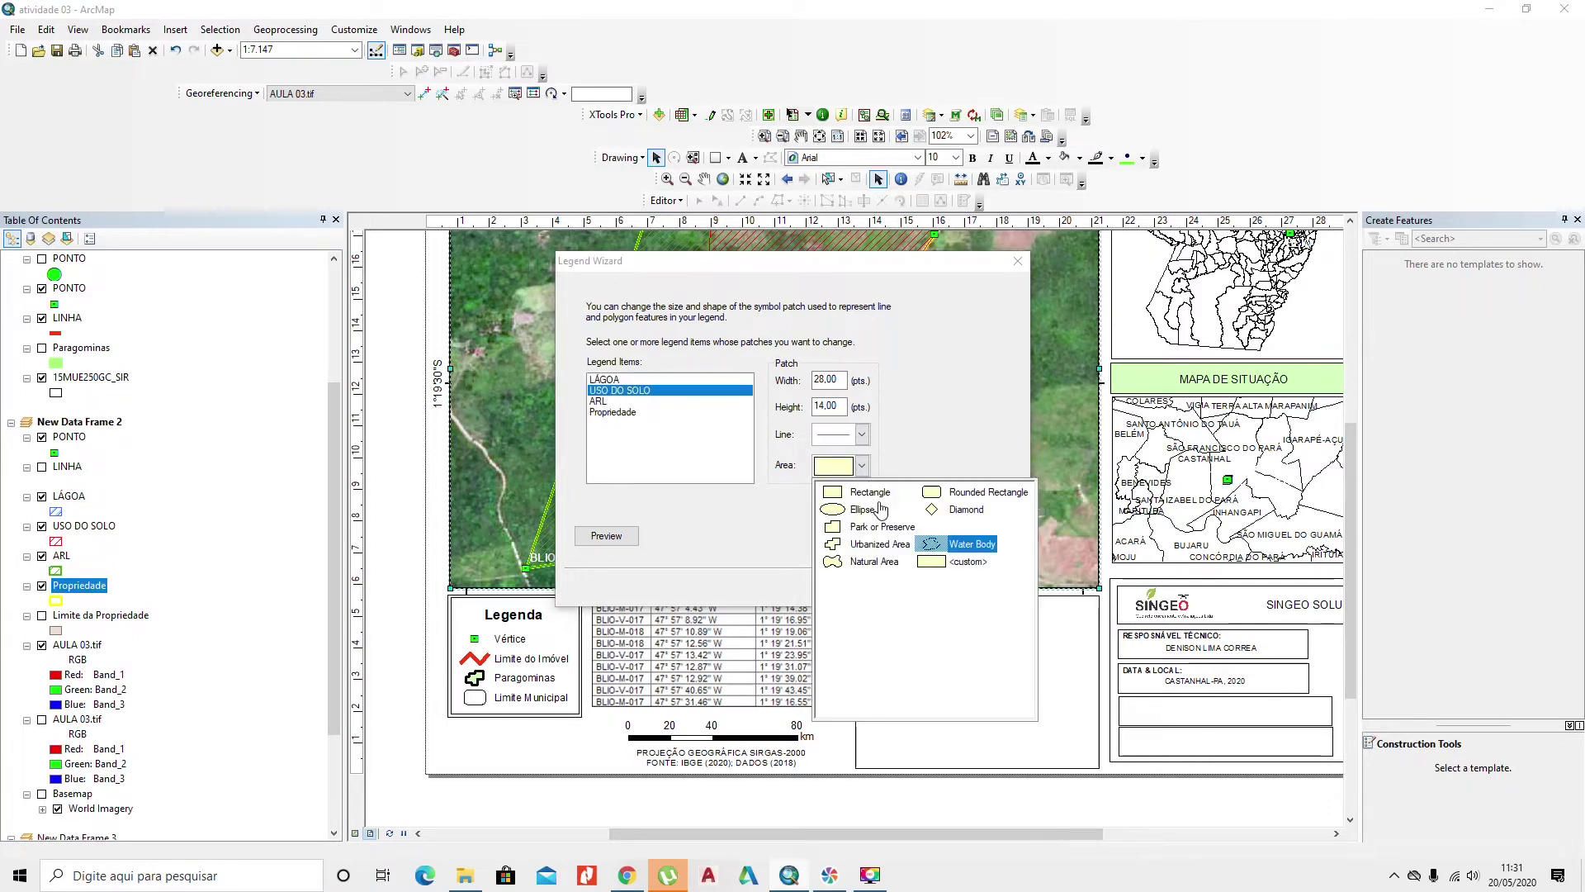
pyautogui.click(885, 563)
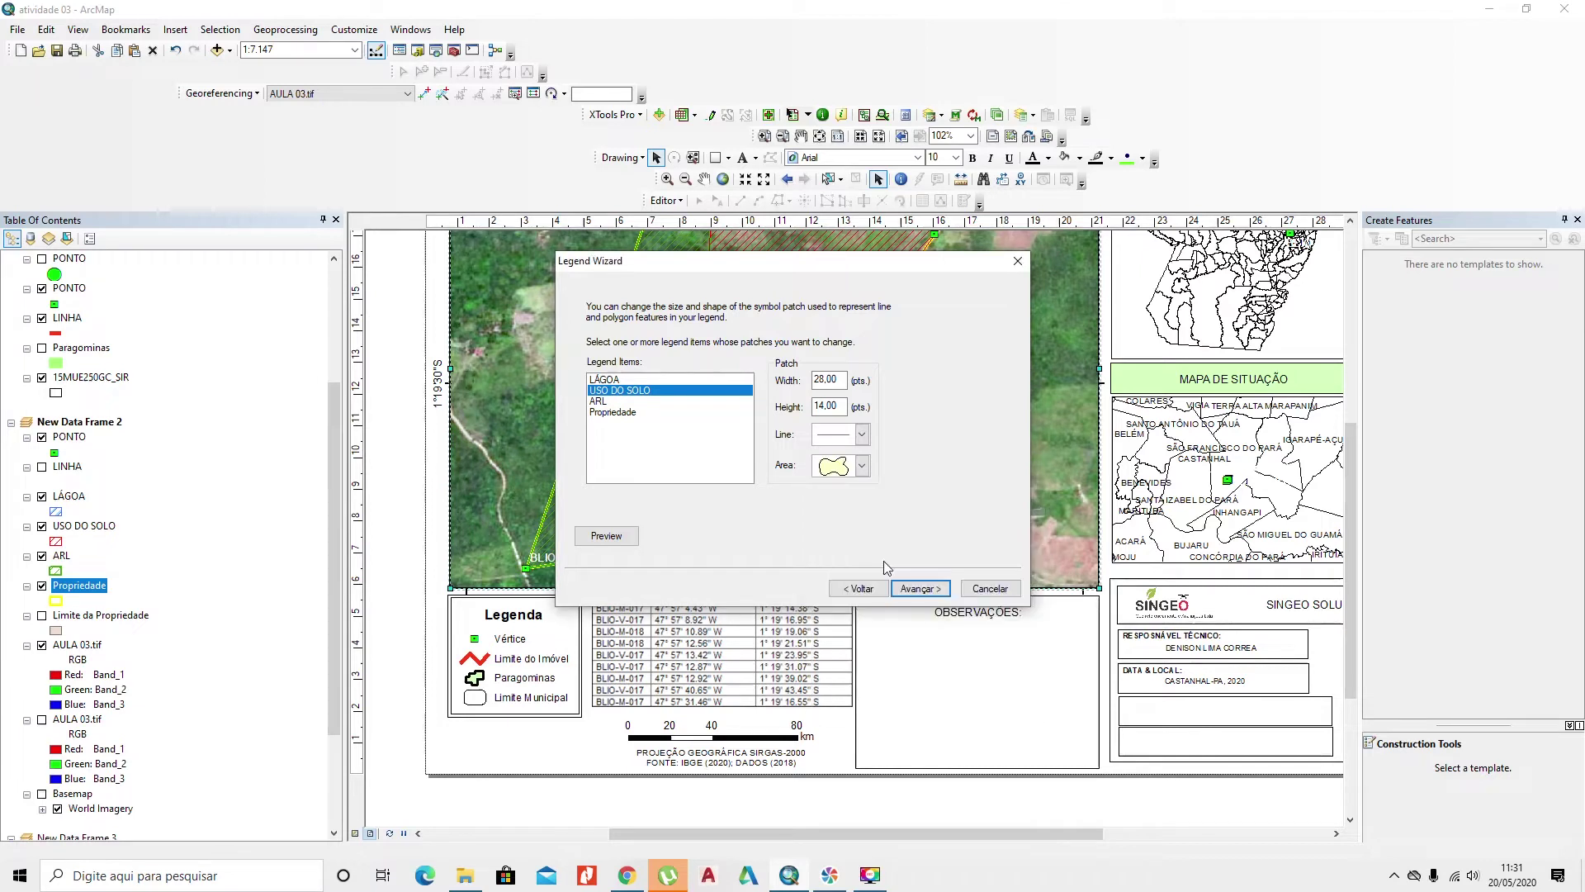
# Step: Give ARL a natural-area patch and Propriedade a rounded rectangle patch, then finish the legend
pyautogui.click(606, 401)
pyautogui.click(861, 467)
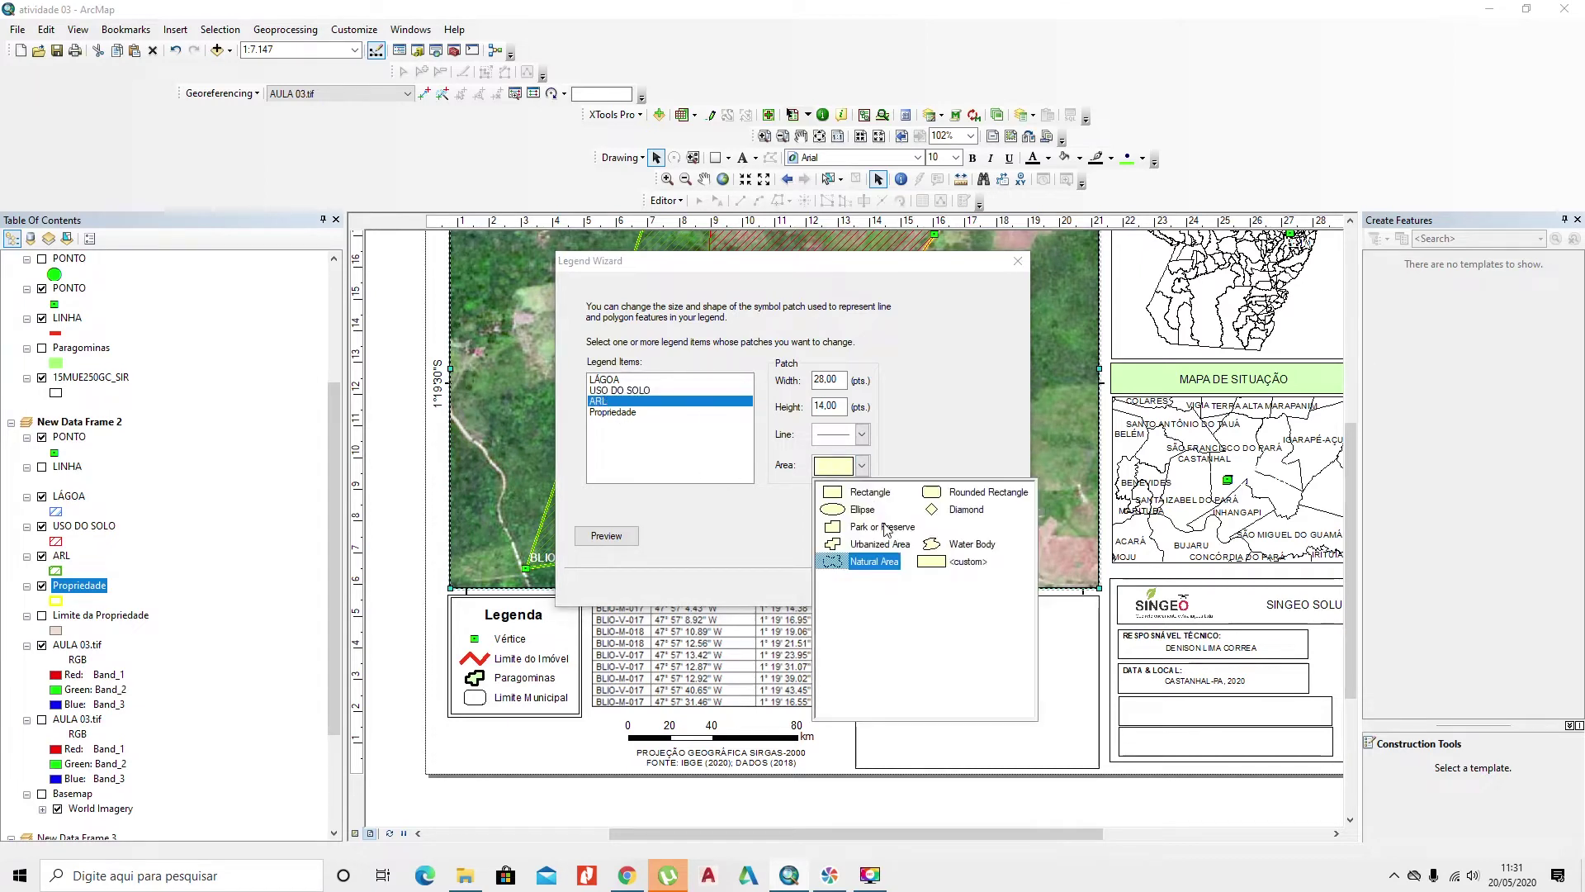
pyautogui.click(865, 565)
pyautogui.click(618, 412)
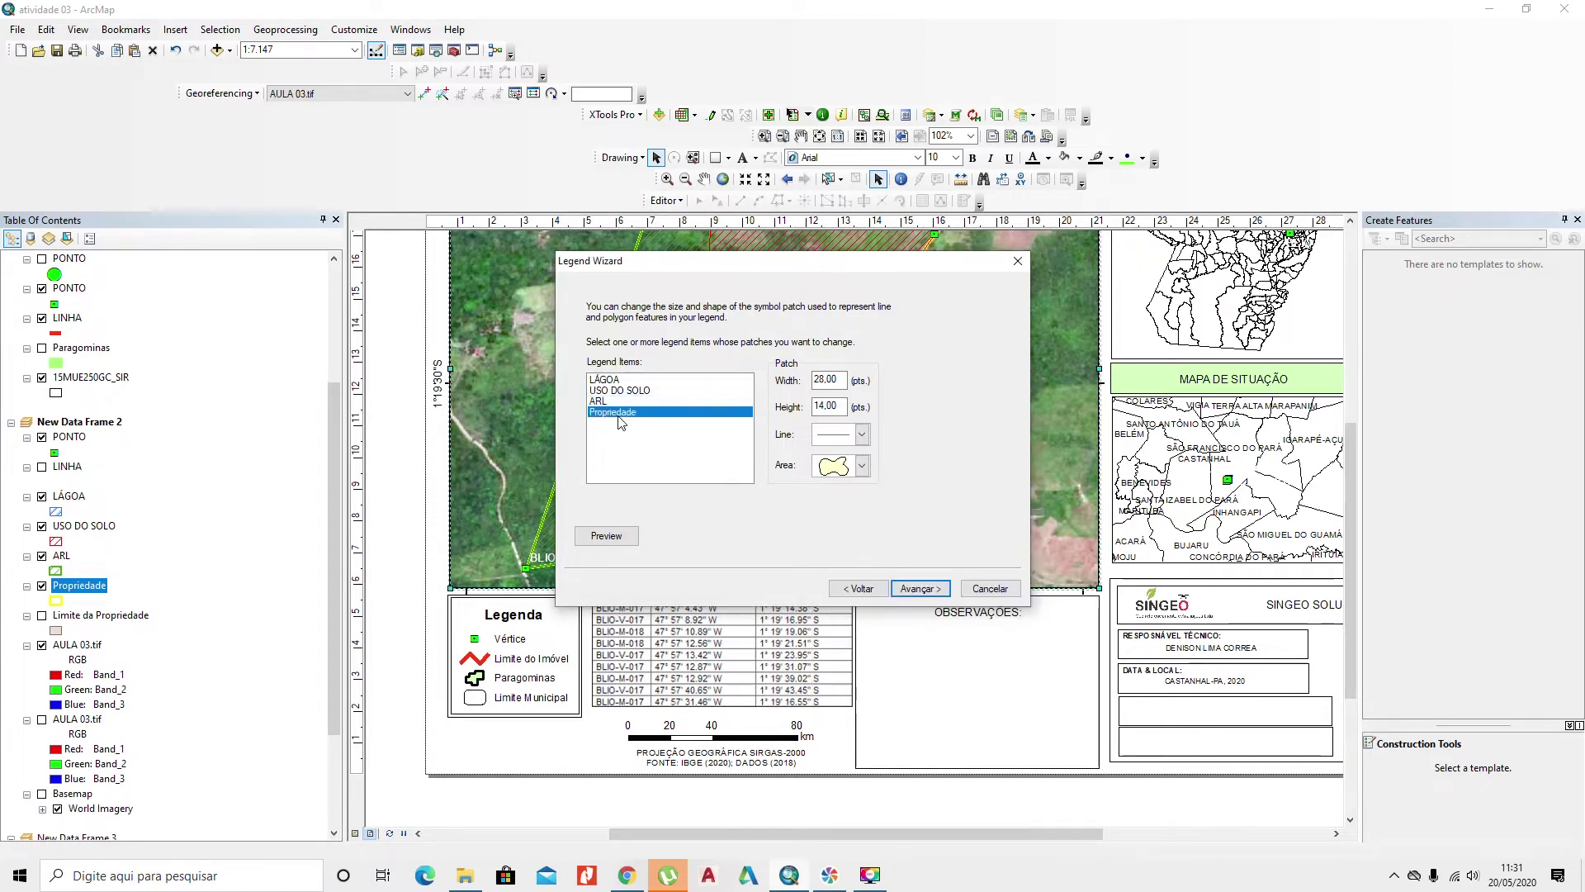
pyautogui.click(861, 466)
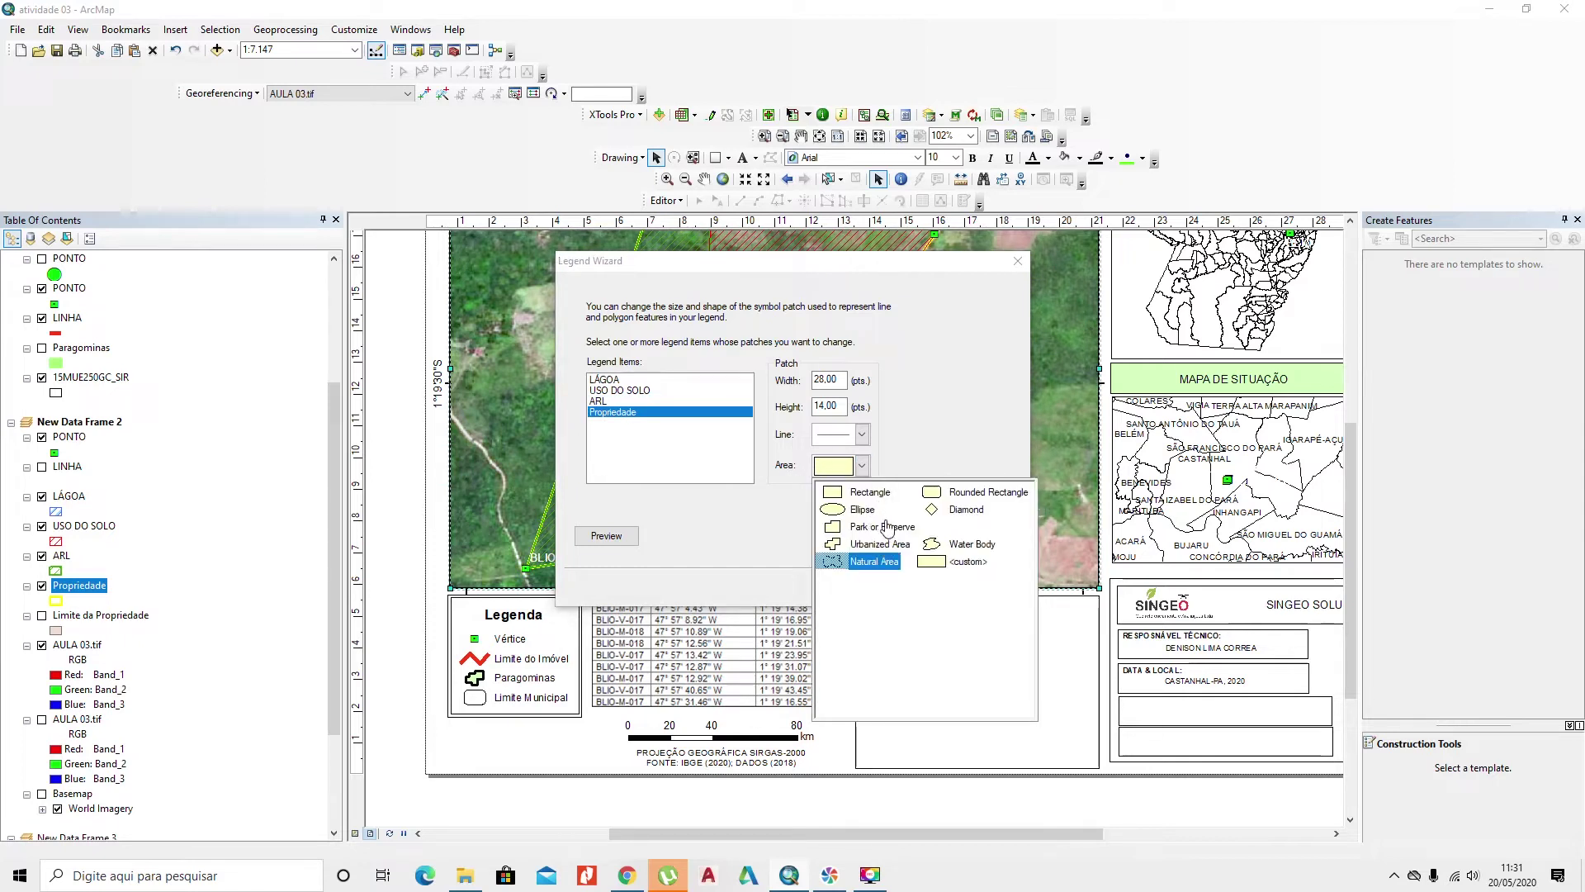
pyautogui.click(952, 495)
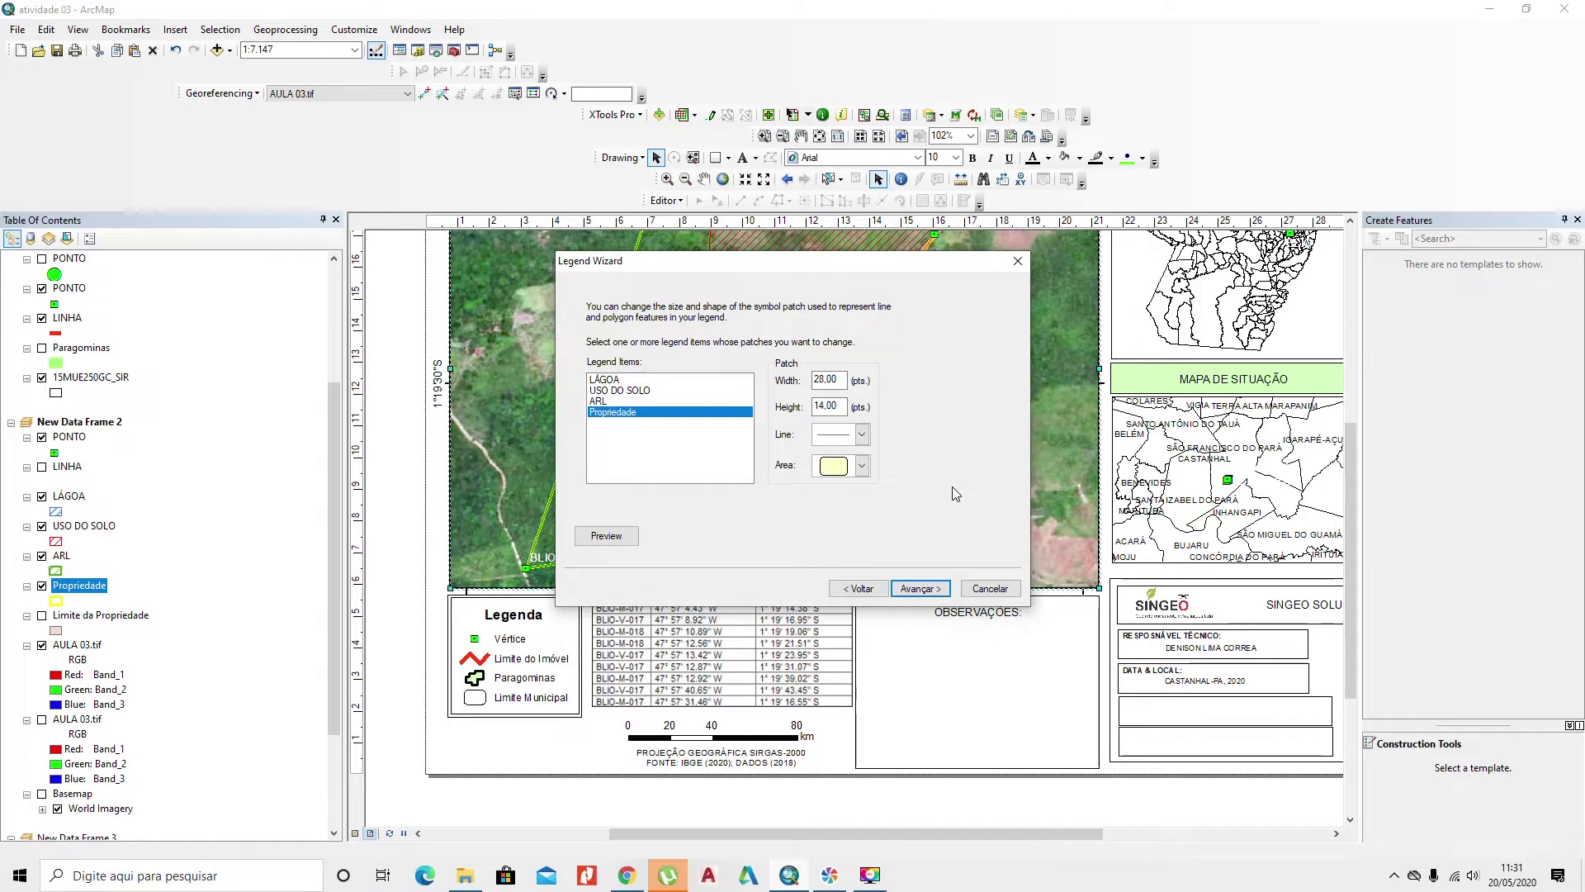
pyautogui.click(928, 590)
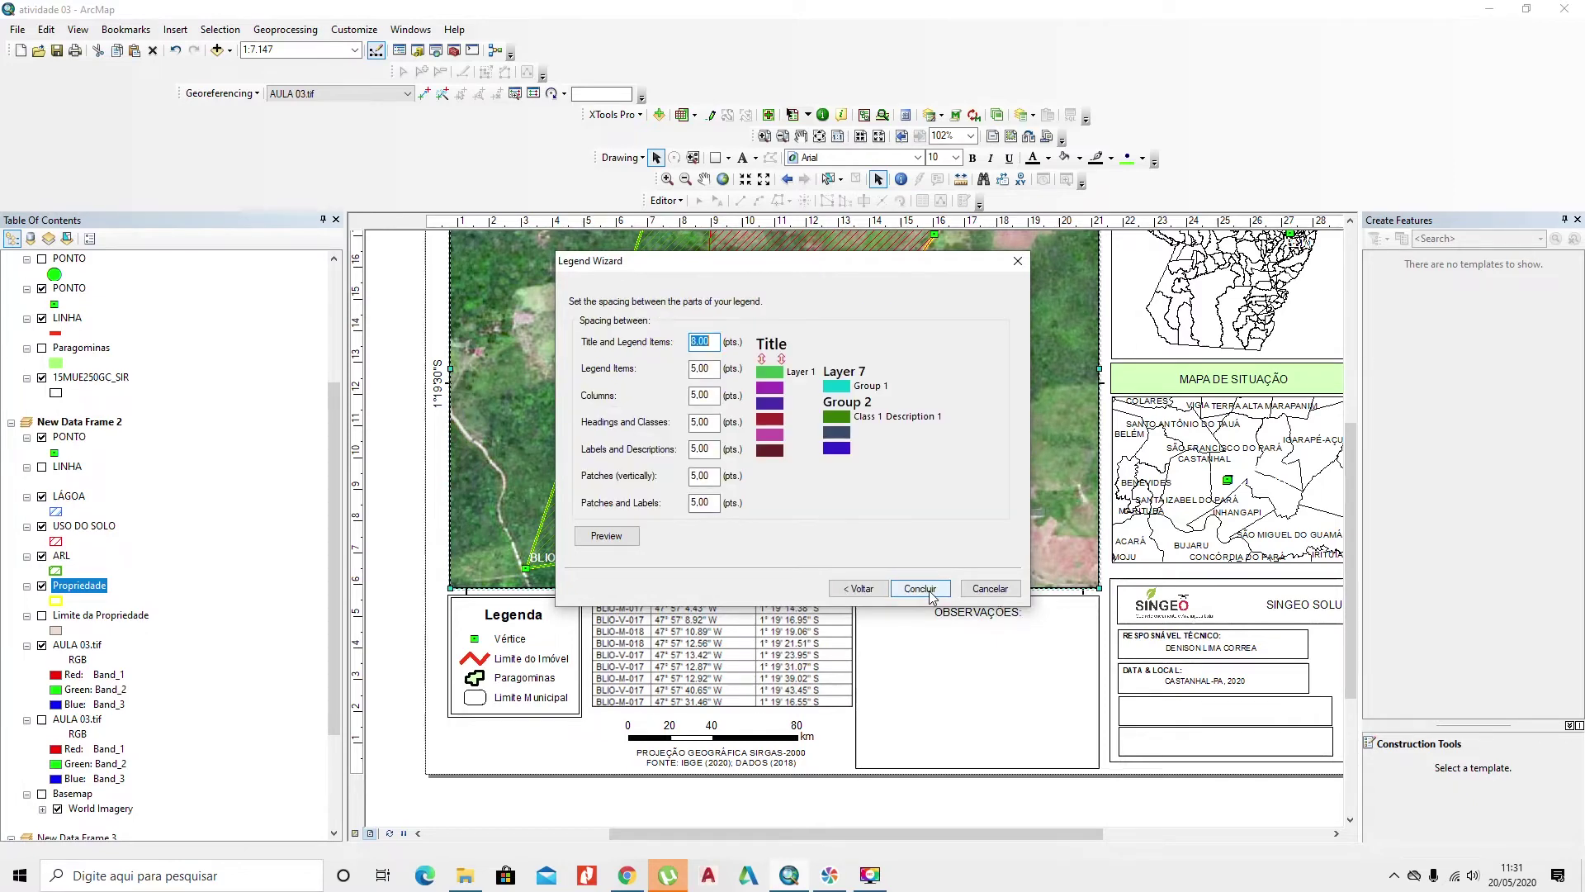
pyautogui.click(919, 589)
# Step: Place the new legend in the OBSERVAÇÕES box and delete the old legend
pyautogui.moveTo(829, 556); pyautogui.dragTo(962, 699)
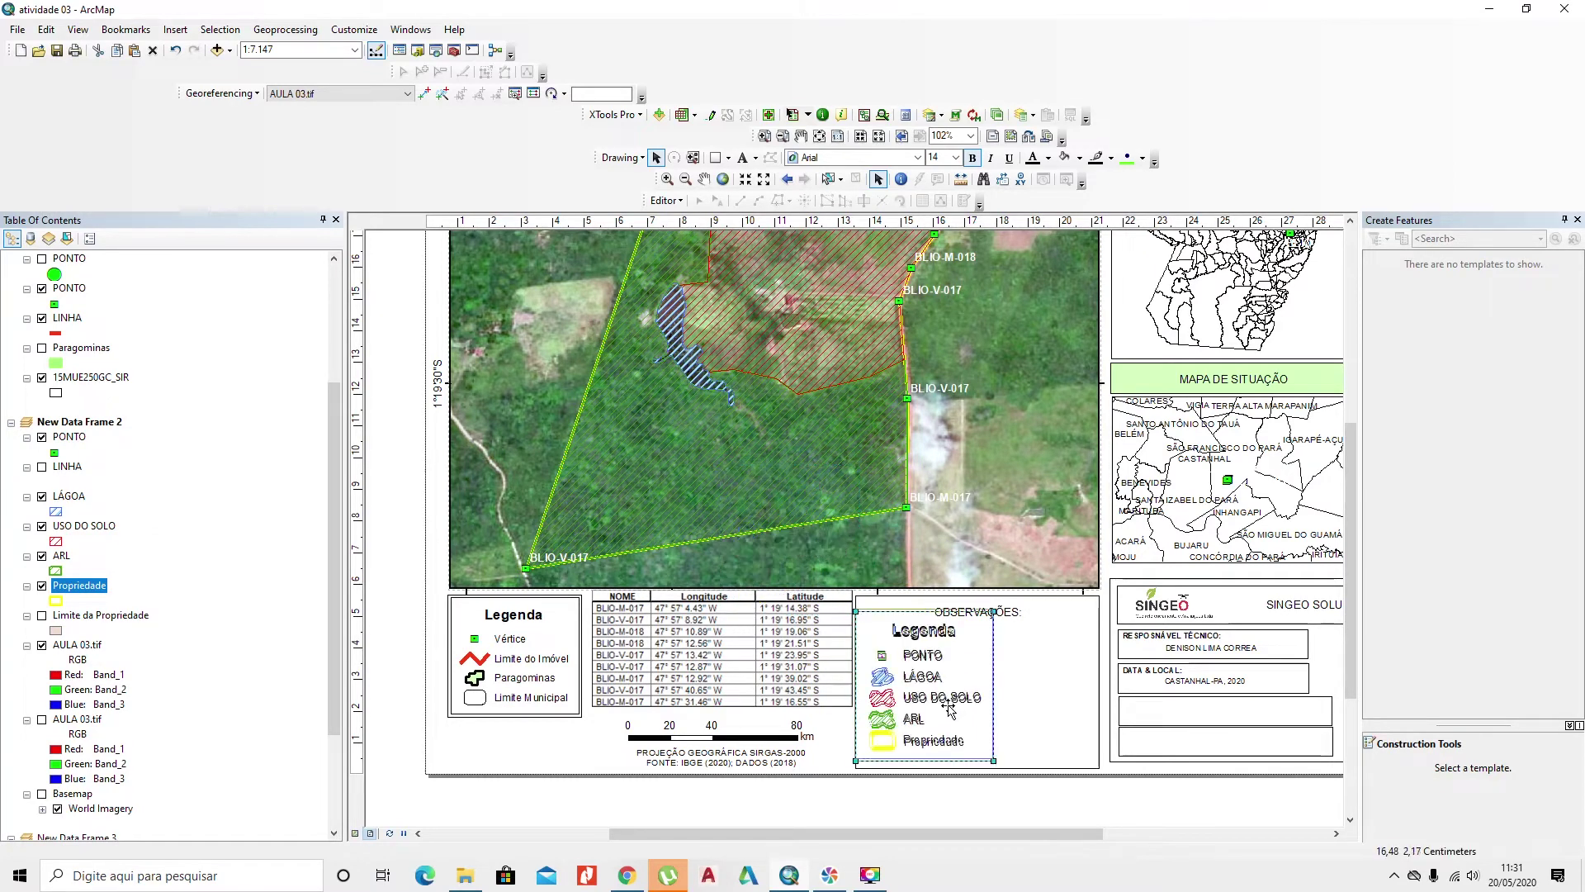
pyautogui.click(1007, 615)
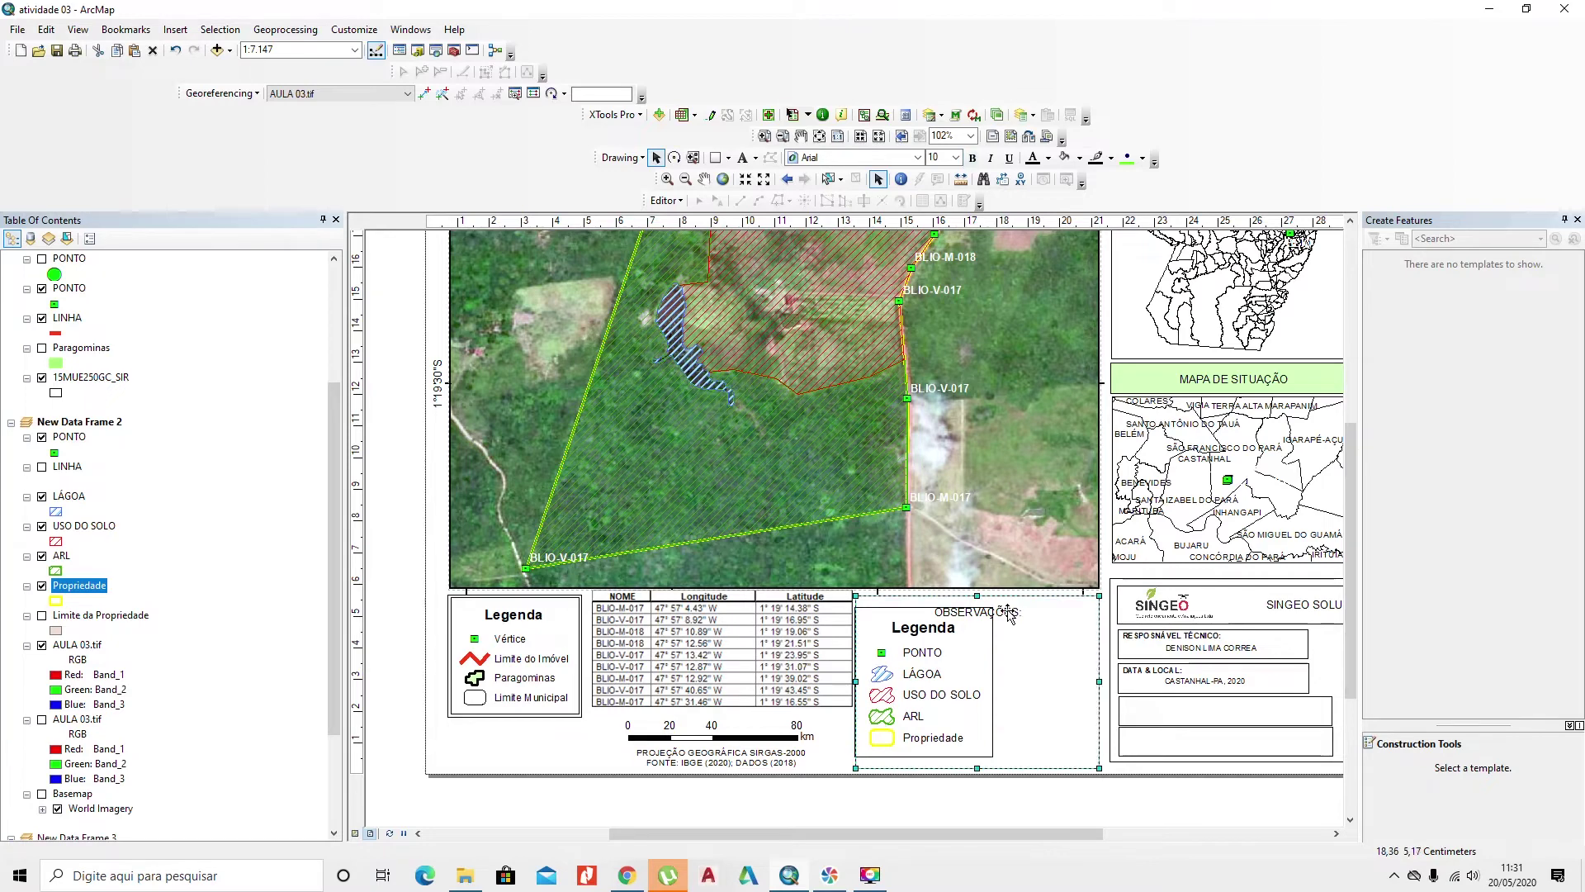
pyautogui.moveTo(946, 713); pyautogui.dragTo(939, 700)
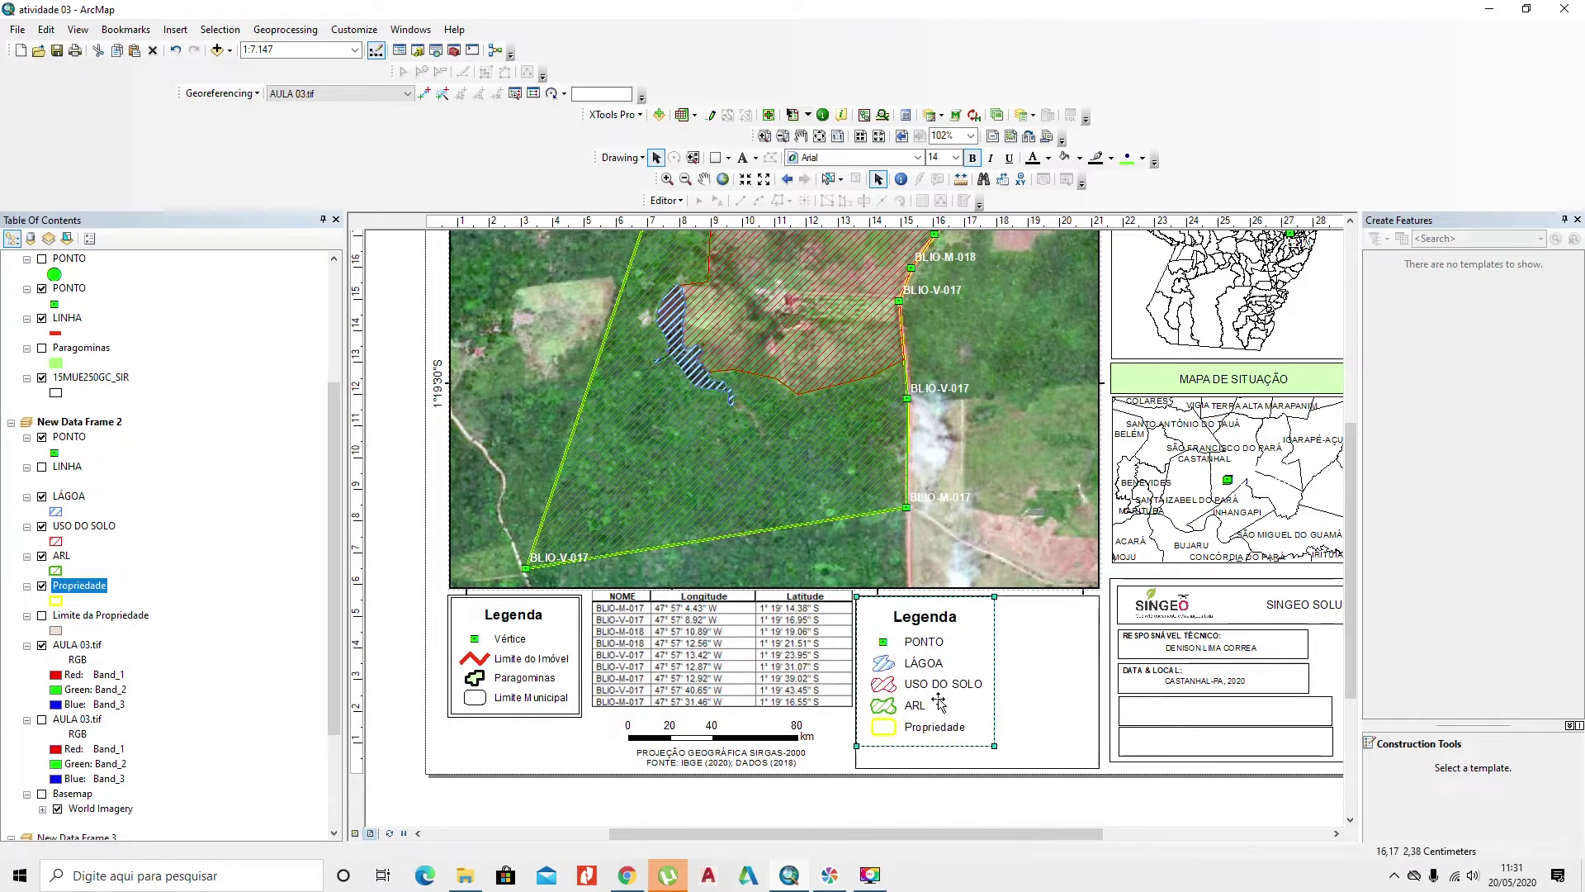
pyautogui.click(569, 665)
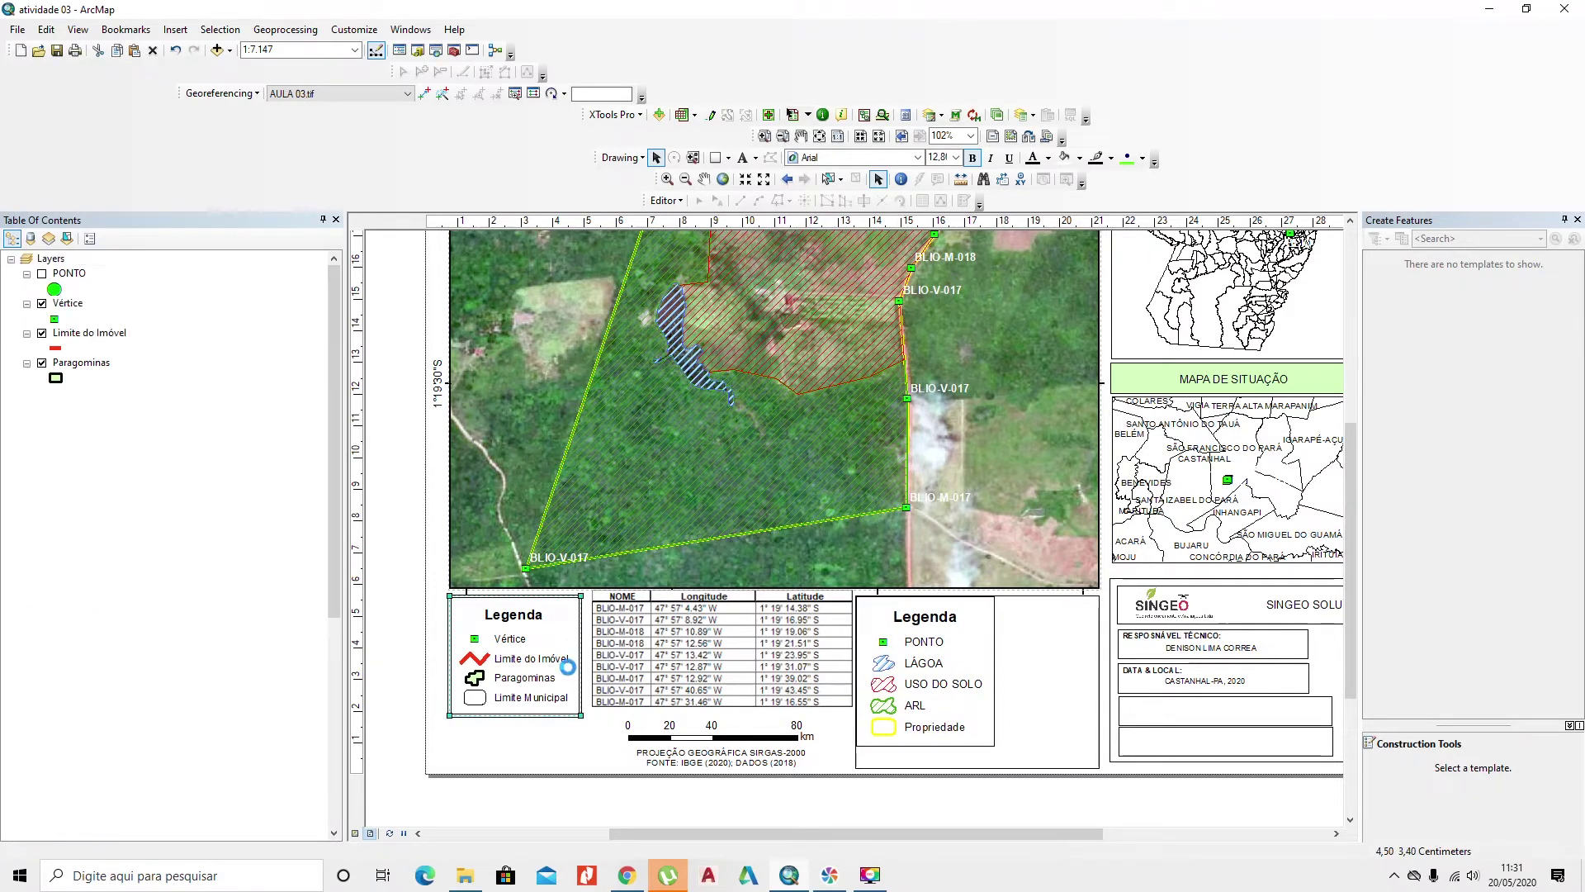
pyautogui.press('Delete')
# Step: Move the coordinate table left and set the projection note and scale bar aside below the page
pyautogui.click(693, 667)
pyautogui.moveTo(724, 669); pyautogui.dragTo(591, 682)
pyautogui.click(680, 740)
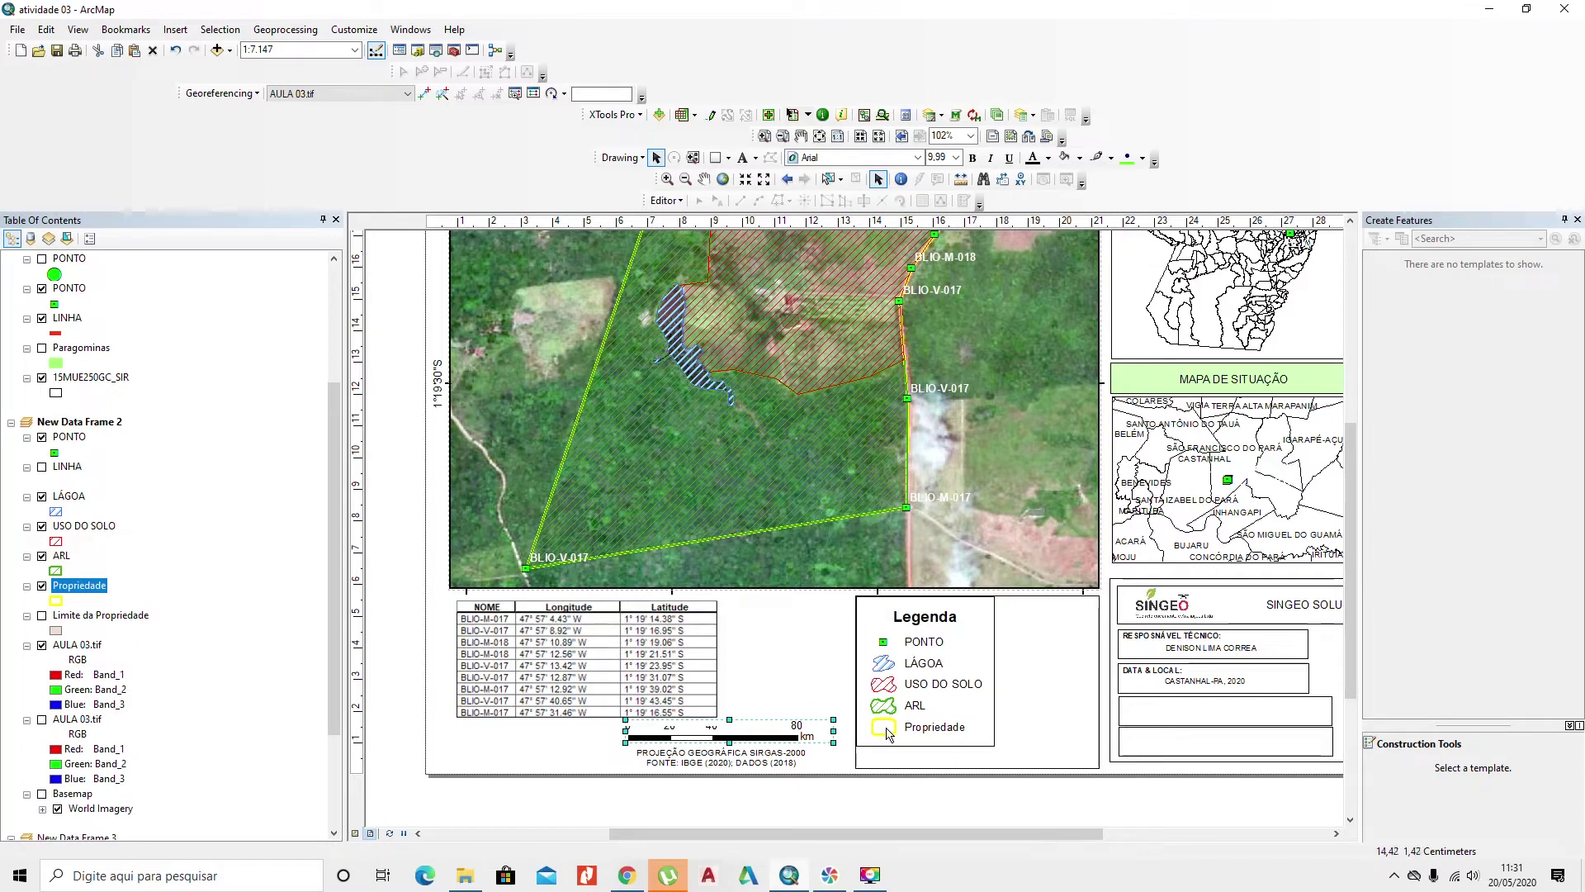
pyautogui.click(912, 743)
pyautogui.click(741, 761)
pyautogui.moveTo(741, 761); pyautogui.dragTo(1073, 800)
pyautogui.click(767, 743)
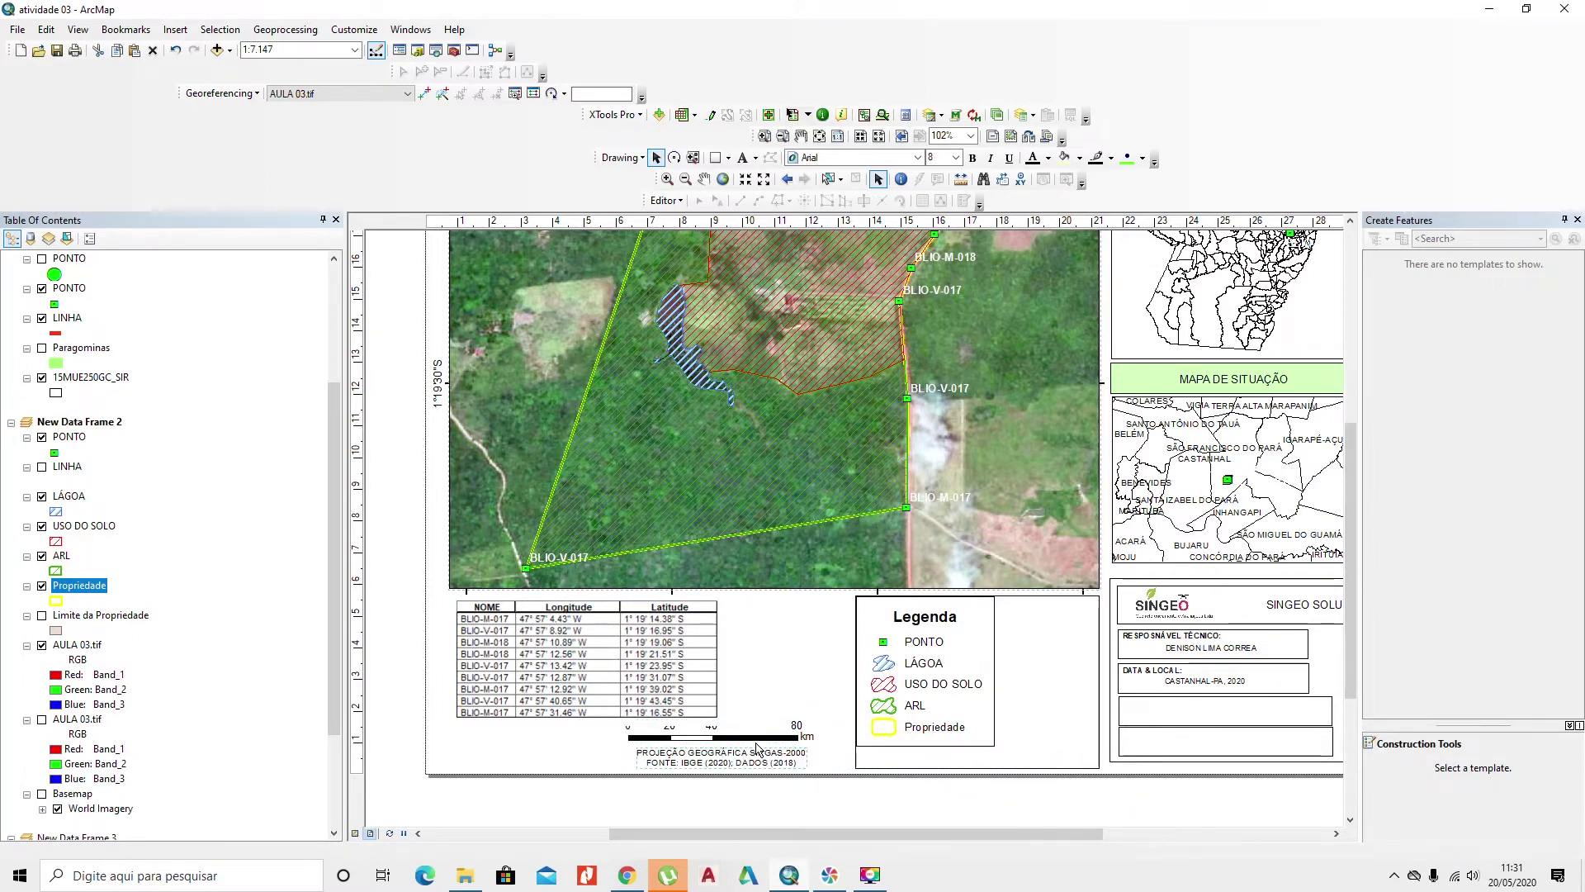
pyautogui.moveTo(767, 743); pyautogui.dragTo(772, 811)
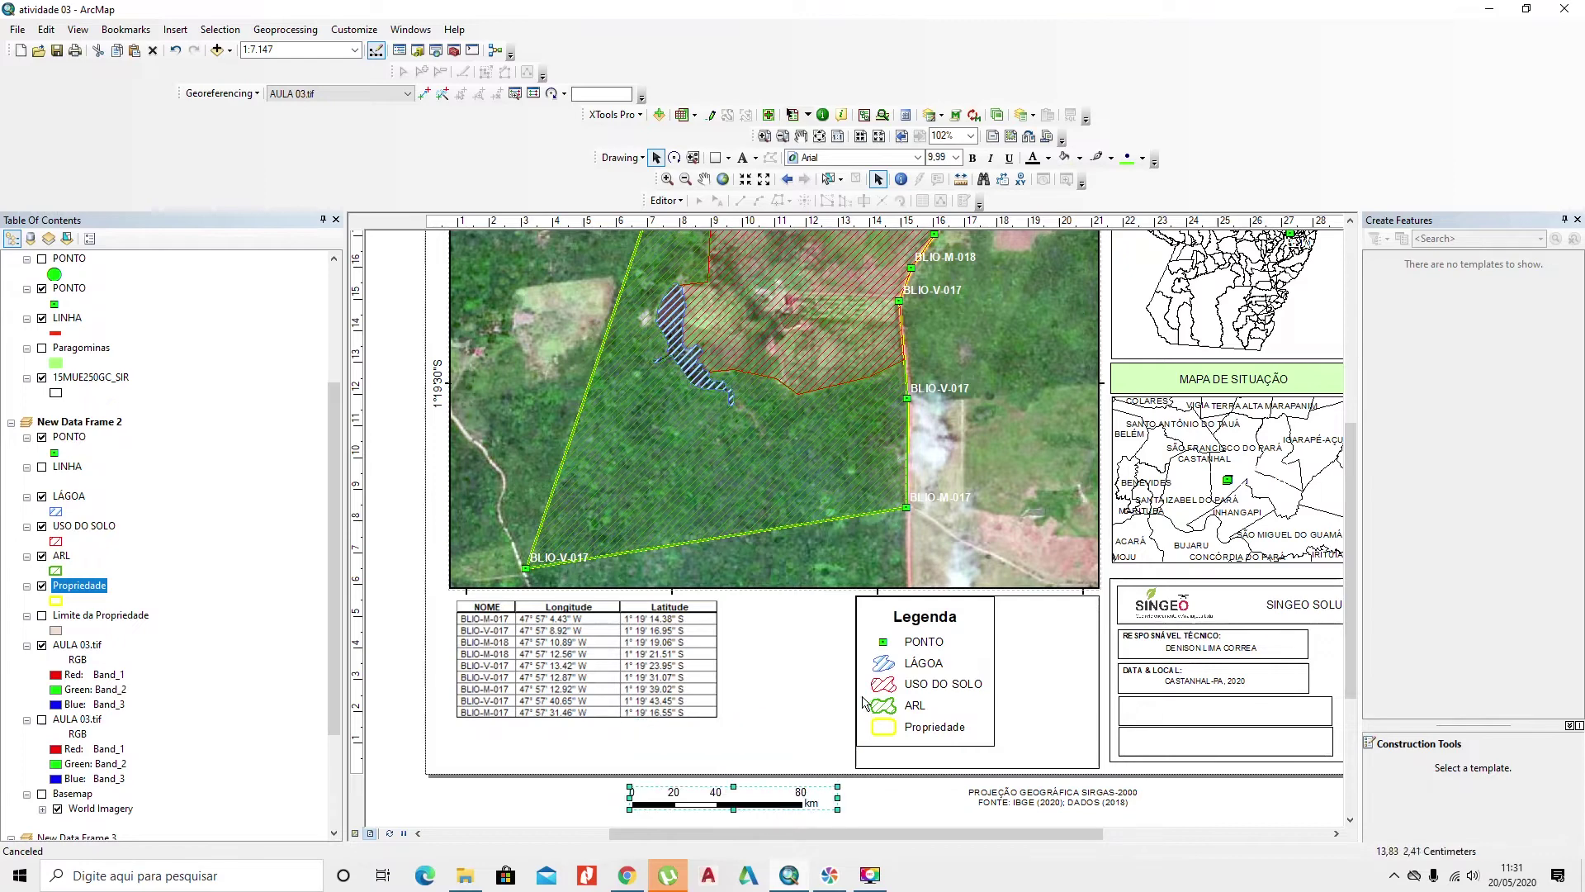
# Step: Resize the legend frame and shift the new legend left inside it
pyautogui.click(873, 774)
pyautogui.moveTo(855, 682); pyautogui.dragTo(727, 681)
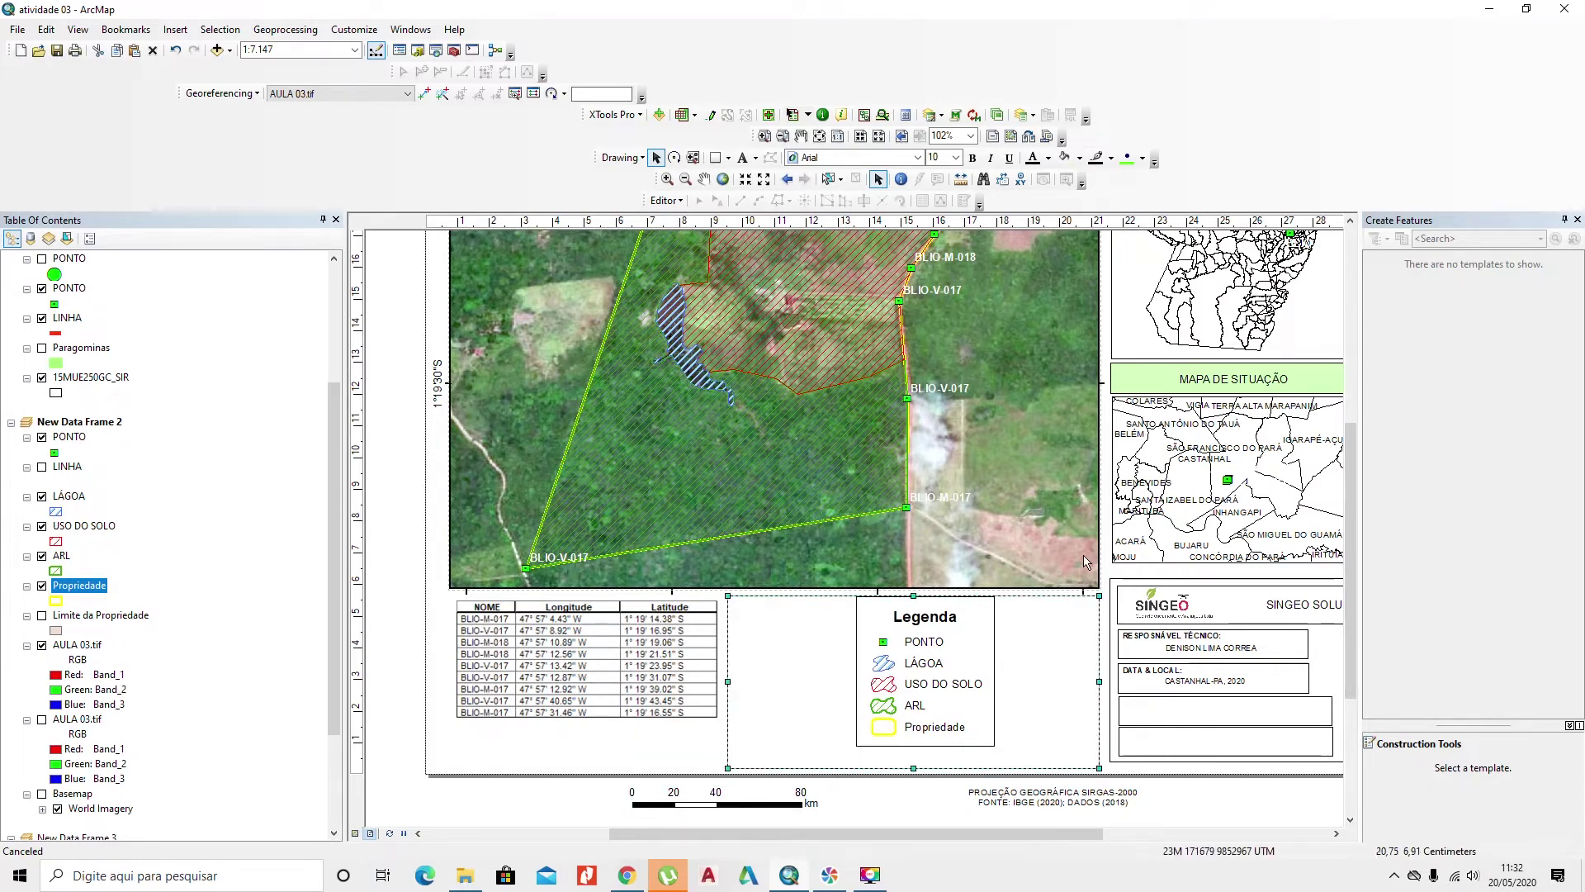
pyautogui.moveTo(913, 597); pyautogui.dragTo(911, 615)
pyautogui.click(915, 658)
pyautogui.moveTo(941, 669); pyautogui.dragTo(810, 678)
pyautogui.moveTo(873, 754); pyautogui.dragTo(876, 758)
# Step: Put the scale bar and projection note back under the coordinate table and slightly enlarge the legend
pyautogui.click(1036, 797)
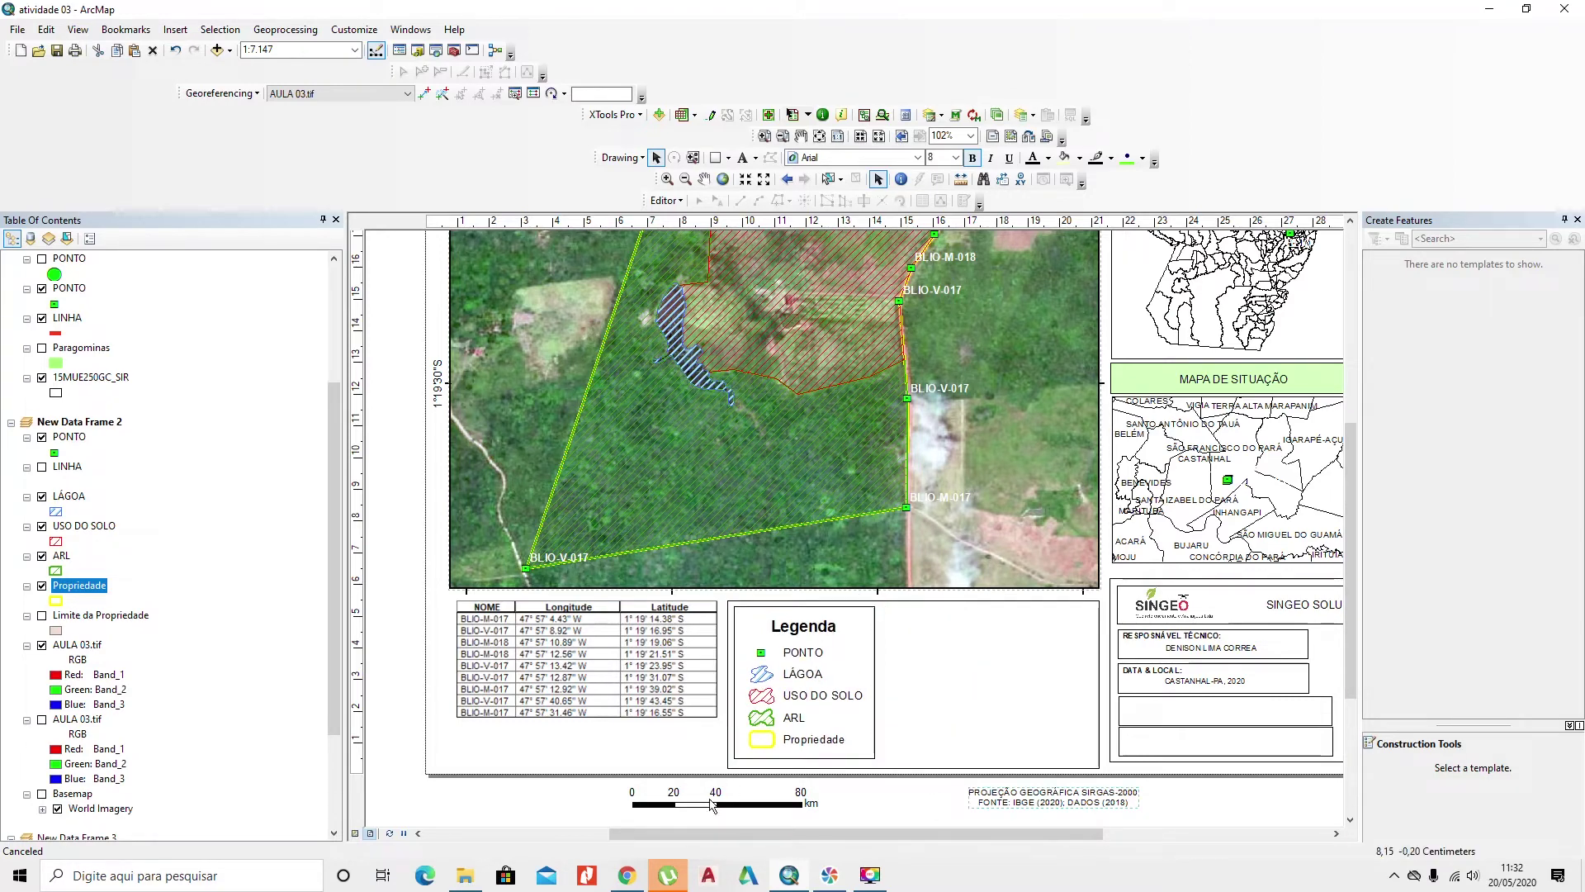
pyautogui.moveTo(747, 812); pyautogui.dragTo(614, 748)
pyautogui.click(644, 682)
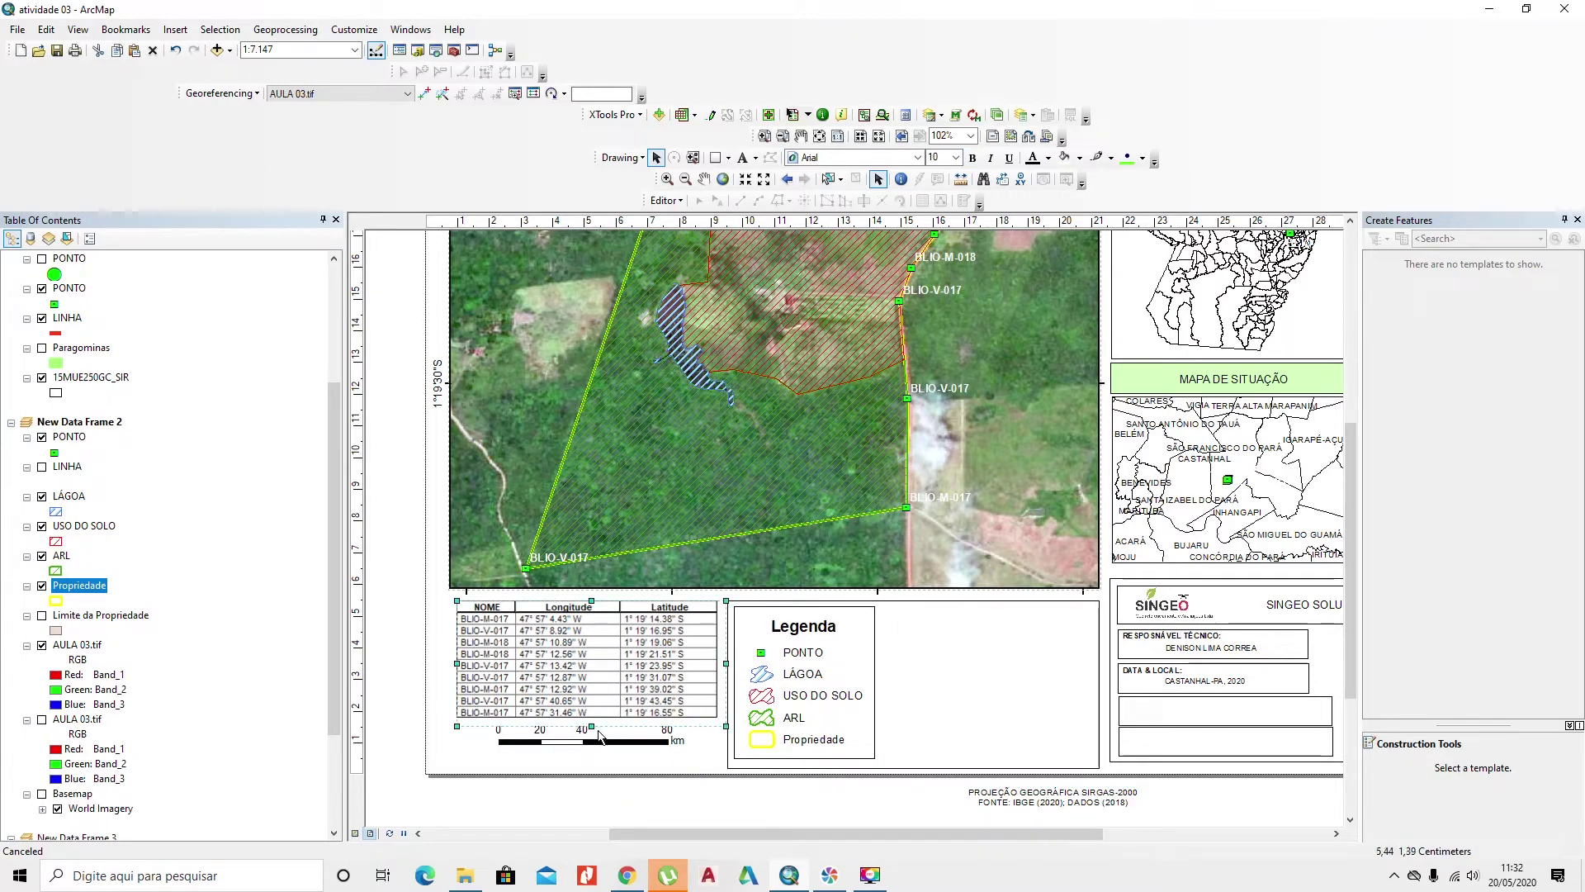
pyautogui.moveTo(593, 730); pyautogui.dragTo(593, 722)
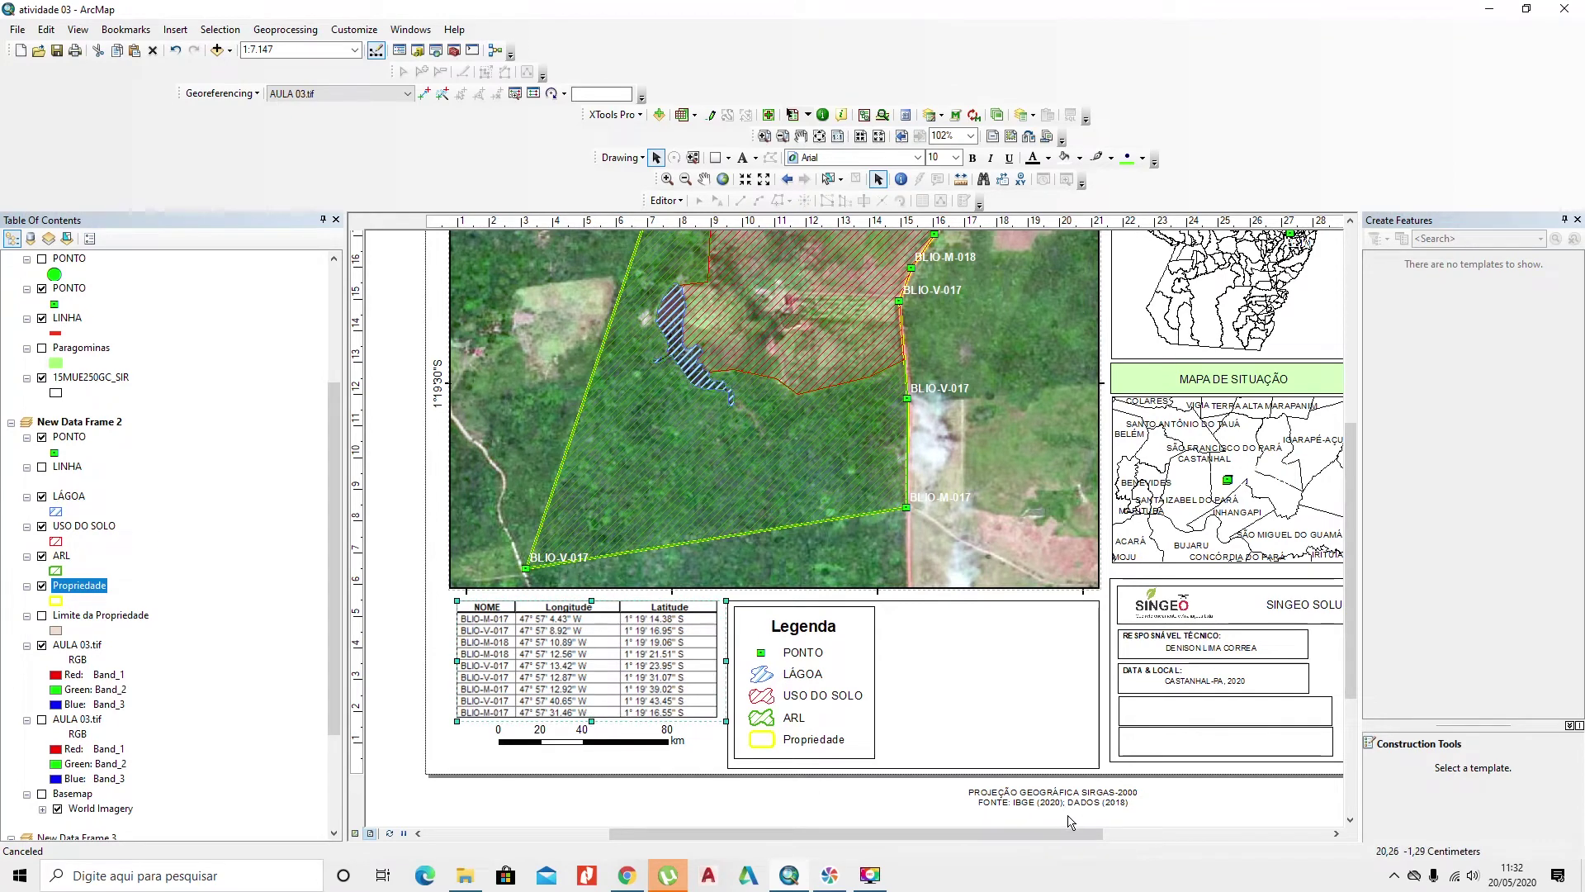
pyautogui.moveTo(1086, 795); pyautogui.dragTo(628, 757)
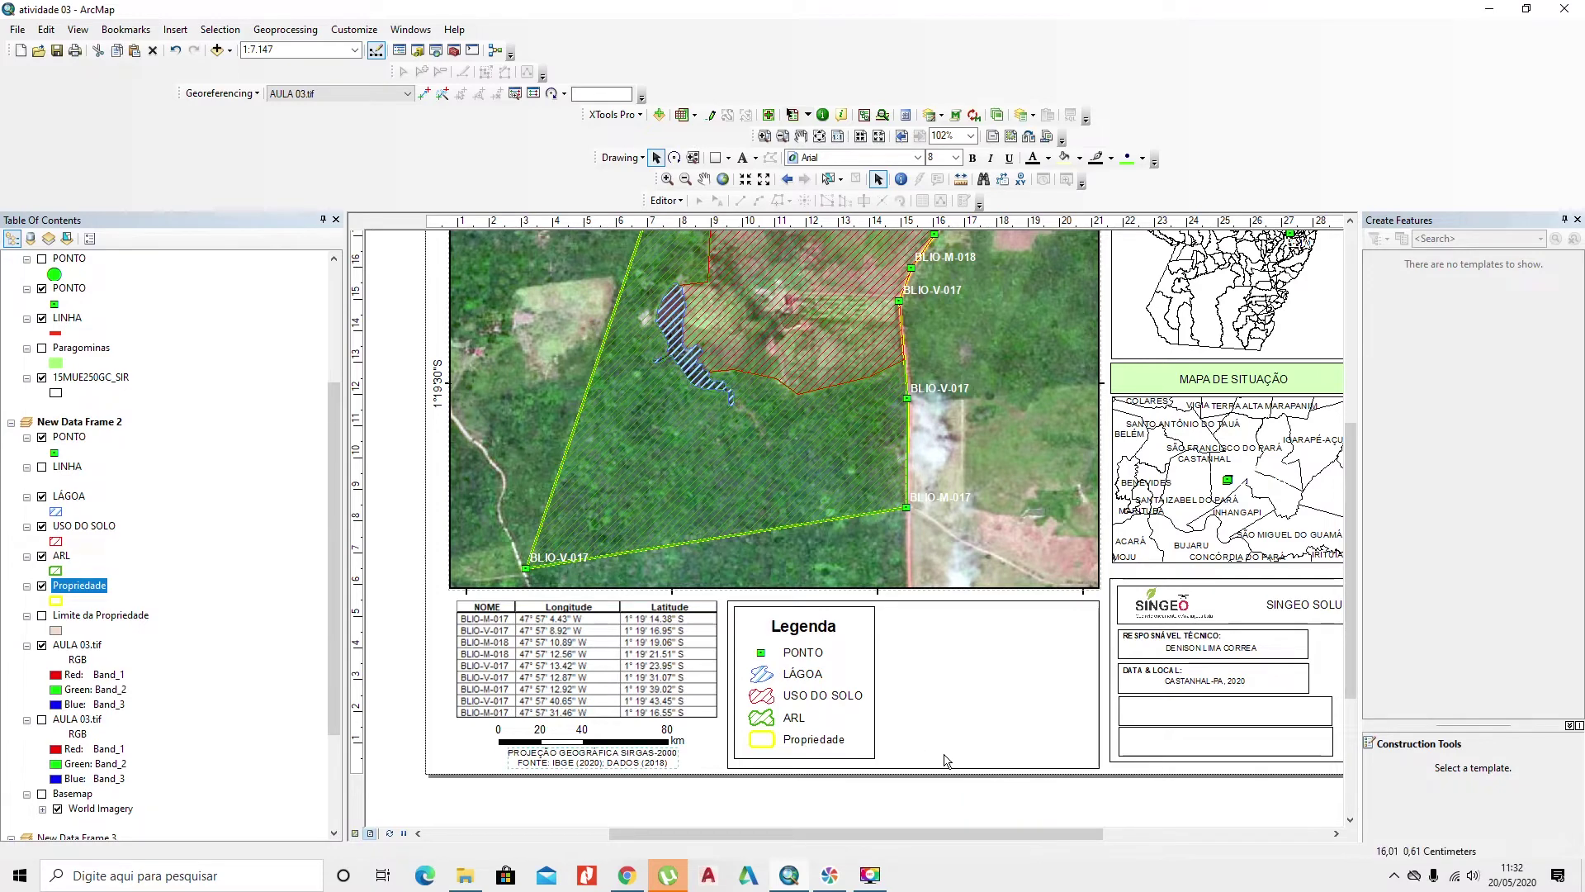
pyautogui.click(843, 736)
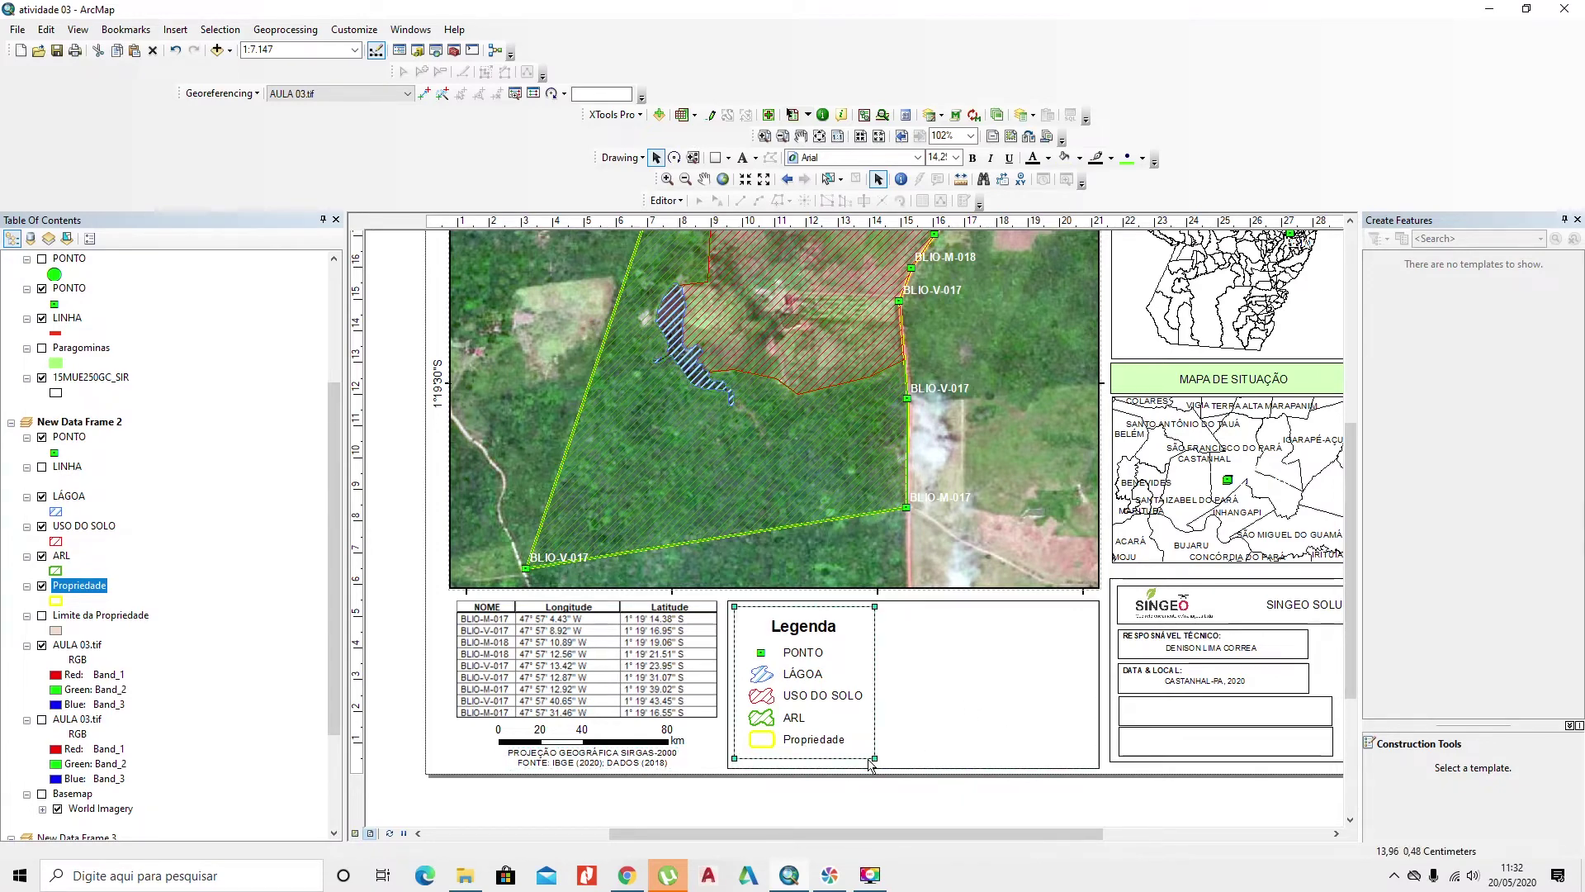
pyautogui.moveTo(868, 755); pyautogui.dragTo(871, 758)
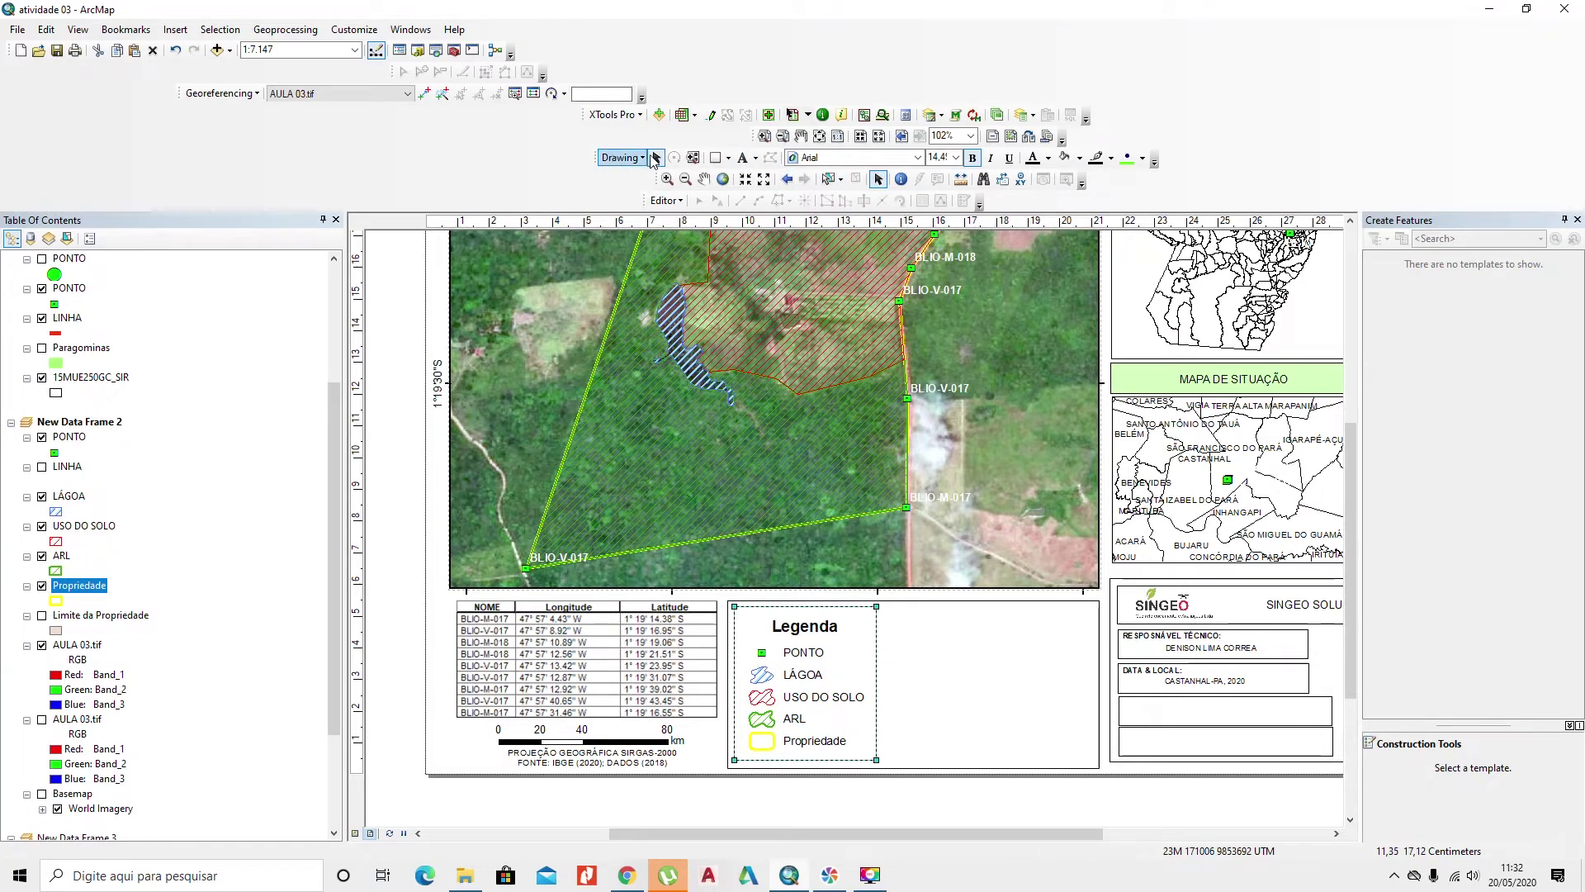
pyautogui.click(743, 158)
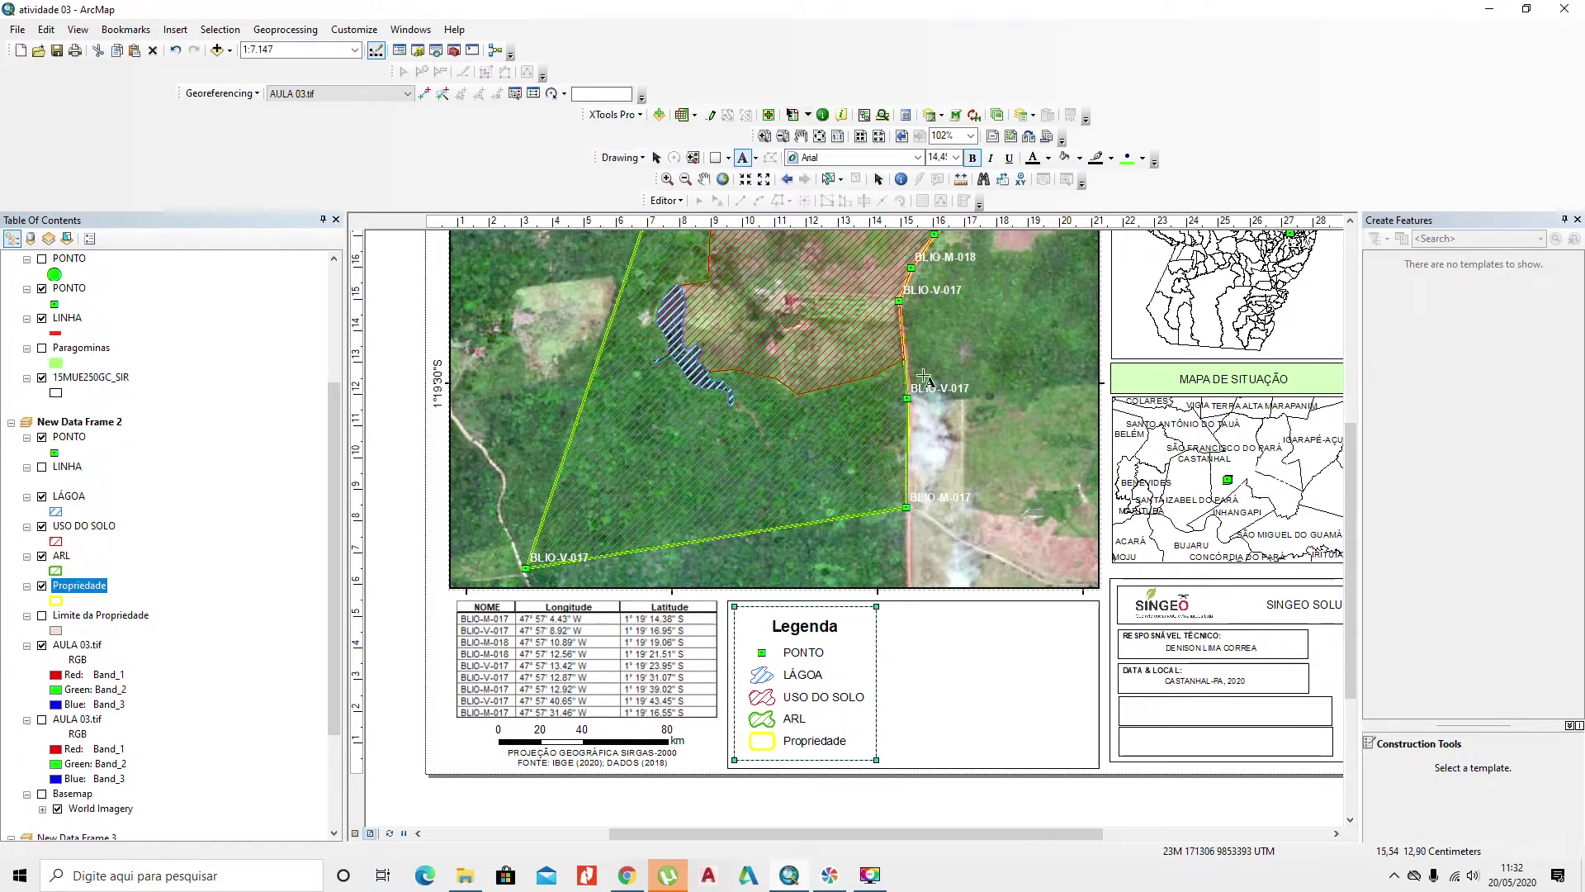
# Step: Place a new text element to the right of the Legenda box and bring up its Properties
pyautogui.click(973, 632)
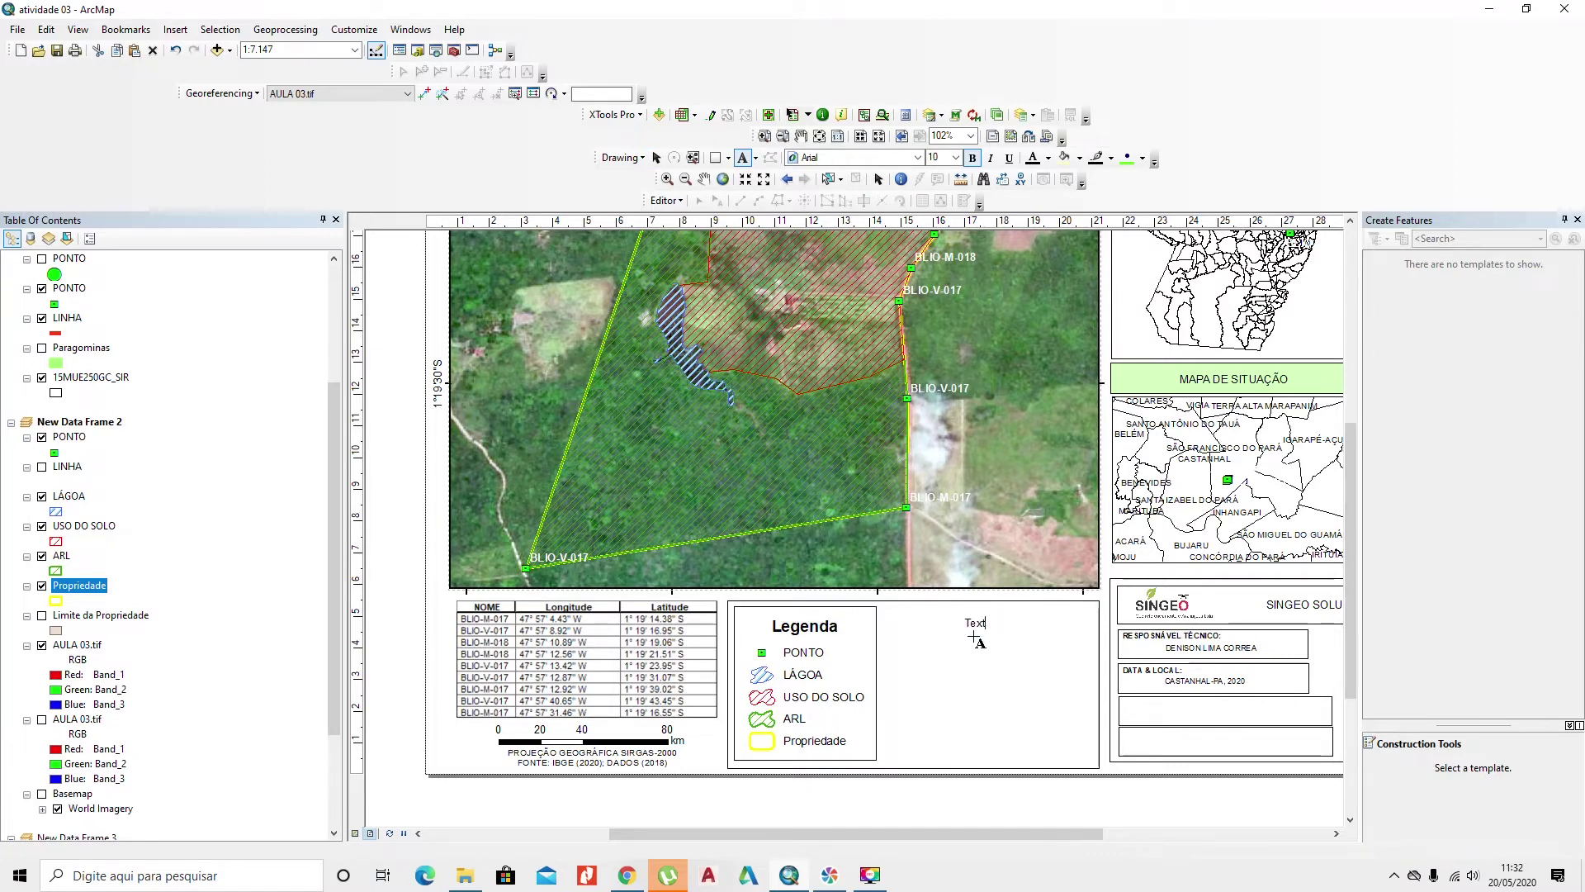
pyautogui.press('Return')
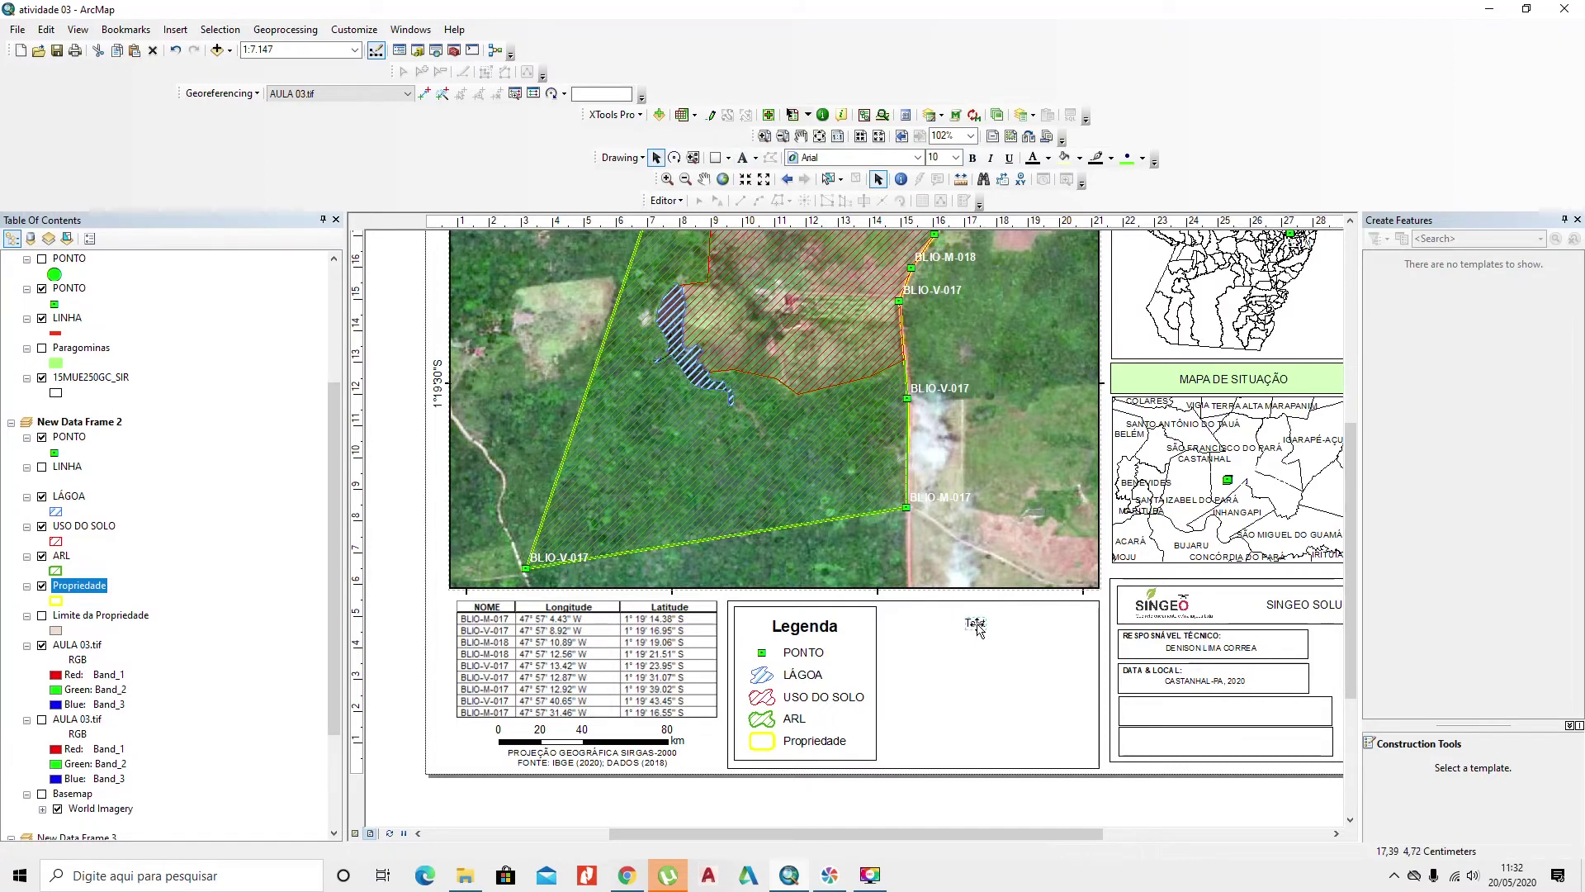
pyautogui.rightClick(977, 625)
pyautogui.click(1027, 614)
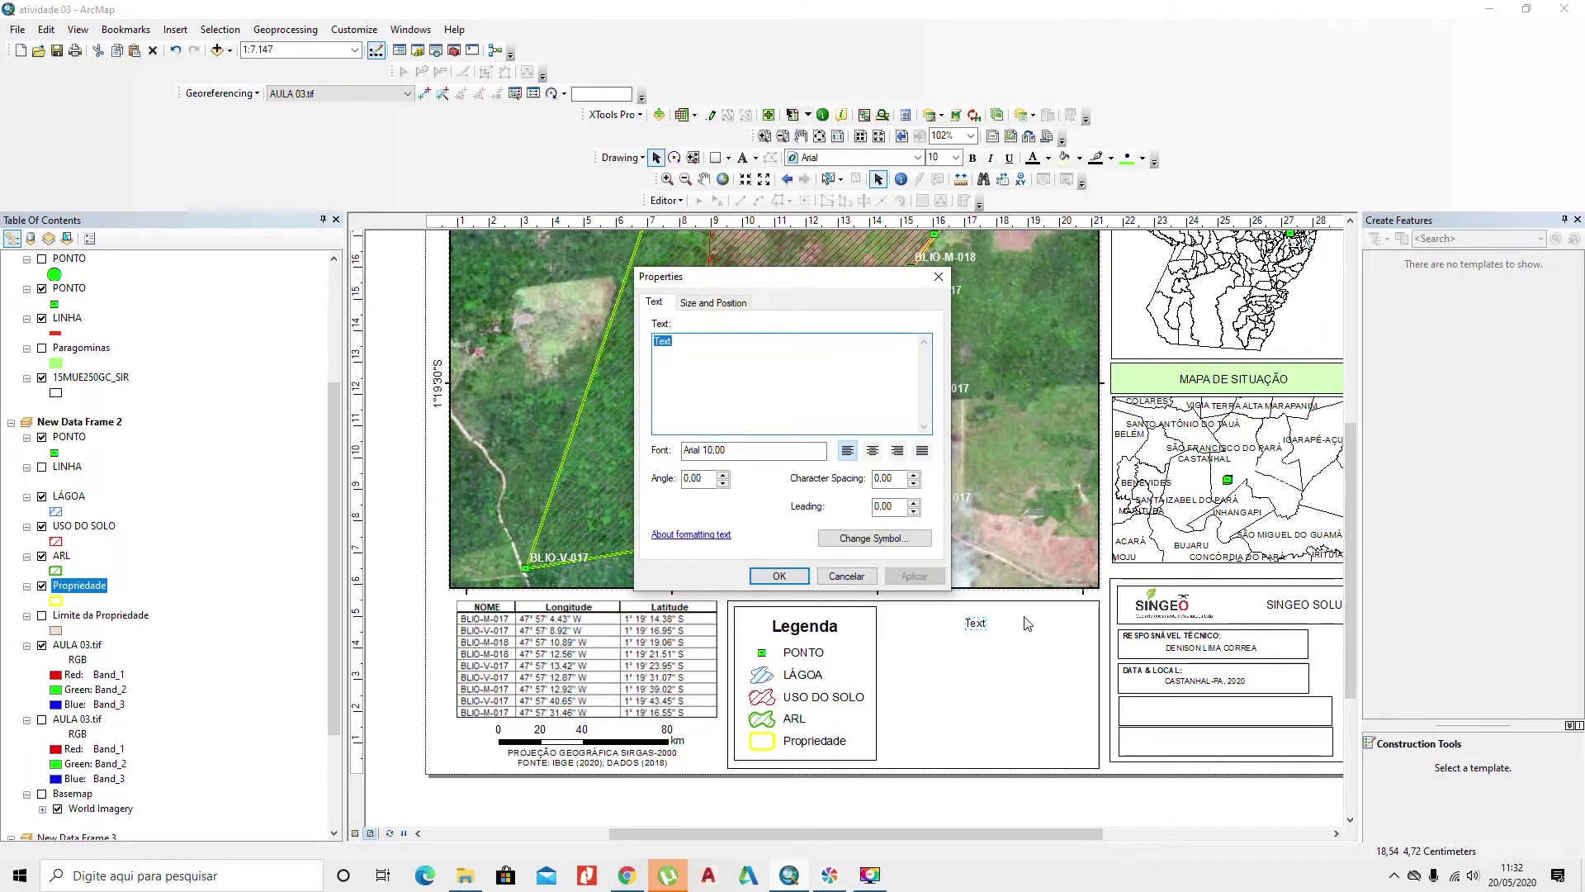
# Step: Enter 'QUADRO DE ÁREAS:' and 'Imóvel' on separate lines as the text content
pyautogui.write('qua')
pyautogui.write('UADRO DE ÁREAS:')
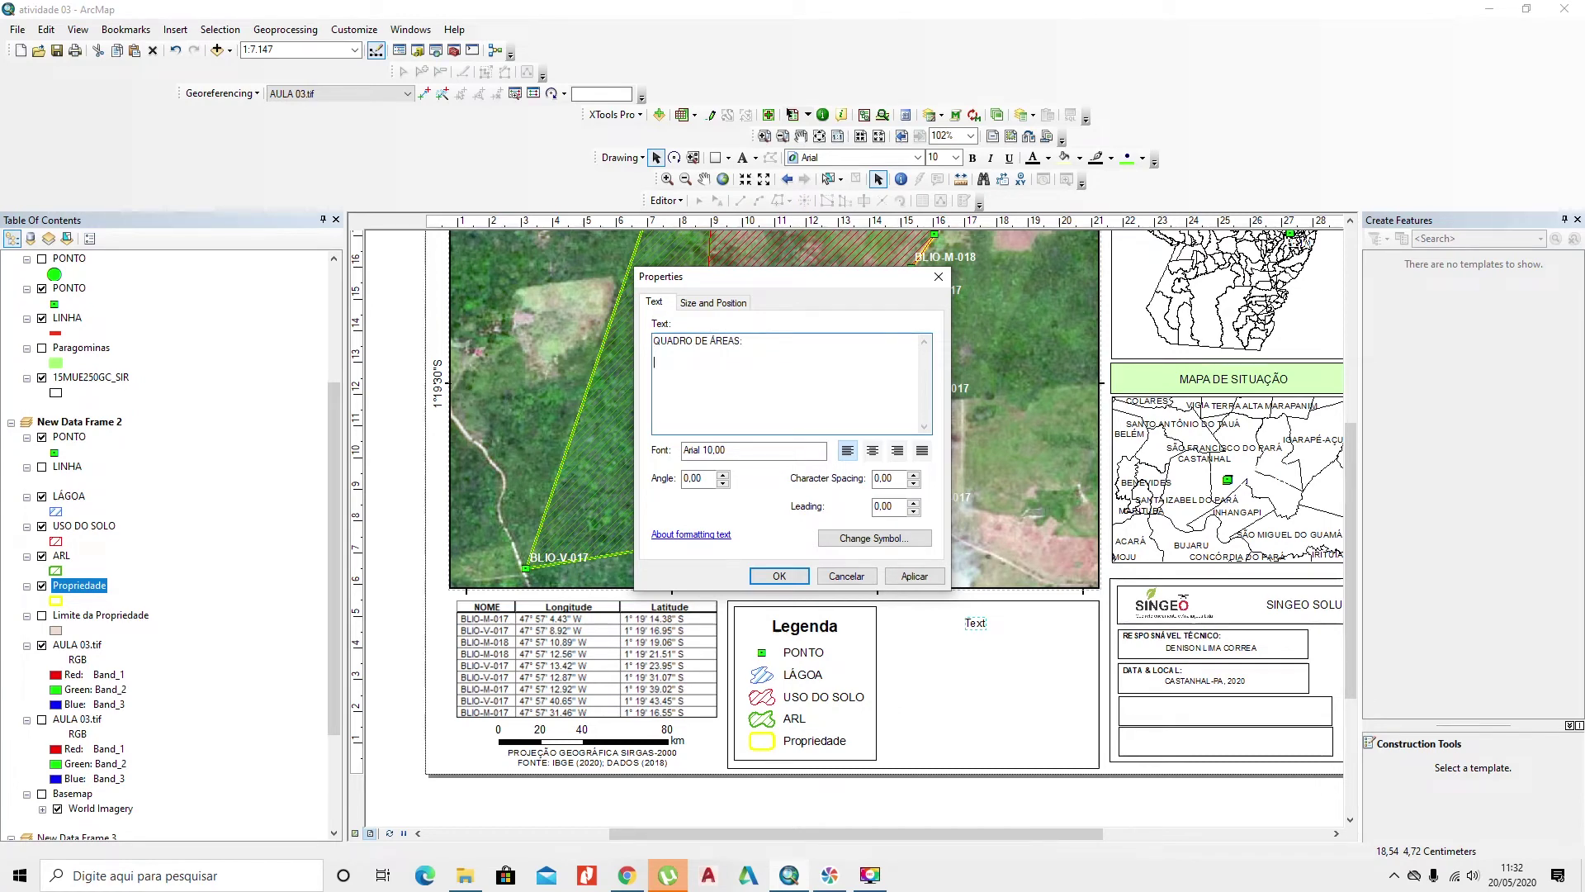
pyautogui.press('Return')
pyautogui.press('Return')
pyautogui.write('Imóvel:')
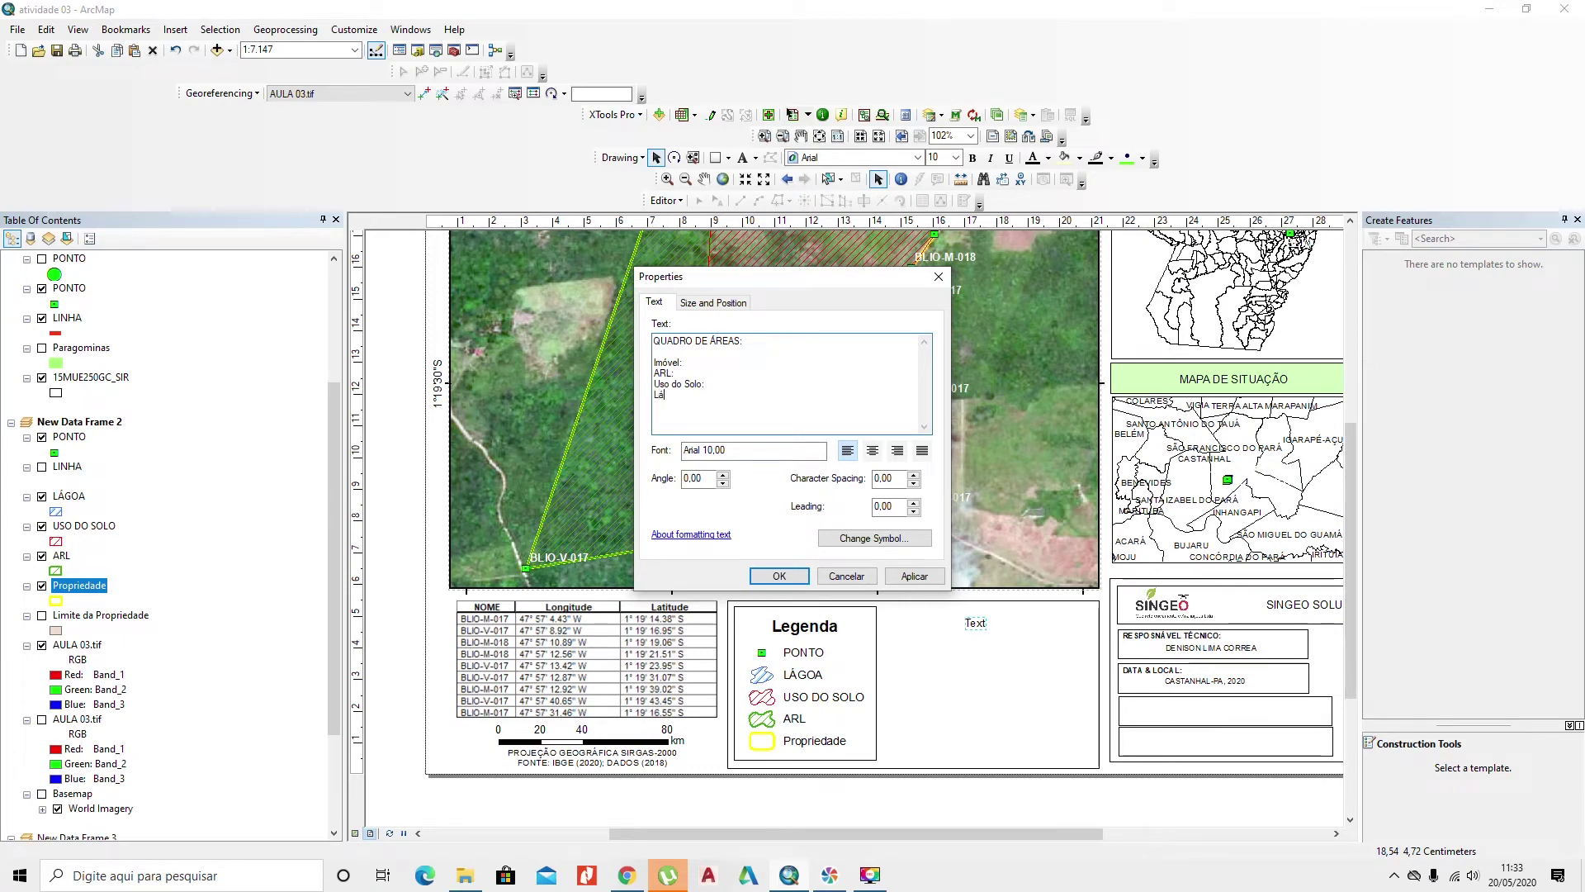
# Step: Finish the 'Lágoa:' line and move the areas text into the box beside the legend
pyautogui.write('oa:')
pyautogui.click(779, 575)
pyautogui.moveTo(1014, 614); pyautogui.dragTo(958, 678)
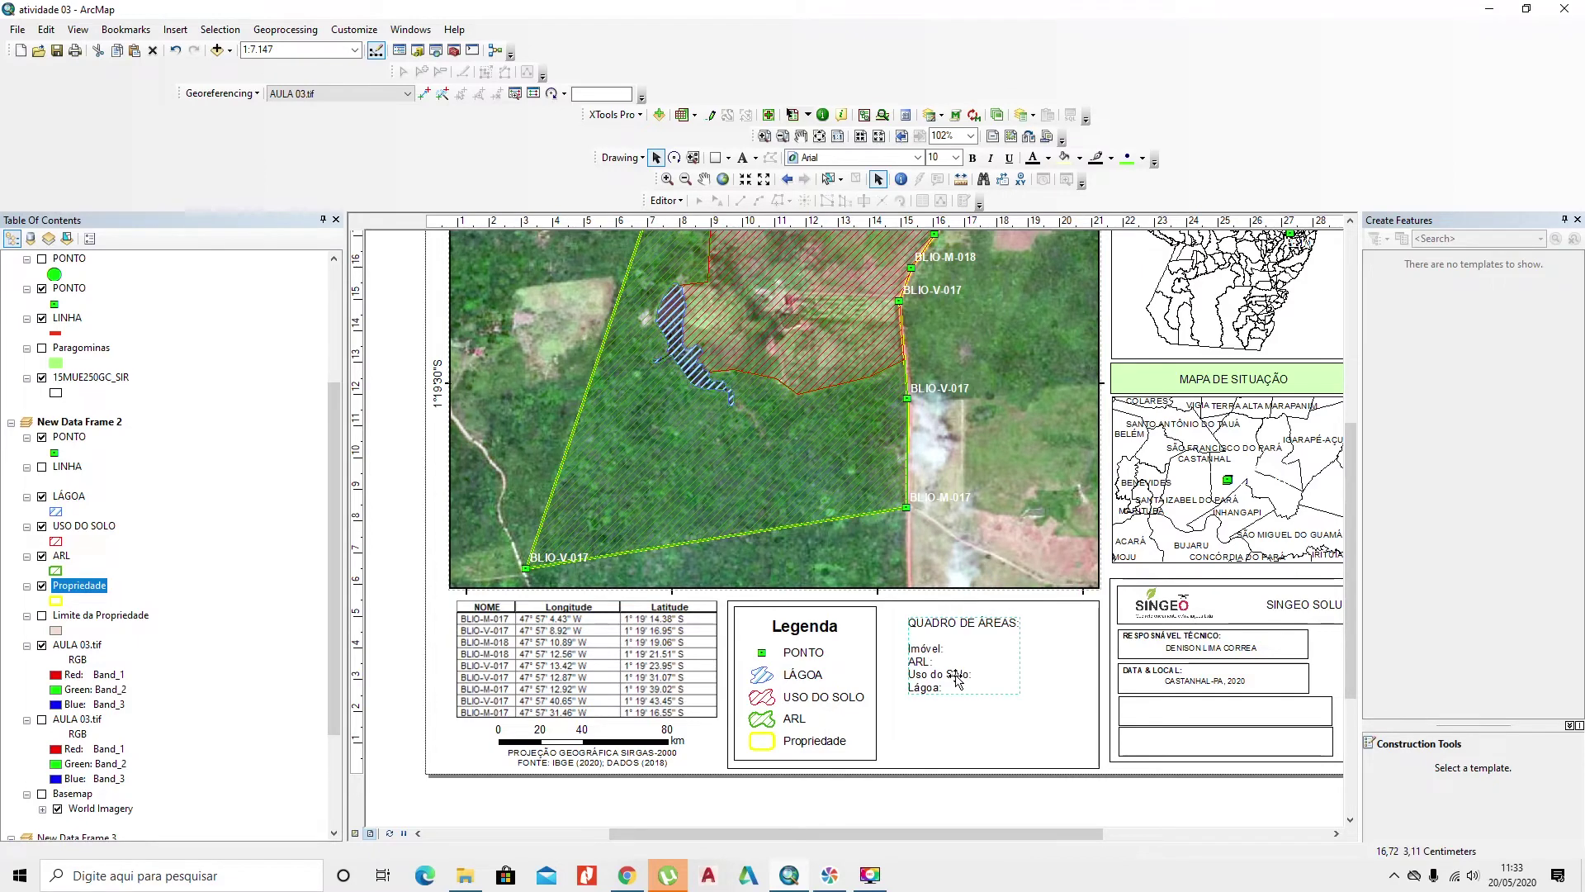
# Step: Cut the 'QUADRO DE ÁREAS:' line out and paste it as a separate heading above Imóvel
pyautogui.doubleClick(958, 679)
pyautogui.moveTo(751, 341); pyautogui.dragTo(645, 350)
pyautogui.hotkey('ctrl', 'c')
pyautogui.press('Delete')
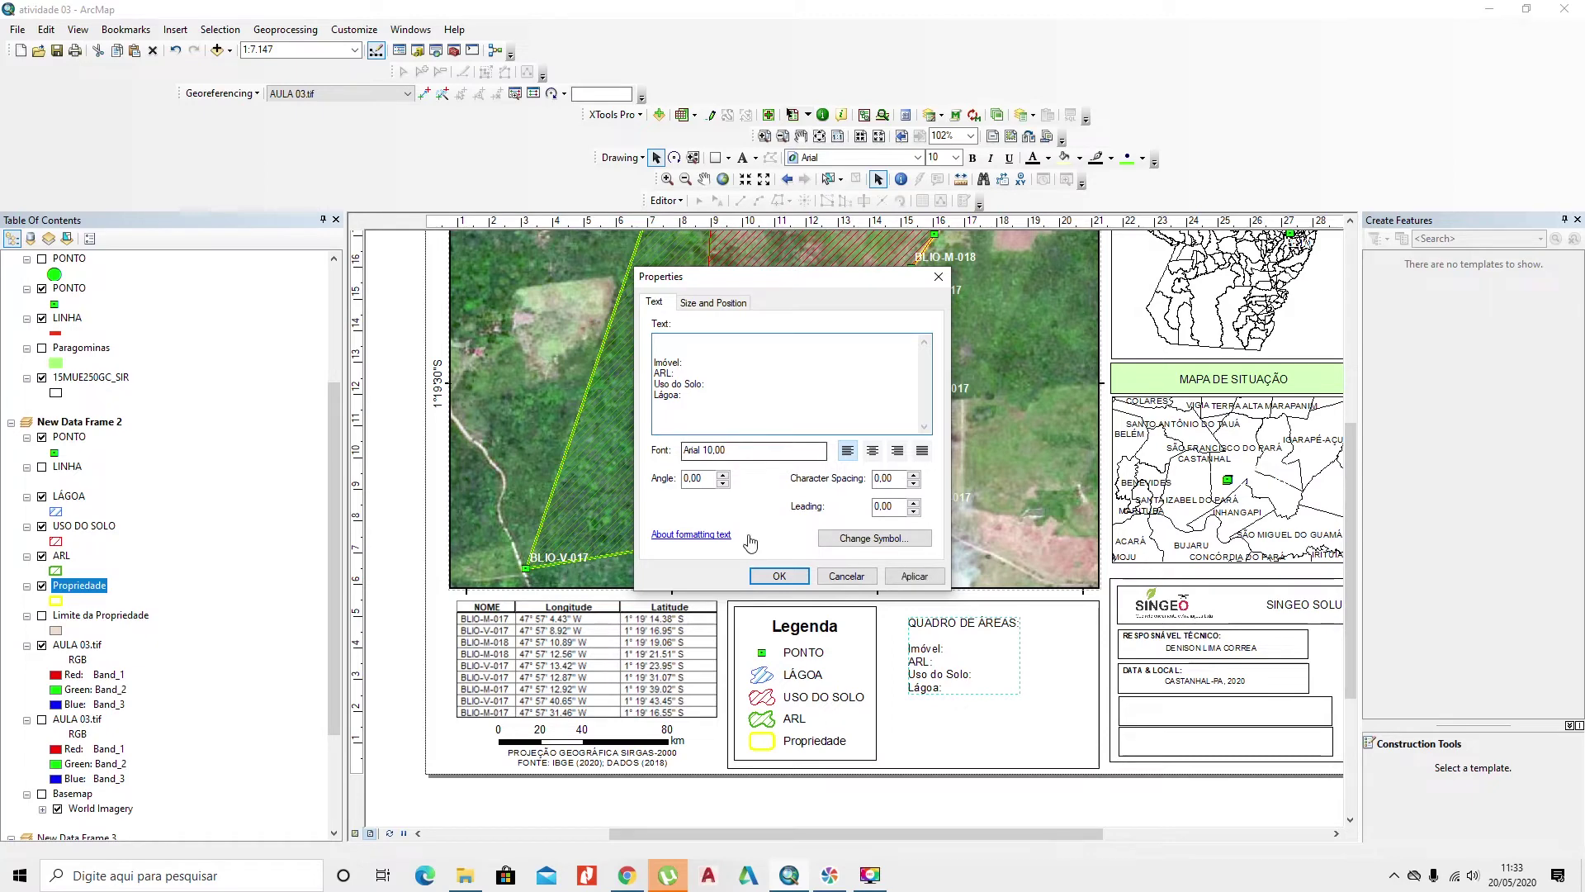
pyautogui.click(777, 574)
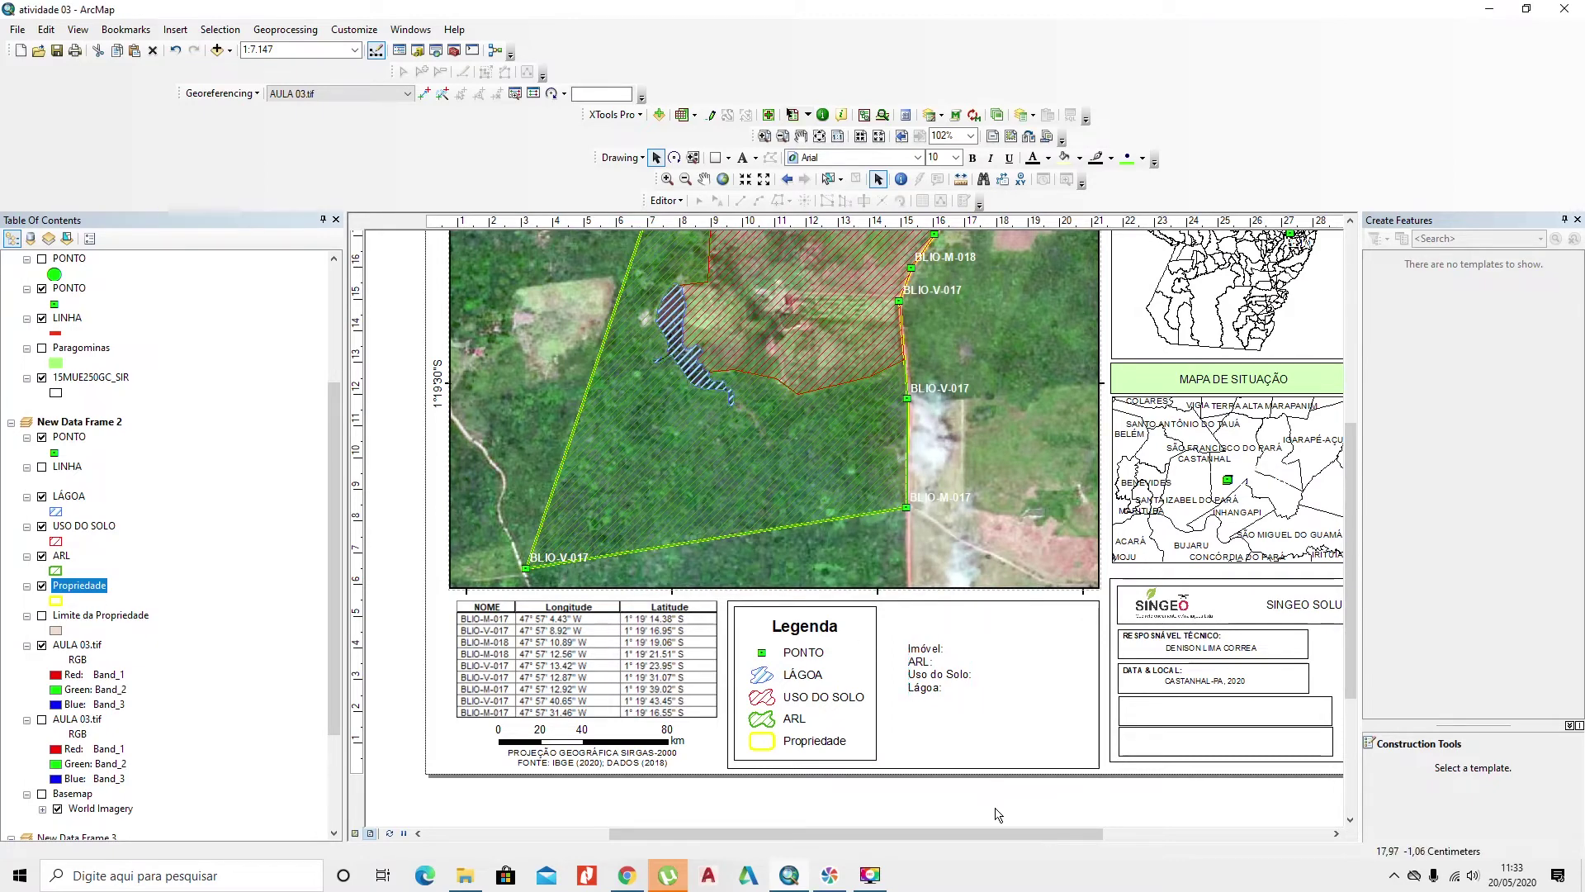
pyautogui.click(995, 810)
pyautogui.hotkey('ctrl', 'v')
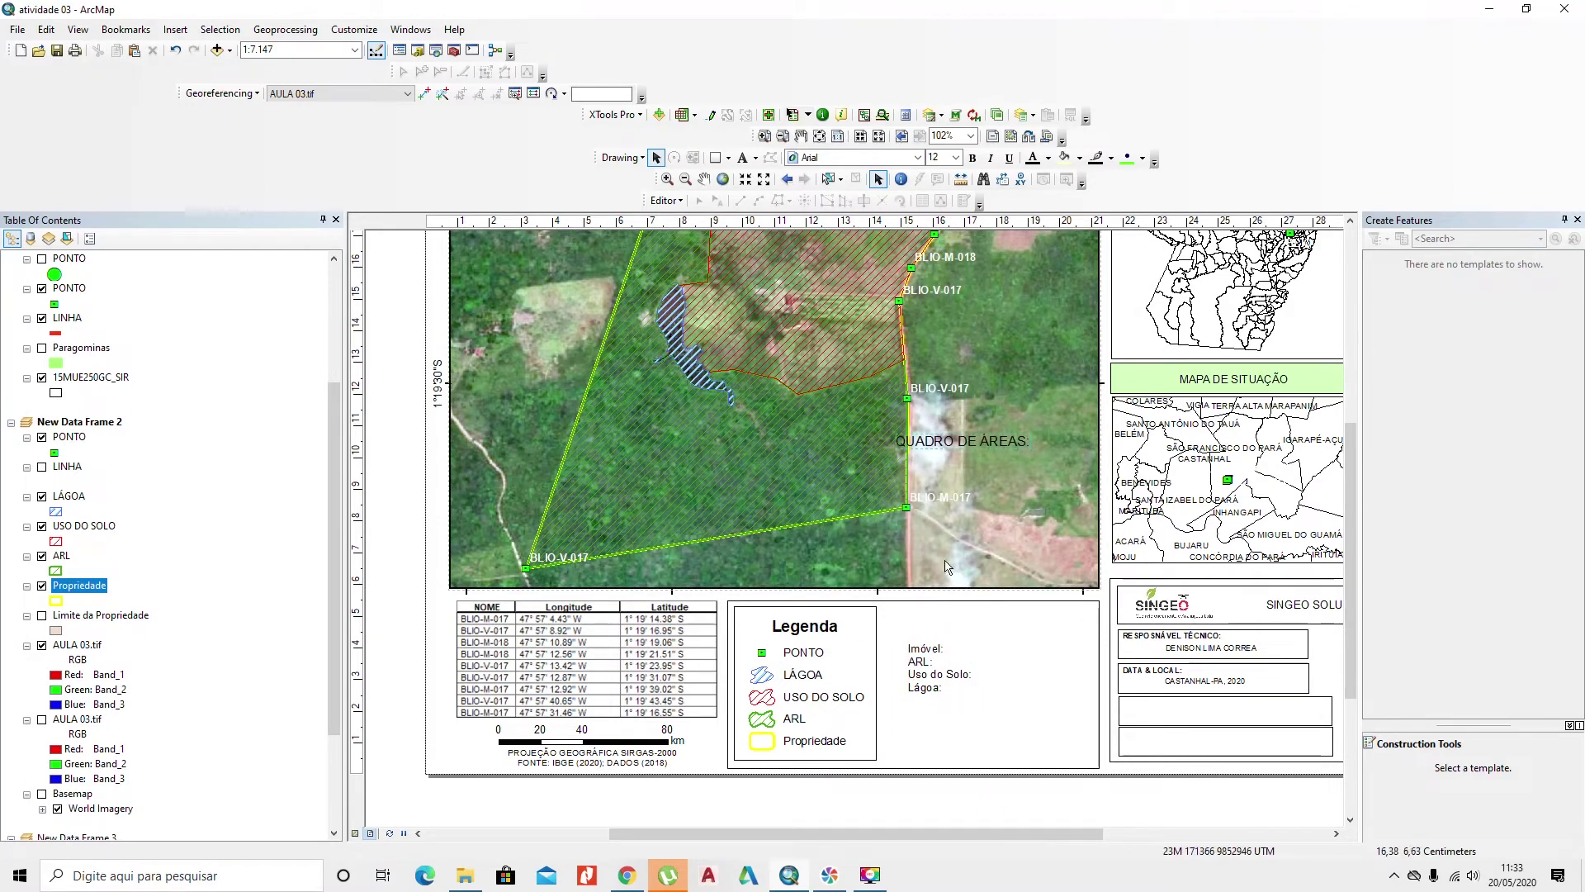
pyautogui.moveTo(964, 447); pyautogui.dragTo(995, 625)
pyautogui.click(931, 671)
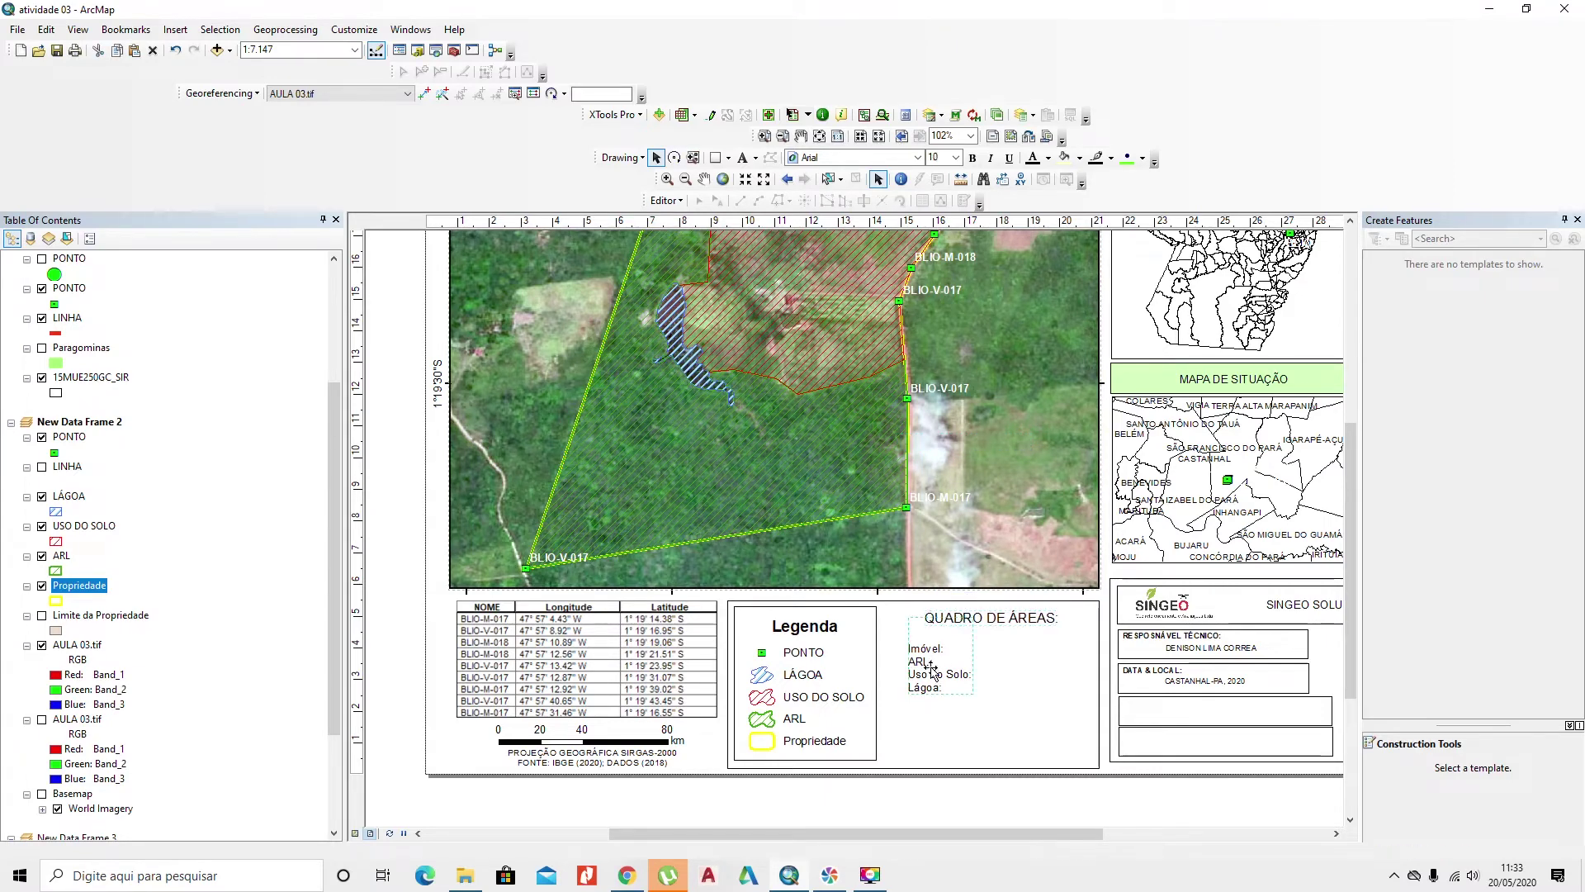
pyautogui.click(715, 156)
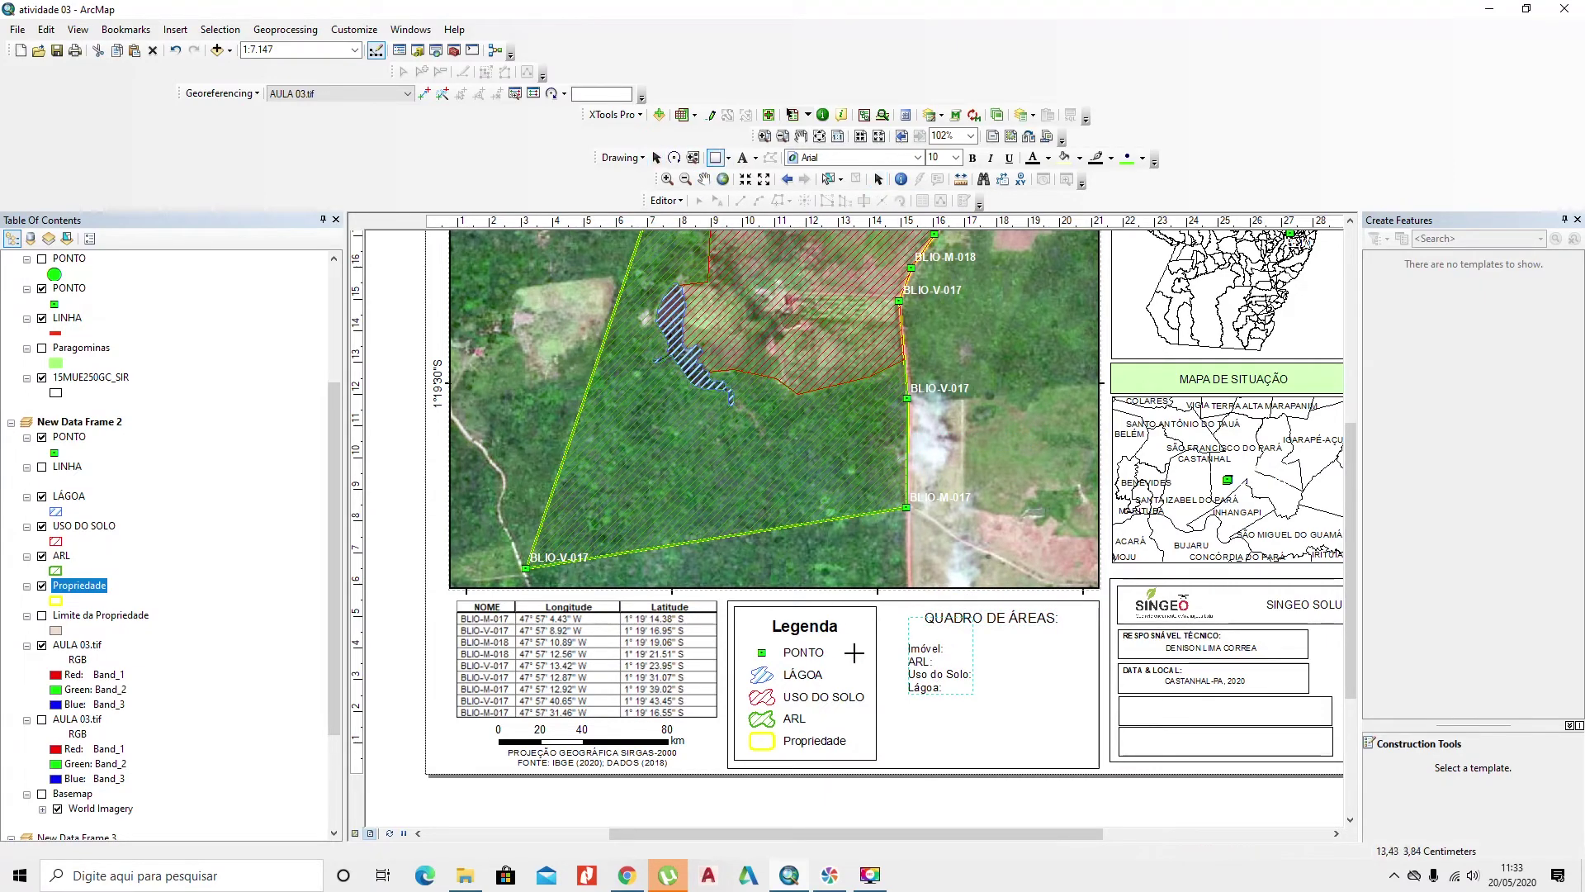
# Step: Frame the areas block with a no-fill, black-outlined rectangle and nudge the labels left
pyautogui.moveTo(884, 610); pyautogui.dragTo(1097, 758)
pyautogui.rightClick(1091, 728)
pyautogui.click(1116, 714)
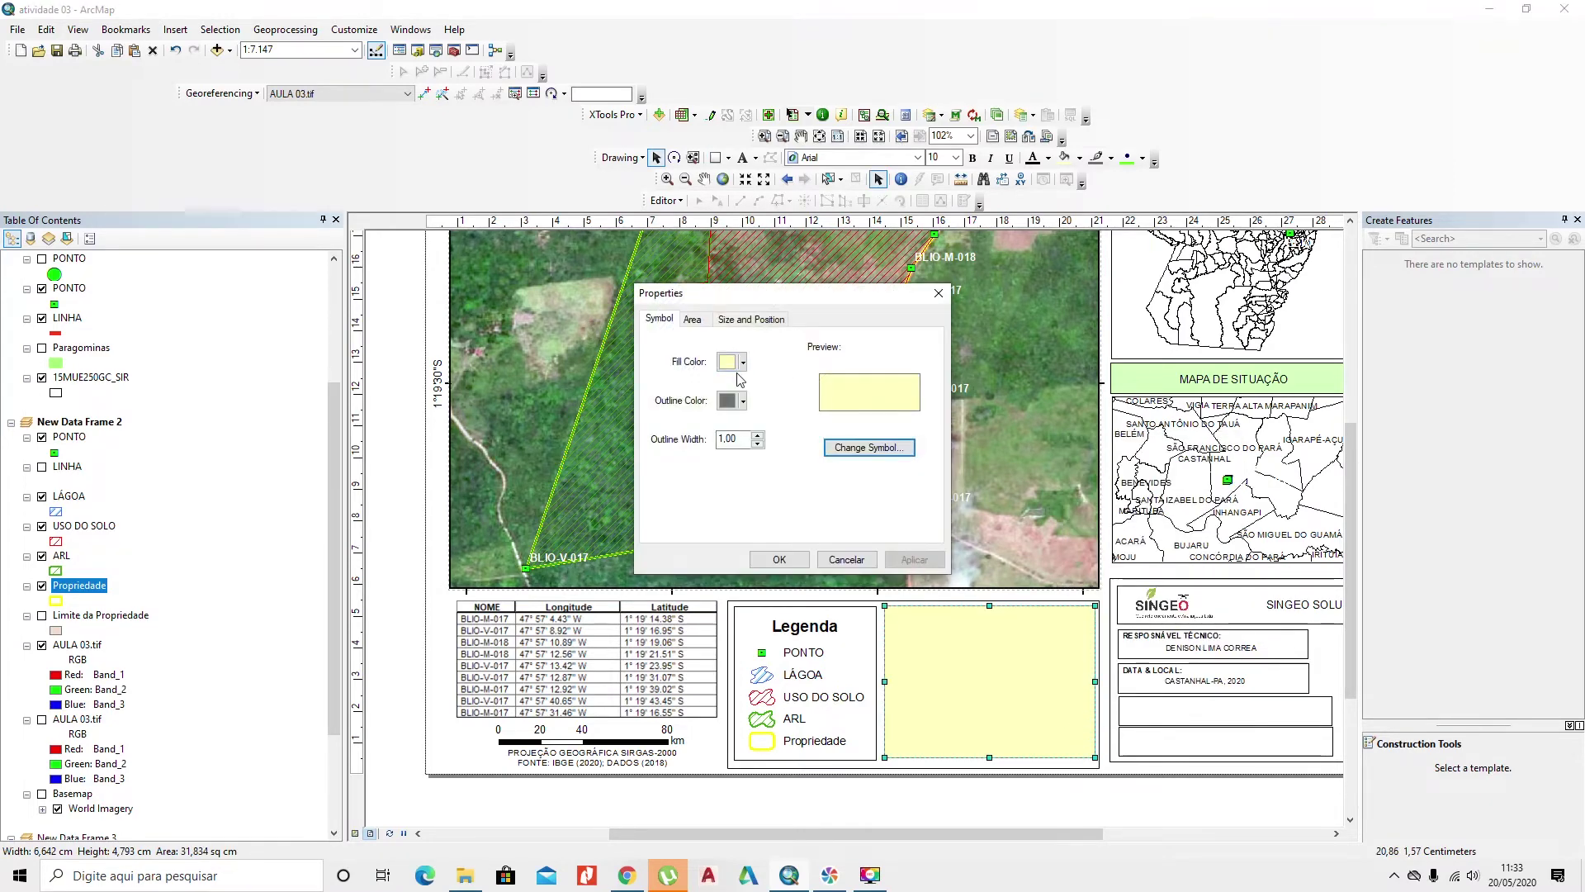
pyautogui.click(742, 362)
pyautogui.click(768, 385)
pyautogui.click(742, 400)
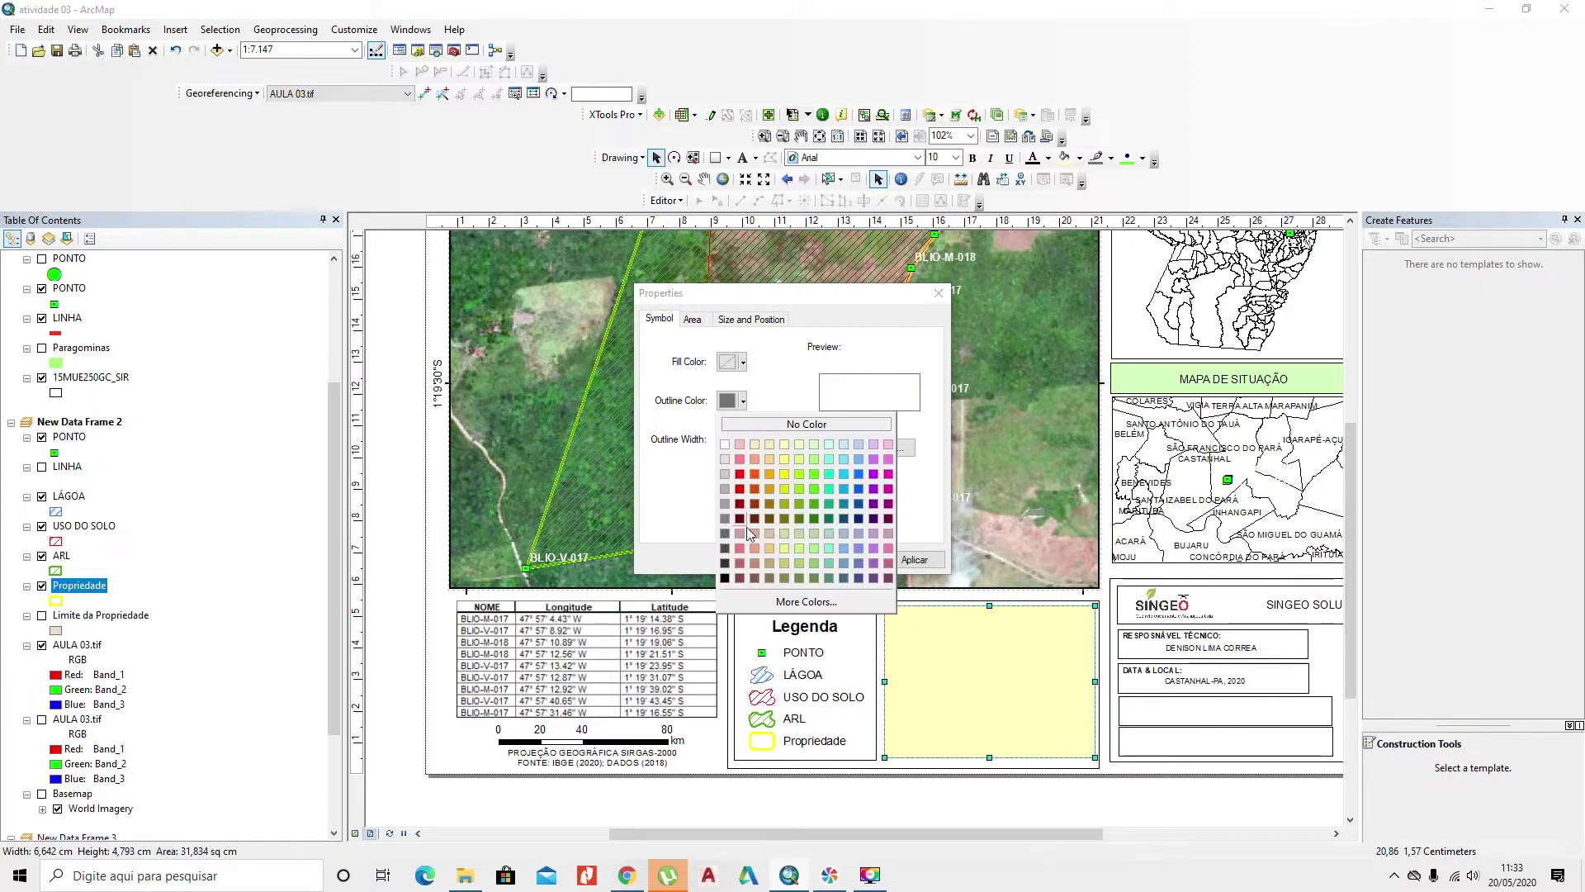
pyautogui.click(725, 578)
pyautogui.click(758, 439)
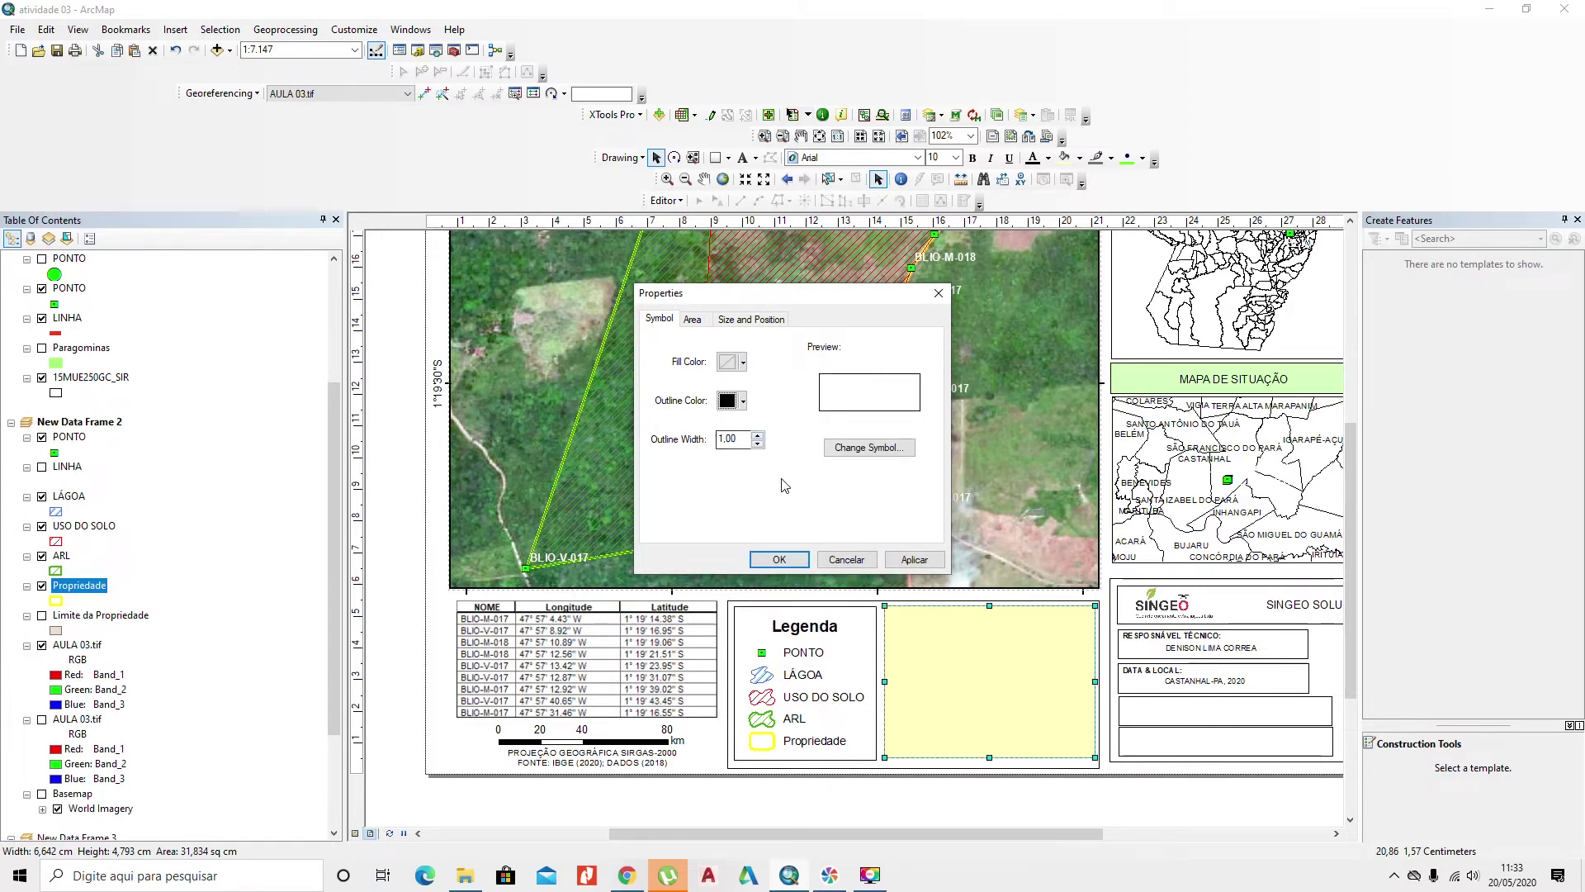
pyautogui.click(779, 559)
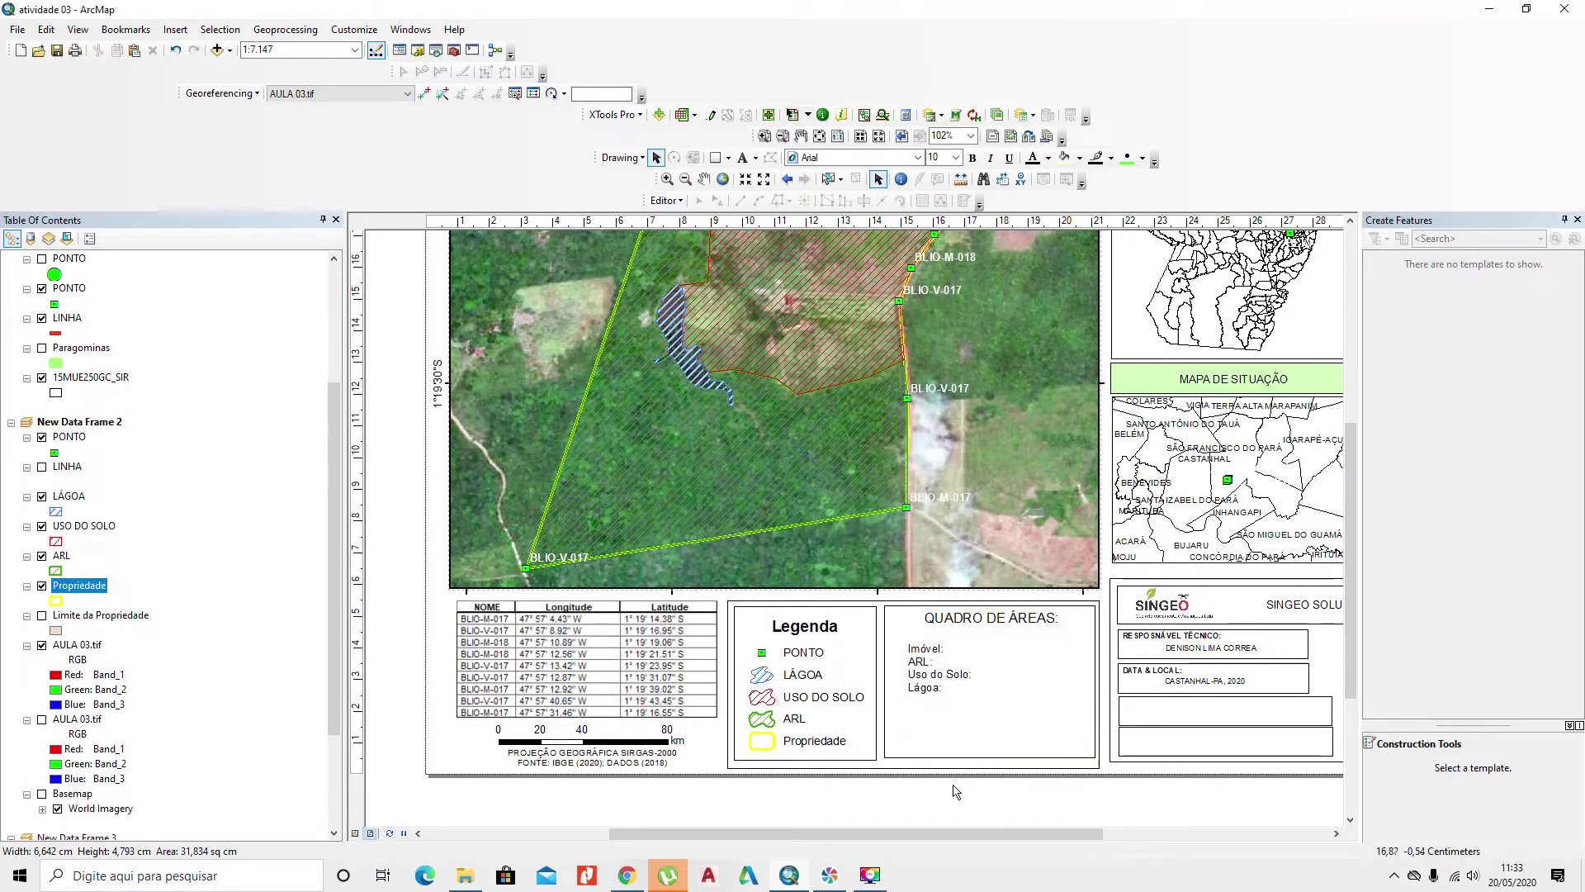
pyautogui.click(949, 680)
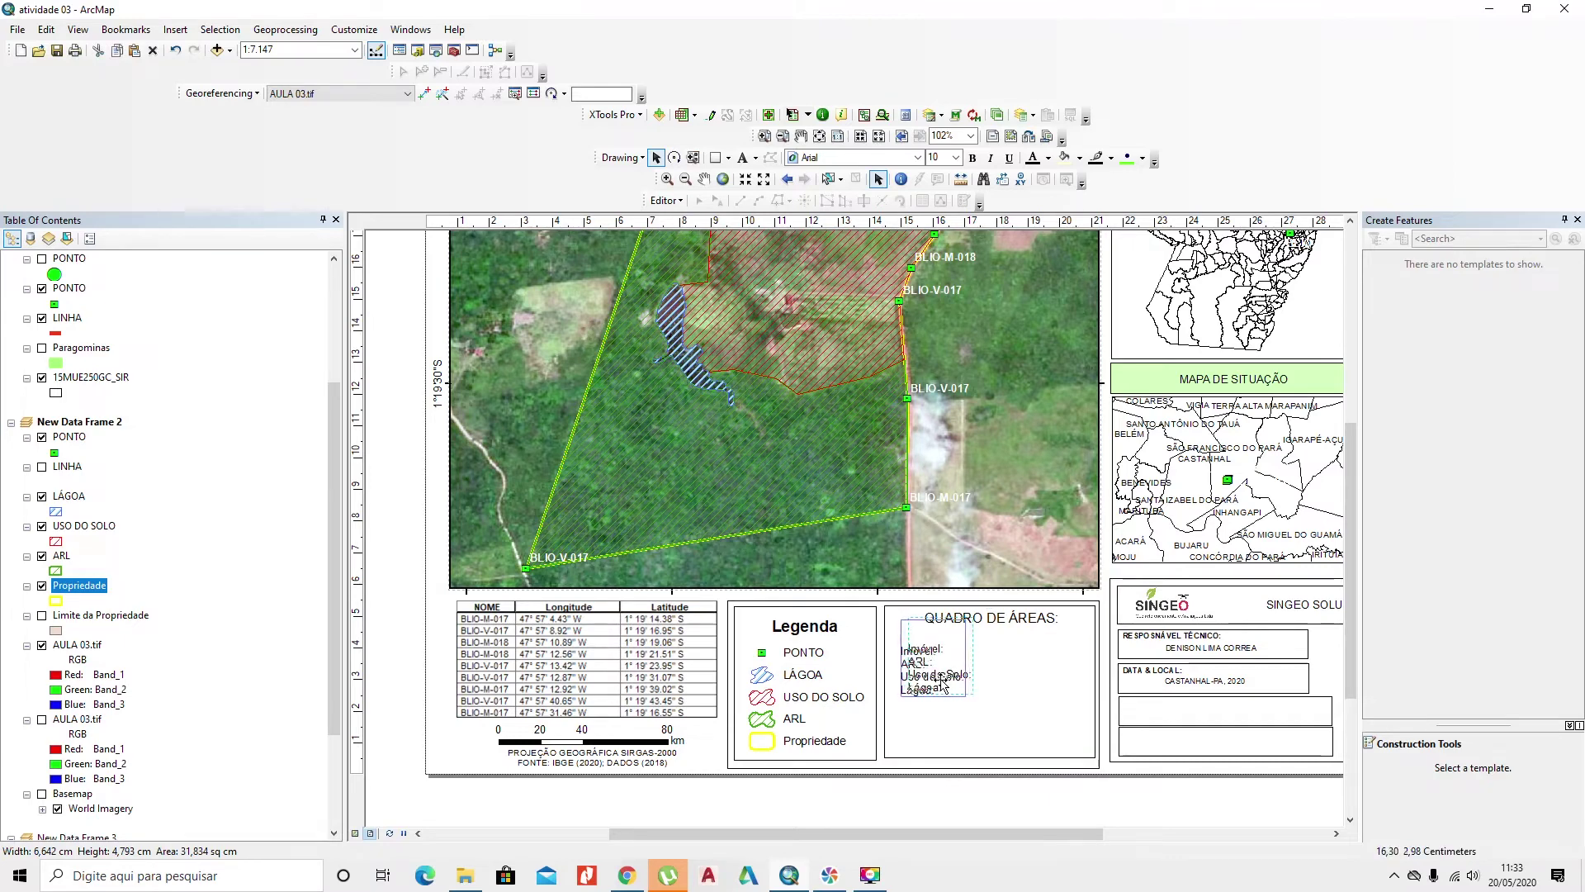
pyautogui.moveTo(931, 684); pyautogui.dragTo(933, 685)
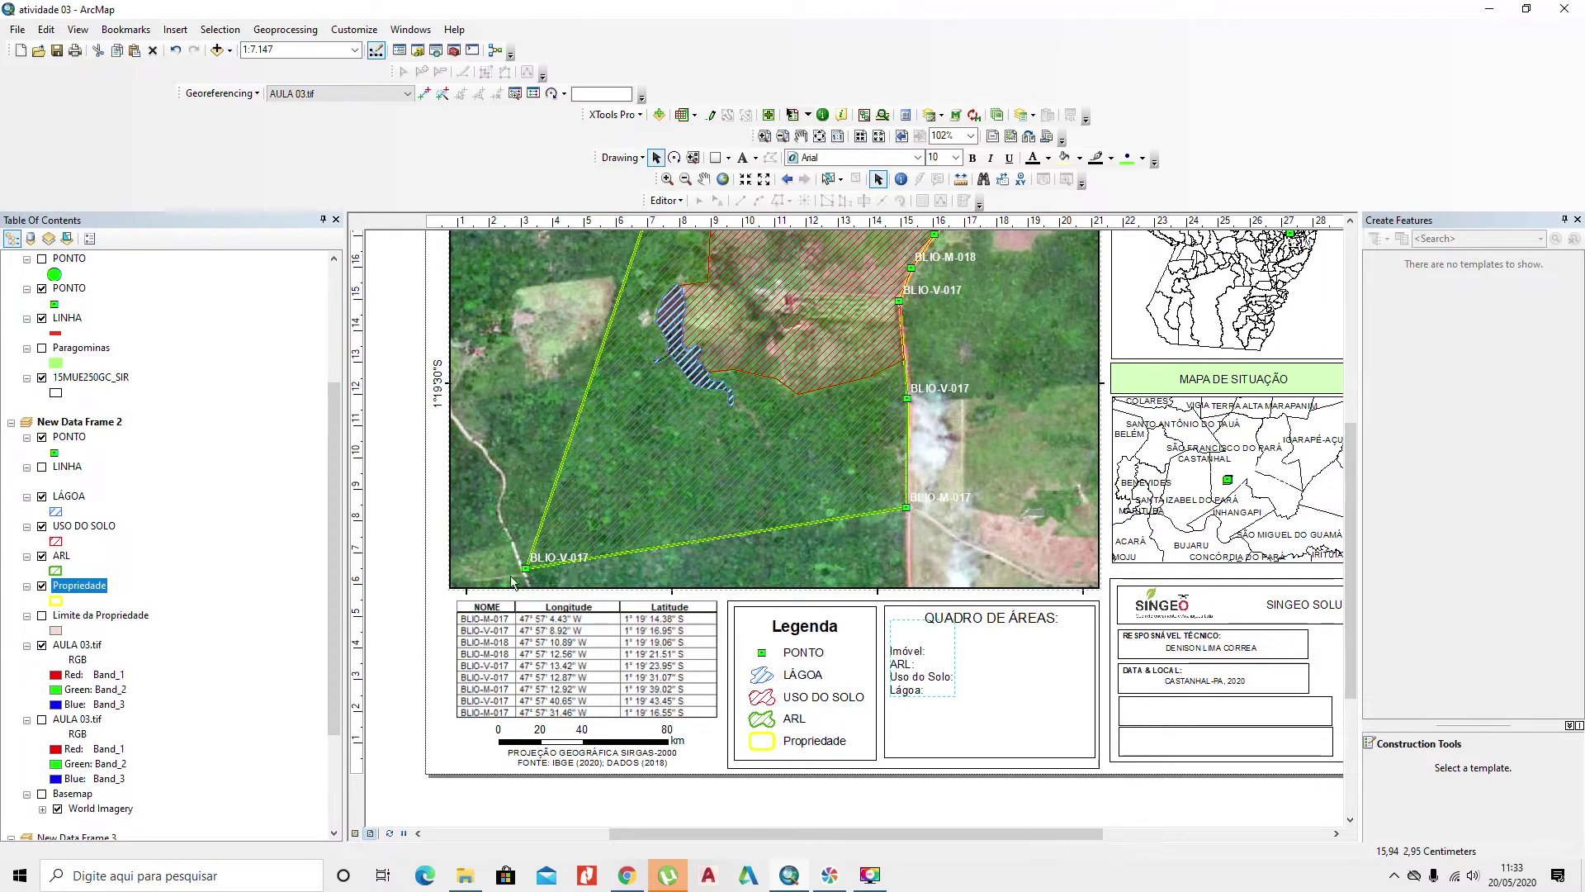
pyautogui.rightClick(88, 590)
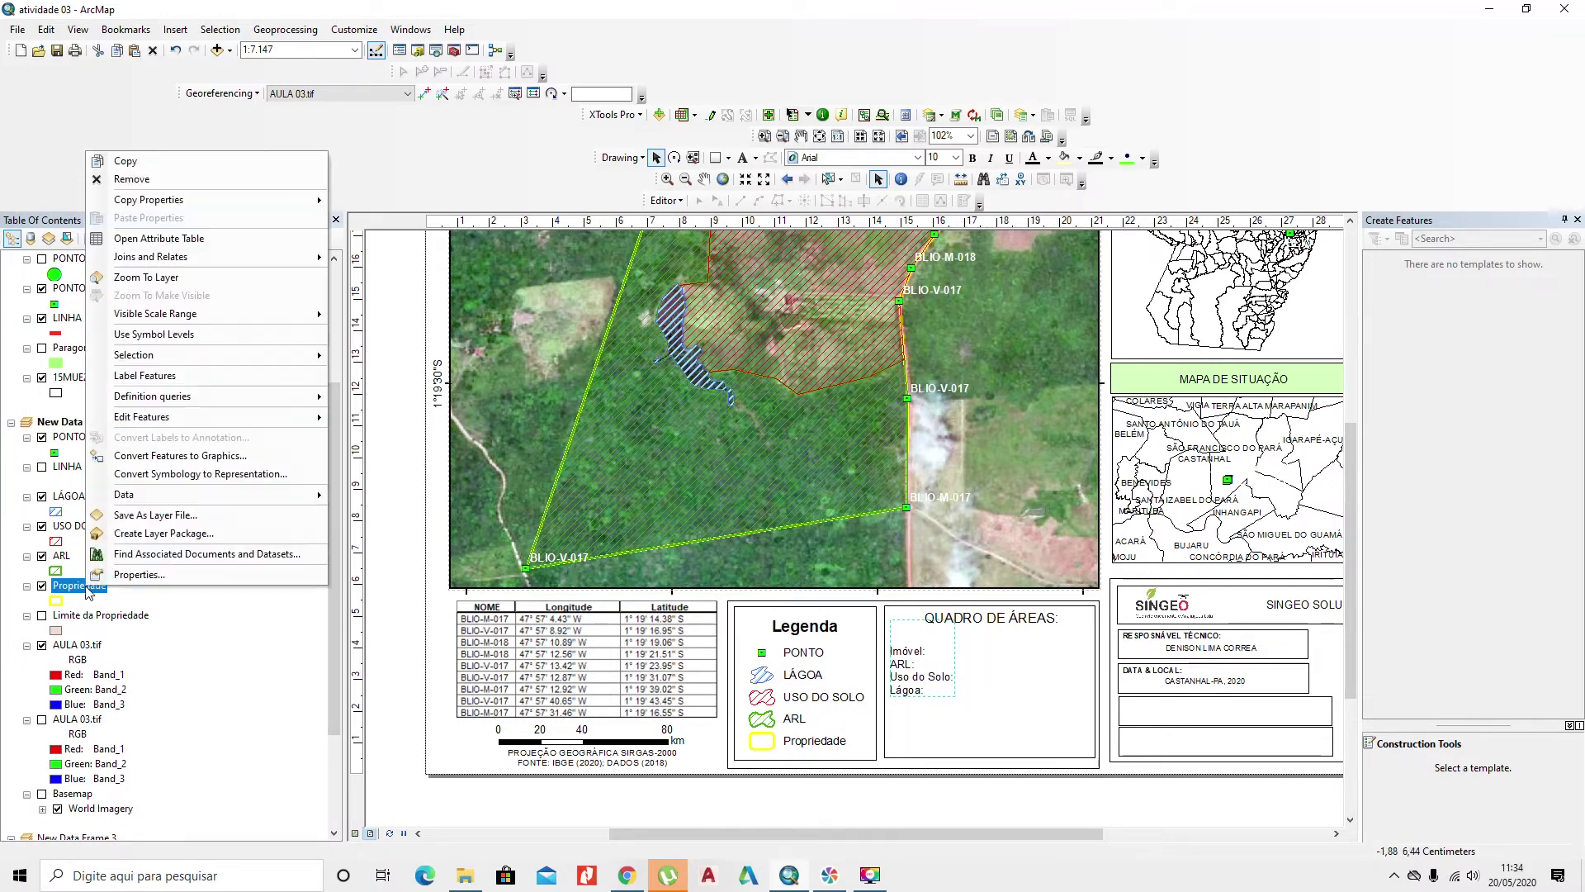
pyautogui.click(215, 239)
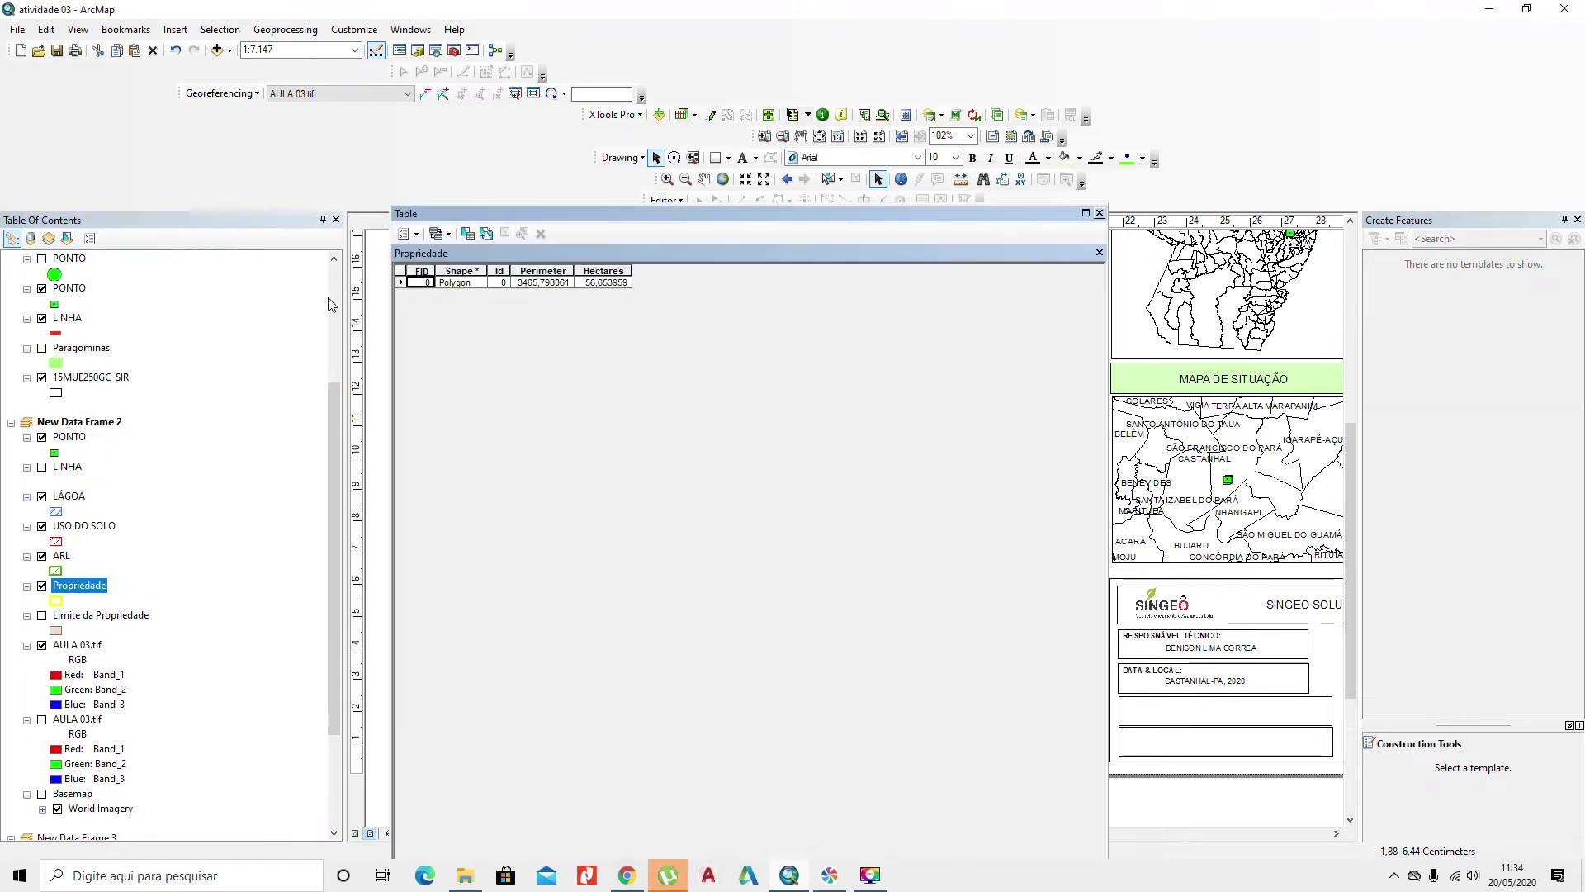
pyautogui.click(1100, 213)
pyautogui.rightClick(59, 558)
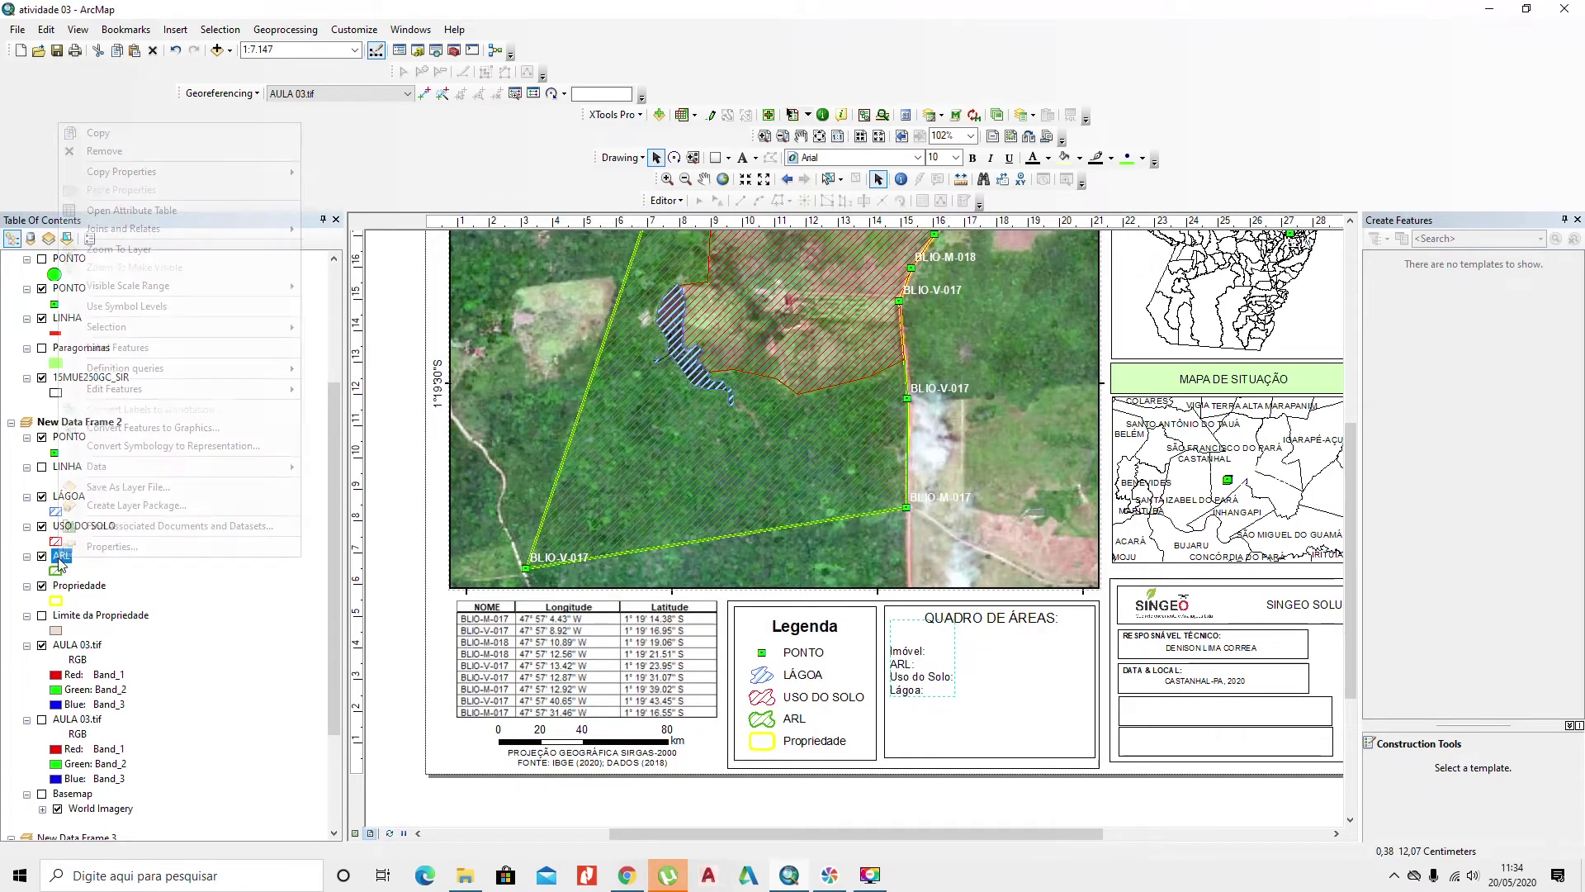
pyautogui.click(185, 210)
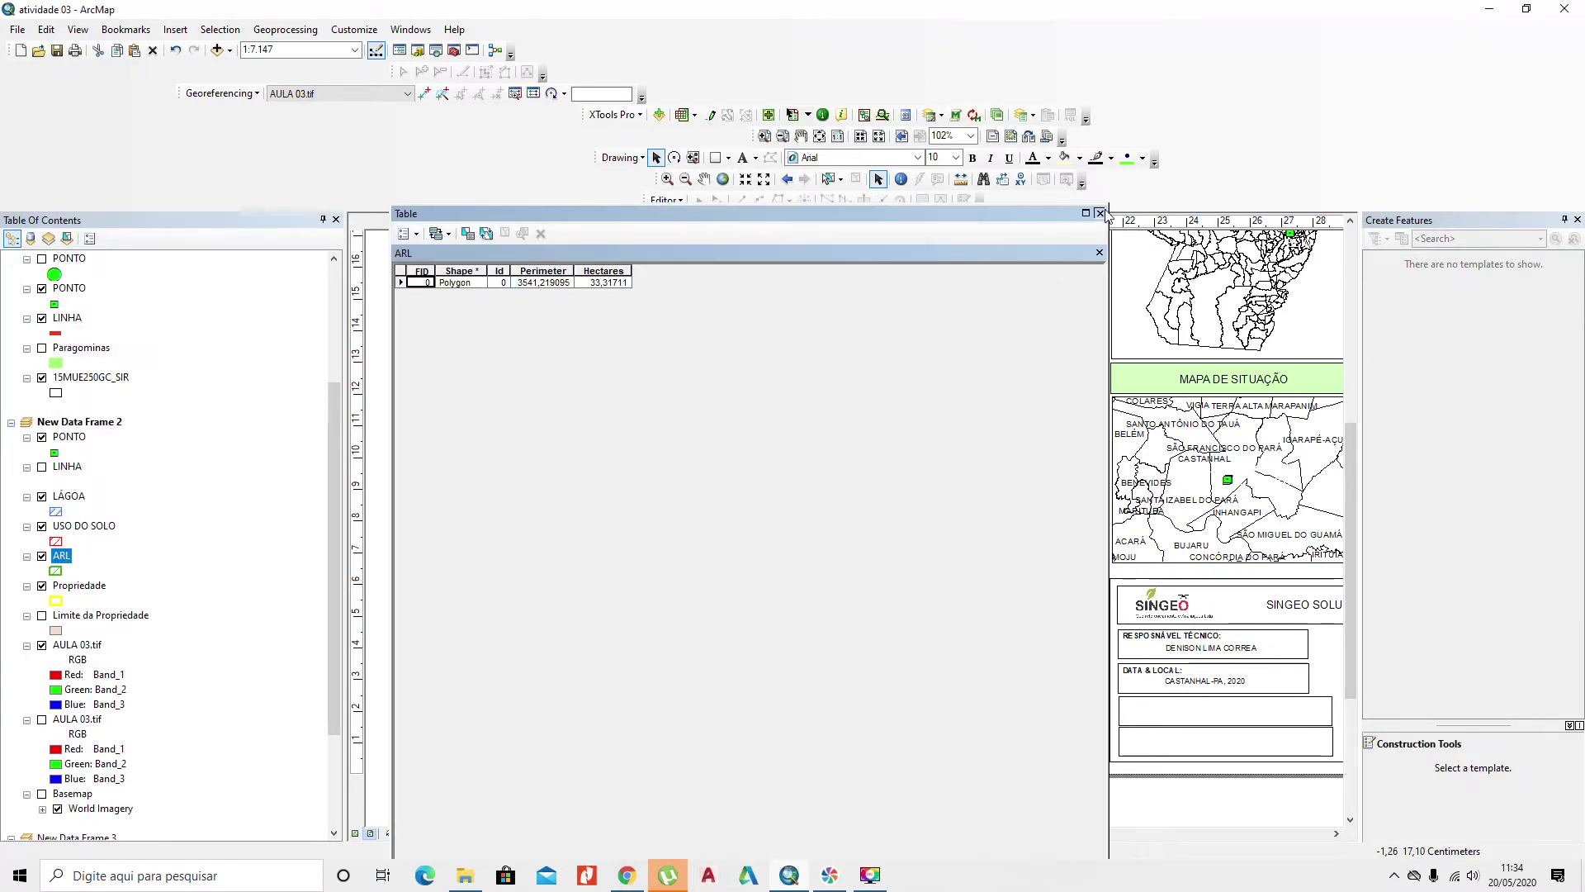
pyautogui.click(1100, 213)
pyautogui.rightClick(87, 526)
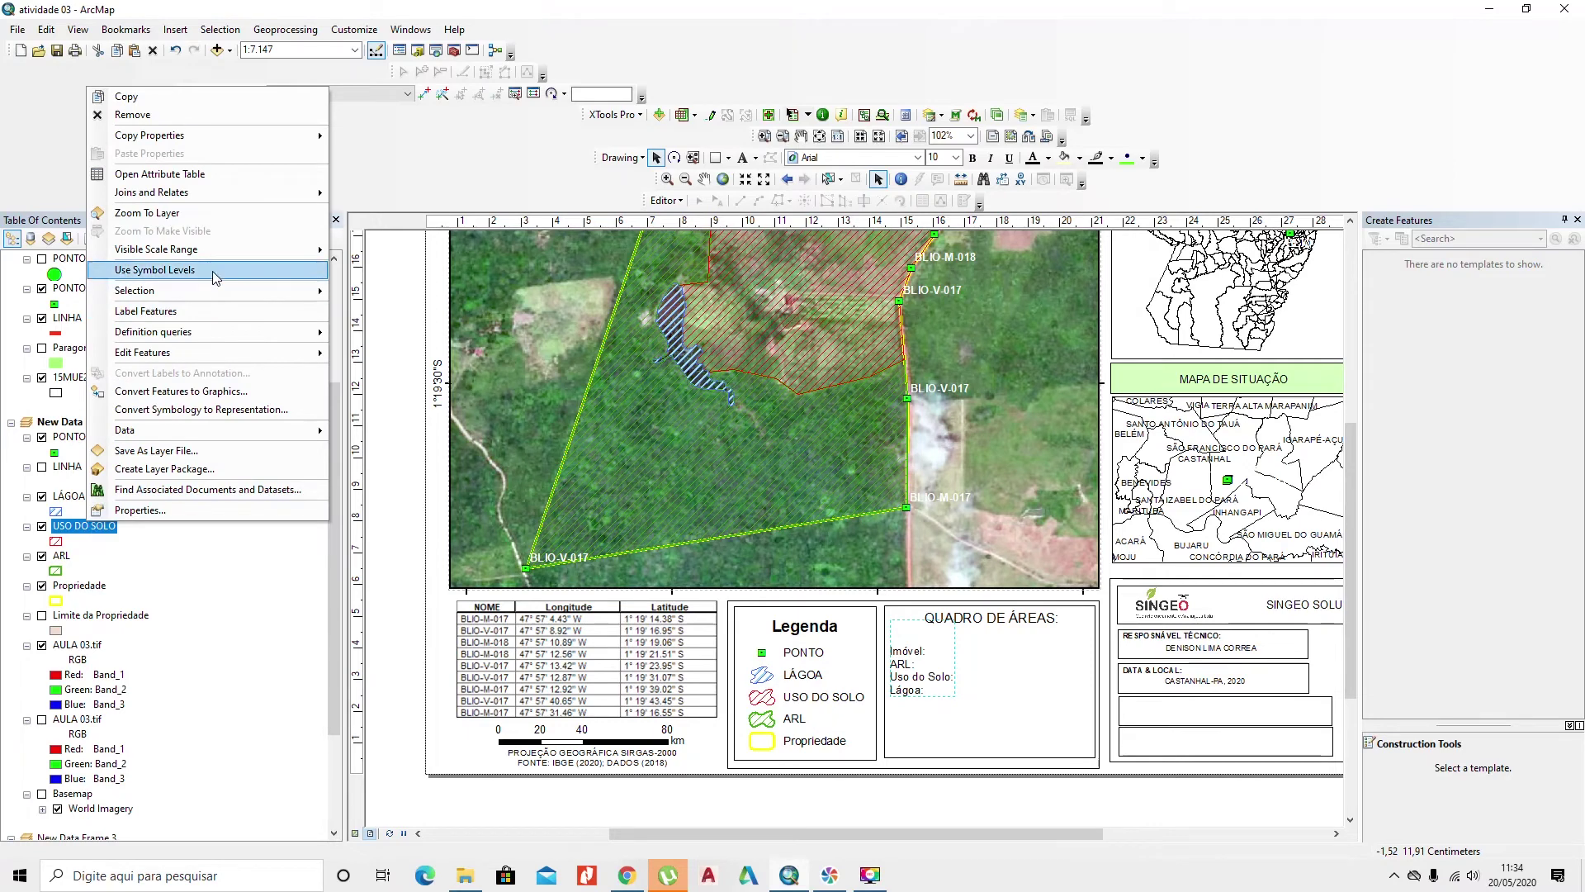
pyautogui.click(251, 176)
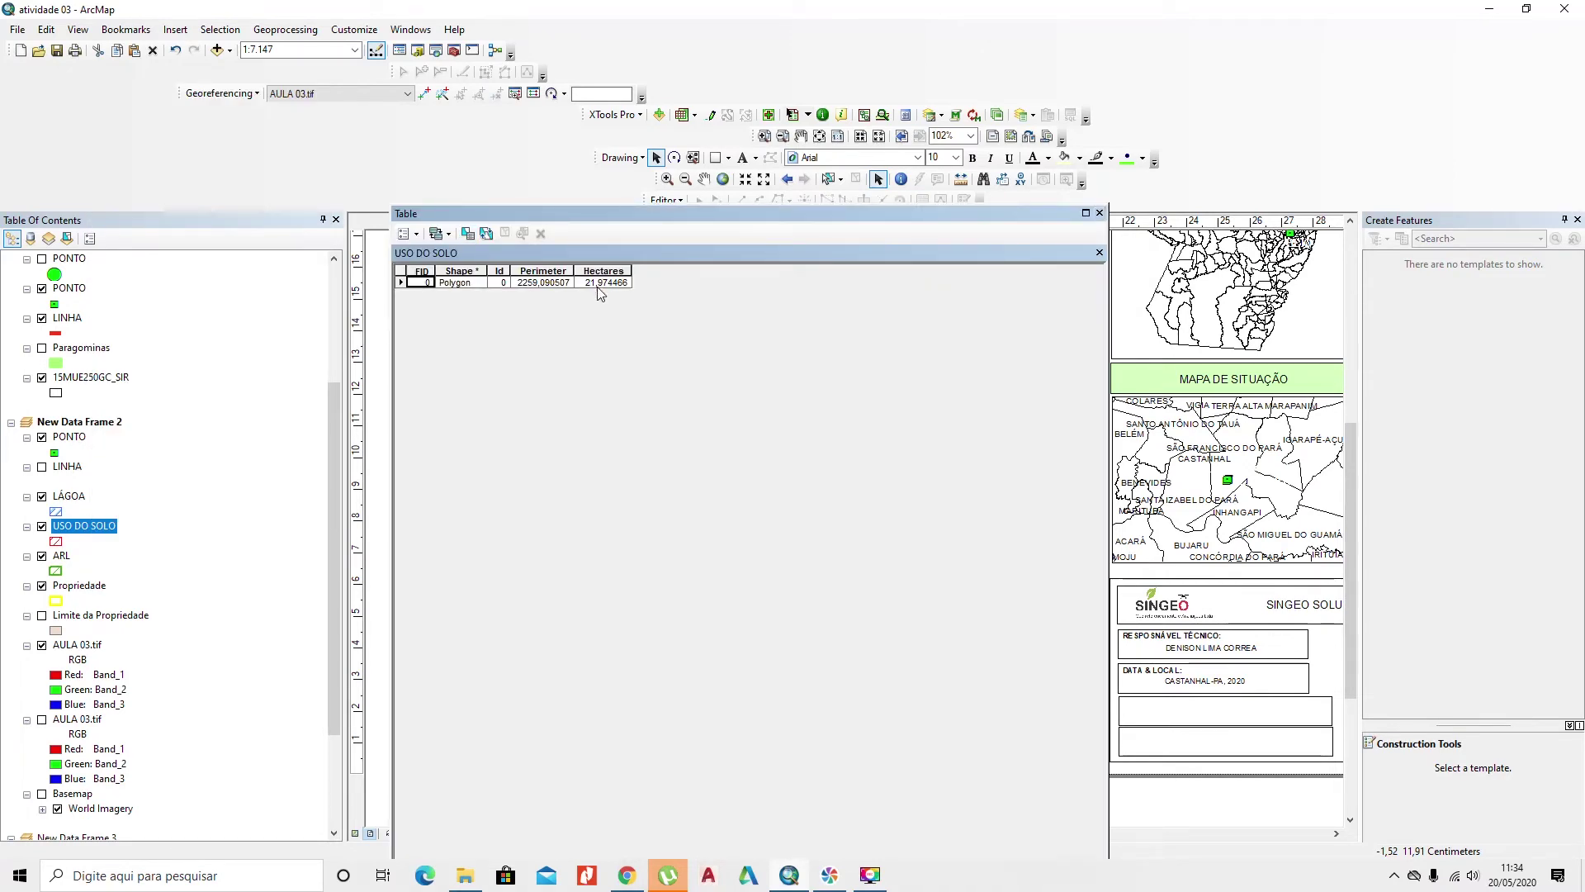
pyautogui.click(1098, 213)
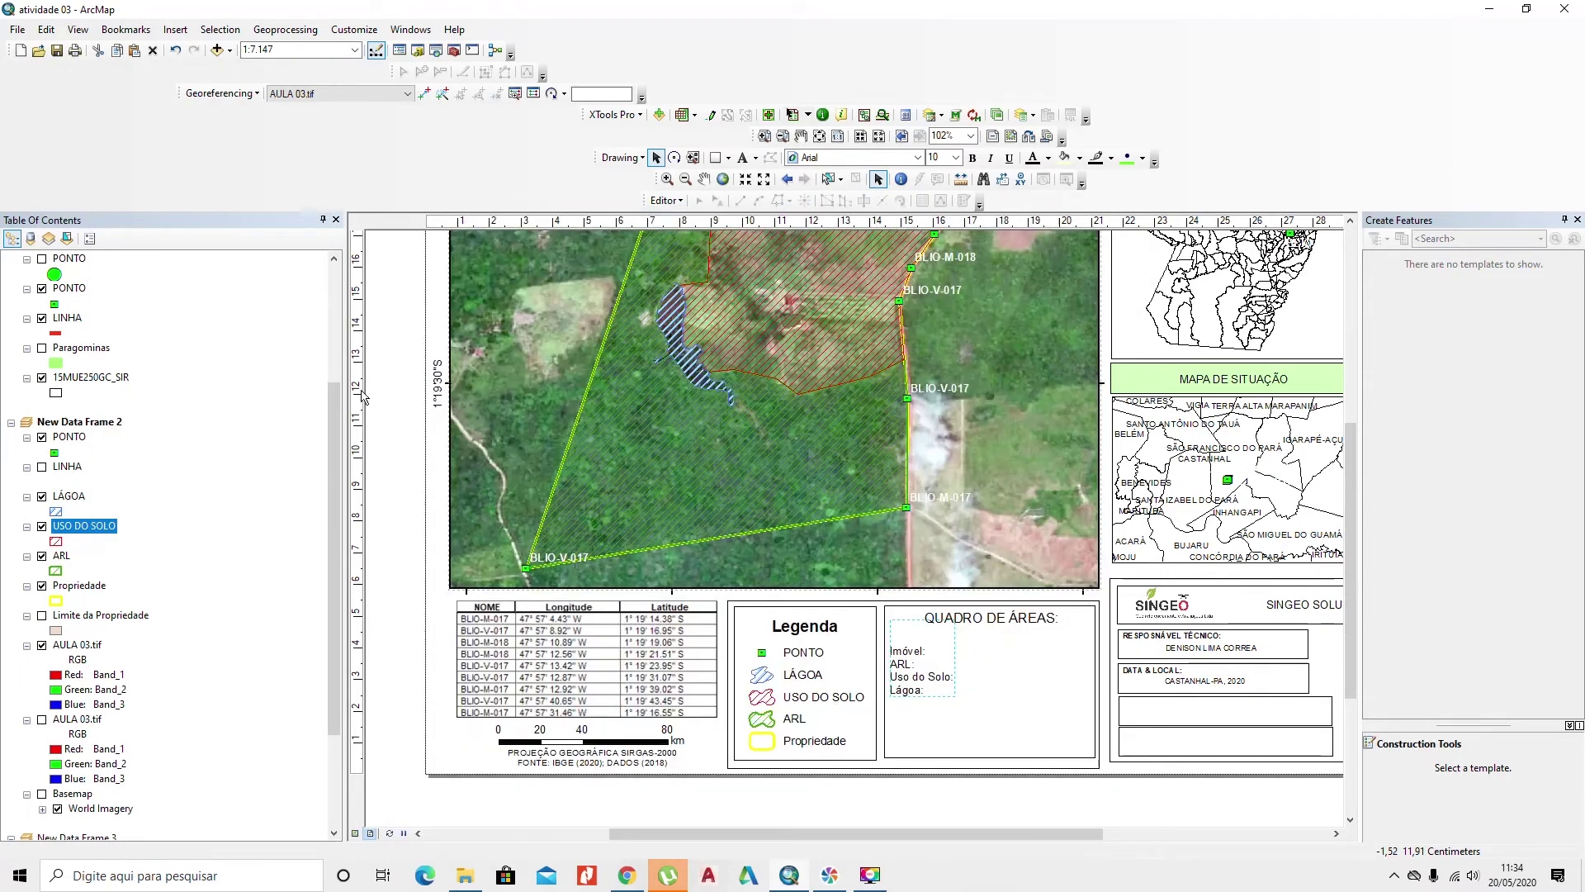
pyautogui.rightClick(86, 496)
pyautogui.click(157, 148)
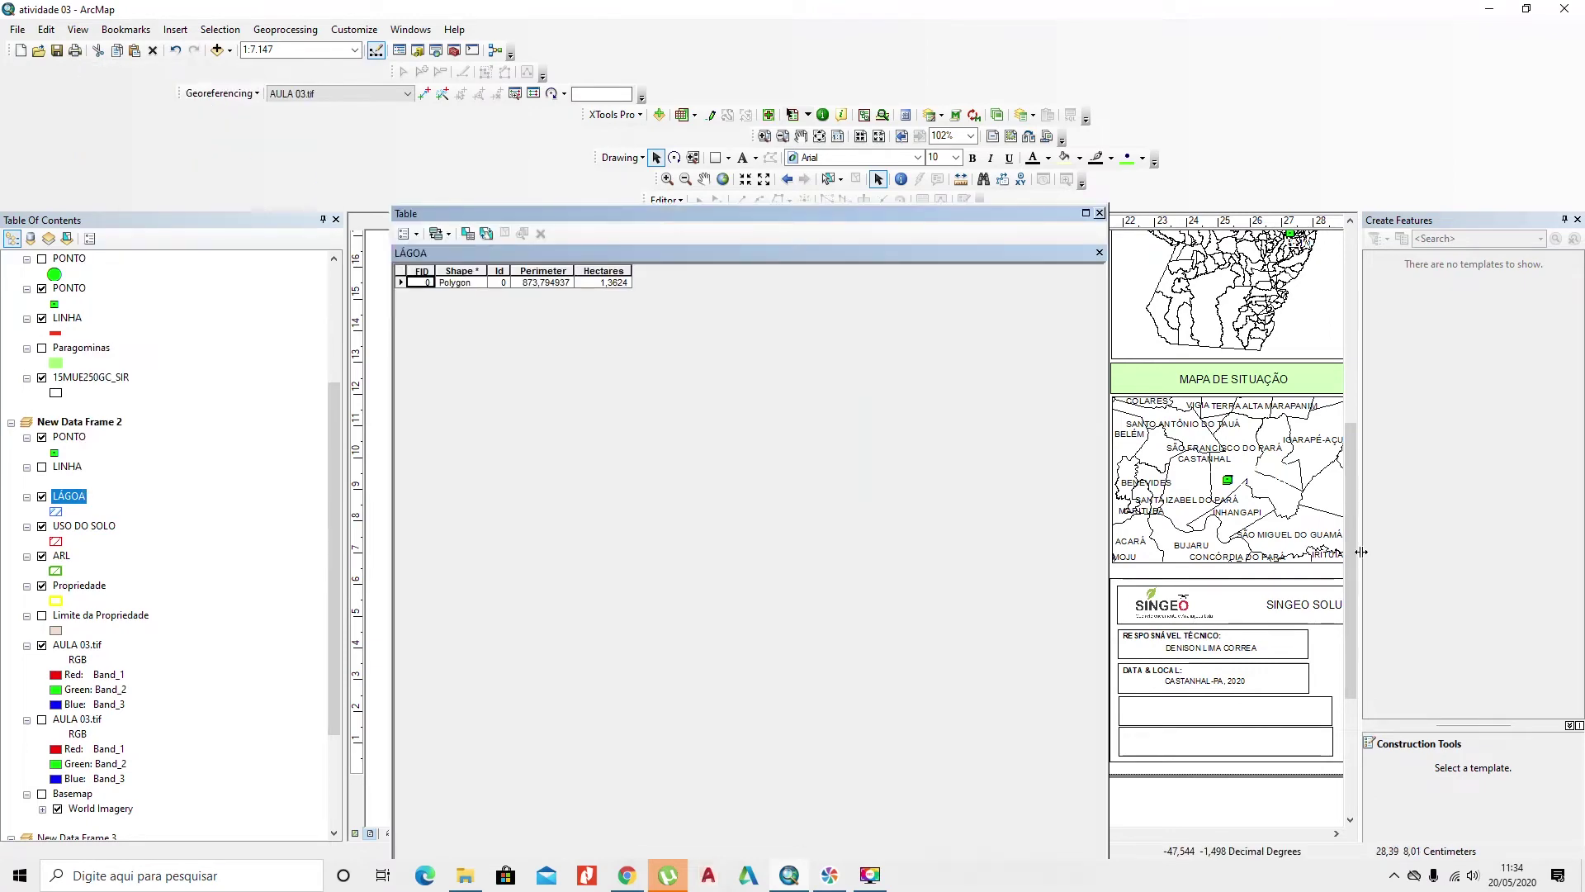
pyautogui.click(1100, 213)
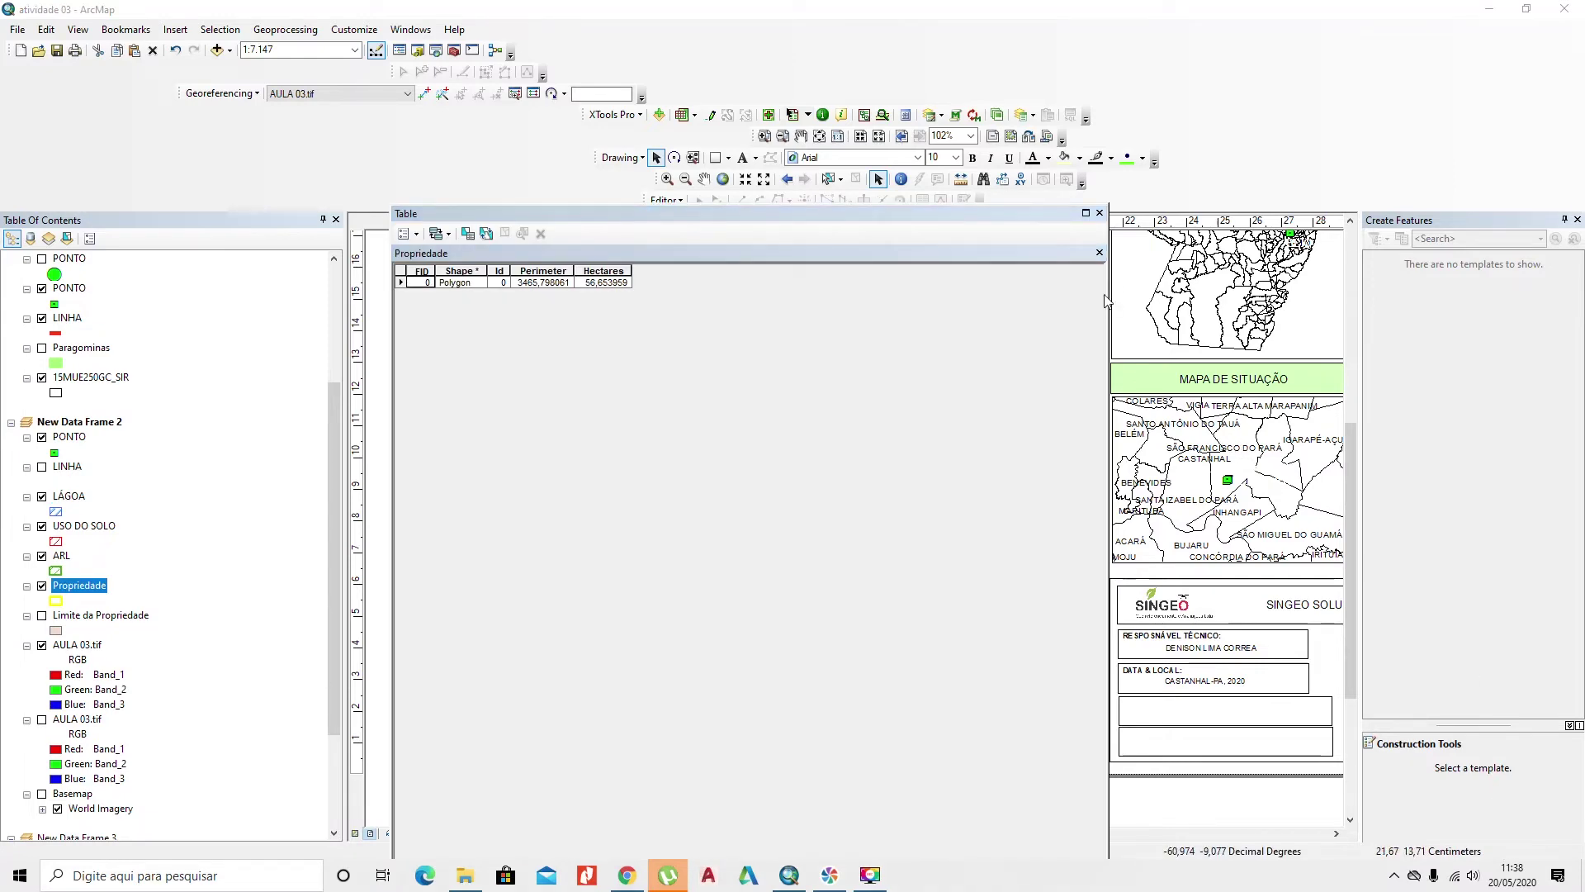
pyautogui.click(1099, 213)
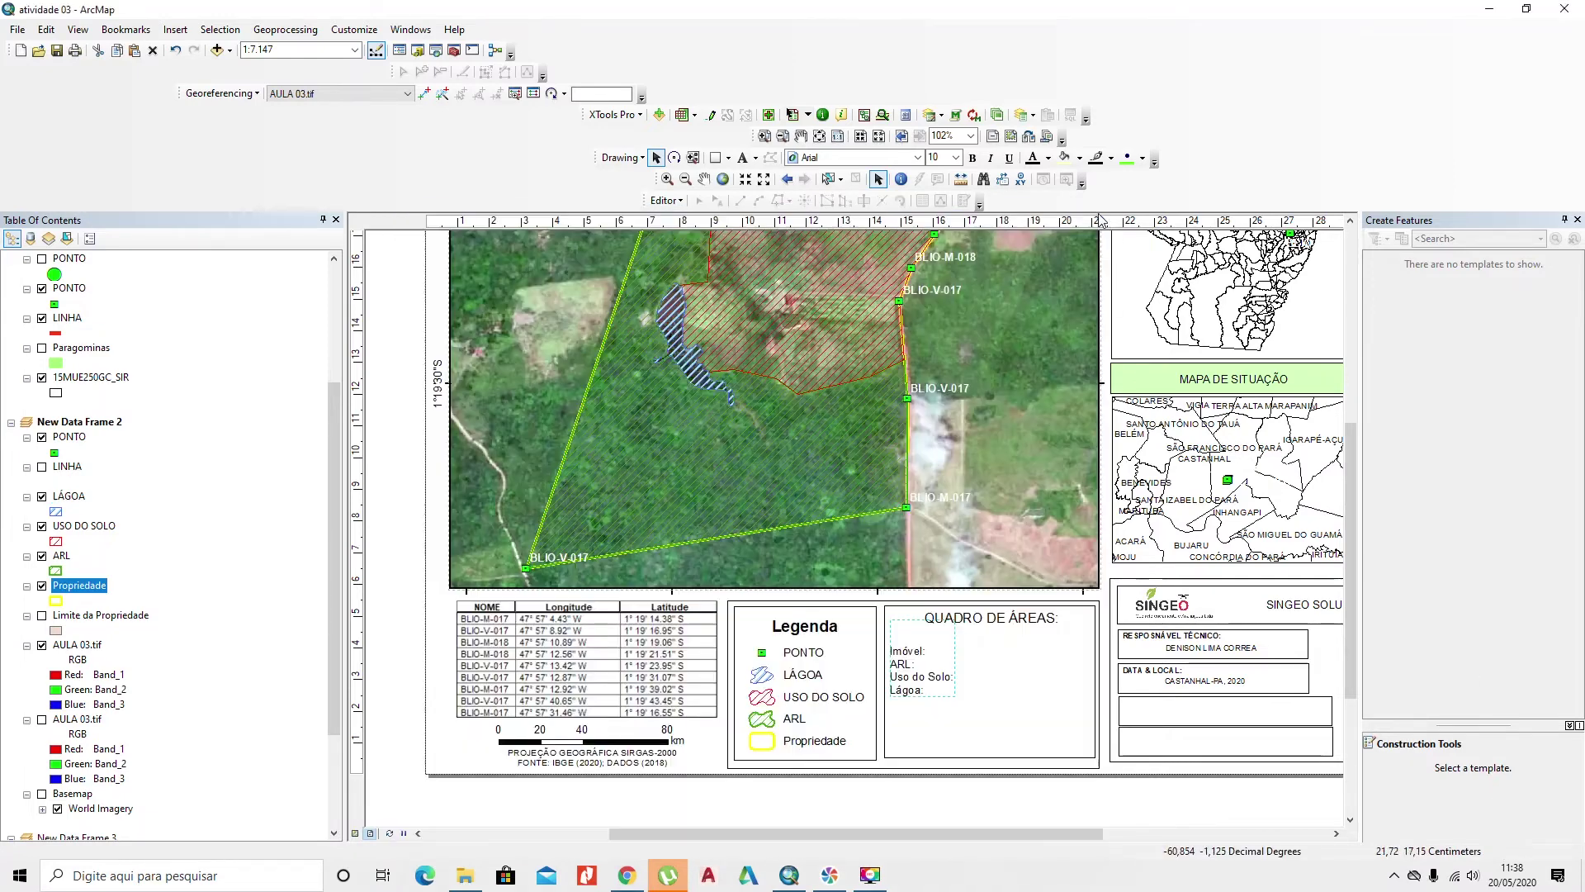
# Step: Add blank-line spacing between the Imóvel, ARL, Uso do Solo and Lágoa labels
pyautogui.doubleClick(942, 679)
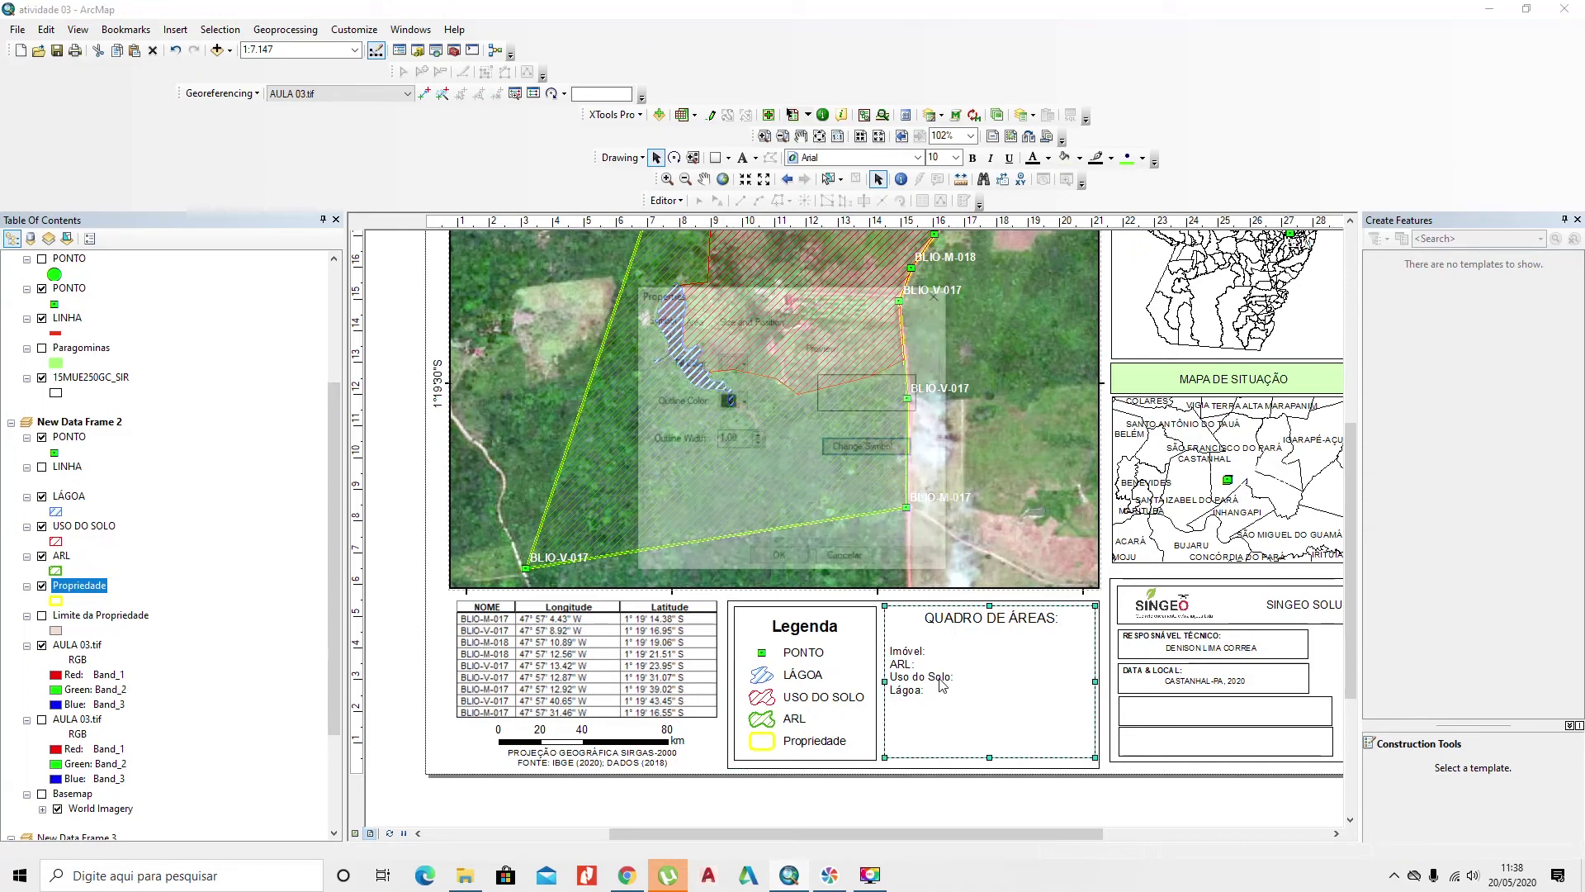
pyautogui.press('Escape')
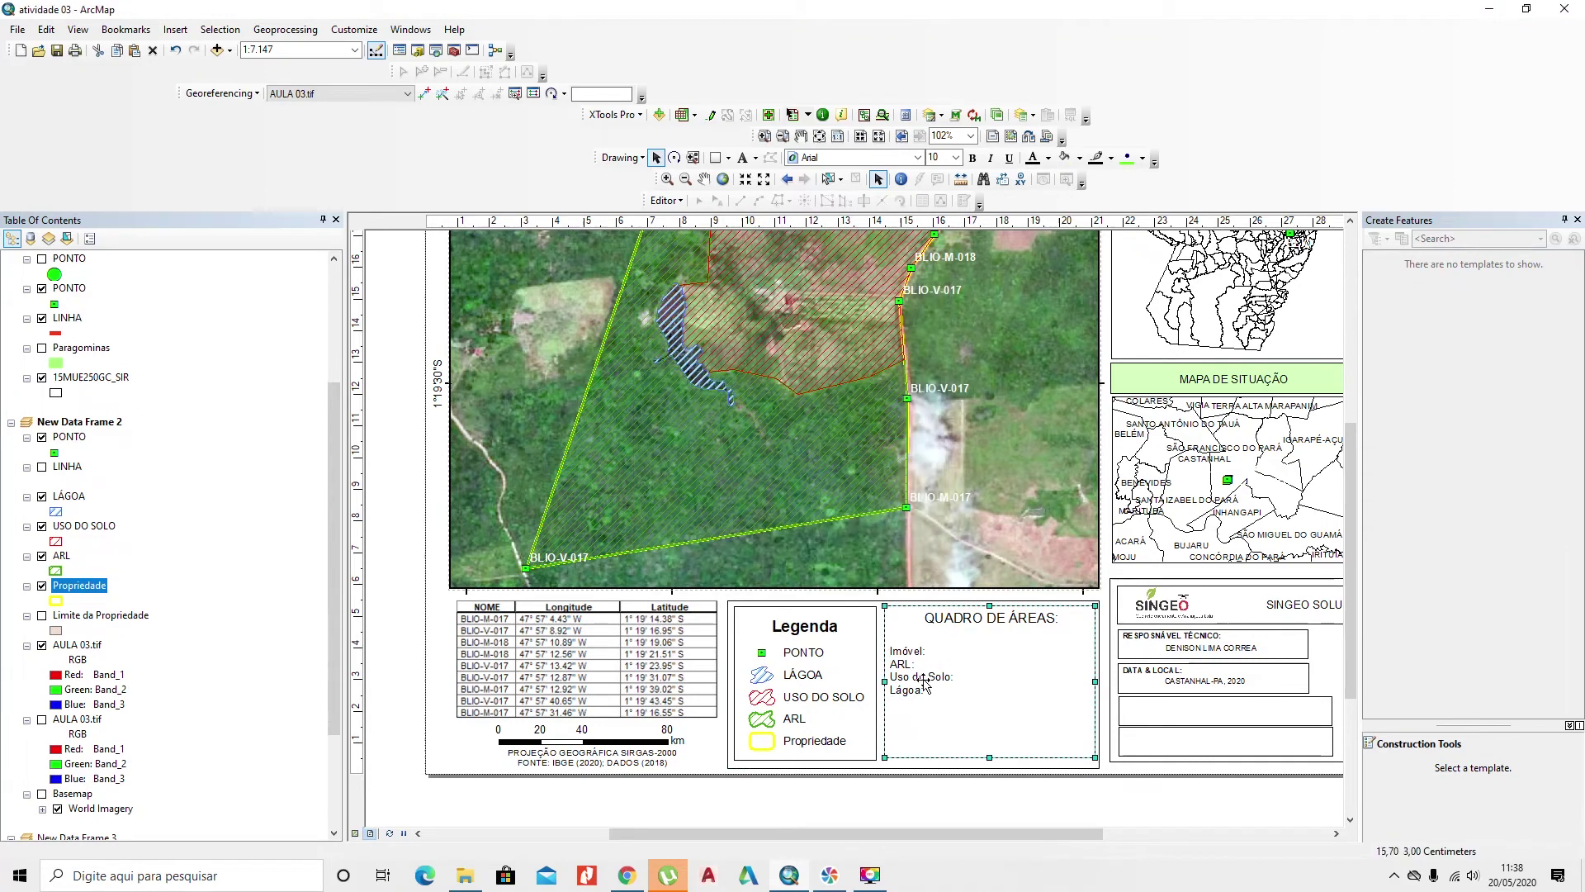
pyautogui.rightClick(923, 682)
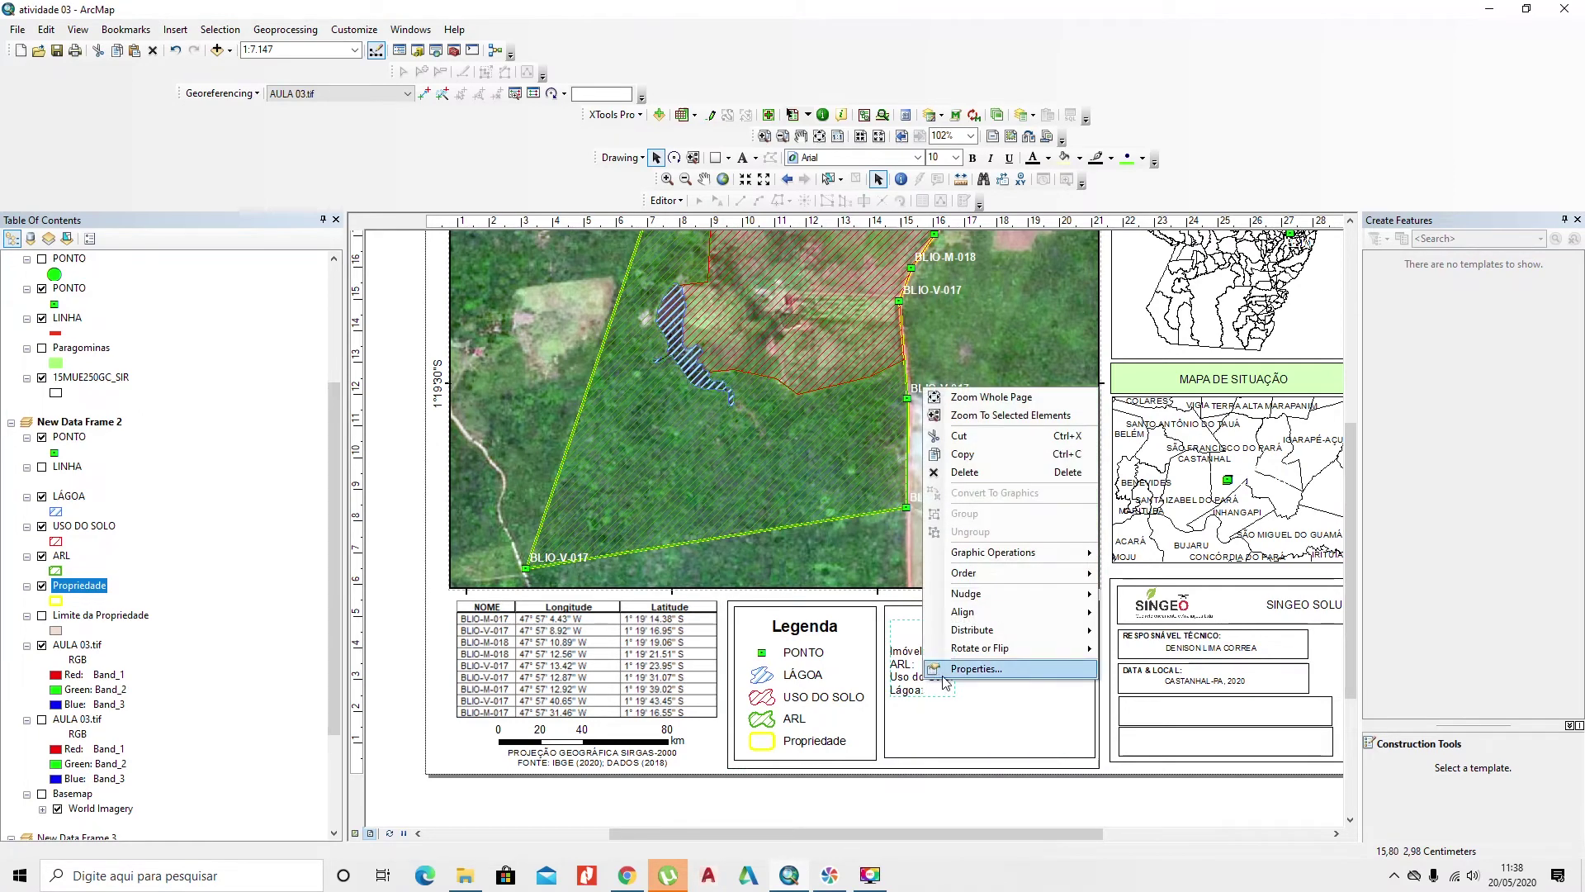
pyautogui.click(945, 686)
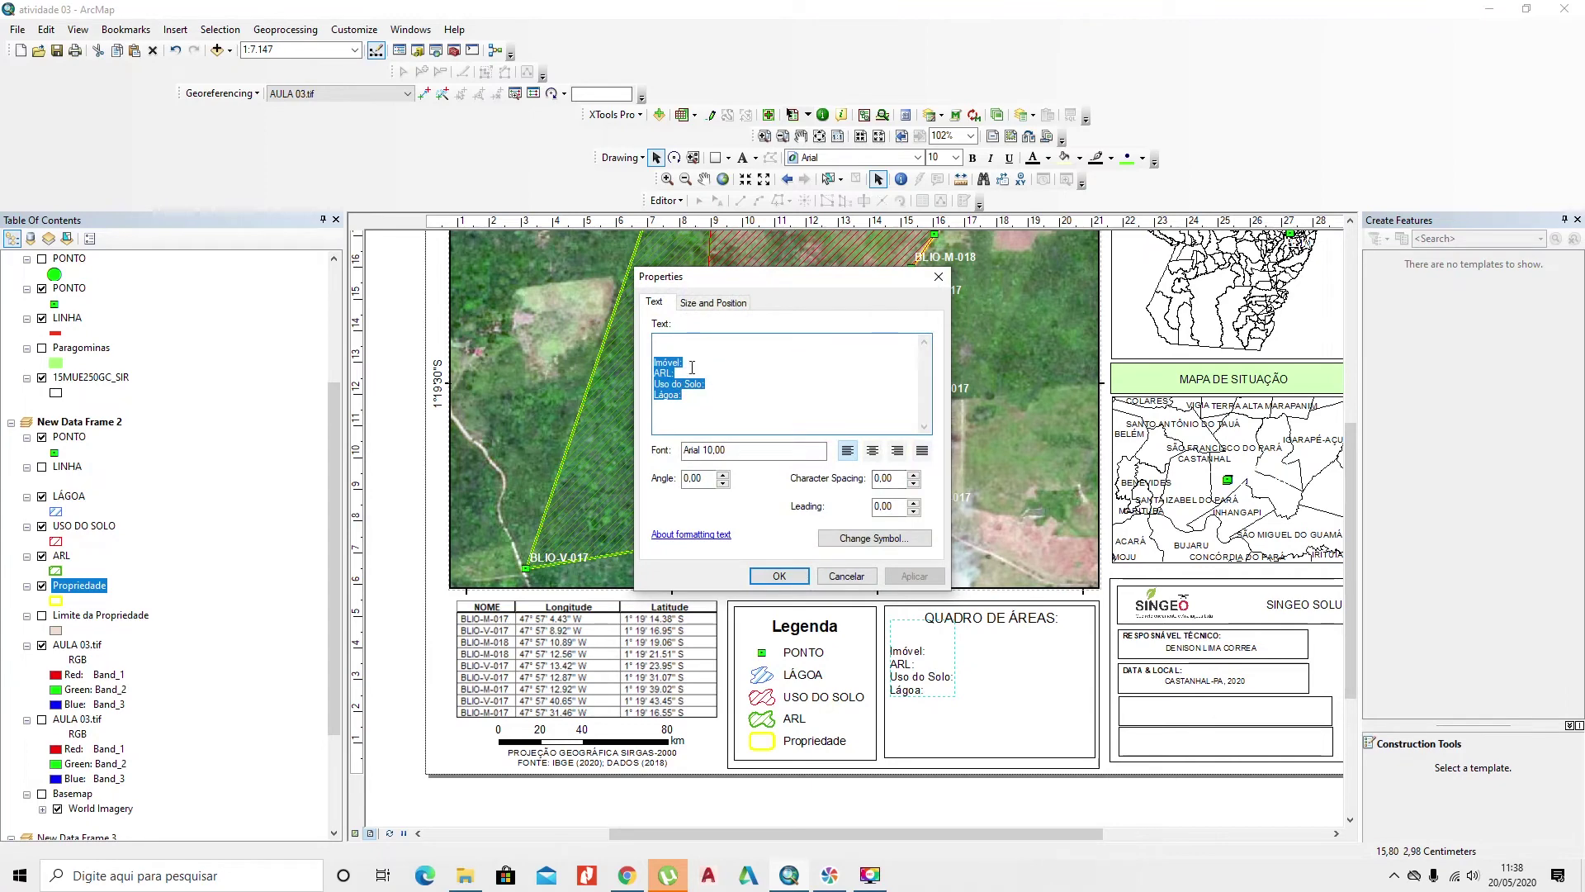
pyautogui.click(692, 368)
pyautogui.press('Return')
pyautogui.press('Down')
pyautogui.press('End')
pyautogui.press('Return')
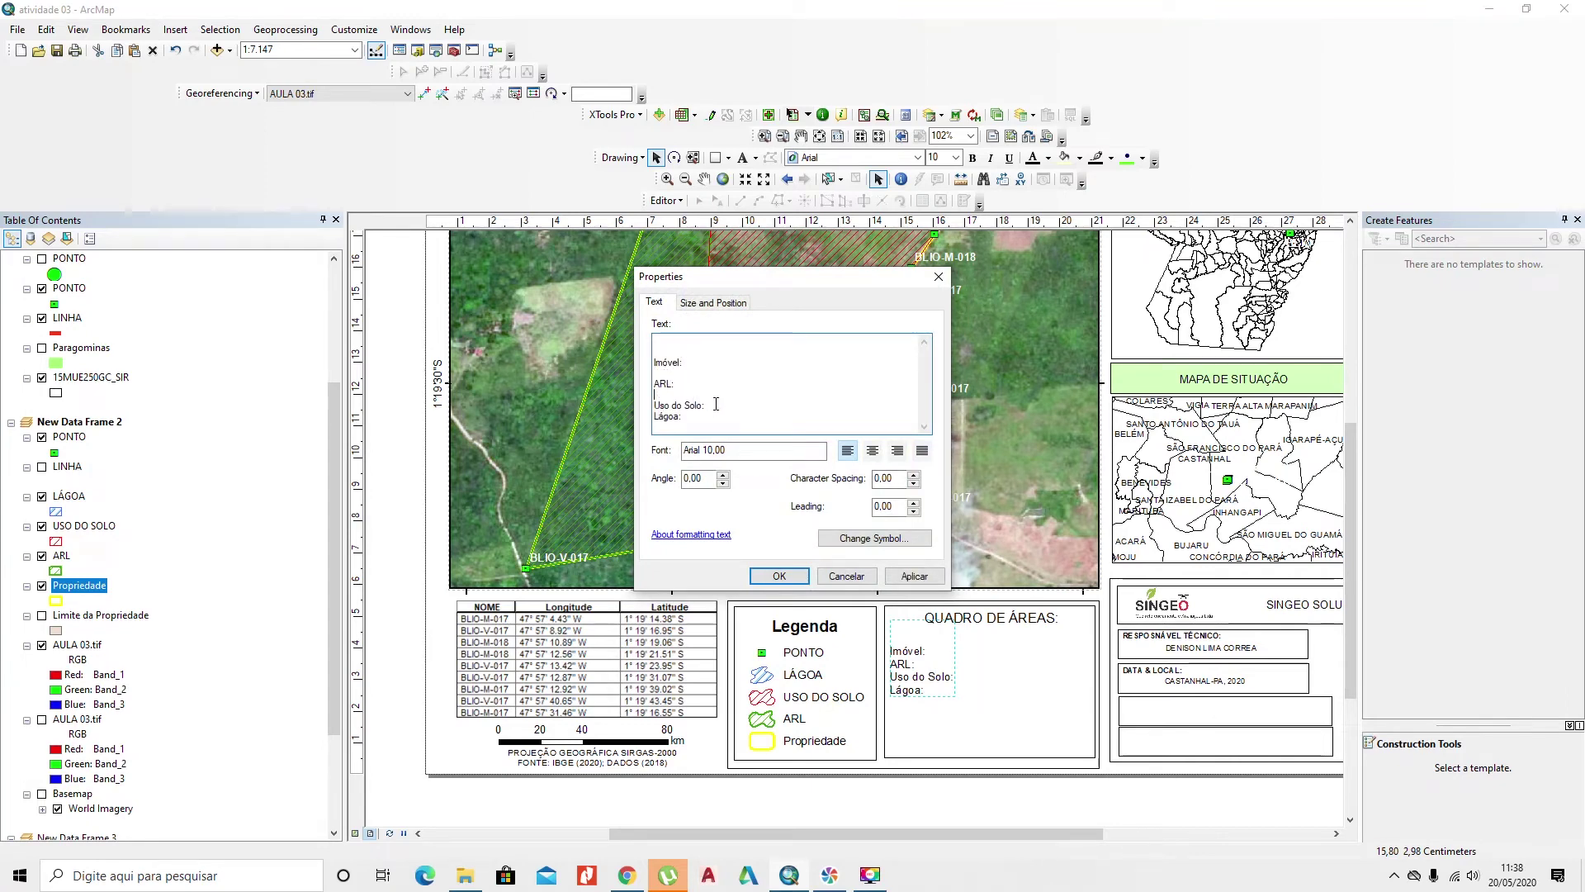
pyautogui.press('Return')
pyautogui.press('Down')
pyautogui.press('End')
pyautogui.press('Return')
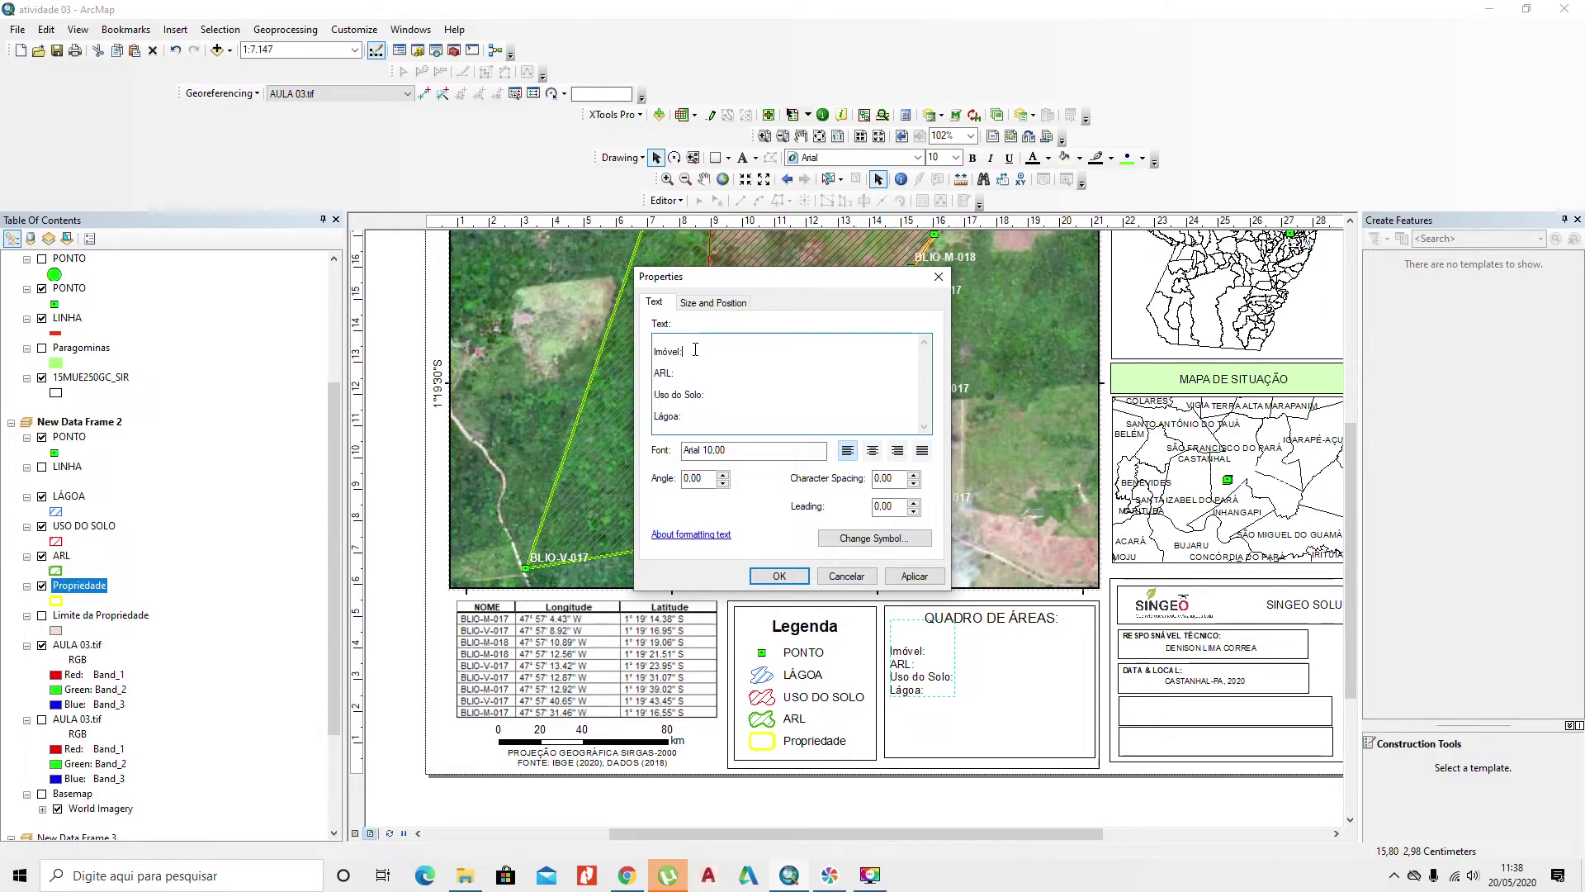
# Step: Enter 56,6540, 33,3171, 21,9744 and 1,3624 ha after the labels and reposition the text
pyautogui.write('56,6540')
pyautogui.click(691, 369)
pyautogui.write('33,3')
pyautogui.write('171 ha Uso')
pyautogui.write(' do Solo: 21')
pyautogui.write(',9744 ha')
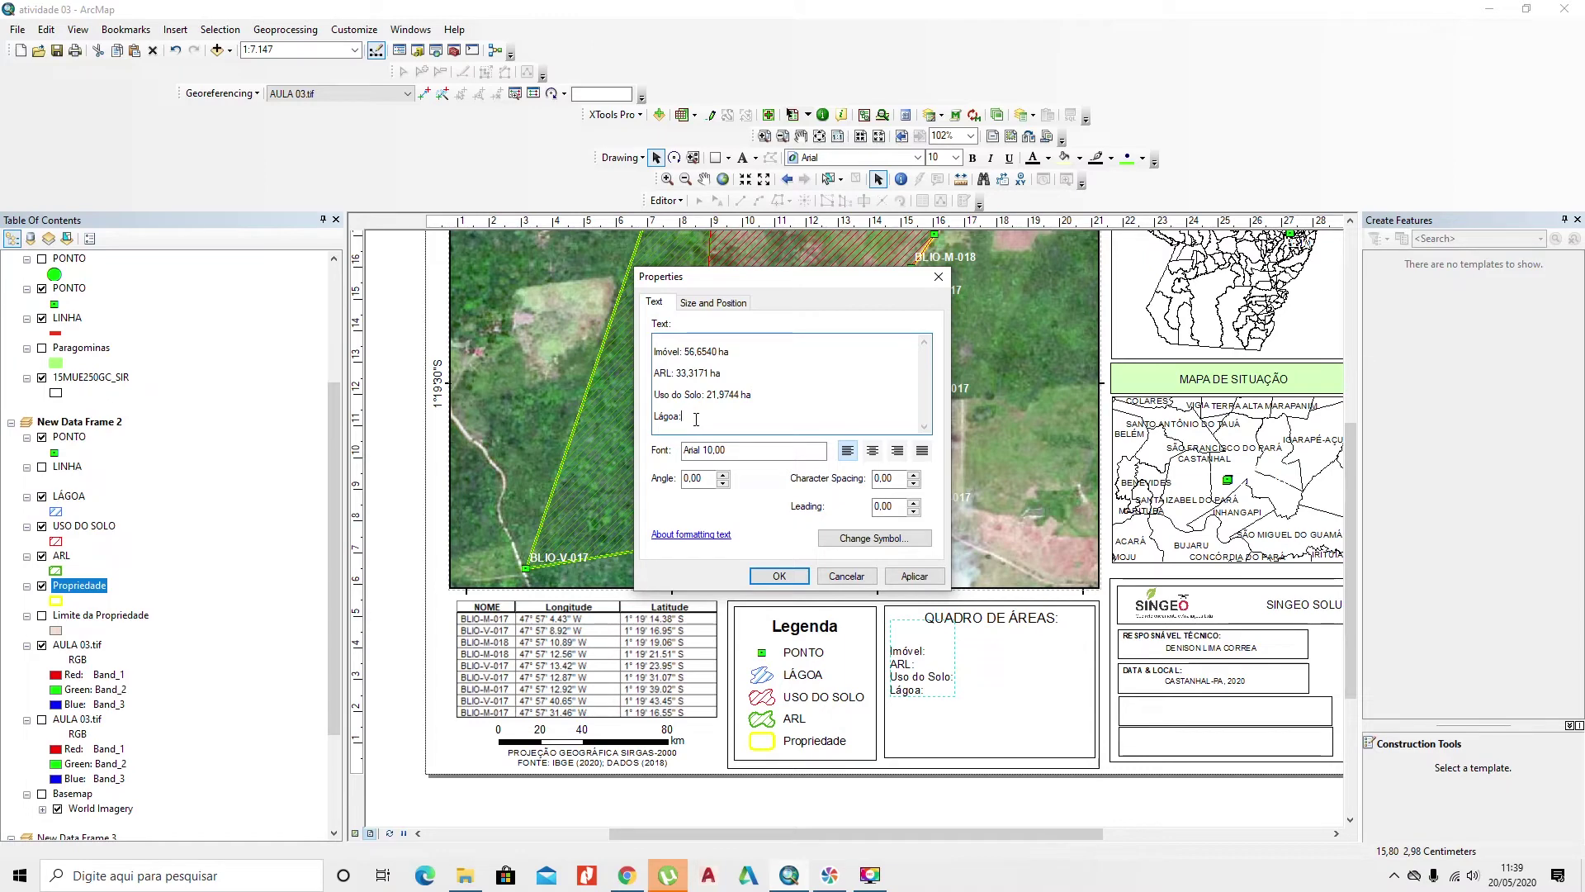
pyautogui.write('6')
pyautogui.click(846, 576)
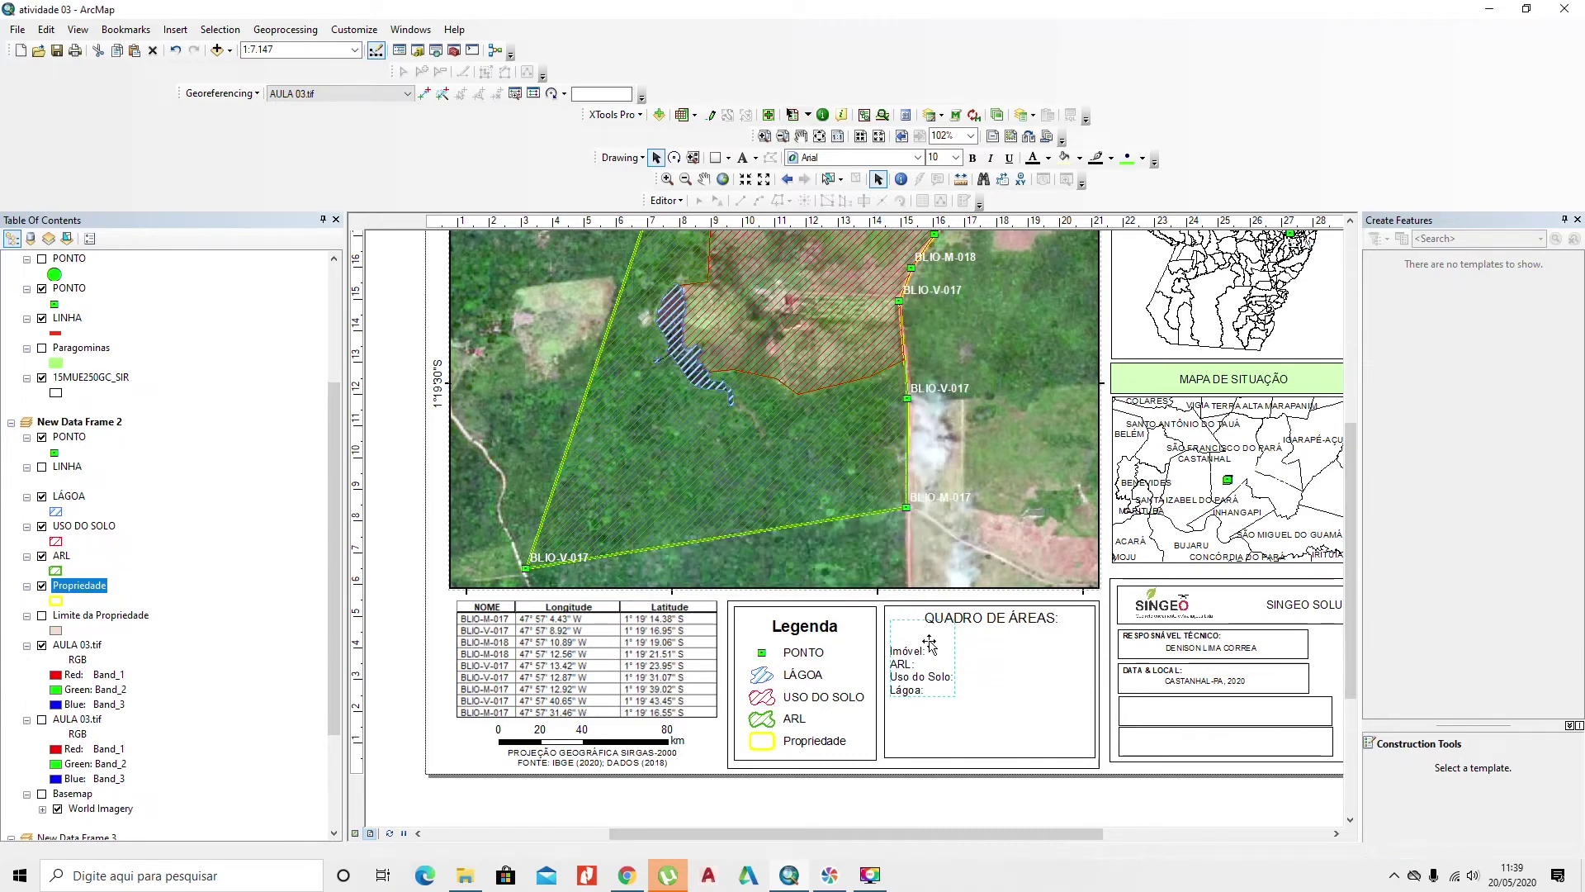
pyautogui.moveTo(950, 673); pyautogui.dragTo(948, 710)
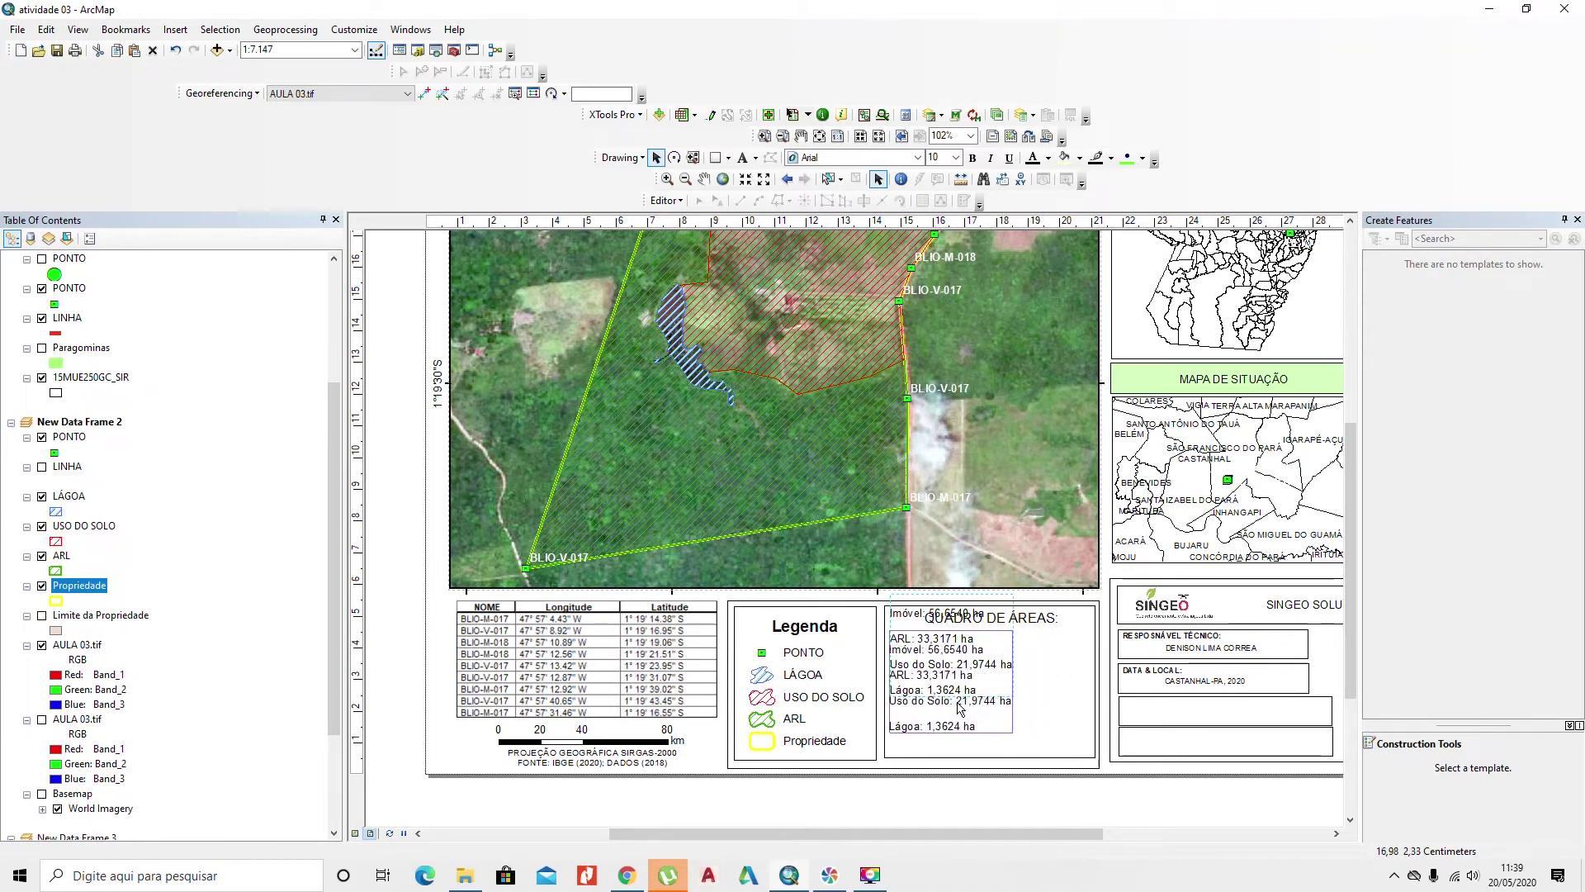
pyautogui.click(974, 799)
pyautogui.moveTo(969, 749); pyautogui.dragTo(763, 732)
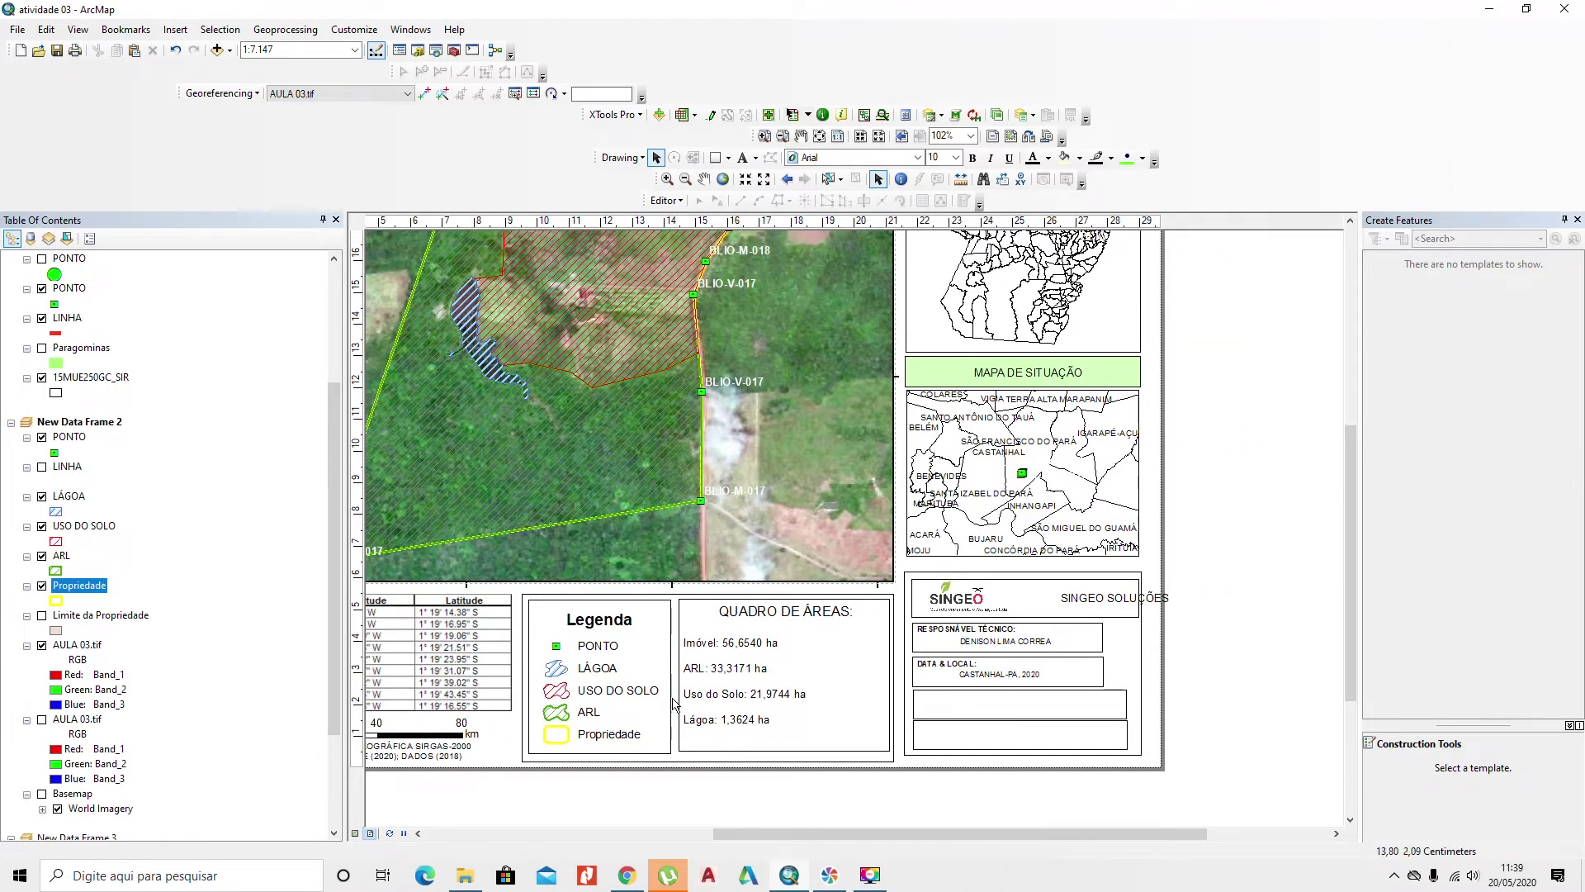
# Step: Move SINGEO SOLUÇÕES into the logo box and widen the DATA & LOCAL and lower boxes
pyautogui.moveTo(877, 629); pyautogui.dragTo(726, 618)
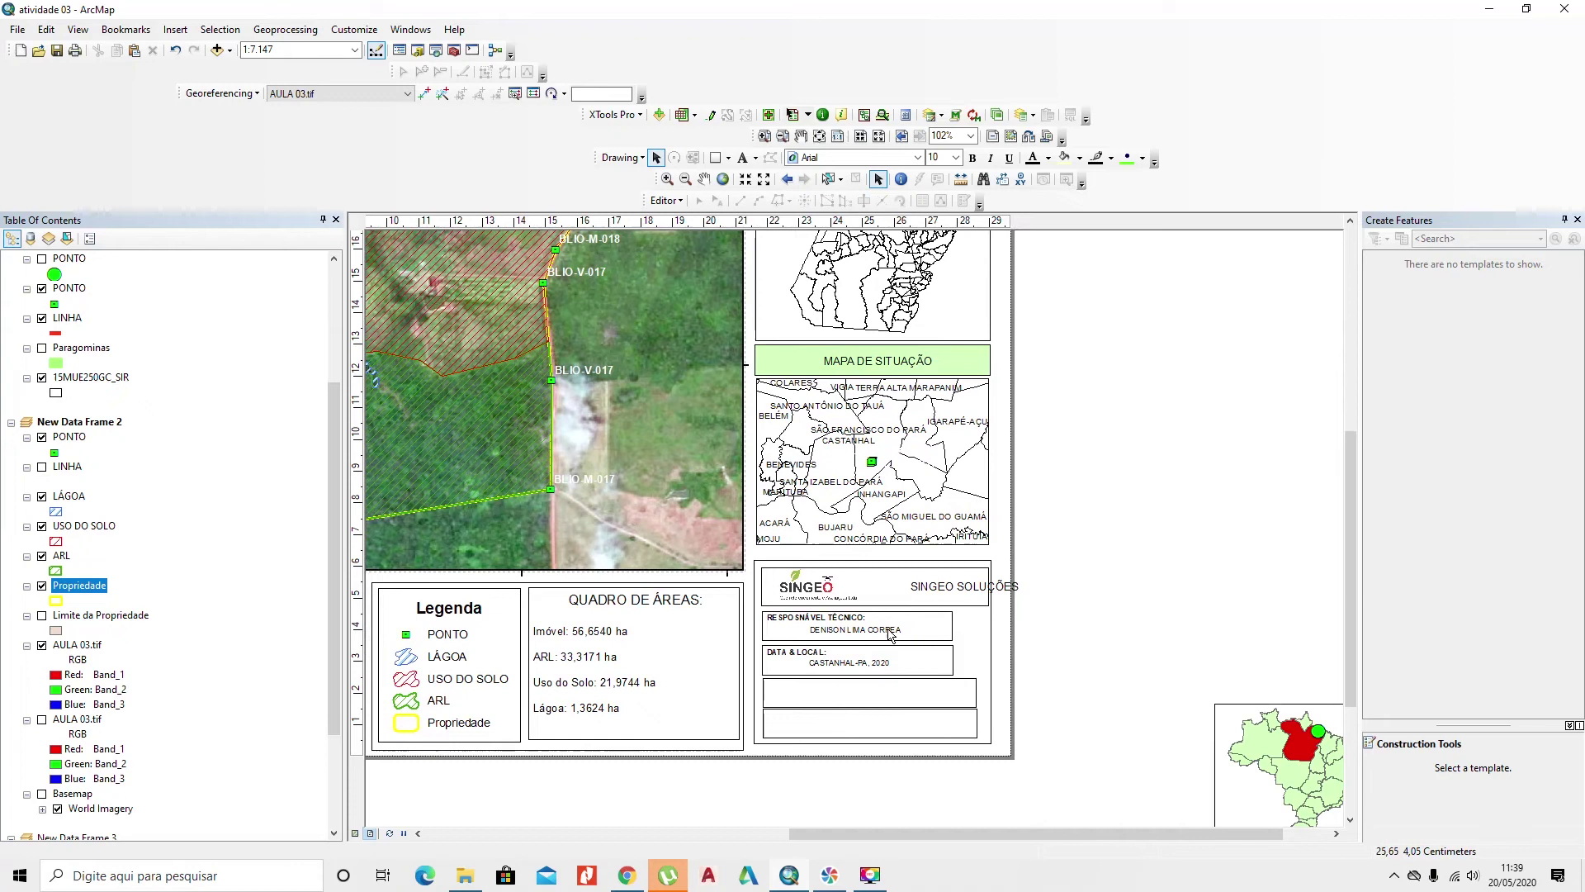
pyautogui.click(951, 588)
pyautogui.moveTo(914, 598); pyautogui.dragTo(984, 725)
pyautogui.click(951, 635)
pyautogui.click(937, 668)
pyautogui.click(973, 696)
pyautogui.click(970, 725)
pyautogui.click(1145, 703)
# Step: Move 'CASTANHAL-PA, 2020' and the DATA & LOCAL label into the bottom box
pyautogui.click(846, 665)
pyautogui.click(846, 665)
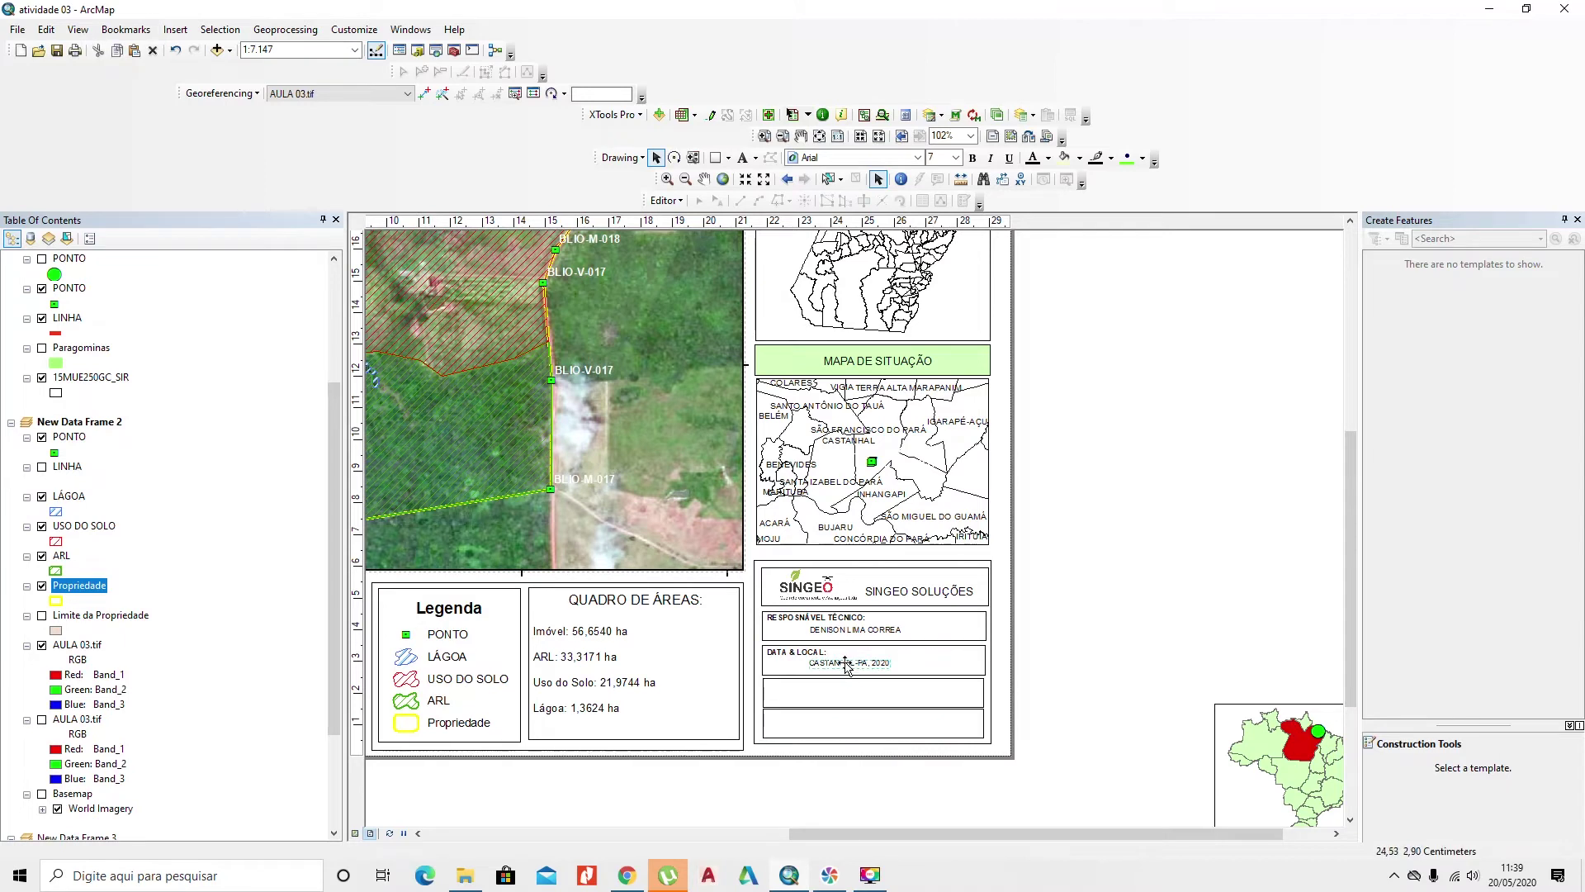
pyautogui.click(812, 658)
pyautogui.click(824, 665)
pyautogui.click(835, 665)
pyautogui.click(836, 666)
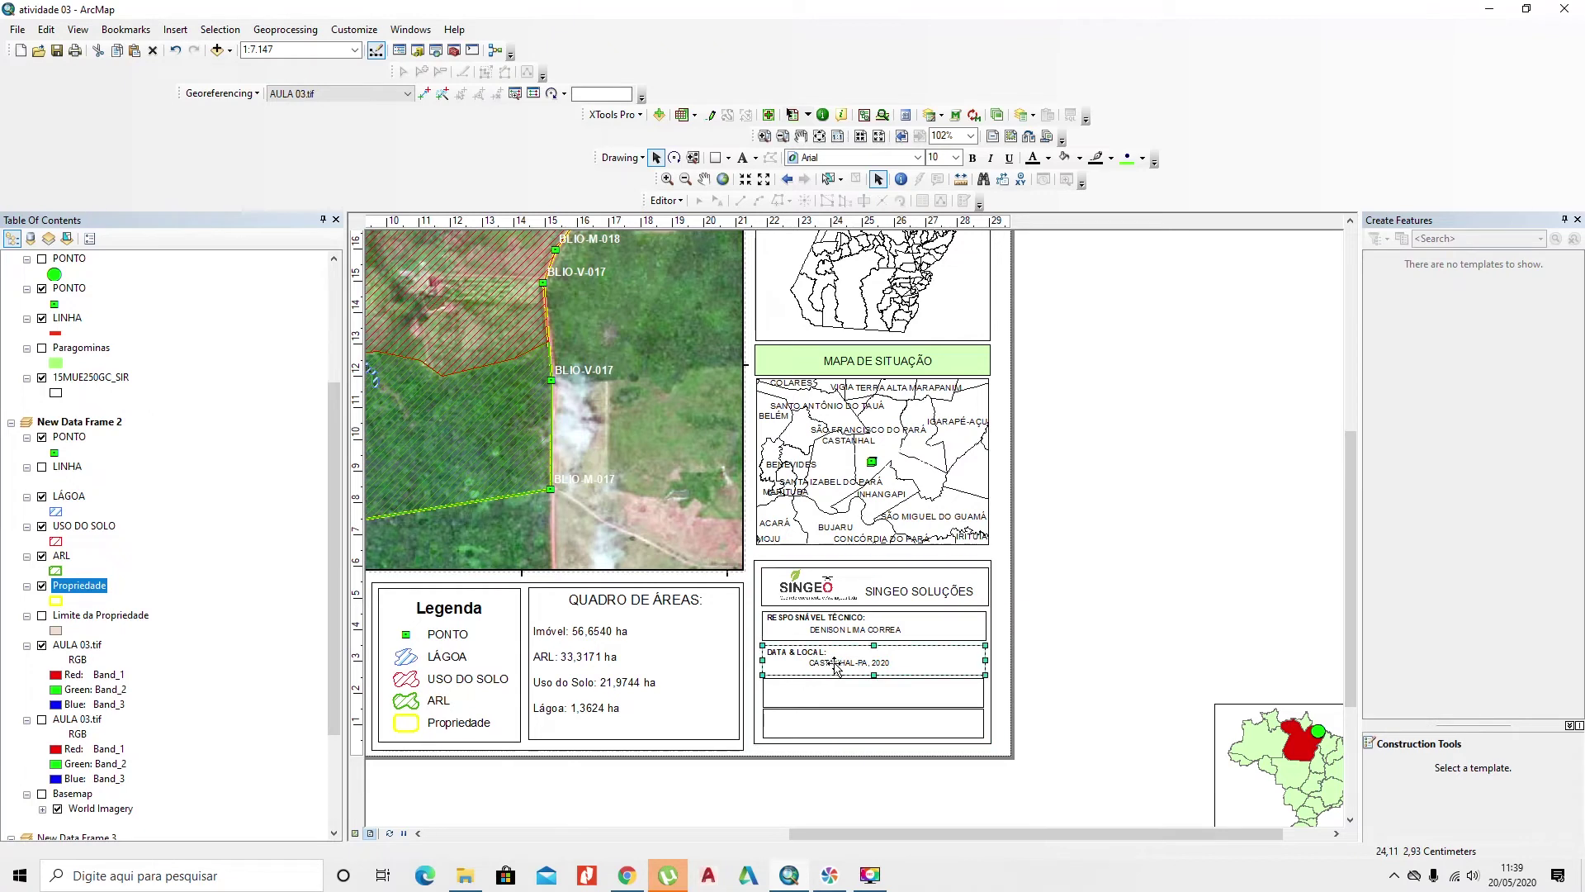
pyautogui.click(836, 665)
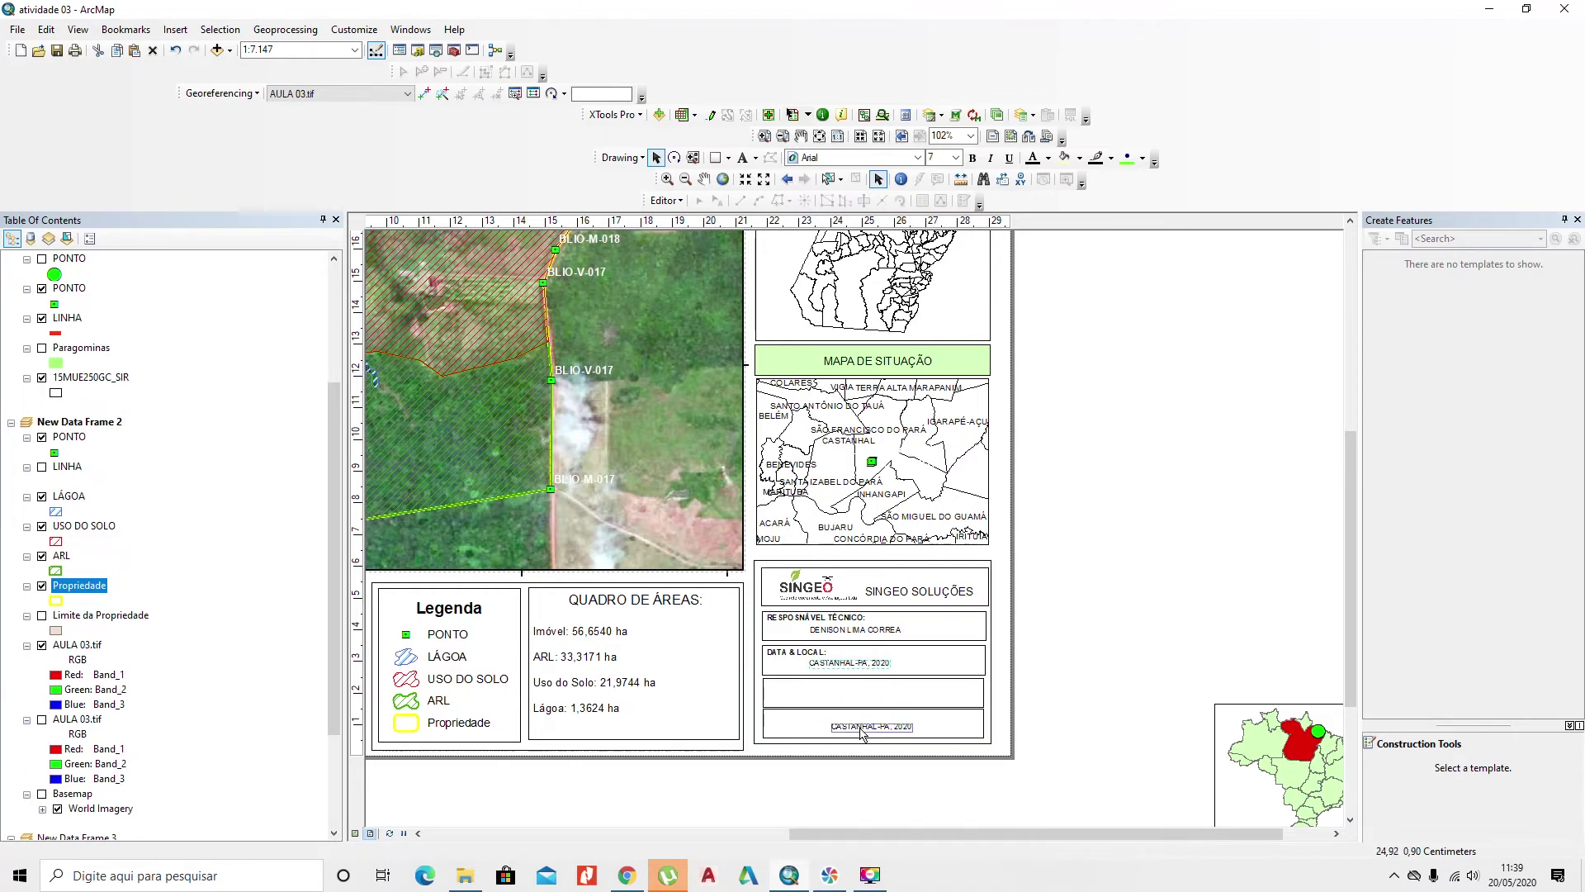
pyautogui.moveTo(844, 678); pyautogui.dragTo(857, 729)
pyautogui.click(822, 653)
pyautogui.click(822, 653)
pyautogui.moveTo(822, 653); pyautogui.dragTo(820, 720)
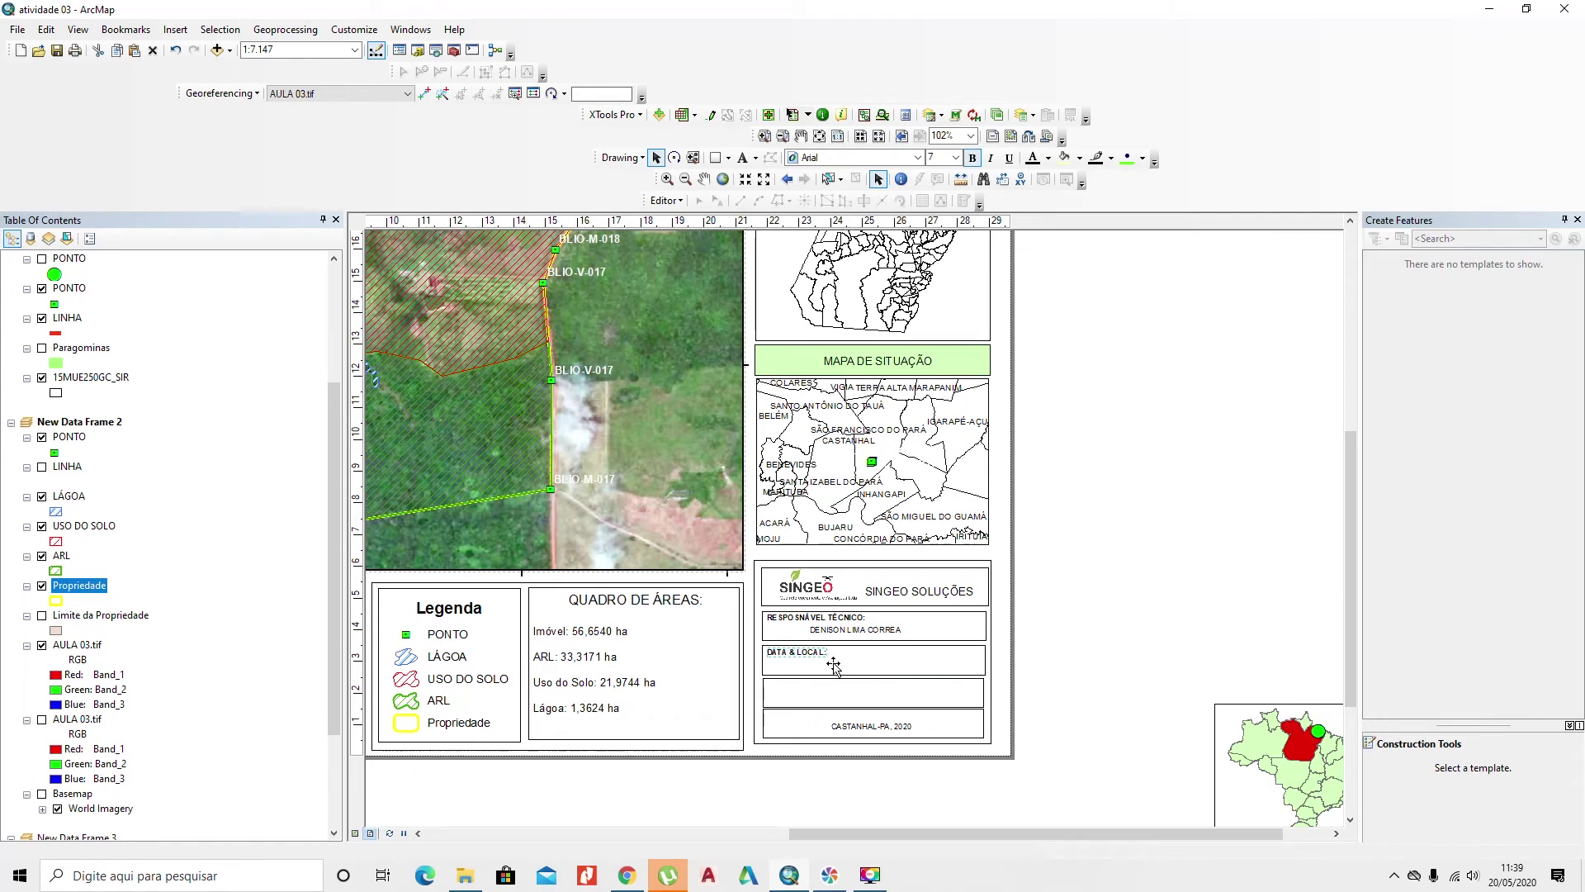
# Step: Shift the technician's name and 'RESPONSÁVEL TÉCNICO:' label down one box and start retyping the top label
pyautogui.moveTo(834, 634)
pyautogui.mouseDown()
pyautogui.moveTo(844, 670)
pyautogui.moveTo(838, 621)
pyautogui.moveTo(841, 658)
pyautogui.mouseUp()
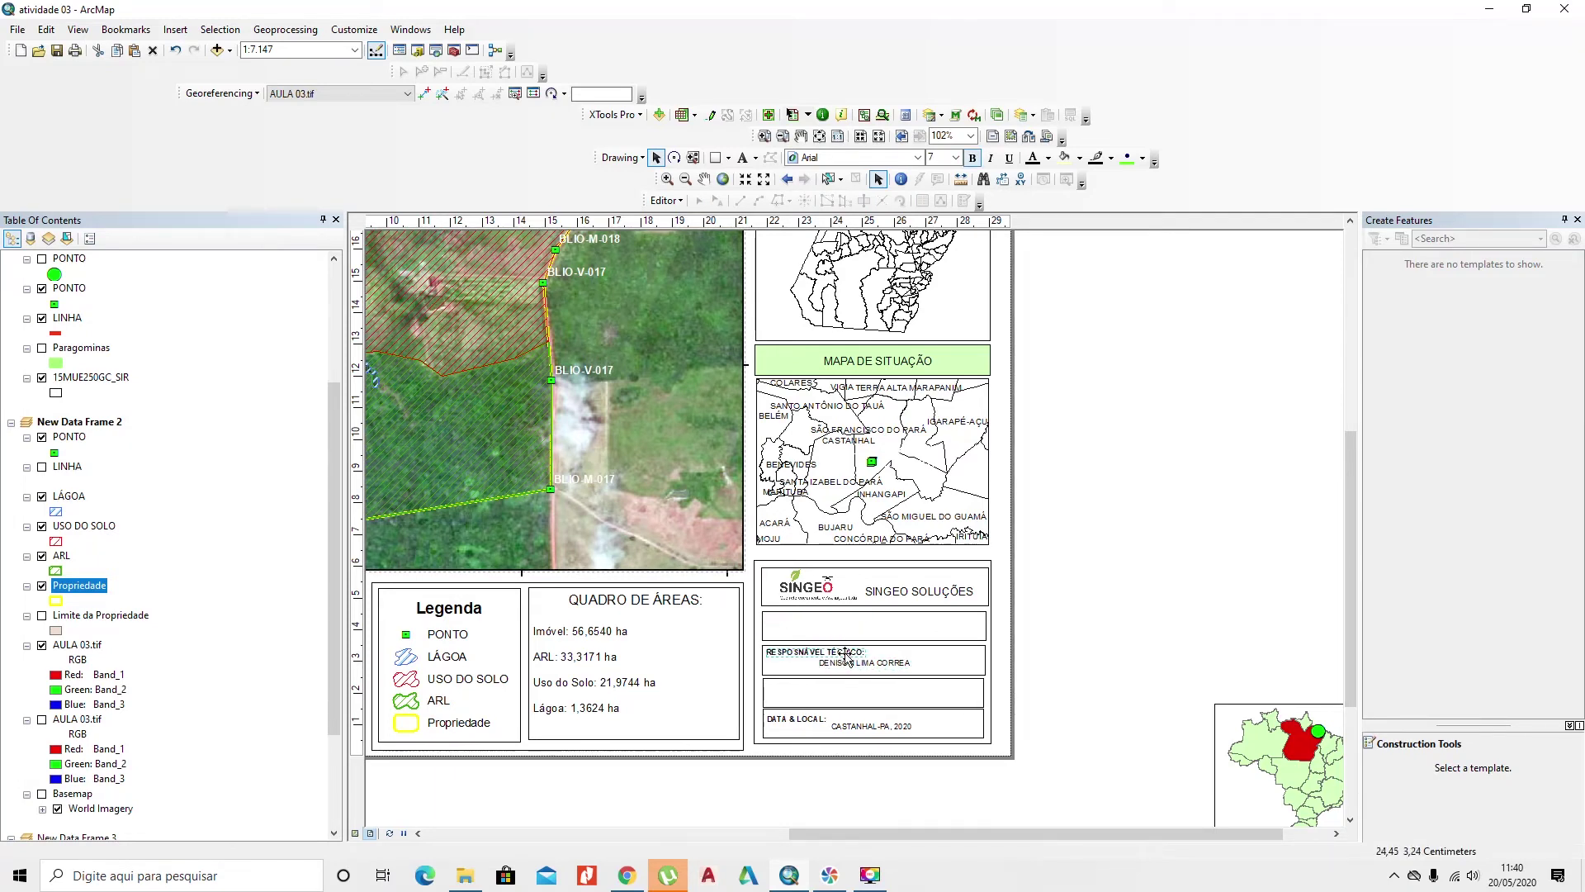
pyautogui.moveTo(846, 657); pyautogui.dragTo(825, 623)
pyautogui.press('Delete')
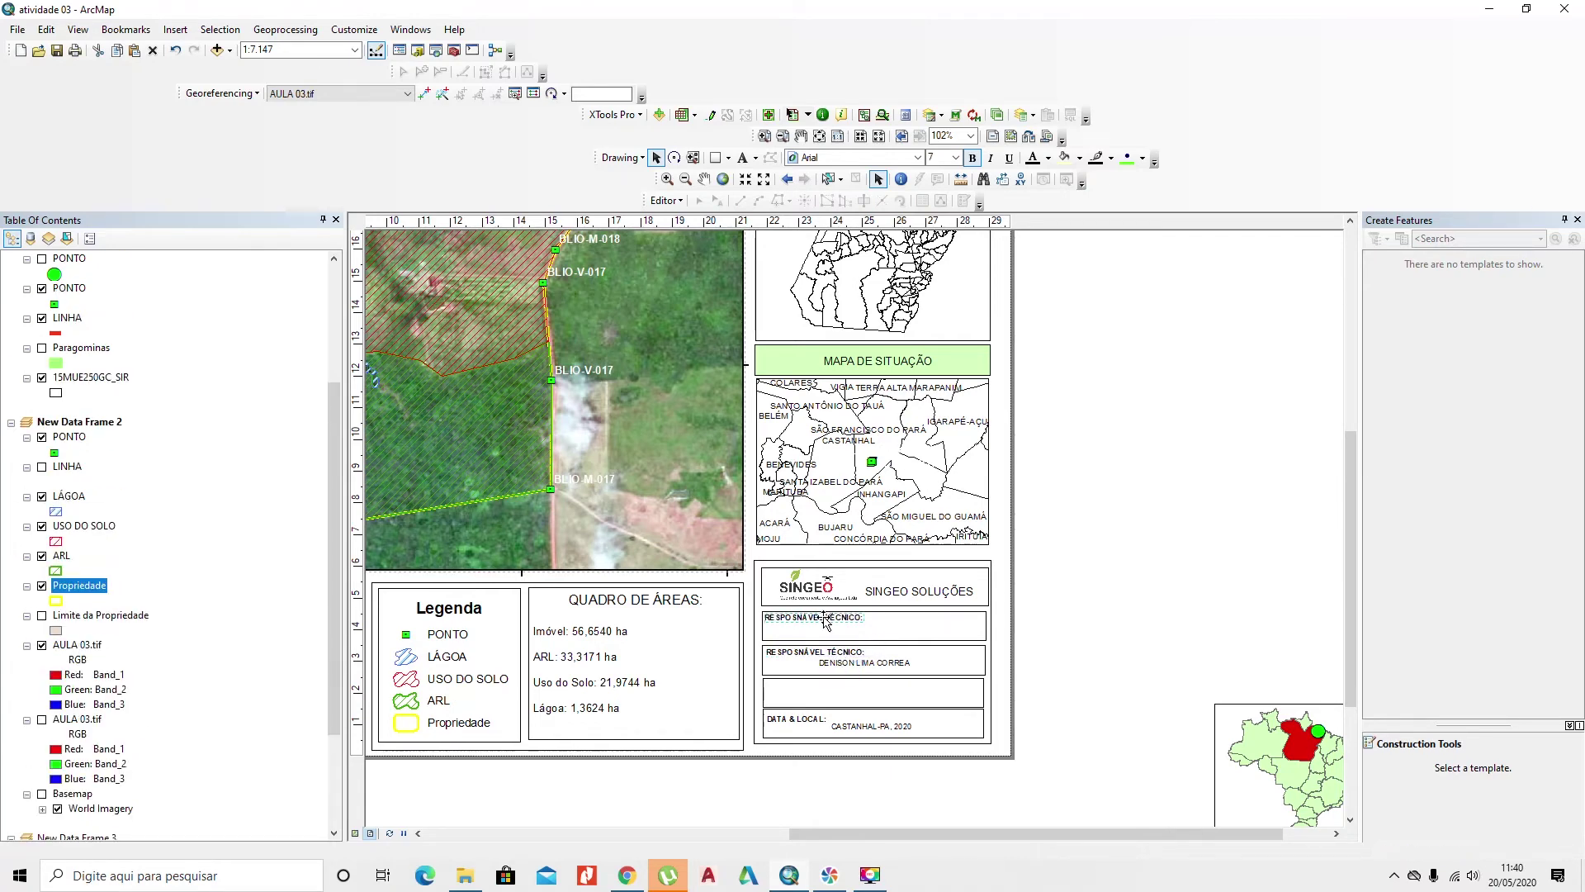
pyautogui.doubleClick(826, 619)
pyautogui.write('p')
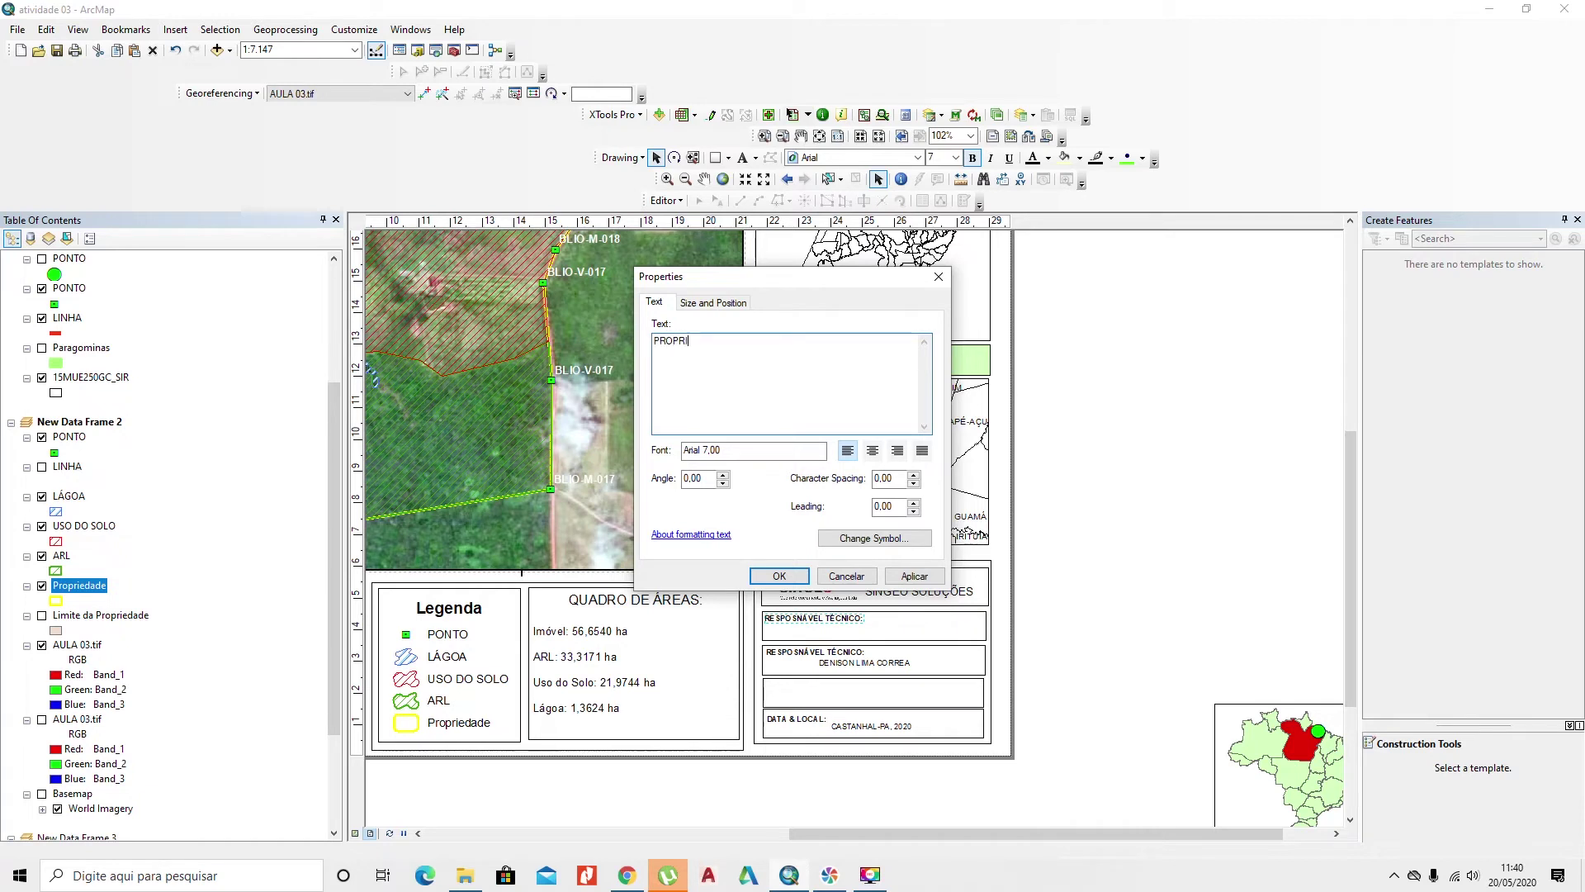
# Step: Make the top label read 'PROPRIETÁRIO:', cutting the owner's name out of it
pyautogui.write('ROPRIETÁRIO: JOSE')
pyautogui.click(779, 574)
pyautogui.moveTo(882, 625); pyautogui.dragTo(884, 627)
pyautogui.doubleClick(882, 625)
pyautogui.moveTo(851, 341); pyautogui.dragTo(731, 346)
pyautogui.press('Delete')
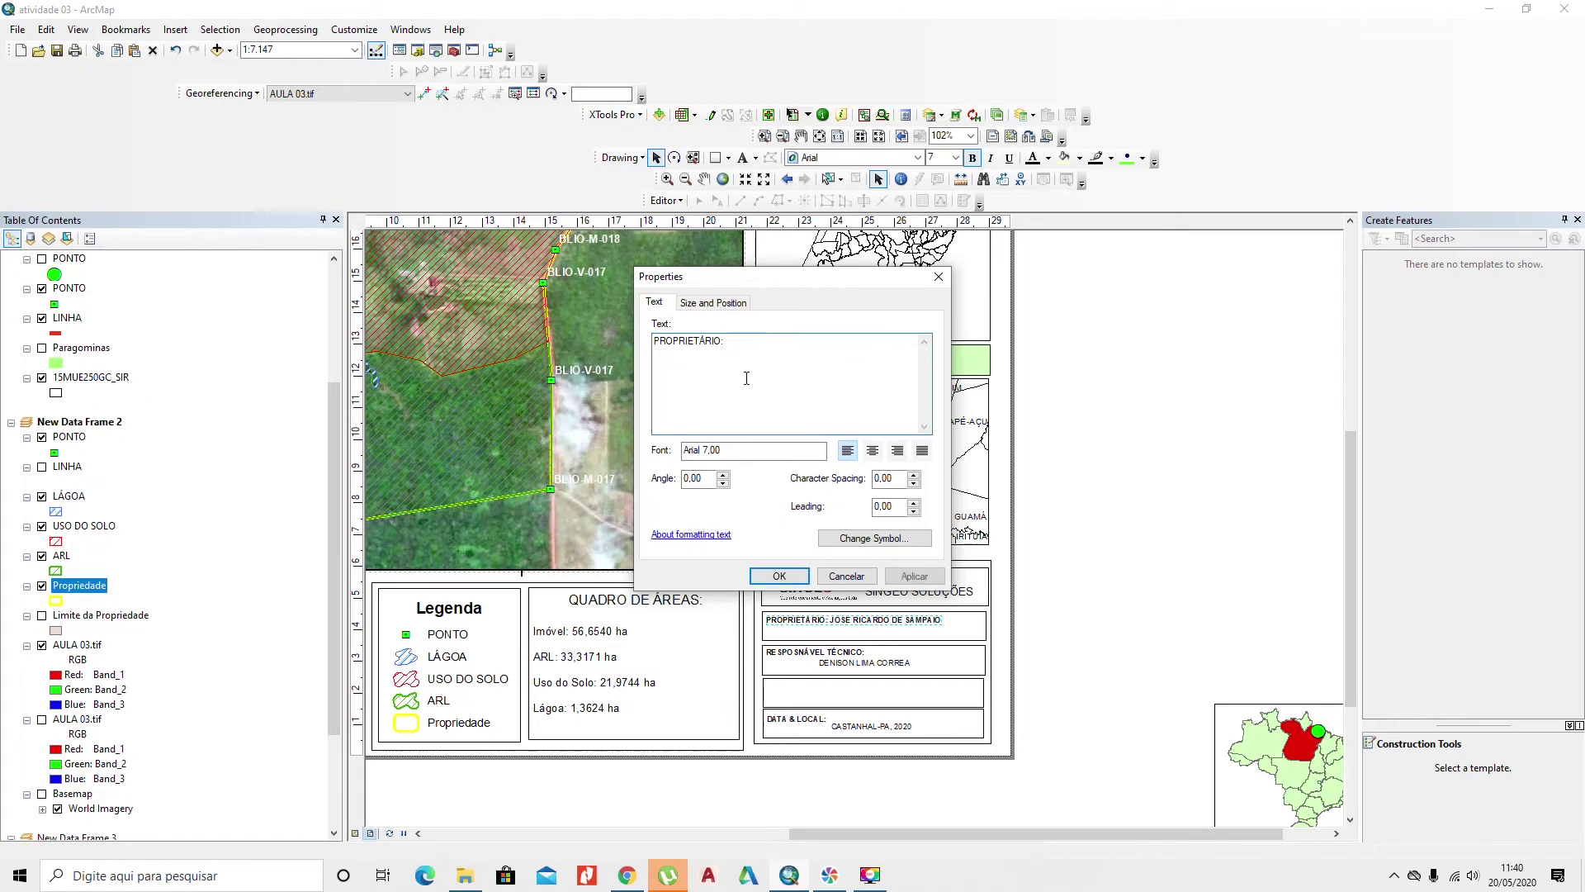
pyautogui.click(778, 576)
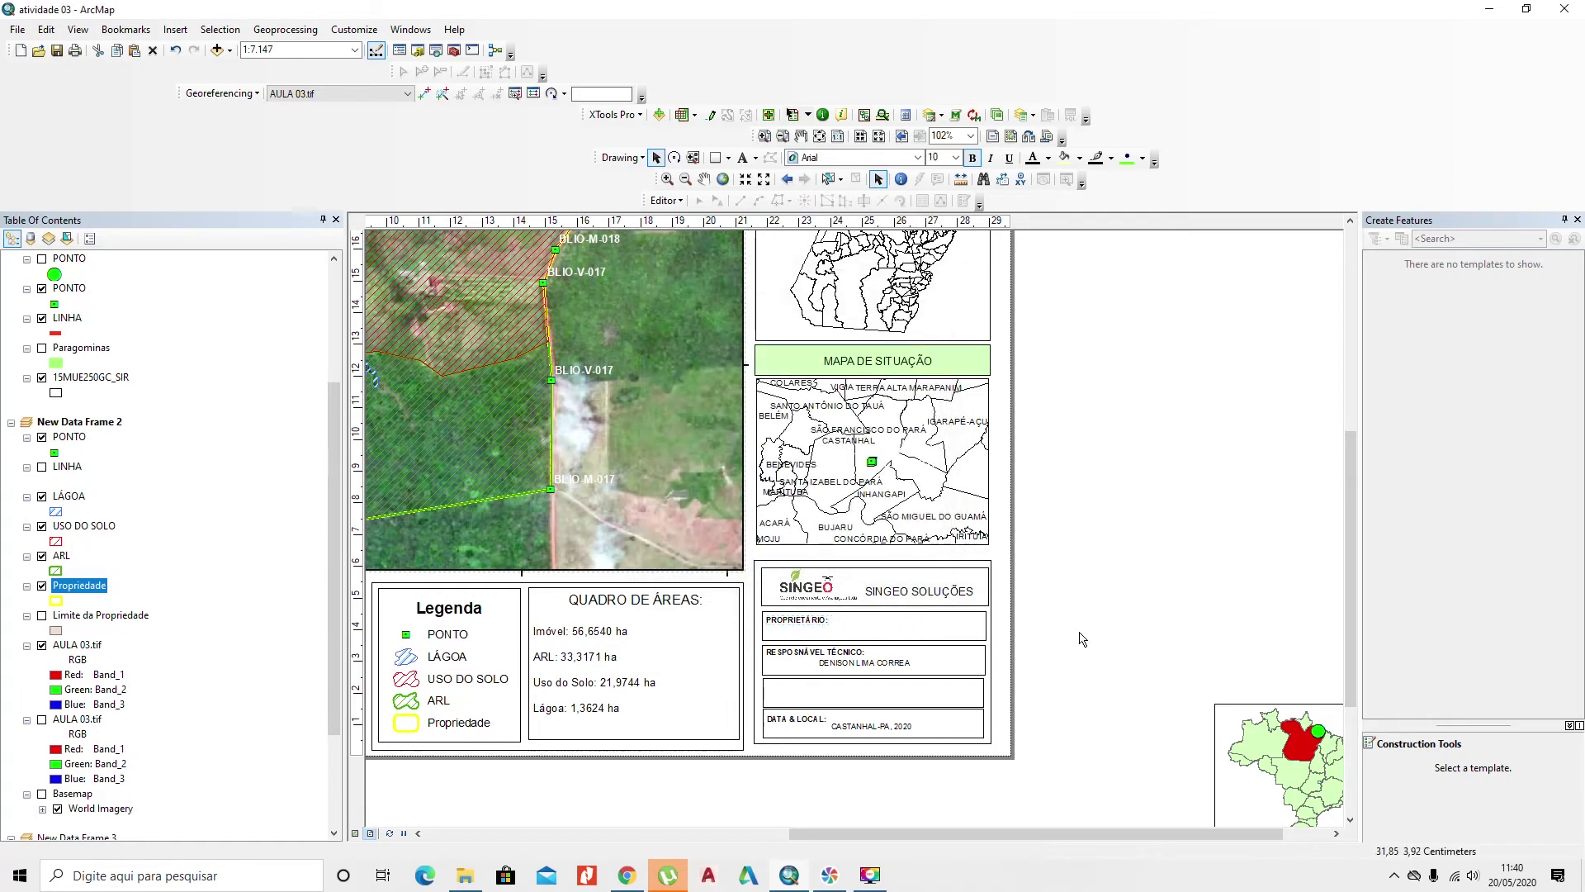
# Step: Paste the owner's name as separate text in the PROPRIETÁRIO box at font size 8
pyautogui.moveTo(626, 441); pyautogui.dragTo(871, 635)
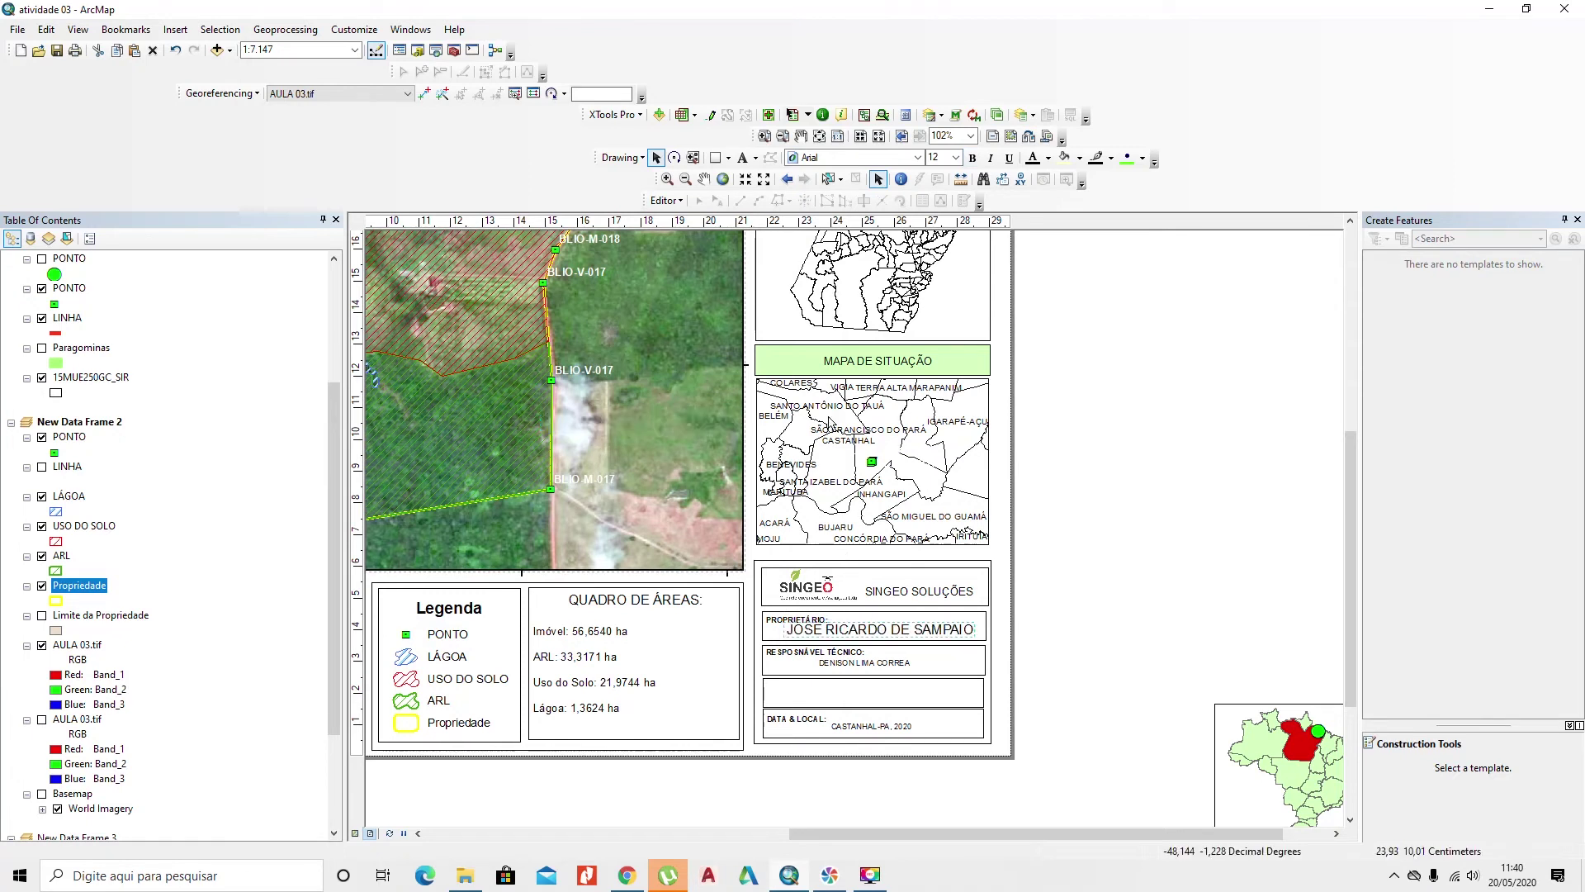
pyautogui.click(944, 158)
pyautogui.write('8')
pyautogui.press('Return')
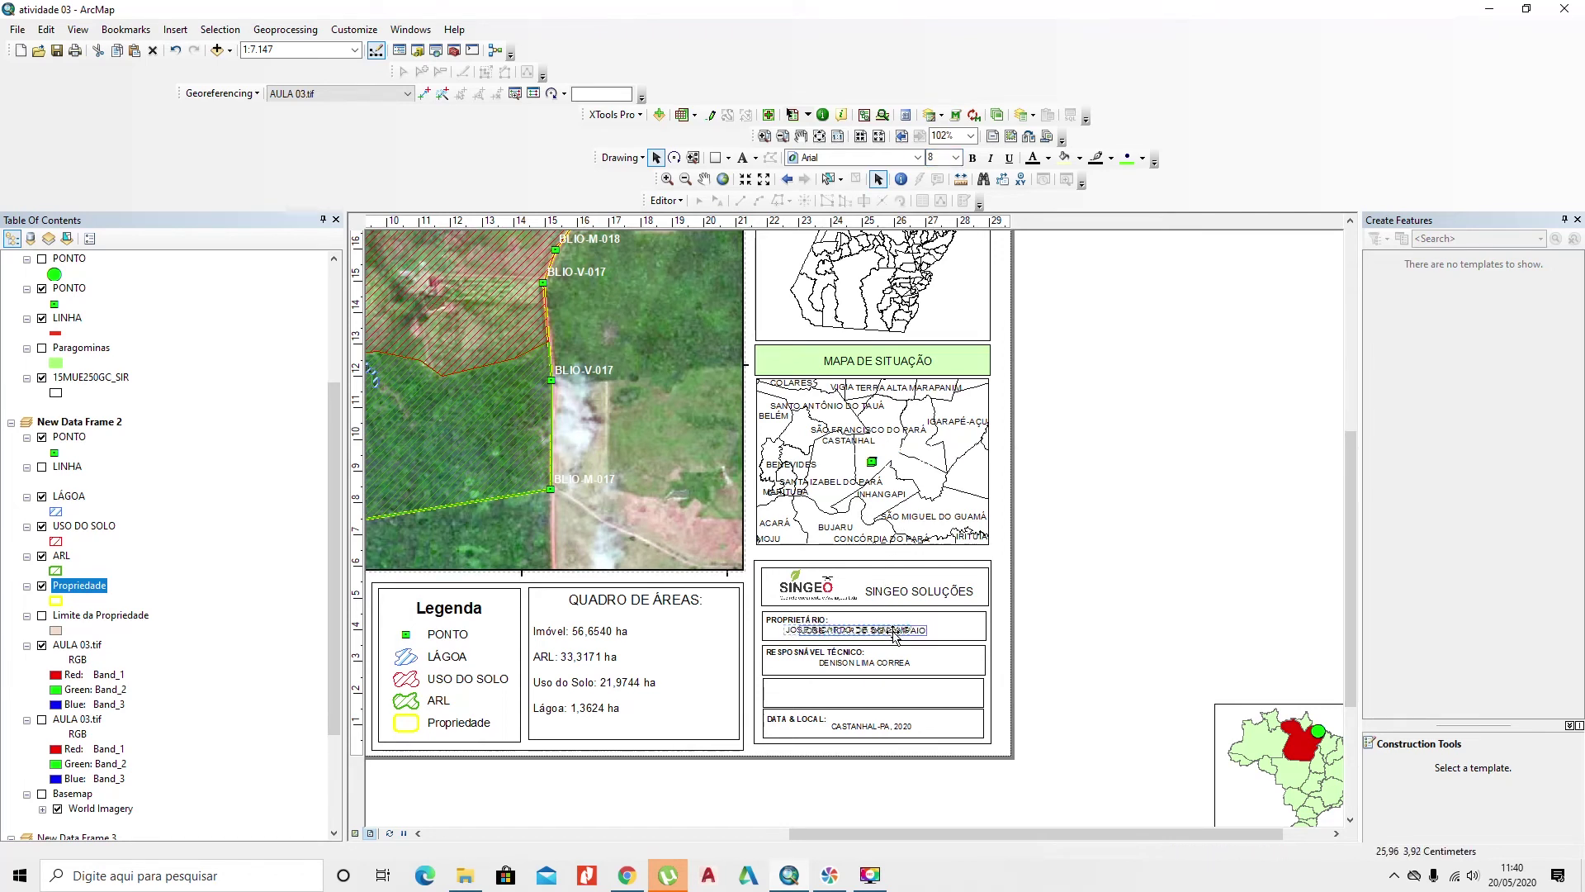
pyautogui.click(1073, 648)
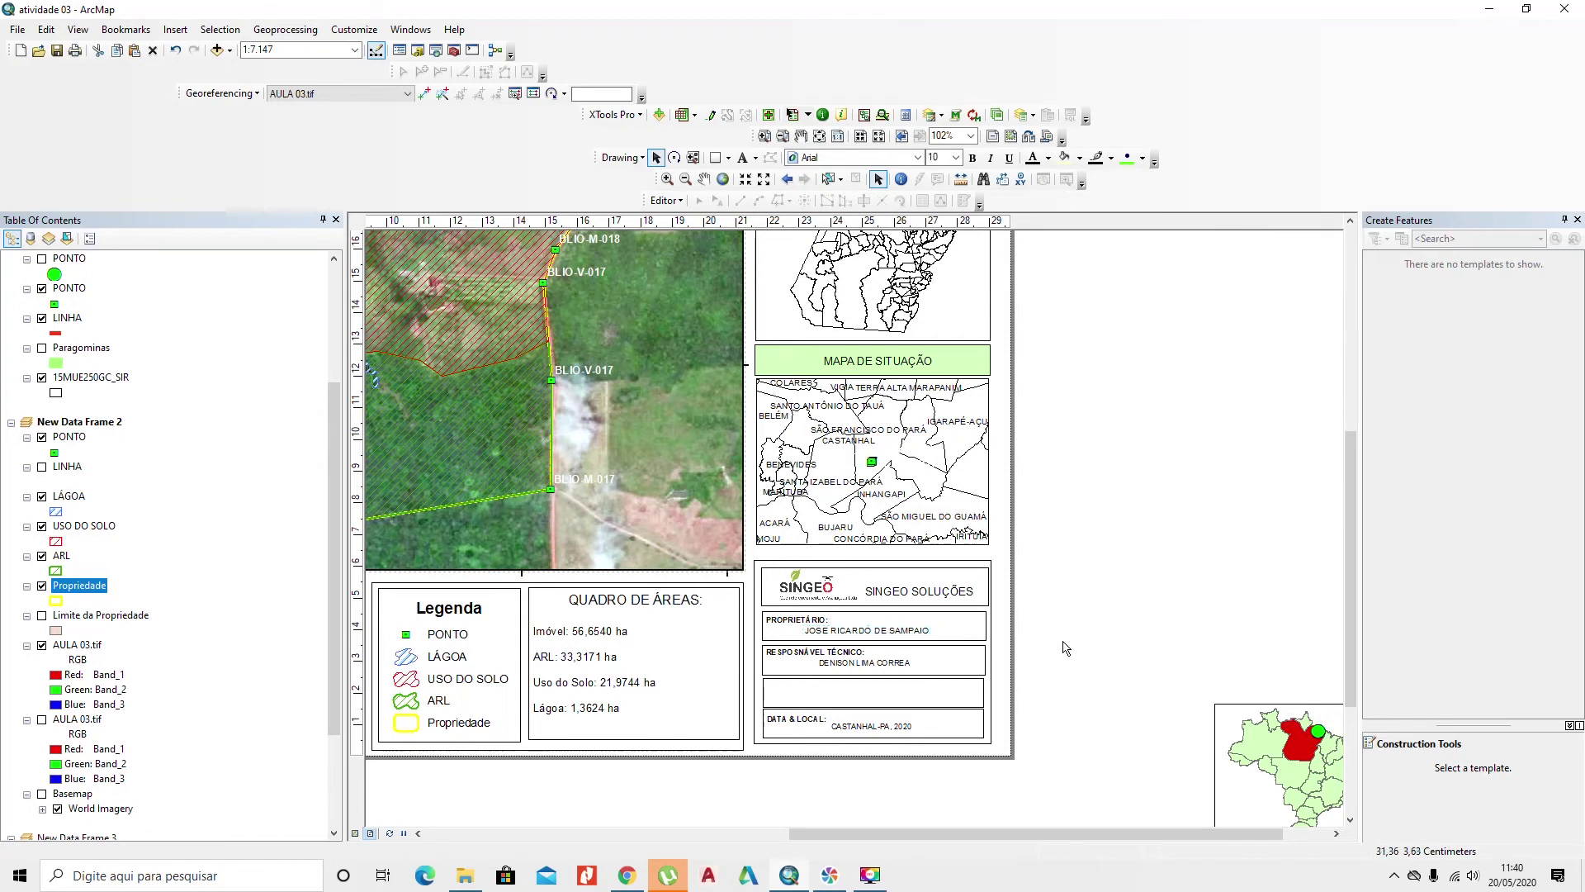
# Step: Copy the technician's name and move the technician details down one box
pyautogui.click(836, 658)
pyautogui.click(843, 660)
pyautogui.doubleClick(843, 657)
pyautogui.click(861, 667)
pyautogui.hotkey('ctrl', 'c')
pyautogui.hotkey('ctrl', 'v')
pyautogui.moveTo(861, 667); pyautogui.dragTo(869, 701)
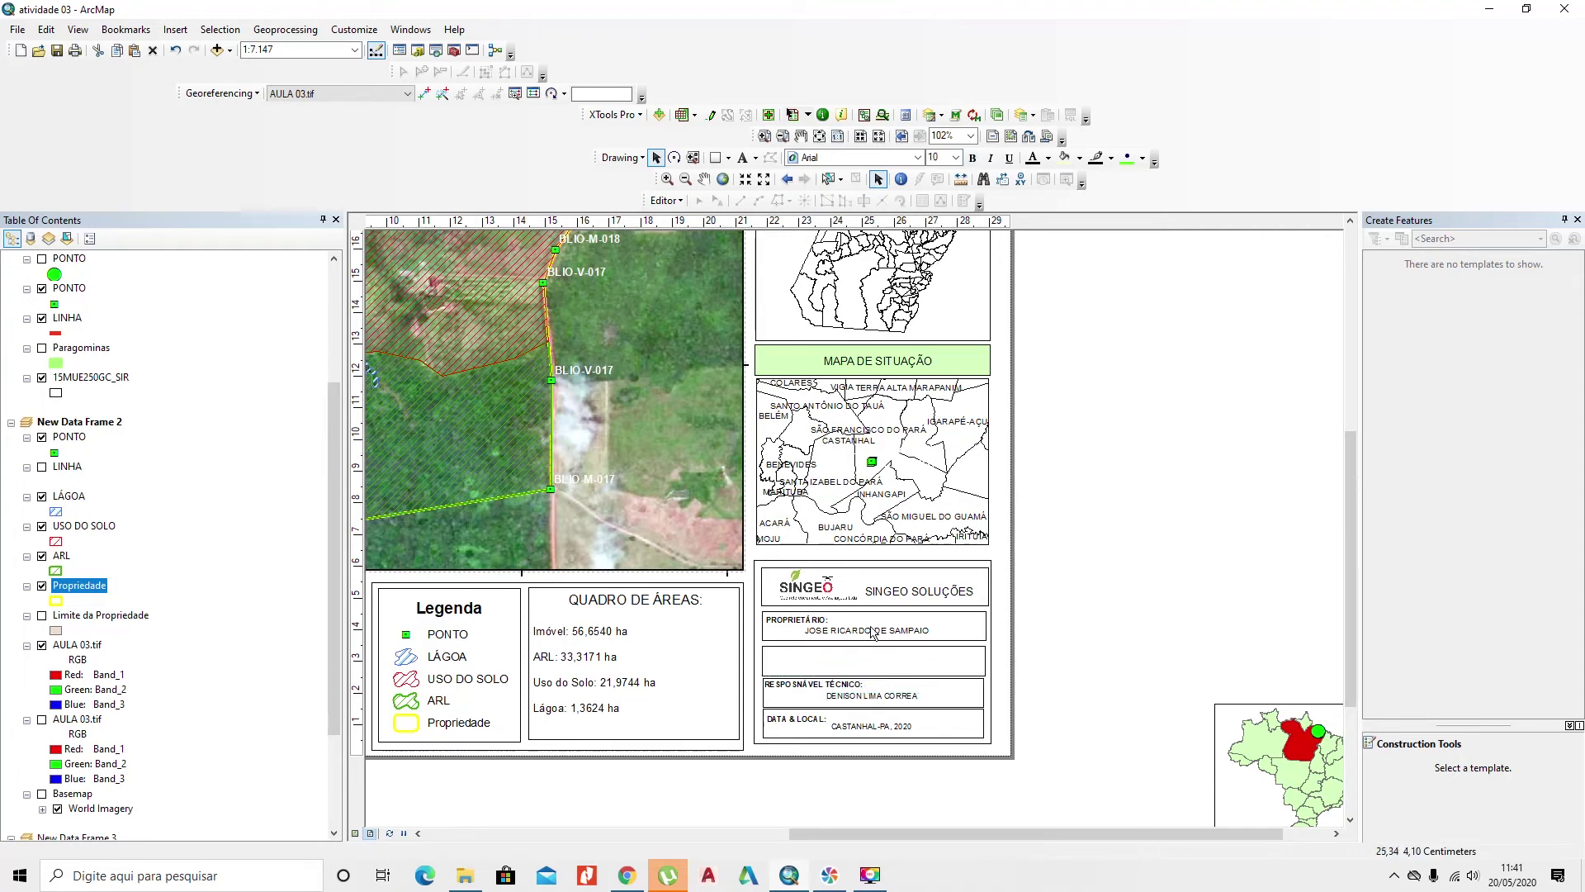
pyautogui.click(820, 627)
# Step: Copy the PROPRIETÁRIO: label and owner's name into the empty box below
pyautogui.hotkey('ctrl', 'c')
pyautogui.hotkey('ctrl', 'v')
pyautogui.moveTo(818, 642); pyautogui.dragTo(809, 658)
pyautogui.hotkey('ctrl', 'c')
pyautogui.hotkey('ctrl', 'v')
pyautogui.moveTo(849, 644); pyautogui.dragTo(795, 667)
# Step: Relabel the copy 'SERVIÇO:' and enter 'MAPA DE USO DO SOLO DA PROPRIEDADE SANTA HELENA'
pyautogui.doubleClick(795, 655)
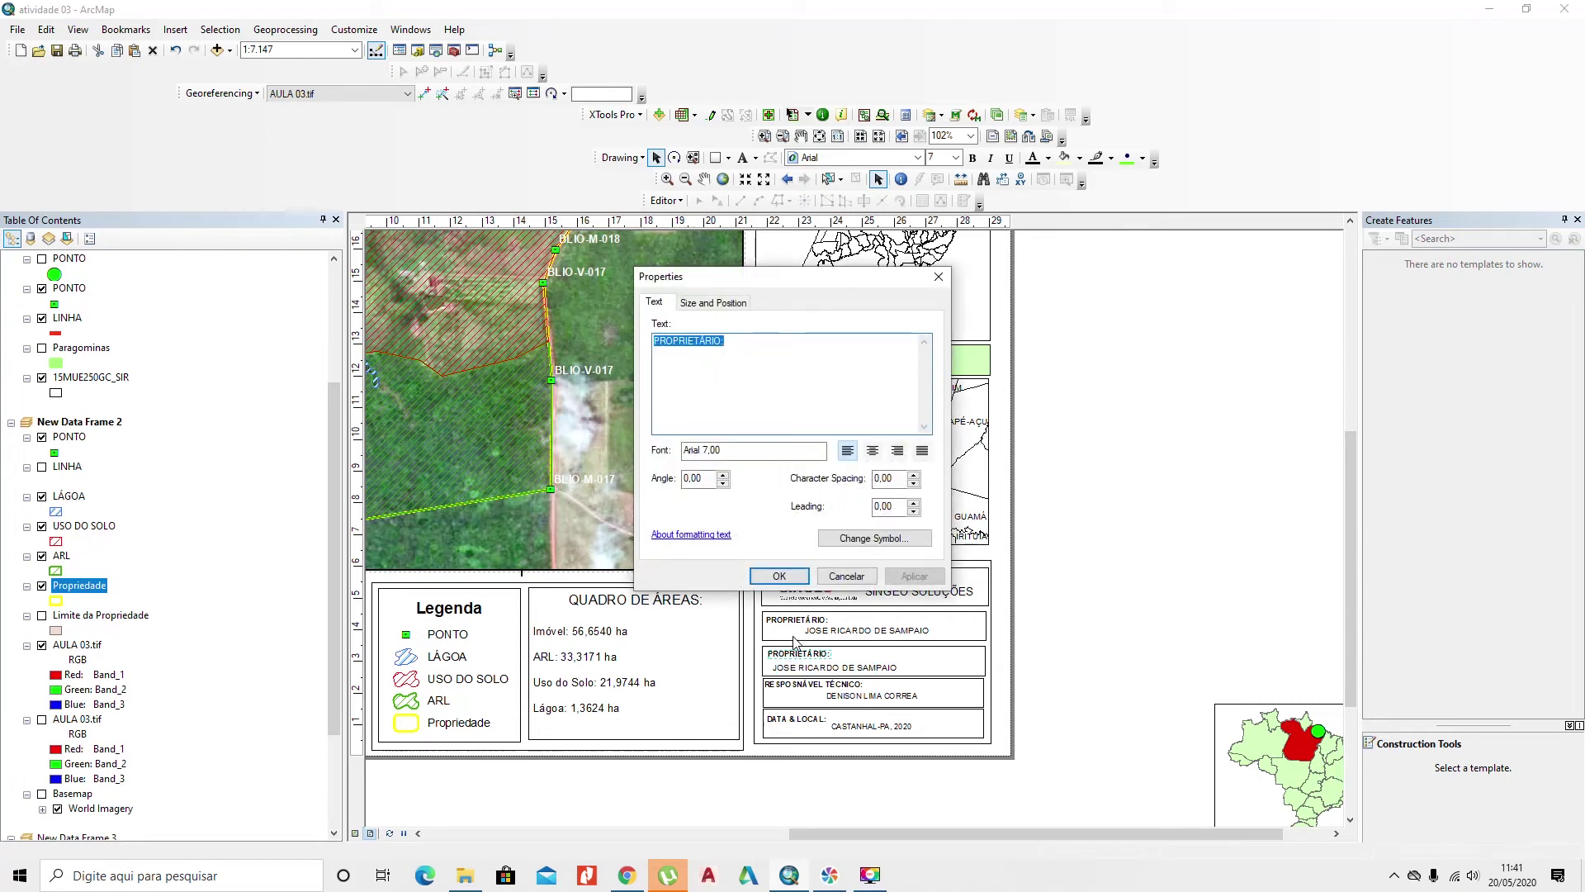
pyautogui.write('SERVIÇO:')
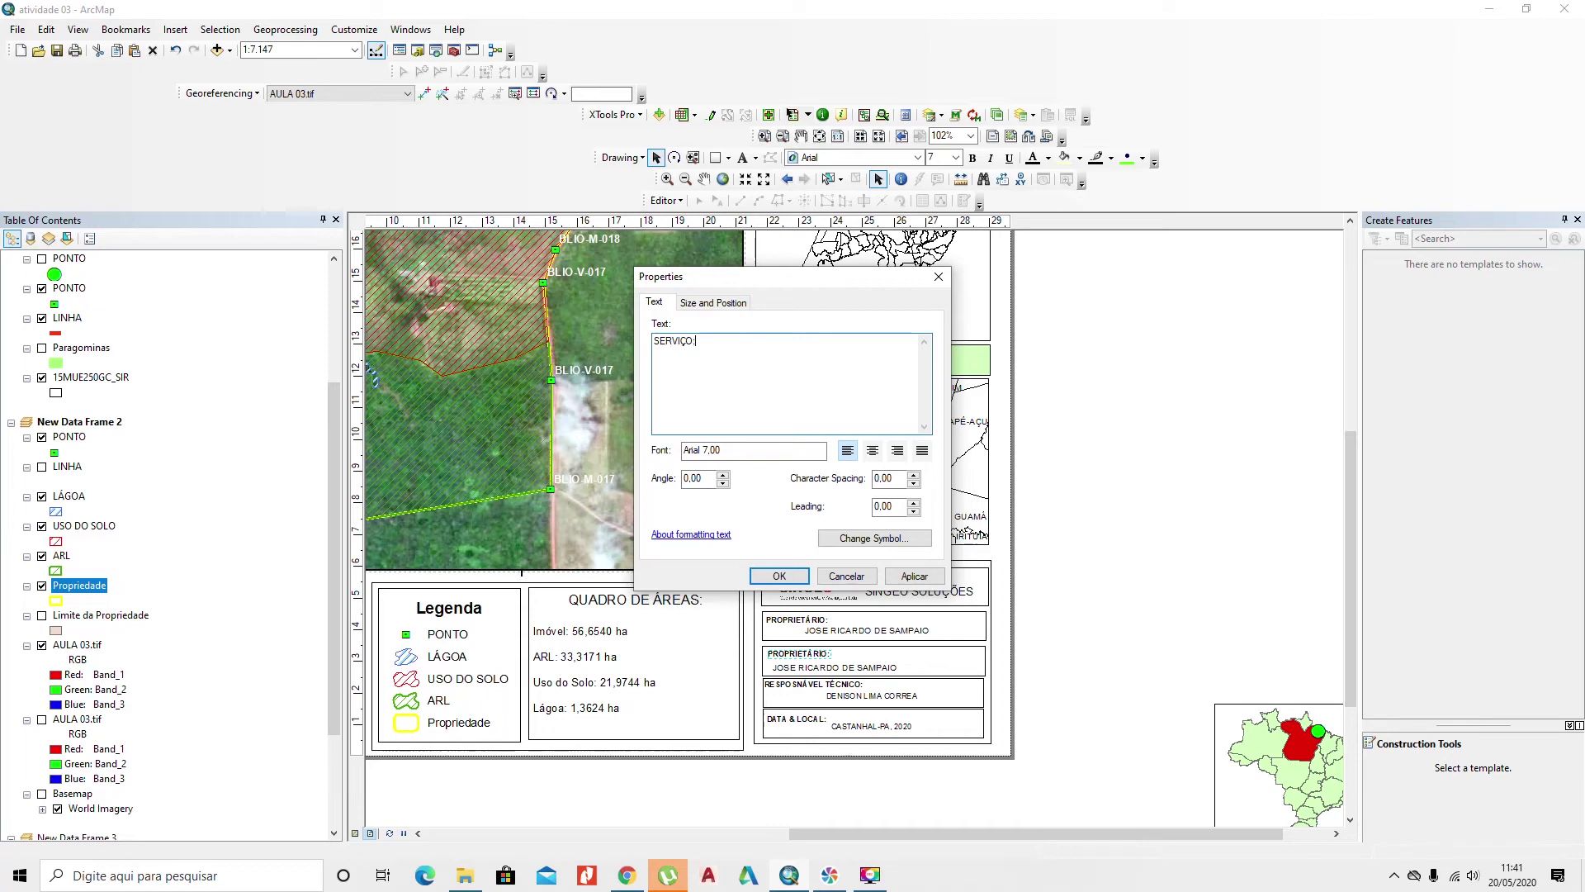
pyautogui.click(779, 575)
pyautogui.doubleClick(832, 668)
pyautogui.write('MAPA DE USO DO SOLO DA PROPRIEDADE SANTA HELENA')
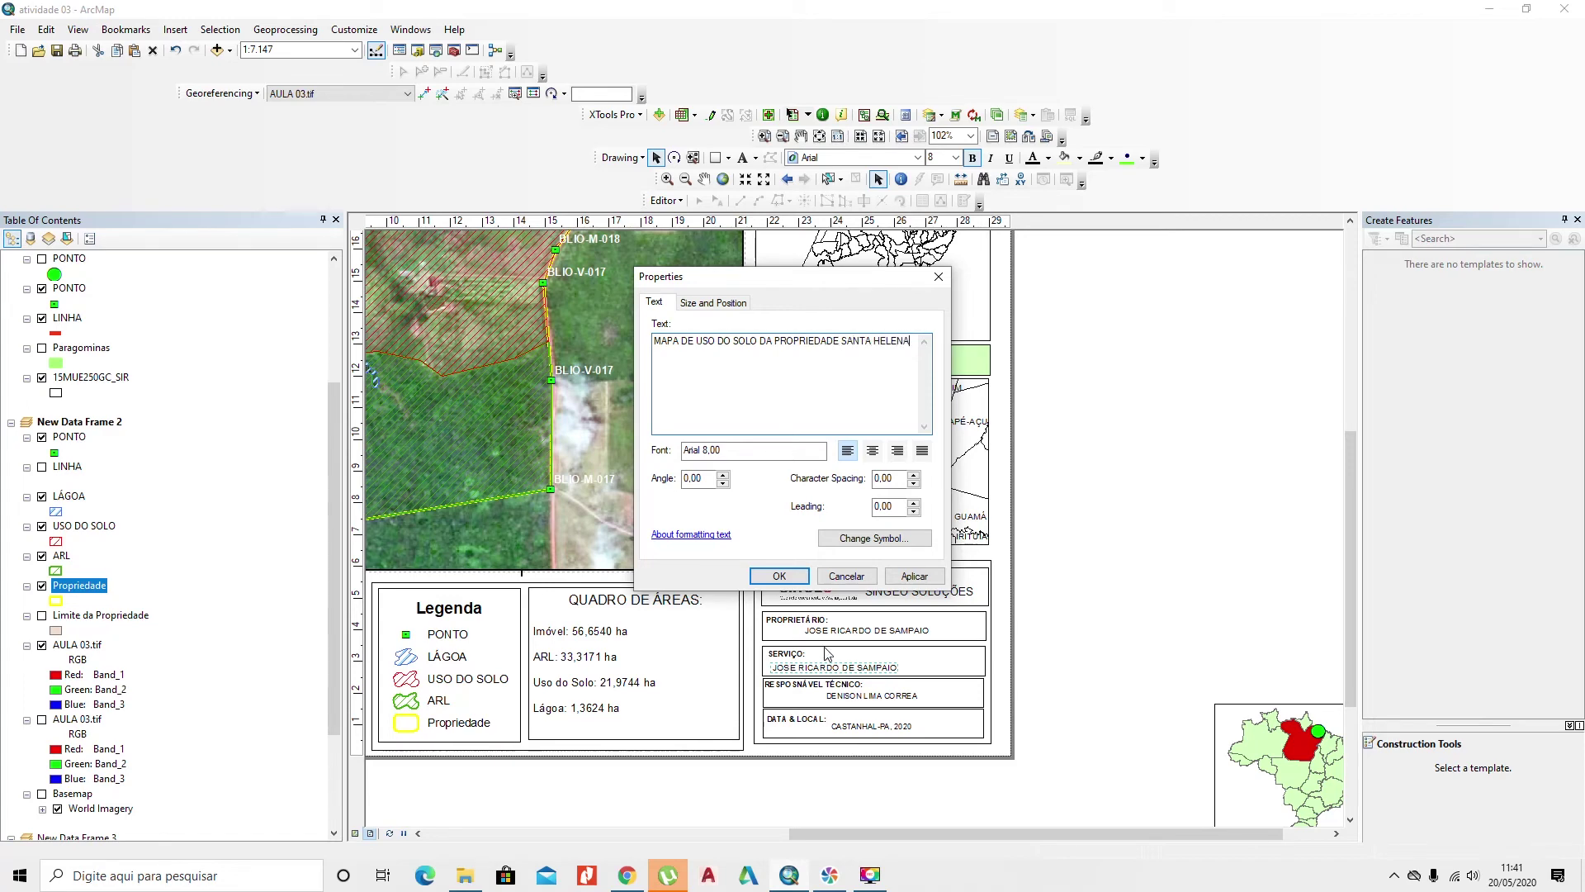
pyautogui.click(787, 583)
# Step: Break the service description onto two lines before 'SANTA' and position it in its box
pyautogui.moveTo(923, 669); pyautogui.dragTo(958, 654)
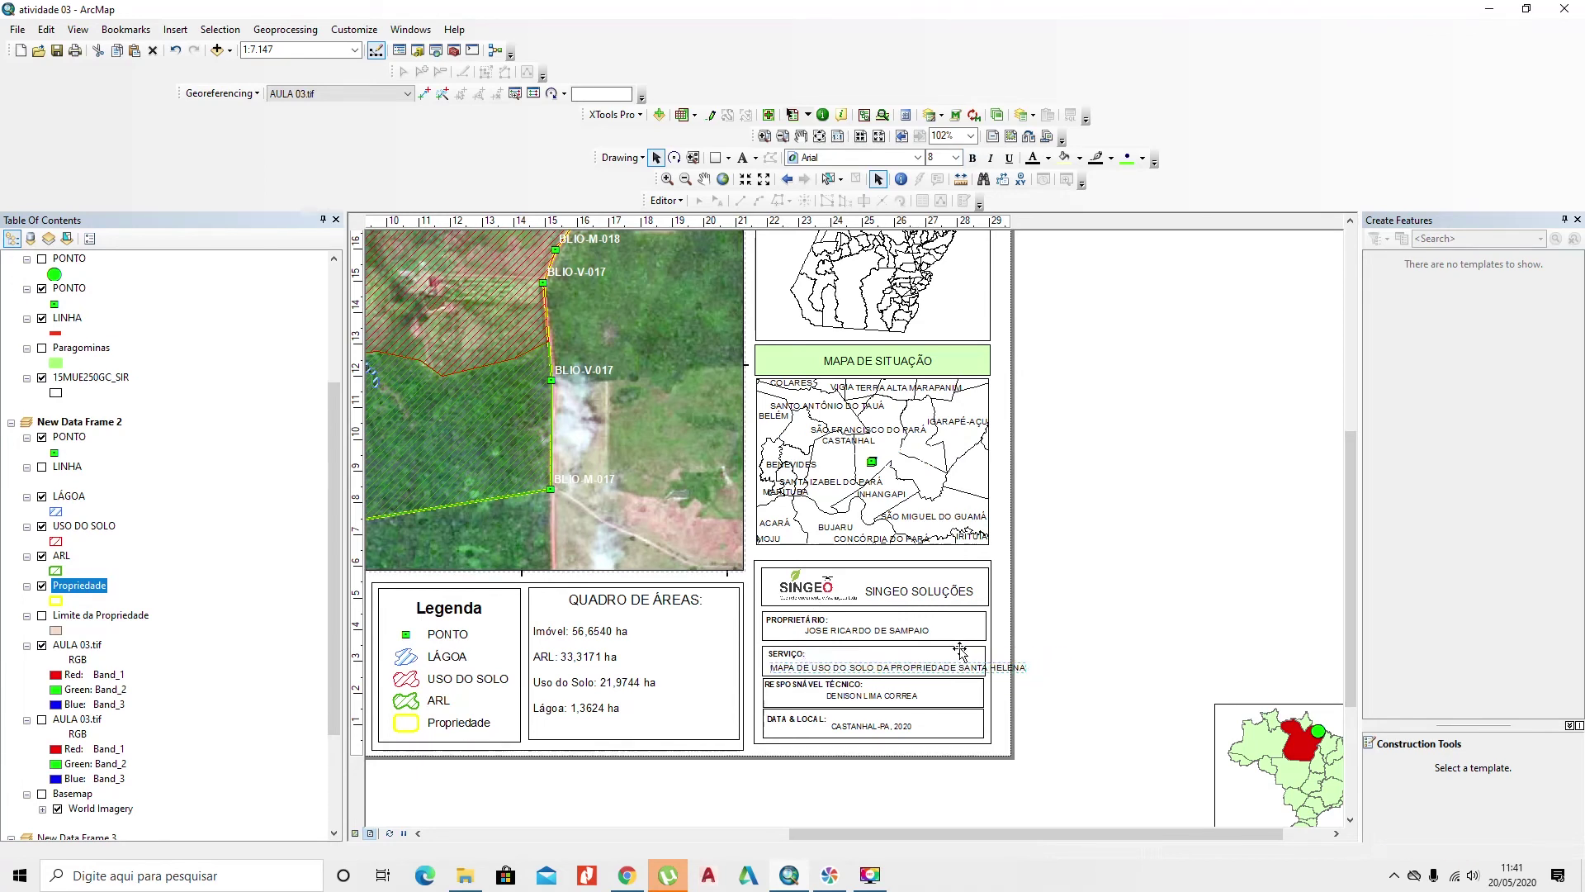
pyautogui.doubleClick(958, 654)
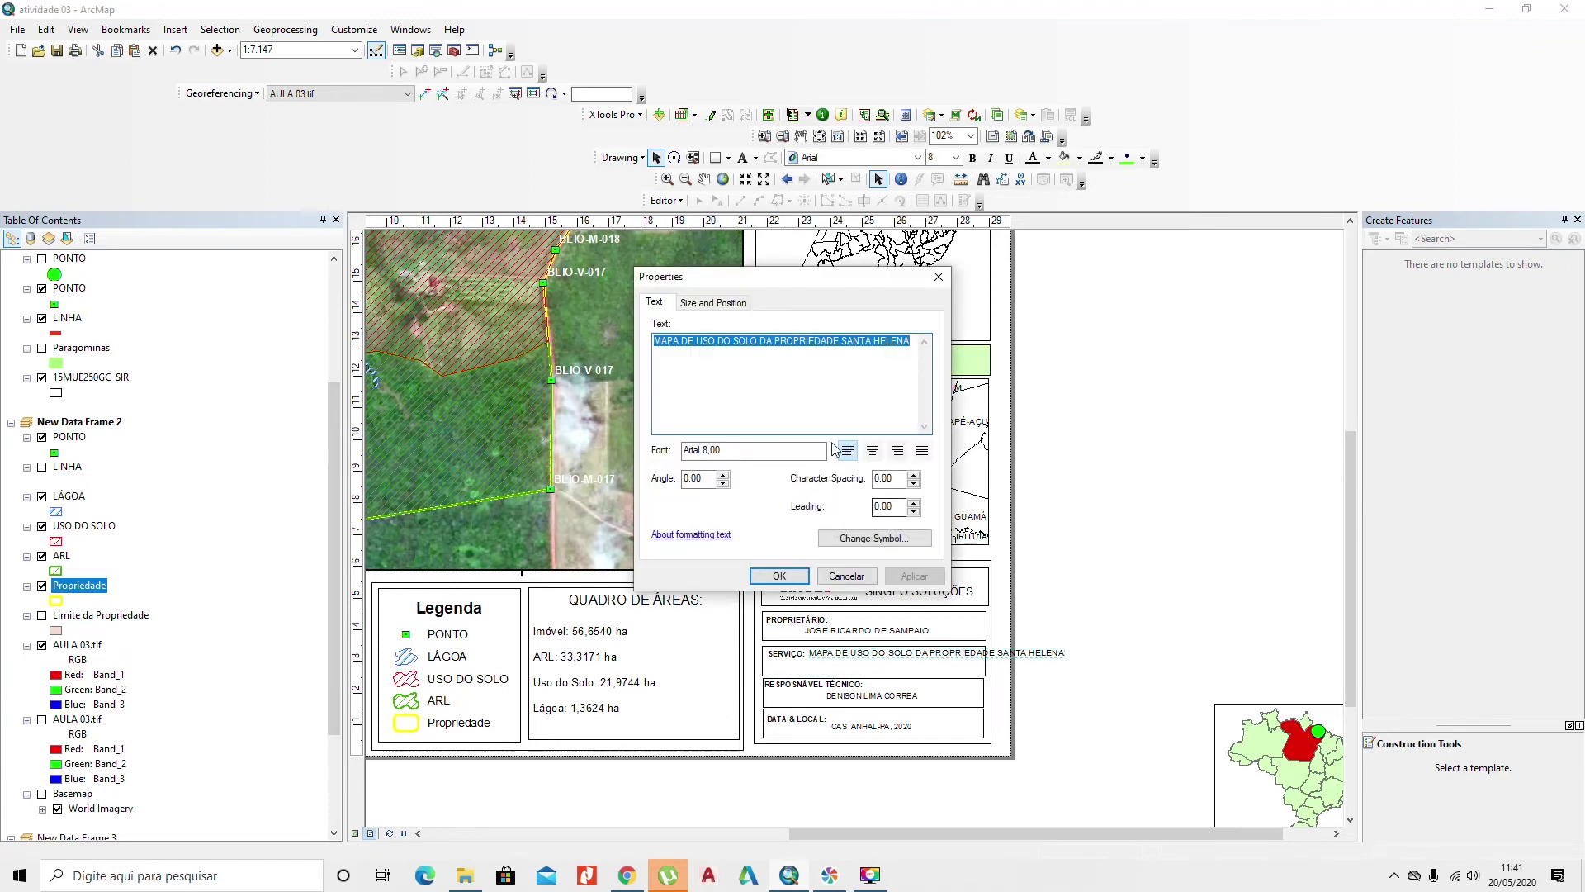
pyautogui.click(842, 343)
pyautogui.press('Return')
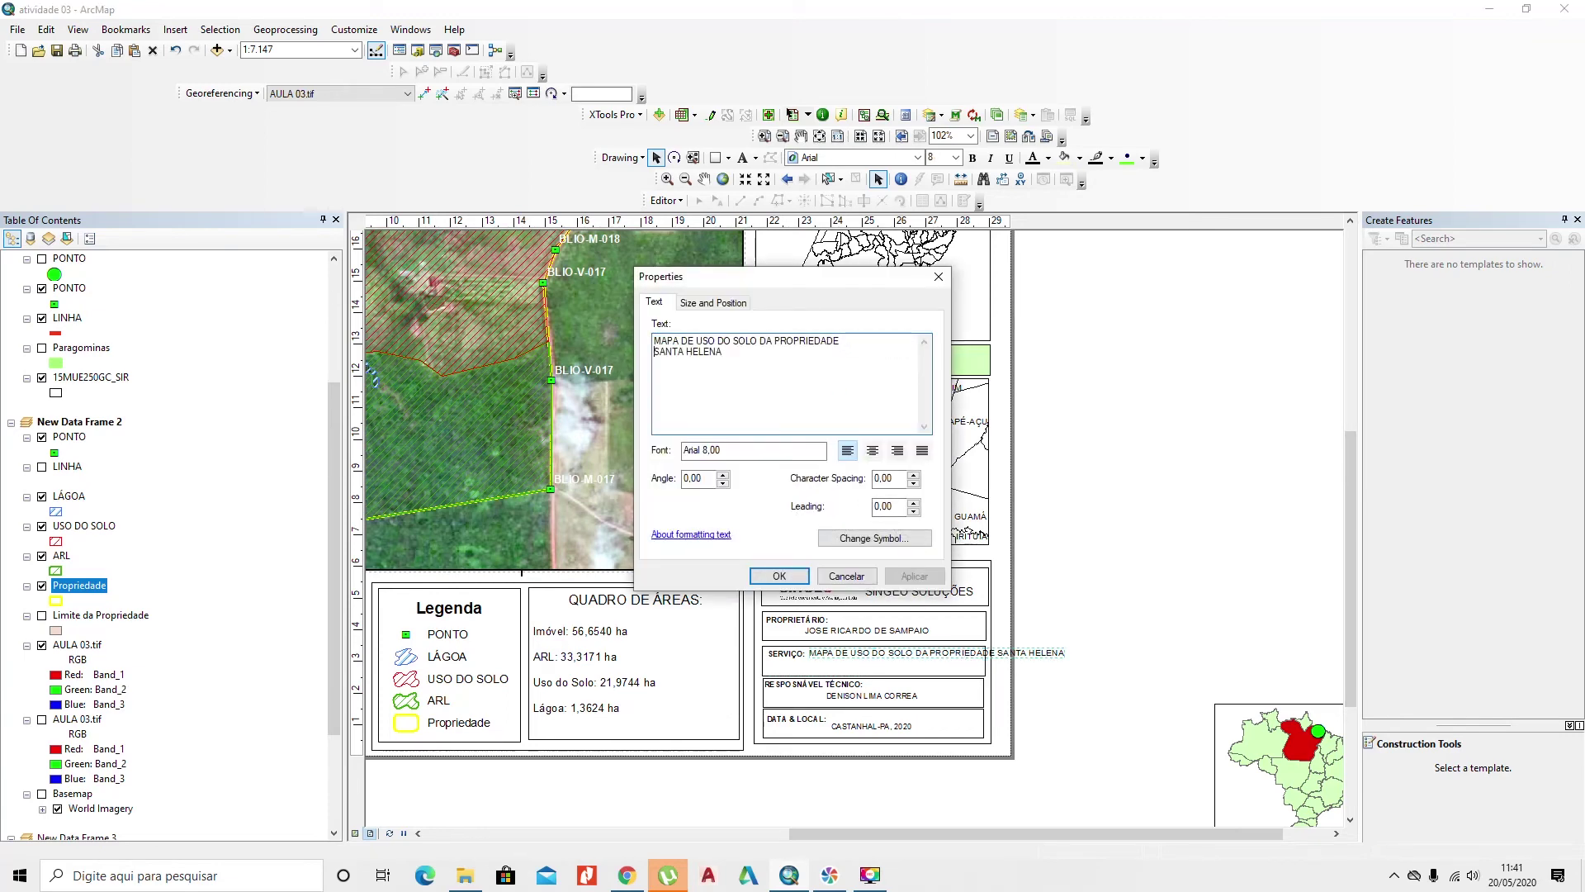
pyautogui.click(797, 578)
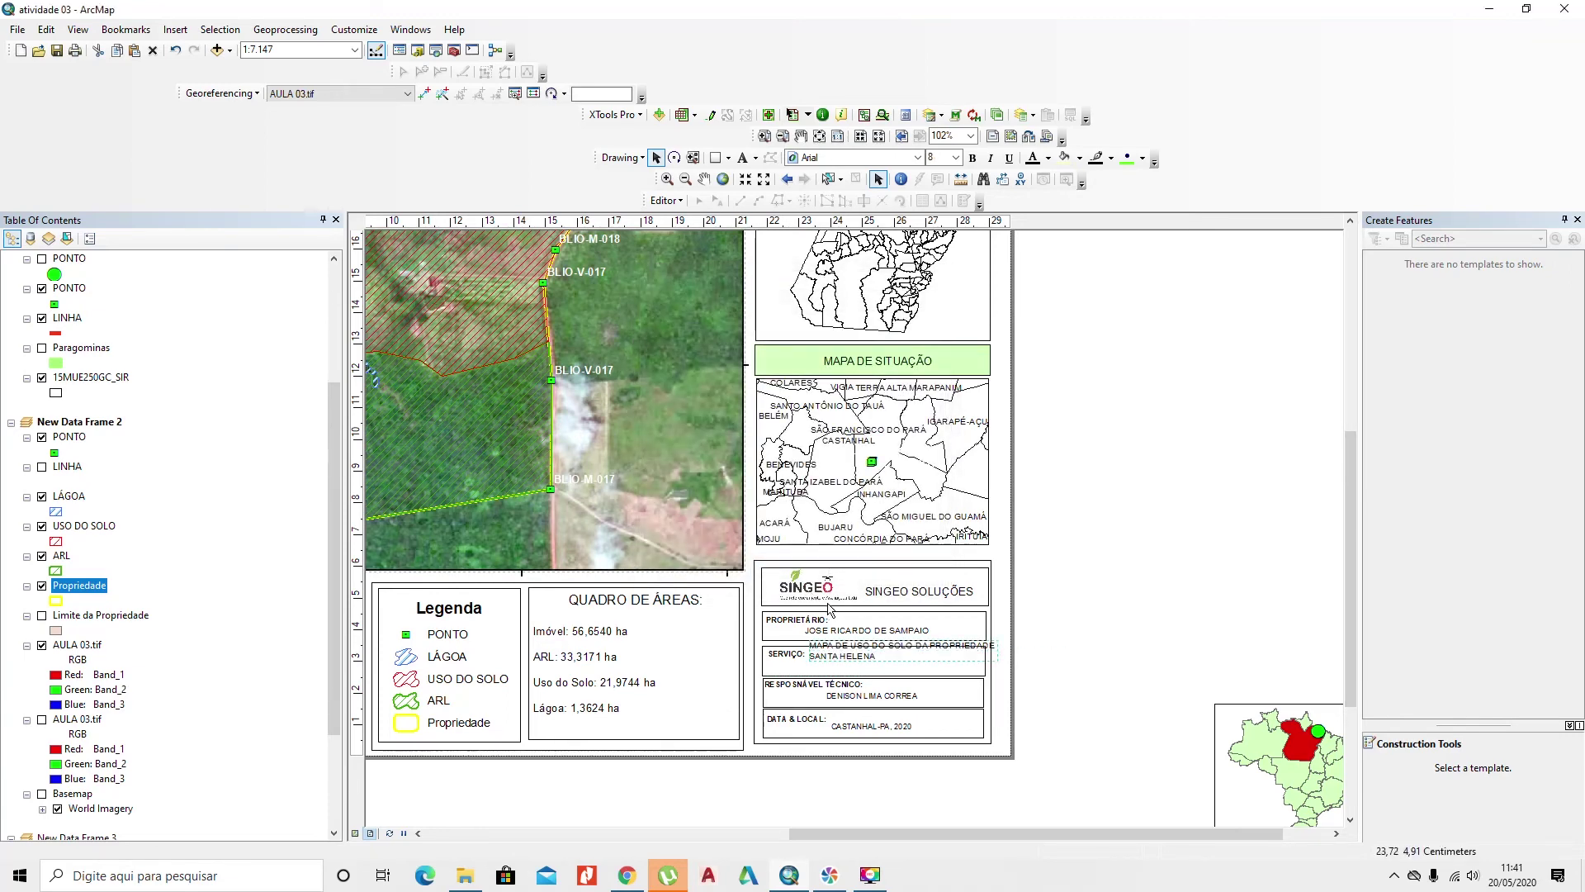
pyautogui.moveTo(895, 650); pyautogui.dragTo(826, 671)
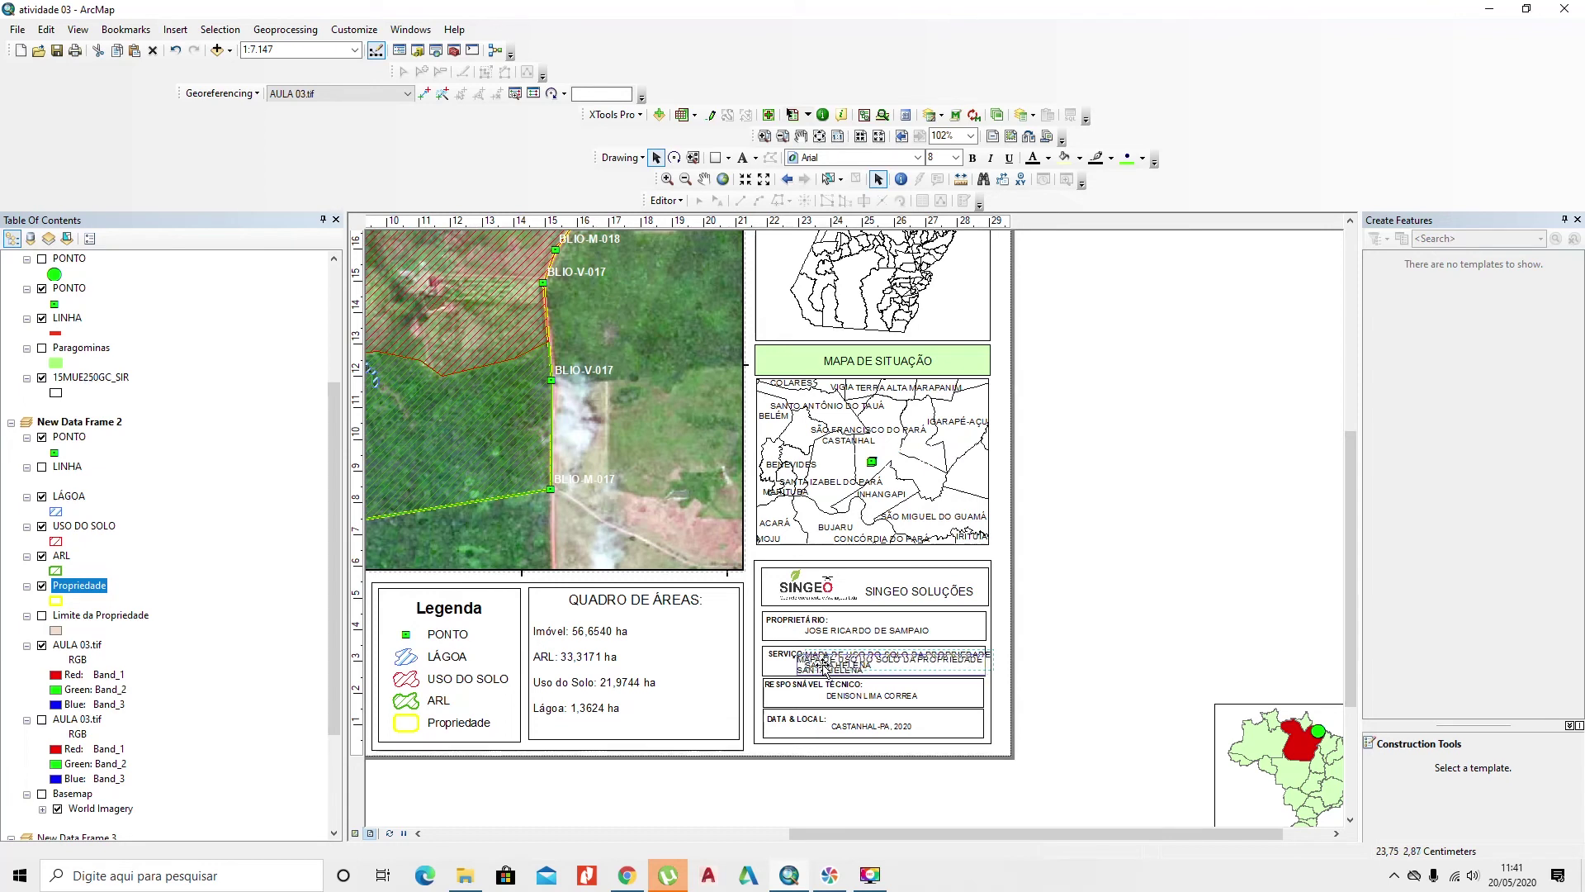
pyautogui.click(782, 653)
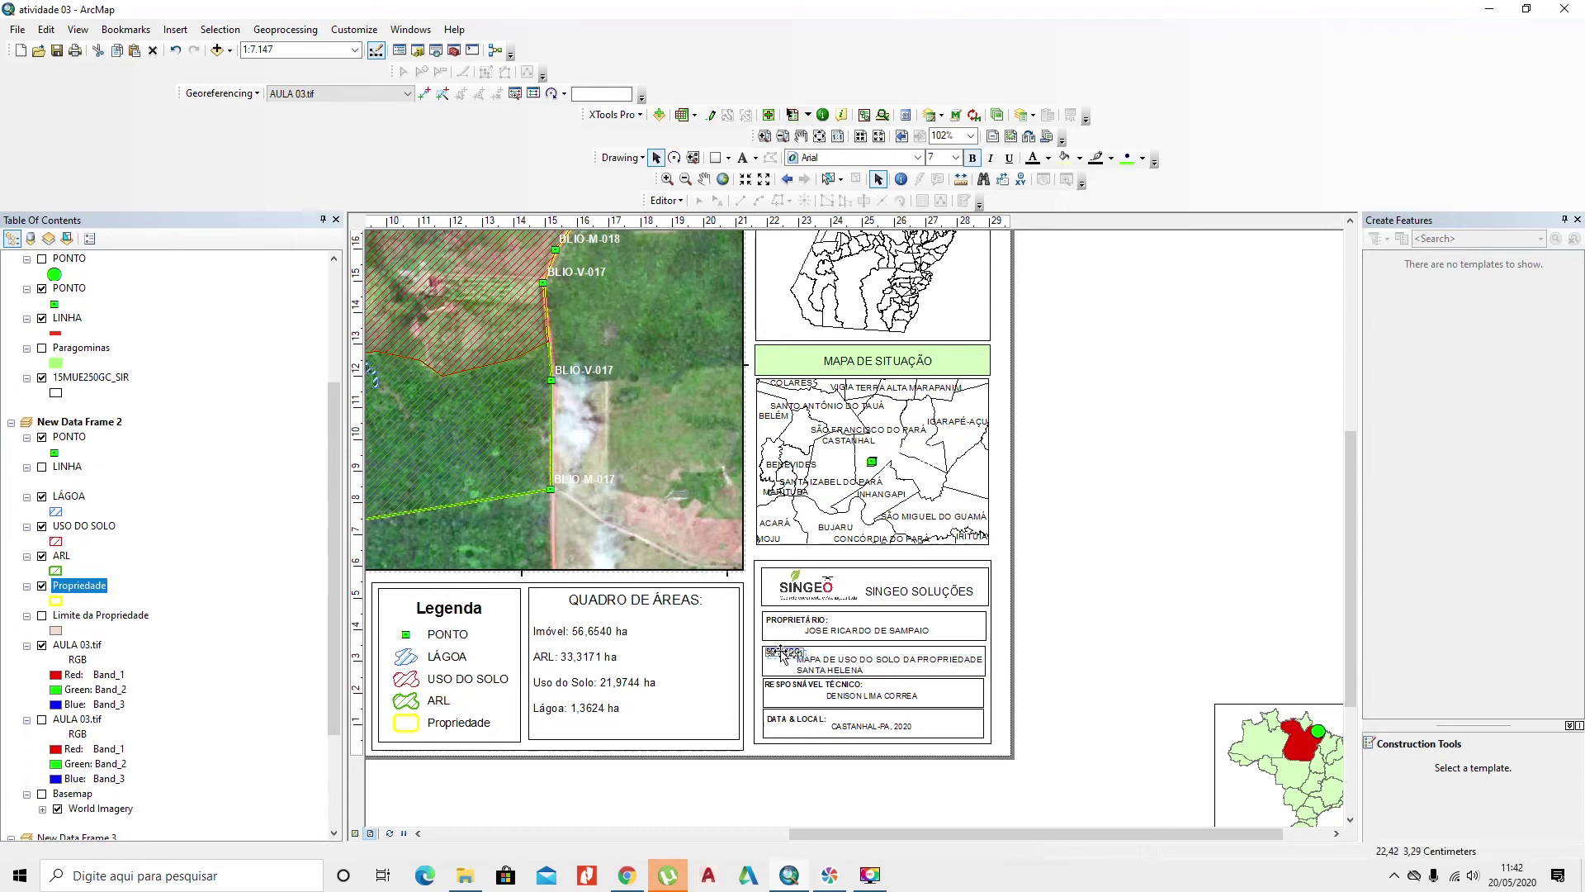
# Step: Resize the DATA & LOCAL box from its top edge to sit under the RESPONSÁVEL TÉCNICO box
pyautogui.scroll(2, 1041, 658)
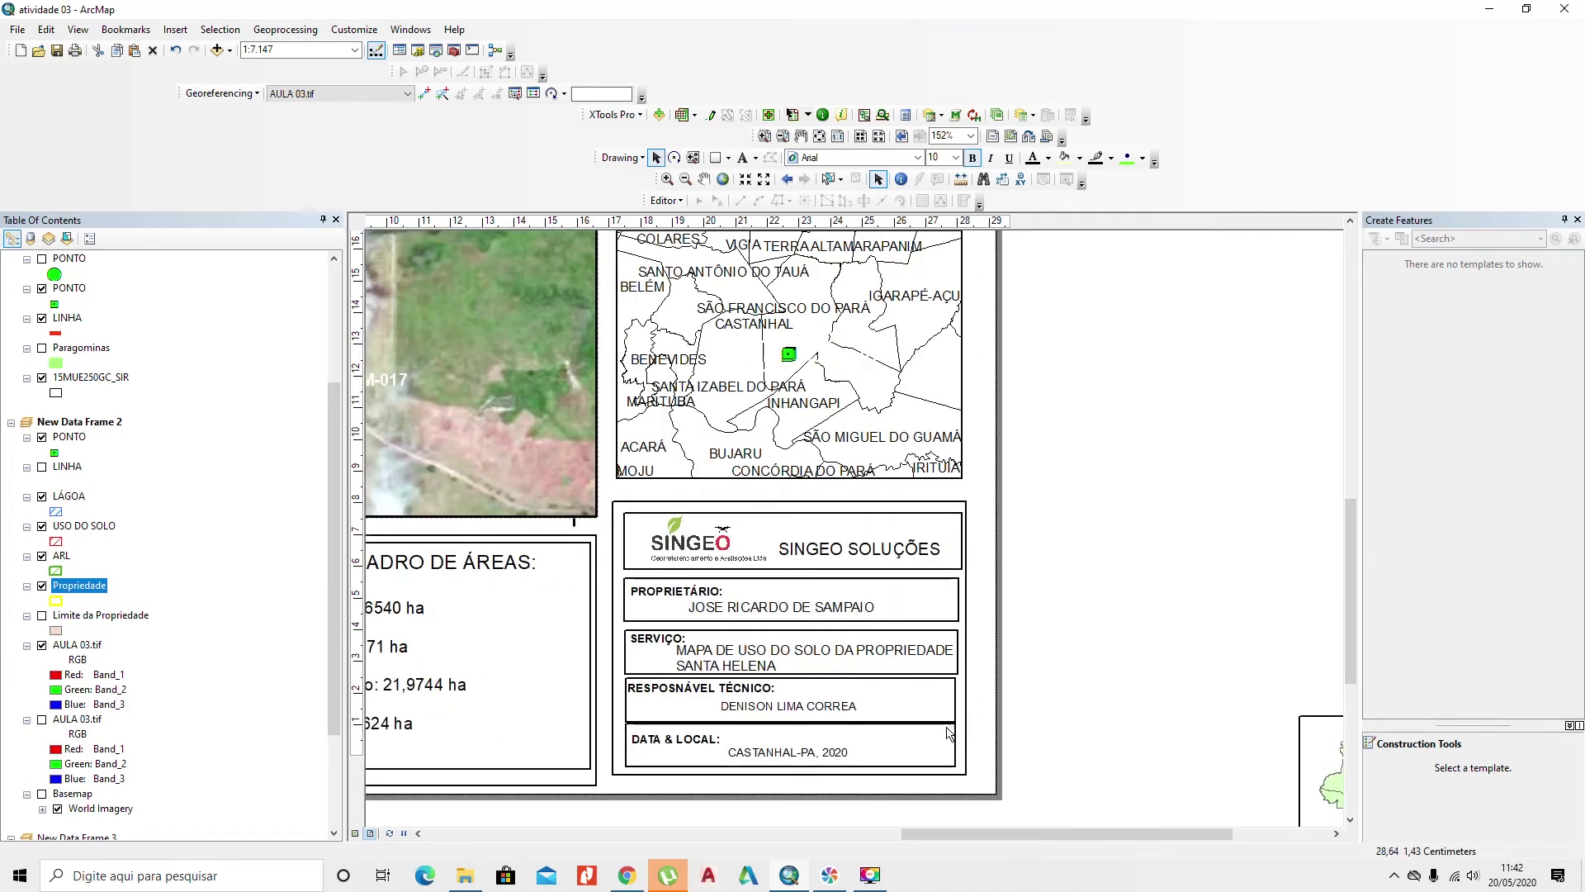
pyautogui.click(954, 700)
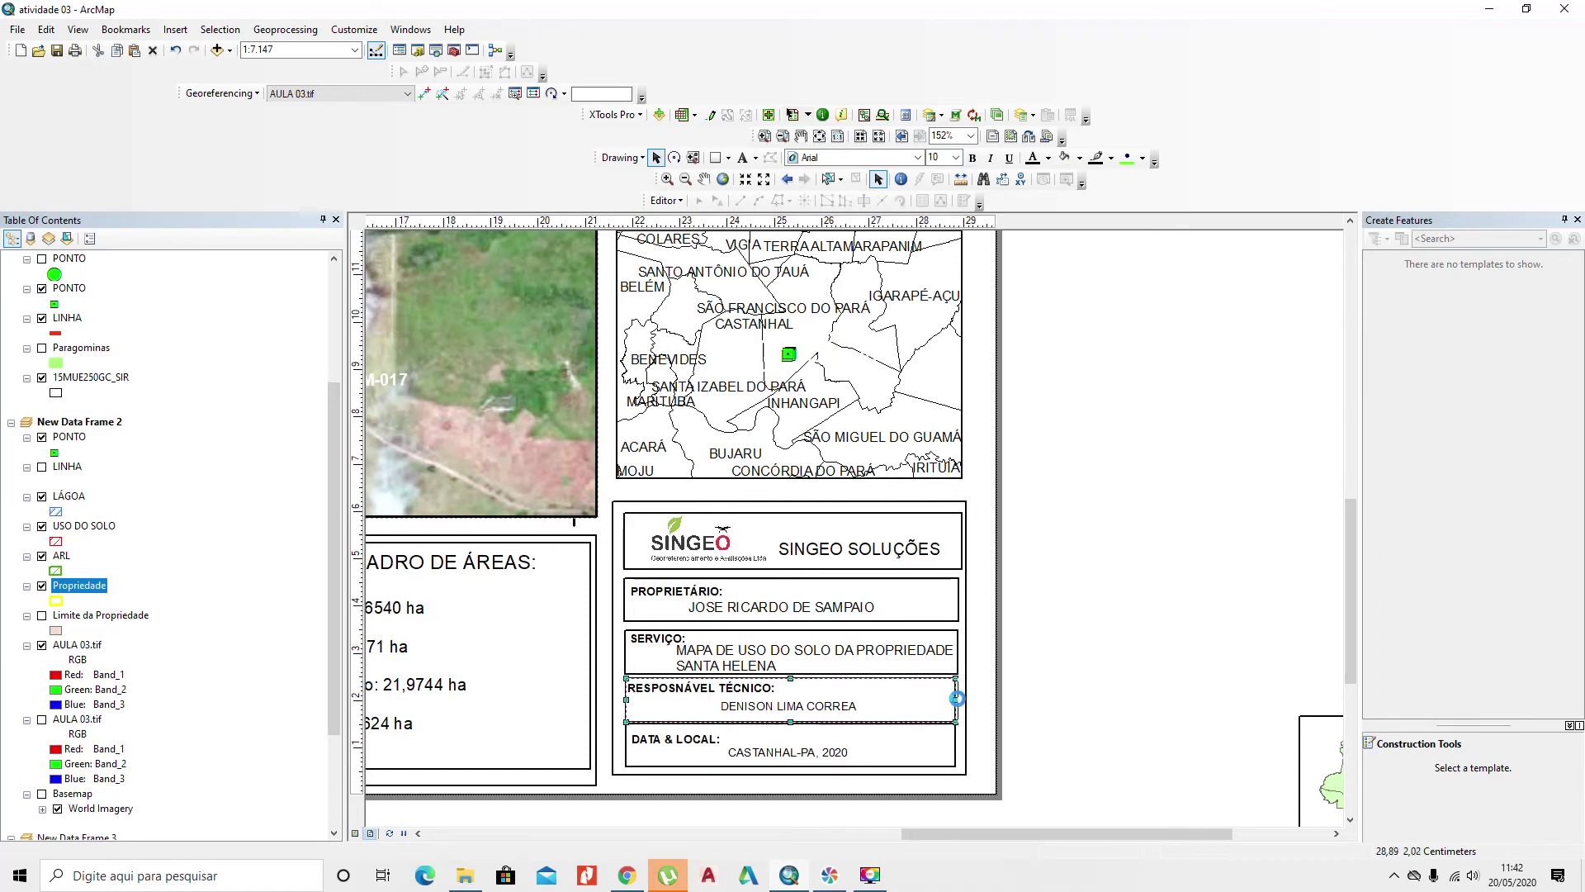
pyautogui.click(850, 636)
pyautogui.click(828, 703)
pyautogui.click(817, 739)
pyautogui.moveTo(790, 724); pyautogui.dragTo(791, 726)
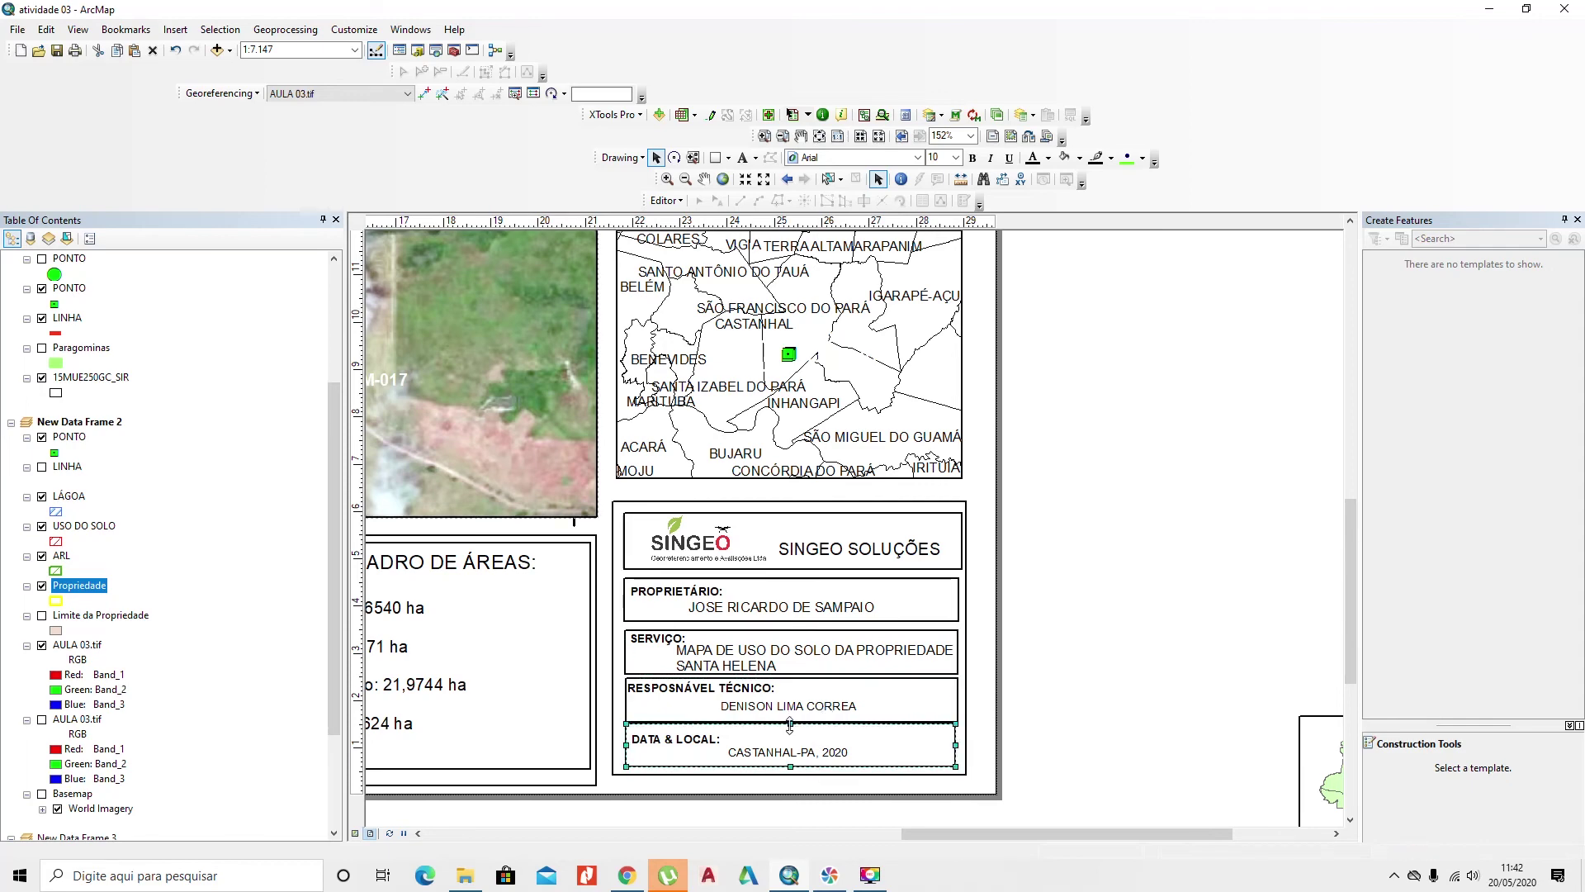
pyautogui.click(1071, 710)
pyautogui.scroll(3, 1071, 710)
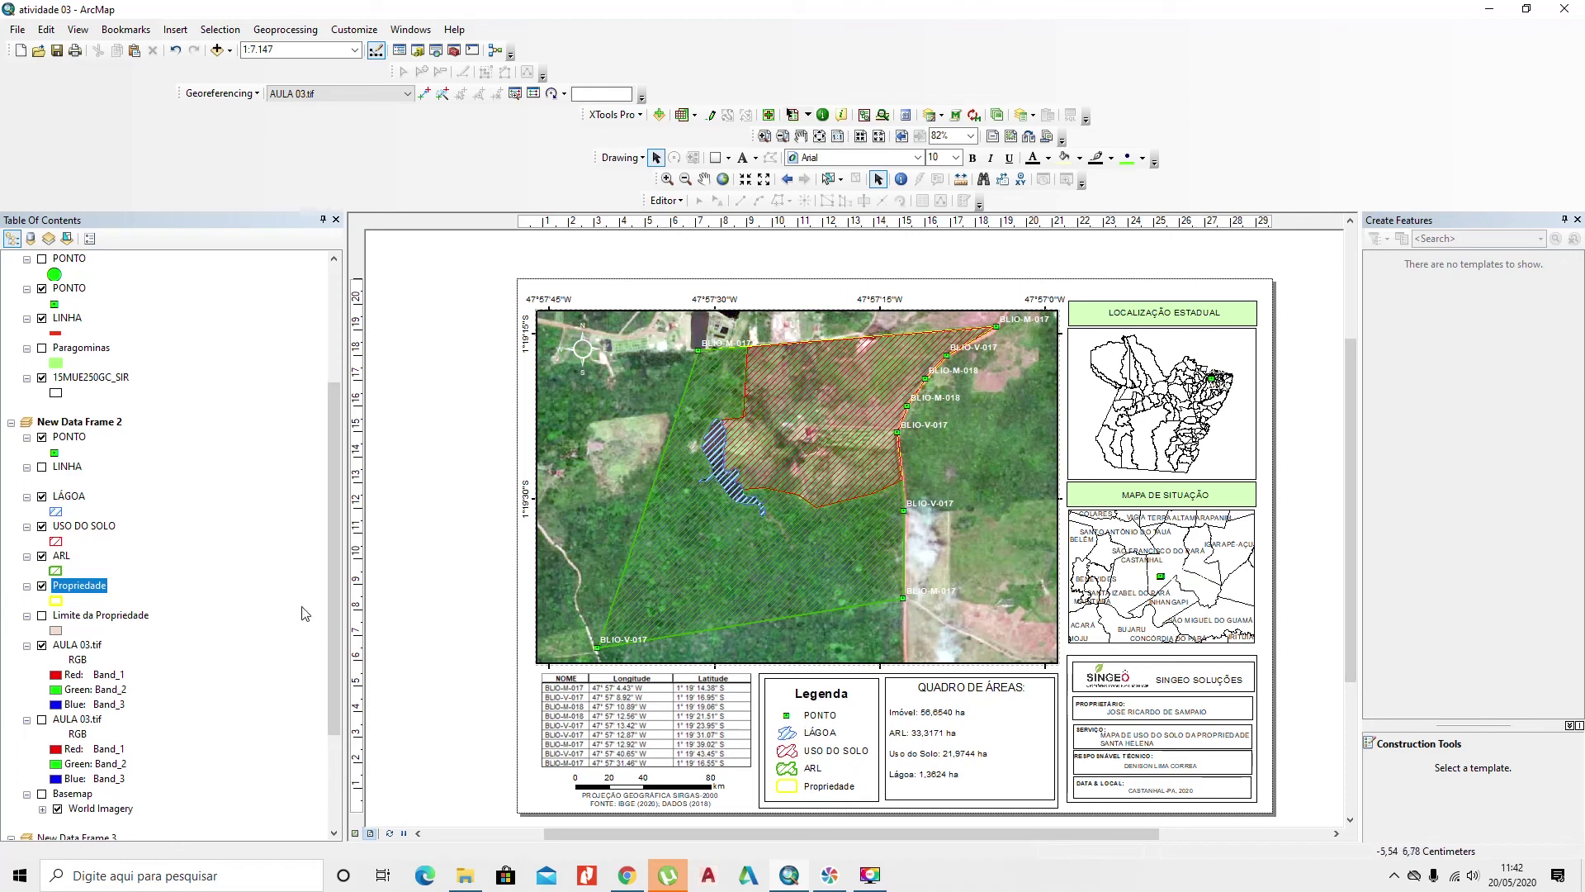
# Step: Rename the PONTO layer to VÉRTICES in its Layer Properties
pyautogui.rightClick(82, 443)
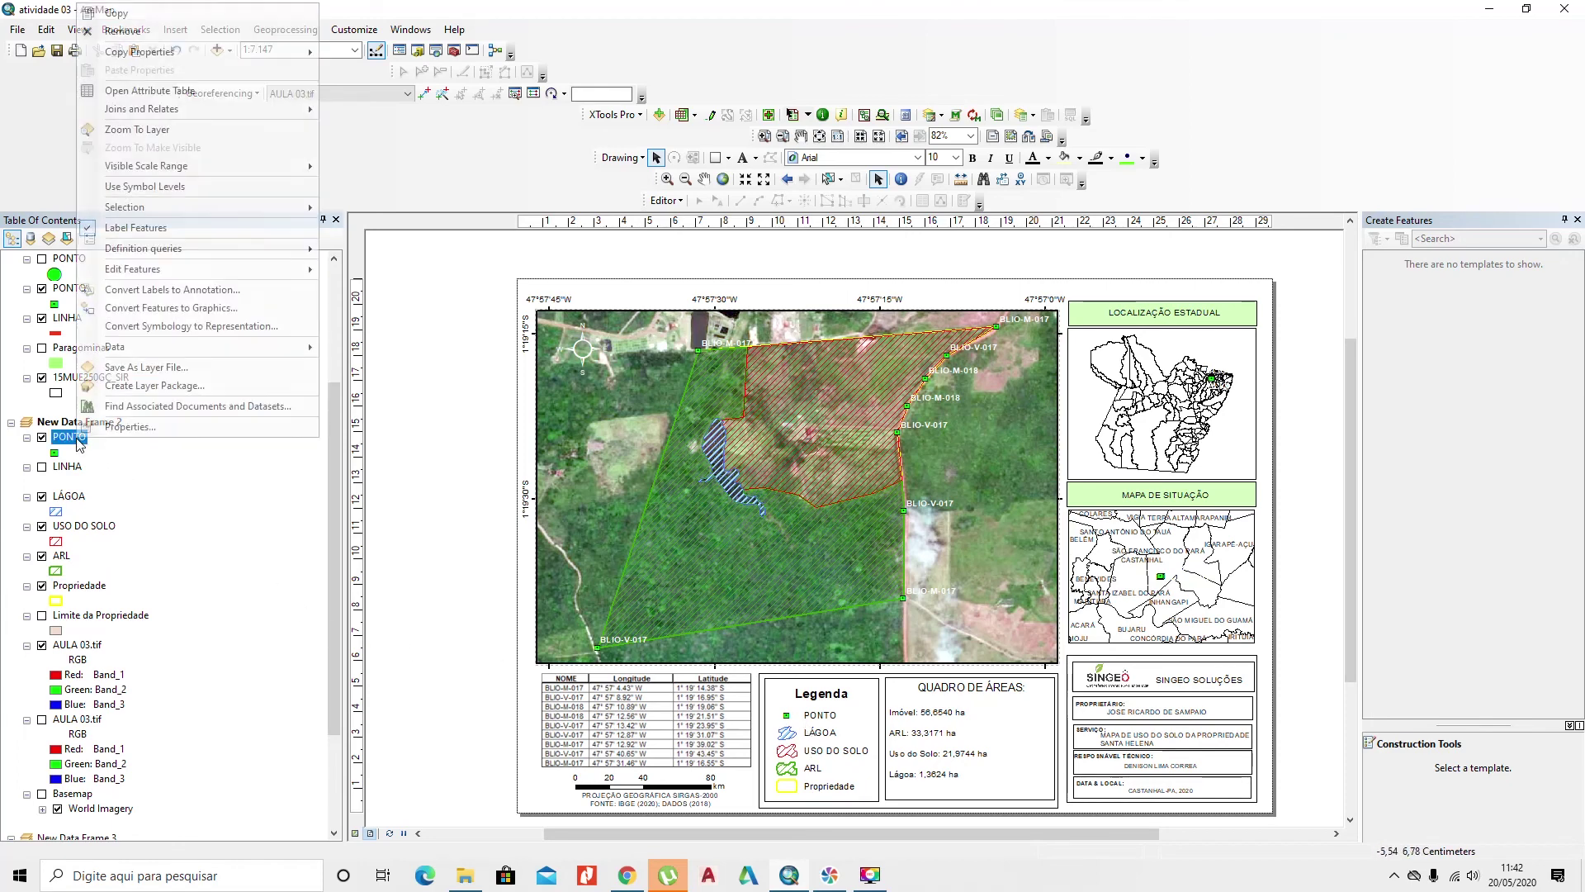
pyautogui.click(154, 425)
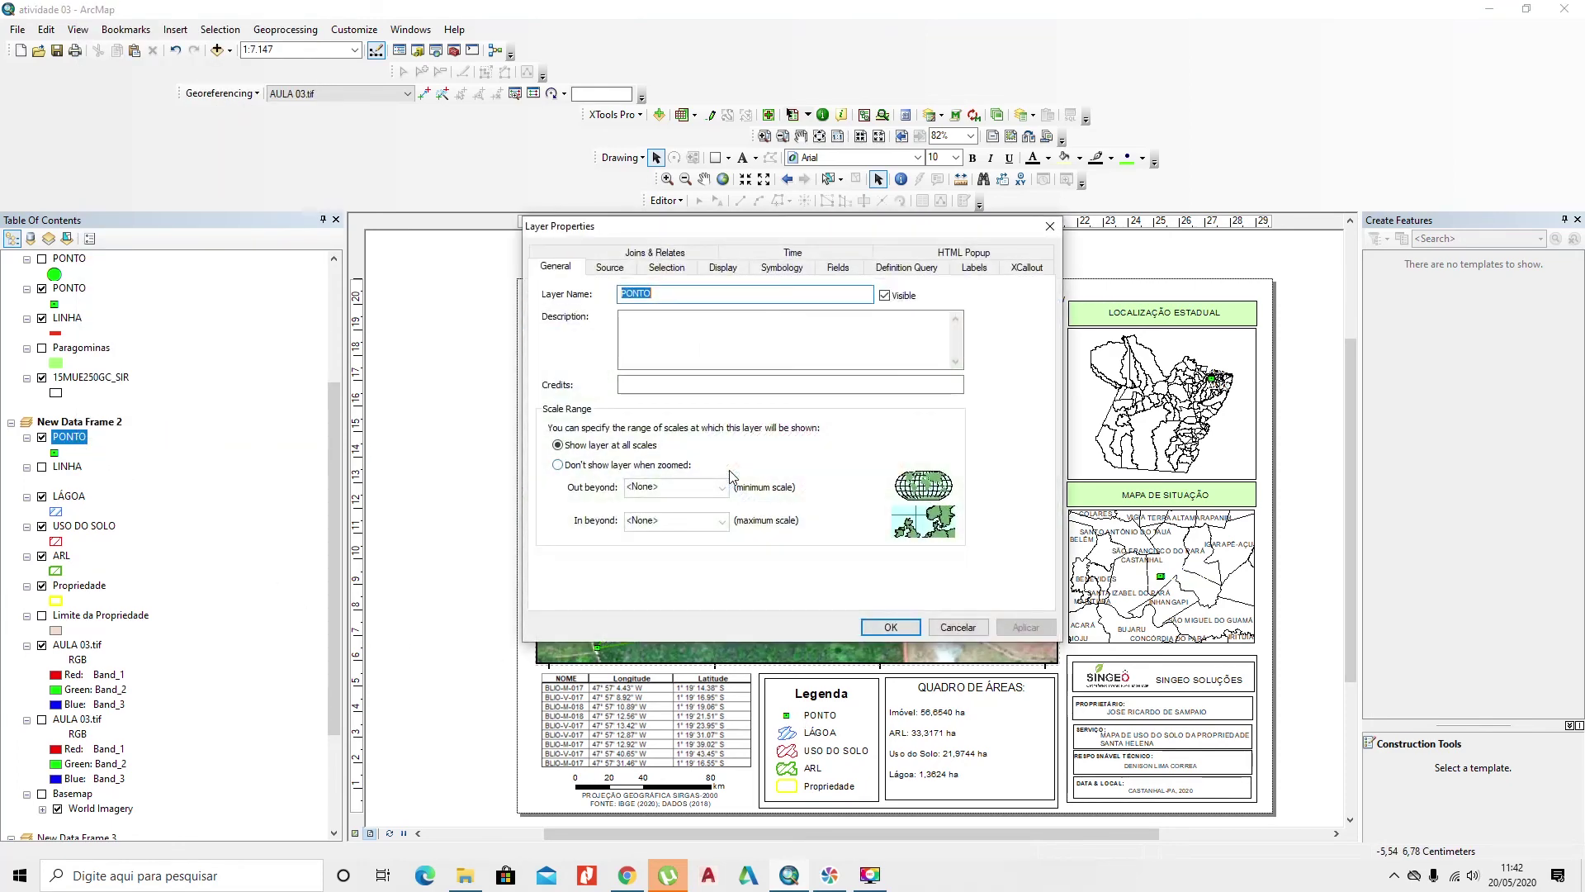
pyautogui.press('BackSpace')
pyautogui.write('ce')
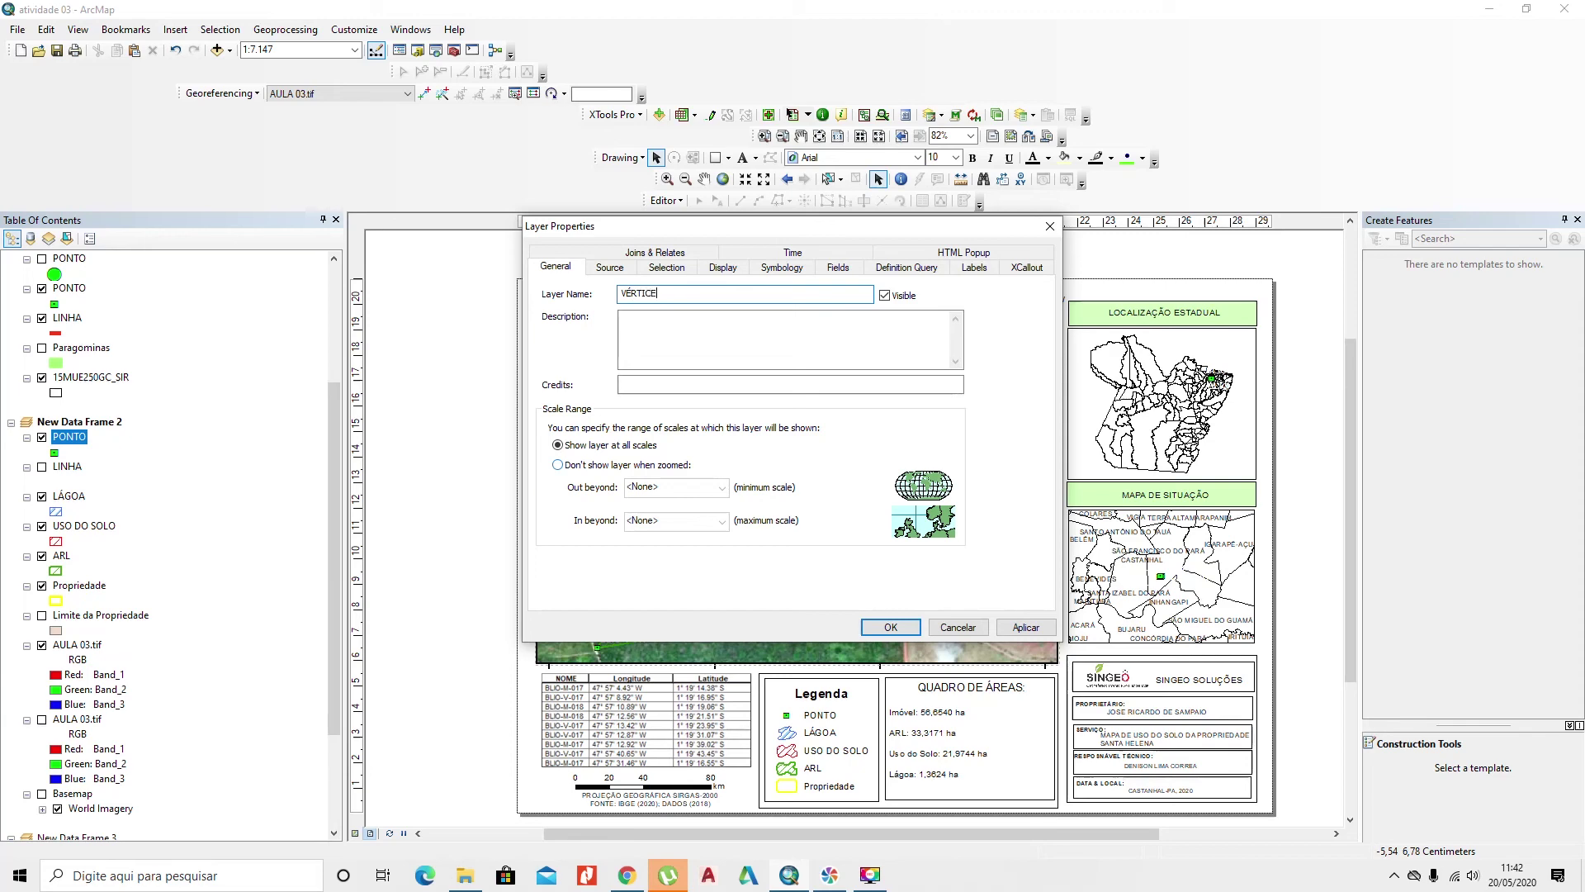
pyautogui.click(890, 627)
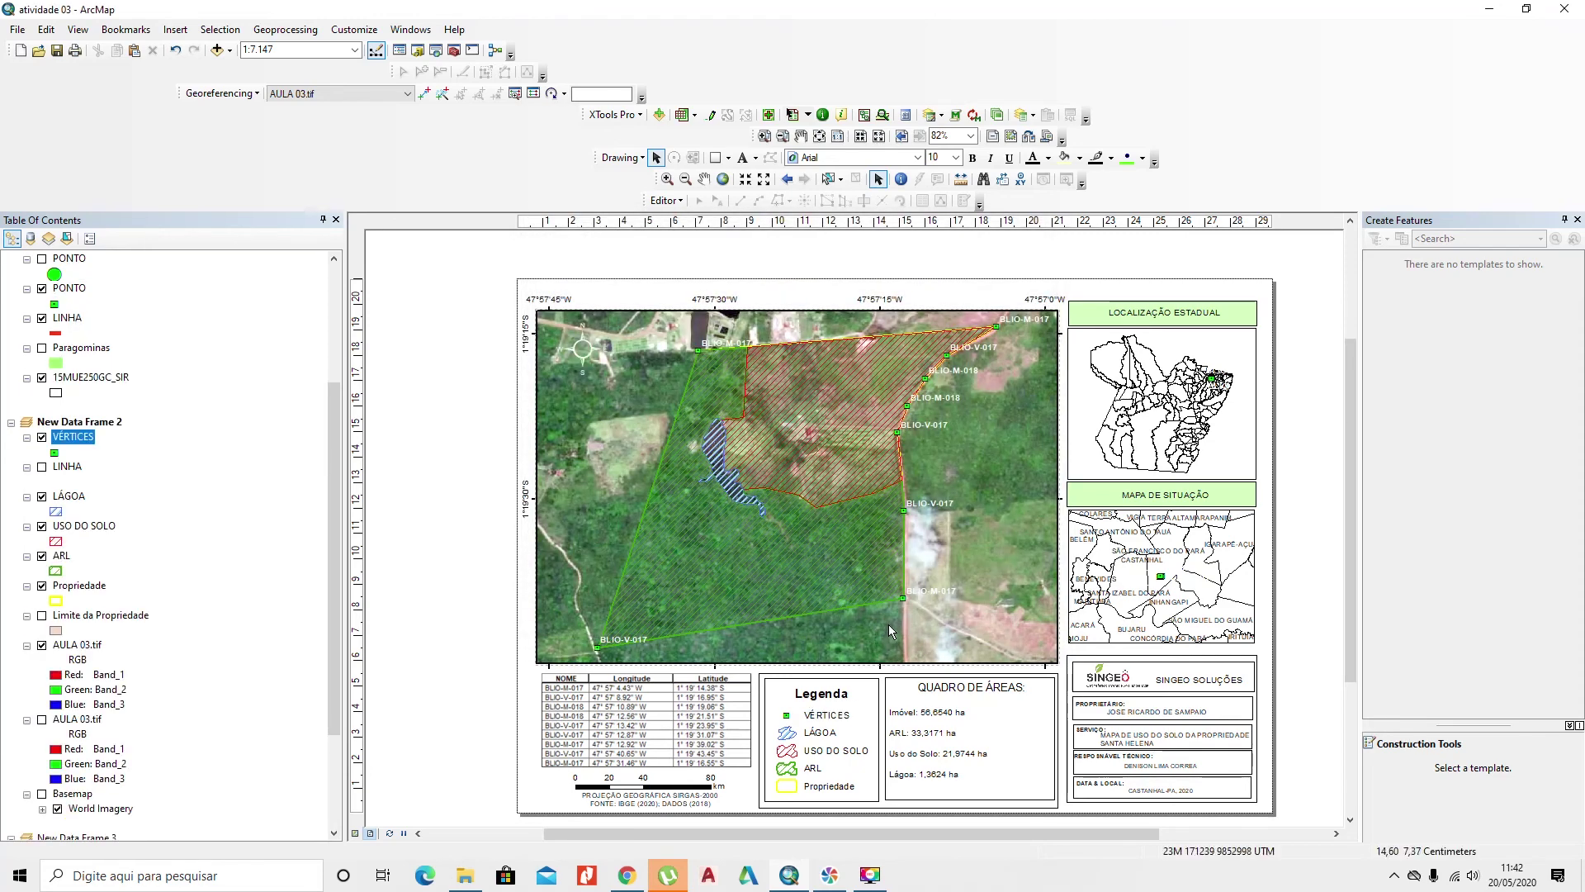
# Step: Rename the Propriedade layer to SANTA HELENA in its Layer Properties
pyautogui.click(97, 588)
pyautogui.rightClick(97, 588)
pyautogui.click(132, 566)
pyautogui.write('SA')
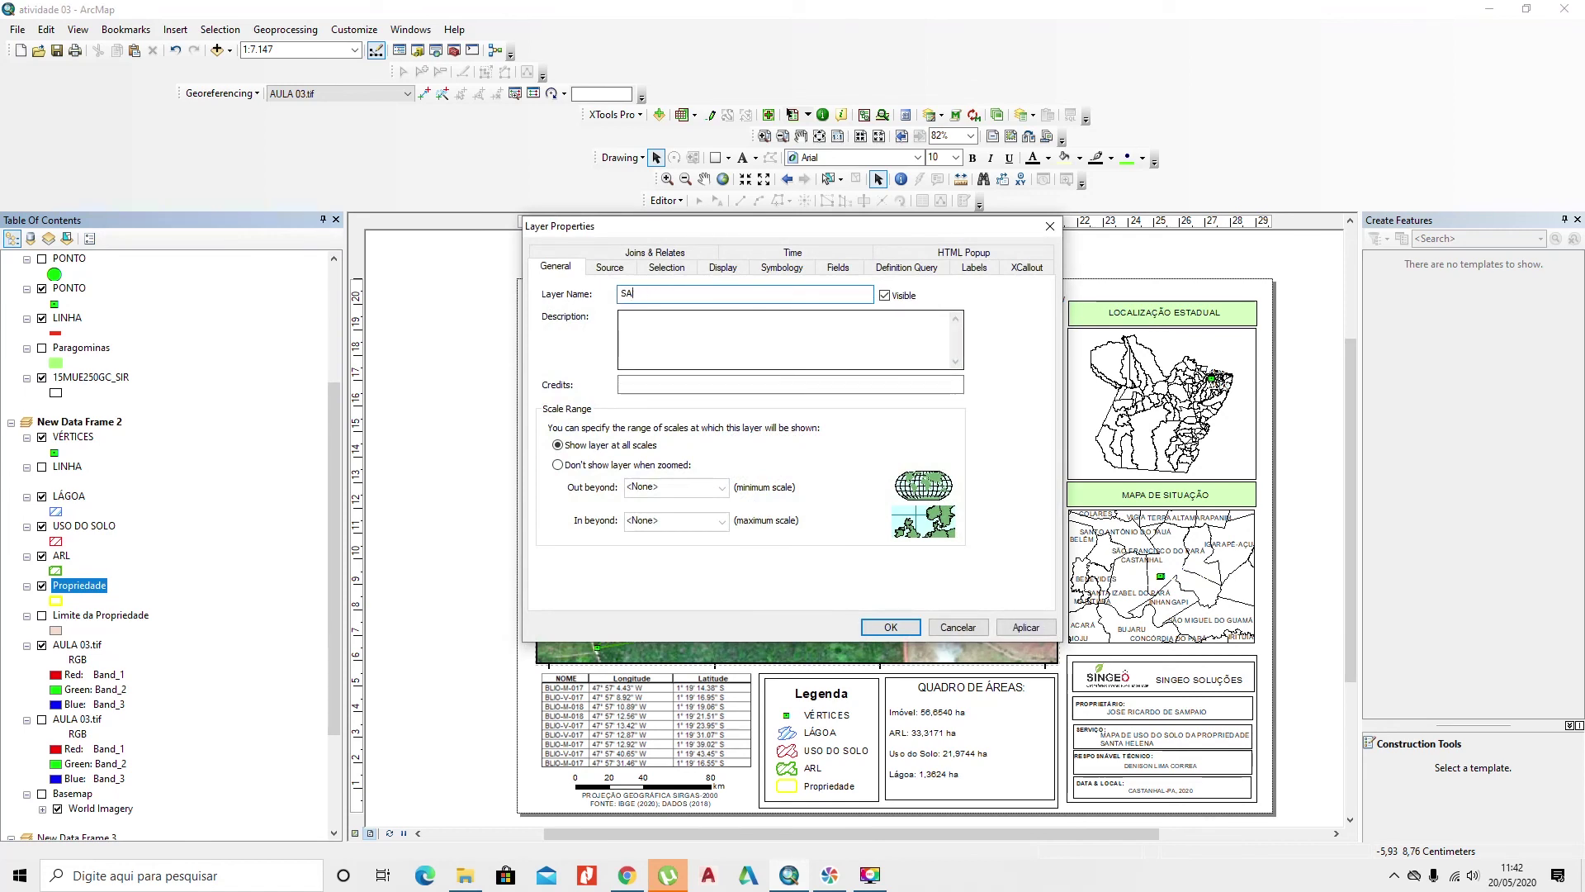
pyautogui.write('MNTANTA HELENA')
pyautogui.click(890, 627)
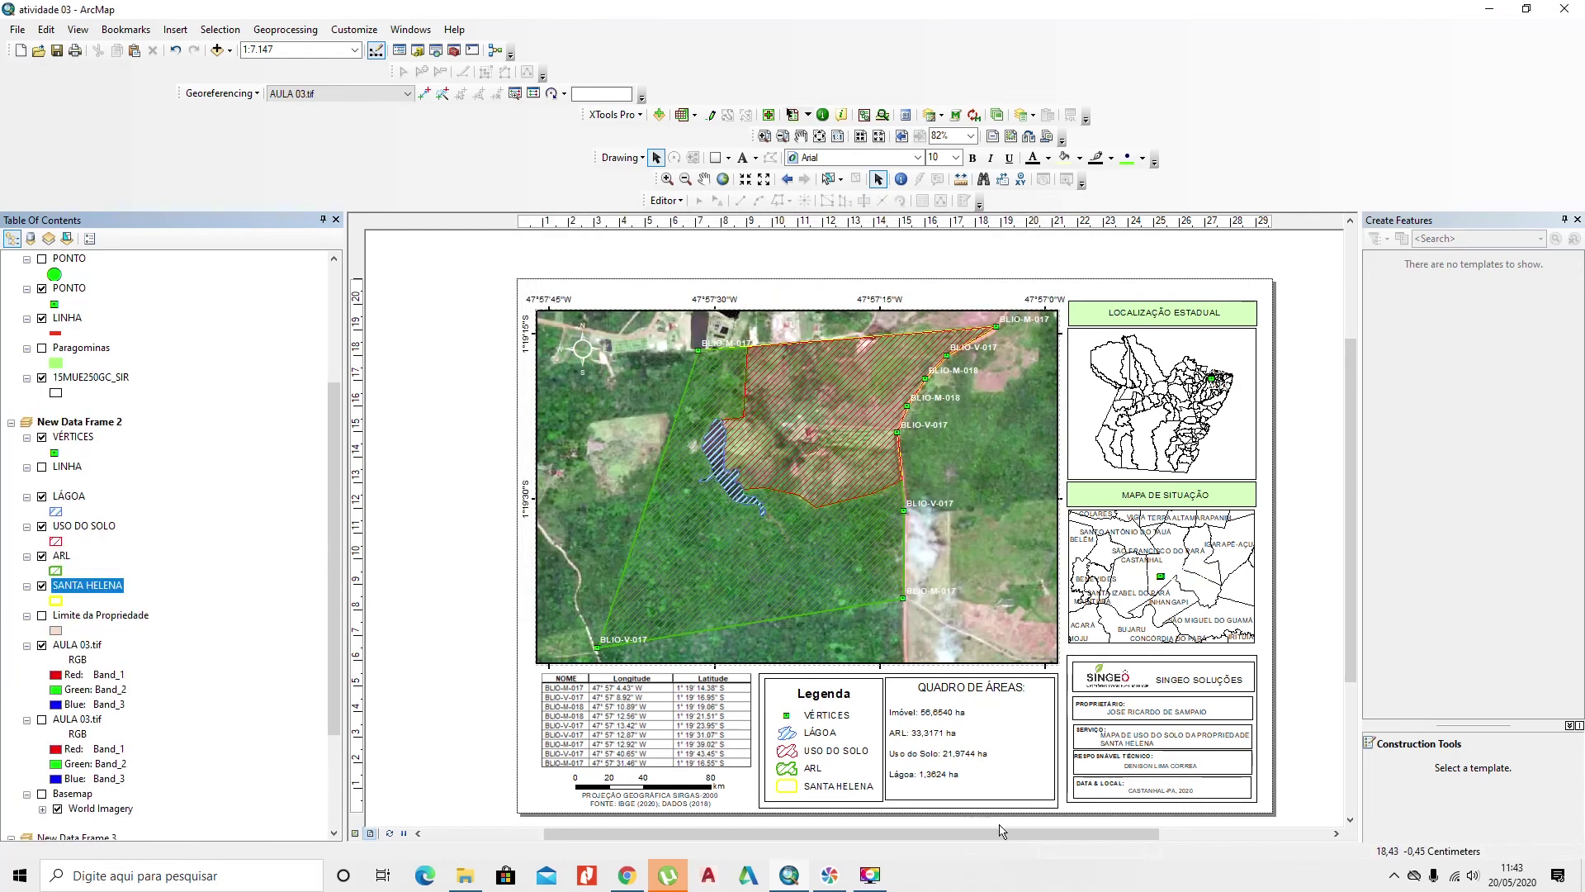
# Step: Drag the QUADRO DE ÁREAS frame's bottom edge down to align with the legend, then view the whole page
pyautogui.click(963, 798)
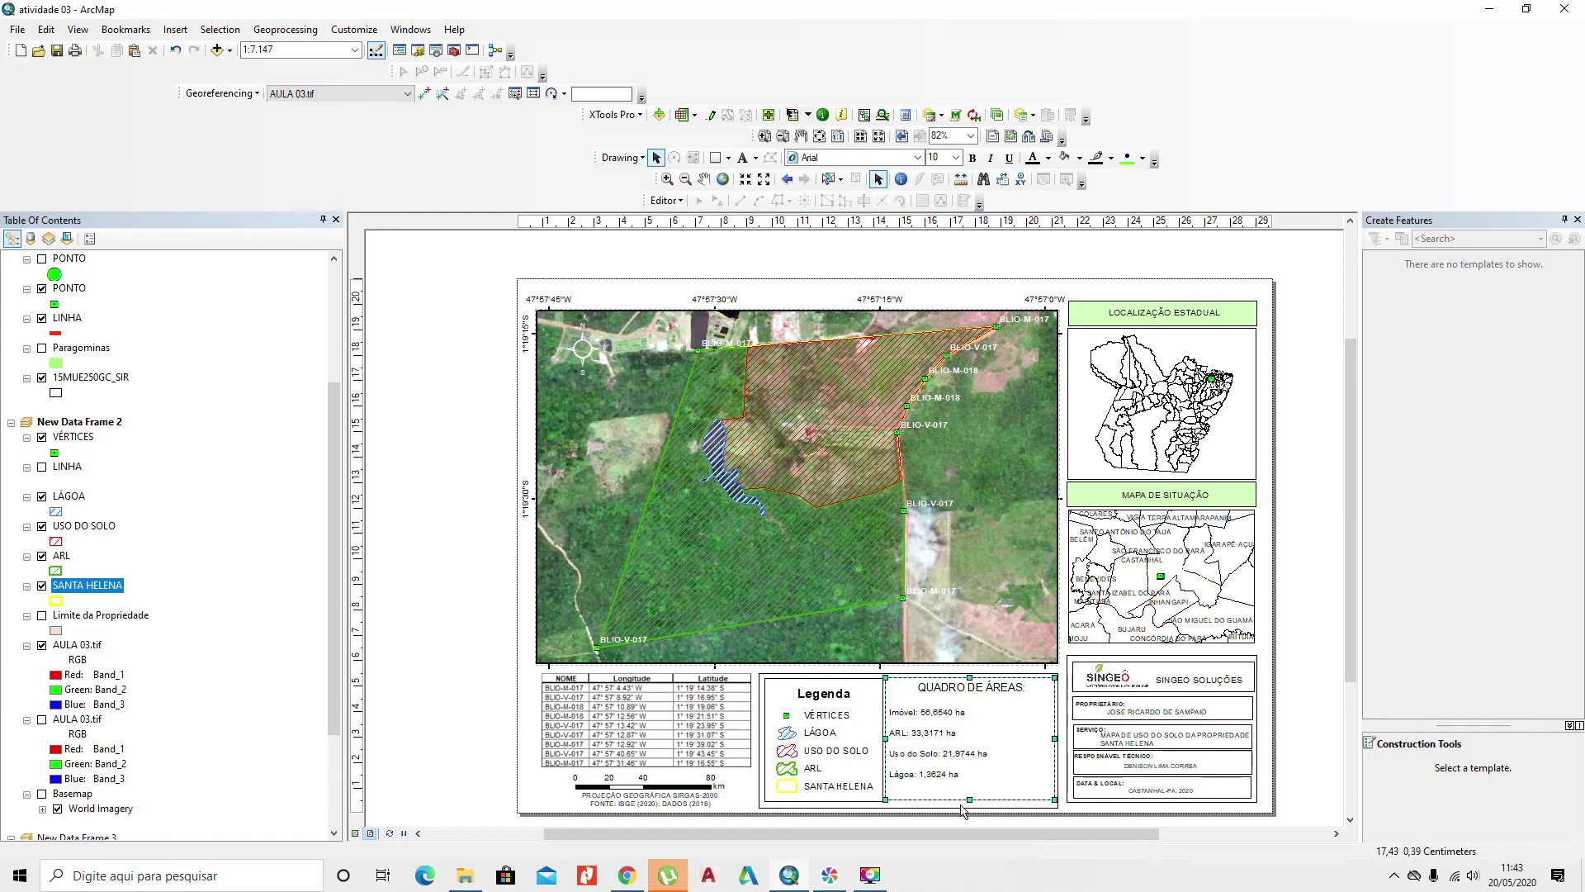
pyautogui.scroll(3, 960, 807)
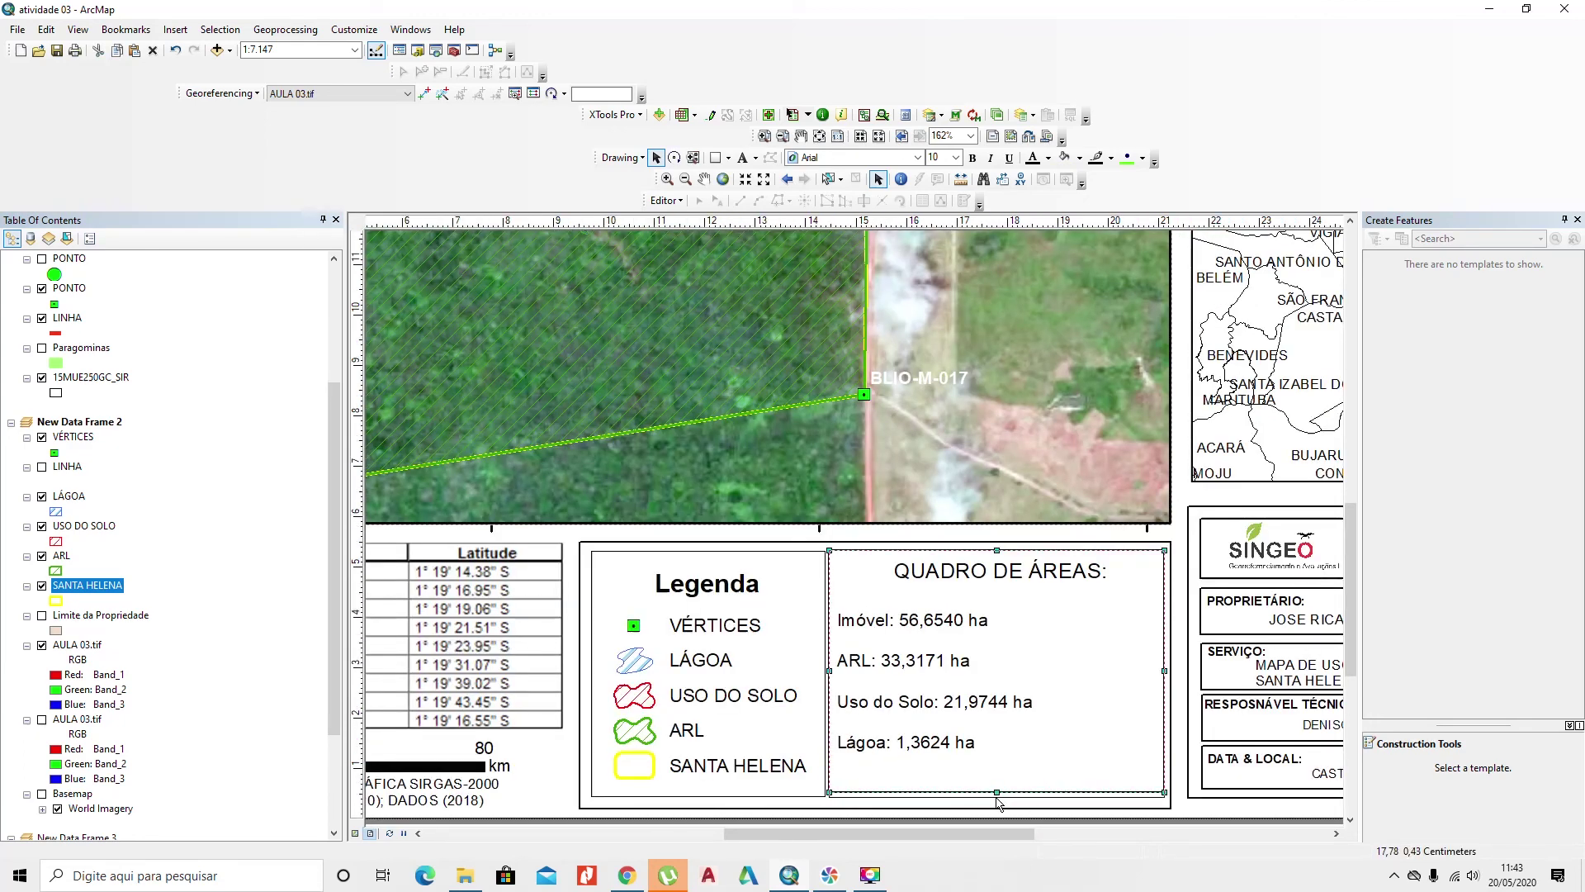
pyautogui.moveTo(997, 795); pyautogui.dragTo(997, 799)
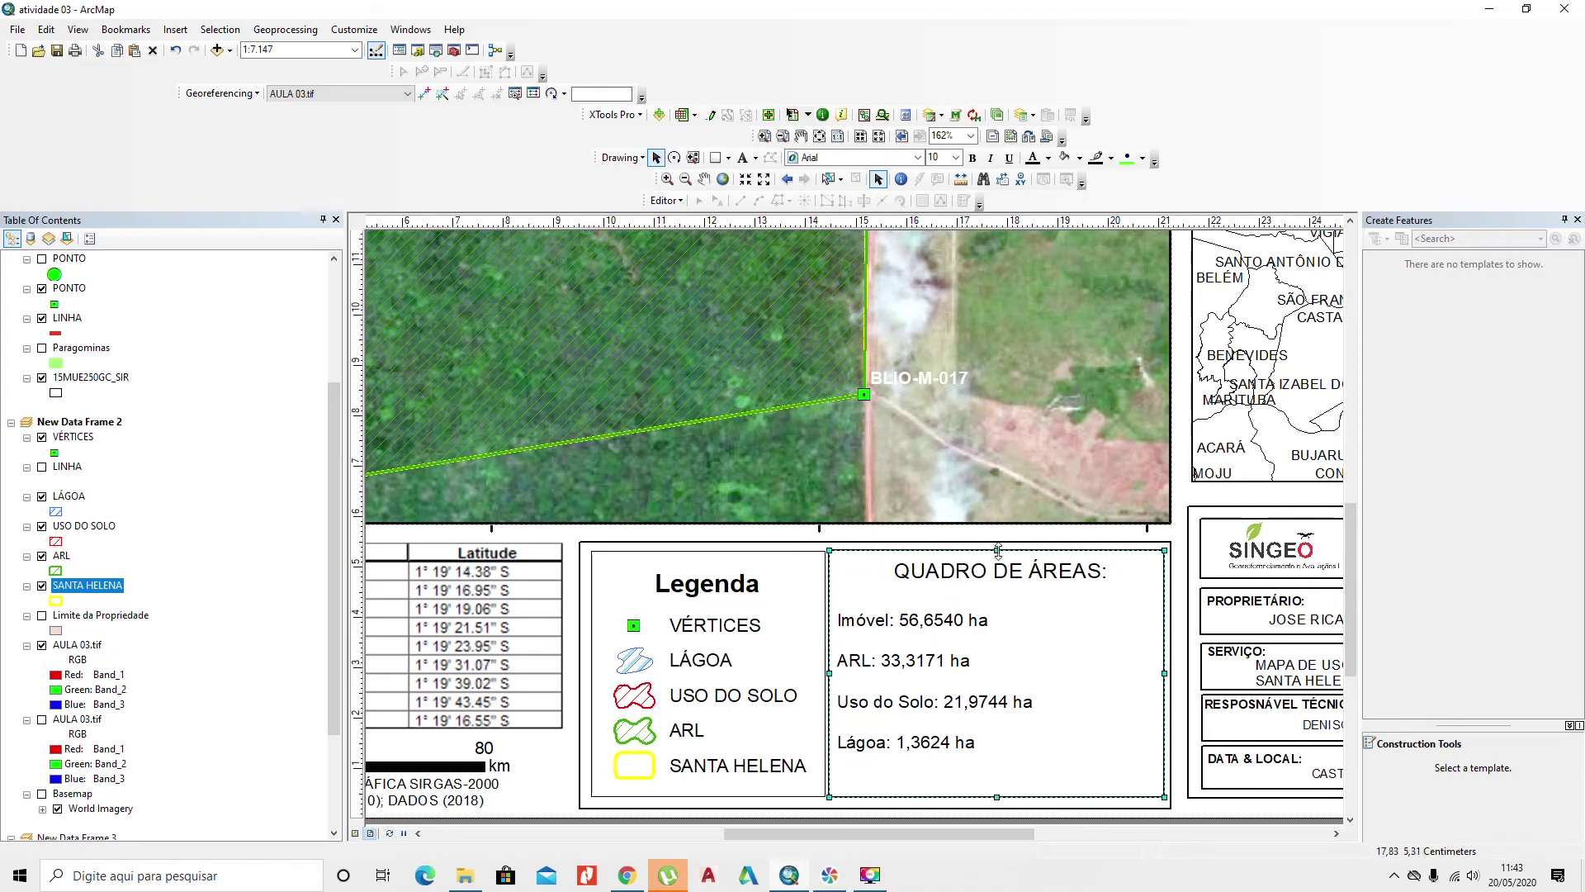
pyautogui.scroll(-4, 954, 600)
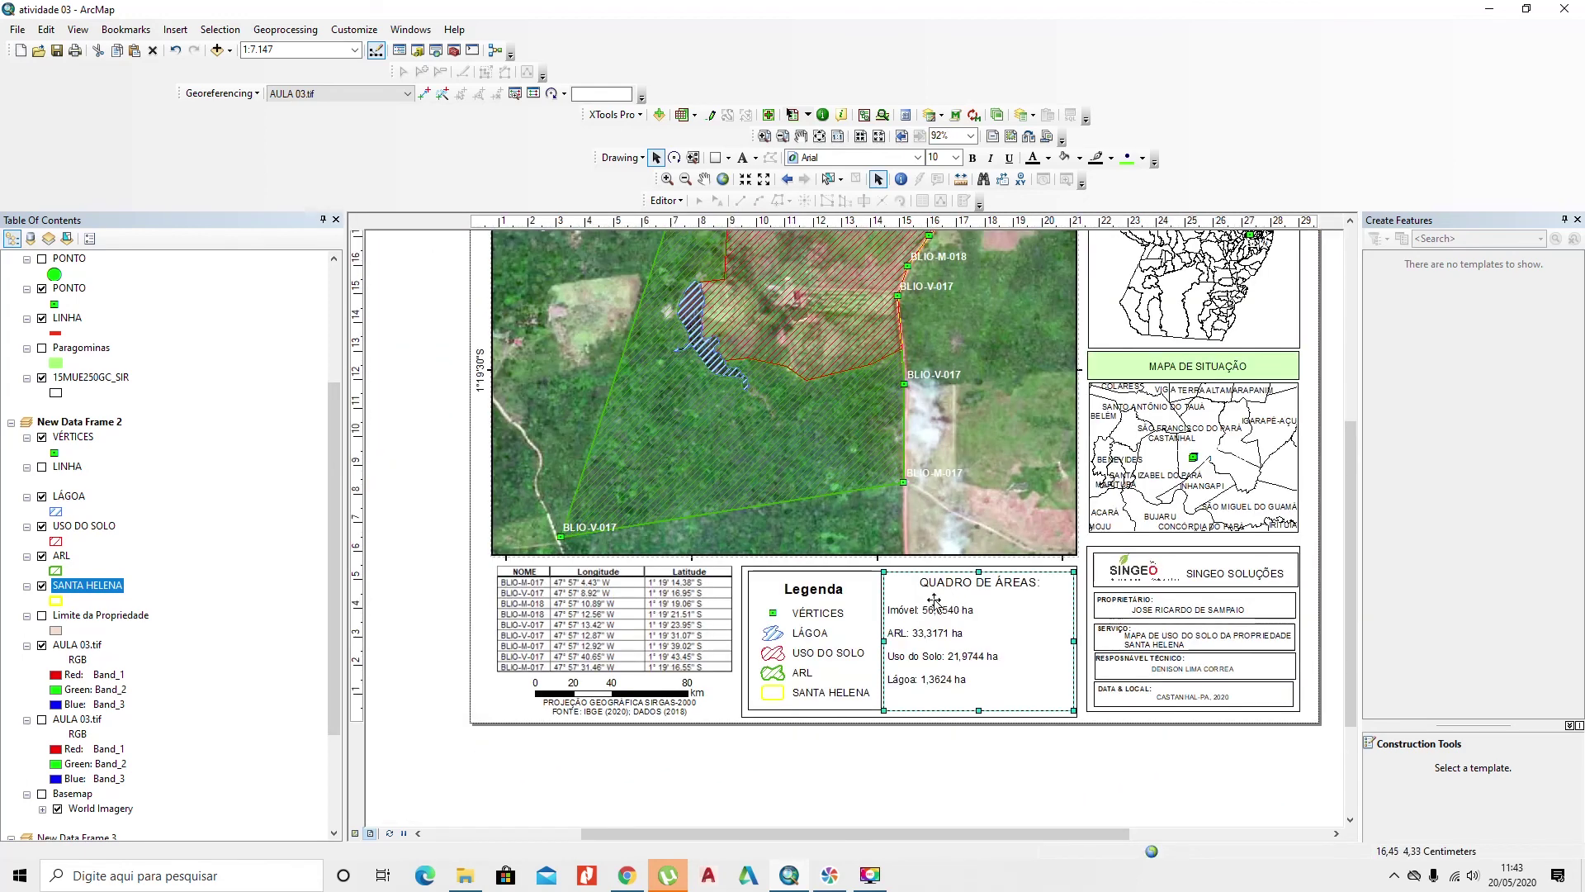
pyautogui.click(445, 656)
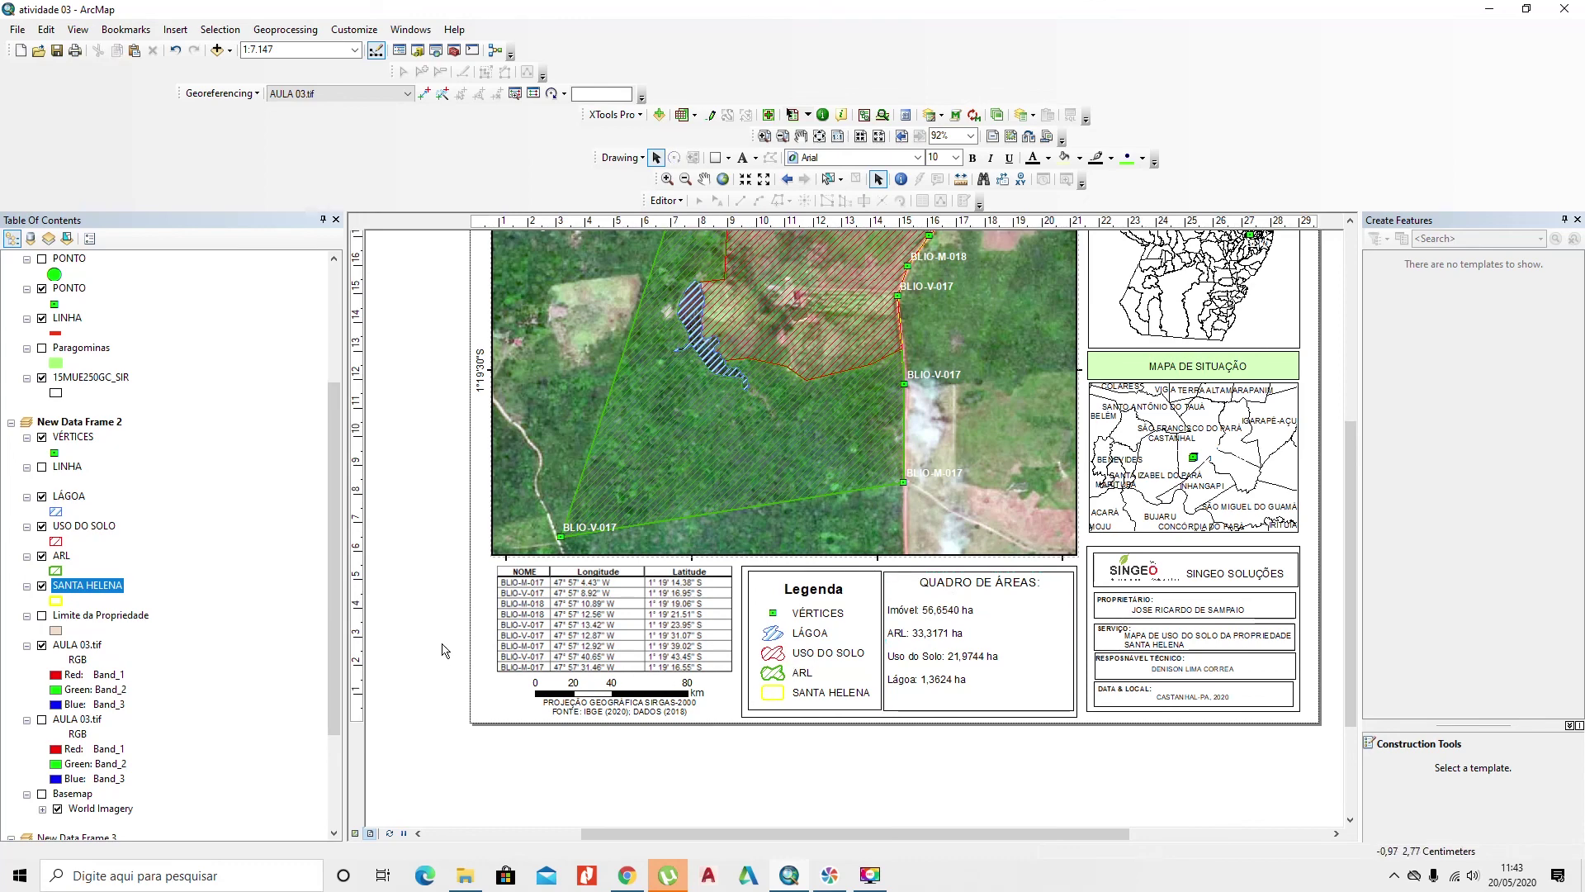
pyautogui.moveTo(419, 580); pyautogui.dragTo(405, 701)
pyautogui.scroll(-2, 405, 690)
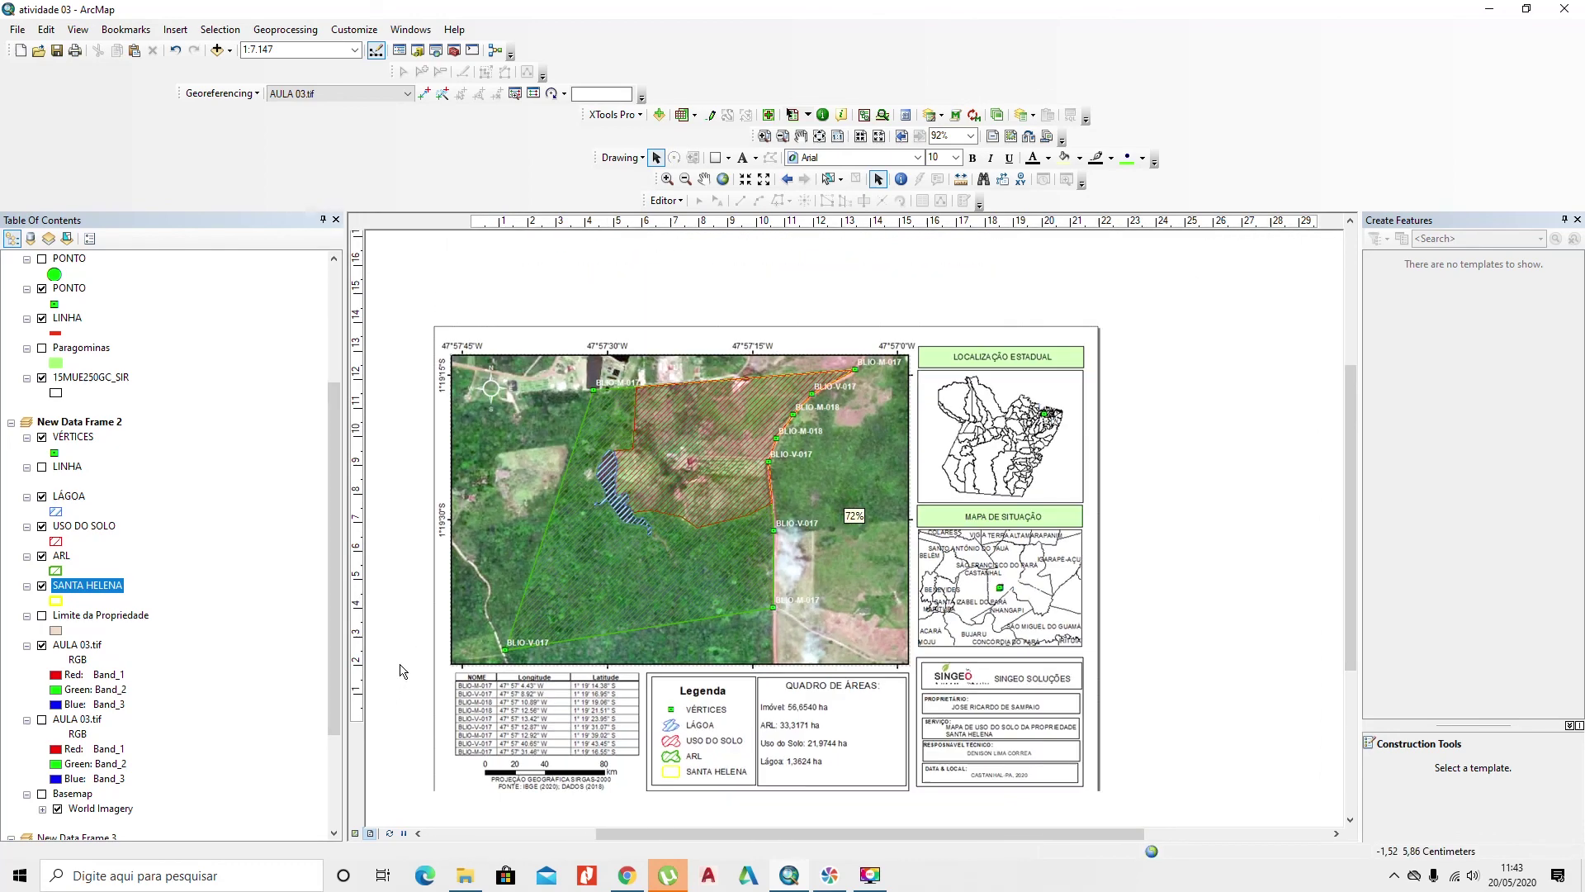
# Step: Save the map document under the new name 'atividade 04'
pyautogui.click(17, 29)
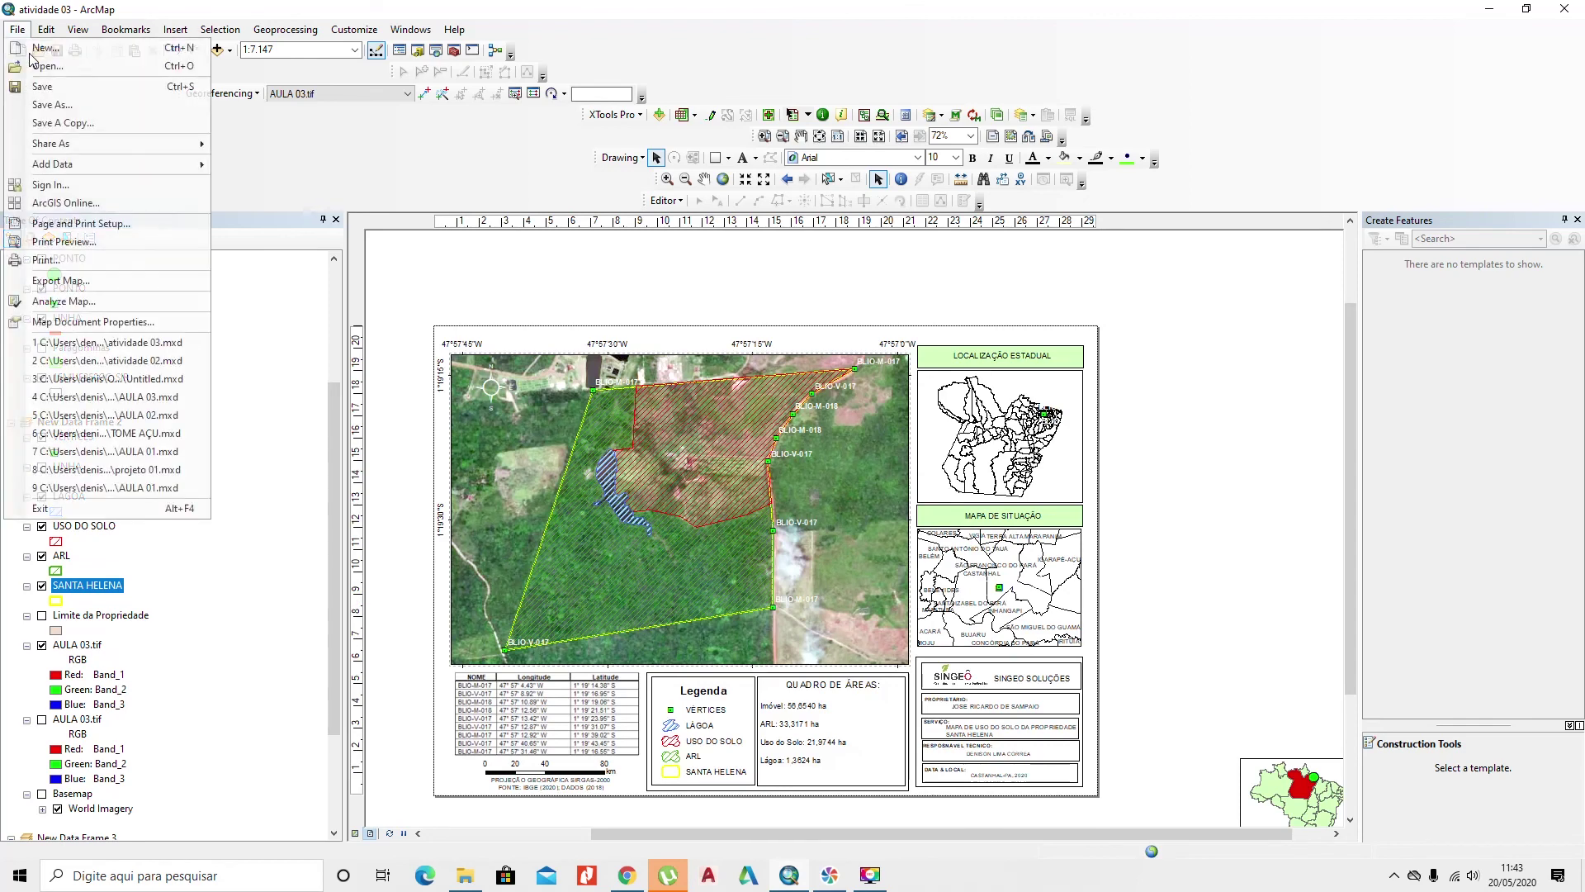
pyautogui.click(44, 106)
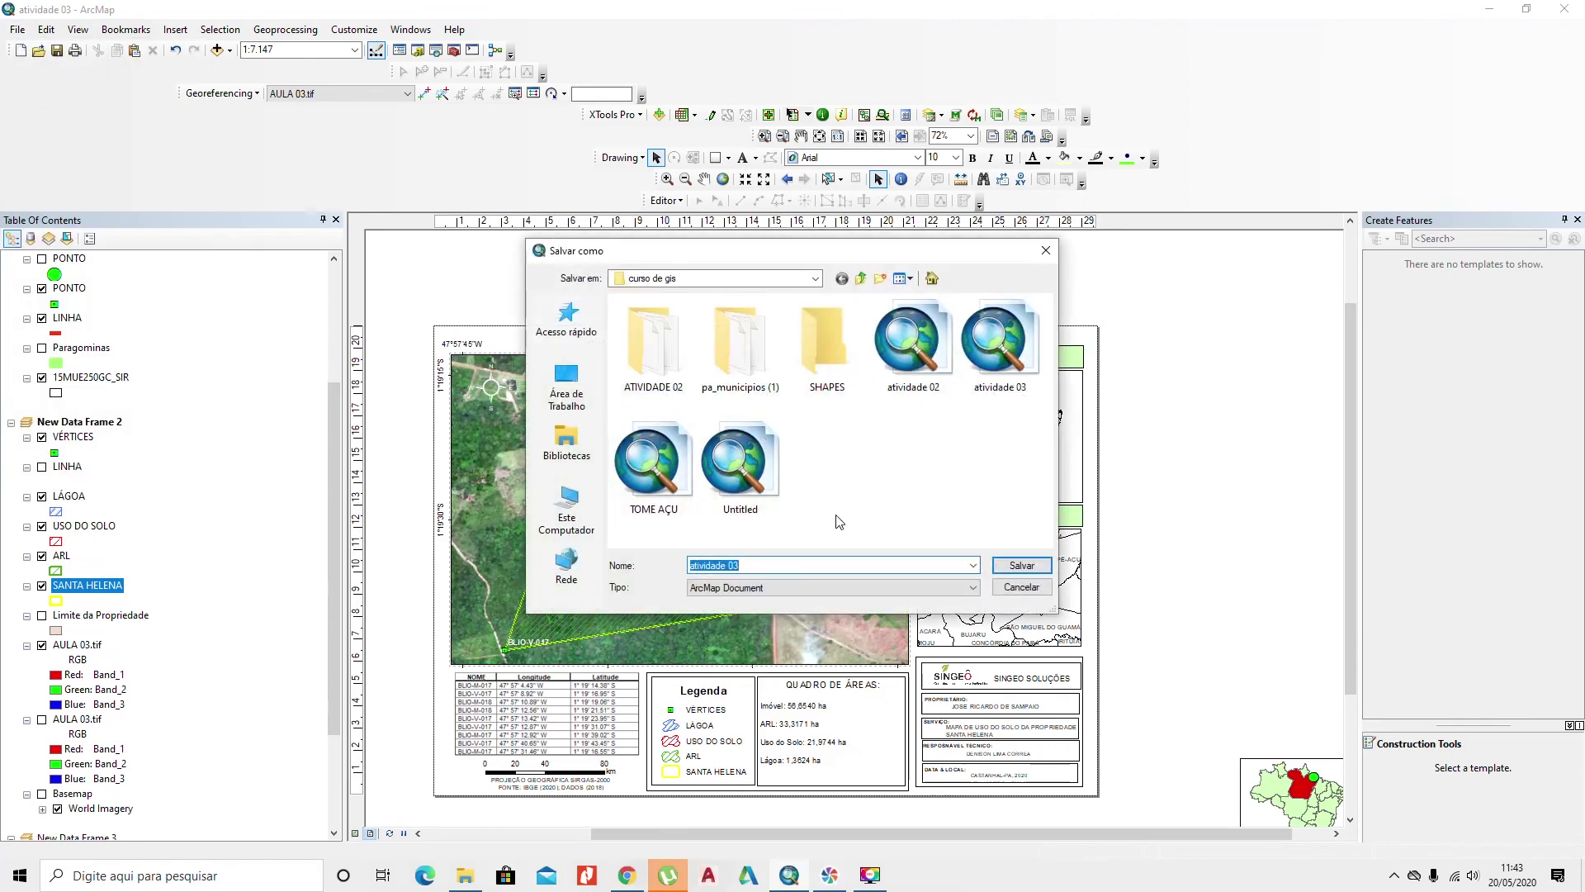
pyautogui.click(787, 563)
pyautogui.press('BackSpace')
pyautogui.write('4')
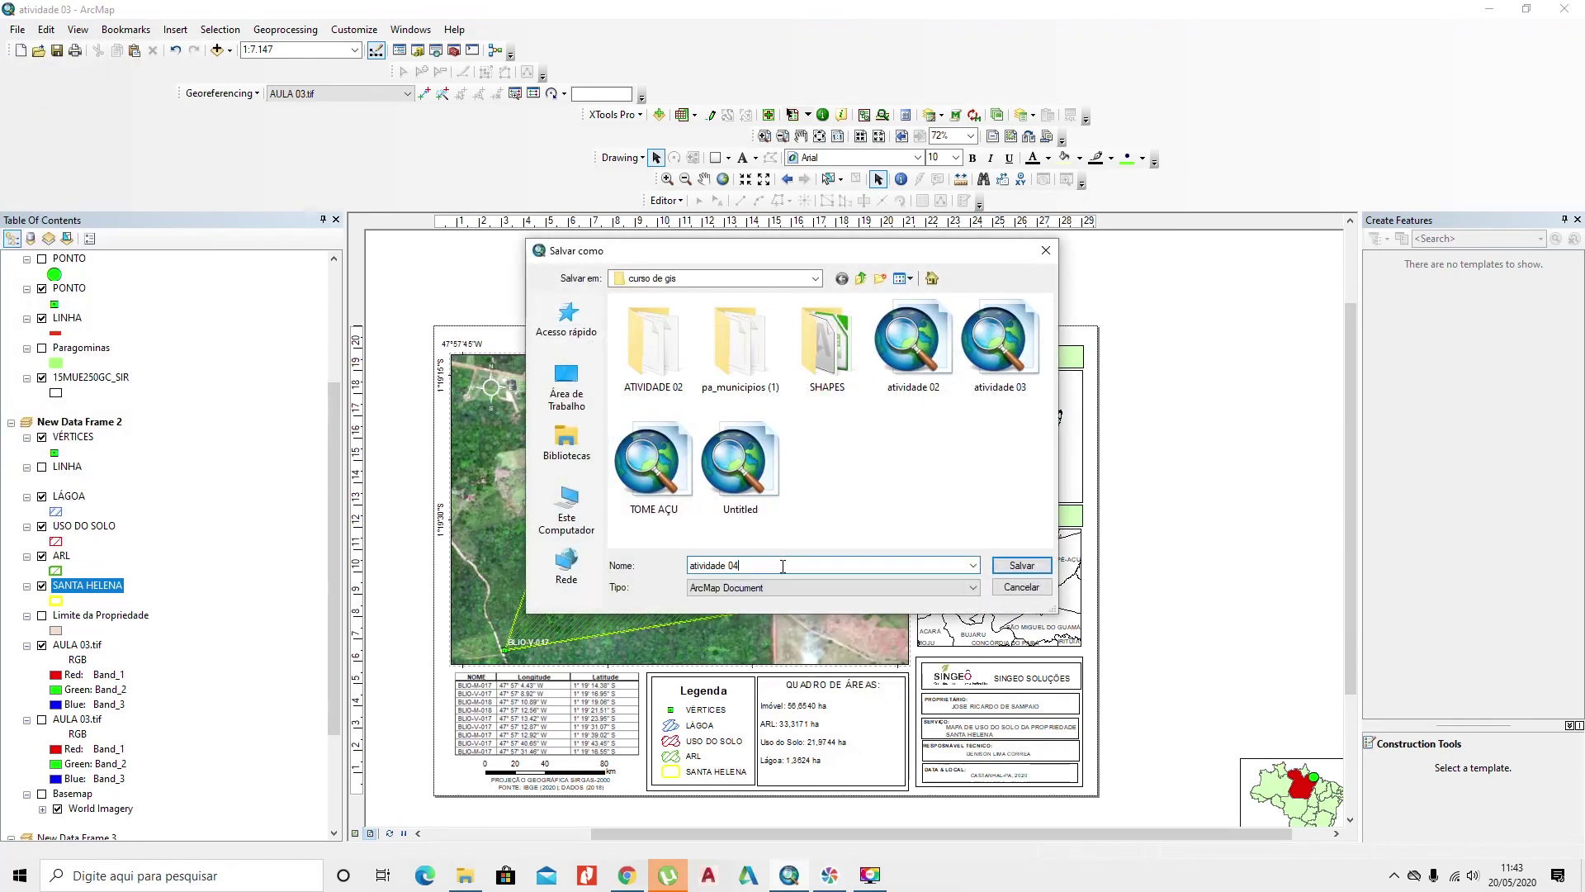
pyautogui.press('Return')
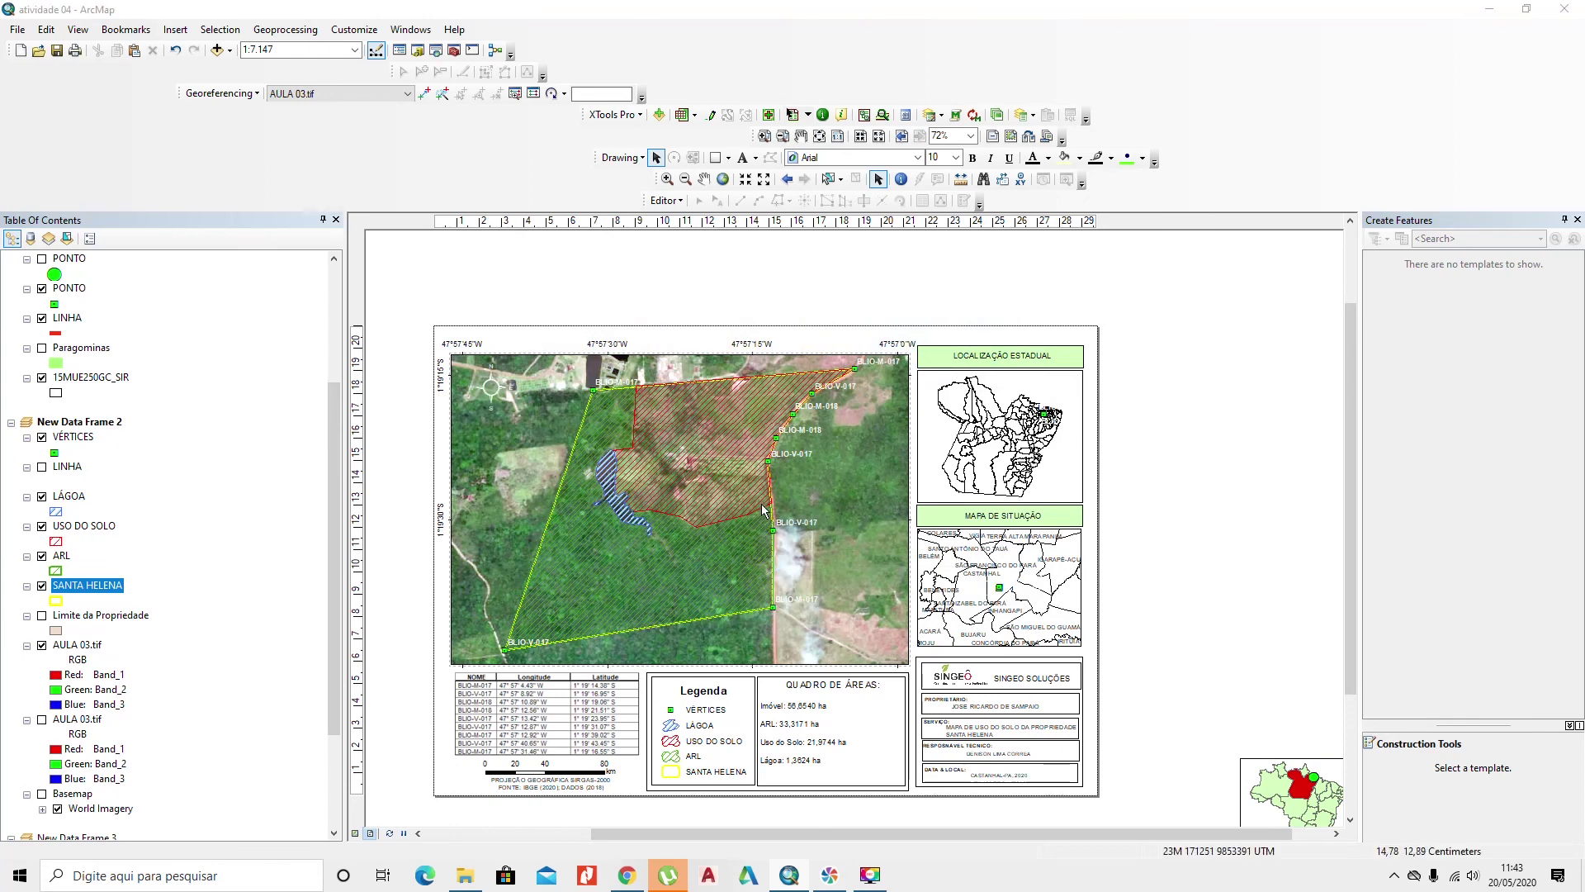
# Step: Export the layout as a JPEG image named atividade 04
pyautogui.click(20, 33)
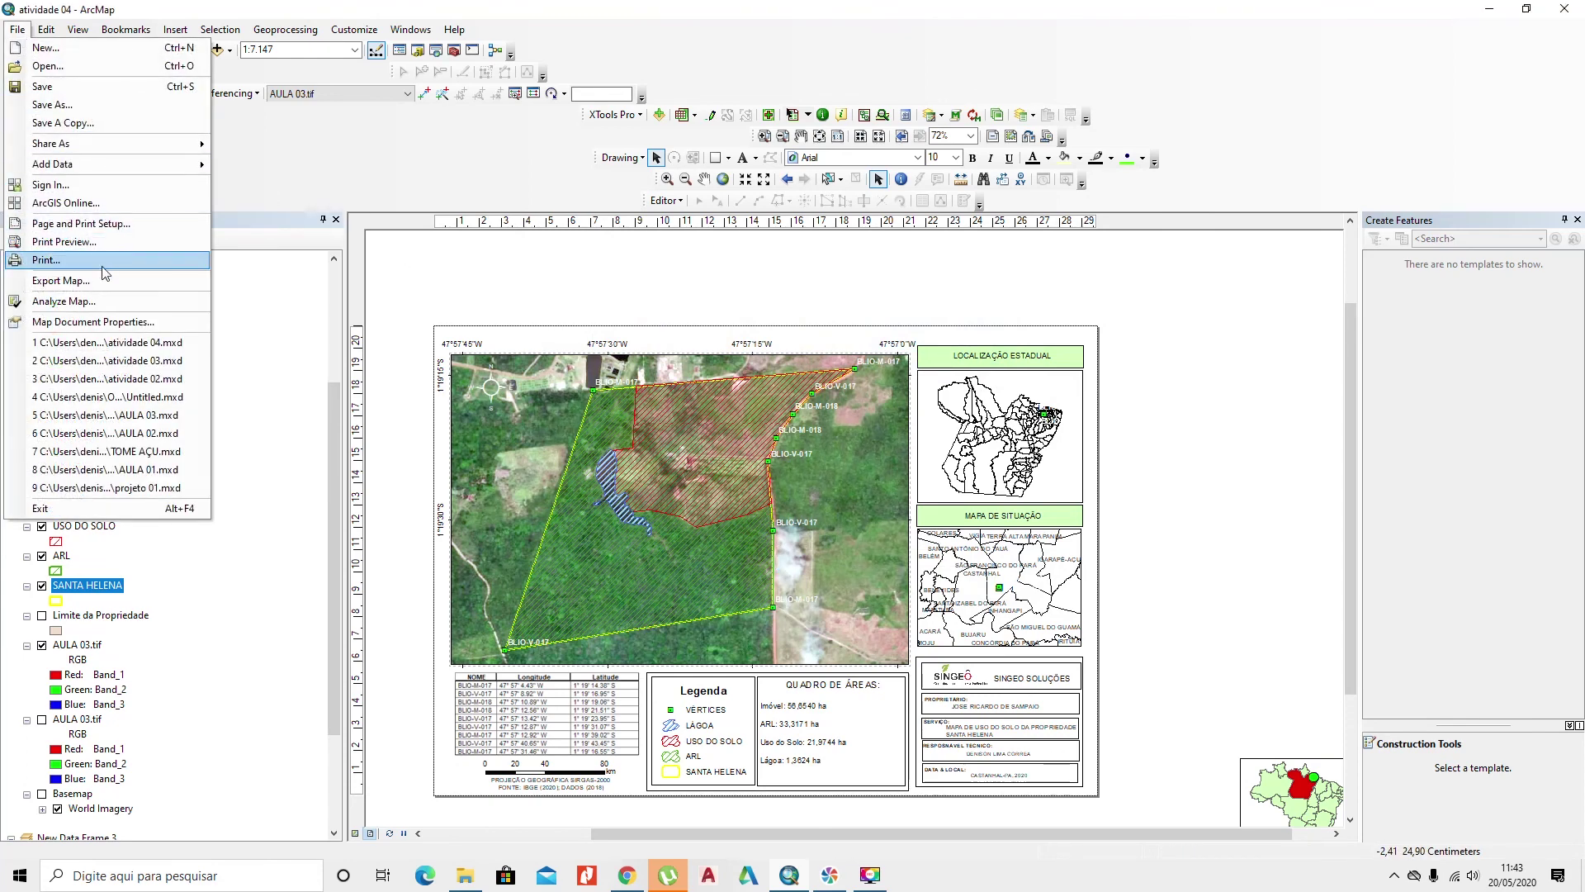
pyautogui.click(204, 279)
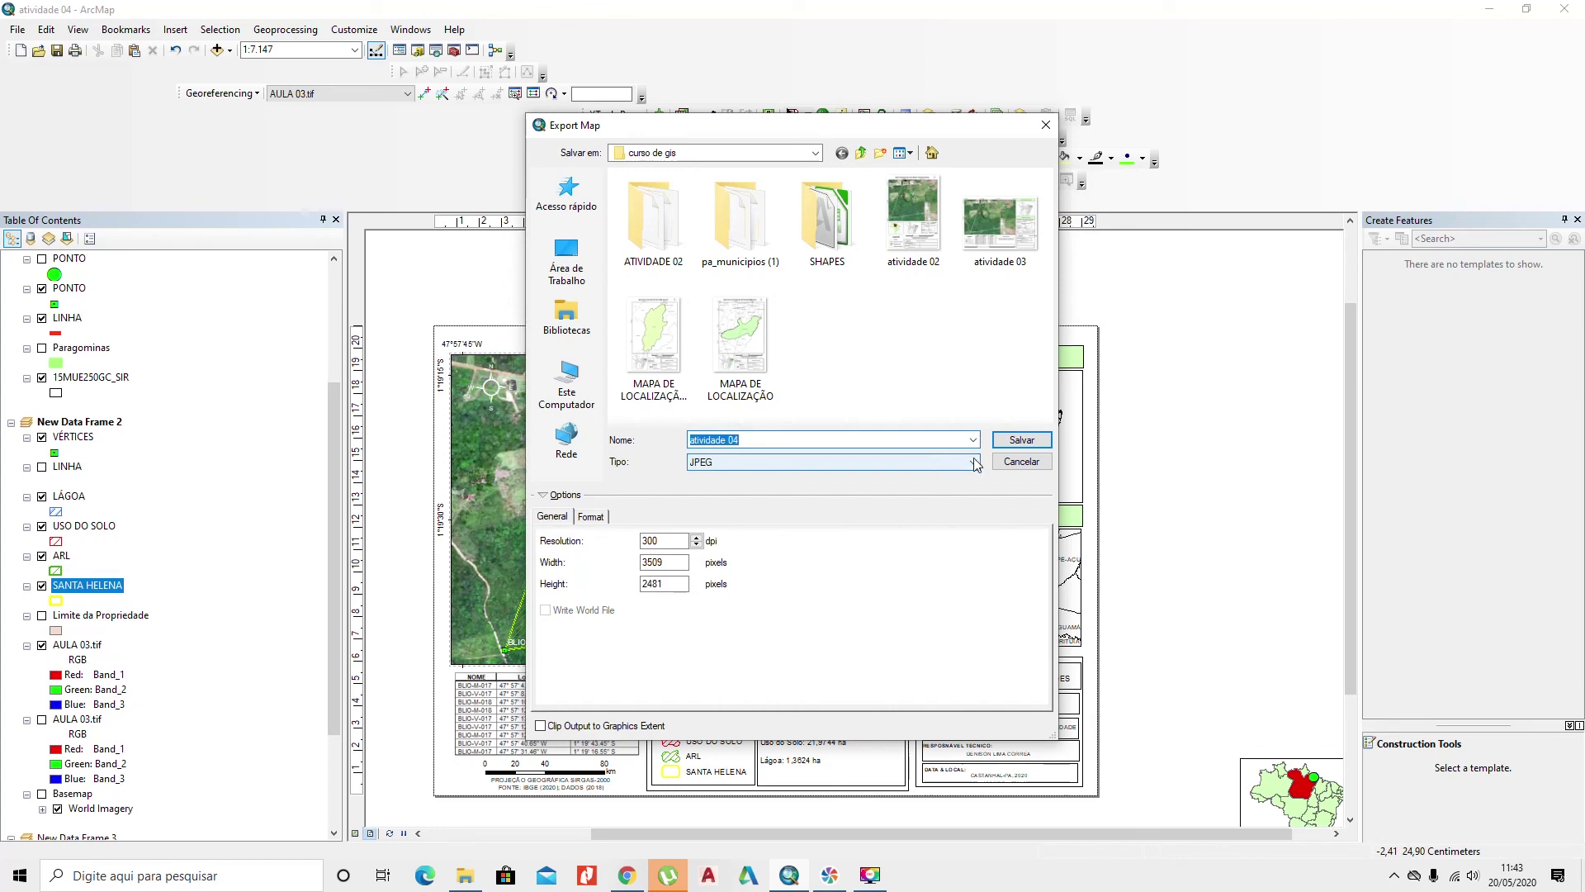
pyautogui.click(1021, 440)
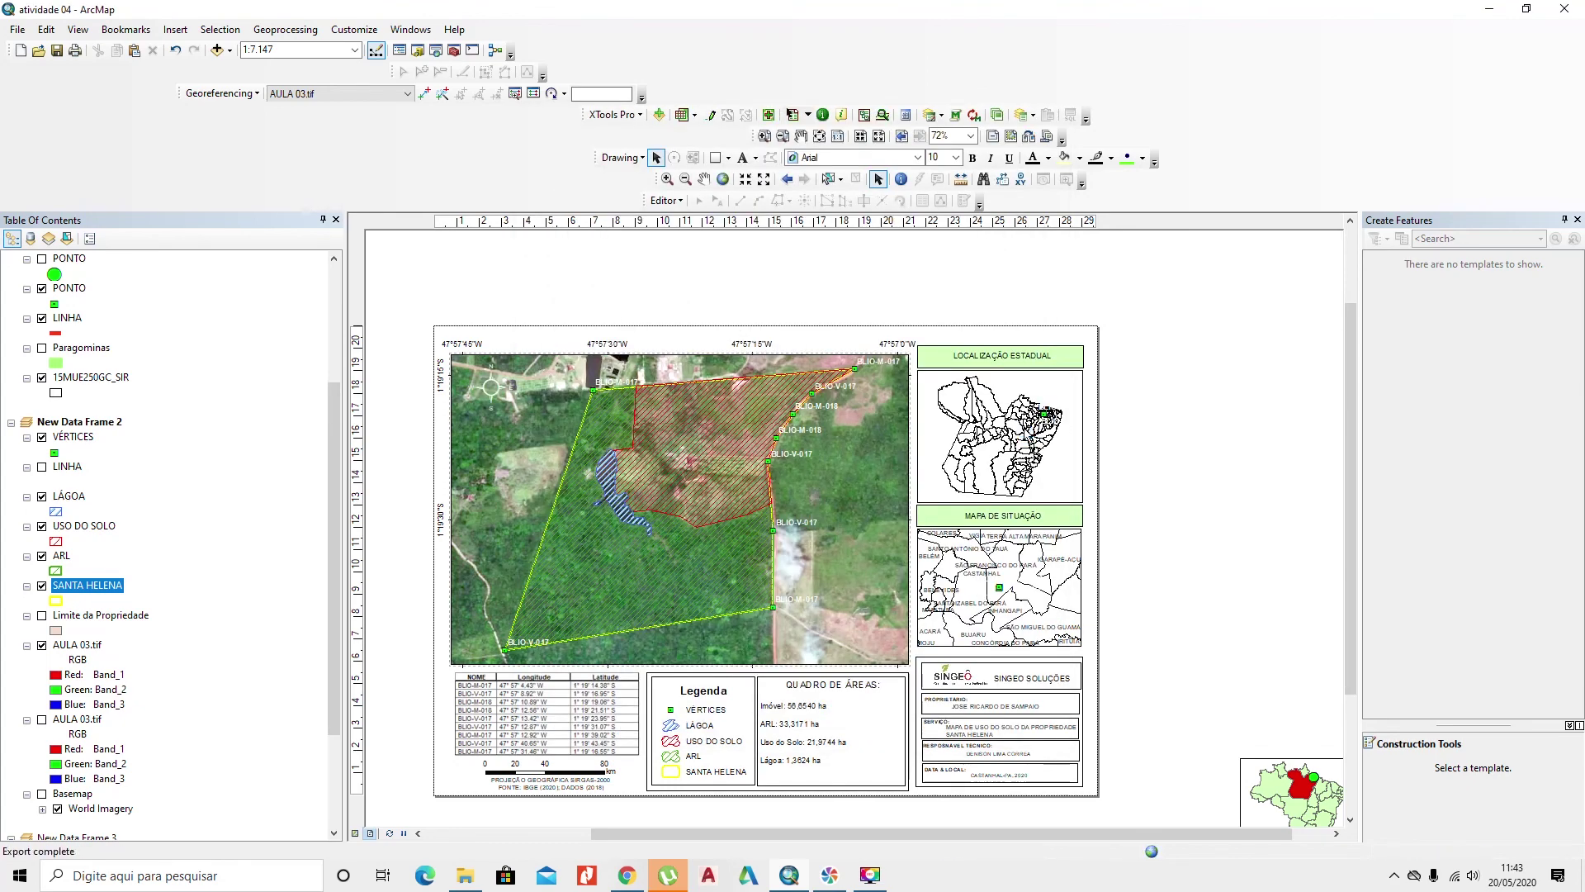
# Step: Close ArcMap and open atividade 04.jpg from the curso de gis folder to check it
pyautogui.click(1566, 14)
pyautogui.doubleClick(1041, 362)
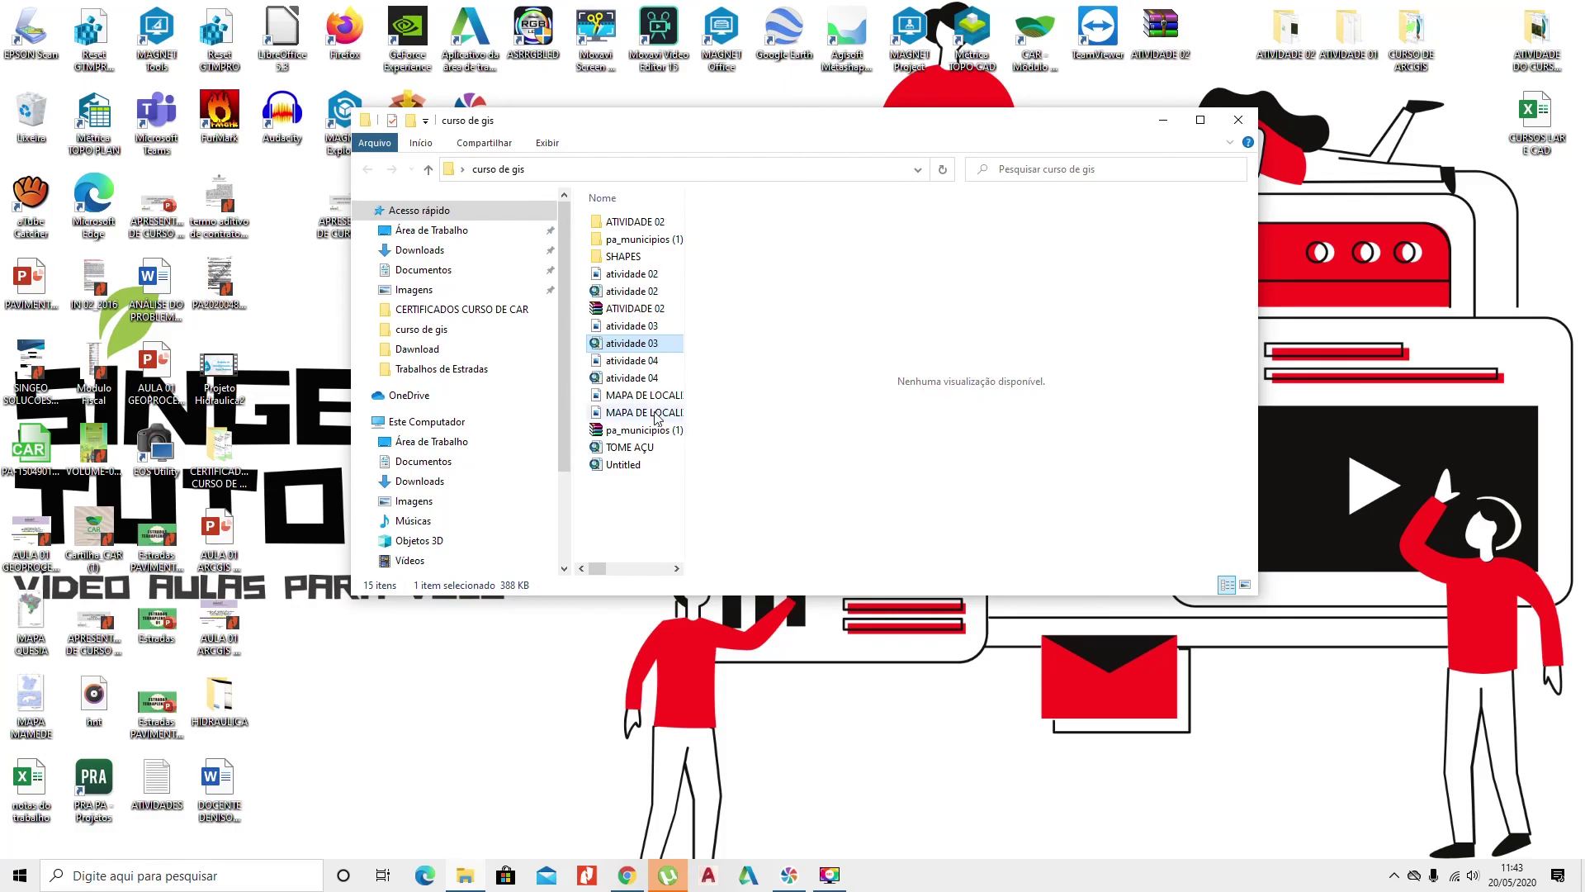
pyautogui.doubleClick(632, 360)
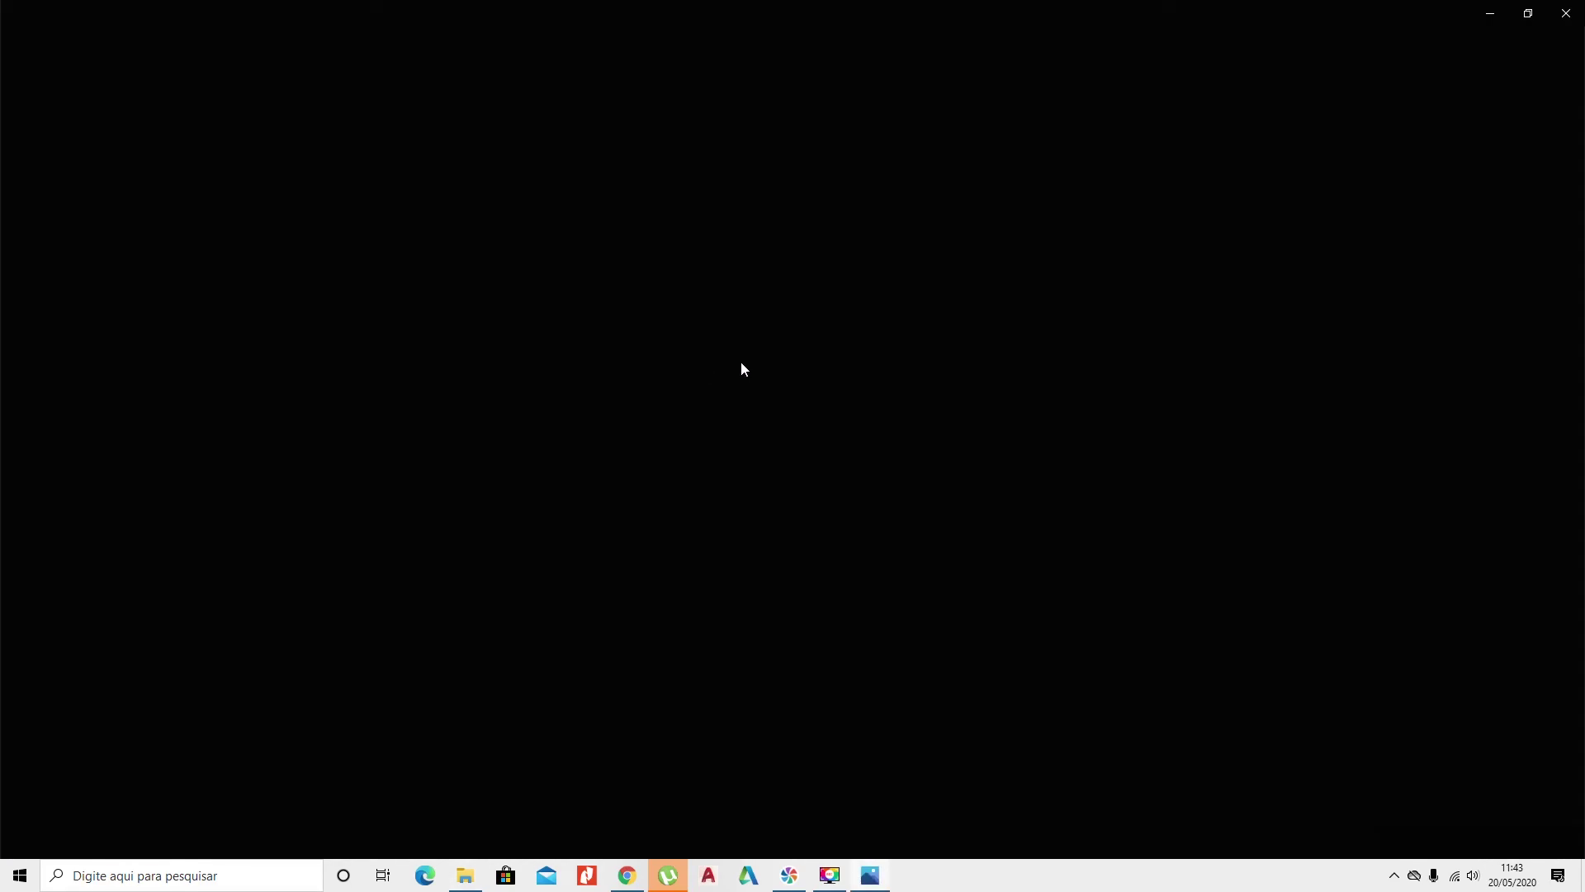